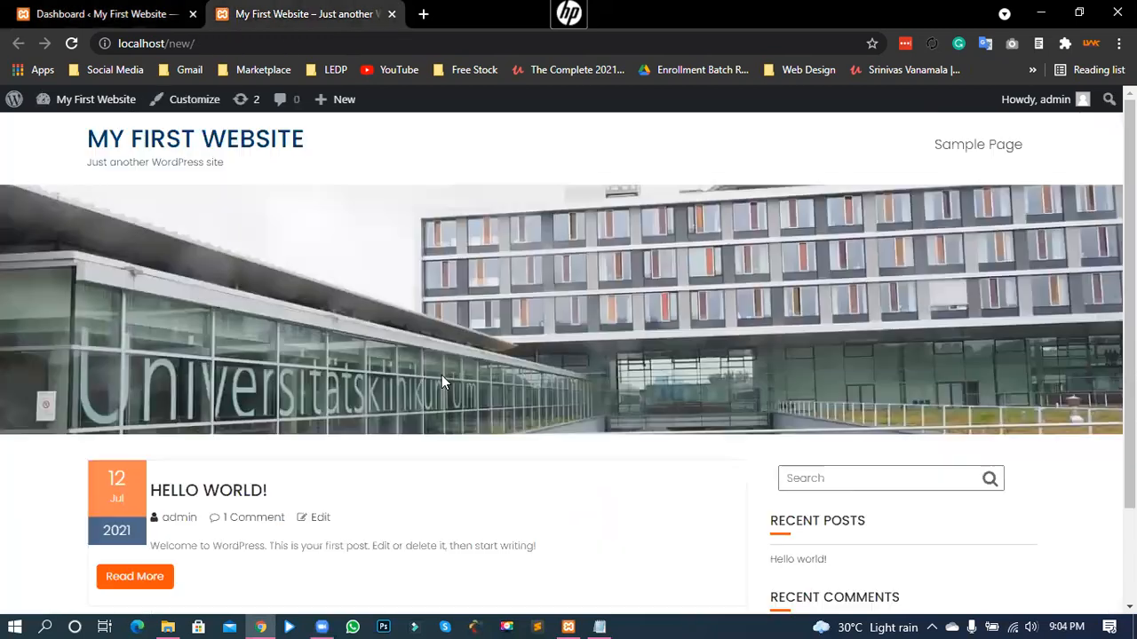
# - Go to Appearance > Themes in the dashboard and review the installed themes, with Education Base active
pyautogui.scroll(-1, 268, 258)
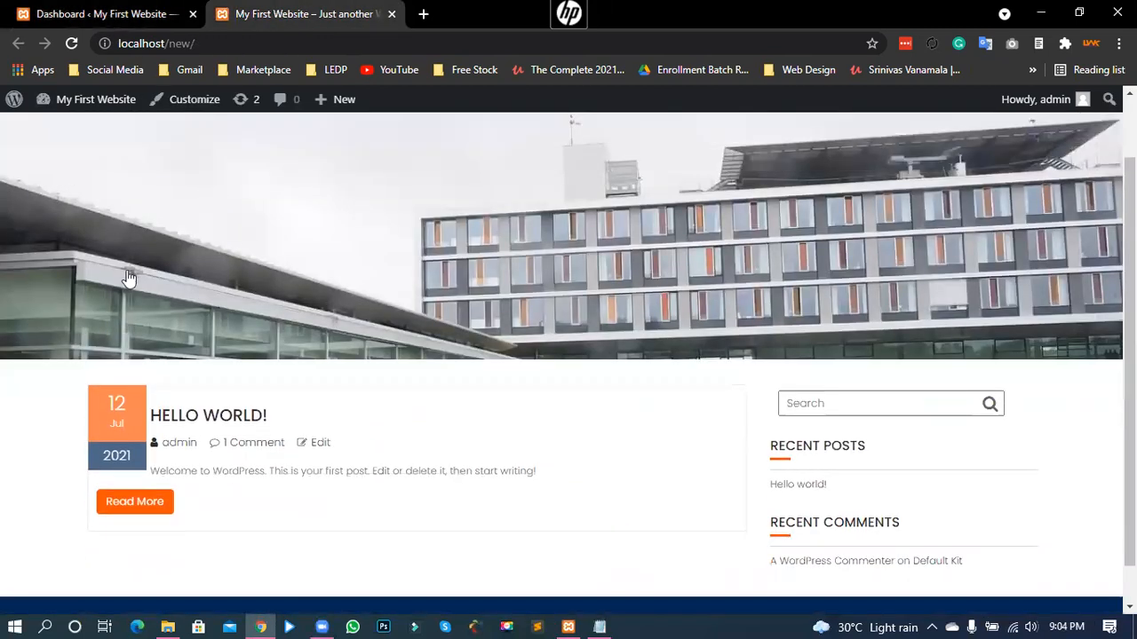
pyautogui.scroll(1, 23, 371)
pyautogui.hotkey('ctrl', 'shift', 'Tab')
pyautogui.moveTo(91, 367)
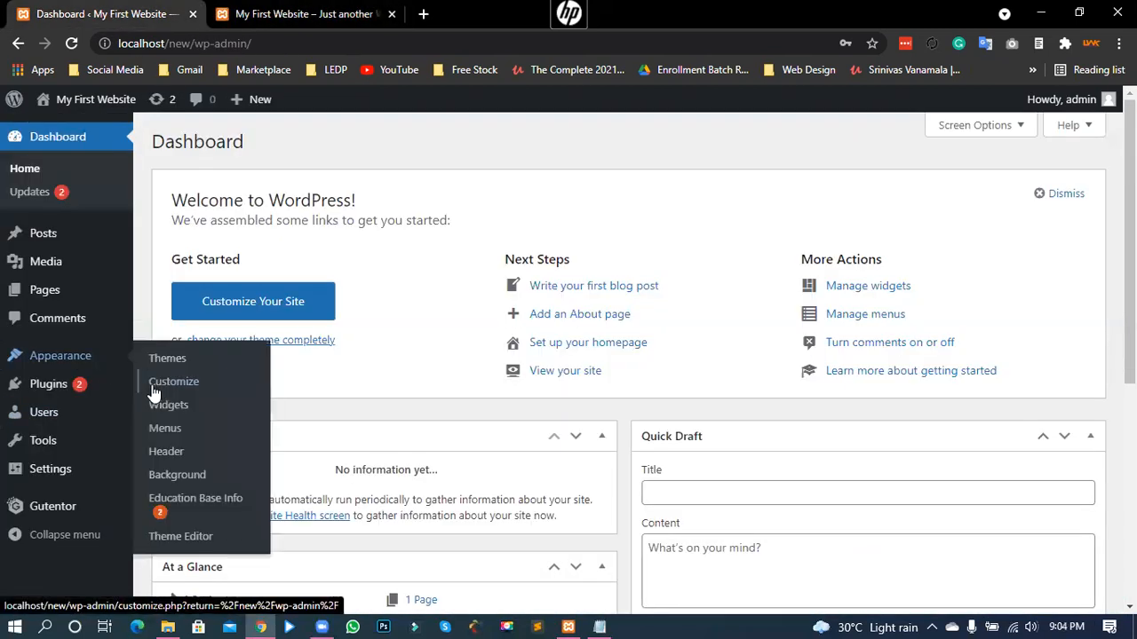
pyautogui.click(166, 357)
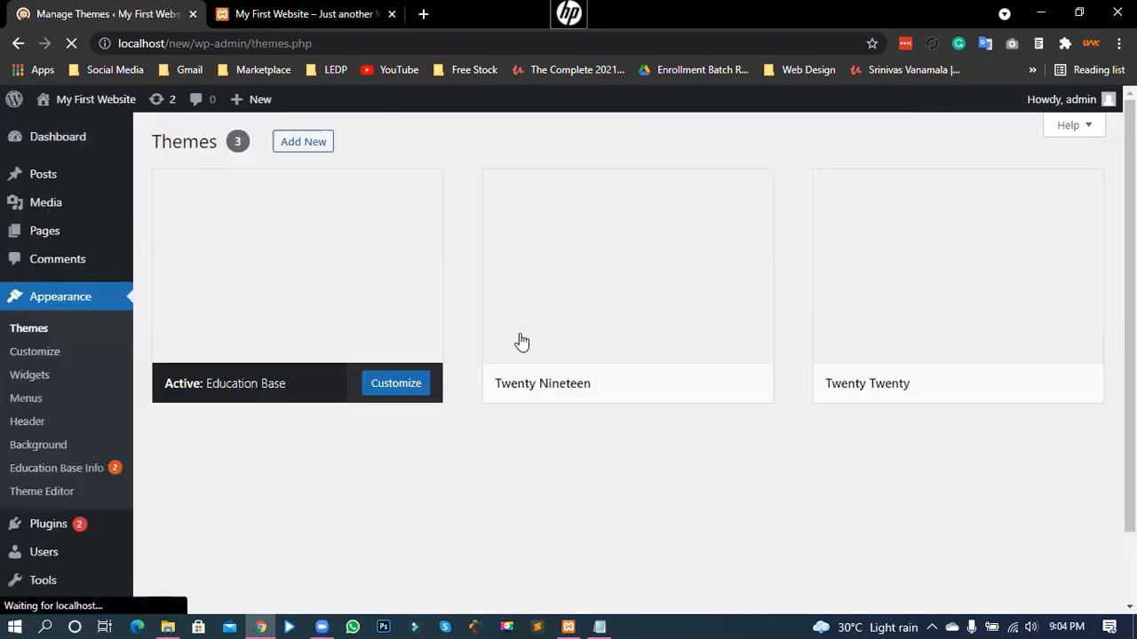
pyautogui.moveTo(332, 389)
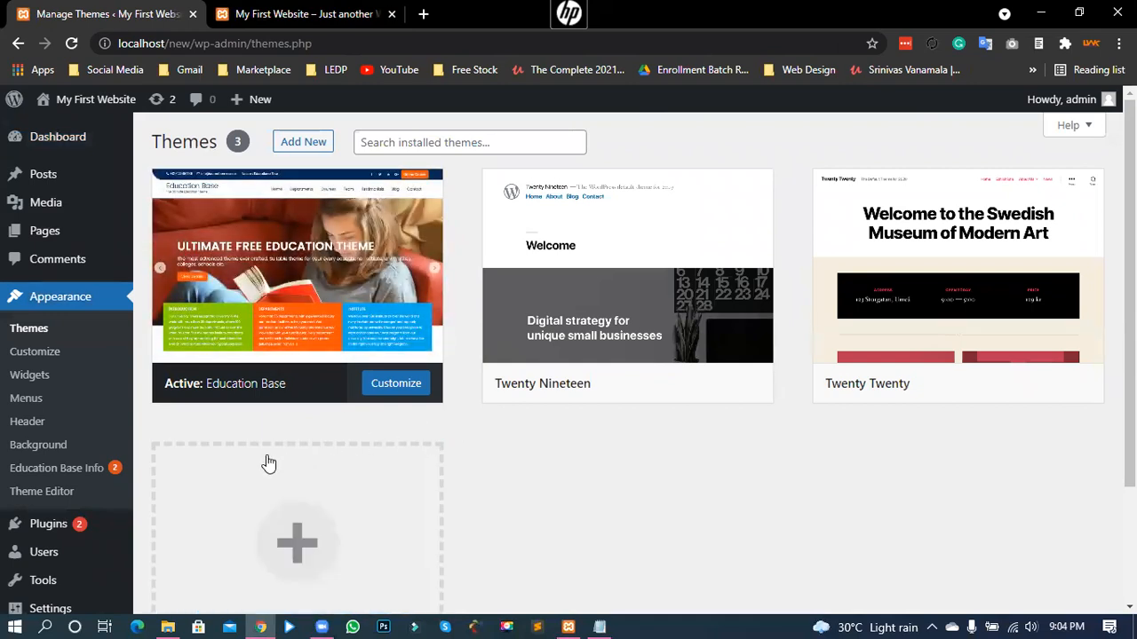
pyautogui.scroll(-3, 264, 462)
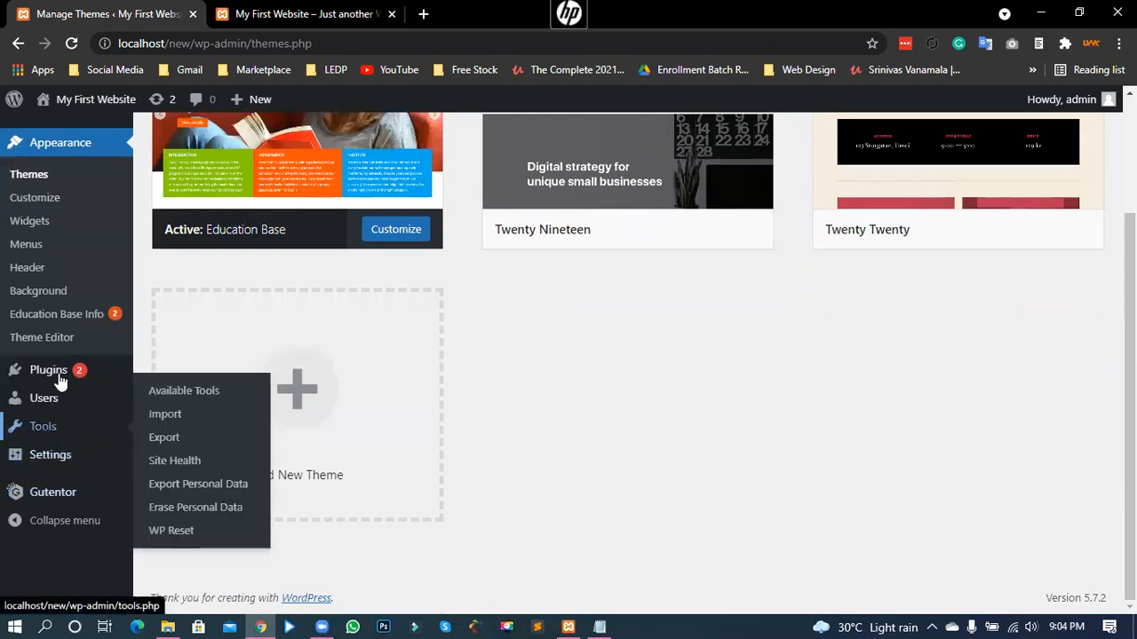
# - Look through Plugins > Installed Plugins, then open Appearance > Education Base Info
pyautogui.moveTo(116, 377)
pyautogui.click(178, 372)
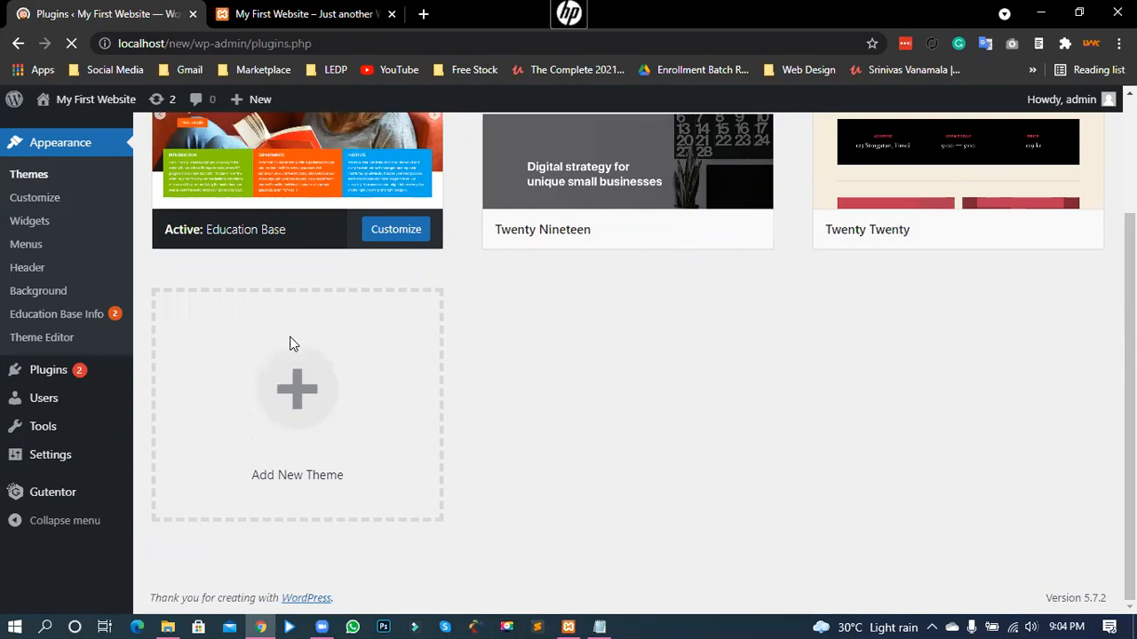
pyautogui.scroll(-1, 238, 270)
pyautogui.scroll(-3, 479, 271)
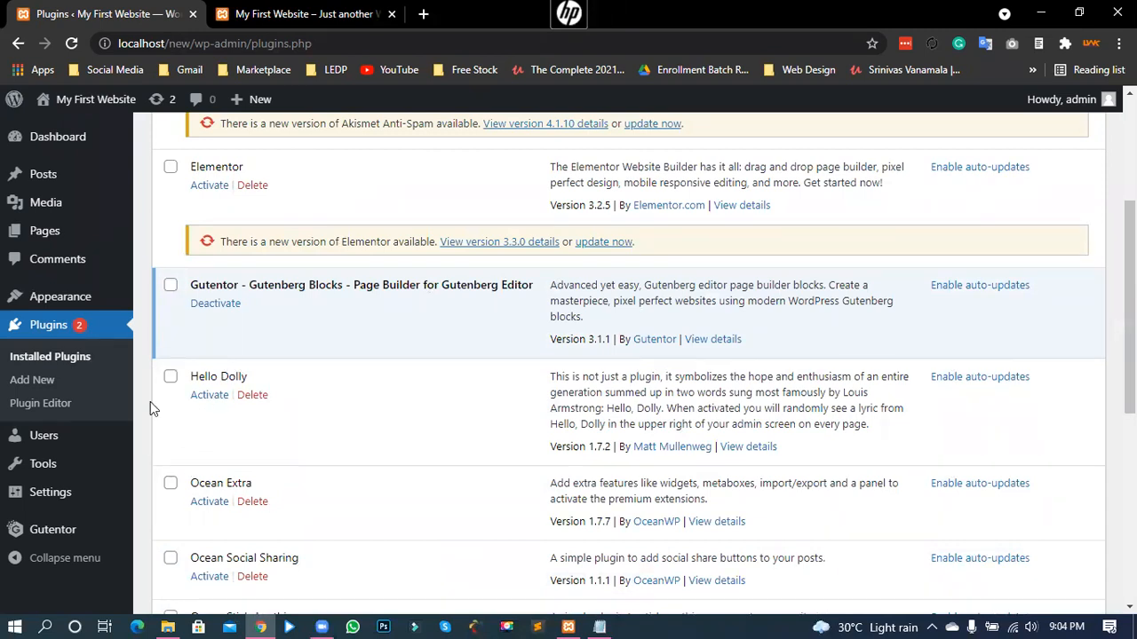
pyautogui.scroll(1, 71, 373)
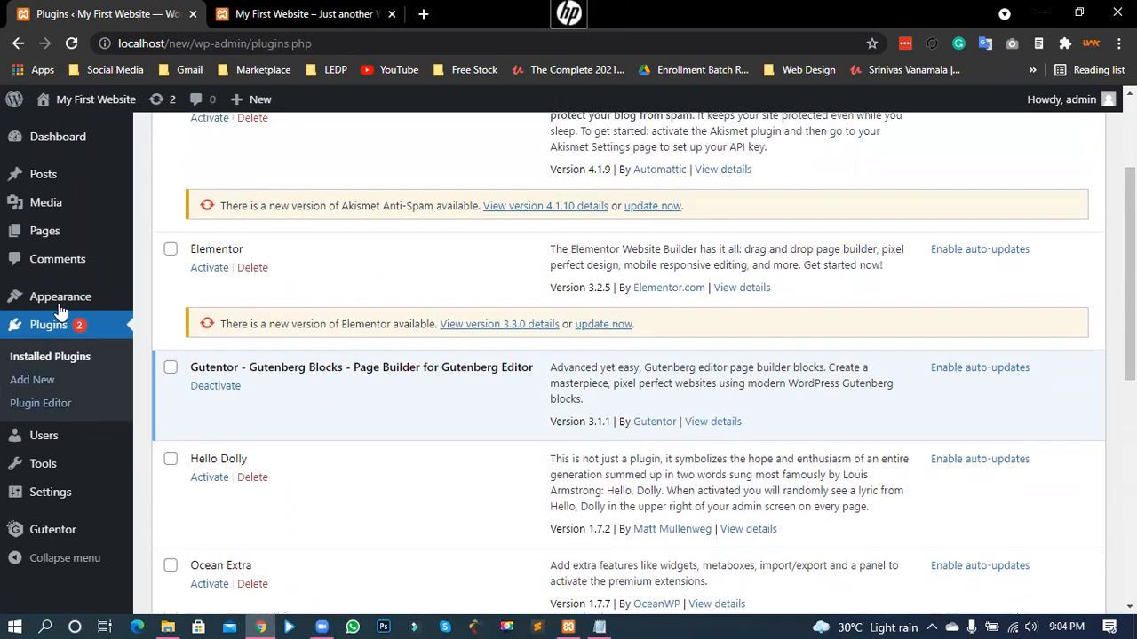
pyautogui.moveTo(61, 295)
pyautogui.click(195, 439)
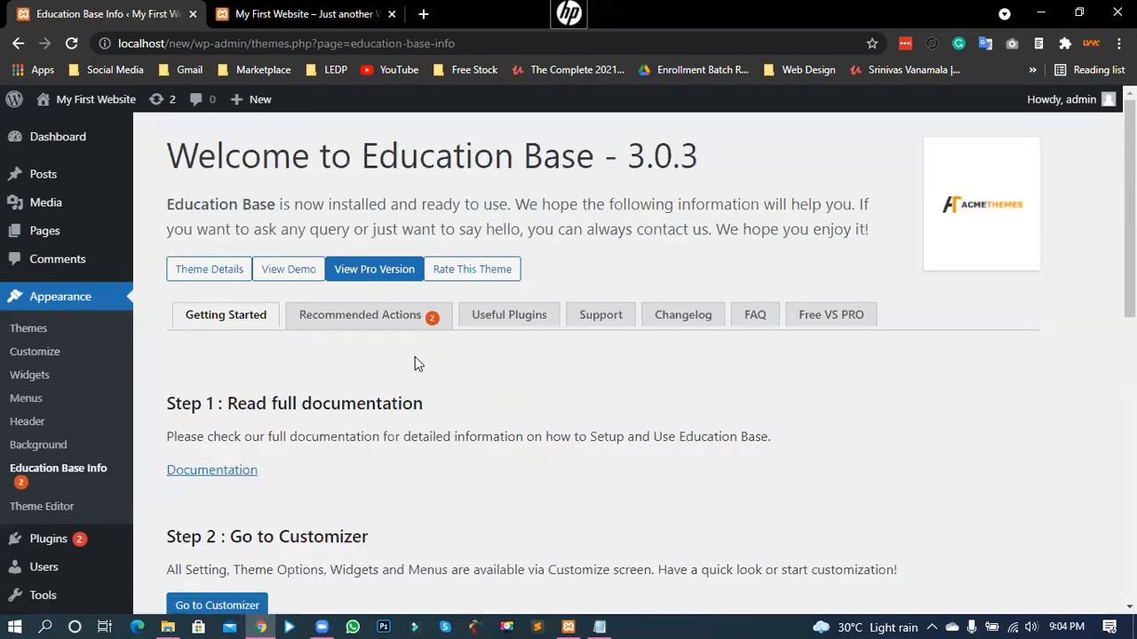
# - Install the Demo Setup plugin from the Education Base Recommended Actions
pyautogui.click(369, 331)
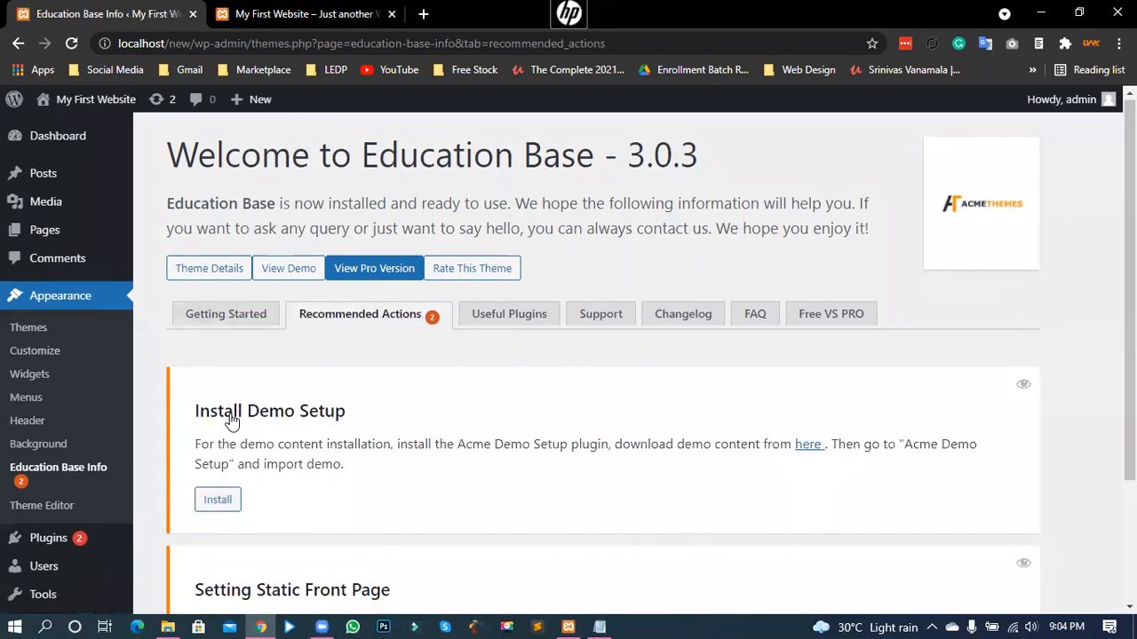
pyautogui.scroll(-1, 277, 431)
pyautogui.click(222, 418)
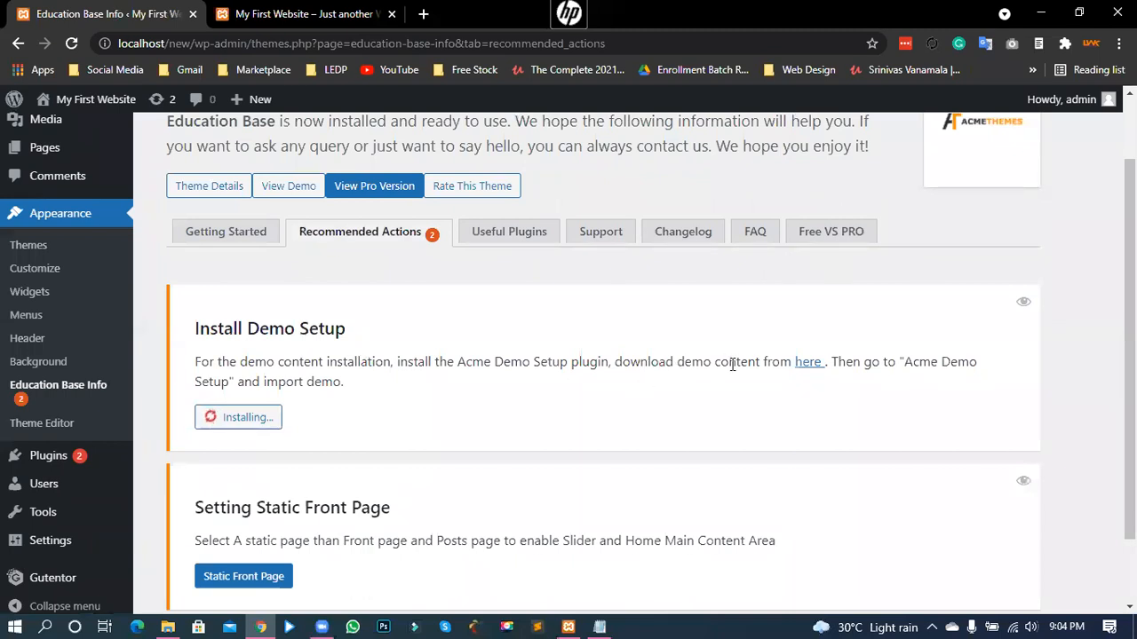
# - Open the demo content 'here' link in a new browser tab
pyautogui.moveTo(724, 364); pyautogui.dragTo(639, 364)
pyautogui.click(809, 371)
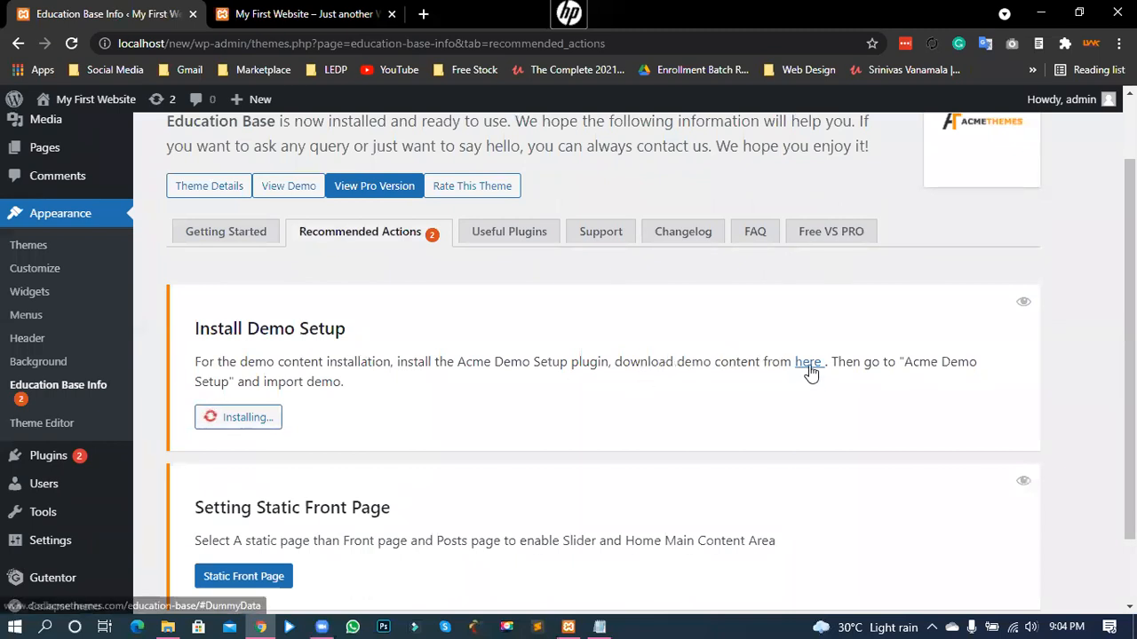
pyautogui.rightClick(822, 373)
pyautogui.click(824, 380)
# - Read the Dummy Data section on importing demo content and its required plugins
pyautogui.click(451, 12)
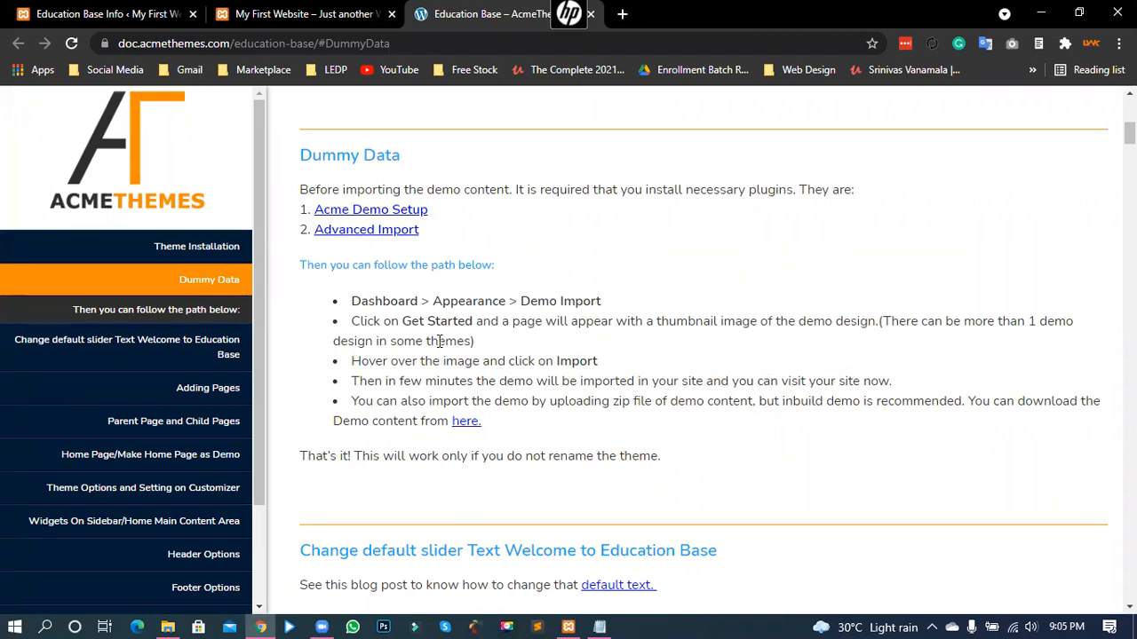
pyautogui.moveTo(318, 189); pyautogui.dragTo(483, 424)
pyautogui.click(514, 336)
pyautogui.moveTo(333, 189); pyautogui.dragTo(453, 189)
pyautogui.moveTo(582, 189); pyautogui.dragTo(822, 190)
pyautogui.click(748, 190)
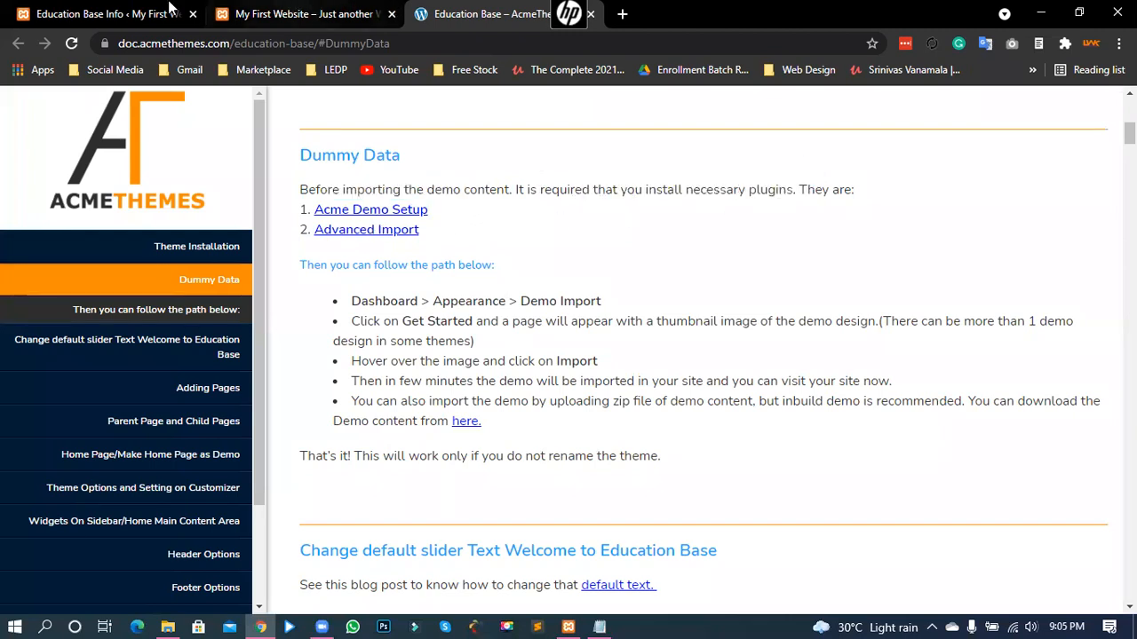
pyautogui.click(297, 13)
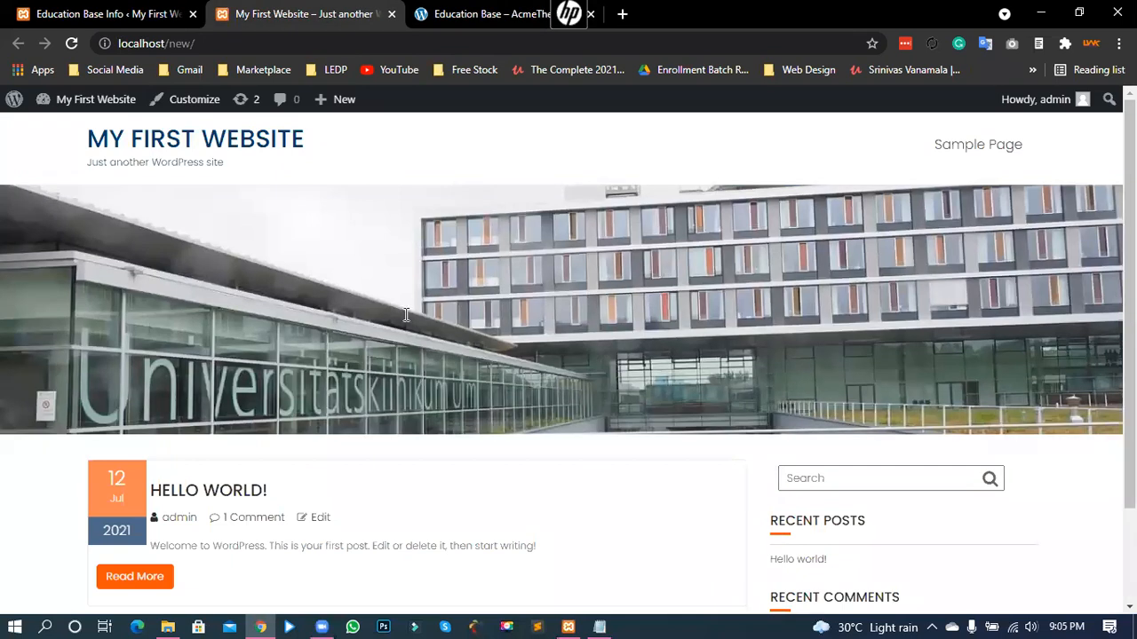
pyautogui.hotkey('ctrl', 'Tab')
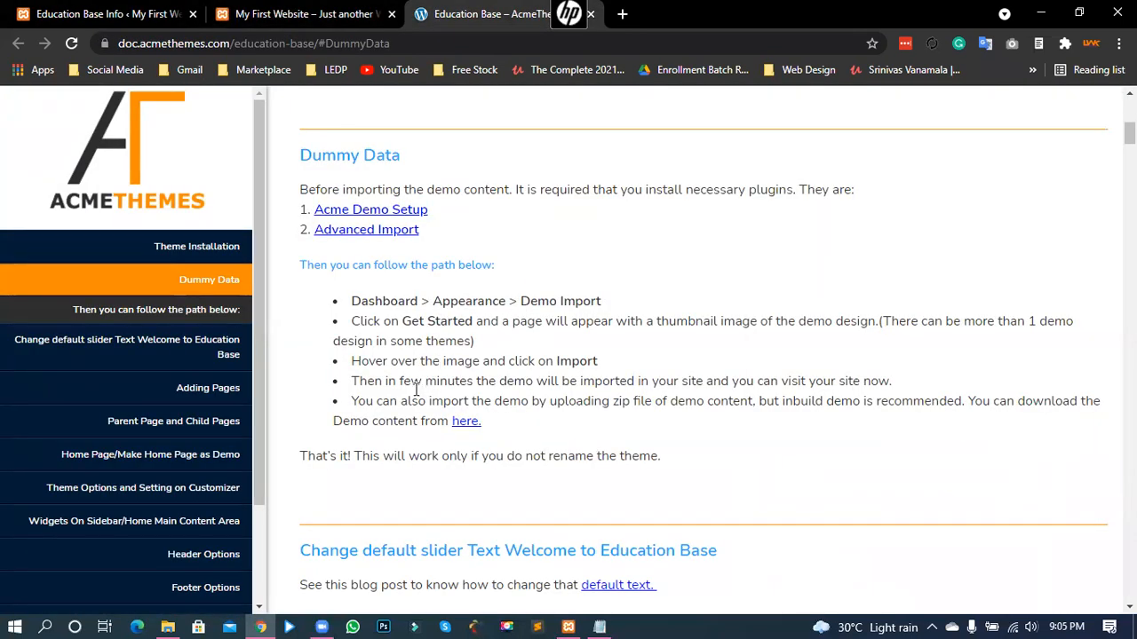
# - Download the Education Base demo content zip from the 'here.' link
pyautogui.moveTo(338, 420); pyautogui.dragTo(416, 424)
pyautogui.click(469, 435)
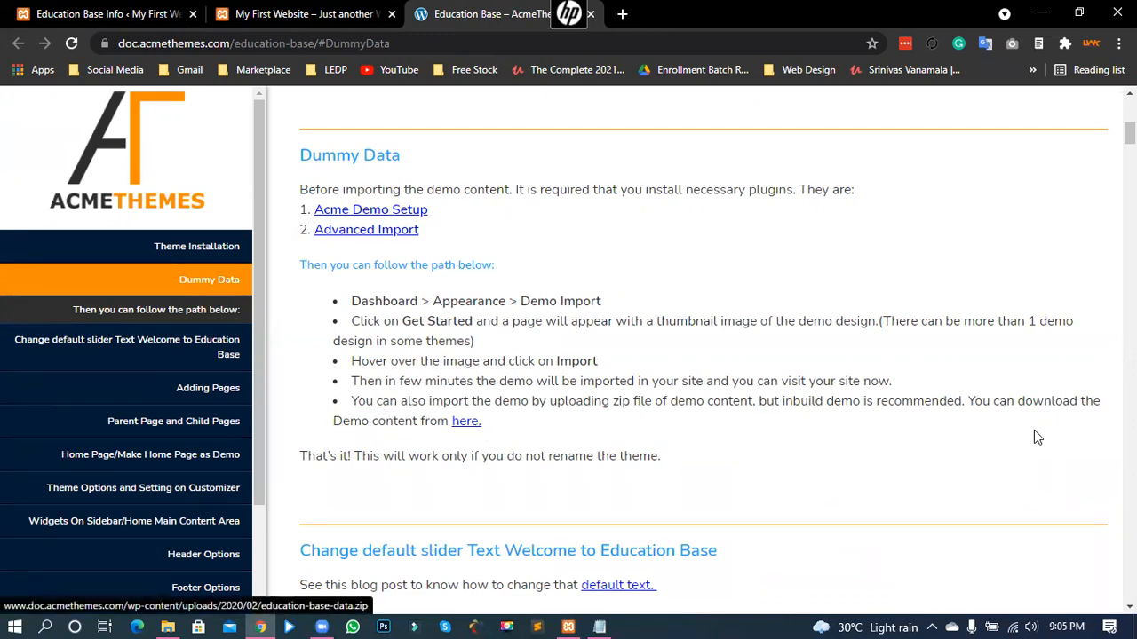
pyautogui.moveTo(971, 396); pyautogui.dragTo(1106, 406)
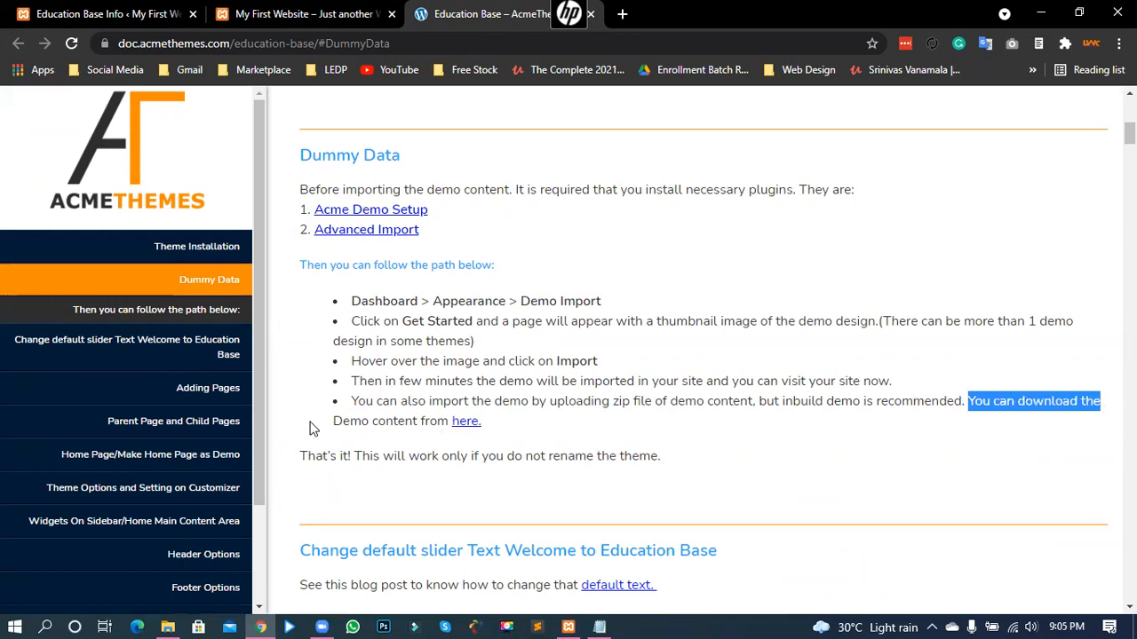
pyautogui.click(434, 421)
pyautogui.moveTo(334, 421); pyautogui.dragTo(463, 429)
pyautogui.click(463, 426)
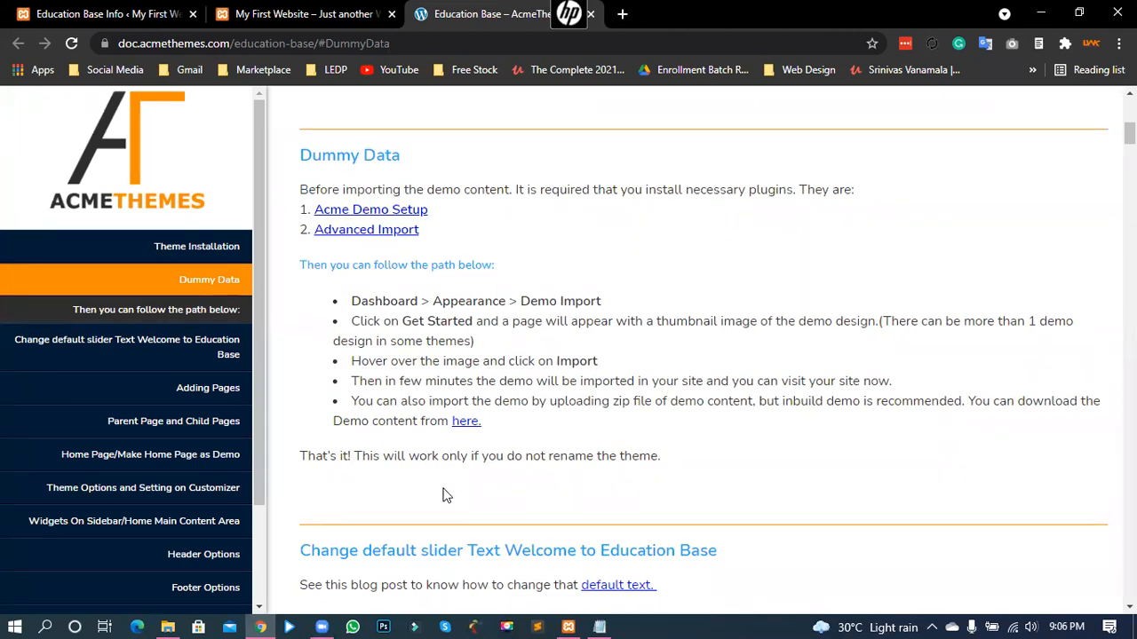
# - Scroll through the Dummy Data instructions about uploading the zip
pyautogui.scroll(-3, 400, 484)
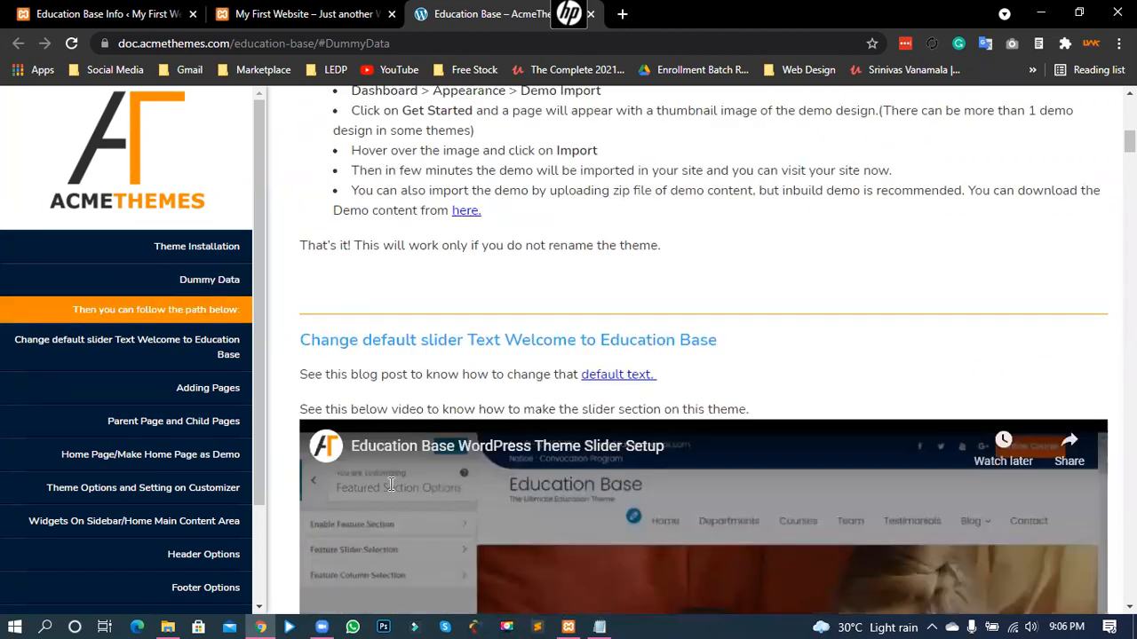
pyautogui.scroll(1, 394, 491)
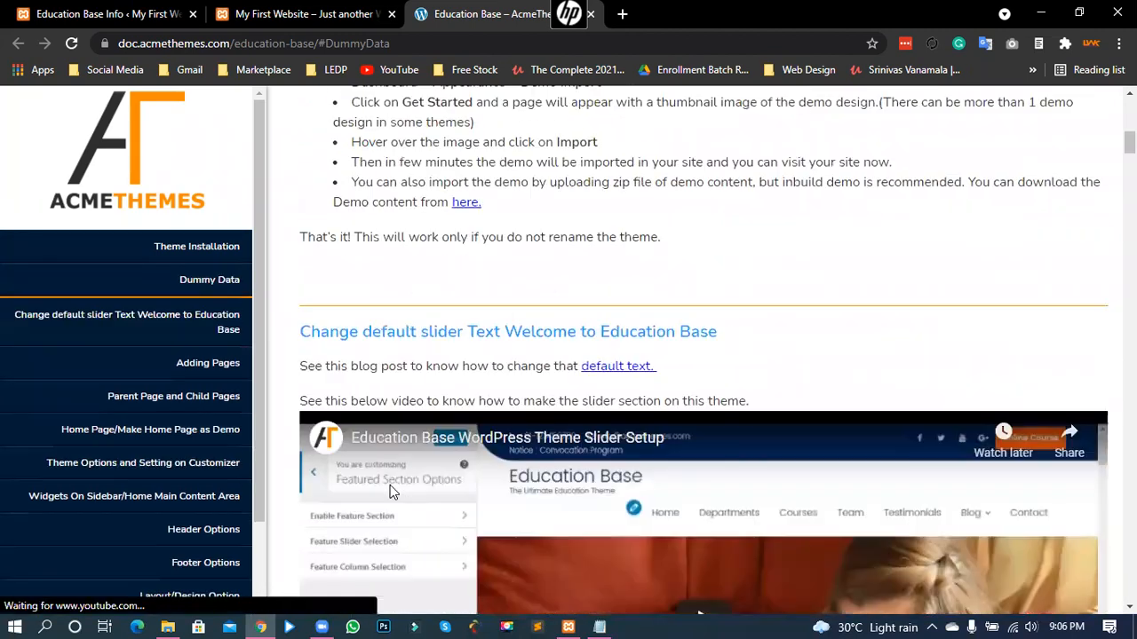
pyautogui.scroll(2, 394, 493)
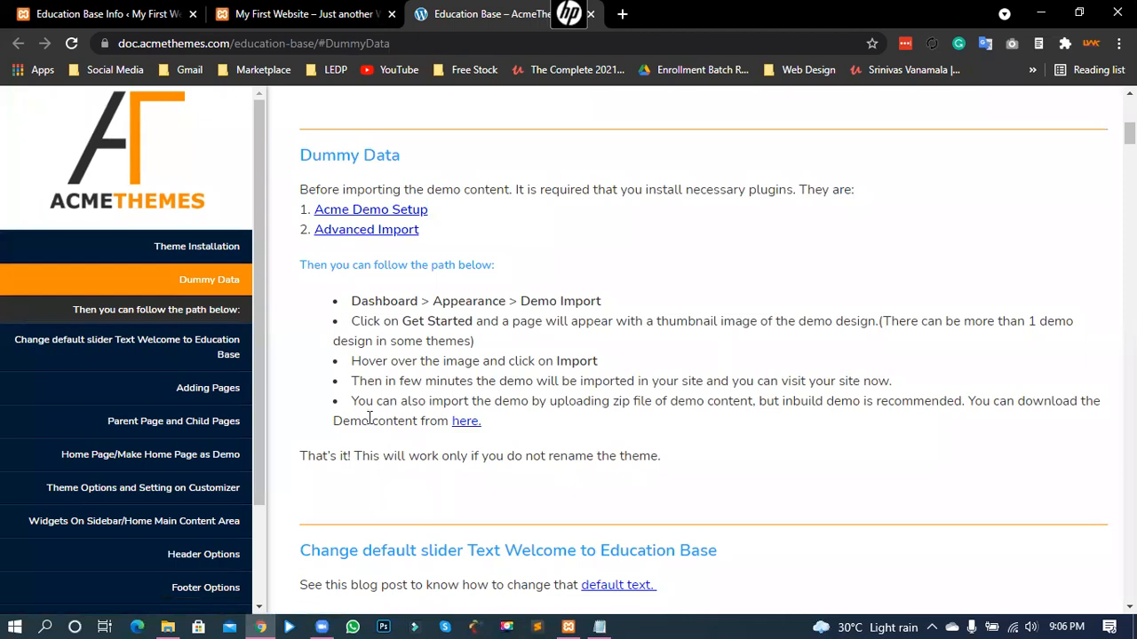
pyautogui.moveTo(548, 404); pyautogui.dragTo(631, 404)
pyautogui.click(525, 405)
# - Activate the installed Acme Demo Setup plugin from the Education Base Info page
pyautogui.click(78, 10)
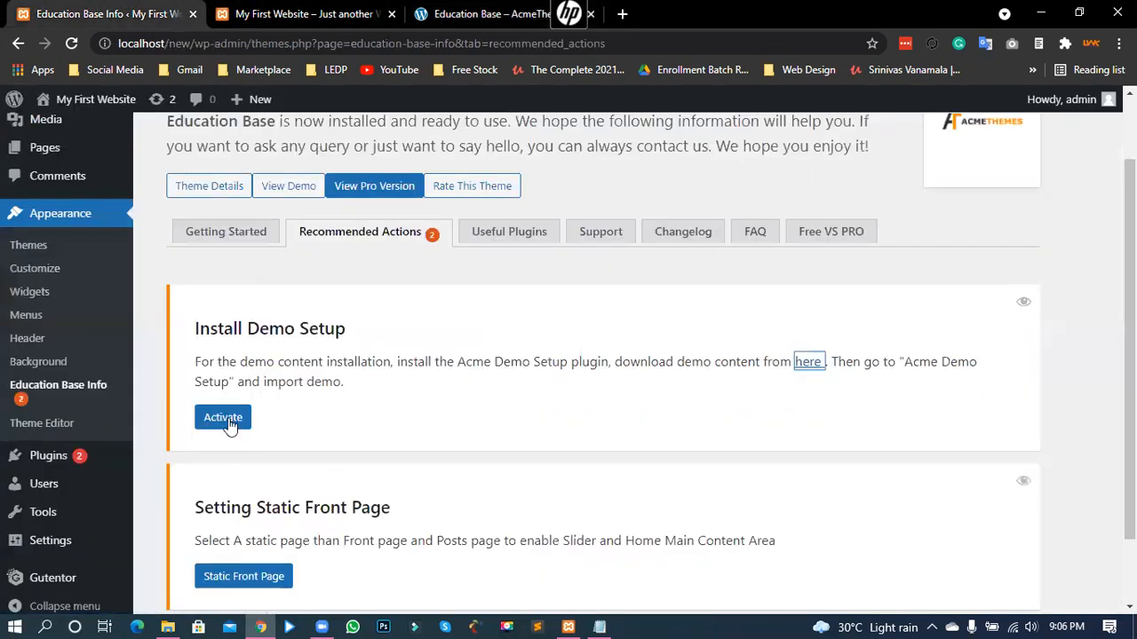
pyautogui.click(228, 424)
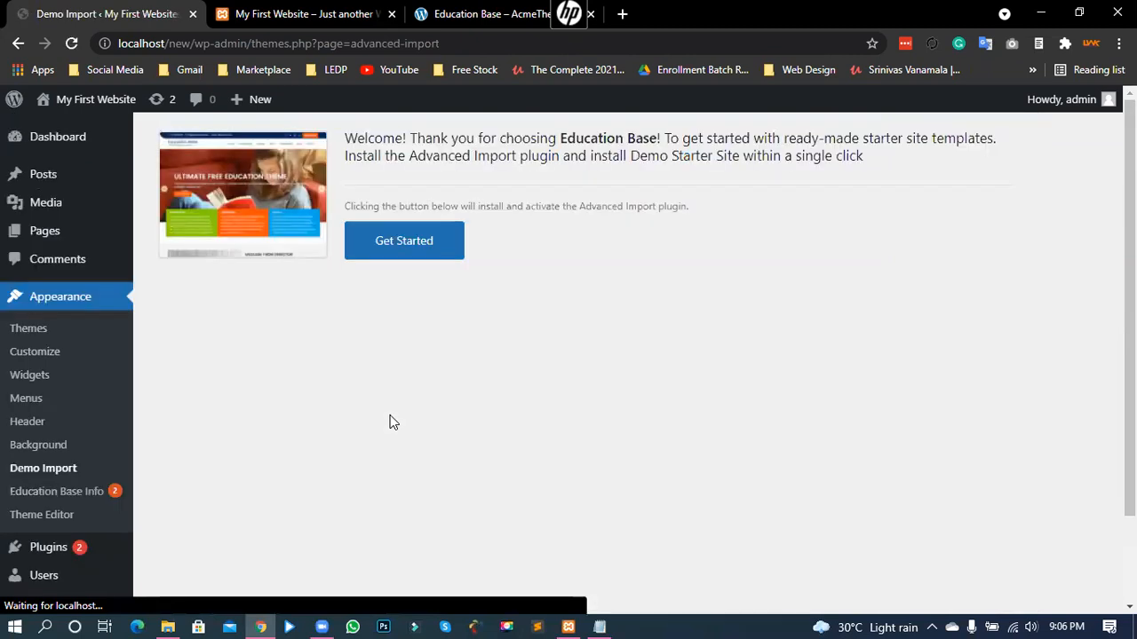
pyautogui.moveTo(391, 153); pyautogui.dragTo(659, 134)
pyautogui.click(585, 137)
# - Read the Demo Import welcome text about the Advanced Import plugin and Demo Starter Sites
pyautogui.moveTo(560, 138); pyautogui.dragTo(661, 137)
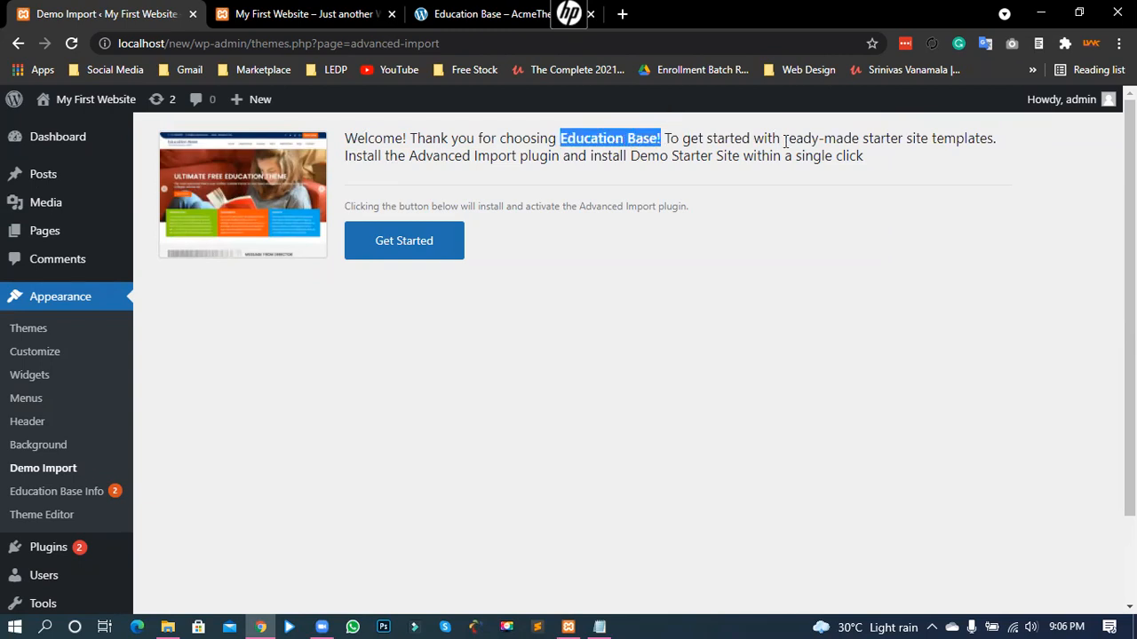
pyautogui.moveTo(812, 139); pyautogui.dragTo(862, 142)
pyautogui.click(409, 163)
pyautogui.moveTo(447, 158); pyautogui.dragTo(561, 158)
pyautogui.moveTo(668, 157); pyautogui.dragTo(834, 155)
pyautogui.click(751, 157)
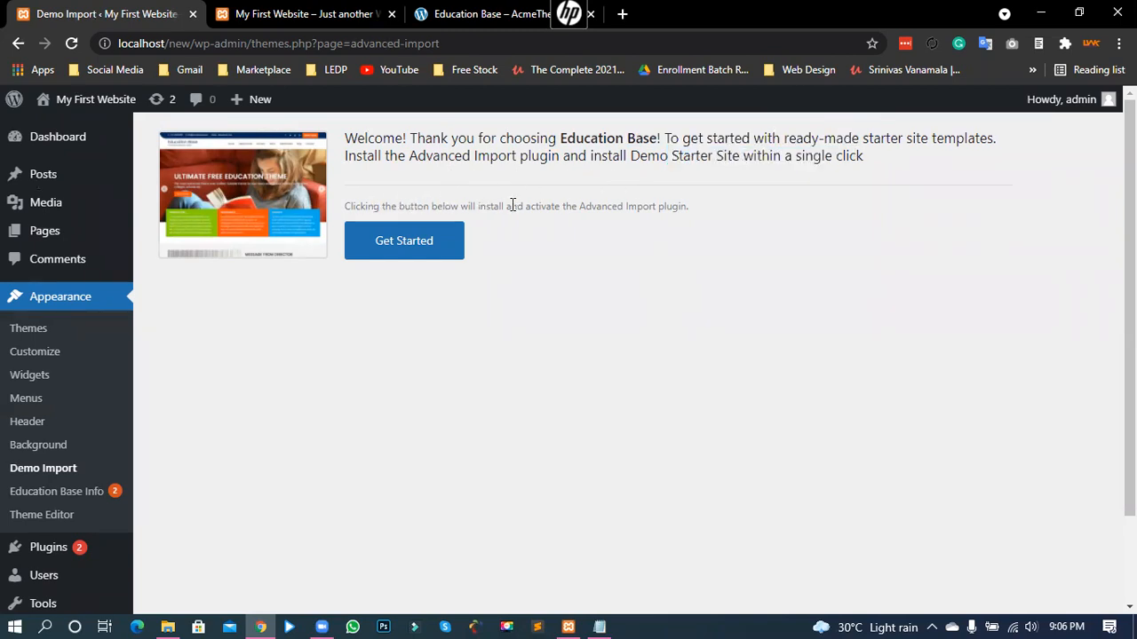
pyautogui.moveTo(578, 206); pyautogui.dragTo(685, 206)
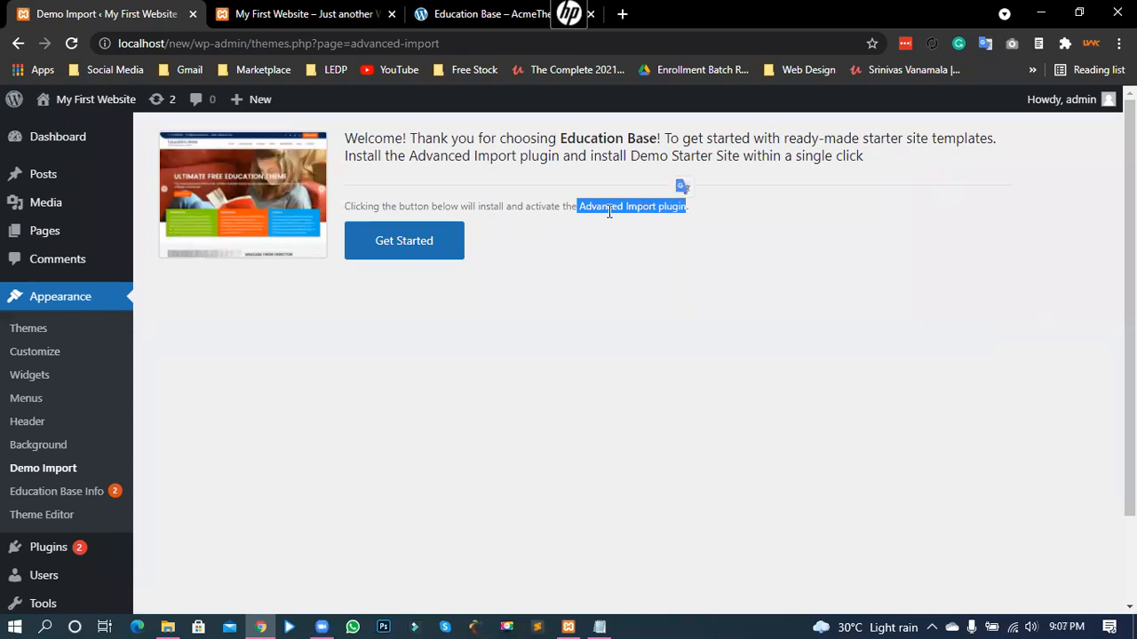
pyautogui.click(548, 223)
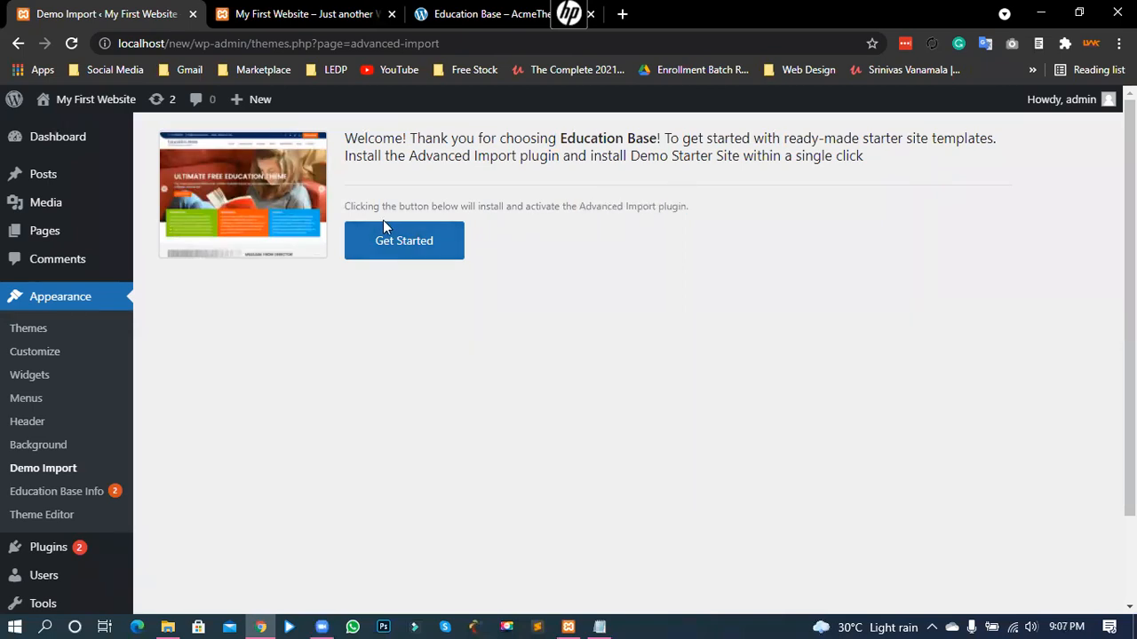
# - Install and activate the Advanced Import plugin
pyautogui.click(420, 248)
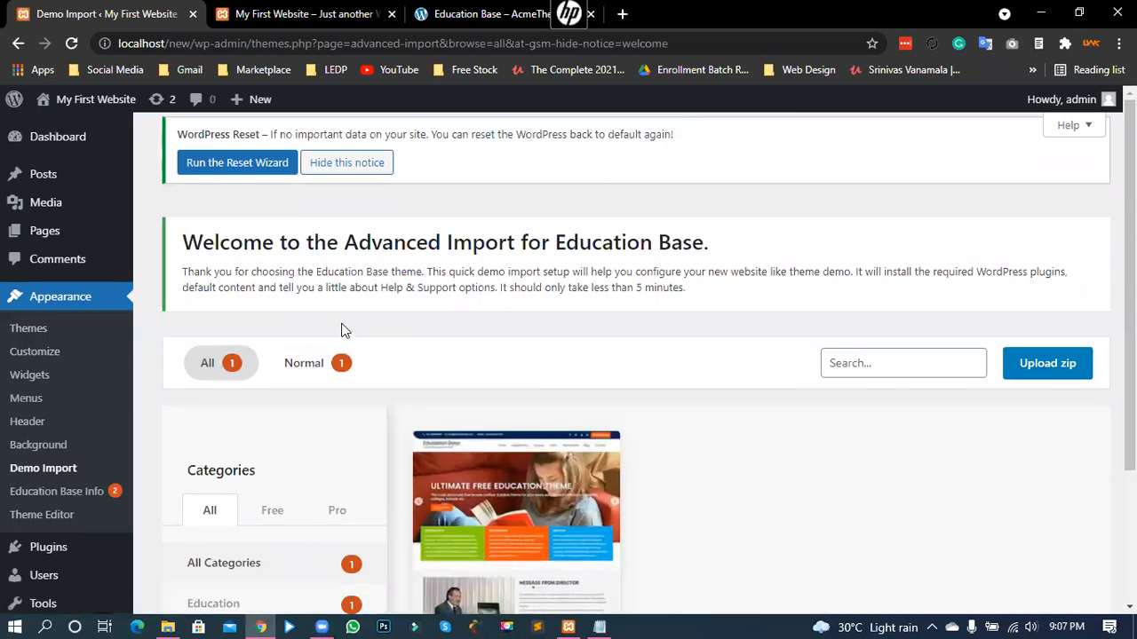
pyautogui.moveTo(215, 240); pyautogui.dragTo(625, 238)
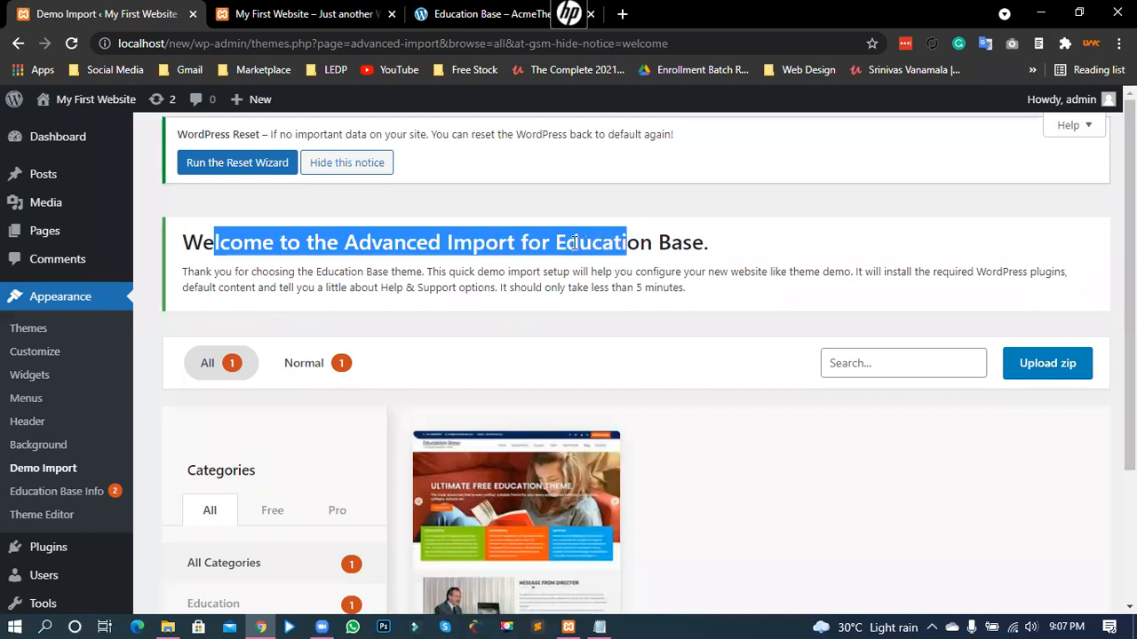
pyautogui.click(576, 244)
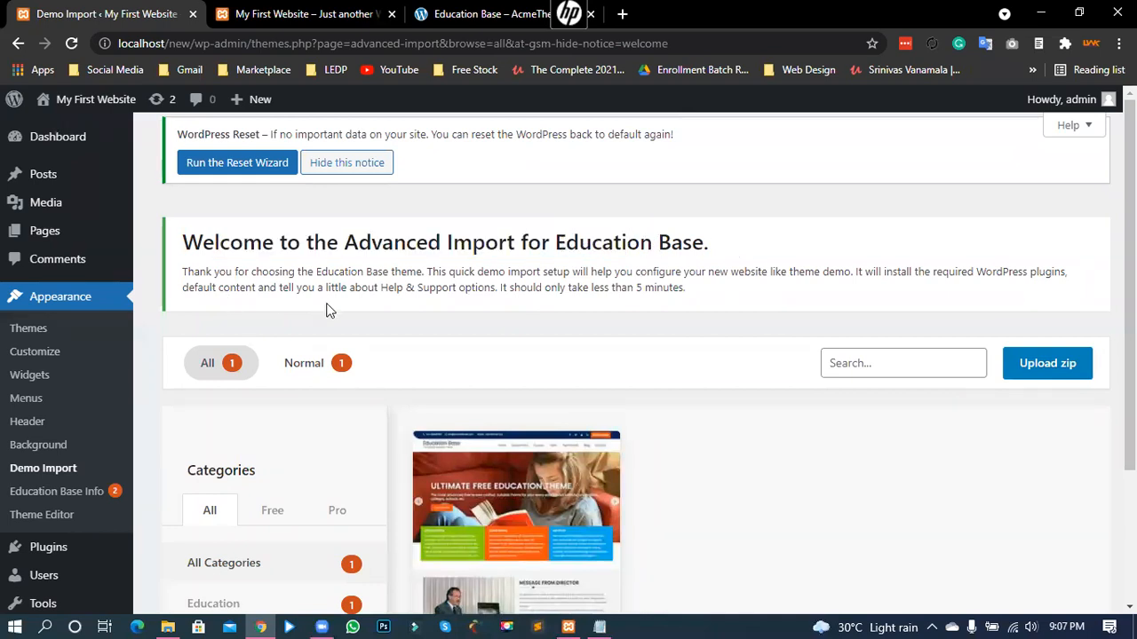
# - Filter the demos by Free, then Pro, then All, ending on the Demo 1 card
pyautogui.scroll(-3, 274, 411)
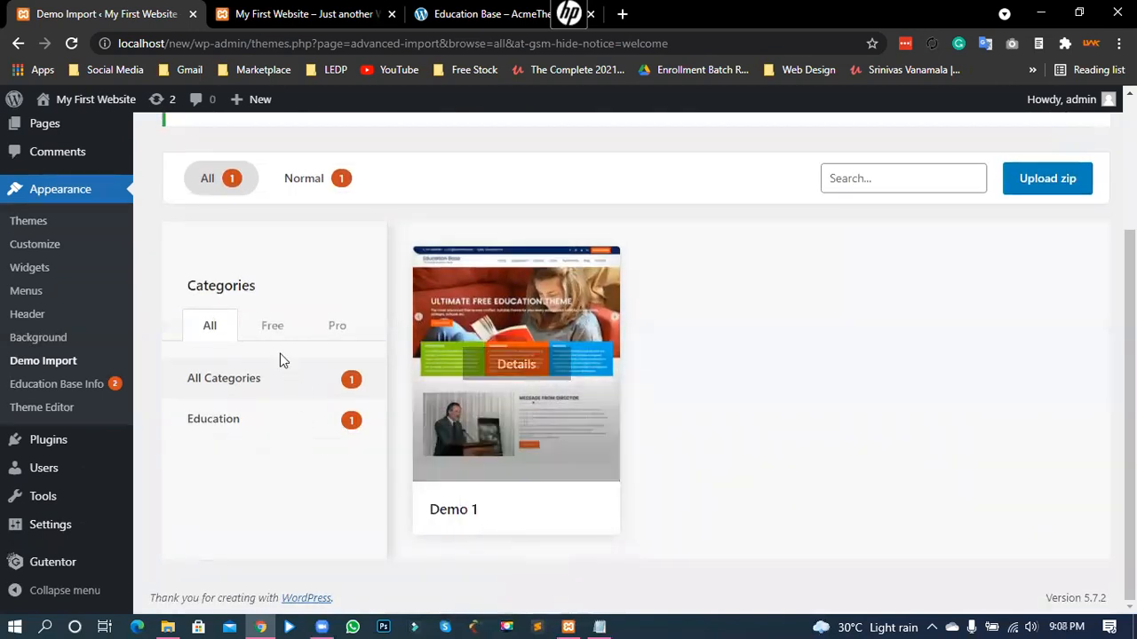
pyautogui.click(266, 327)
pyautogui.click(339, 327)
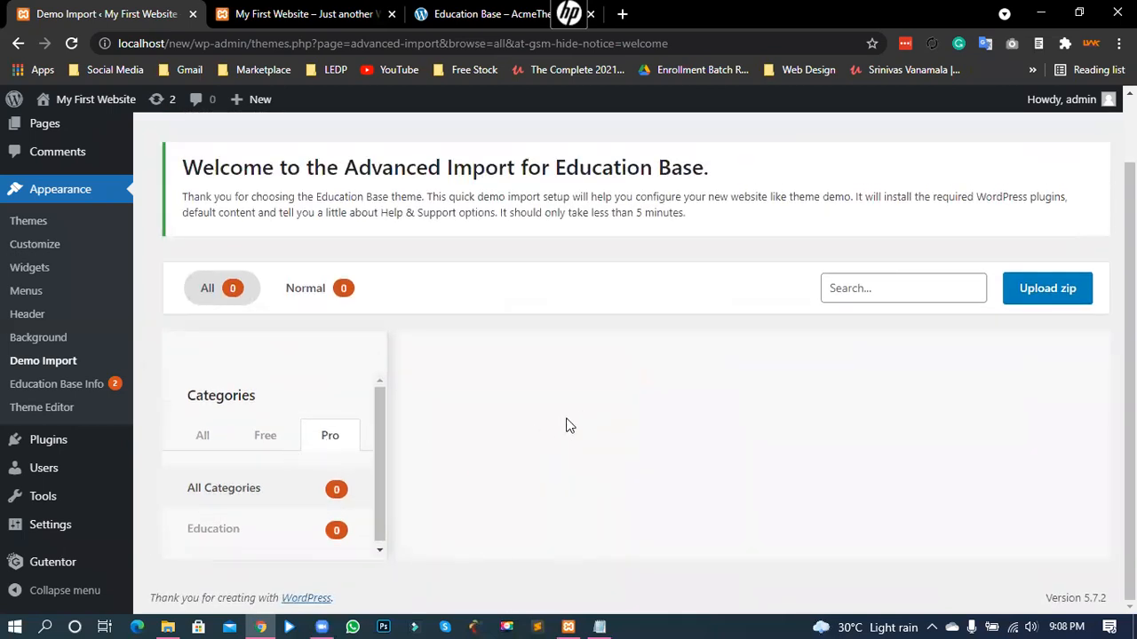
pyautogui.click(203, 435)
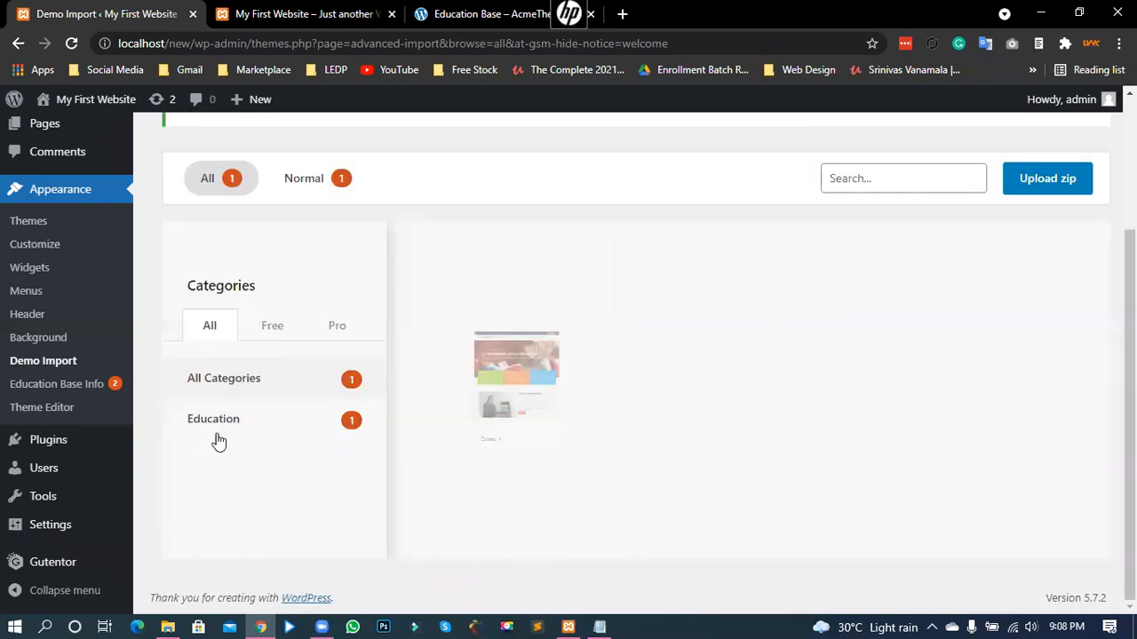
pyautogui.moveTo(456, 399)
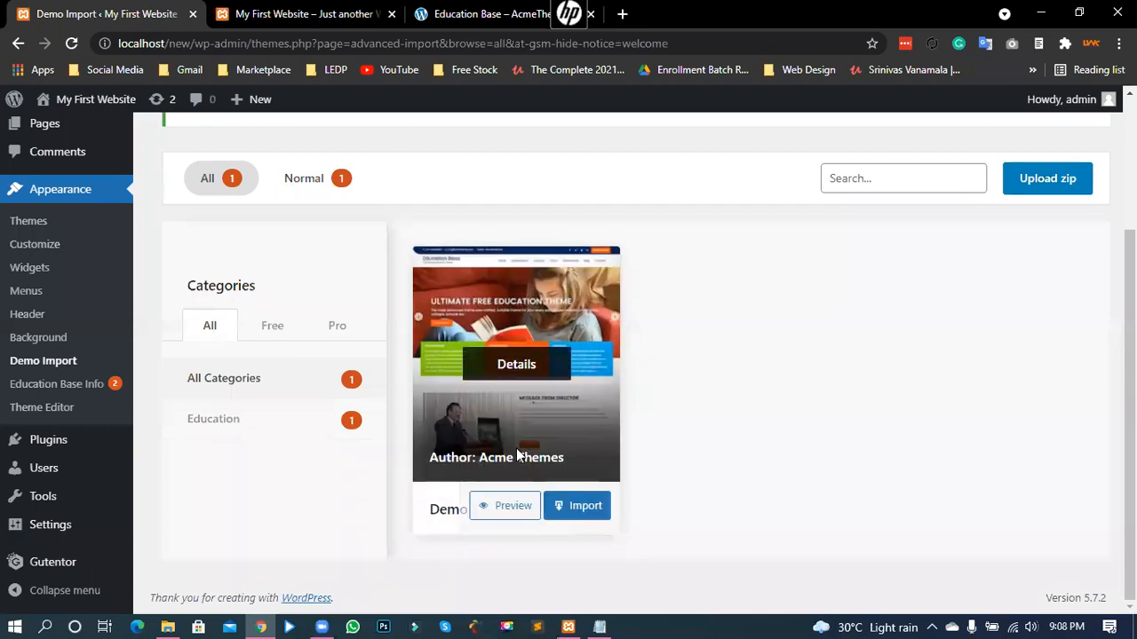
# - Import Demo 1 and confirm with 'Yes, Import Demo!'
pyautogui.click(576, 514)
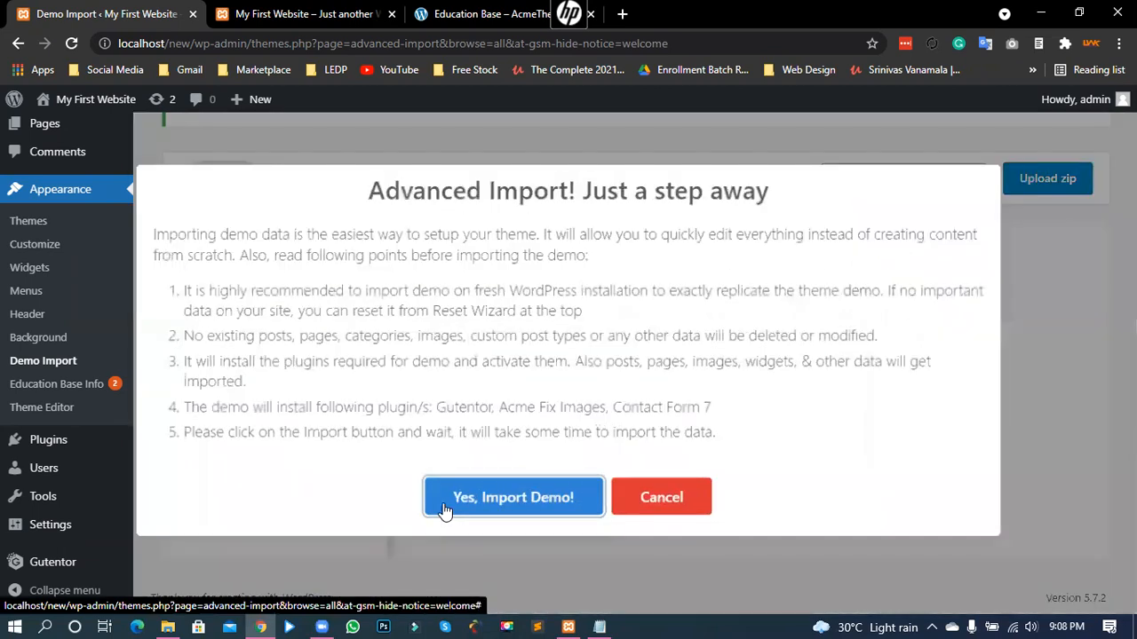
pyautogui.click(444, 512)
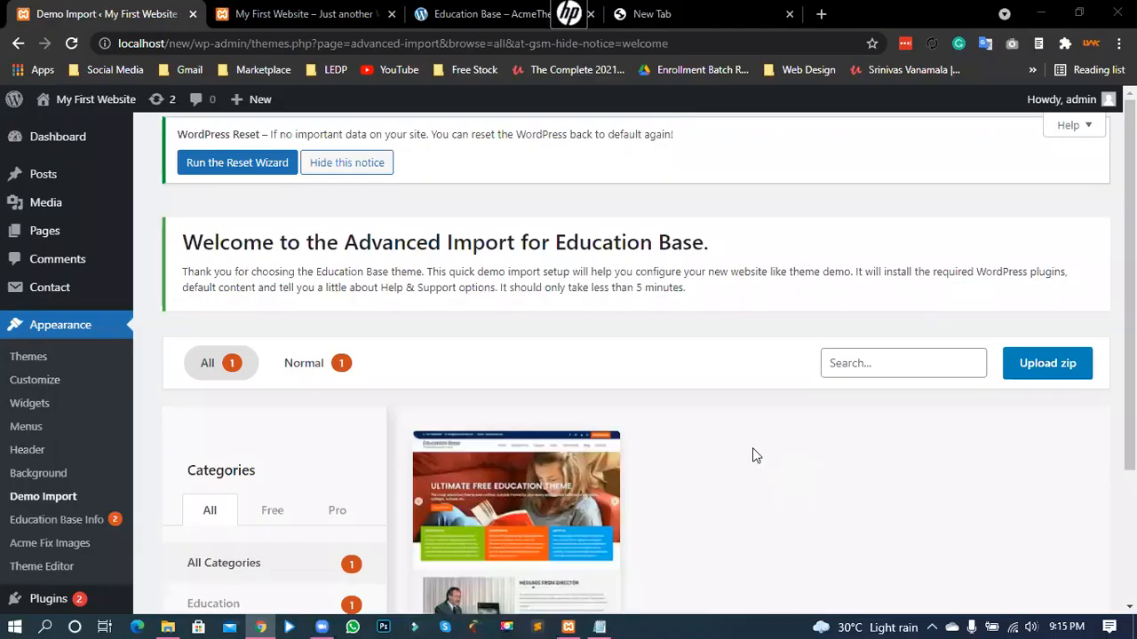
# - Wait for the Demo 1 import to complete on the Demo Import page
pyautogui.scroll(-2, 751, 453)
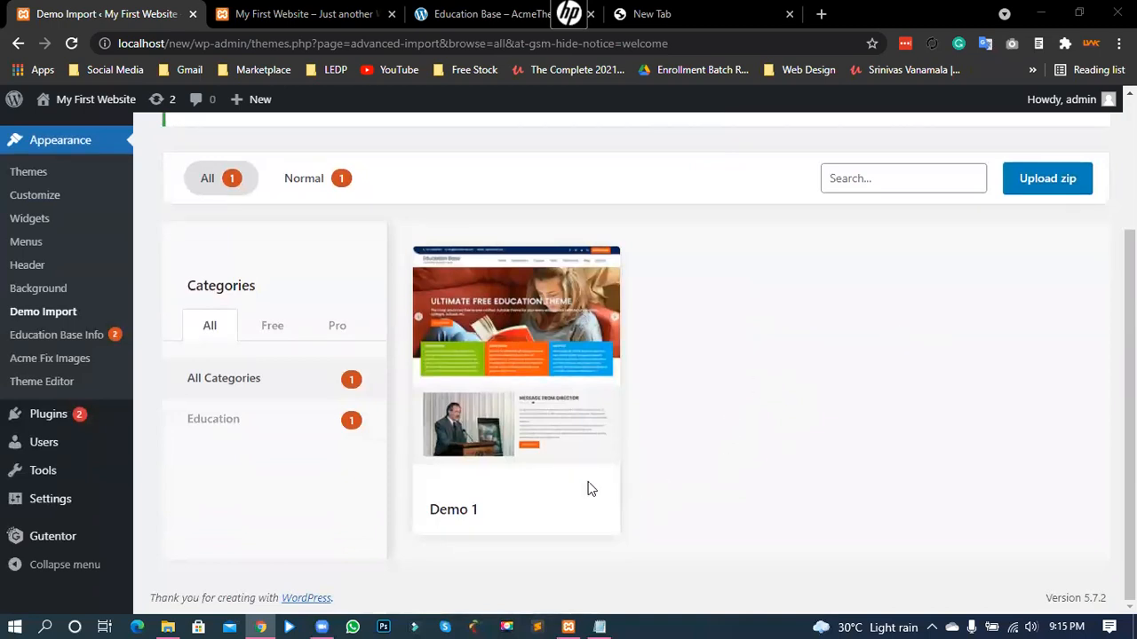
# - Check the My First Website front page, still showing Nothing Found, then return to the docs
pyautogui.moveTo(586, 488)
pyautogui.moveTo(497, 371)
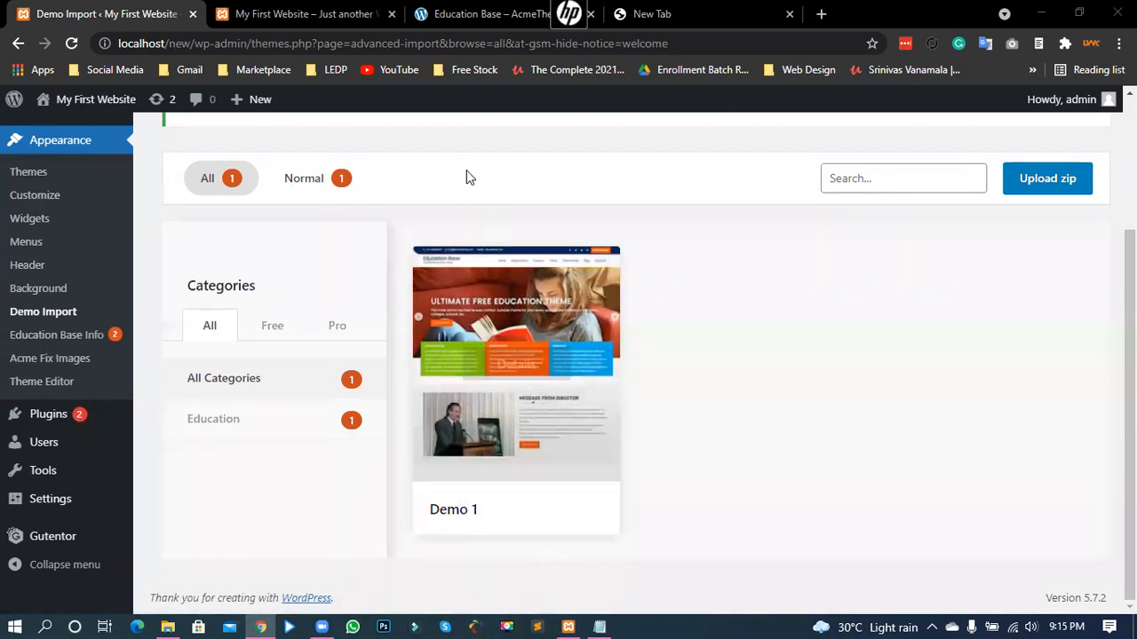
pyautogui.click(311, 14)
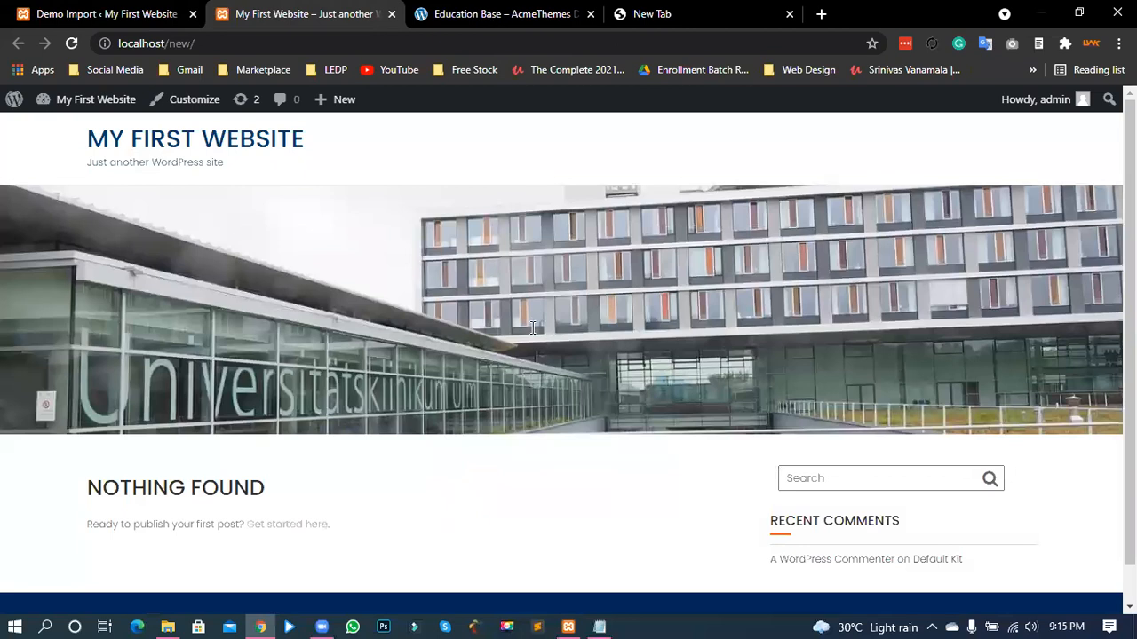
pyautogui.hotkey('ctrl', 'Tab')
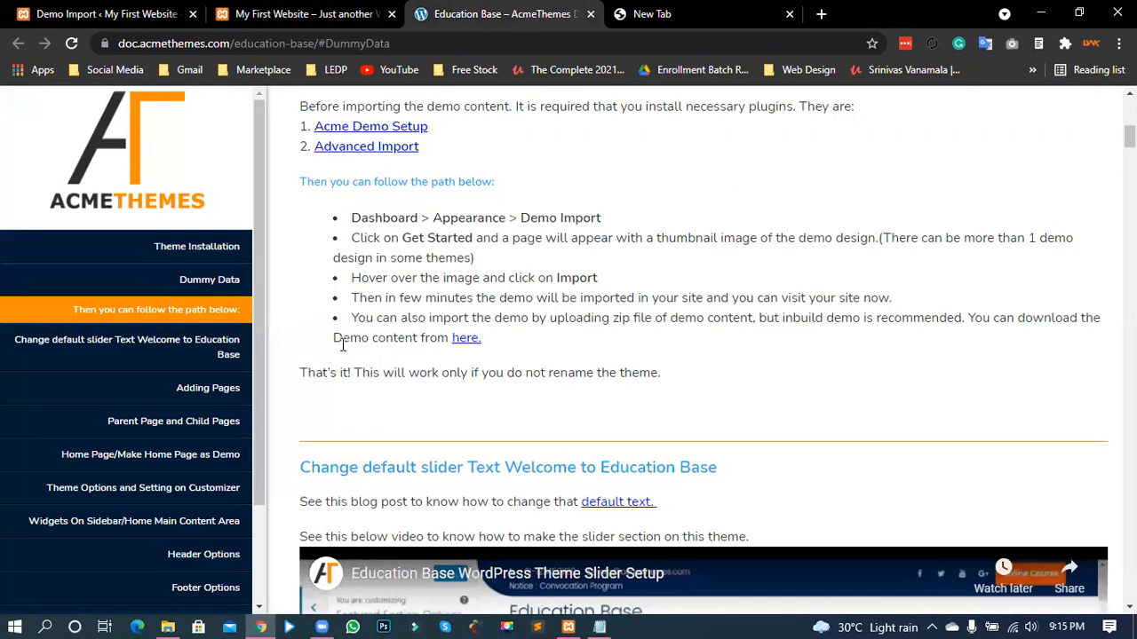
# - Download the demo content and confirm education-base-data.zip is in File Explorer
pyautogui.moveTo(343, 341); pyautogui.dragTo(426, 341)
pyautogui.click(467, 339)
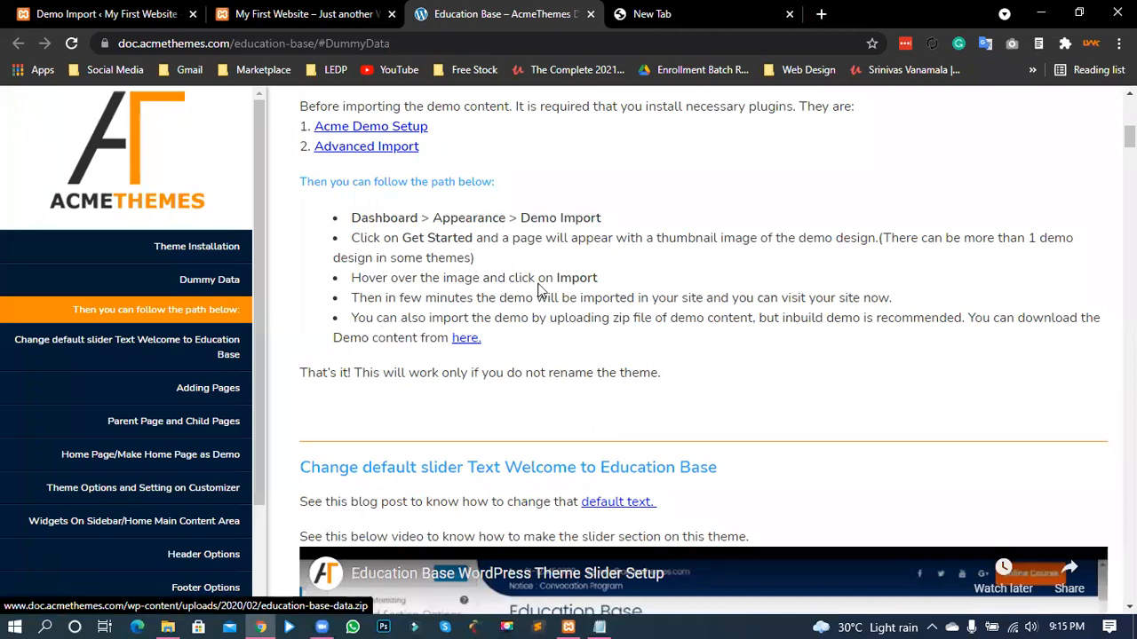
pyautogui.hotkey('alt', 'Tab')
pyautogui.click(788, 255)
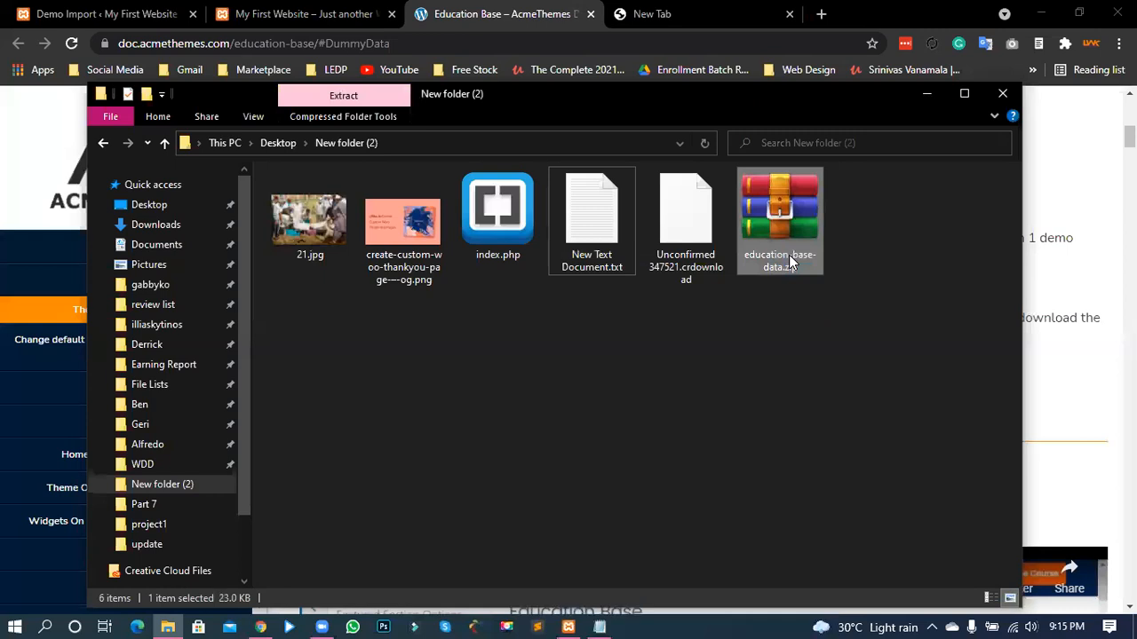
pyautogui.click(781, 276)
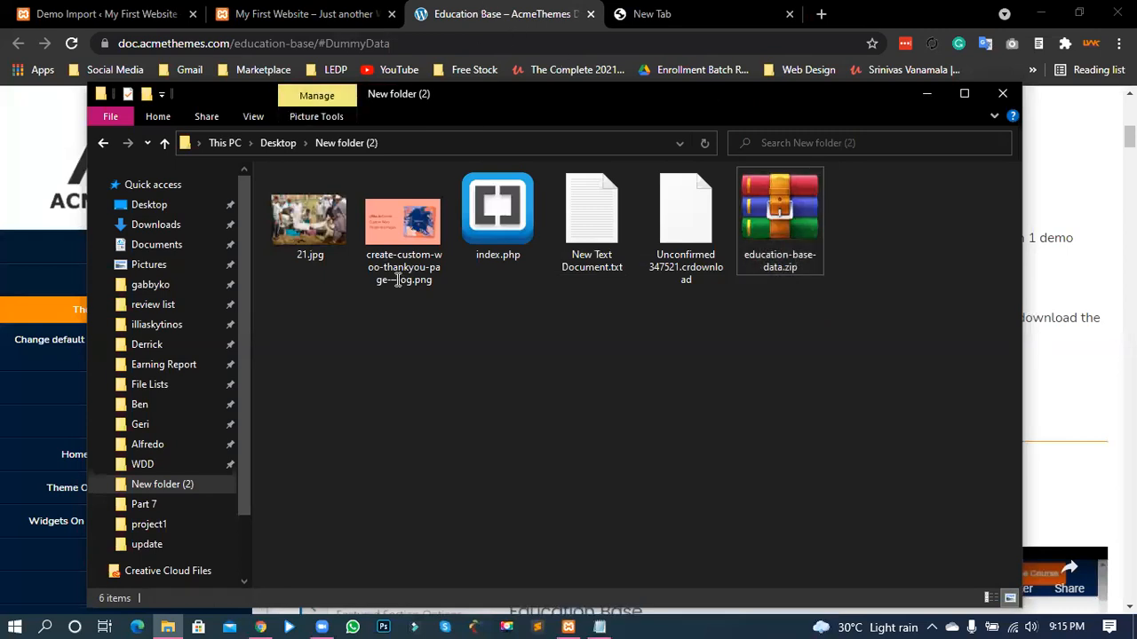
pyautogui.hotkey('alt', 'Tab')
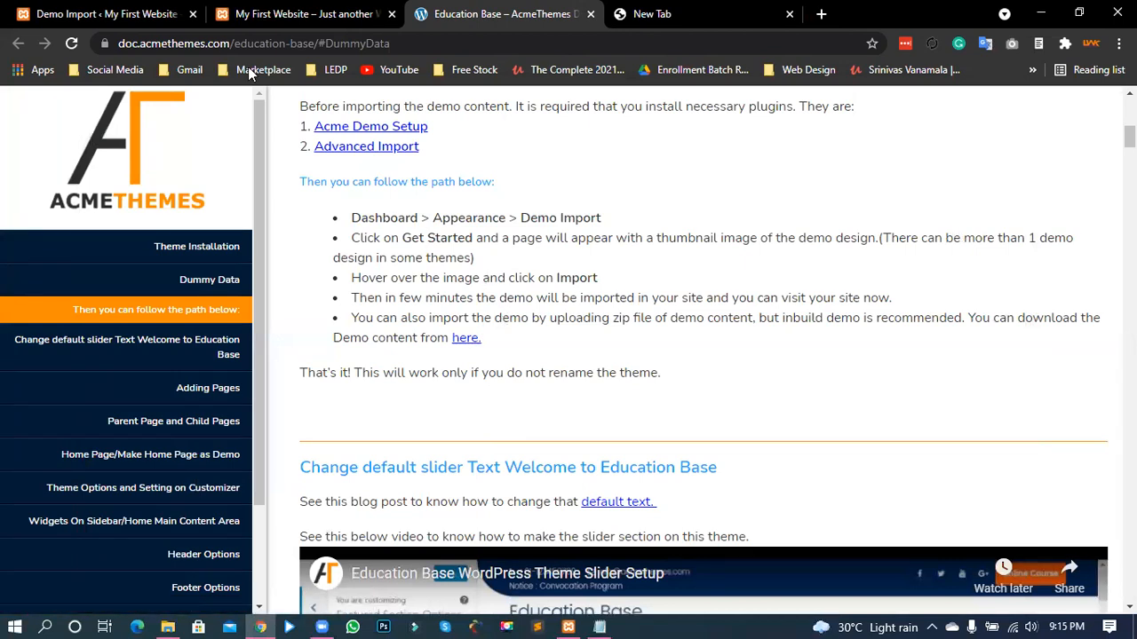
# - Return to the Education Base Demo Import admin page after rechecking the front page
pyautogui.click(174, 14)
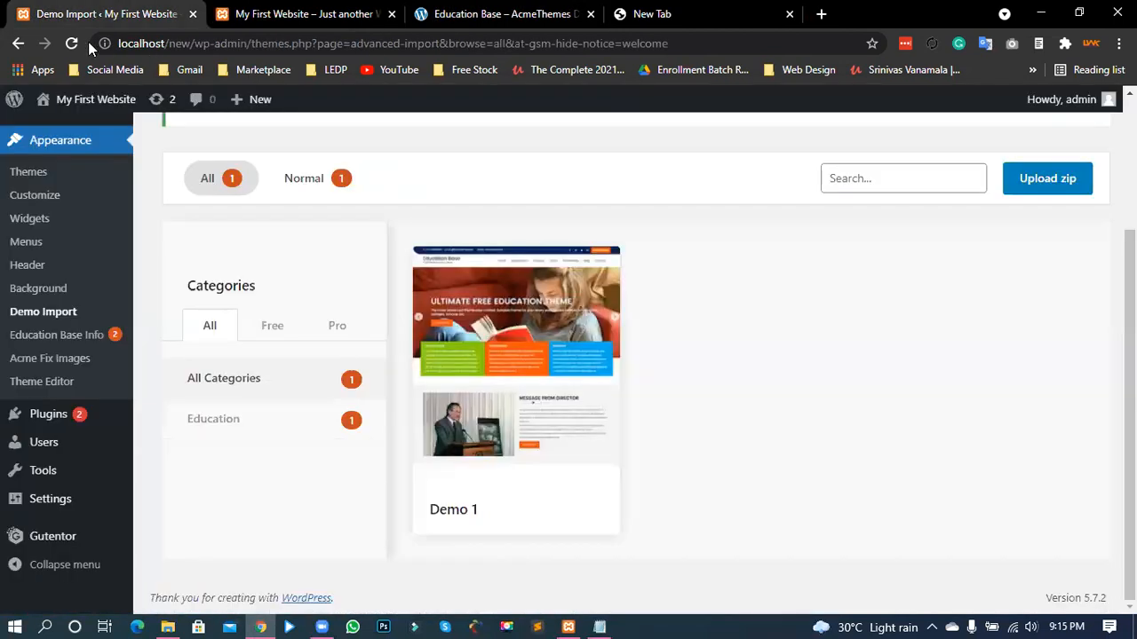
pyautogui.hotkey('ctrl', 'Tab')
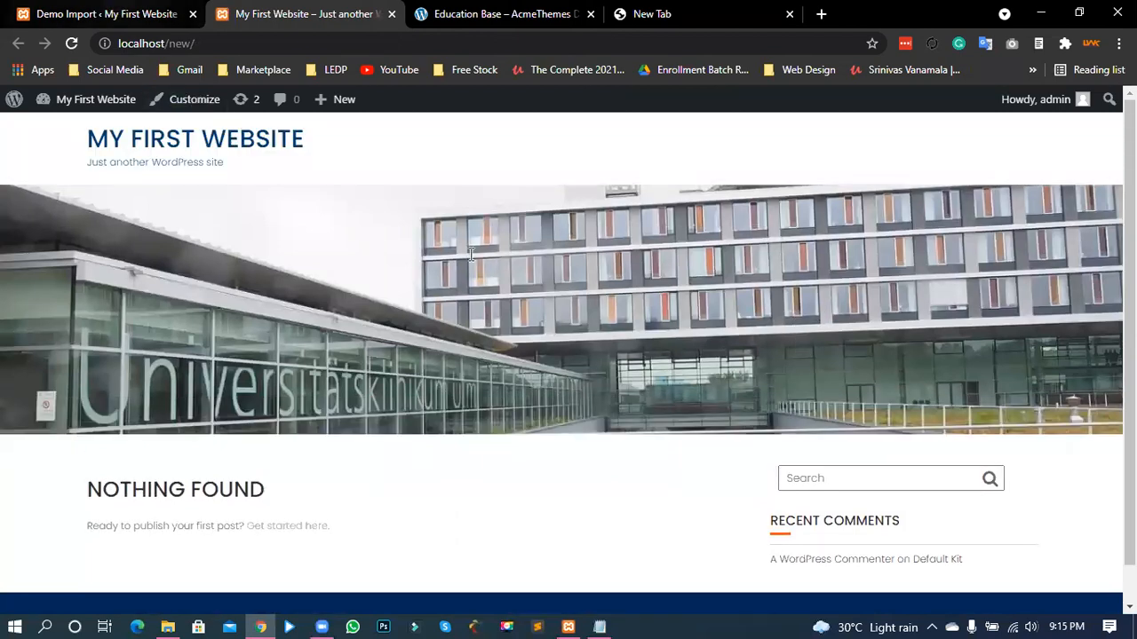
pyautogui.hotkey('ctrl', 'shift', 'Tab')
# - Upload education-base-data.zip from New folder (2) as the demo content zip
pyautogui.click(1057, 195)
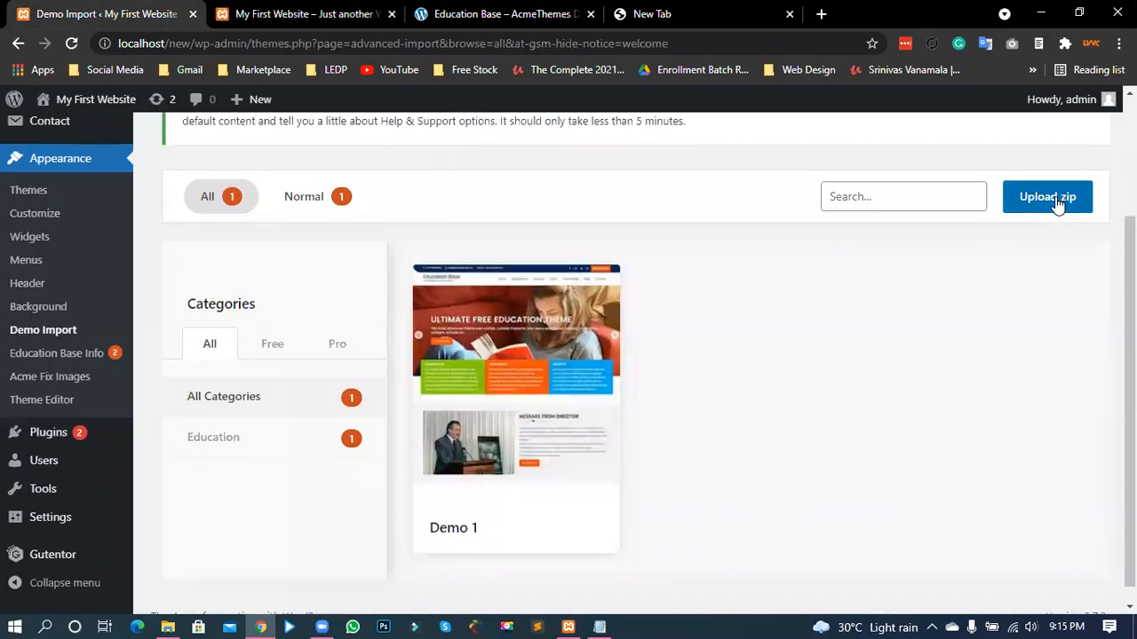
pyautogui.click(602, 418)
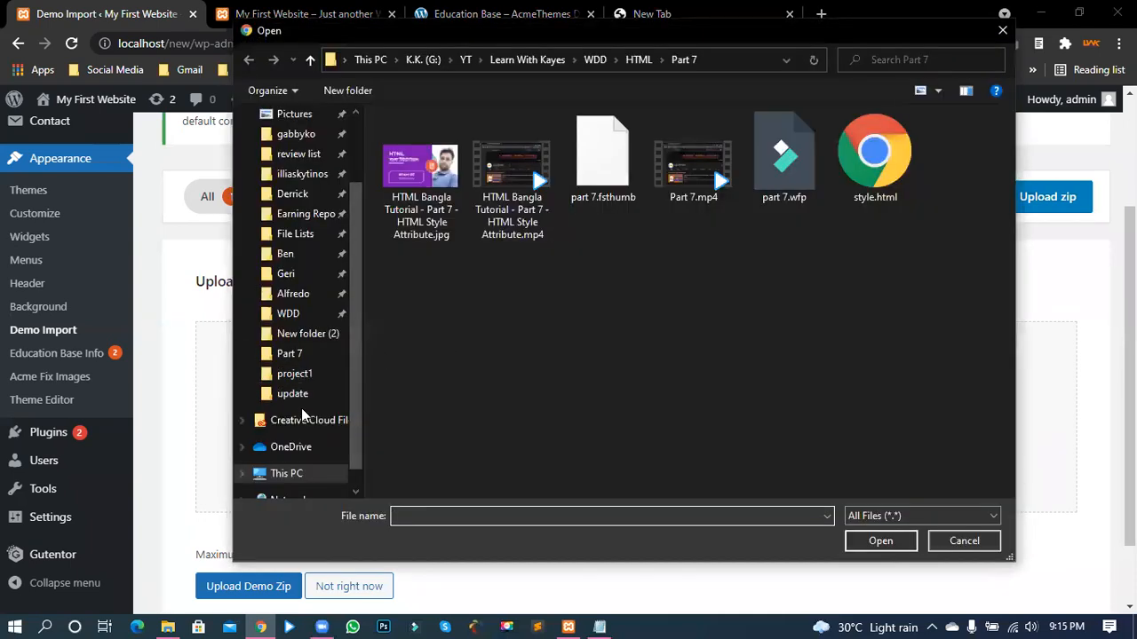
pyautogui.click(302, 334)
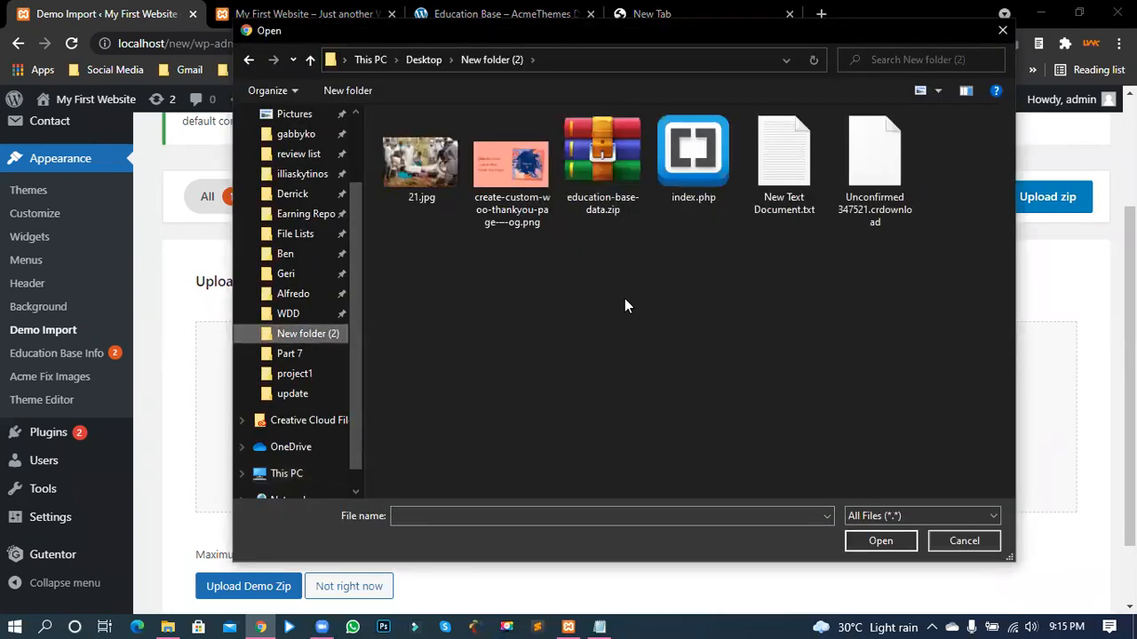
pyautogui.click(601, 175)
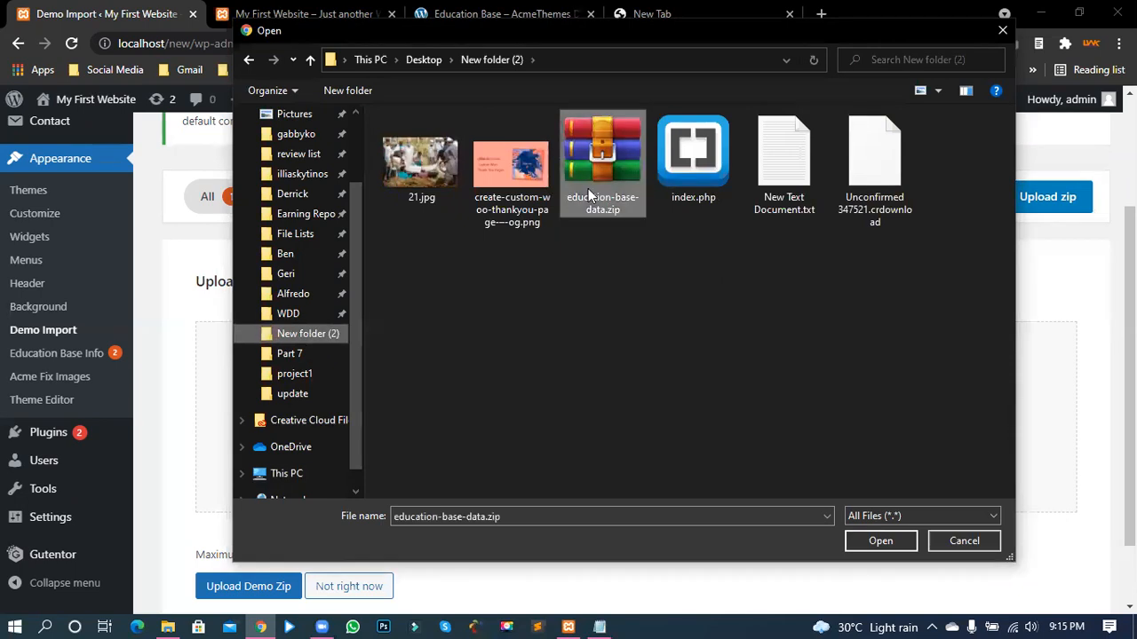
pyautogui.click(879, 540)
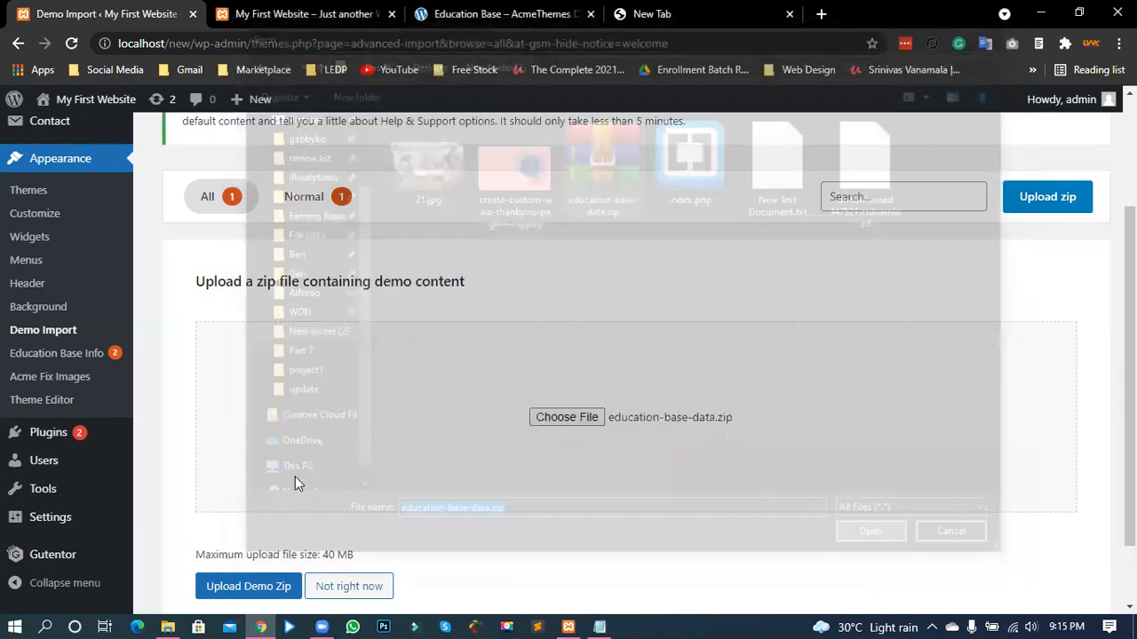
pyautogui.scroll(-1, 294, 477)
pyautogui.click(248, 507)
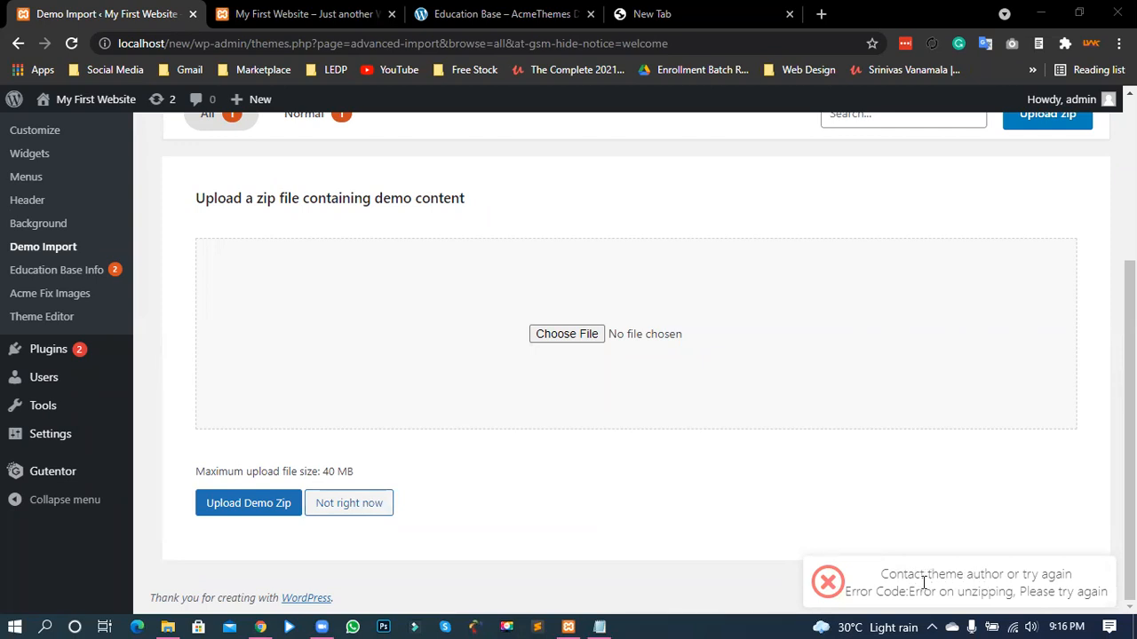
# - Retry uploading the demo zip after the 'Error on unzipping' message
pyautogui.moveTo(881, 574); pyautogui.dragTo(1071, 575)
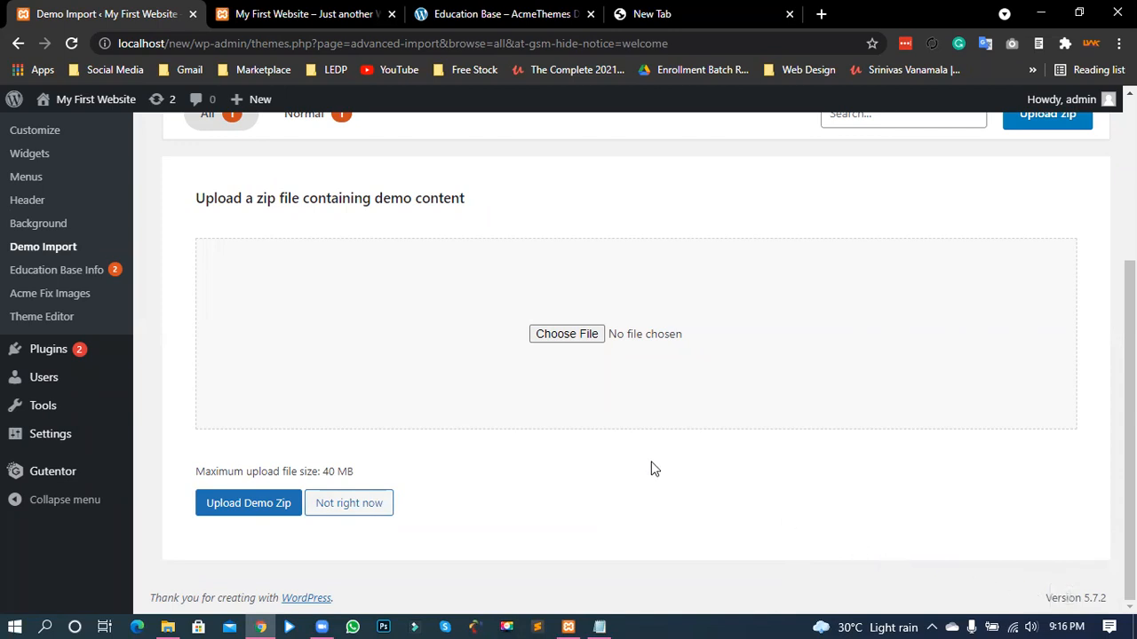
pyautogui.click(569, 334)
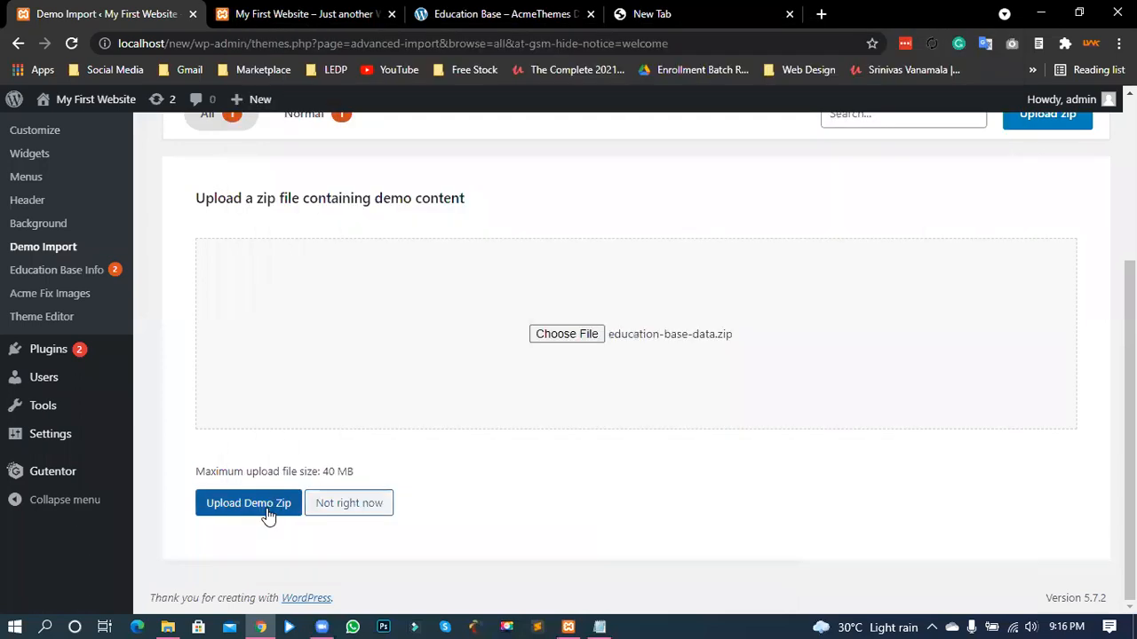
pyautogui.click(267, 515)
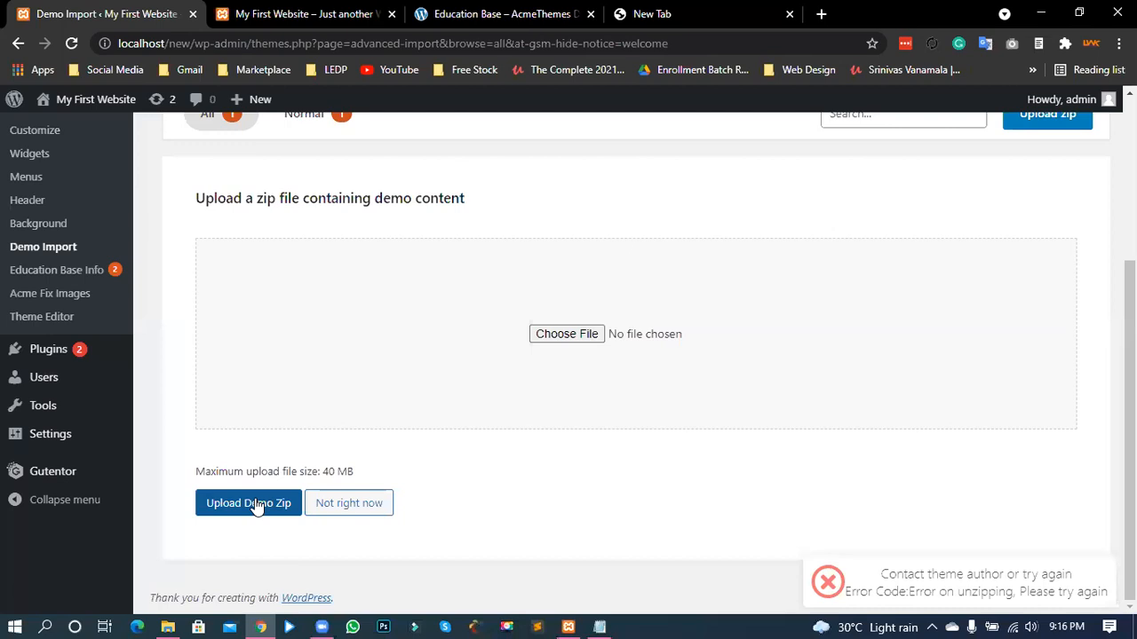
# - Import Education Base Demo 1 from the All demos list and dismiss the success message
pyautogui.scroll(2, 175, 510)
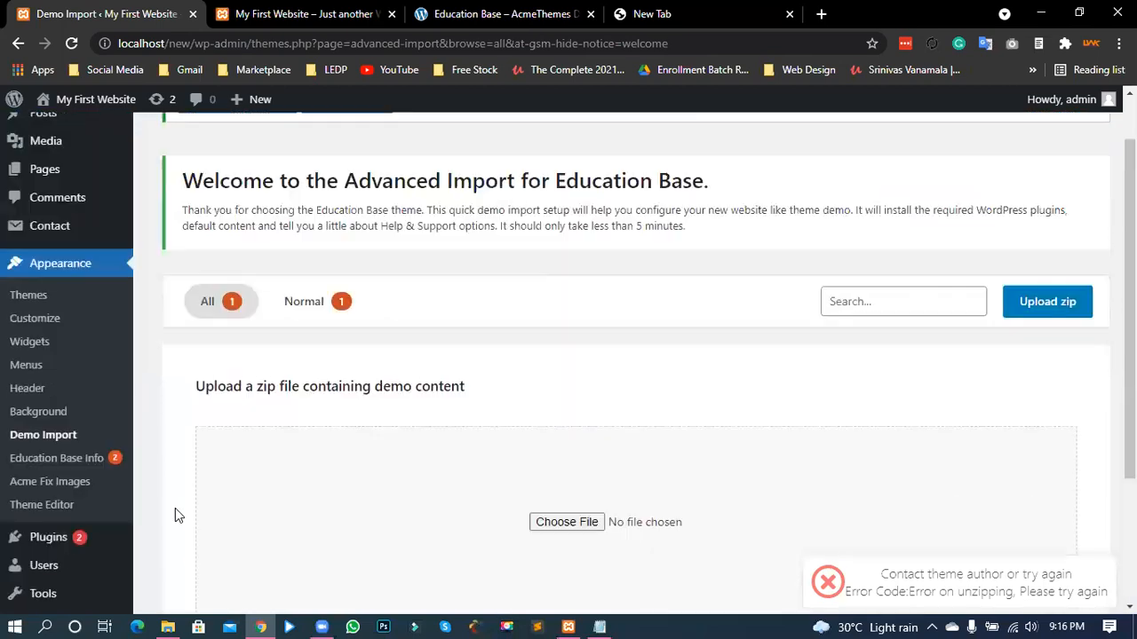
pyautogui.scroll(1, 204, 444)
pyautogui.scroll(-1, 222, 338)
pyautogui.click(218, 289)
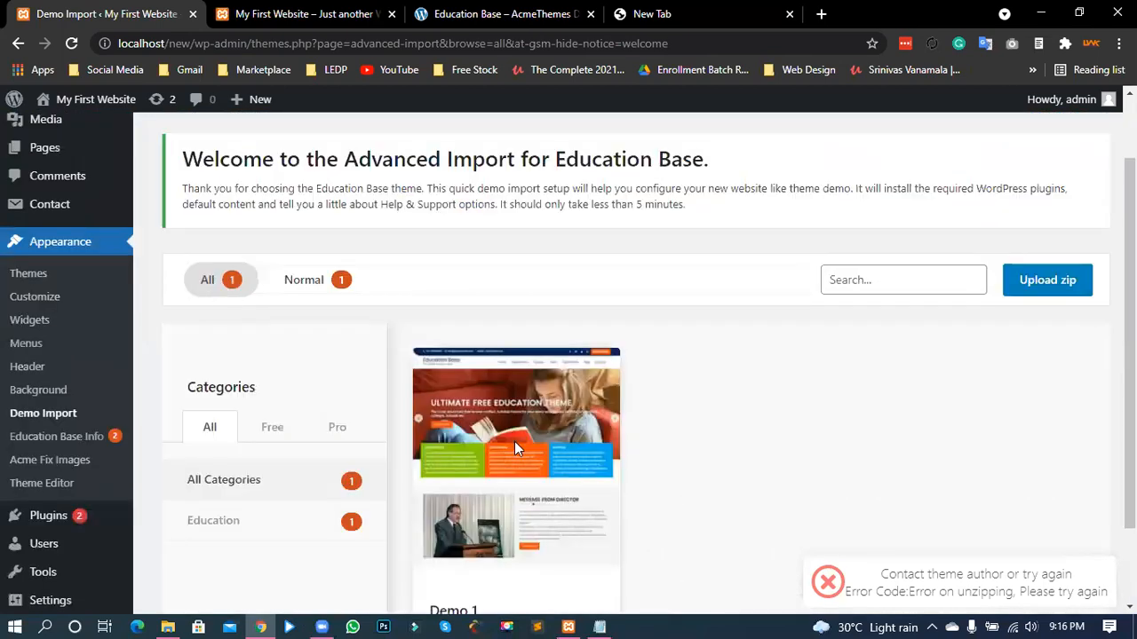
pyautogui.scroll(-1, 533, 516)
pyautogui.scroll(-1, 489, 502)
pyautogui.click(577, 507)
pyautogui.press('Return')
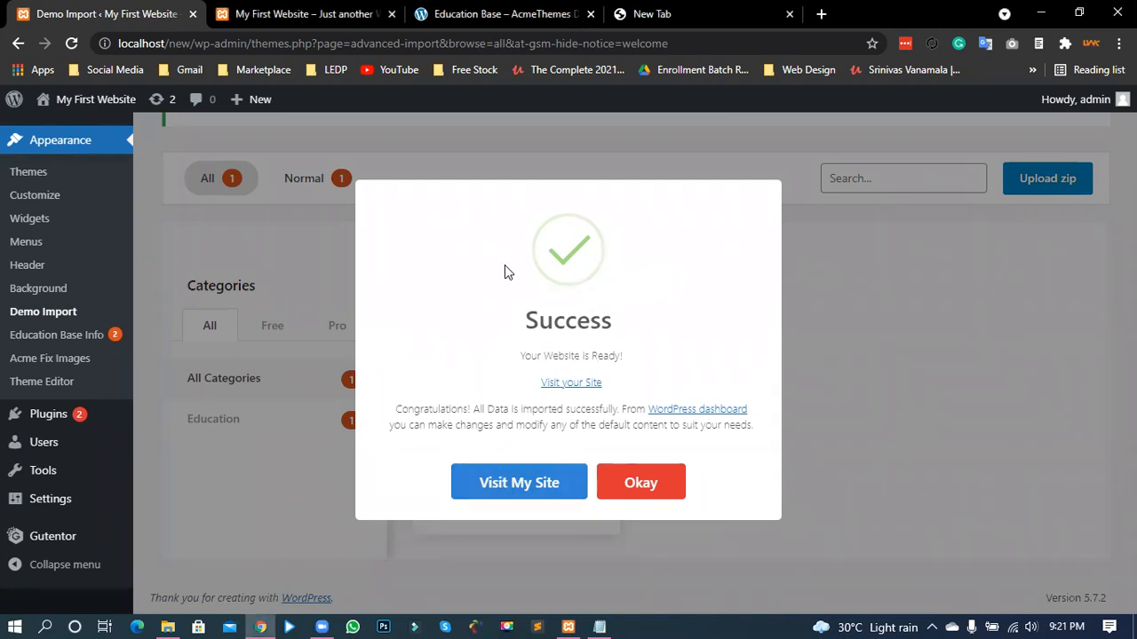
pyautogui.click(647, 491)
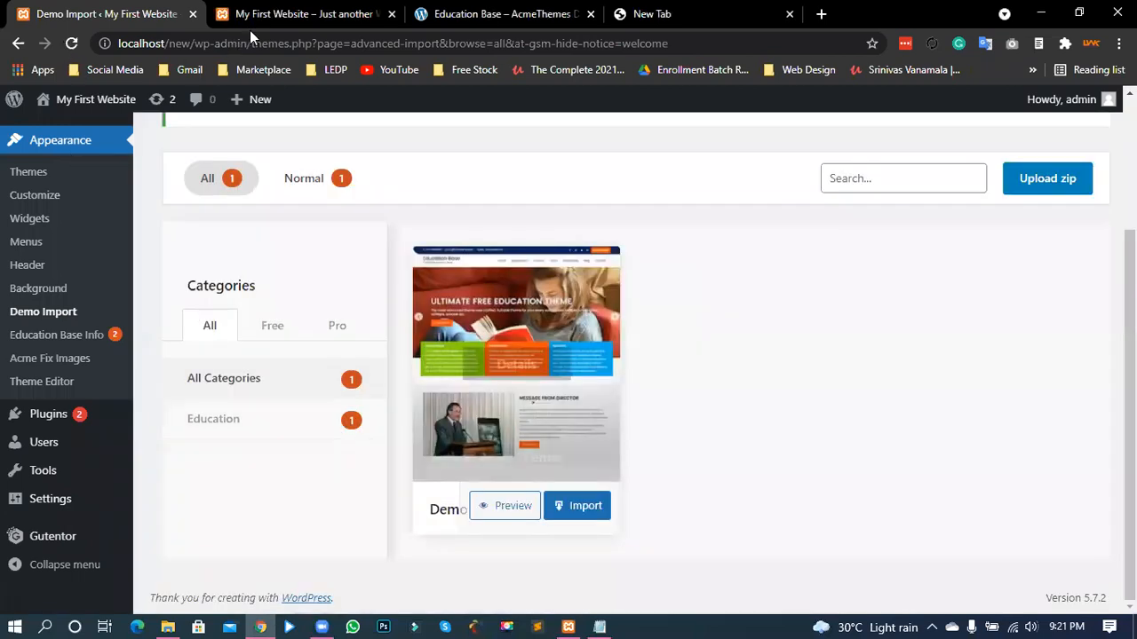
# - Reload the My First Website tab and scroll through the new Education Base homepage
pyautogui.click(297, 10)
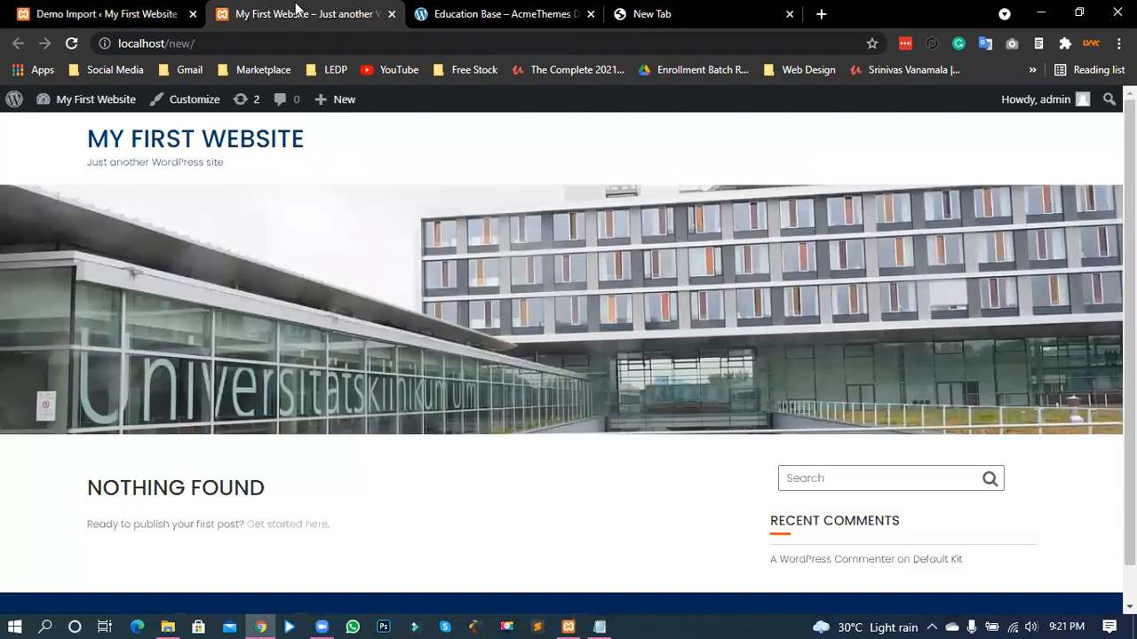
pyautogui.press('F5')
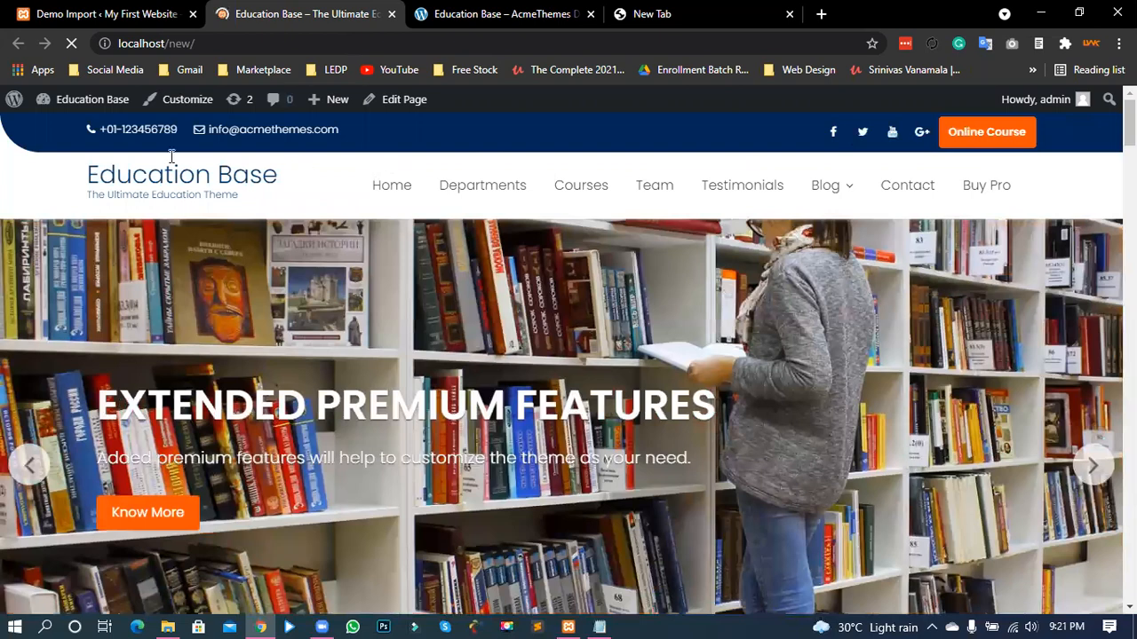
pyautogui.scroll(-1, 341, 244)
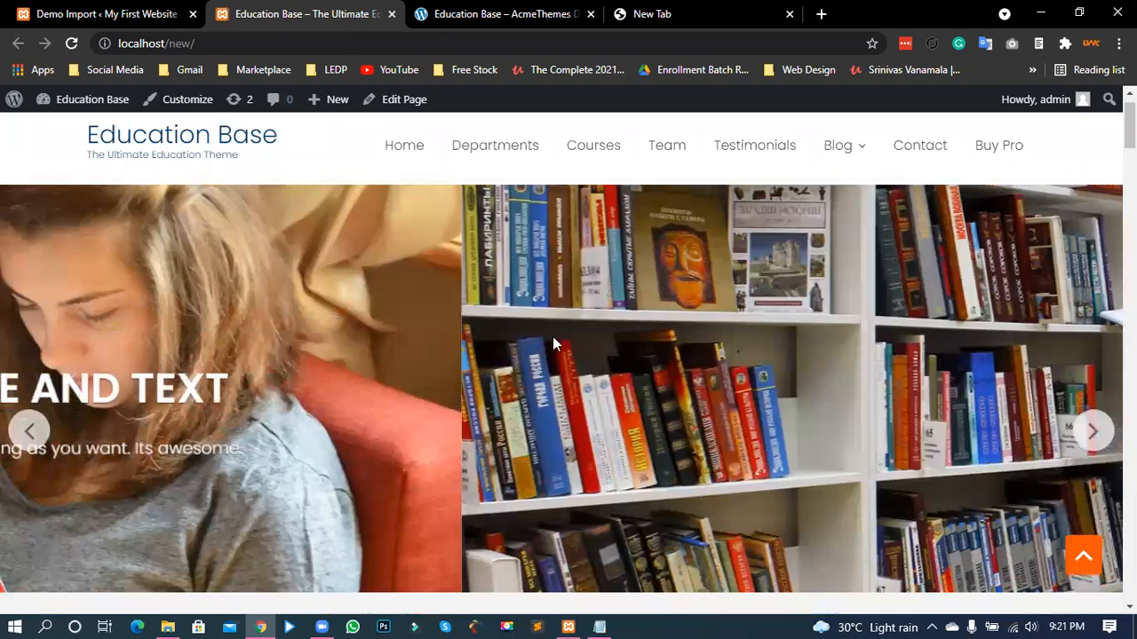
pyautogui.scroll(1, 553, 339)
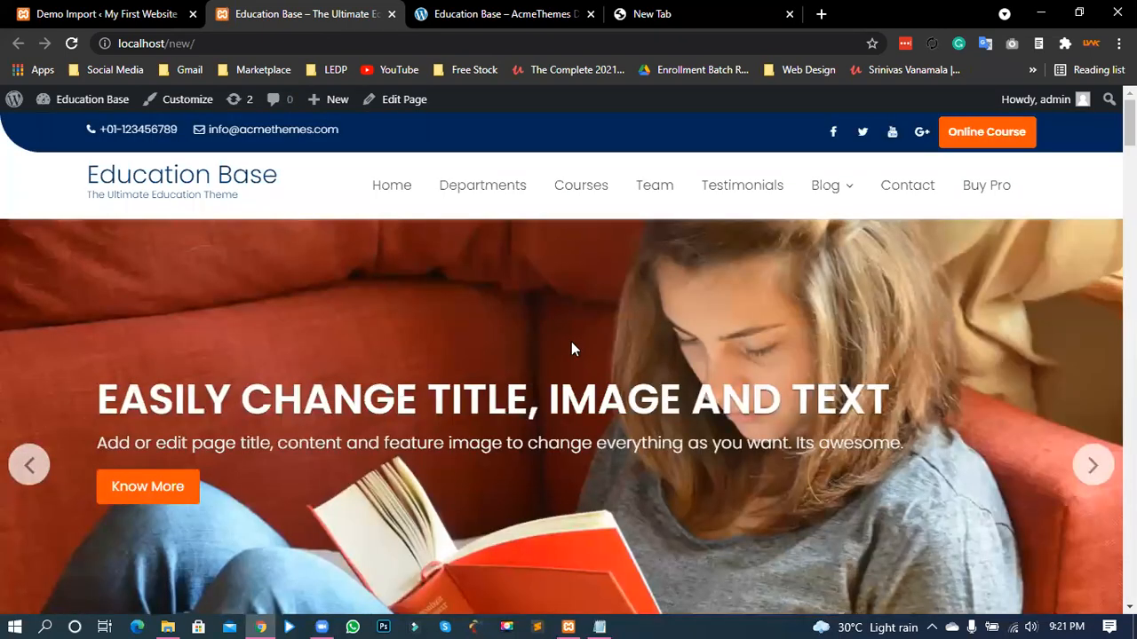
pyautogui.scroll(-5, 571, 347)
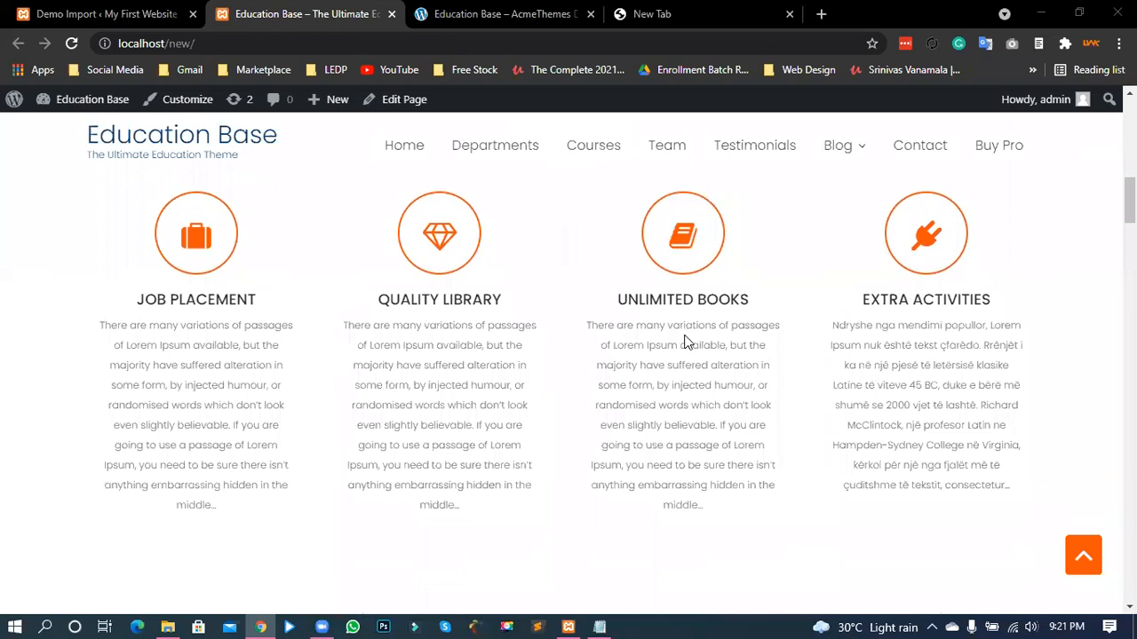
pyautogui.scroll(-4, 684, 342)
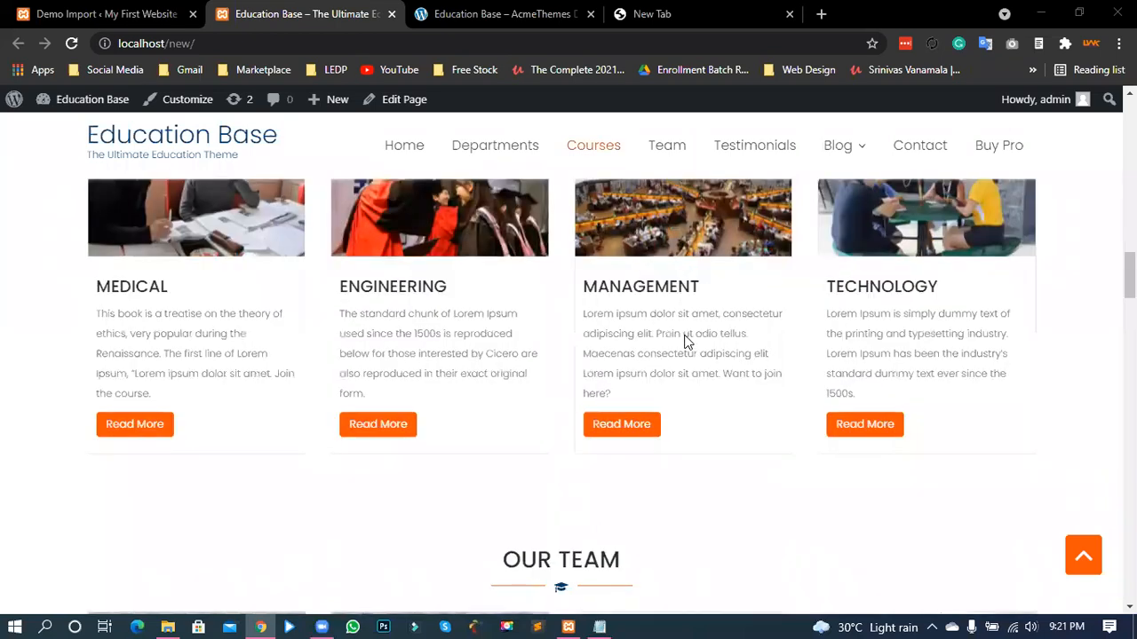
pyautogui.scroll(-8, 684, 342)
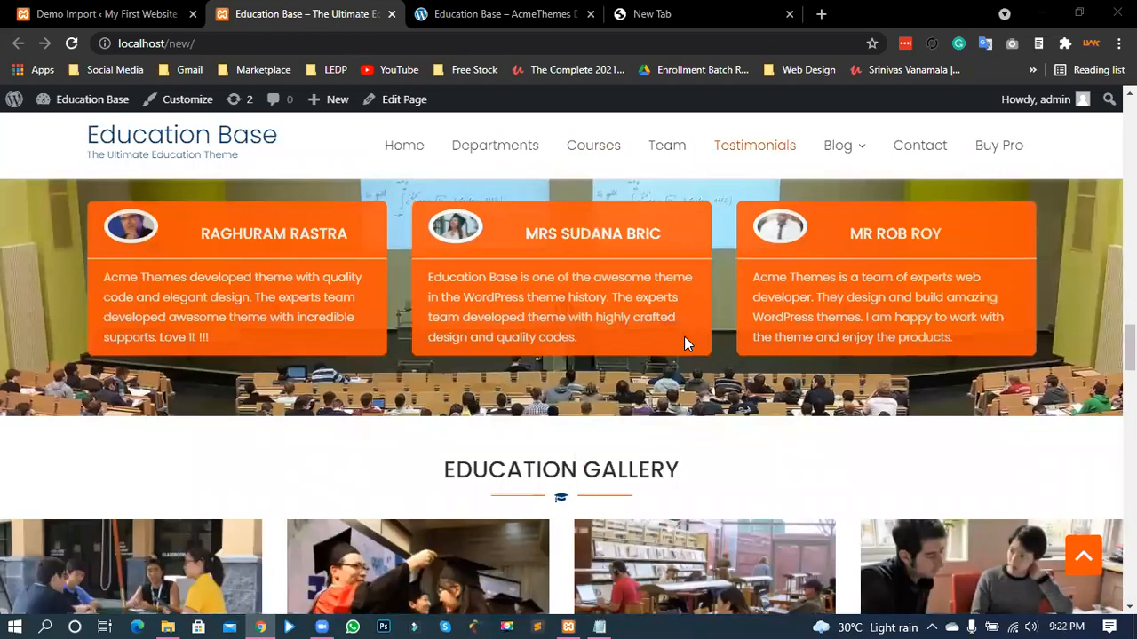
pyautogui.scroll(-3, 672, 343)
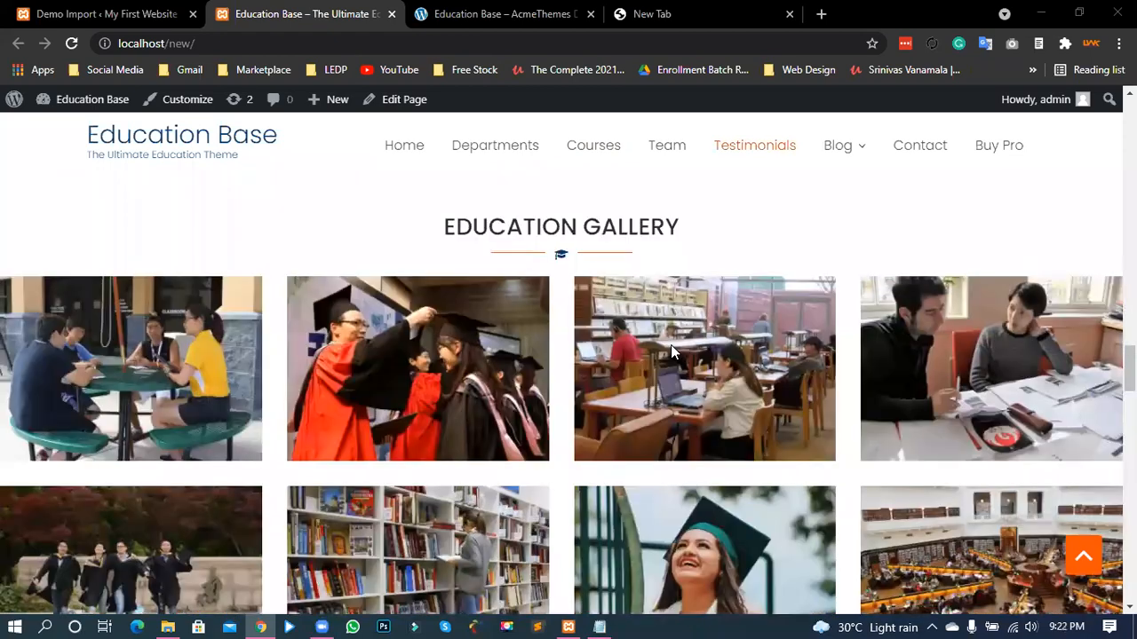
pyautogui.scroll(-8, 671, 344)
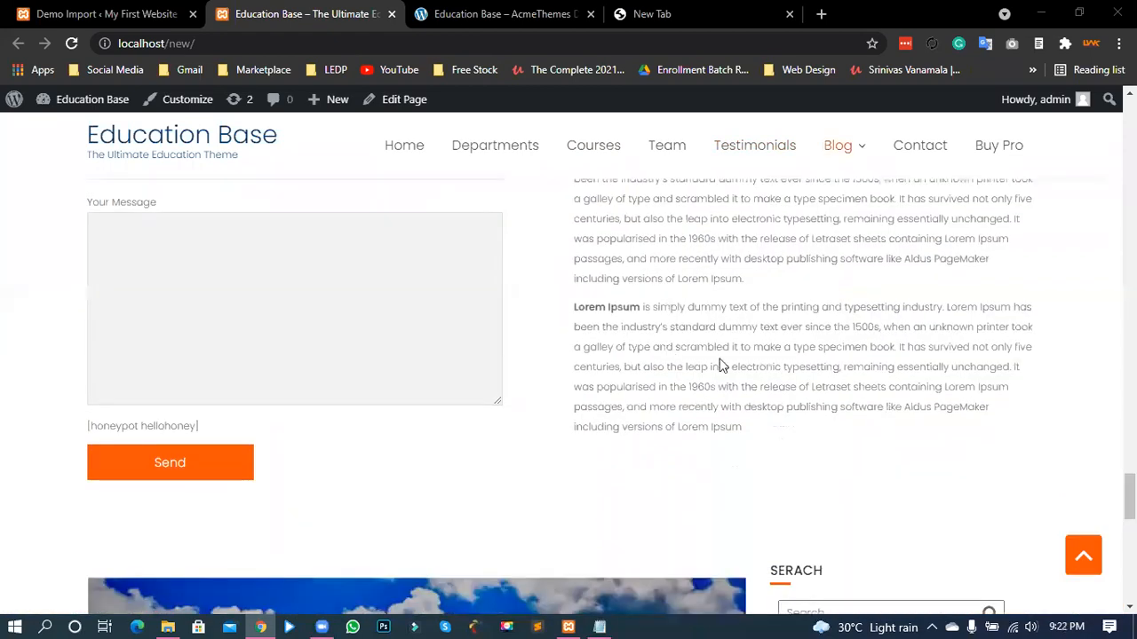
pyautogui.scroll(-8, 1083, 556)
pyautogui.click(1083, 555)
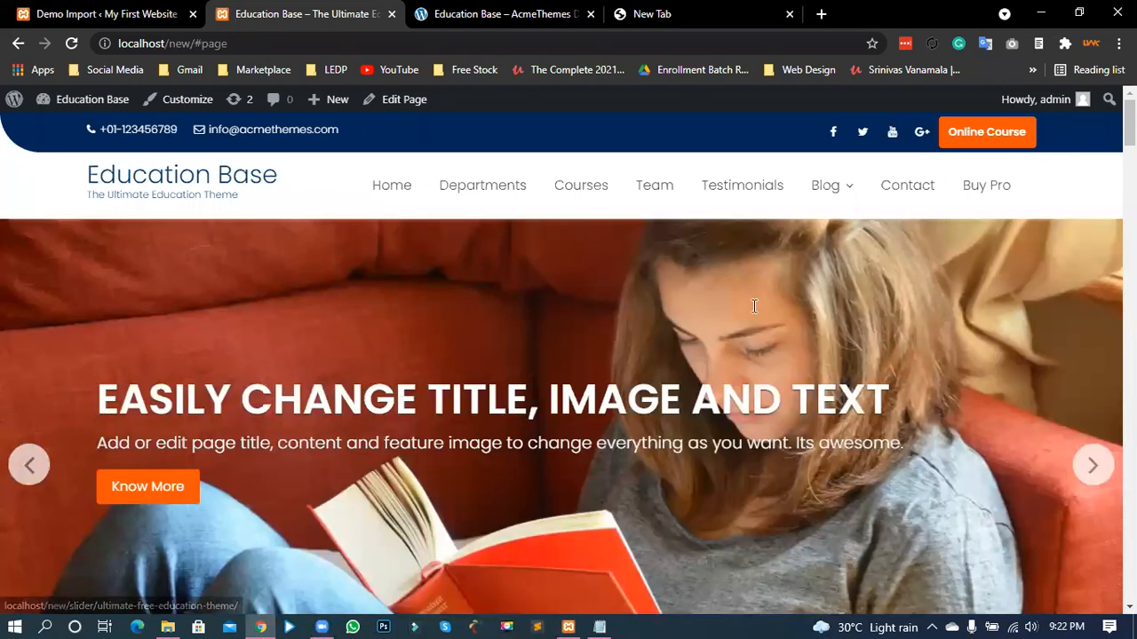
# - Scroll through the director's message and Unlimited Books sections of the homepage
pyautogui.scroll(-5, 753, 306)
pyautogui.moveTo(585, 356); pyautogui.dragTo(591, 417)
pyautogui.click(589, 282)
pyautogui.scroll(-1, 588, 283)
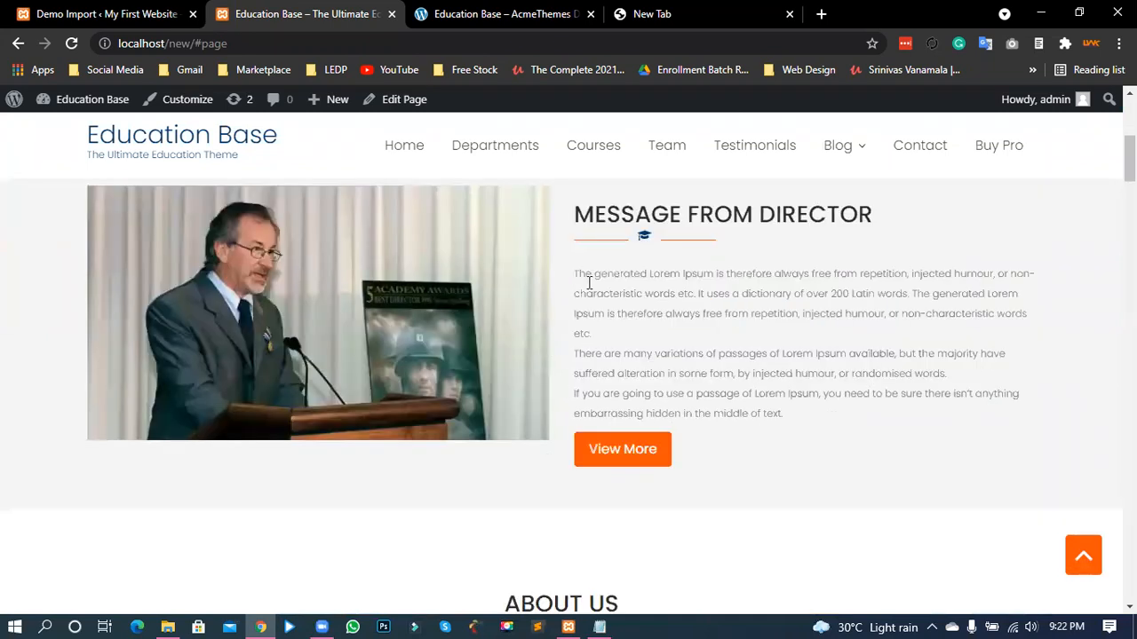
pyautogui.scroll(-3, 160, 380)
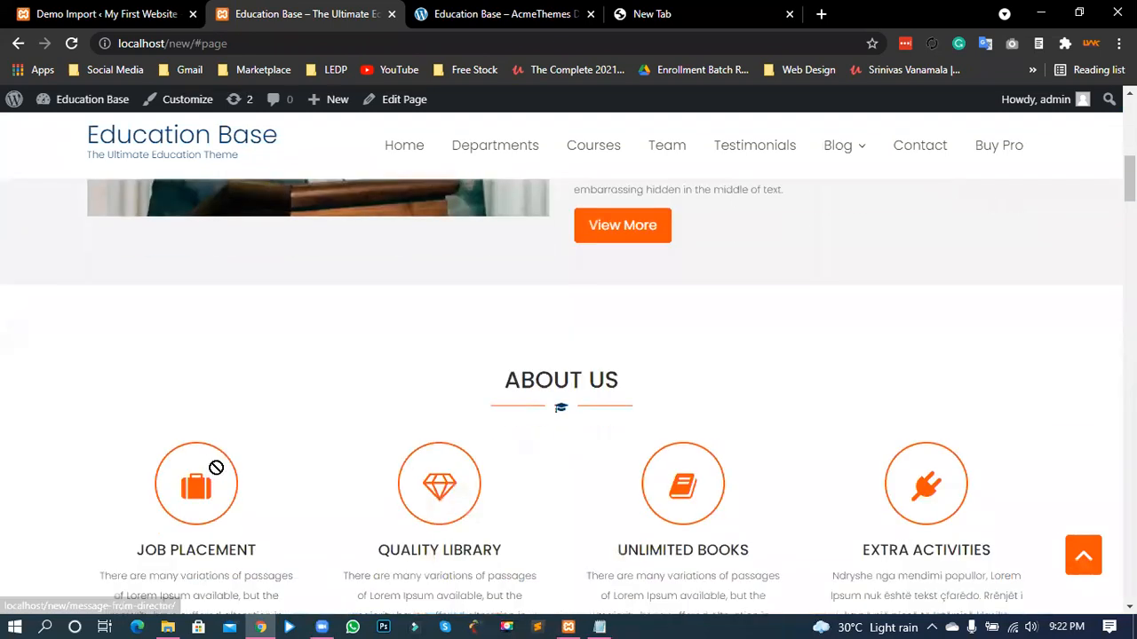
pyautogui.scroll(-2, 851, 427)
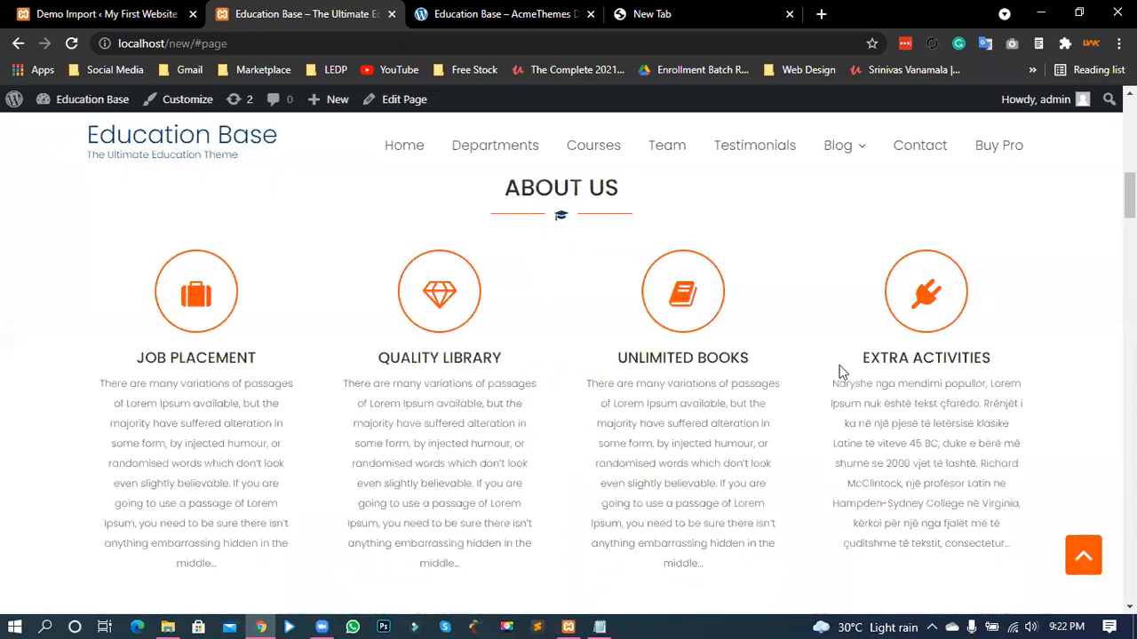
pyautogui.moveTo(677, 424); pyautogui.dragTo(750, 463)
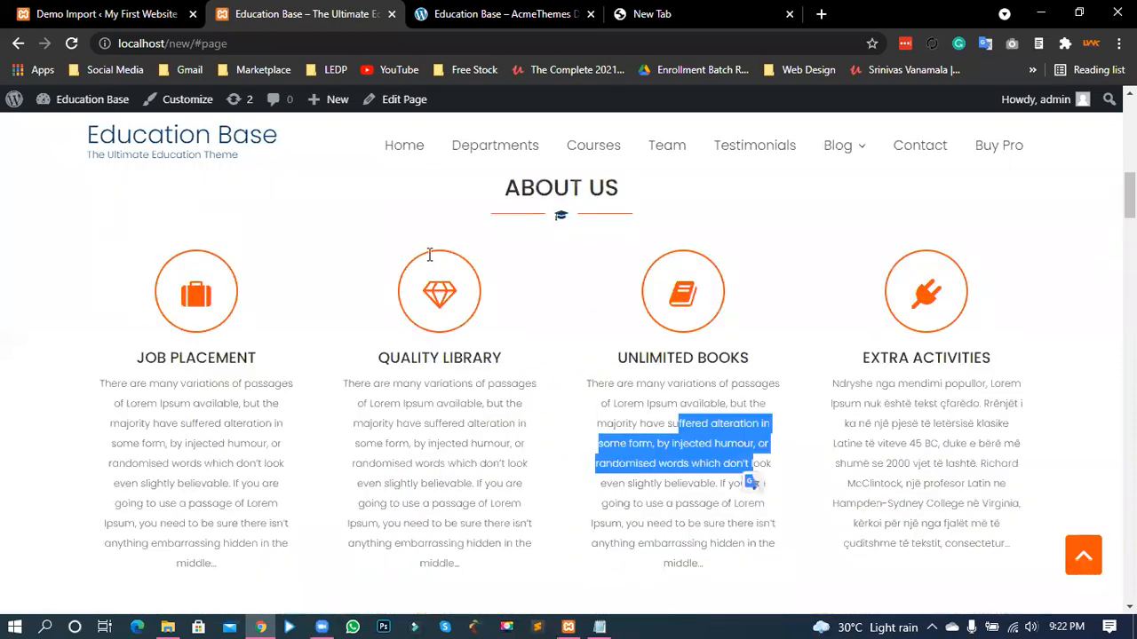
pyautogui.click(664, 255)
# - Continue down through the testimonials, blog posts and gallery sections
pyautogui.scroll(-5, 425, 266)
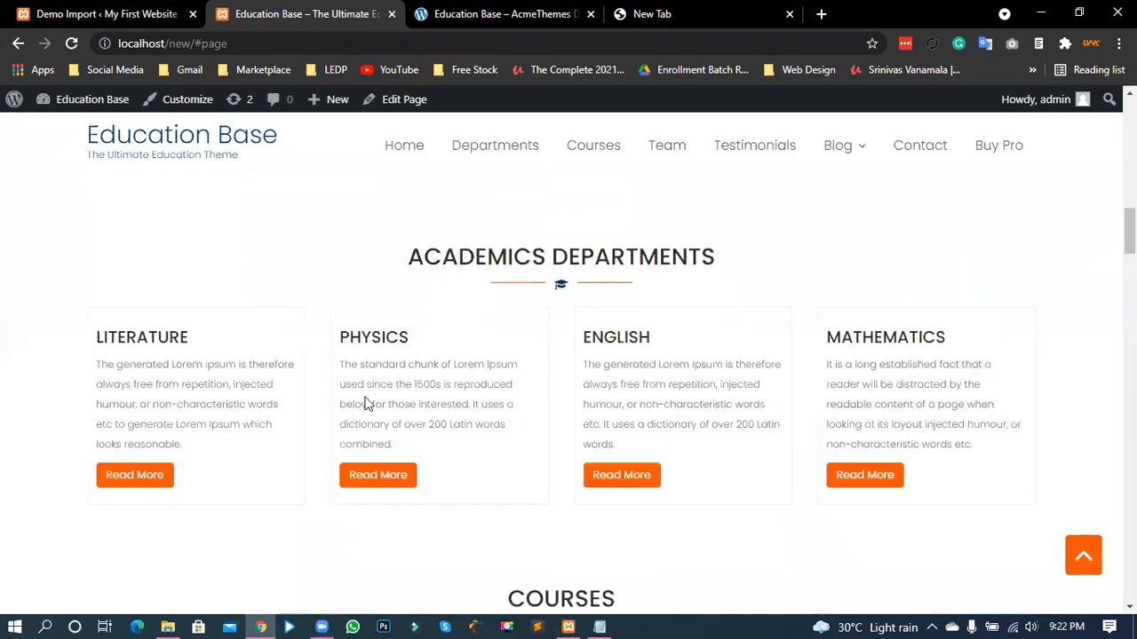
pyautogui.moveTo(697, 257); pyautogui.dragTo(421, 257)
pyautogui.click(586, 267)
pyautogui.scroll(-1, 586, 266)
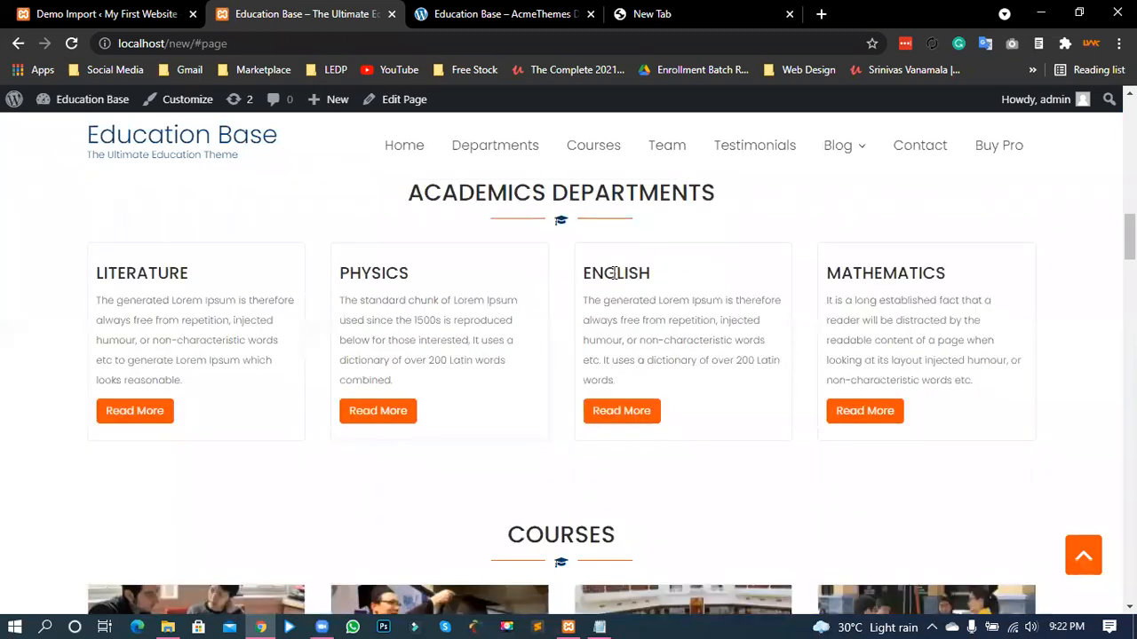
pyautogui.scroll(-2, 424, 355)
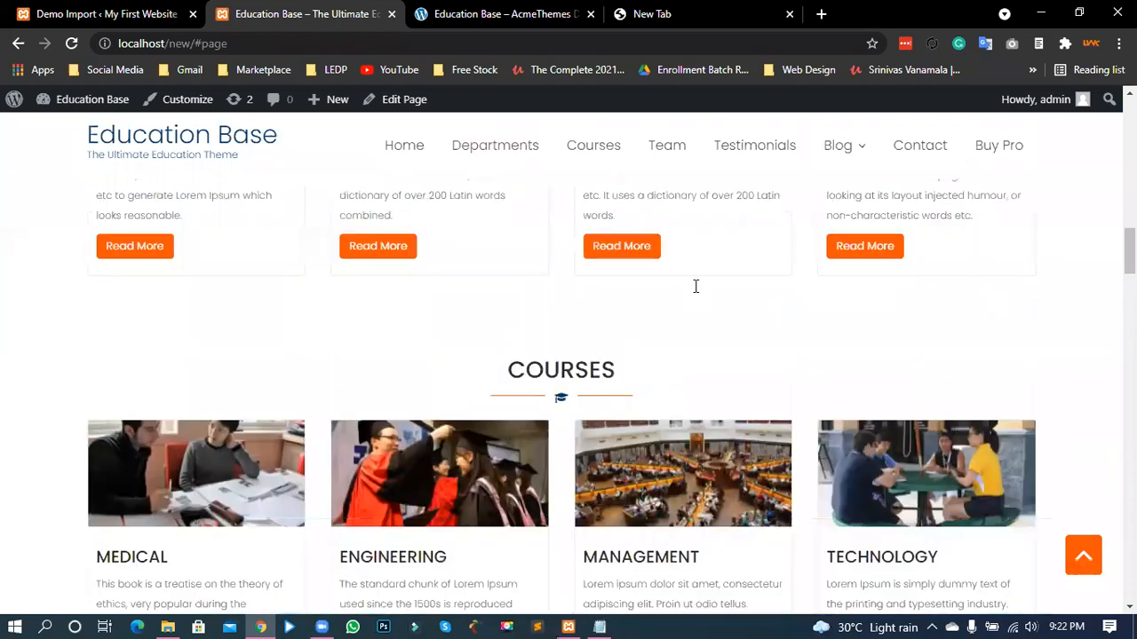
pyautogui.scroll(-3, 559, 385)
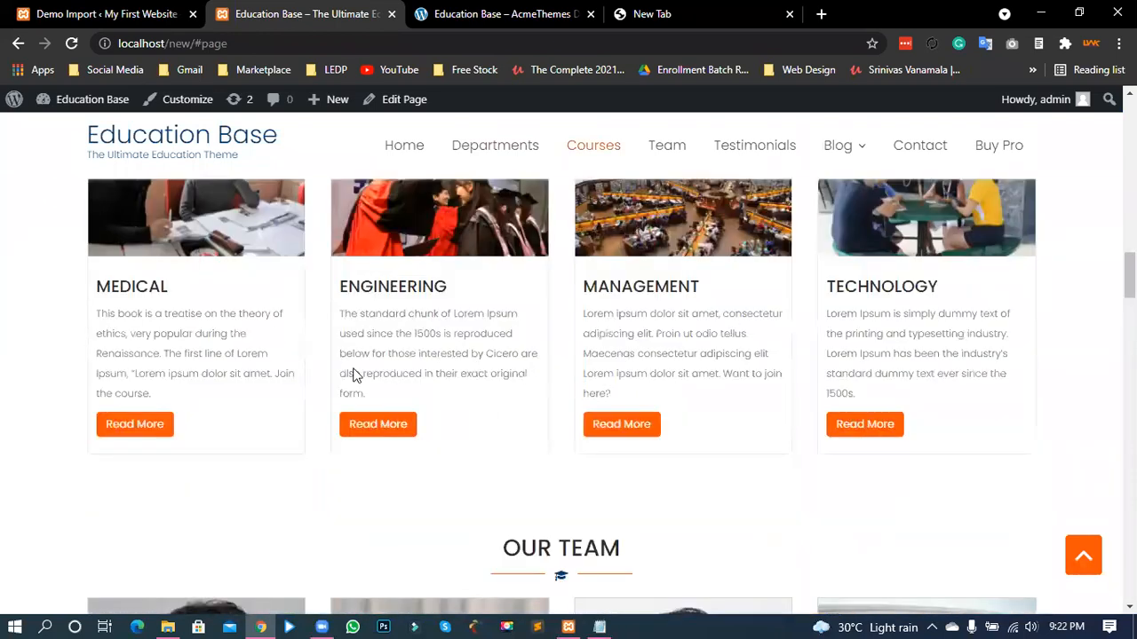
pyautogui.scroll(-4, 175, 251)
pyautogui.scroll(-1, 249, 329)
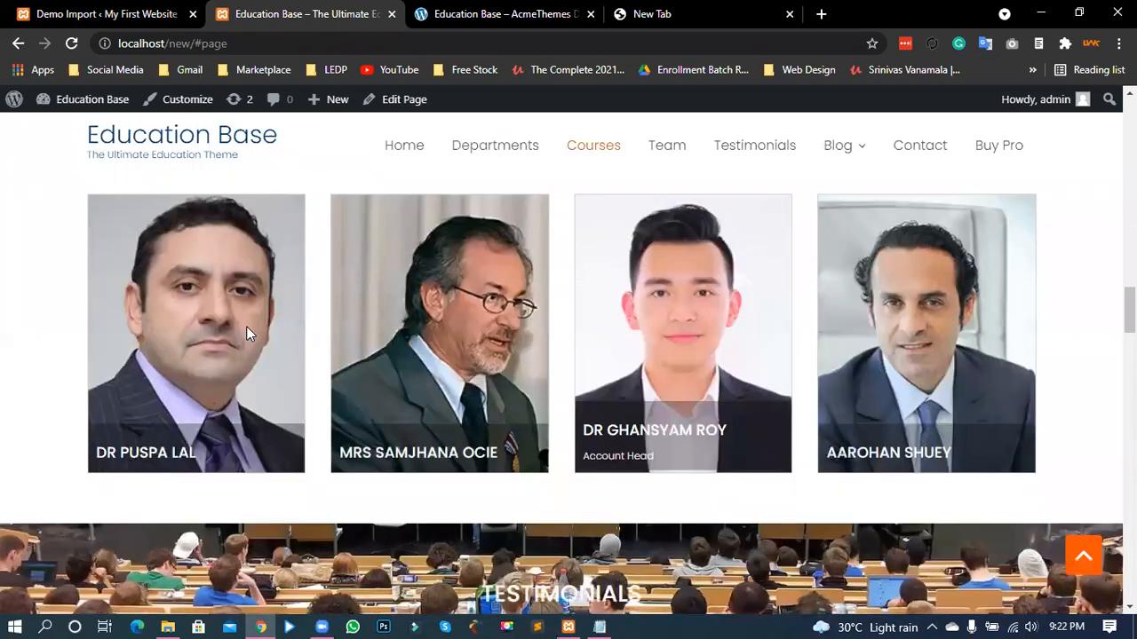
pyautogui.scroll(-1, 438, 359)
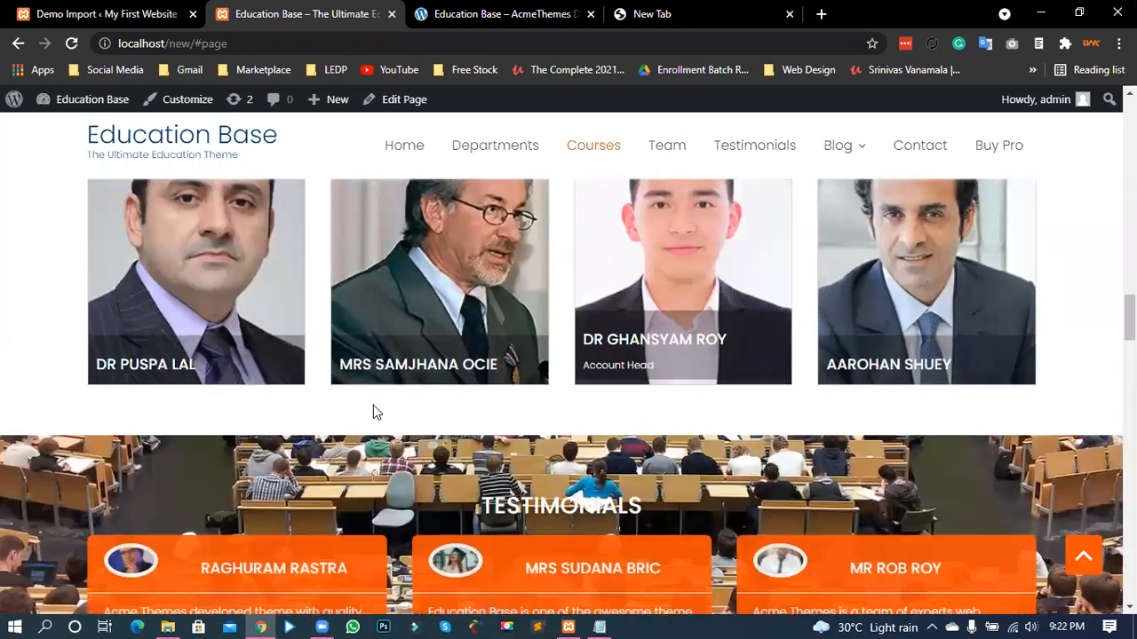
pyautogui.scroll(-3, 373, 411)
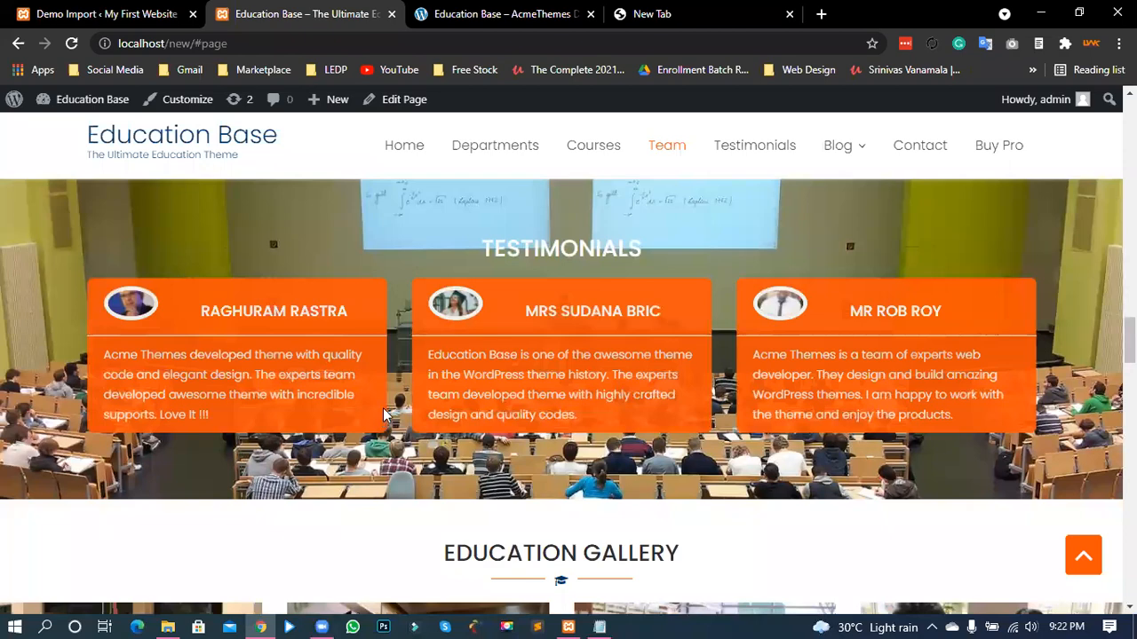
pyautogui.scroll(-6, 381, 414)
pyautogui.scroll(-4, 709, 371)
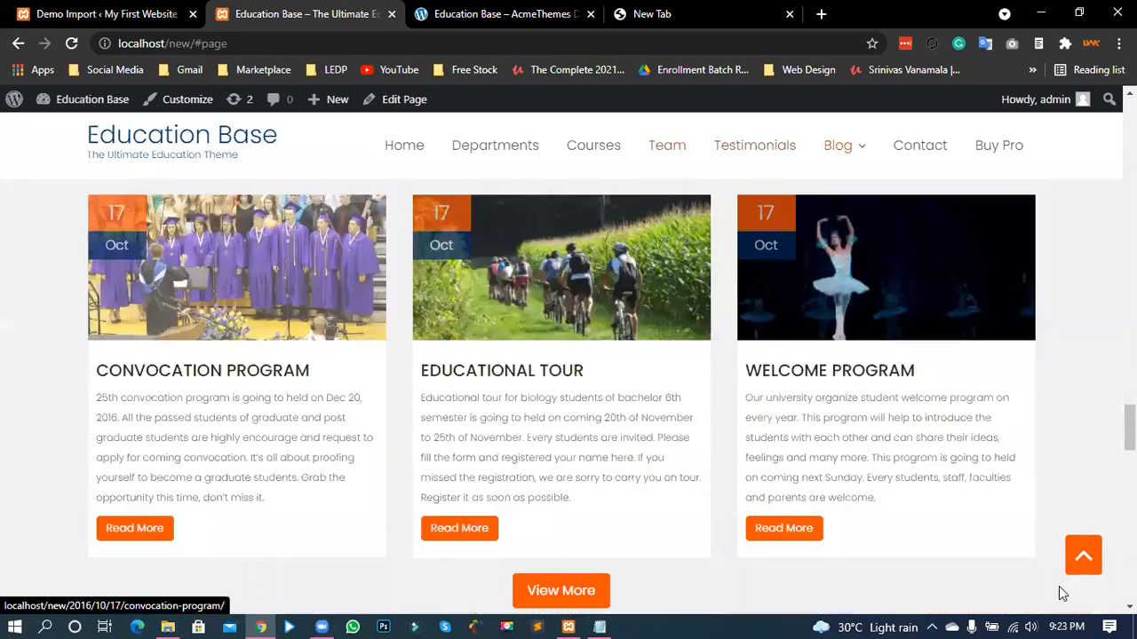
pyautogui.scroll(5, 515, 177)
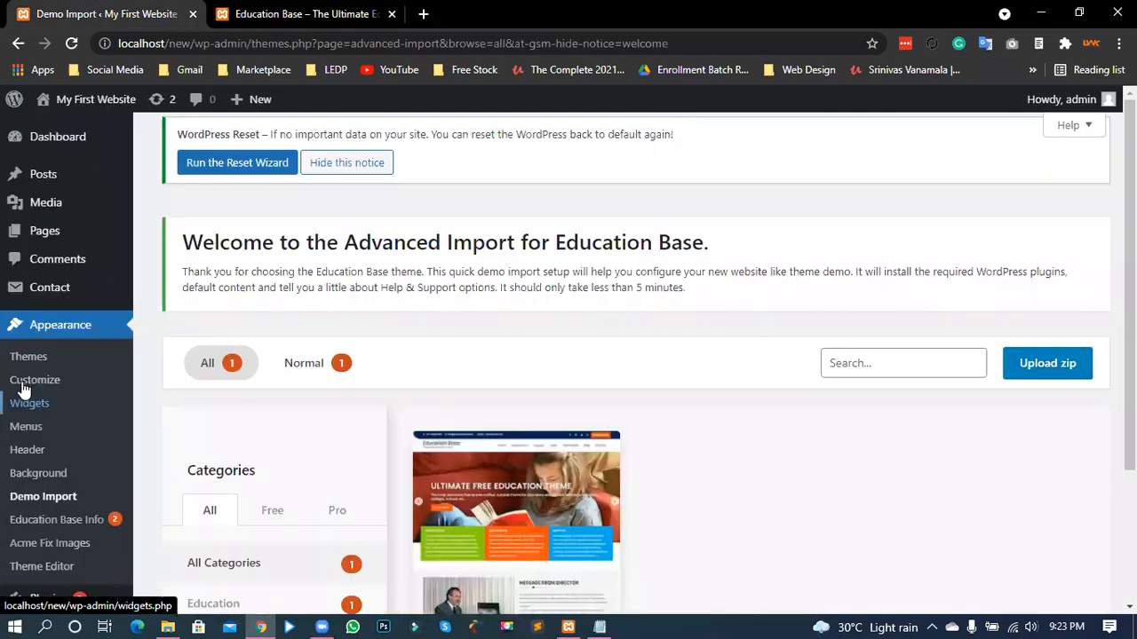
# - Open the Education Base Customizer, then open the admin Dashboard in a new tab
pyautogui.click(25, 382)
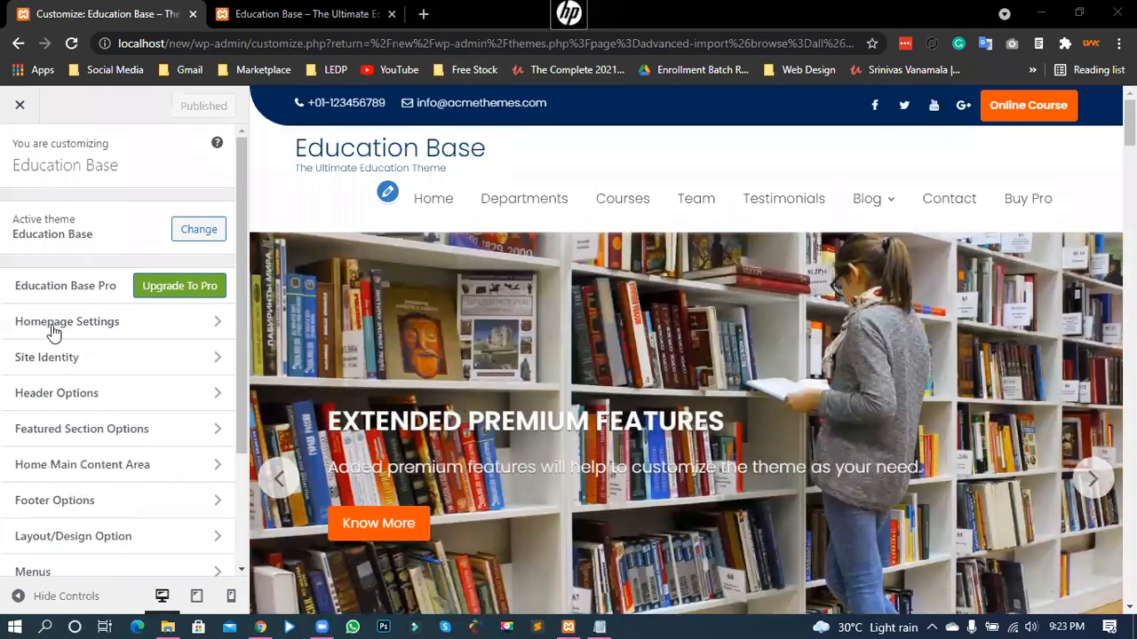
pyautogui.scroll(-2, 98, 339)
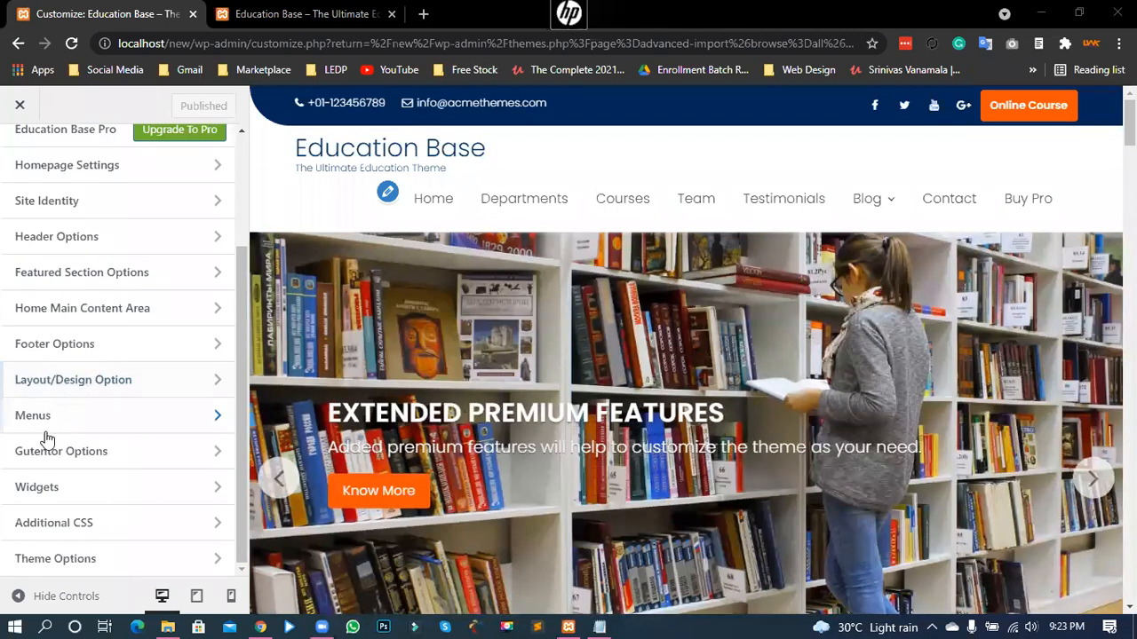
pyautogui.scroll(2, 44, 436)
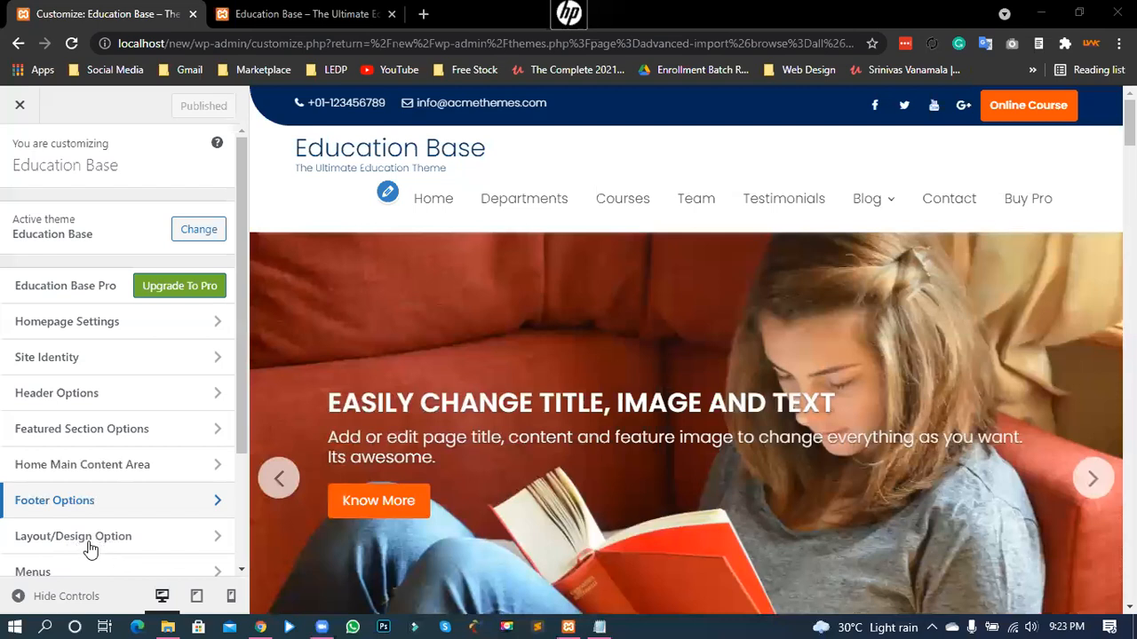
pyautogui.scroll(-2, 80, 551)
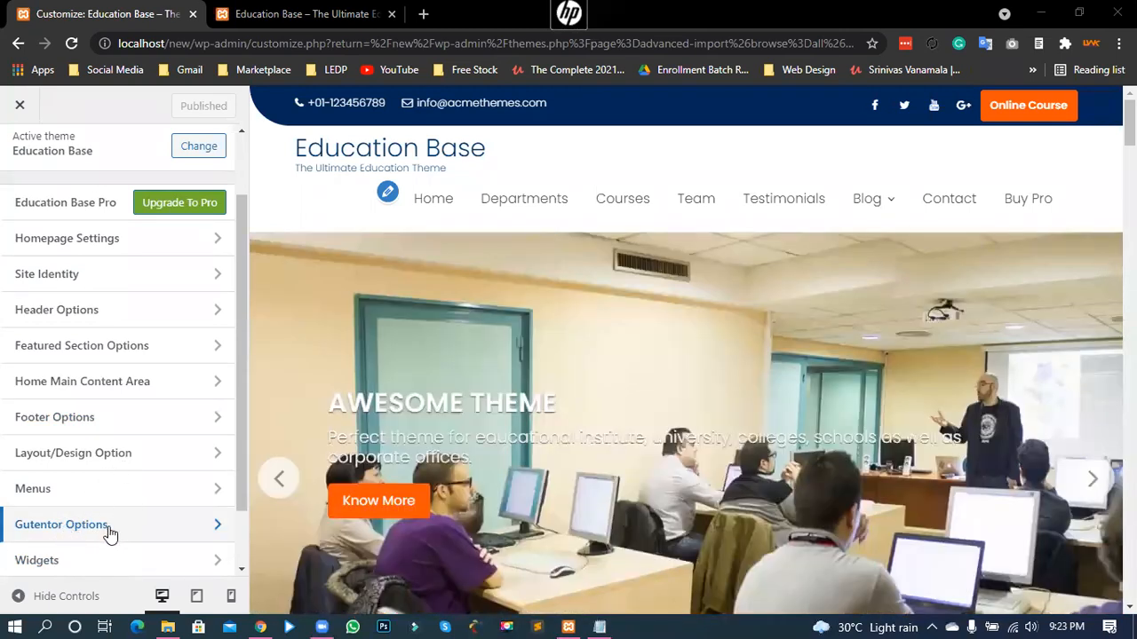
pyautogui.scroll(-2, 109, 533)
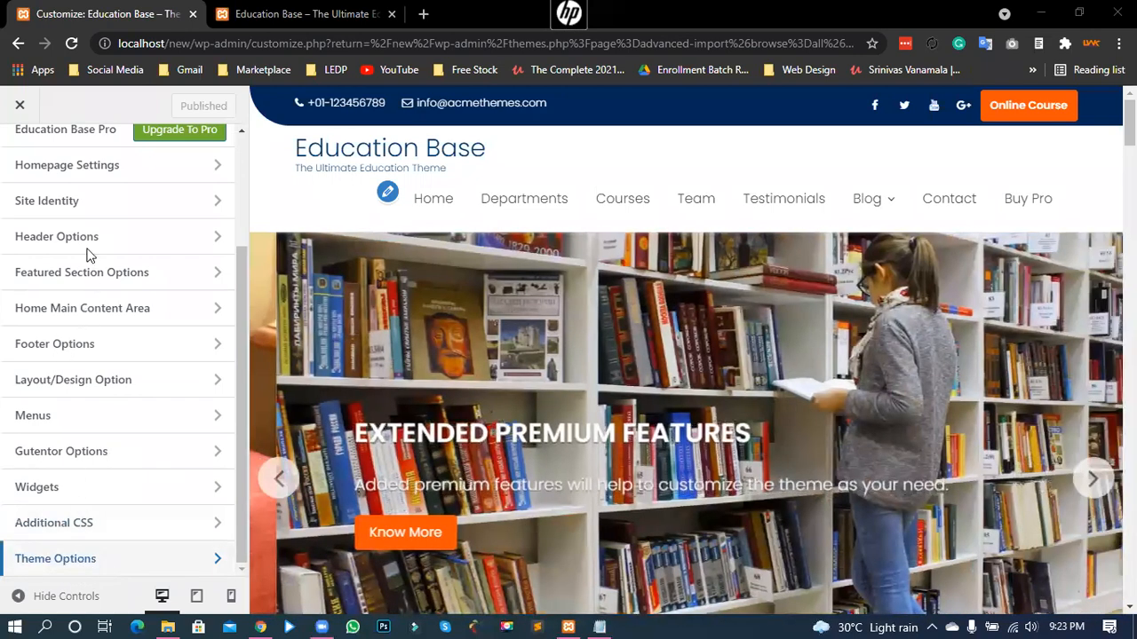
pyautogui.scroll(3, 83, 444)
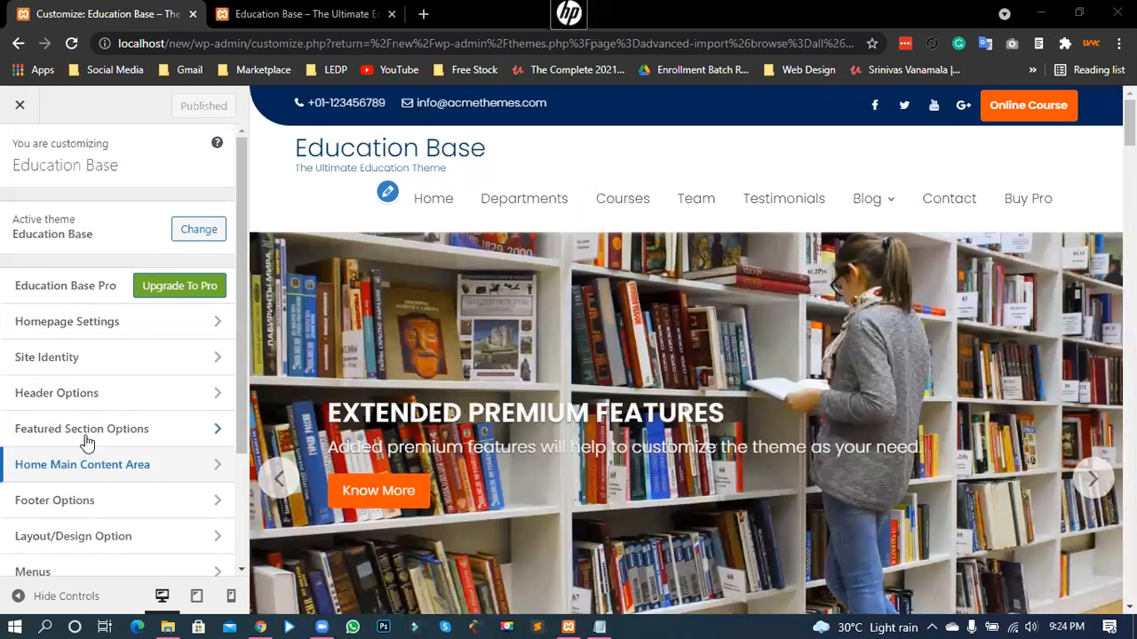
pyautogui.scroll(-3, 86, 441)
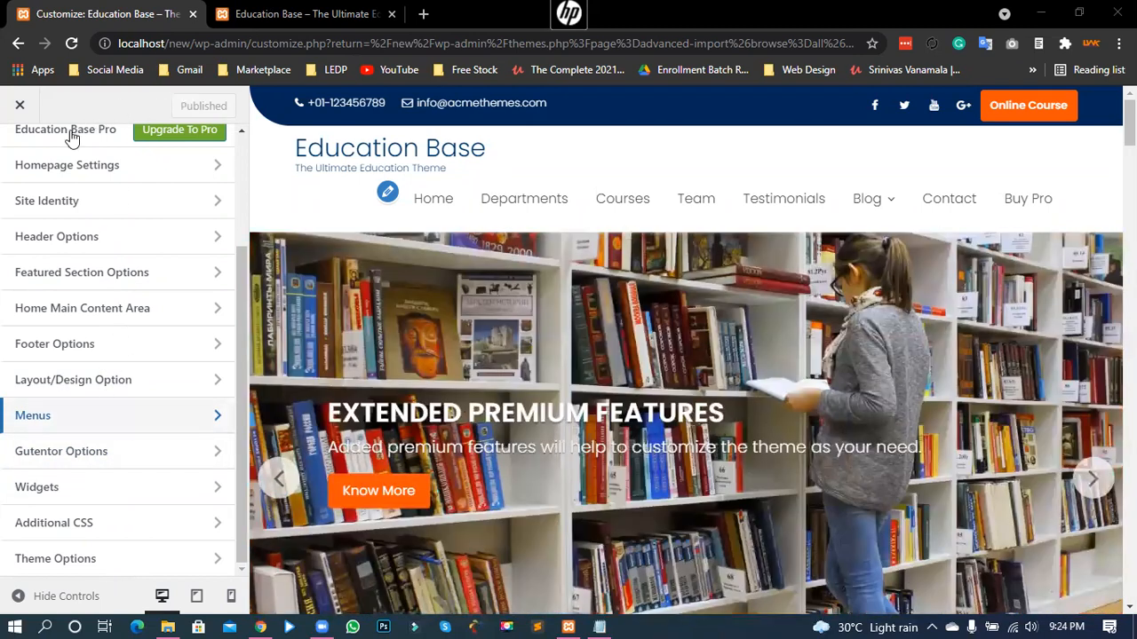
pyautogui.click(241, 7)
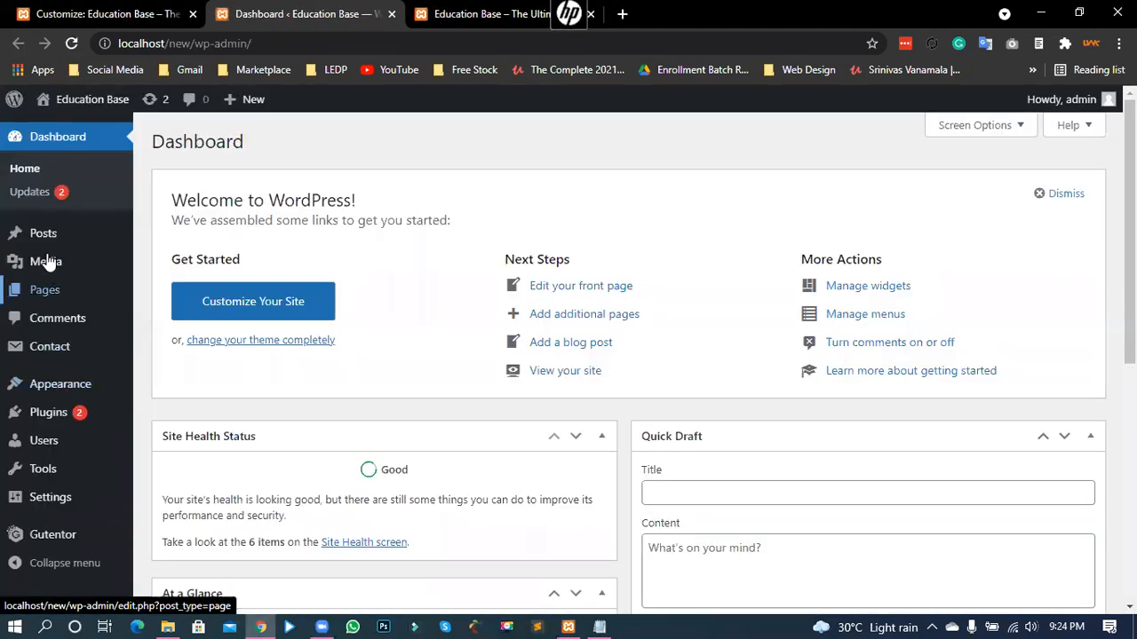
# - Browse the 52-page Pages list, then show All Posts with the three Notice posts
pyautogui.moveTo(46, 300)
pyautogui.click(161, 298)
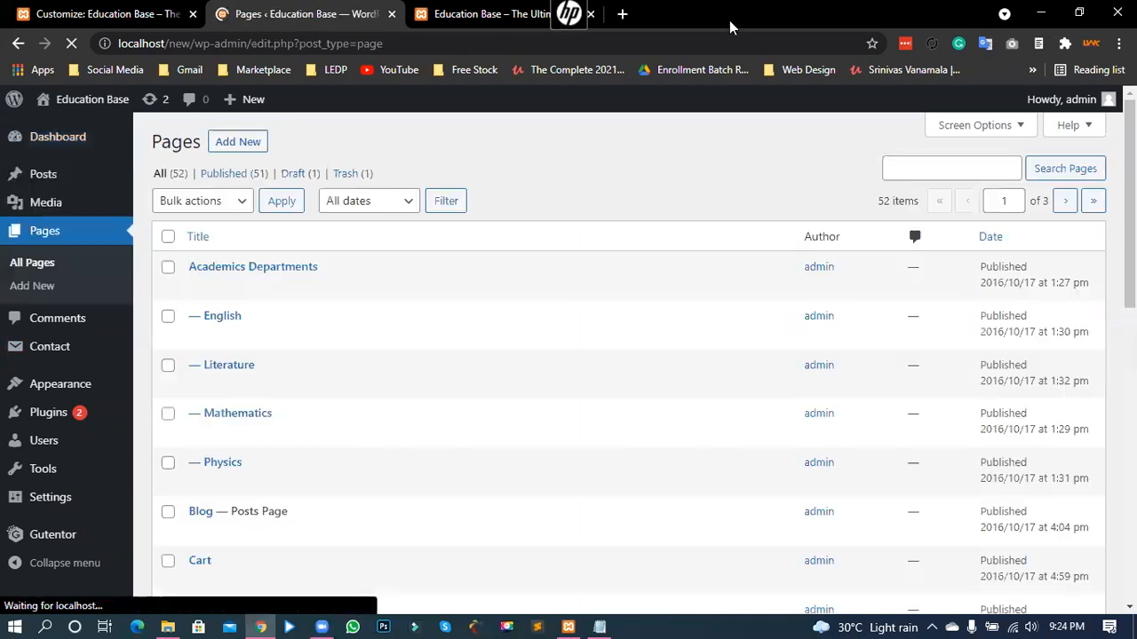
pyautogui.moveTo(171, 178); pyautogui.dragTo(178, 174)
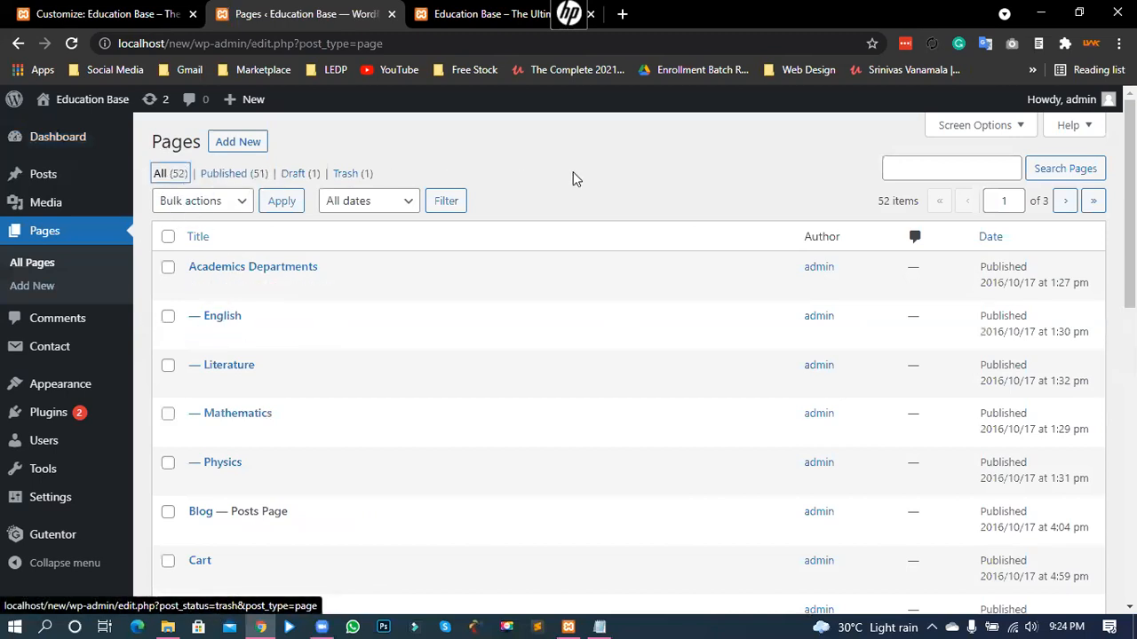
pyautogui.click(907, 214)
pyautogui.moveTo(907, 214); pyautogui.dragTo(901, 214)
pyautogui.click(898, 214)
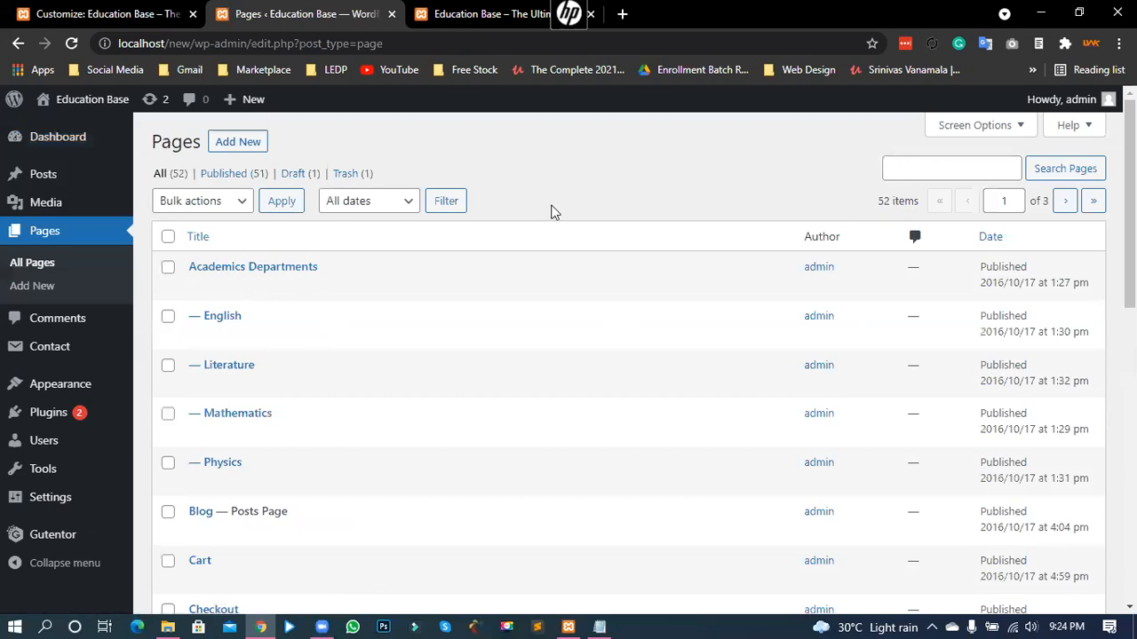
pyautogui.scroll(-1, 232, 246)
pyautogui.scroll(-6, 195, 448)
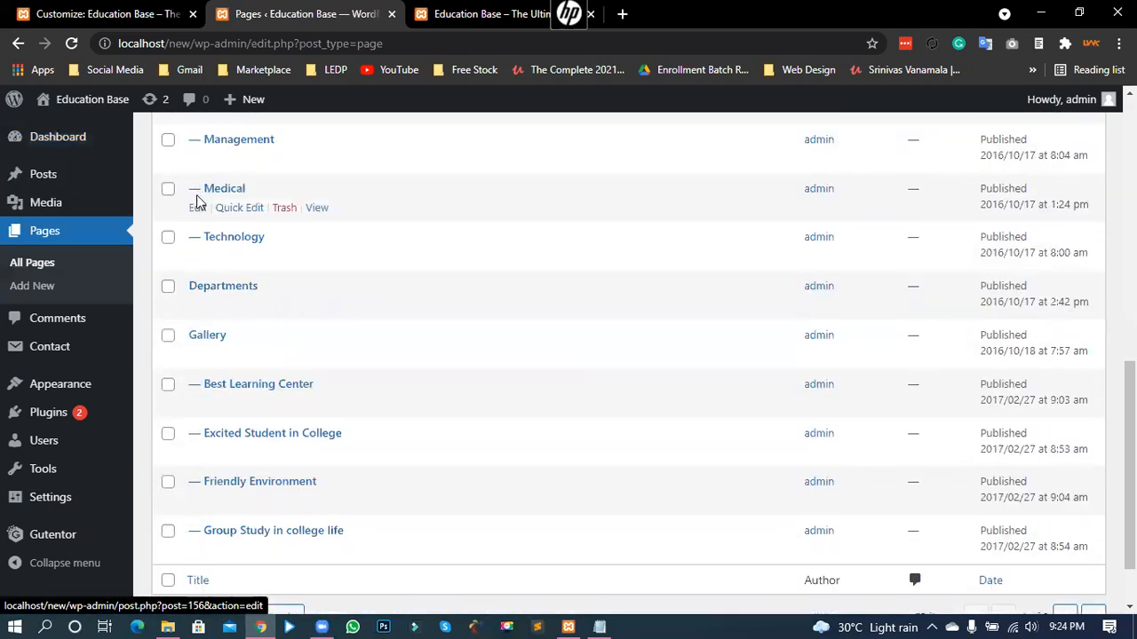
pyautogui.scroll(-1, 252, 351)
pyautogui.scroll(10, 245, 352)
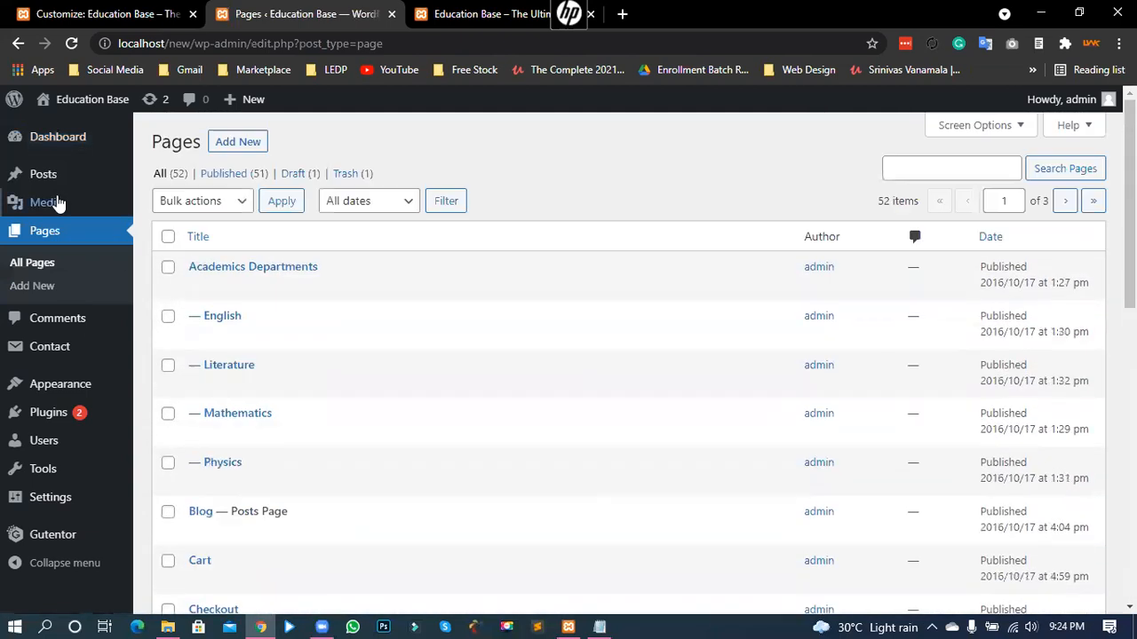
pyautogui.moveTo(45, 181)
pyautogui.click(180, 177)
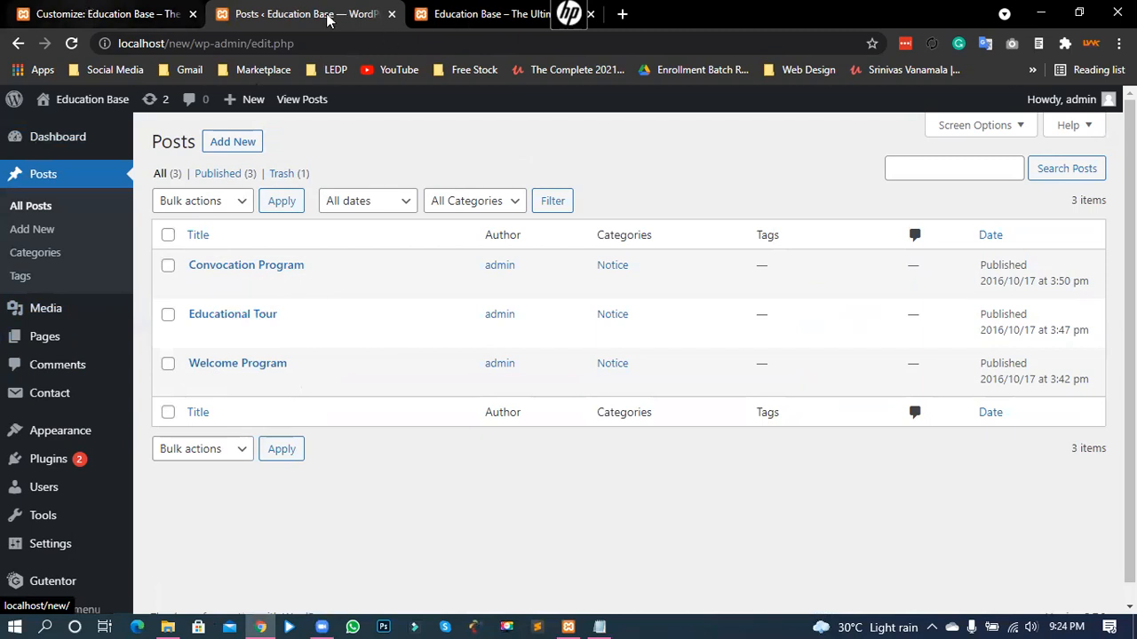
# - Confirm Homepage Settings use Home Page as static front page, then view the live site
pyautogui.click(142, 15)
pyautogui.moveTo(111, 7); pyautogui.dragTo(286, 9)
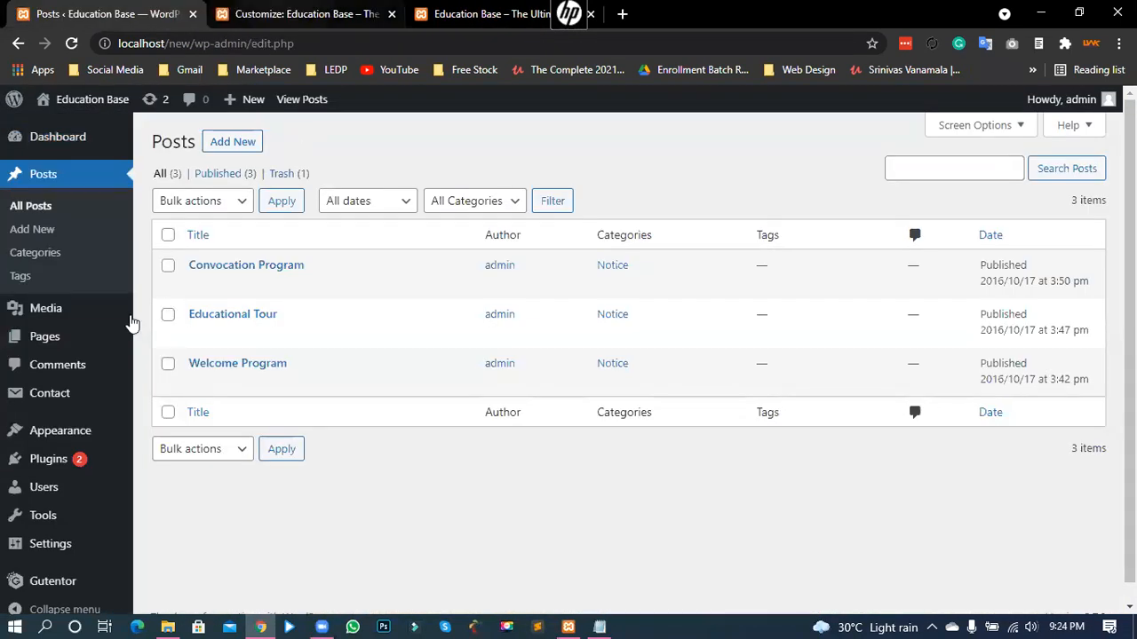
pyautogui.hotkey('ctrl', 'Tab')
pyautogui.scroll(3, 54, 293)
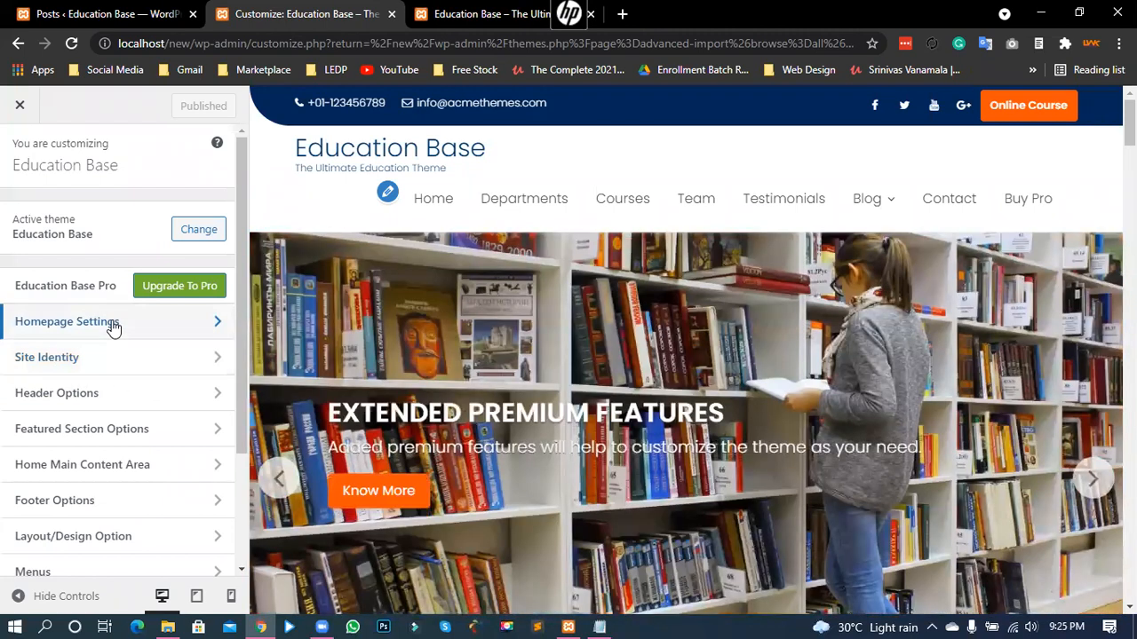
pyautogui.click(114, 328)
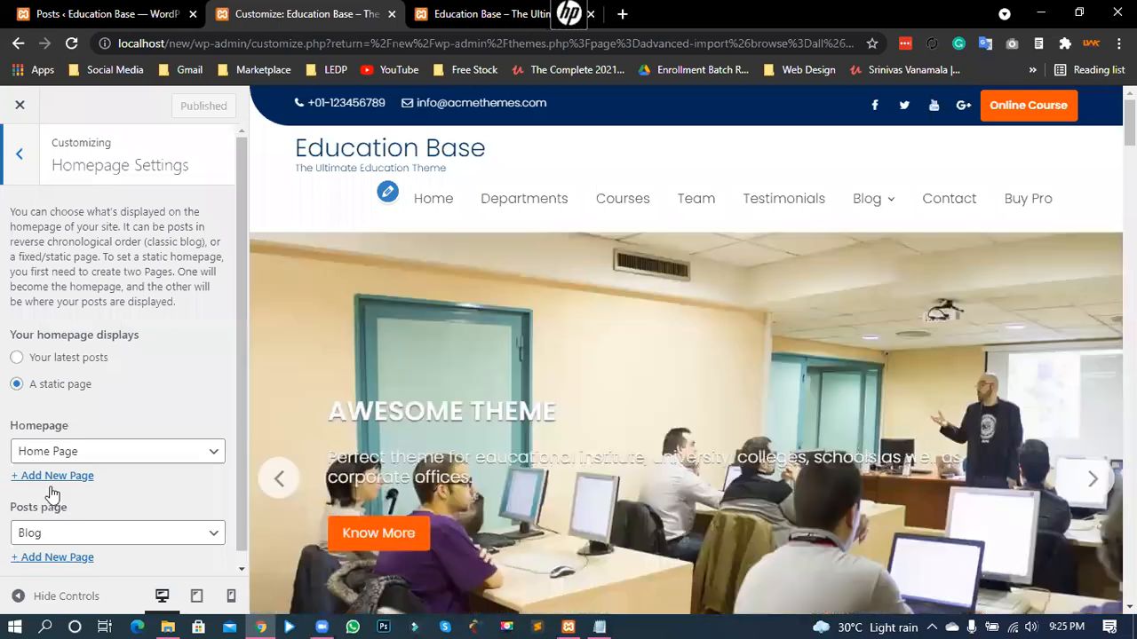
pyautogui.scroll(-1, 51, 530)
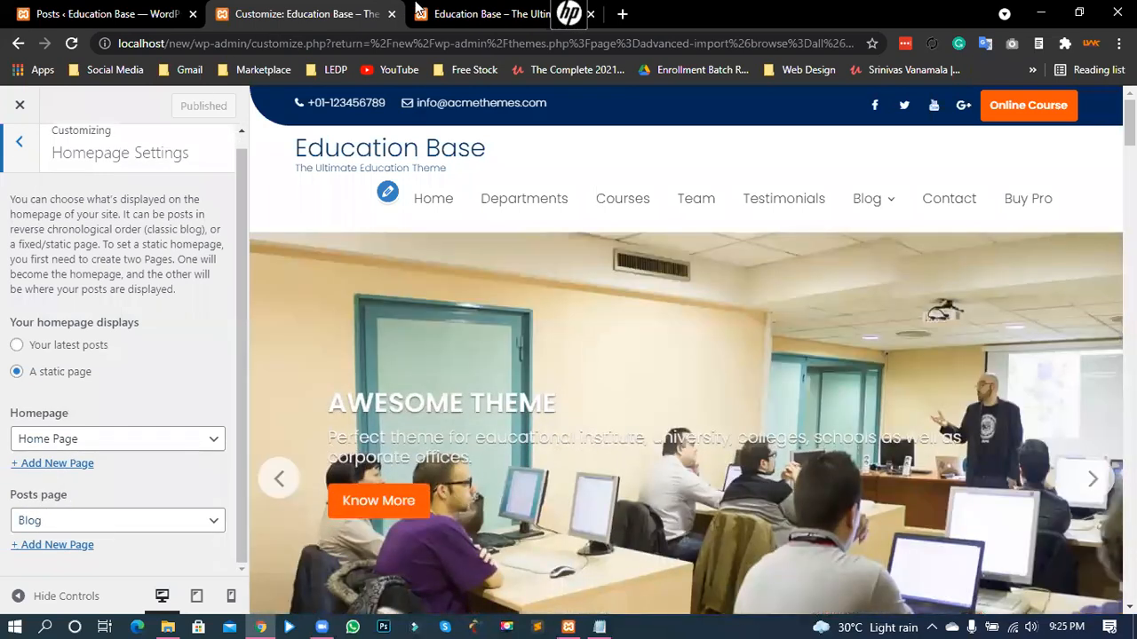
pyautogui.click(503, 14)
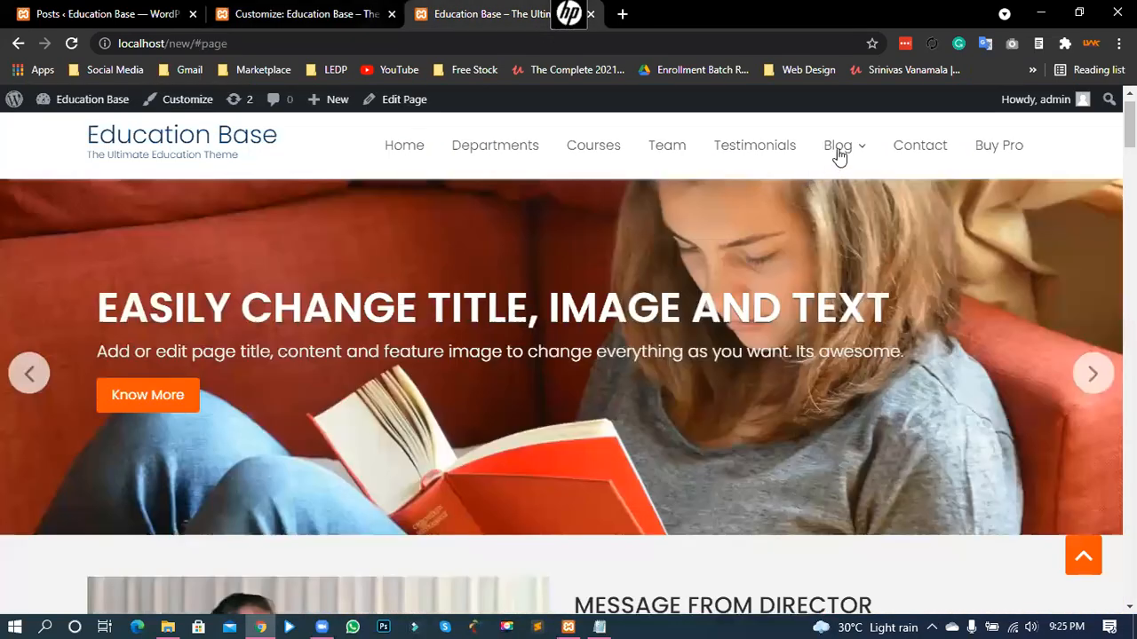
# - Open the Gallery page from the Blog menu and scroll through it
pyautogui.click(840, 151)
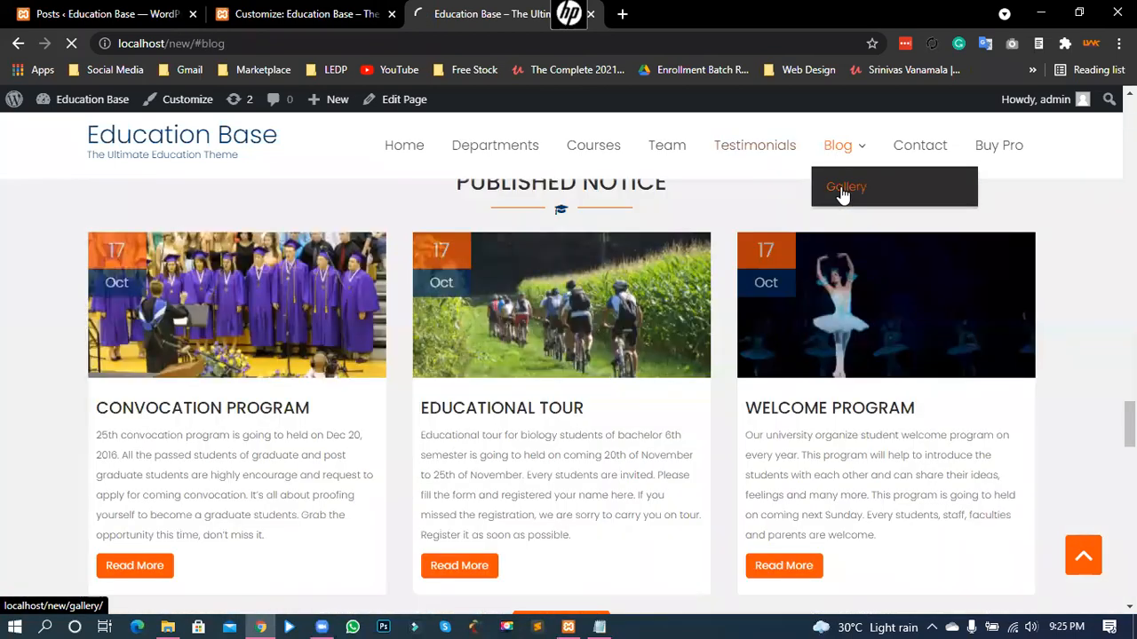
pyautogui.click(842, 193)
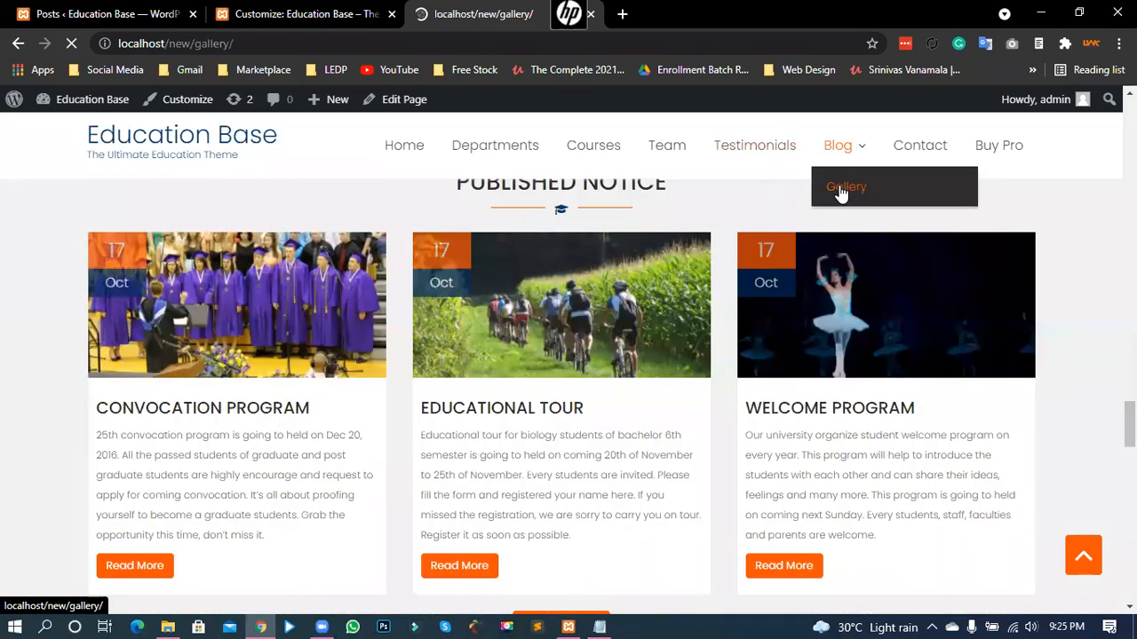
pyautogui.scroll(-2, 697, 342)
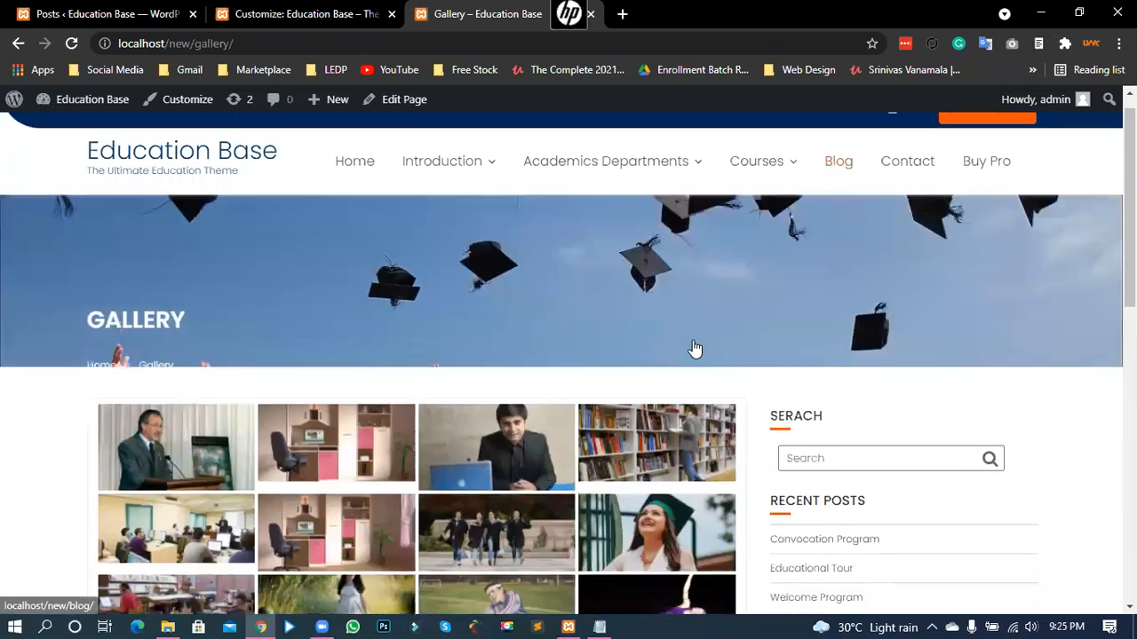
pyautogui.scroll(1, 803, 214)
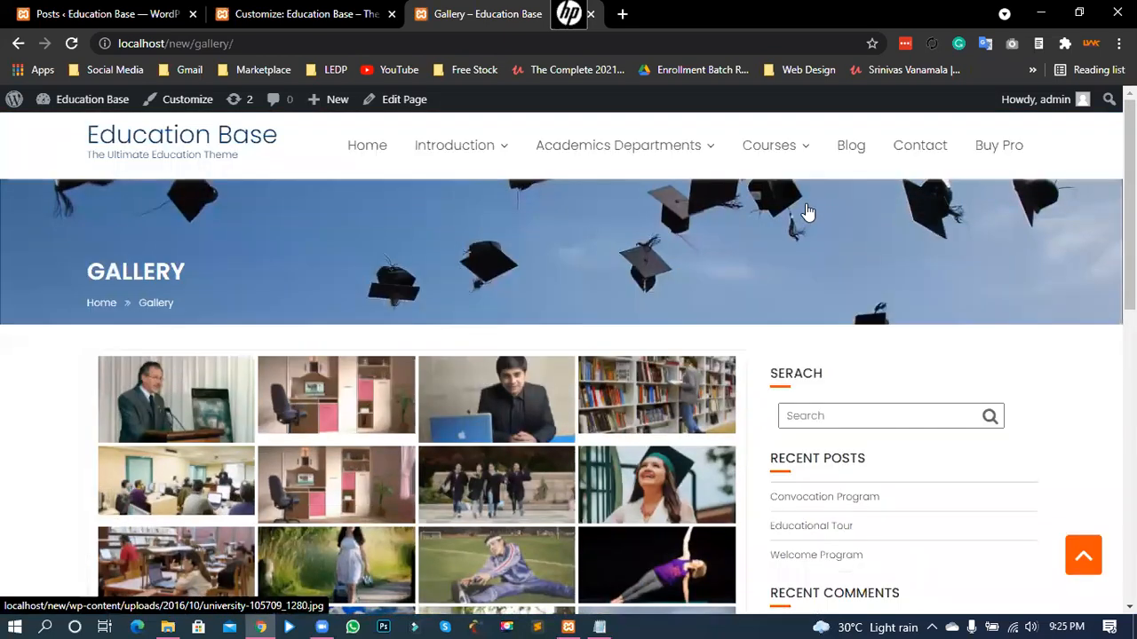
pyautogui.scroll(1, 806, 211)
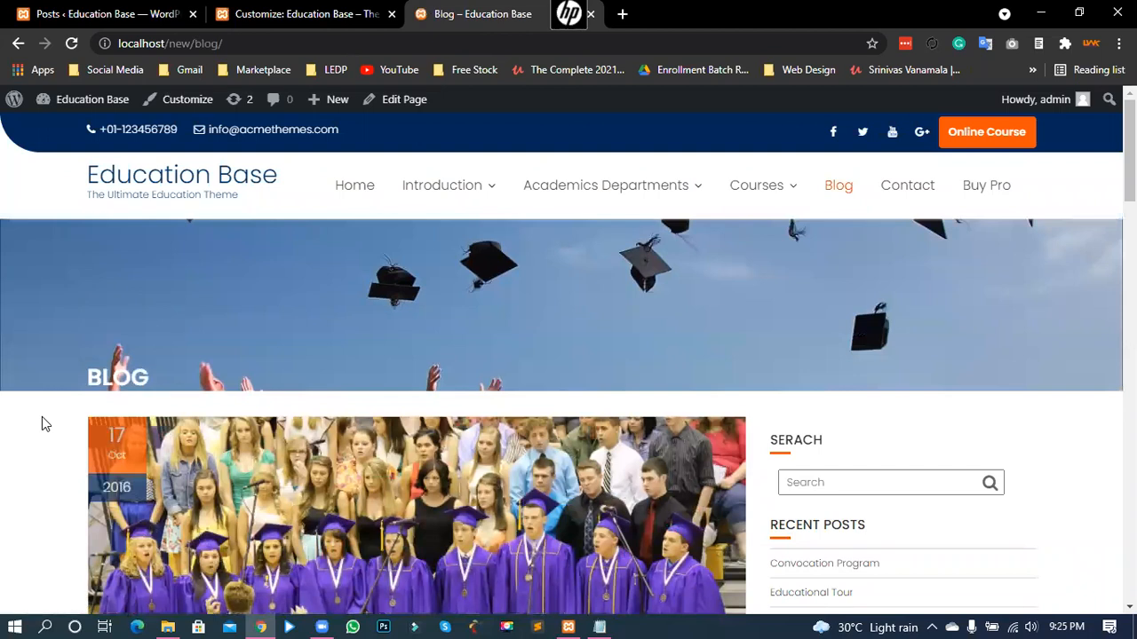
pyautogui.scroll(-5, 42, 423)
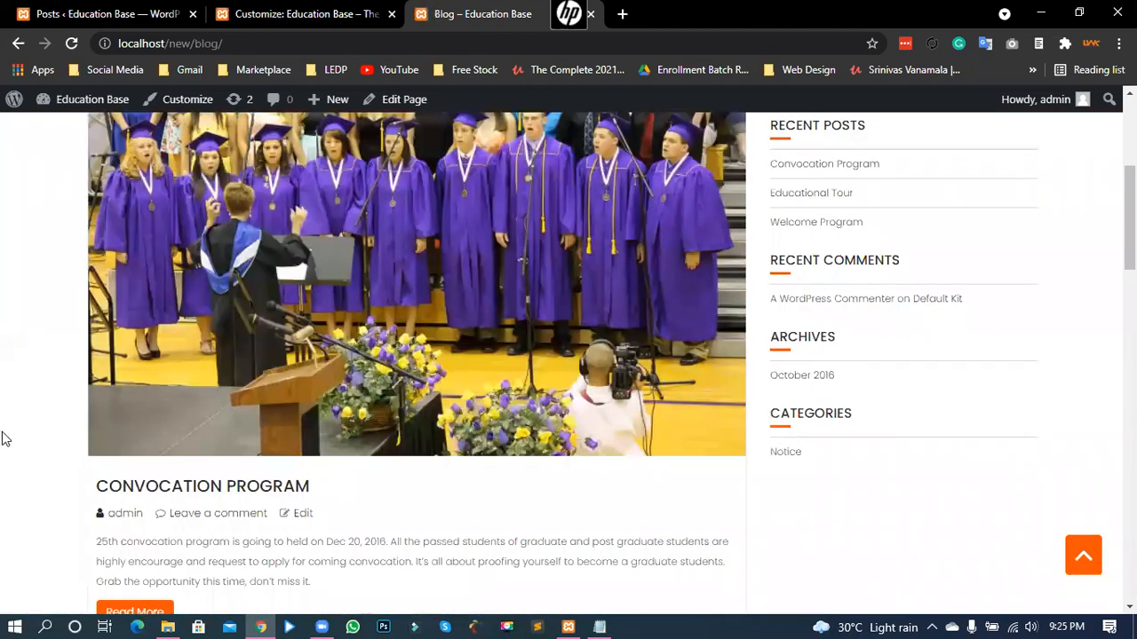
pyautogui.scroll(-5, 2, 413)
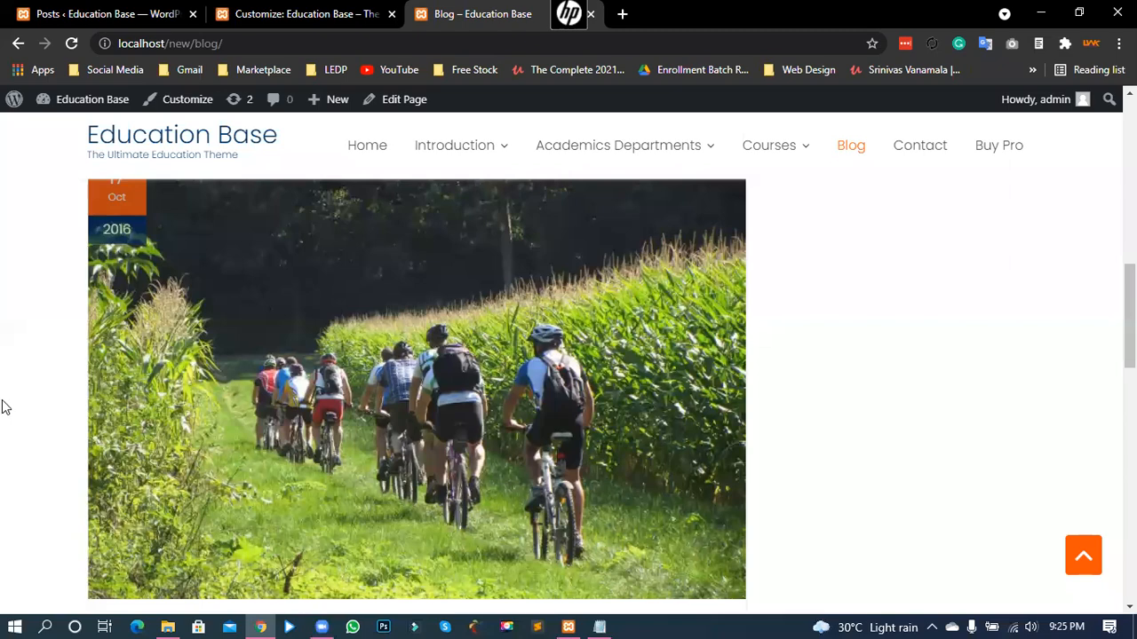
pyautogui.scroll(5, 4, 406)
pyautogui.scroll(-1, 319, 364)
pyautogui.scroll(2, 319, 364)
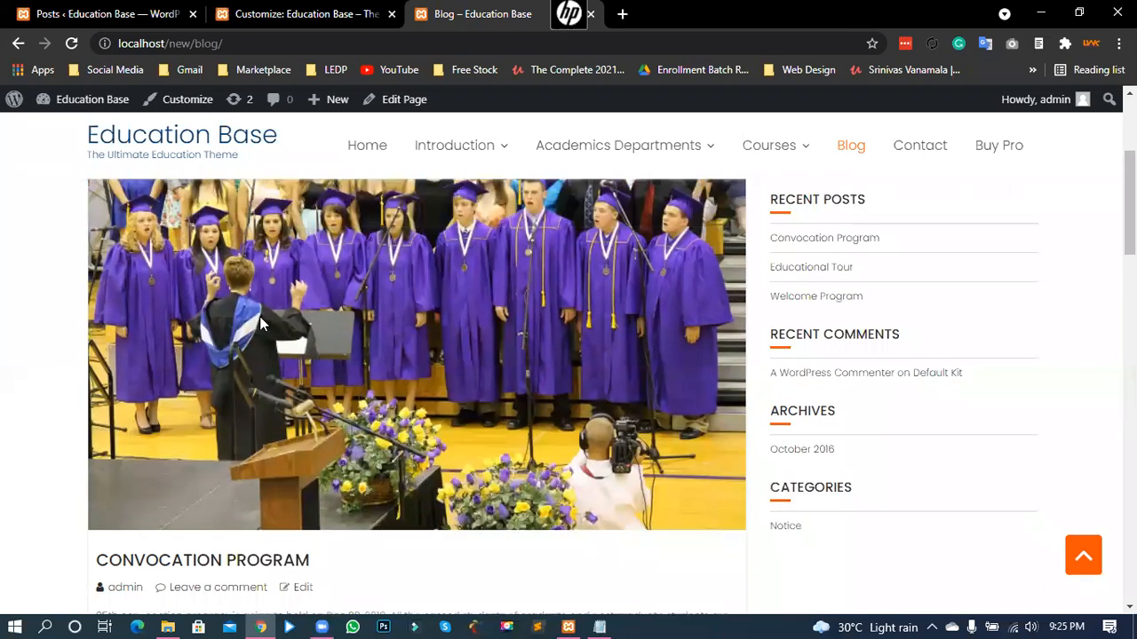
pyautogui.scroll(-4, 134, 361)
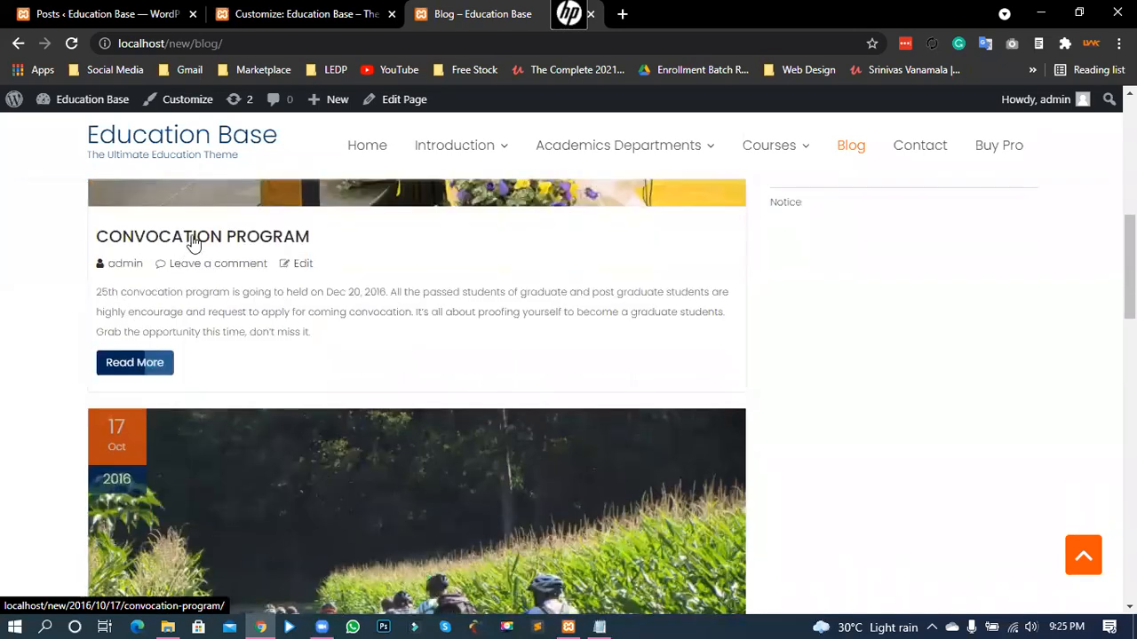
# - Read the Convocation Program post, then return to the Customizer
pyautogui.click(193, 242)
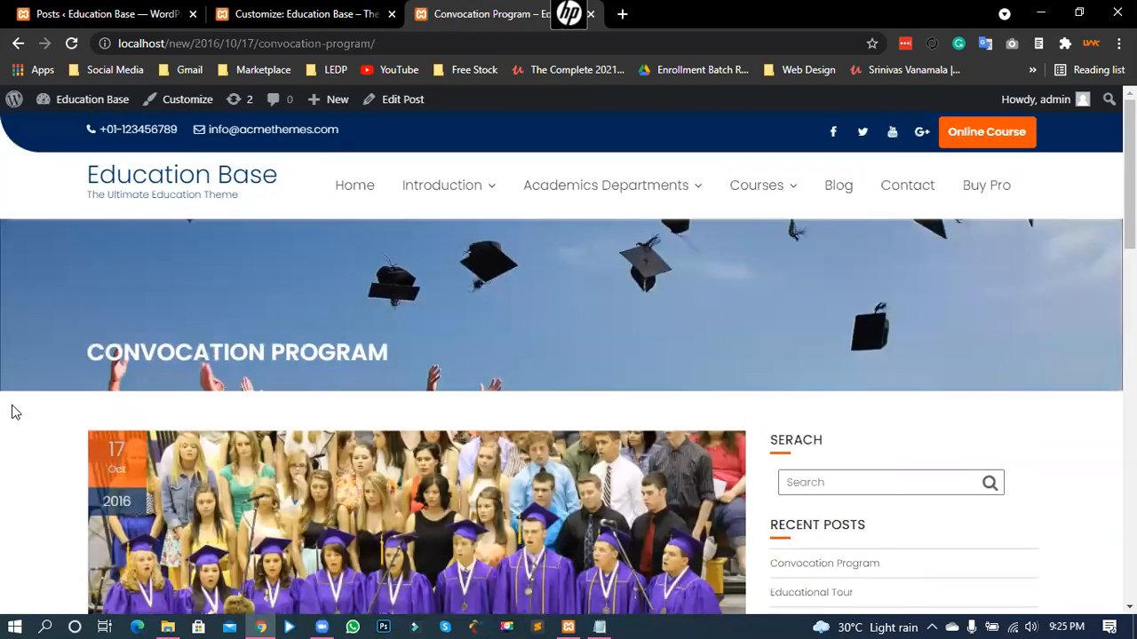
pyautogui.scroll(-3, 210, 341)
pyautogui.scroll(-8, 40, 382)
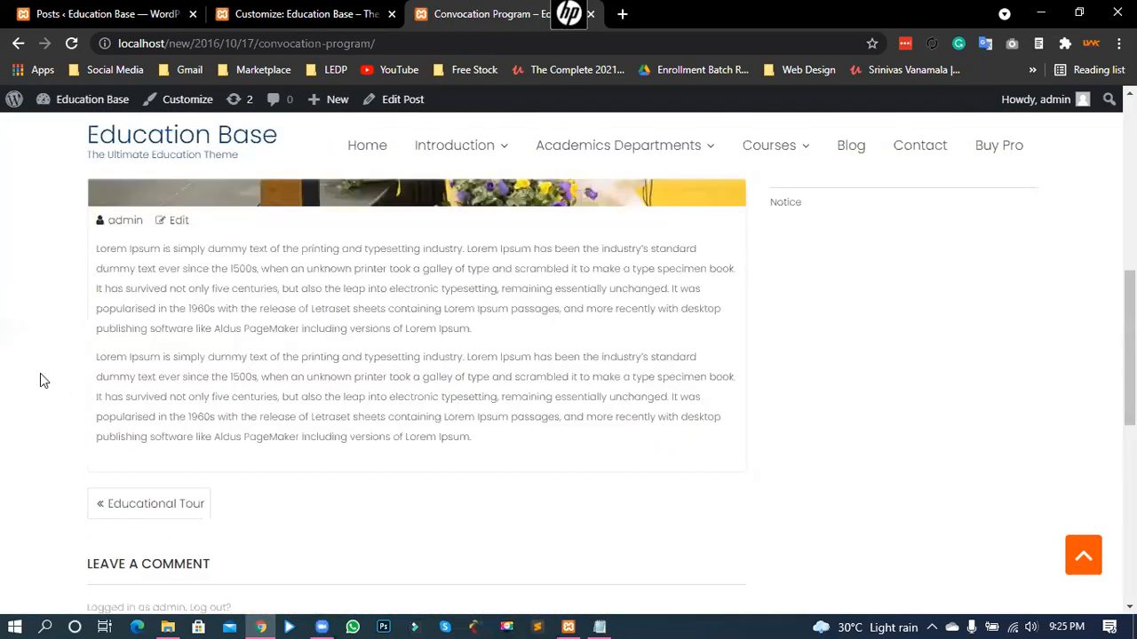
pyautogui.scroll(3, 40, 382)
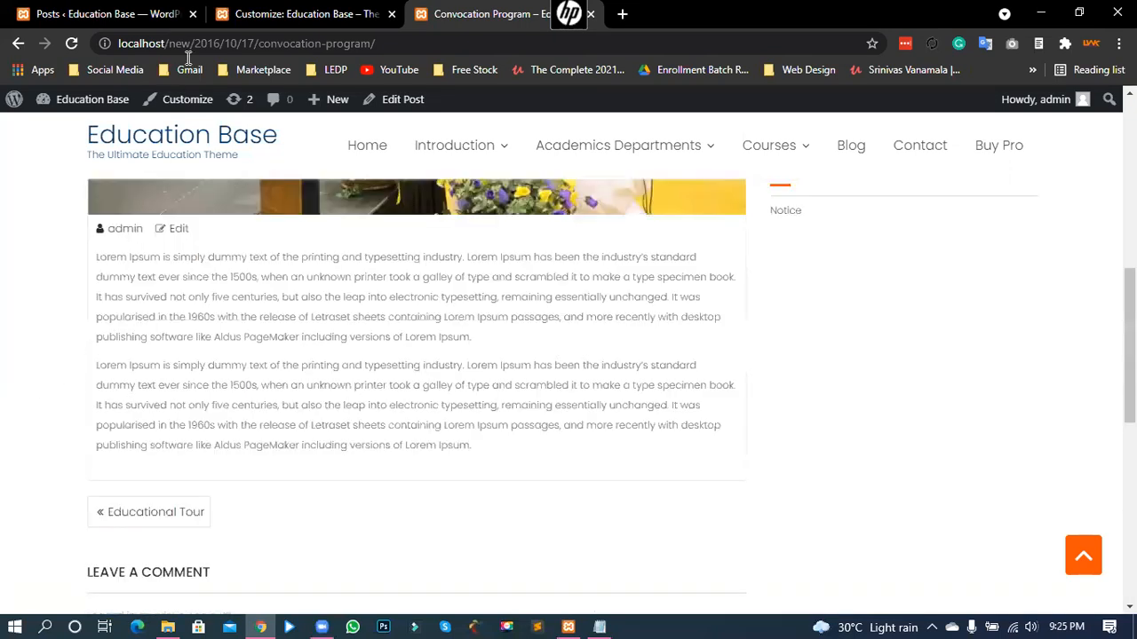
pyautogui.scroll(5, 609, 261)
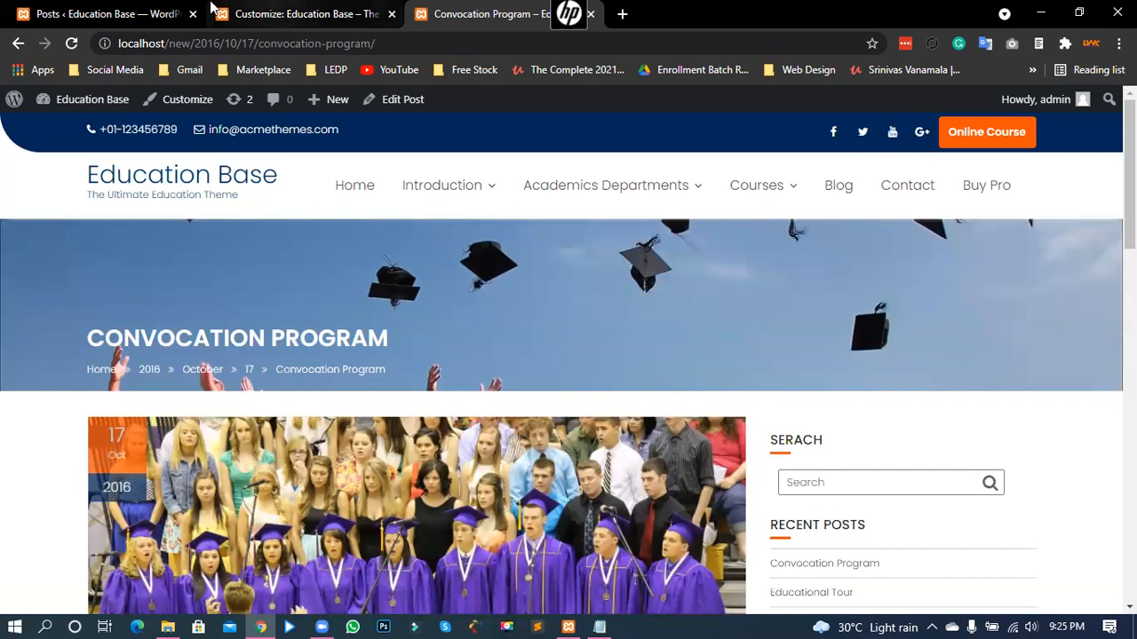
pyautogui.hotkey('ctrl', 'shift', 'Tab')
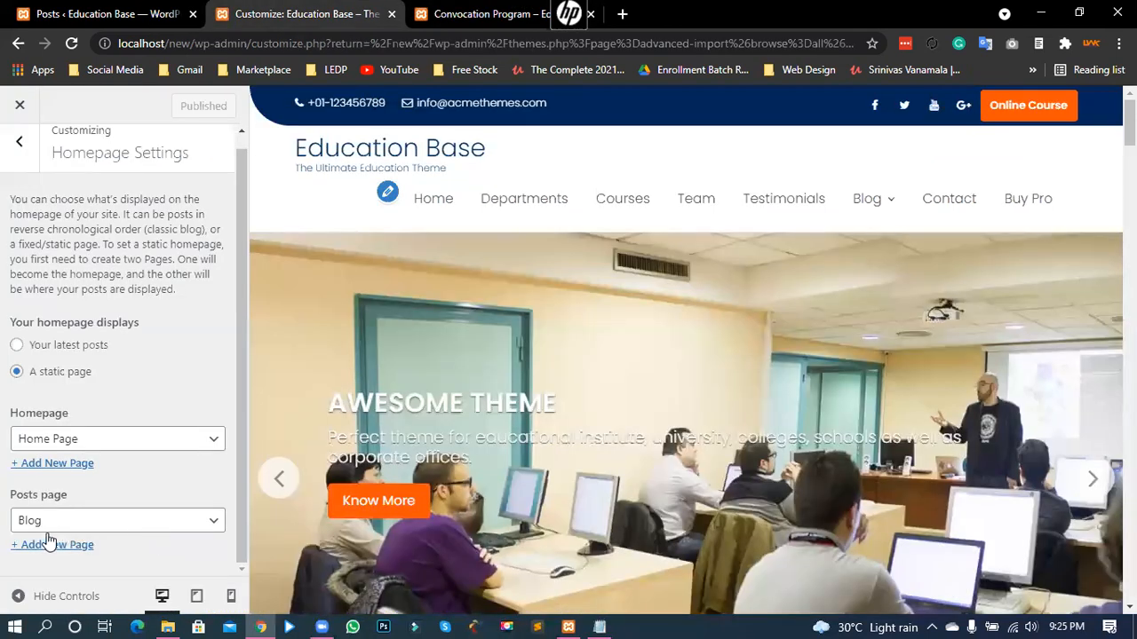
# - Review Settings > Reading, then go back to the main Customizer sections
pyautogui.hotkey('ctrl', 'shift', 'Tab')
pyautogui.click(170, 441)
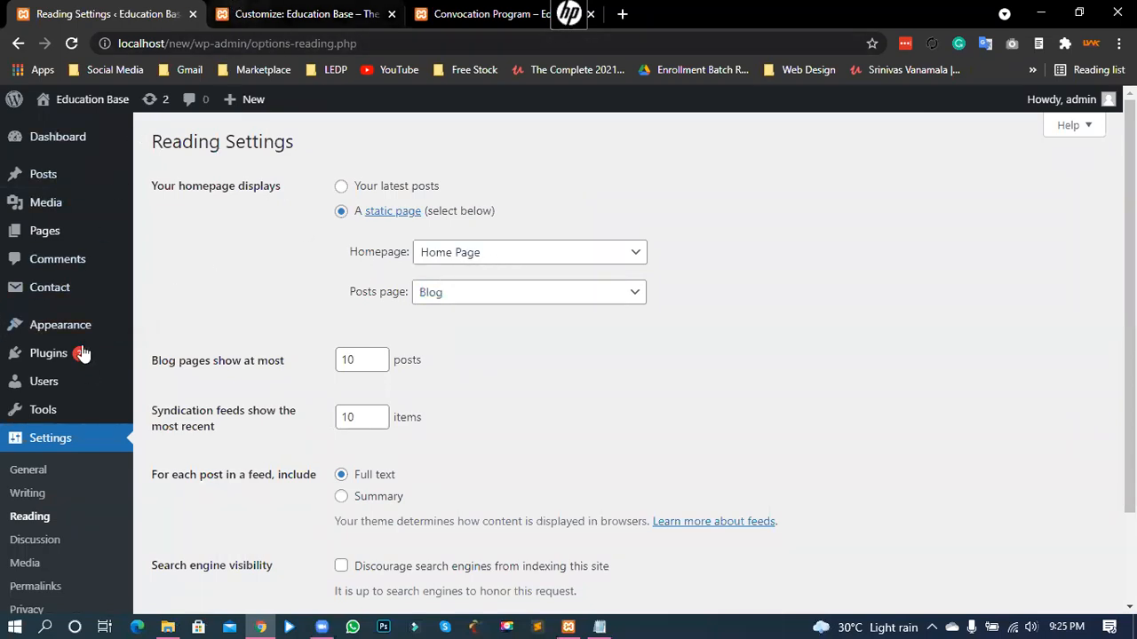
pyautogui.hotkey('ctrl', 'Tab')
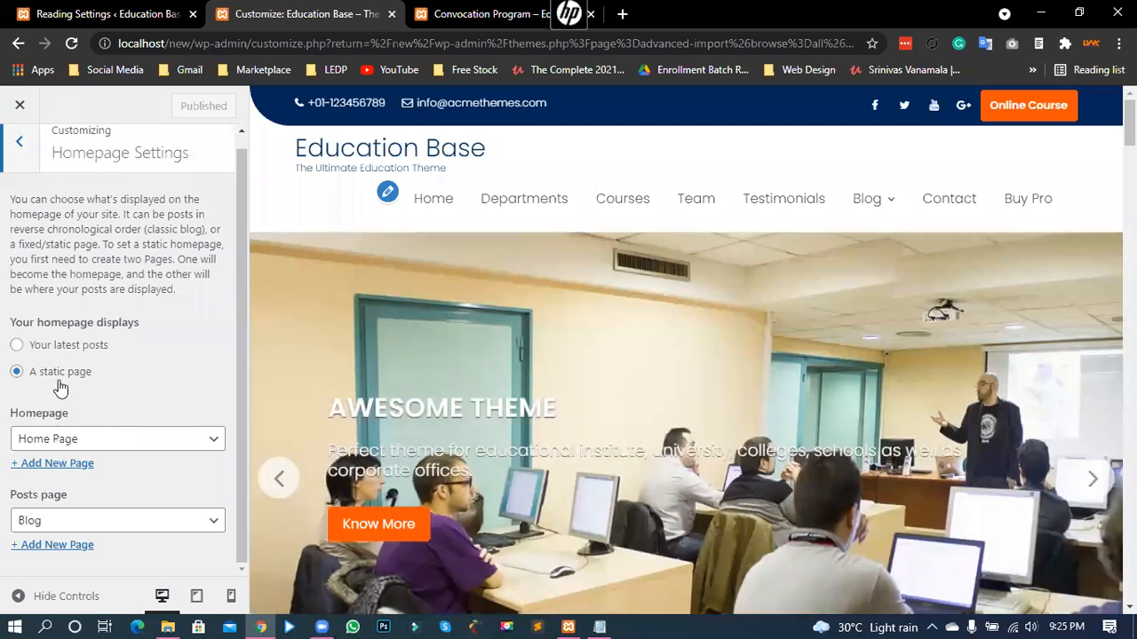
pyautogui.click(19, 142)
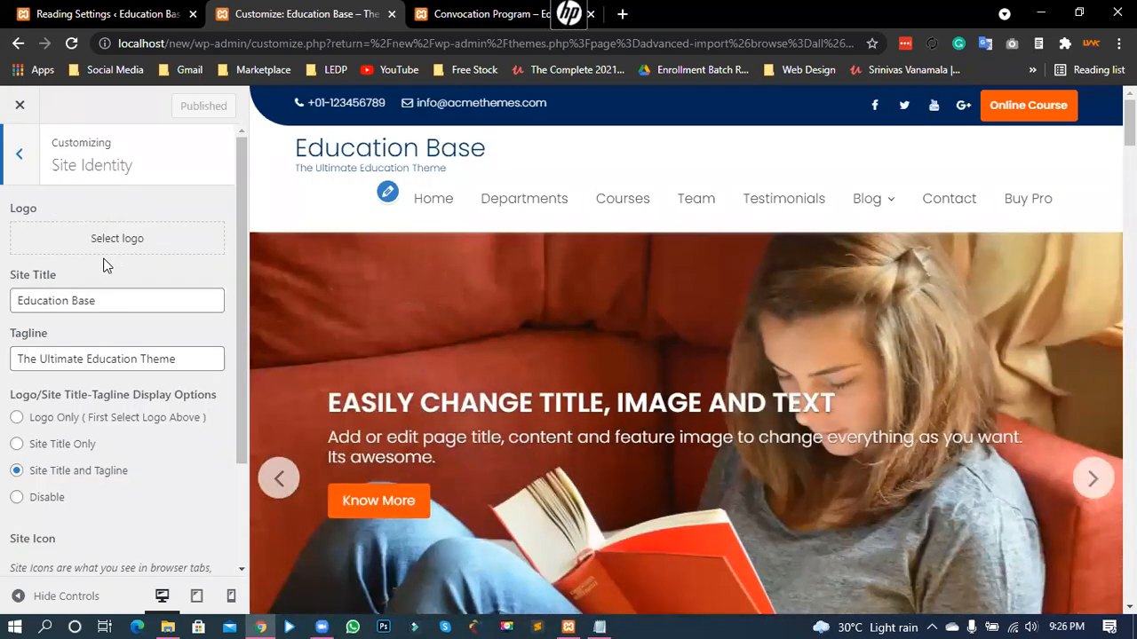
# - Select the desk-and-pink-cabinets photo from the Media Library as the site logo
pyautogui.moveTo(103, 265); pyautogui.dragTo(329, 148)
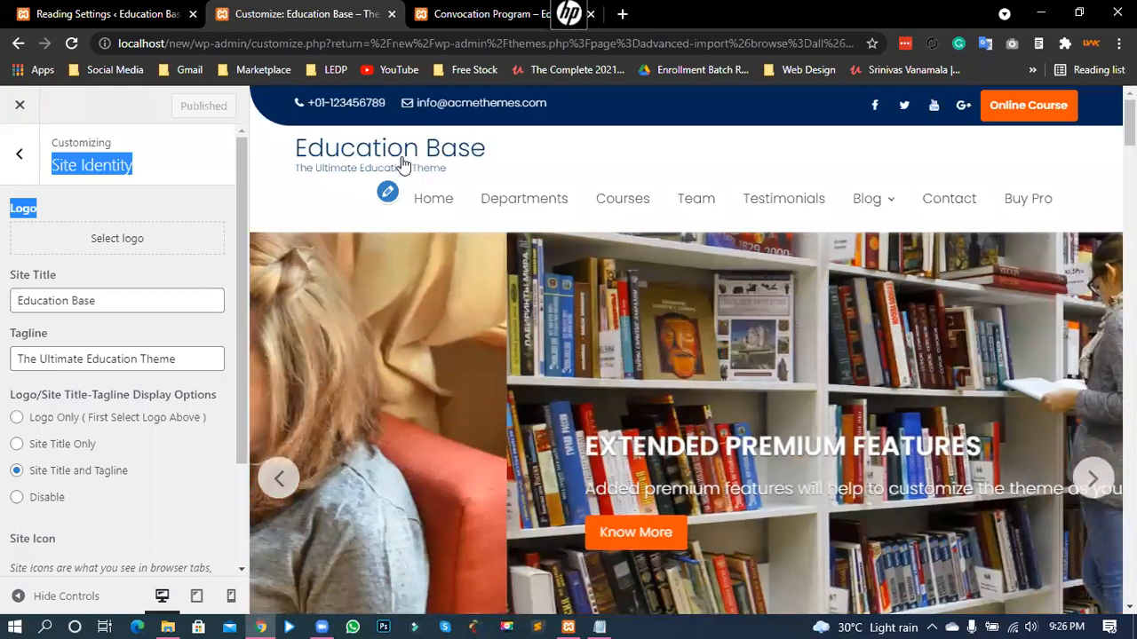
pyautogui.click(96, 257)
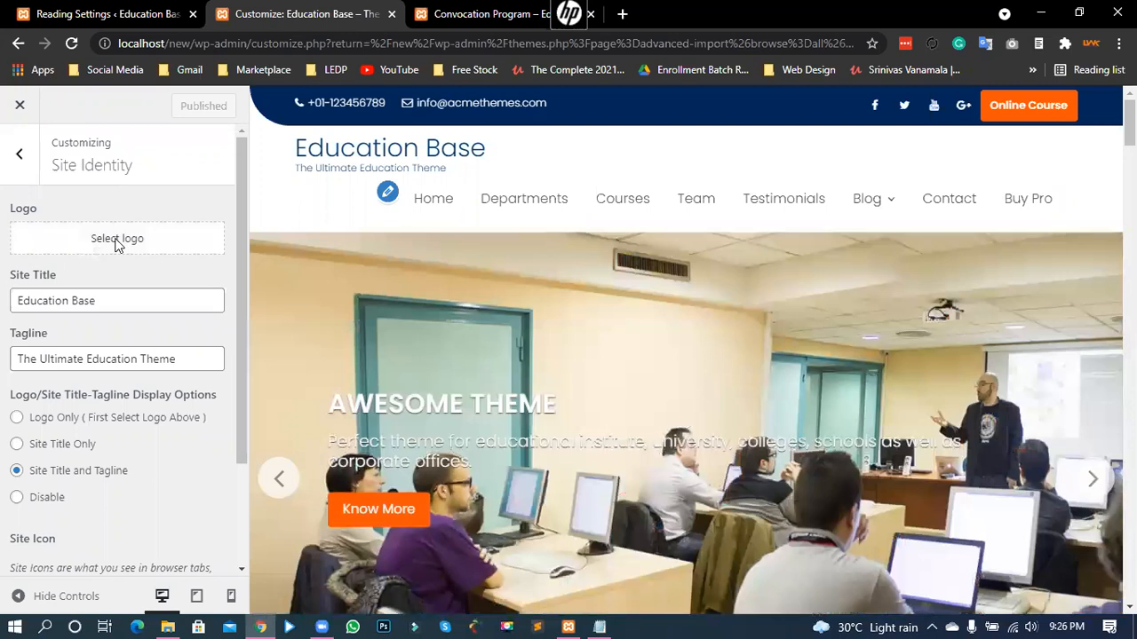
pyautogui.click(115, 241)
pyautogui.click(173, 173)
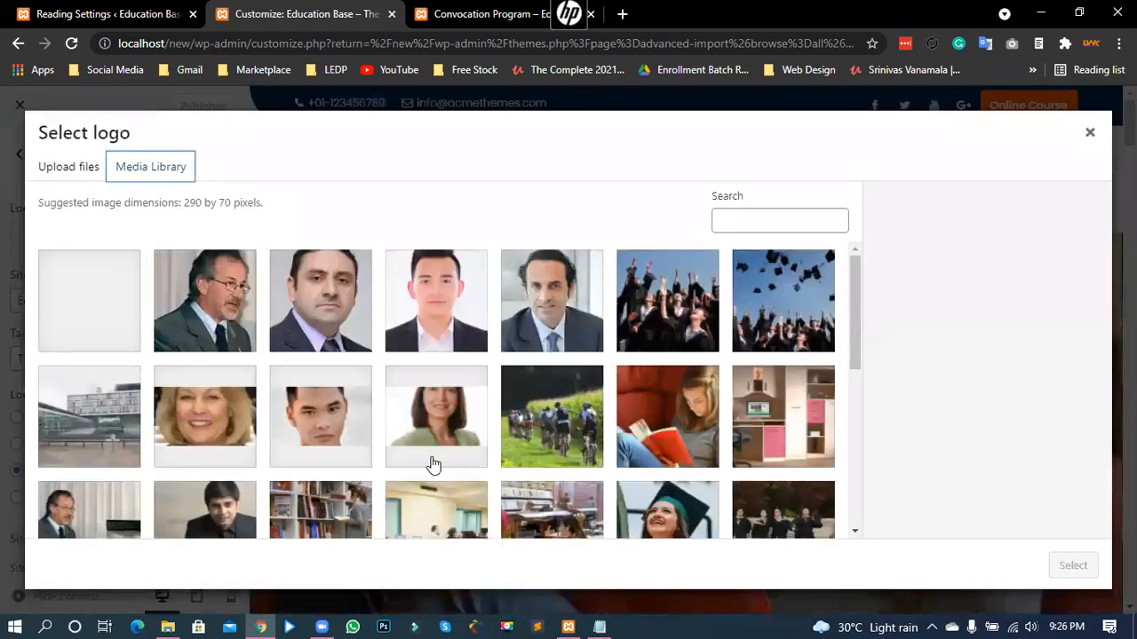
pyautogui.scroll(-3, 432, 465)
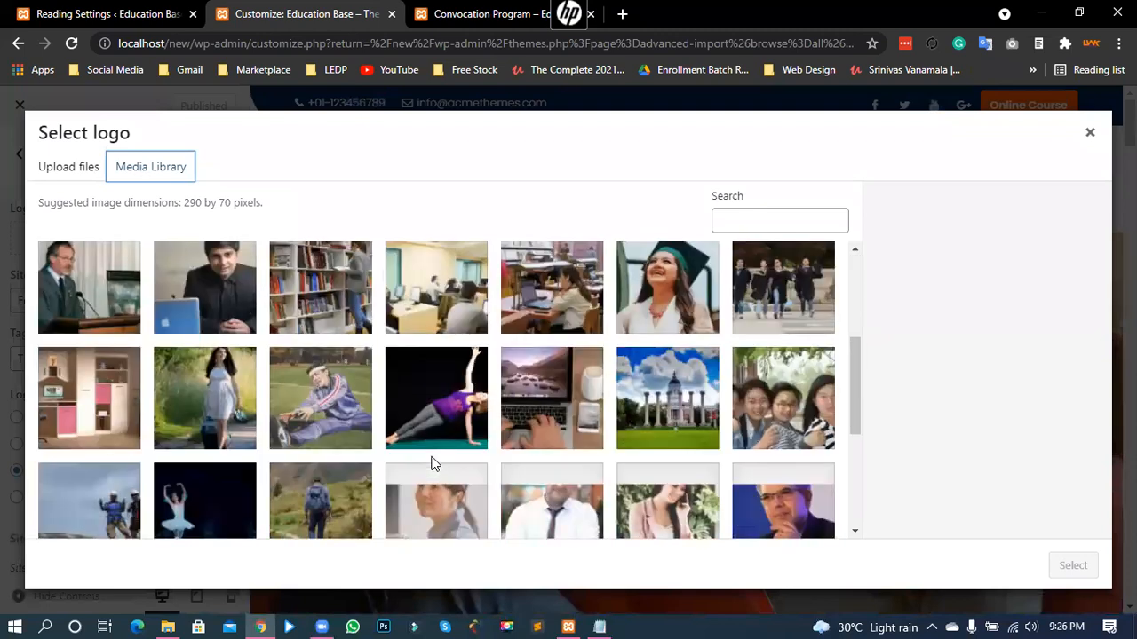
pyautogui.scroll(-3, 434, 466)
pyautogui.scroll(3, 364, 404)
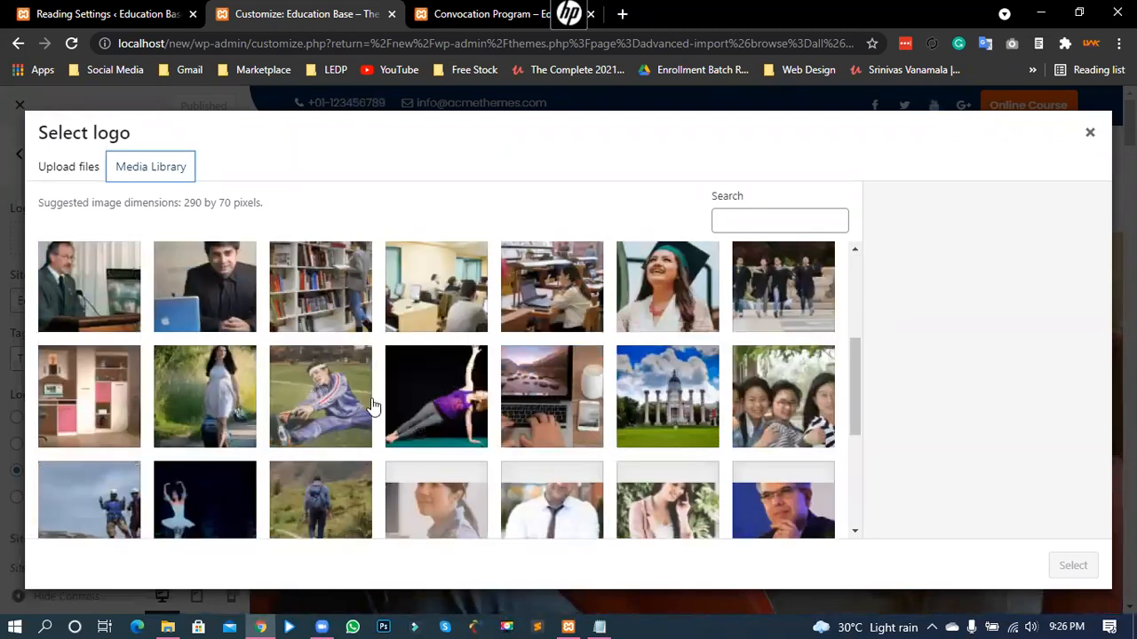
pyautogui.scroll(2, 462, 442)
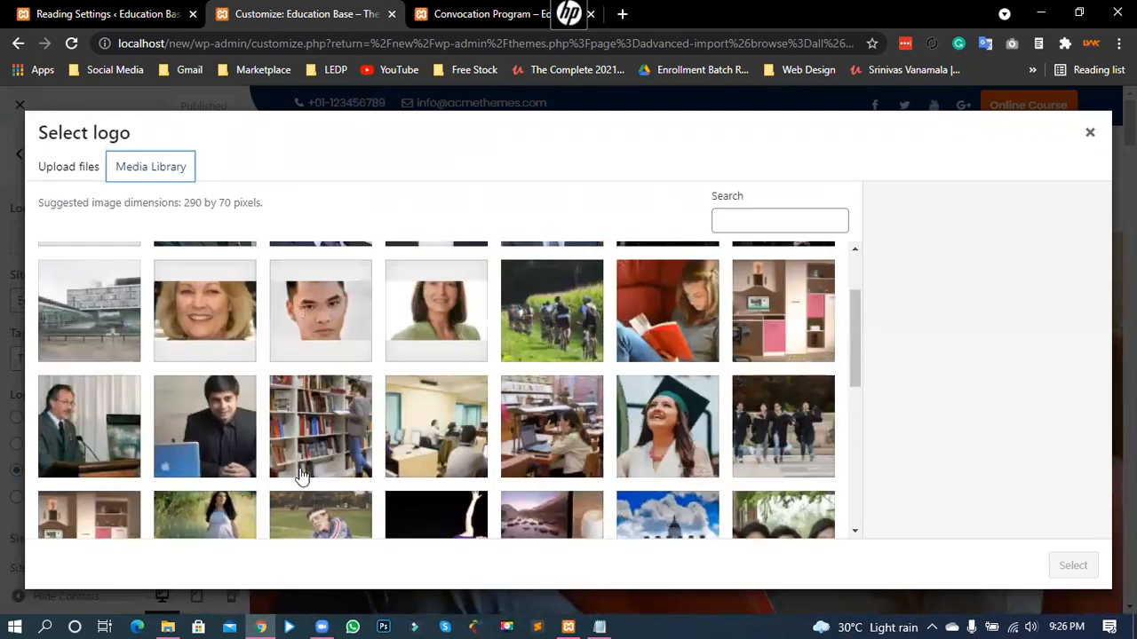
pyautogui.scroll(-2, 226, 487)
pyautogui.scroll(-3, 426, 480)
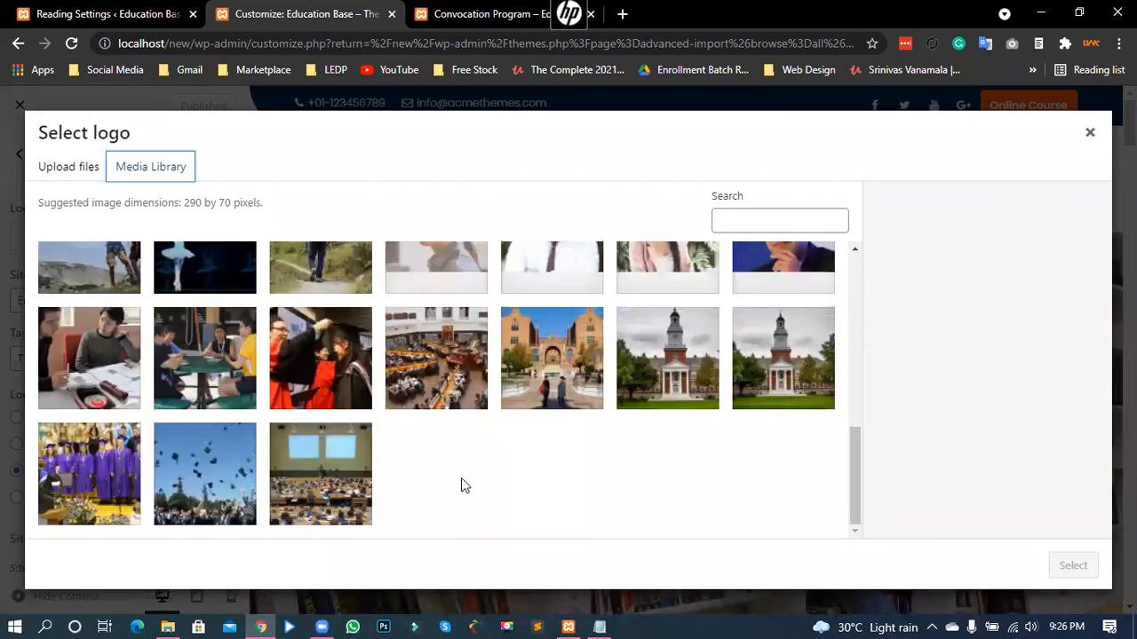
pyautogui.scroll(2, 423, 488)
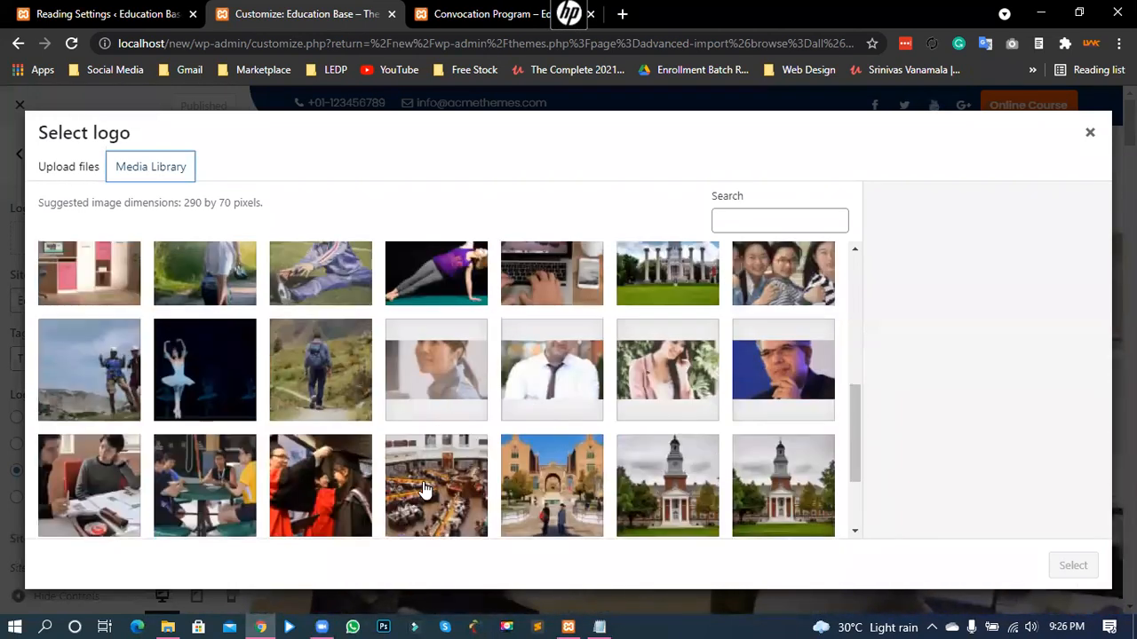
pyautogui.scroll(1, 408, 484)
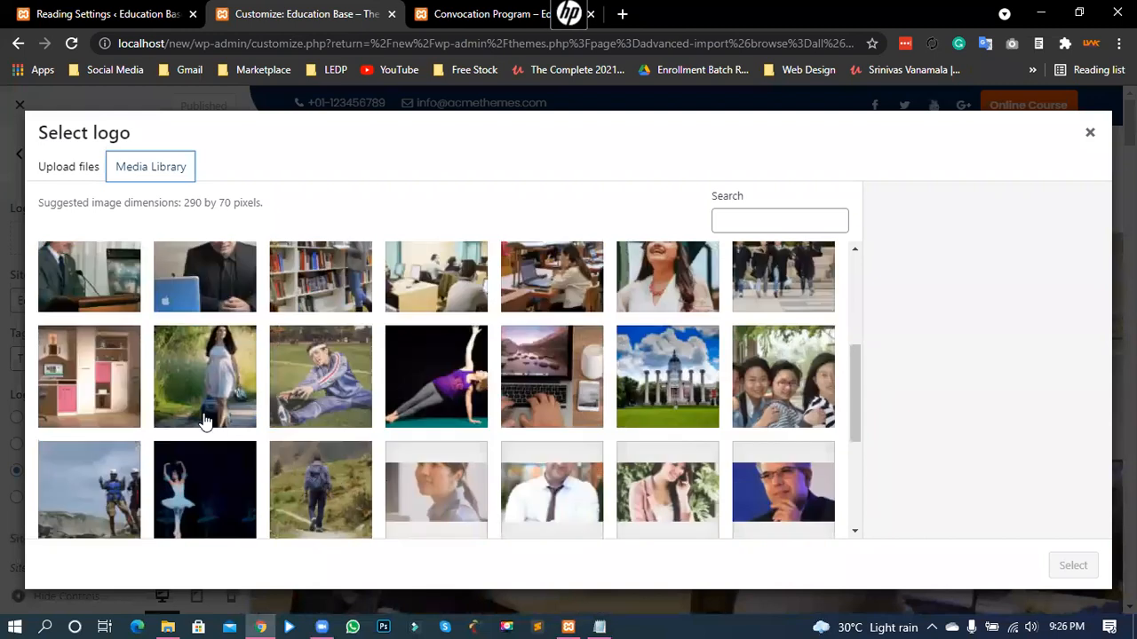
pyautogui.click(1074, 564)
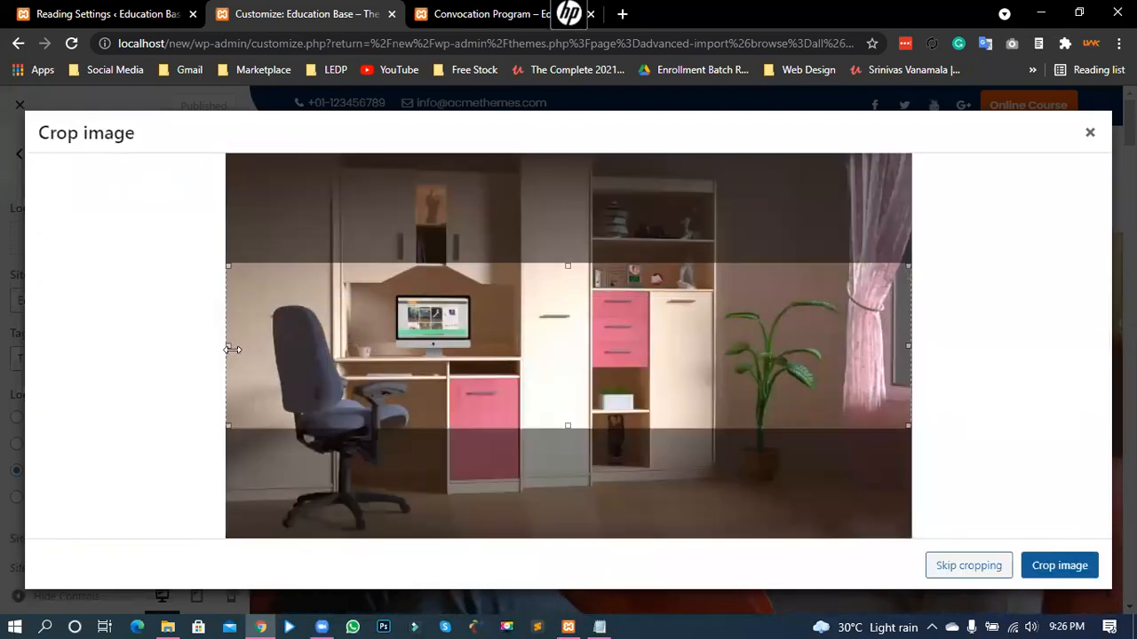
# - Tighten the crop box on the desk photo to frame just the computer monitor
pyautogui.moveTo(232, 349); pyautogui.dragTo(391, 359)
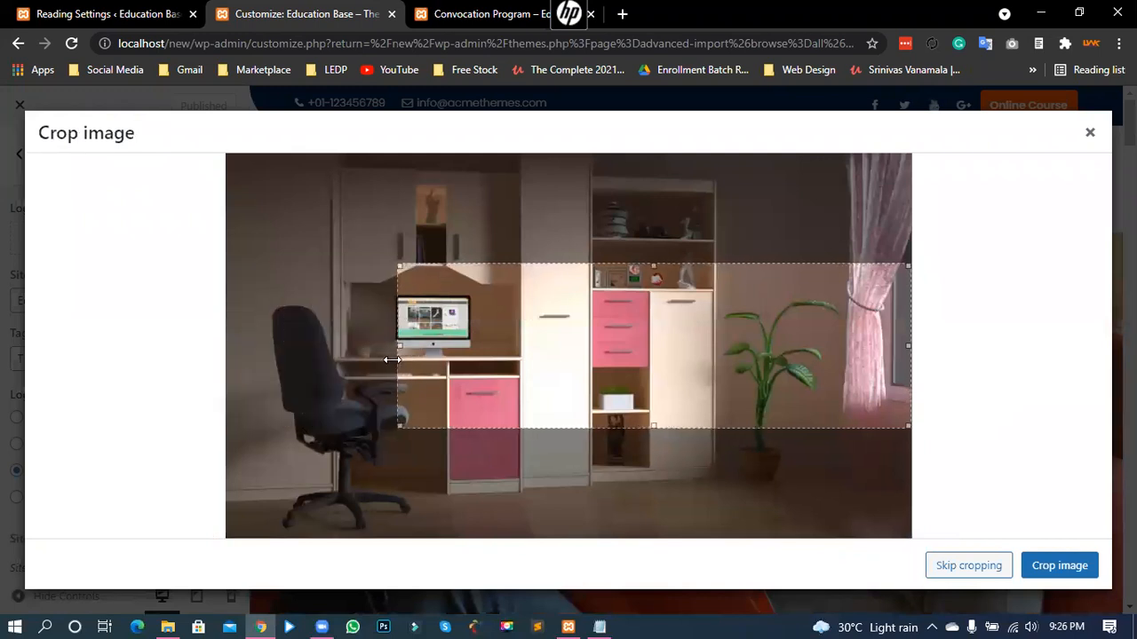
pyautogui.moveTo(906, 347); pyautogui.dragTo(497, 341)
pyautogui.moveTo(445, 427); pyautogui.dragTo(438, 380)
pyautogui.moveTo(487, 327); pyautogui.dragTo(519, 326)
pyautogui.moveTo(384, 327); pyautogui.dragTo(367, 326)
pyautogui.moveTo(444, 378); pyautogui.dragTo(452, 332)
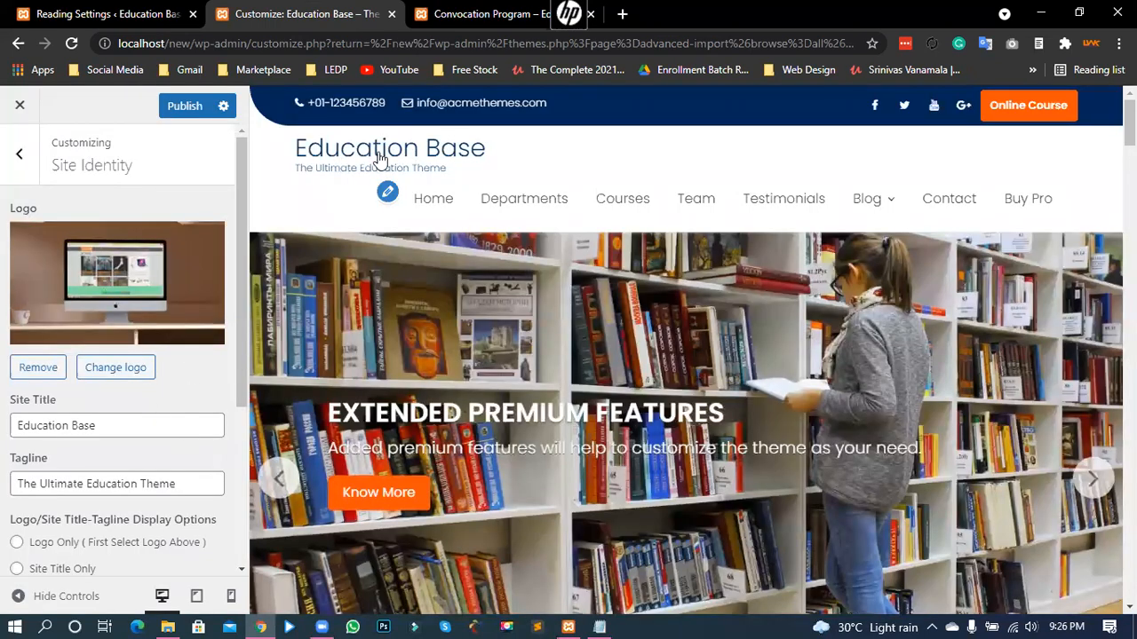
pyautogui.scroll(-2, 55, 345)
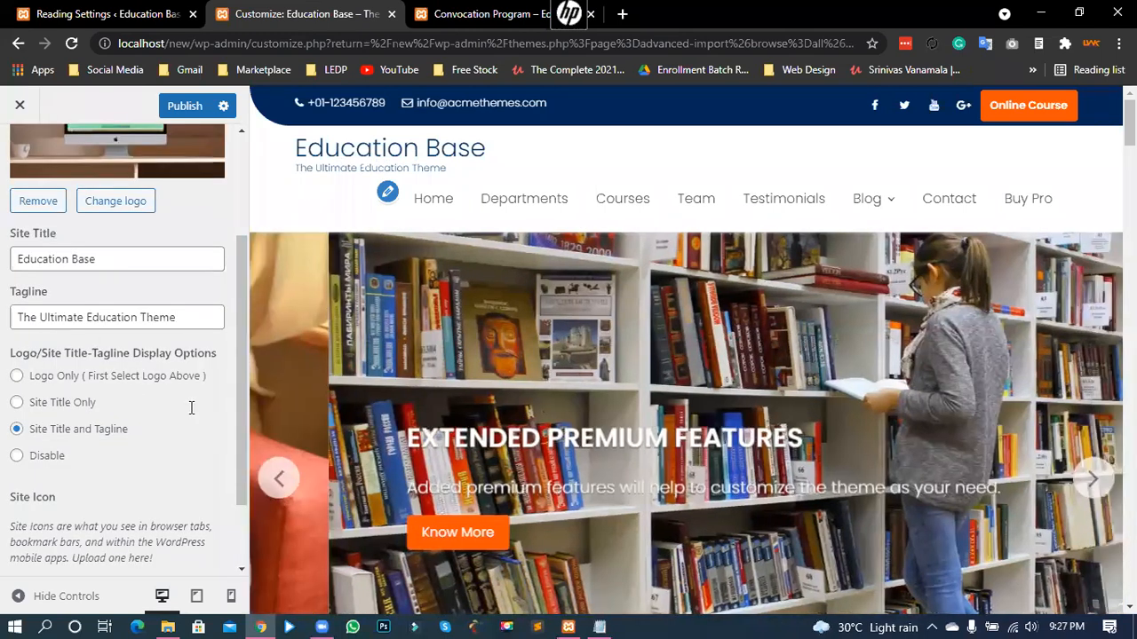
pyautogui.scroll(1, 40, 409)
pyautogui.moveTo(100, 344); pyautogui.dragTo(28, 367)
pyautogui.scroll(-1, 217, 356)
pyautogui.click(222, 362)
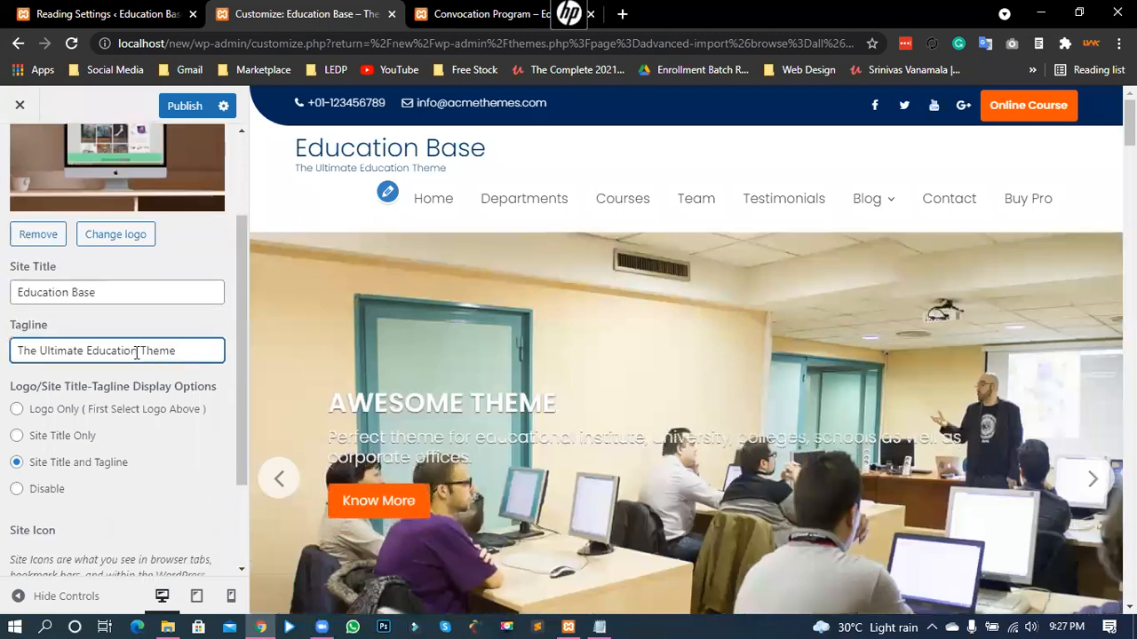
pyautogui.scroll(-1, 53, 366)
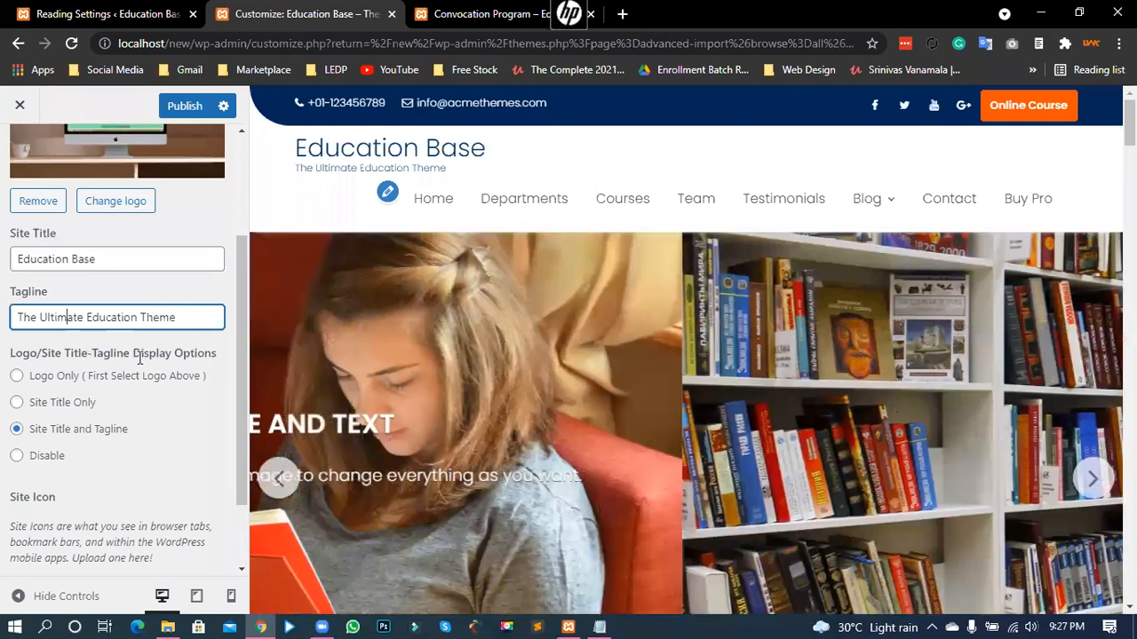
pyautogui.click(65, 436)
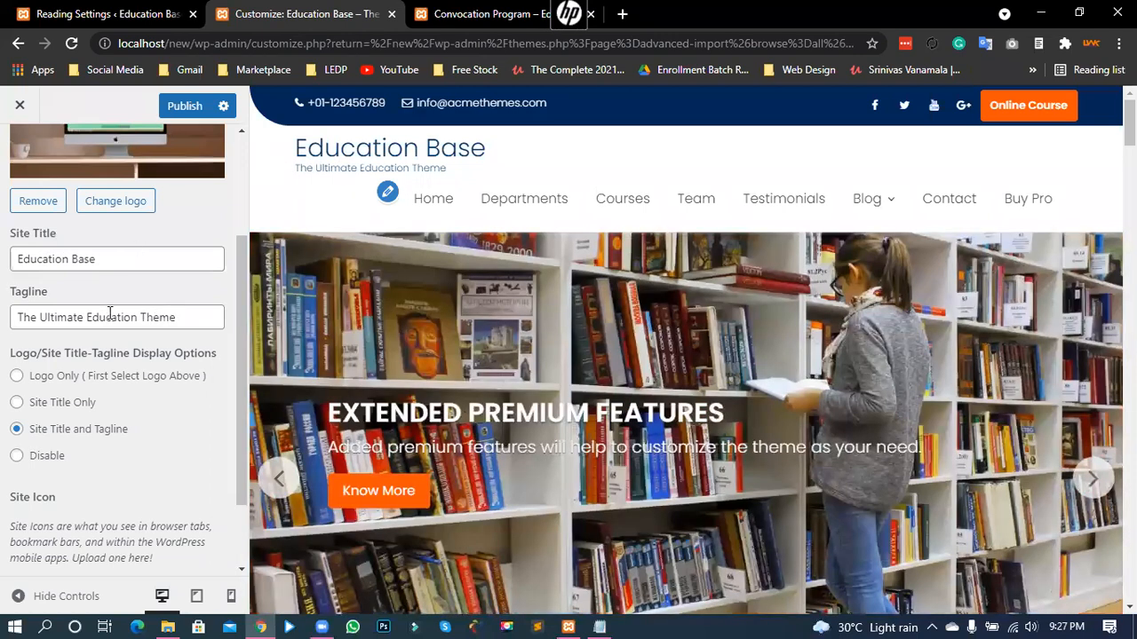
pyautogui.moveTo(98, 260); pyautogui.dragTo(7, 259)
pyautogui.moveTo(177, 318); pyautogui.dragTo(3, 320)
pyautogui.click(146, 317)
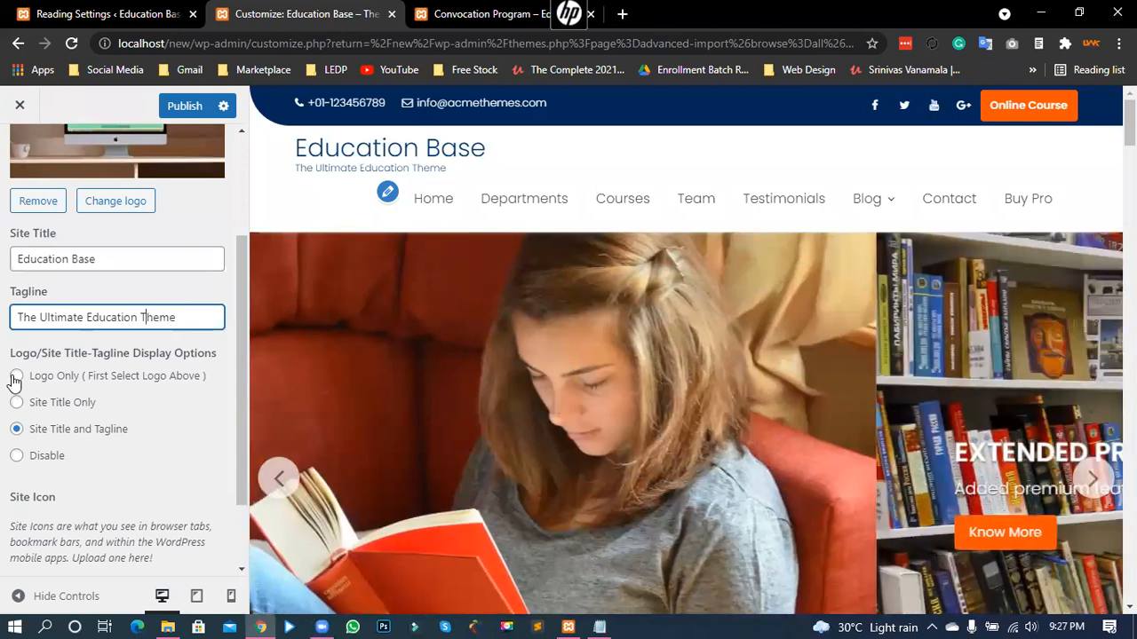
# - Set the header display to Logo Only and view the live Convocation Program page
pyautogui.click(16, 377)
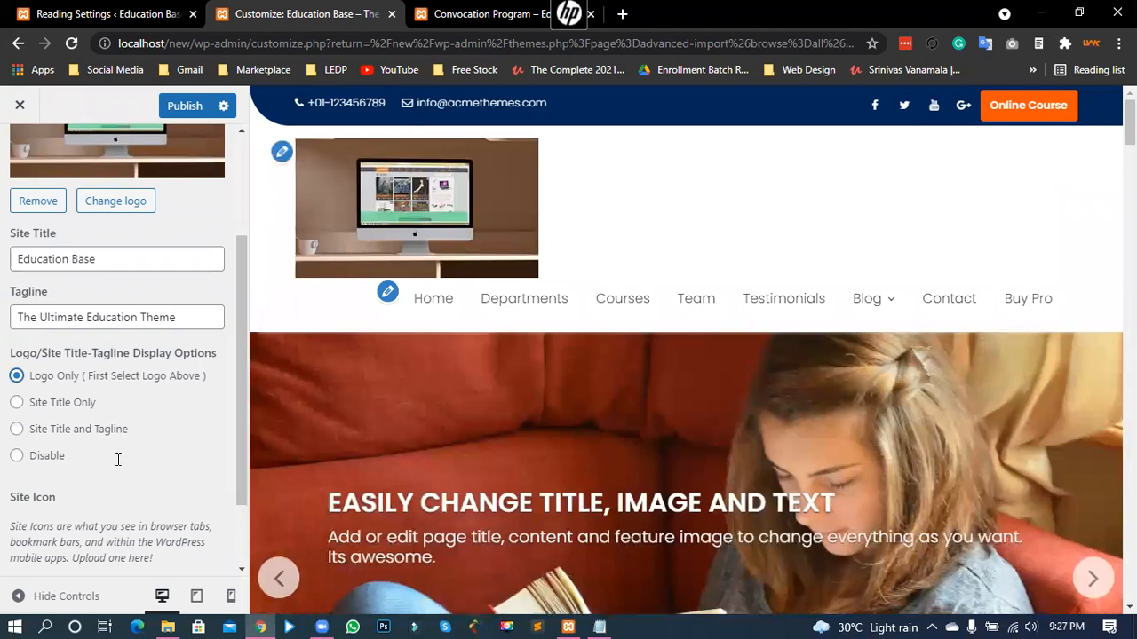
pyautogui.scroll(-1, 119, 461)
pyautogui.scroll(3, 122, 430)
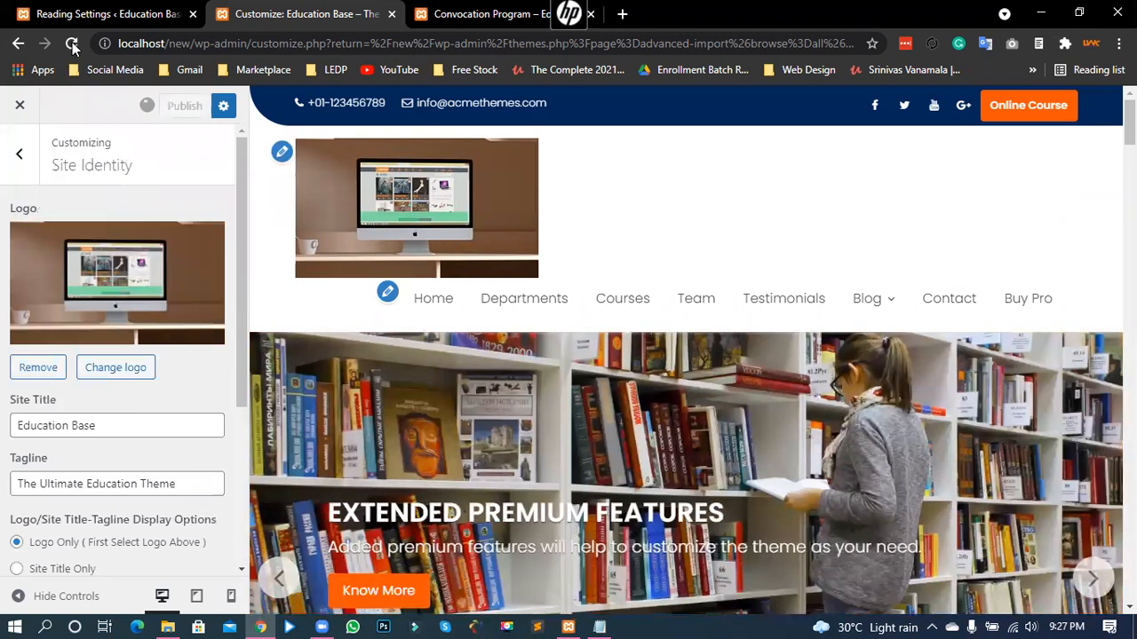
pyautogui.hotkey('ctrl', 'Tab')
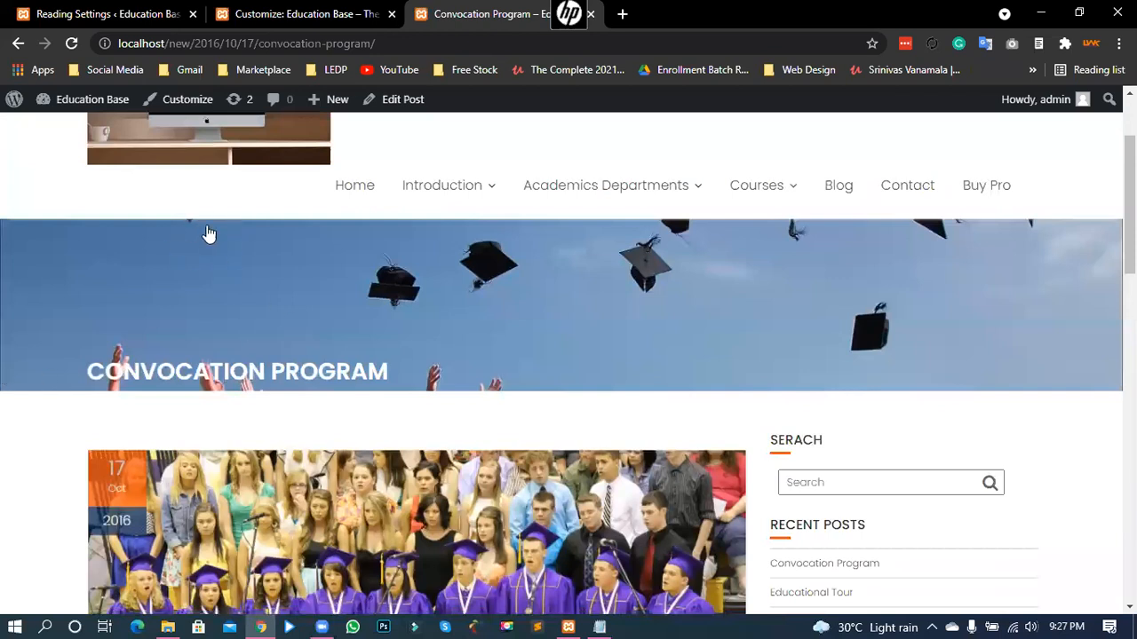
pyautogui.scroll(-1, 178, 249)
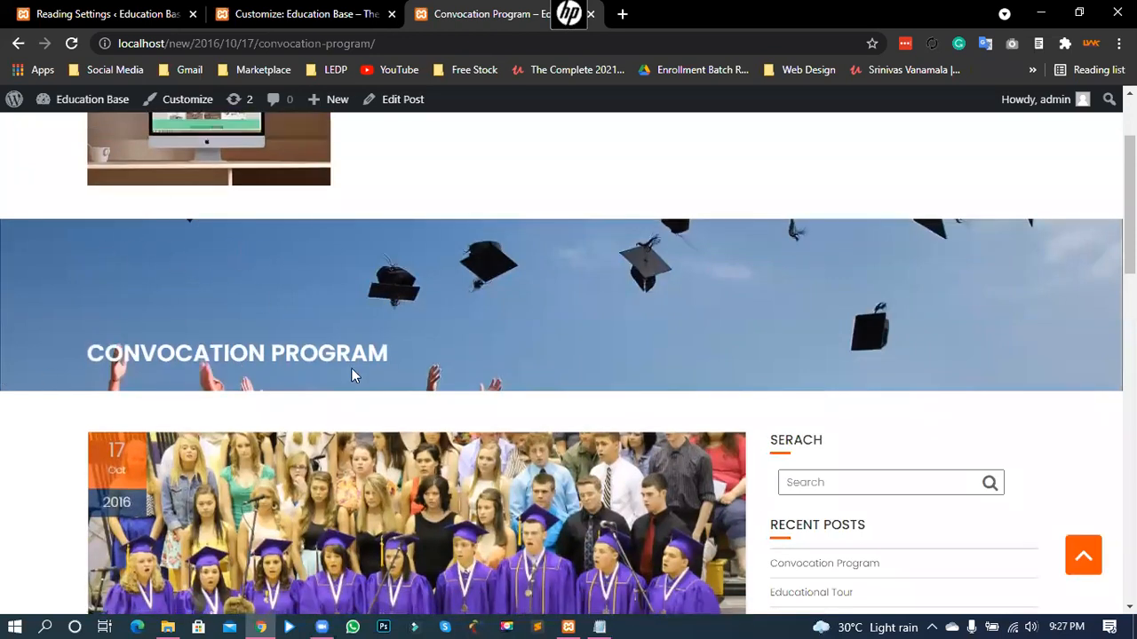
pyautogui.scroll(2, 935, 313)
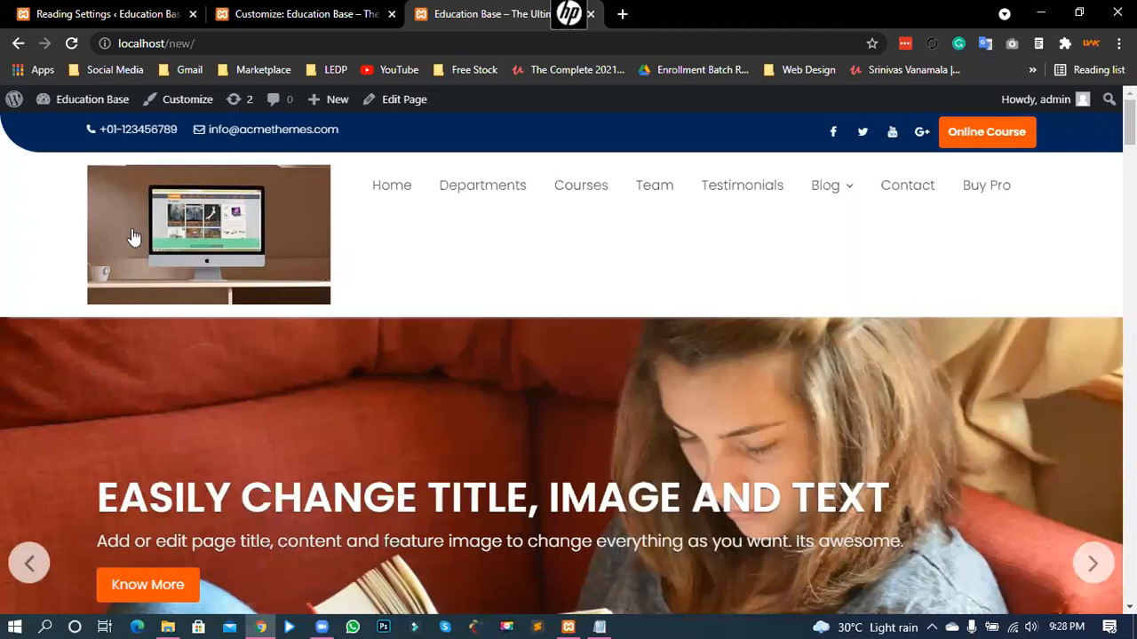
pyautogui.hotkey('ctrl', 'shift', 'Tab')
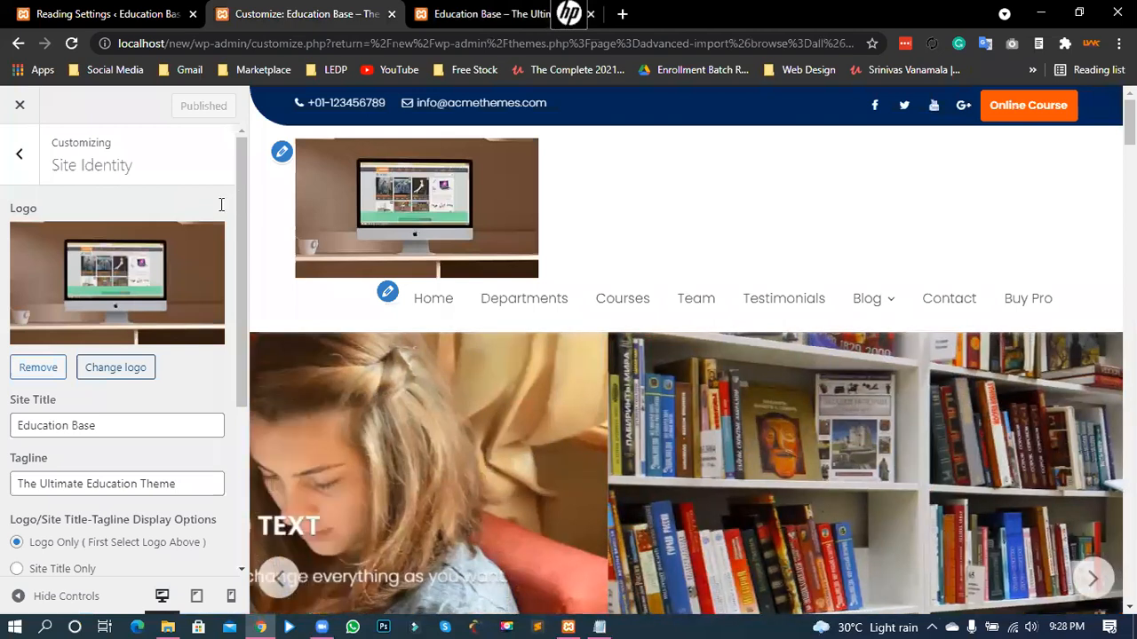
# - Pick the desk-and-computer photo from the Media Library as the logo and begin trimming its crop
pyautogui.click(203, 222)
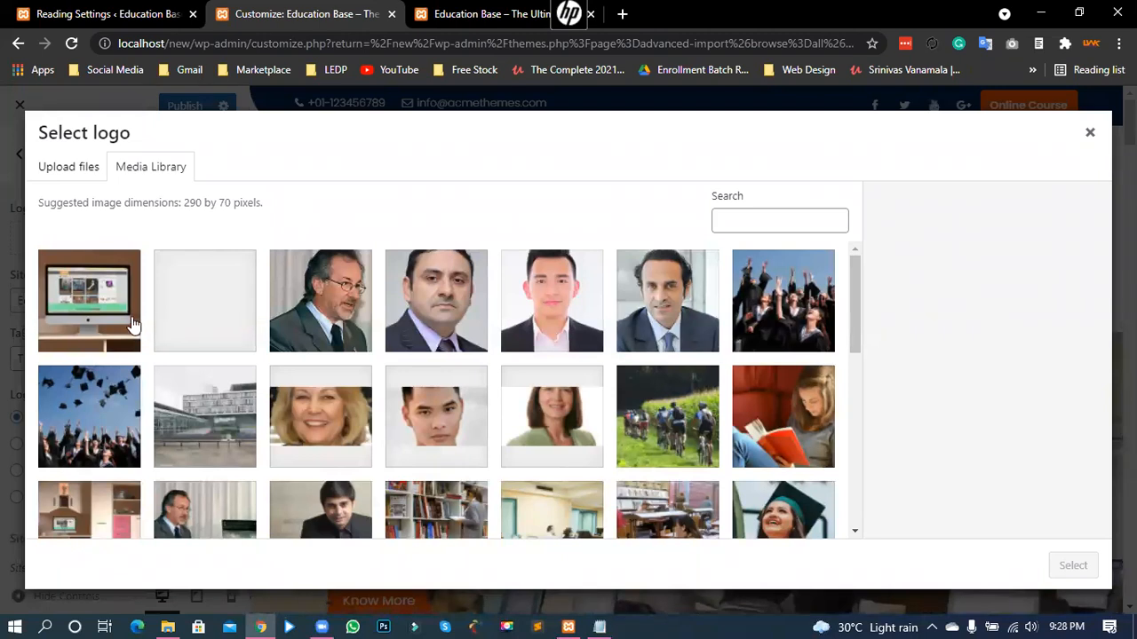
pyautogui.scroll(-1, 222, 382)
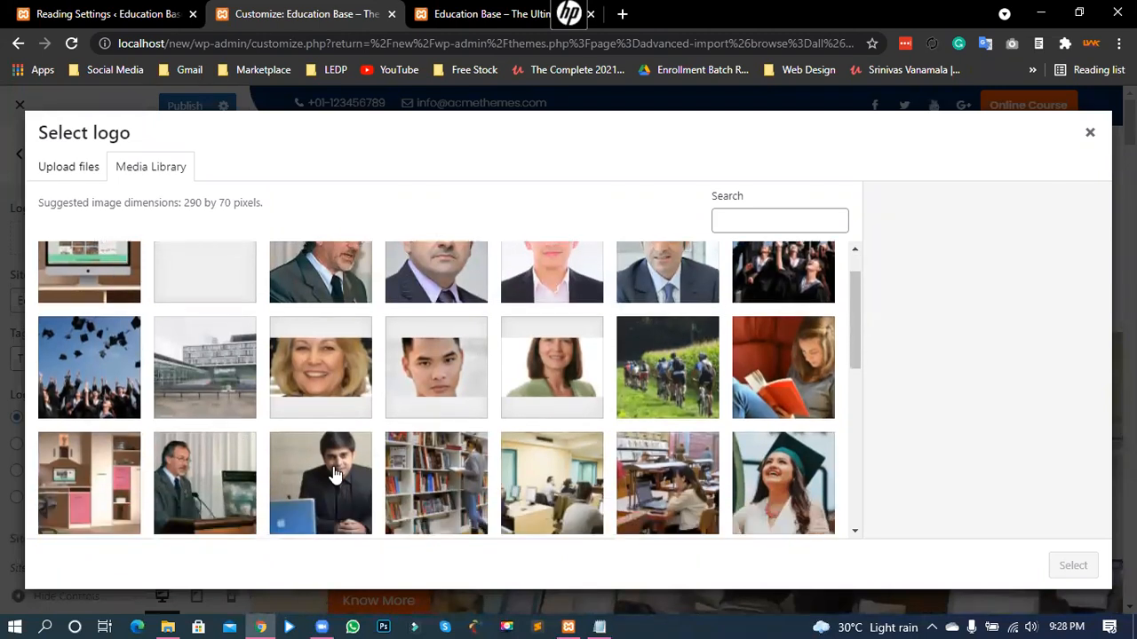
pyautogui.scroll(-2, 339, 465)
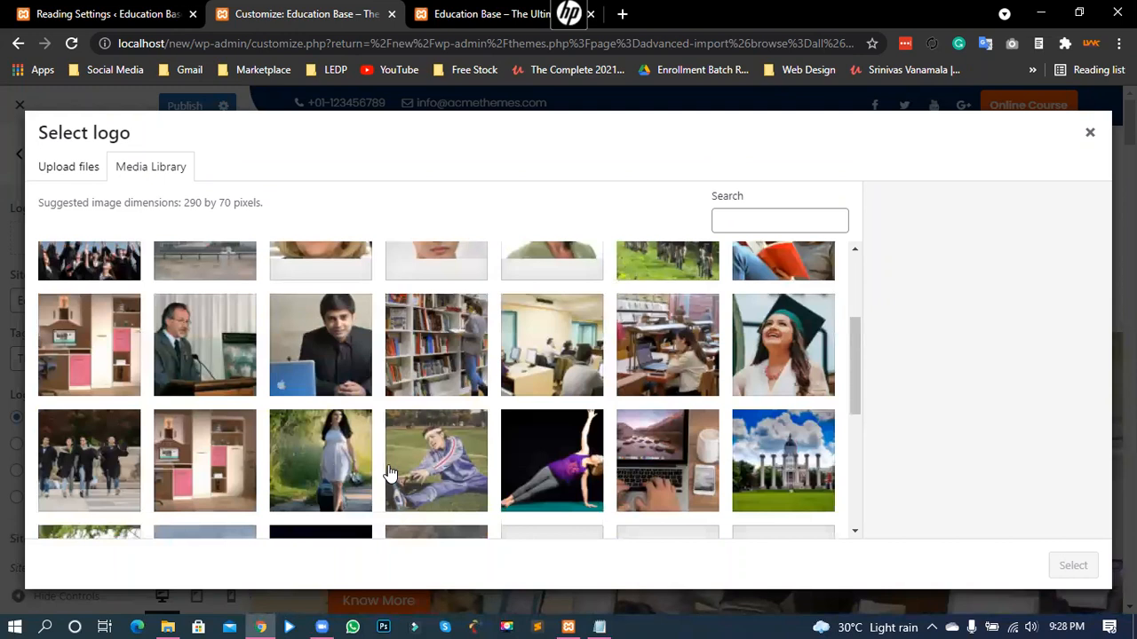
pyautogui.scroll(-5, 336, 482)
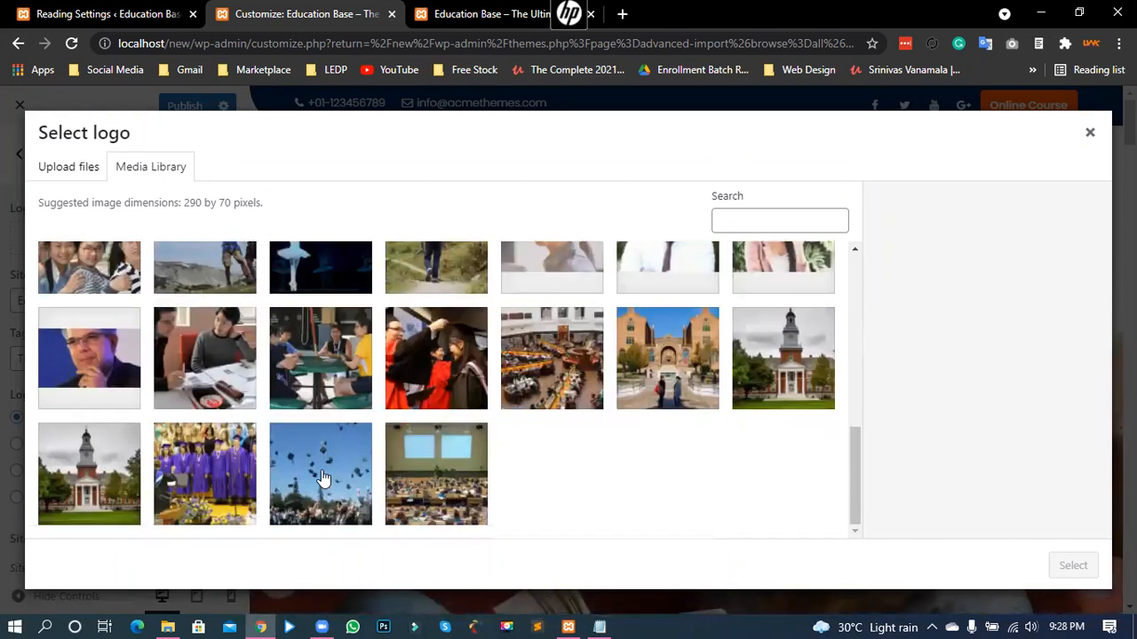
pyautogui.scroll(1, 347, 462)
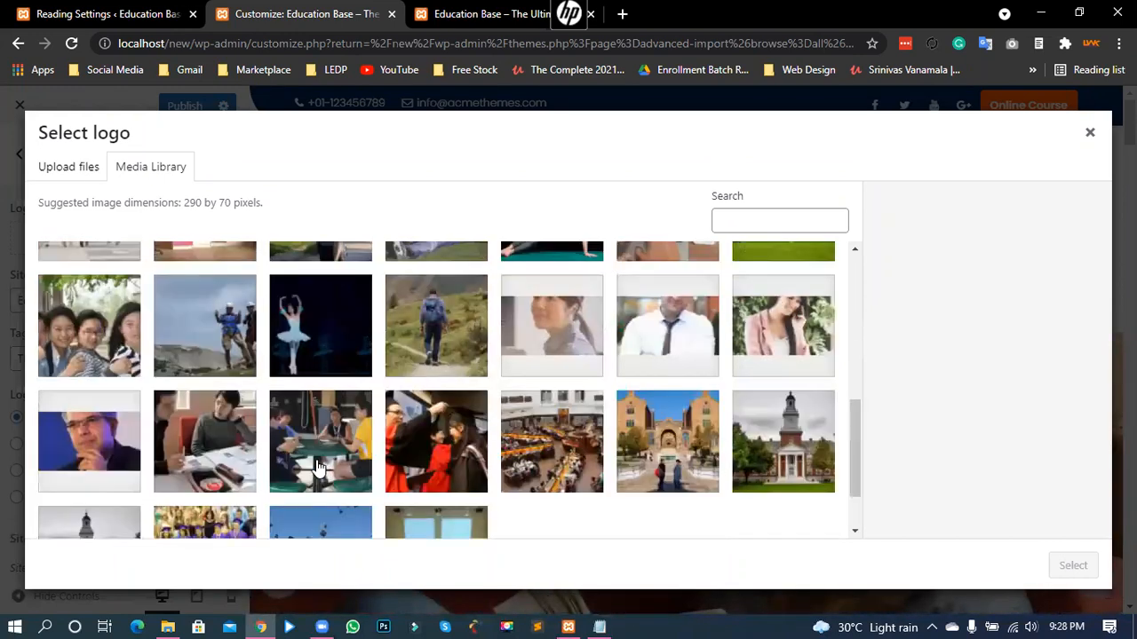
pyautogui.scroll(1, 351, 468)
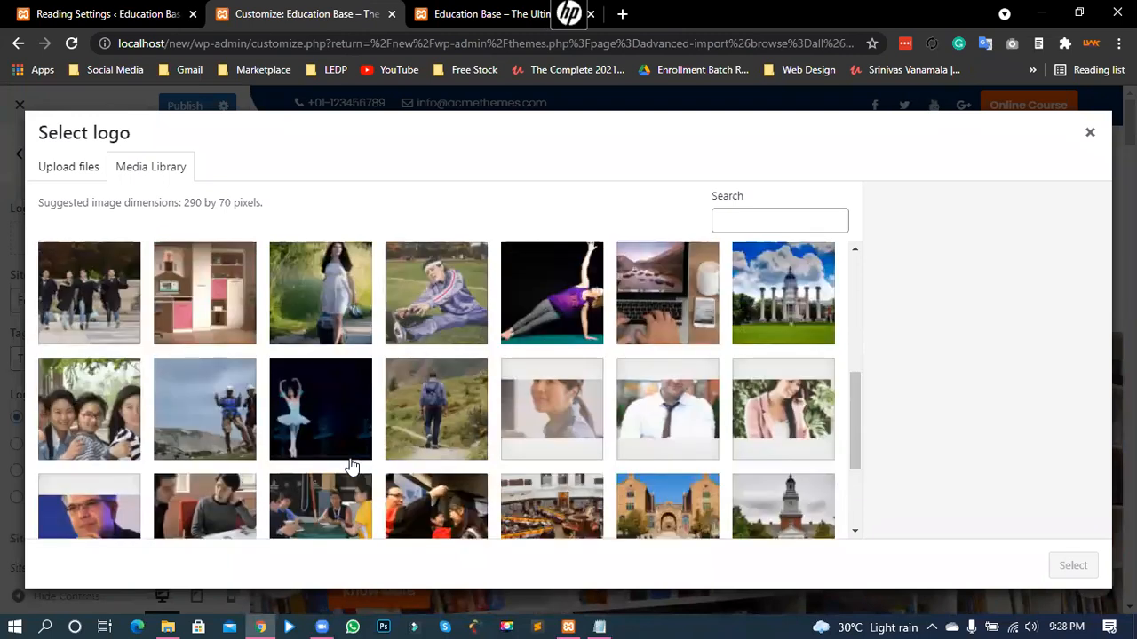
pyautogui.scroll(1, 352, 465)
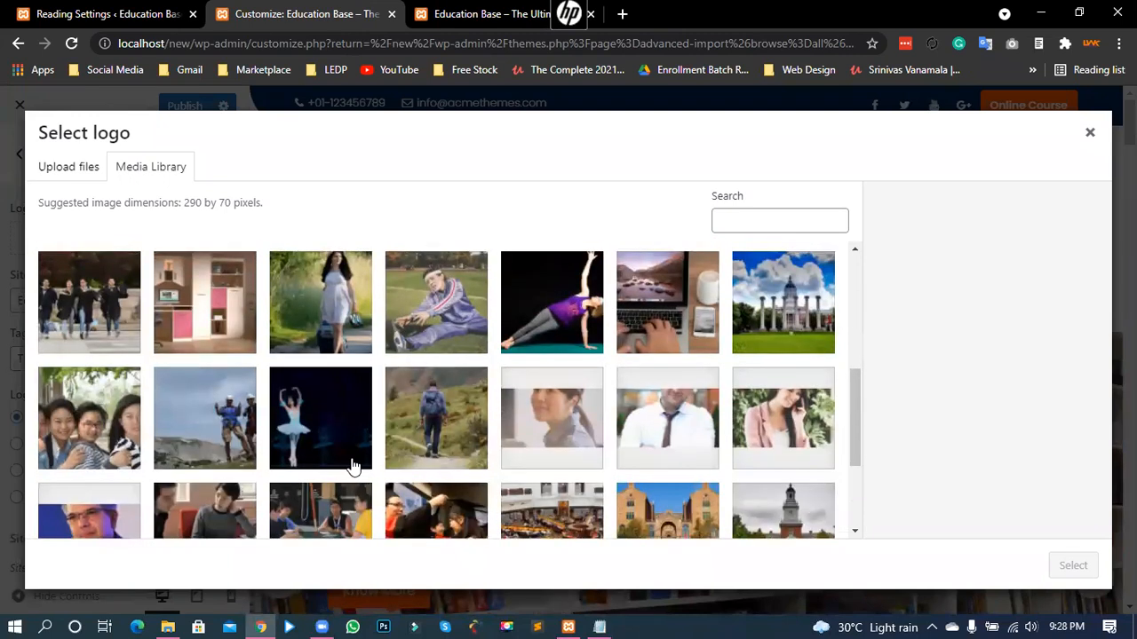
pyautogui.scroll(1, 352, 465)
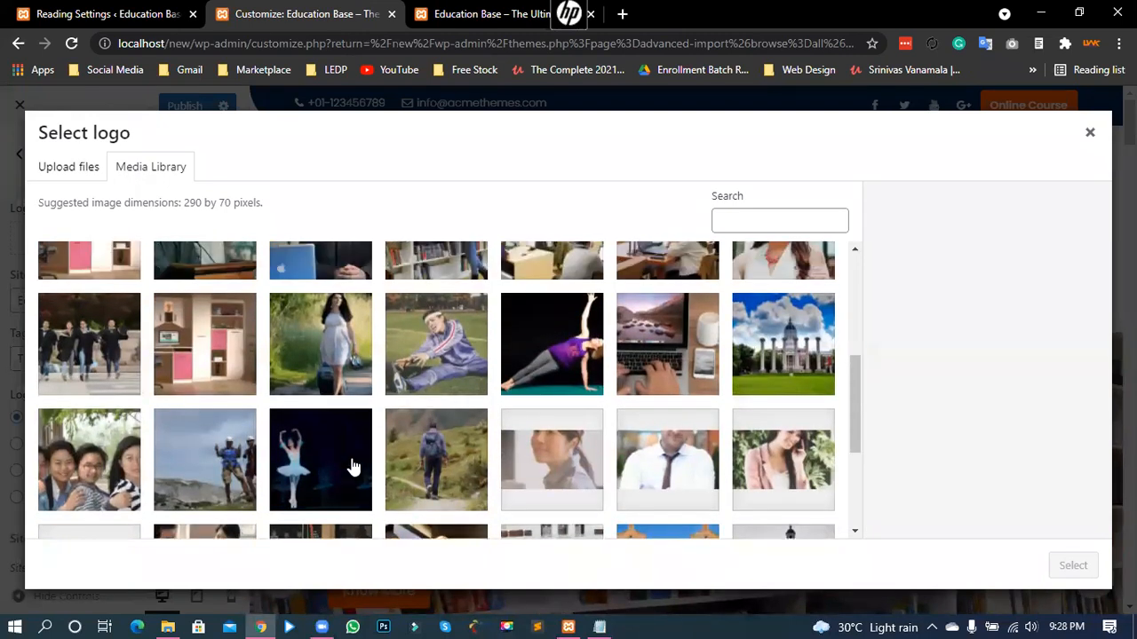
pyautogui.scroll(-2, 353, 466)
pyautogui.scroll(1, 352, 465)
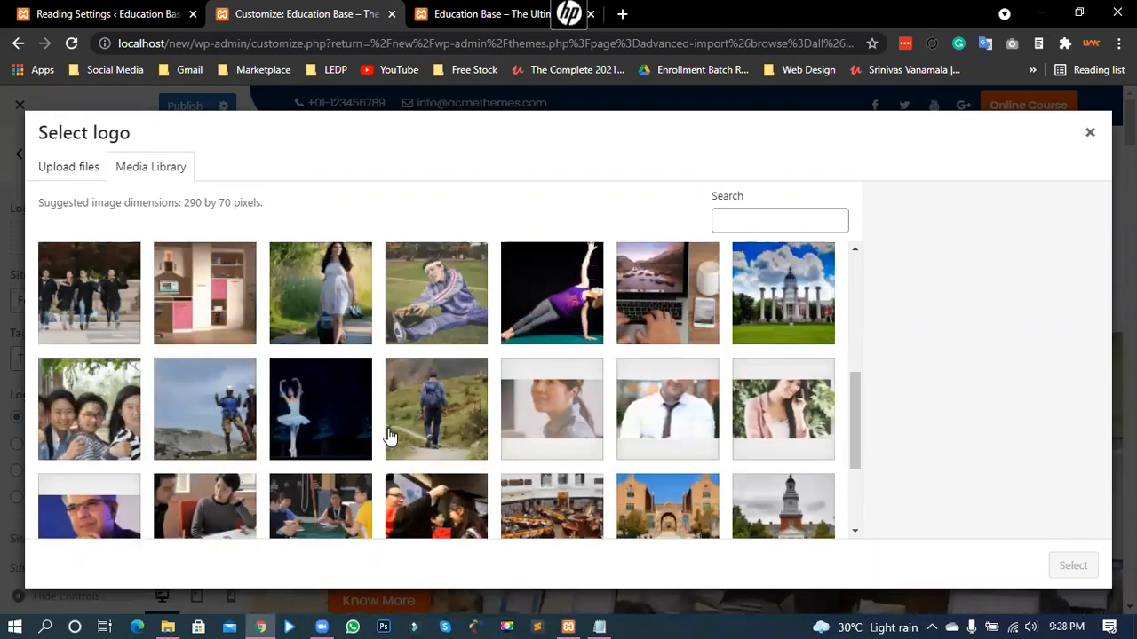
pyautogui.scroll(-2, 390, 435)
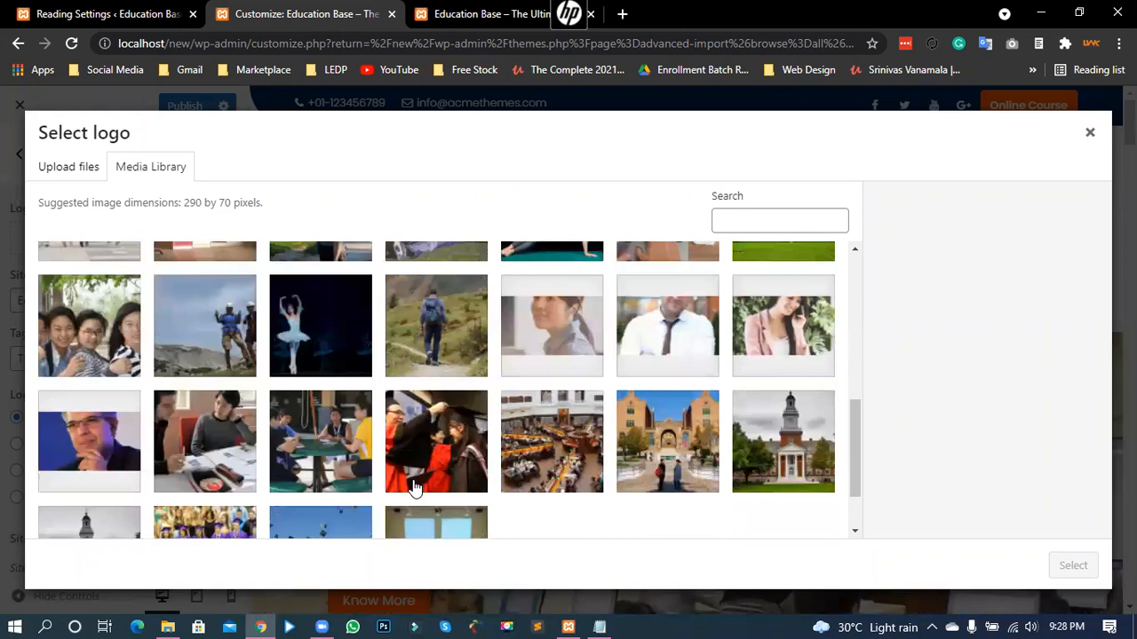
pyautogui.scroll(-1, 414, 489)
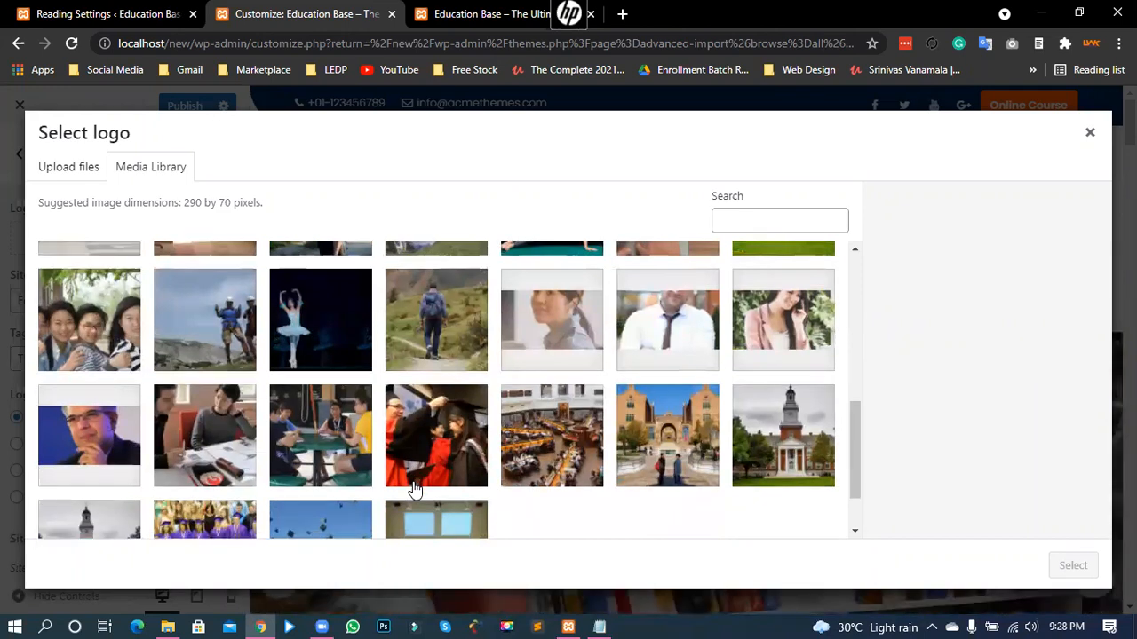
pyautogui.scroll(-2, 414, 488)
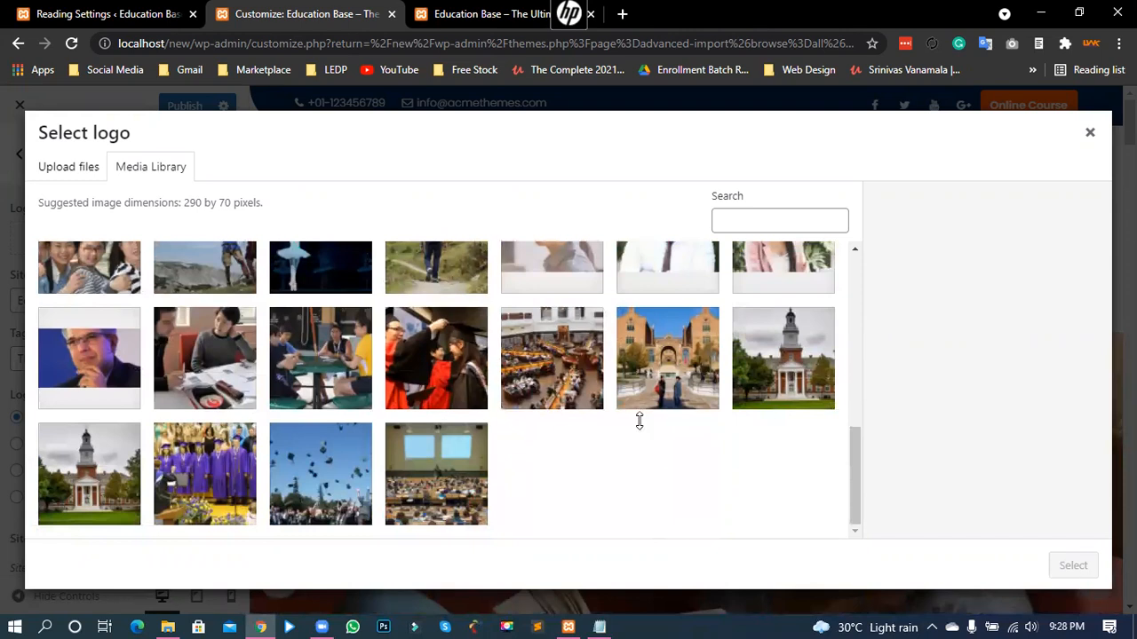
pyautogui.scroll(3, 639, 421)
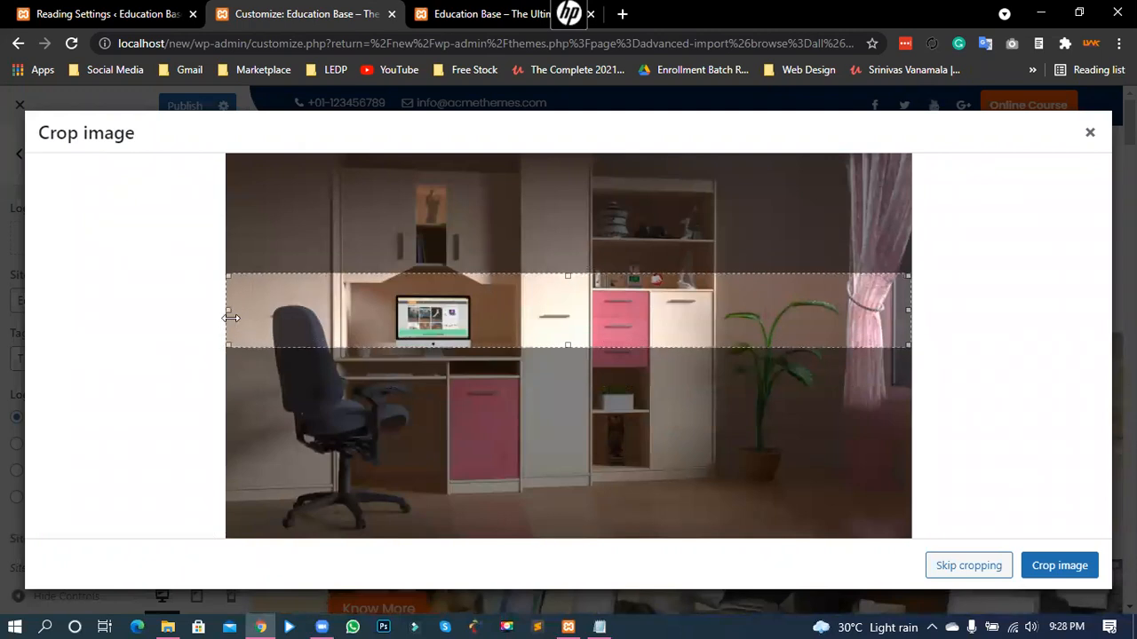
pyautogui.moveTo(231, 318); pyautogui.dragTo(365, 321)
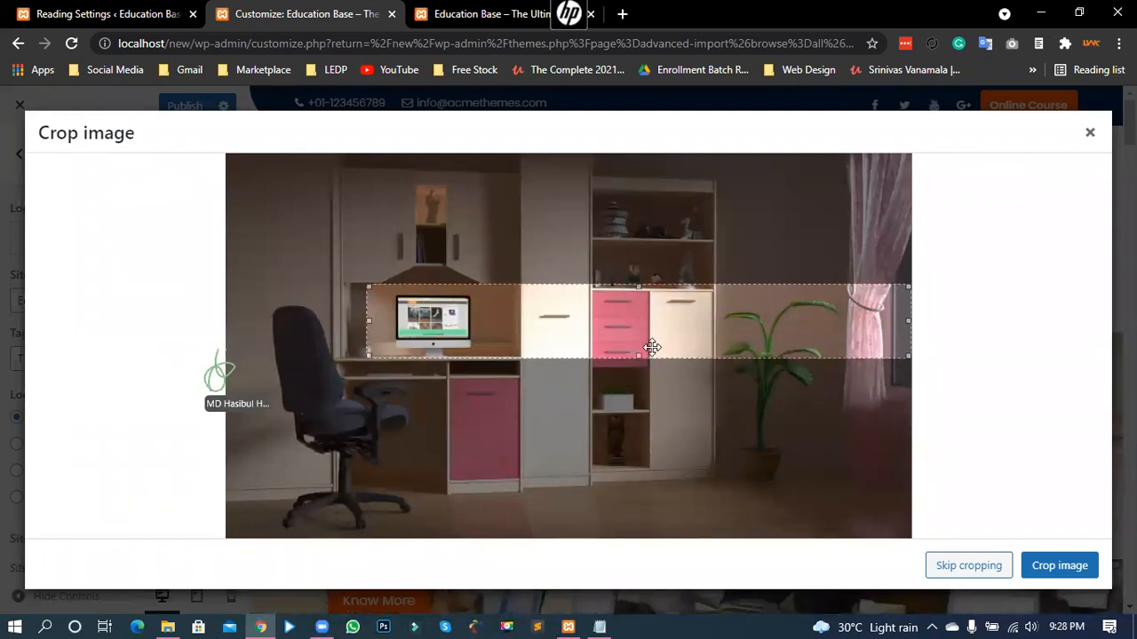
# - Adjust the crop box into a narrow band centred on the computer monitor
pyautogui.moveTo(640, 357); pyautogui.dragTo(639, 341)
pyautogui.moveTo(589, 314); pyautogui.dragTo(545, 325)
pyautogui.moveTo(452, 328)
pyautogui.mouseDown()
pyautogui.moveTo(428, 339)
pyautogui.moveTo(447, 325)
pyautogui.mouseUp()
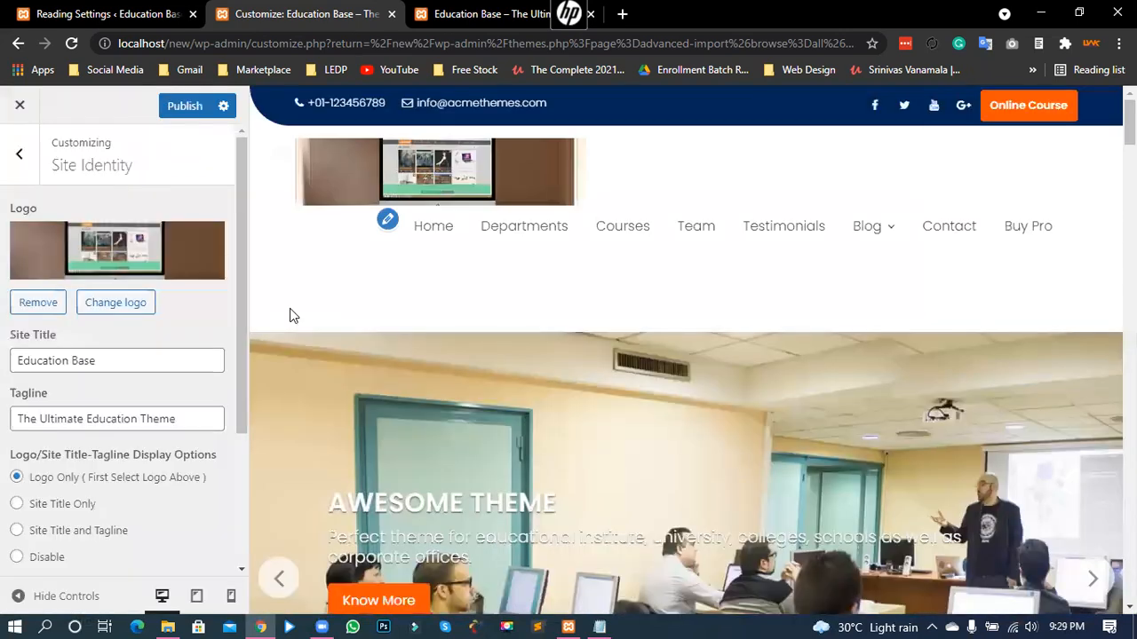
# - Publish the monitor logo and reload the live site to confirm it appears in the header
pyautogui.click(185, 107)
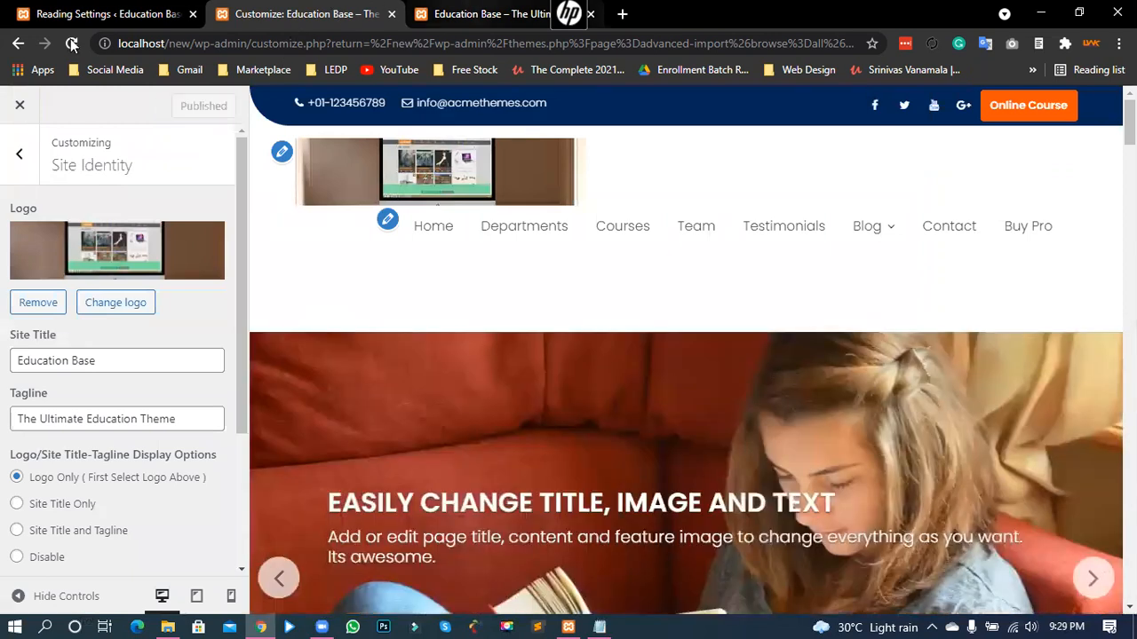
pyautogui.hotkey('ctrl', 'Tab')
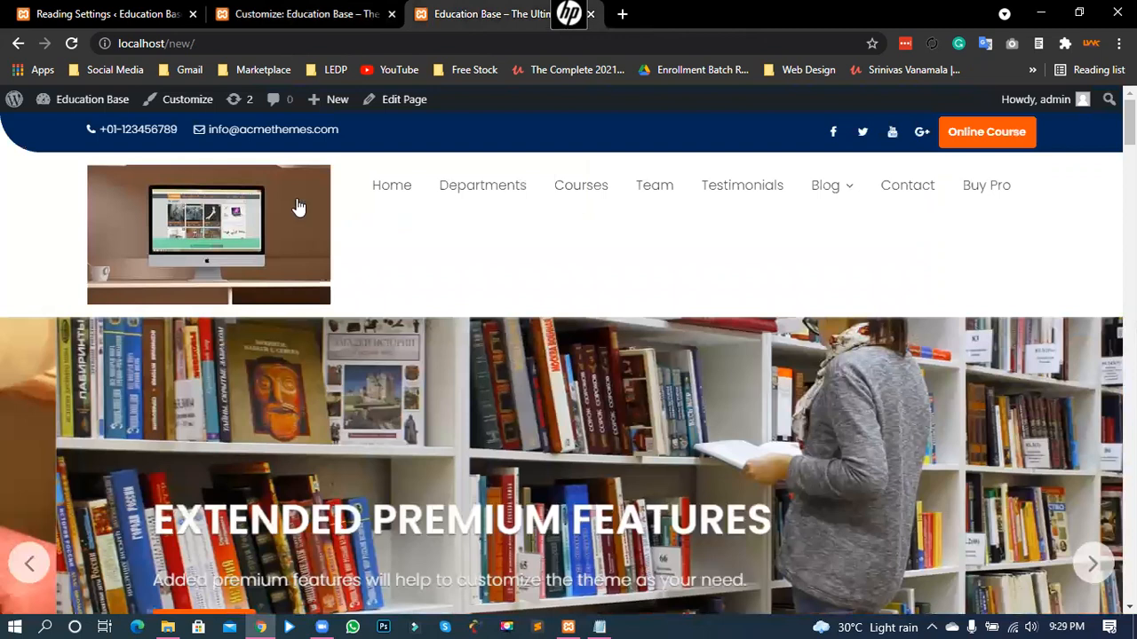
pyautogui.press('F5')
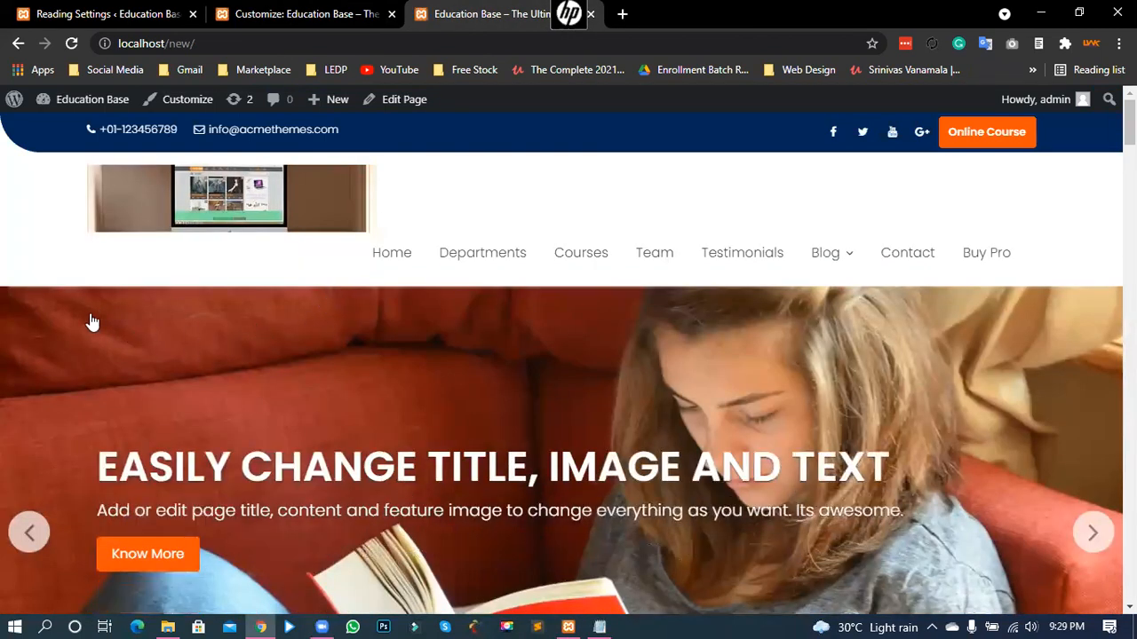
pyautogui.hotkey('ctrl', 'shift', 'Tab')
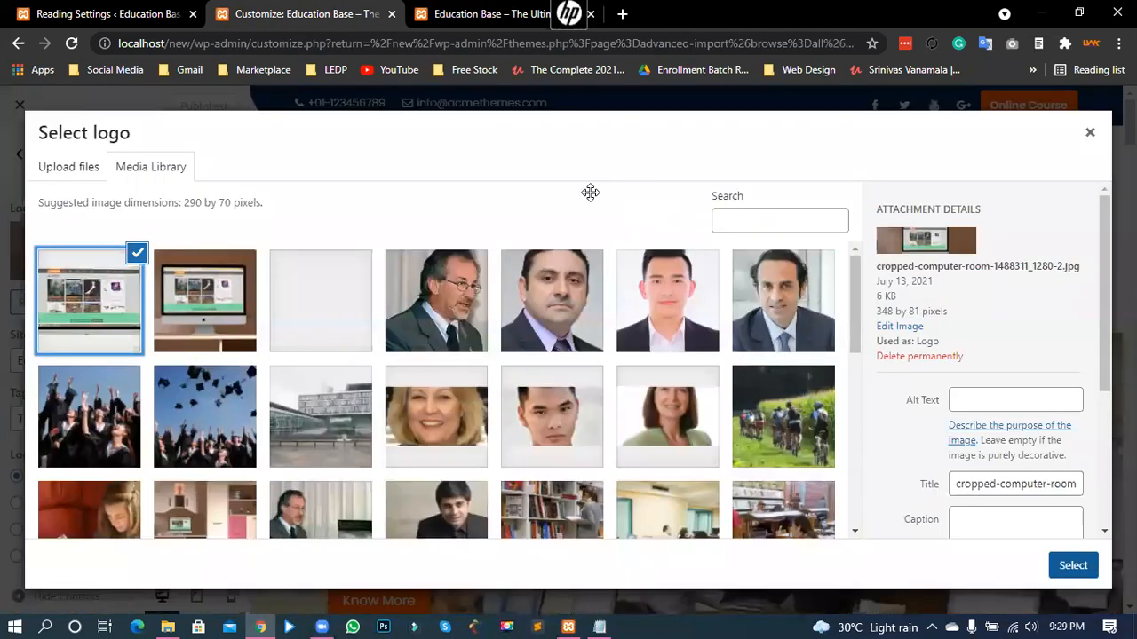
# - Shift the crop over the monitor, apply it, and check the result on the live site
pyautogui.moveTo(591, 193); pyautogui.dragTo(632, 194)
pyautogui.click(1043, 570)
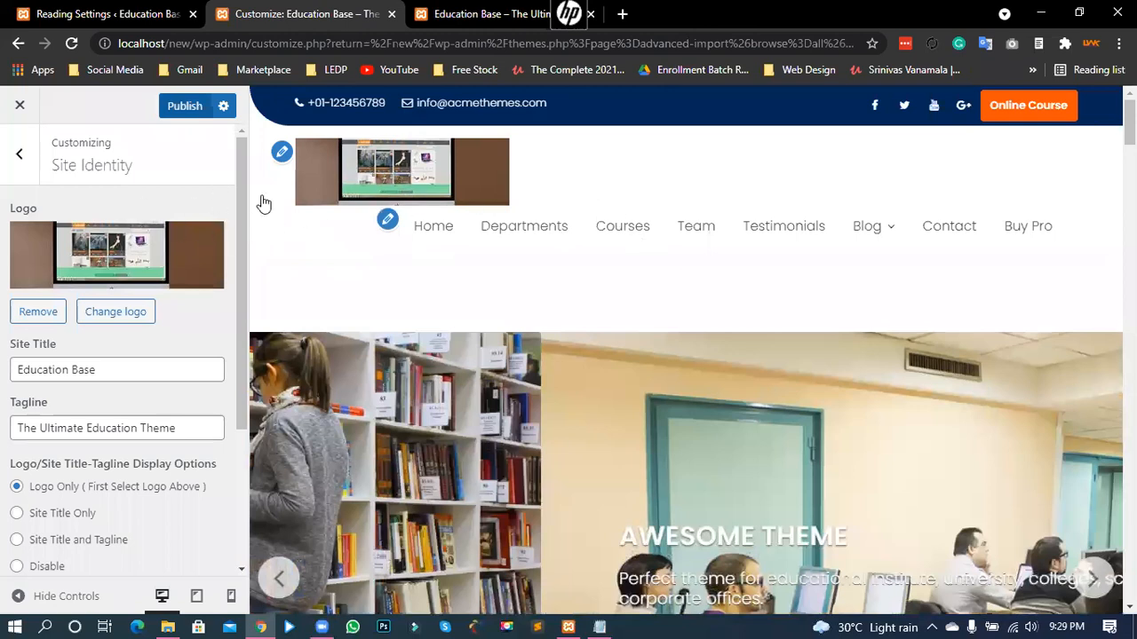
pyautogui.hotkey('ctrl', 'Tab')
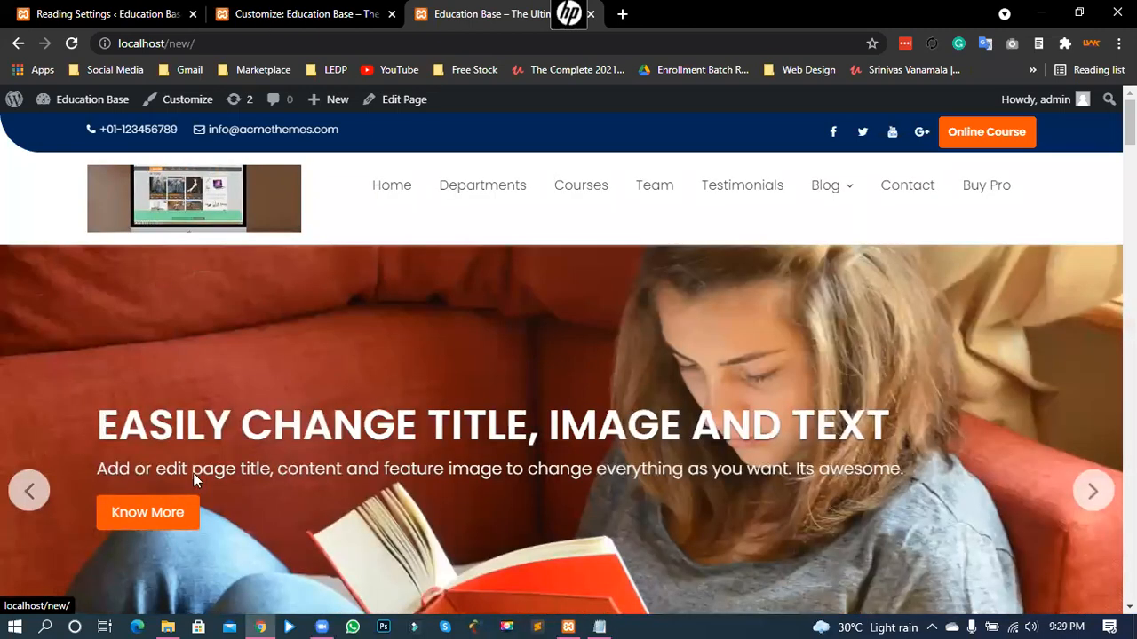
pyautogui.hotkey('ctrl', 'shift', 'Tab')
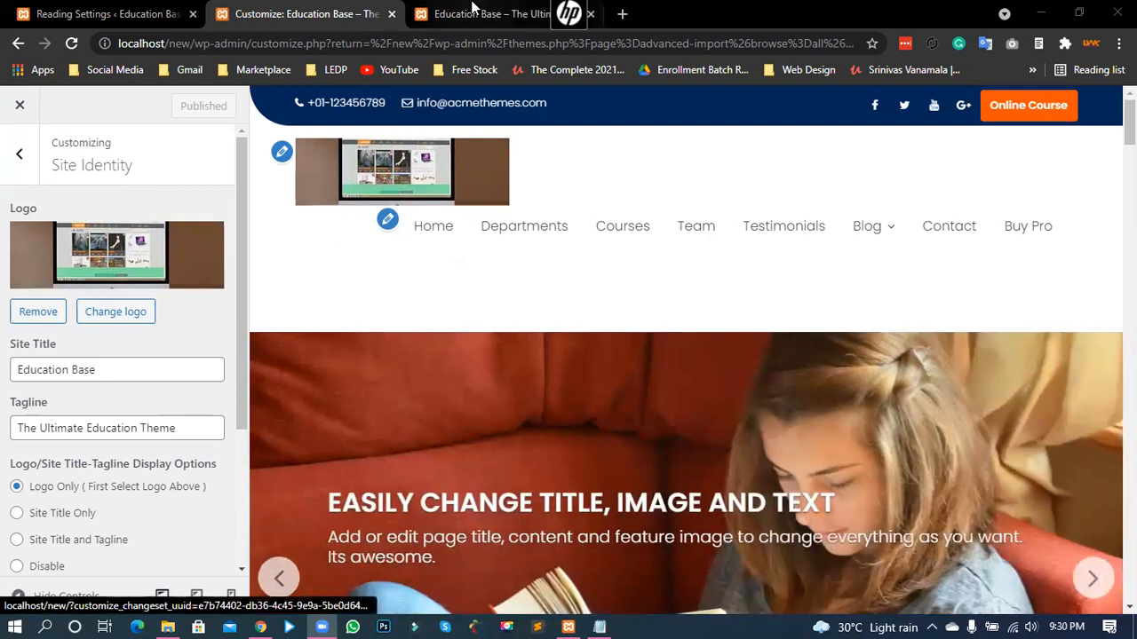
# - Recheck the live site, then go back from Site Identity to the main Customizer sections
pyautogui.hotkey('ctrl', 'Tab')
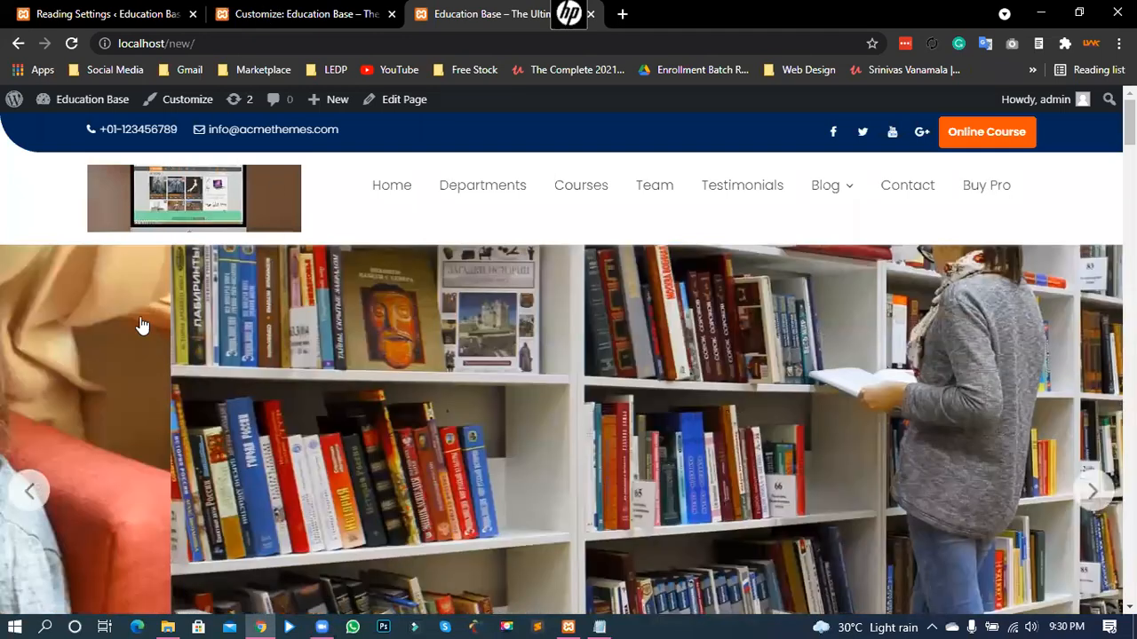
pyautogui.hotkey('ctrl', 'shift', 'Tab')
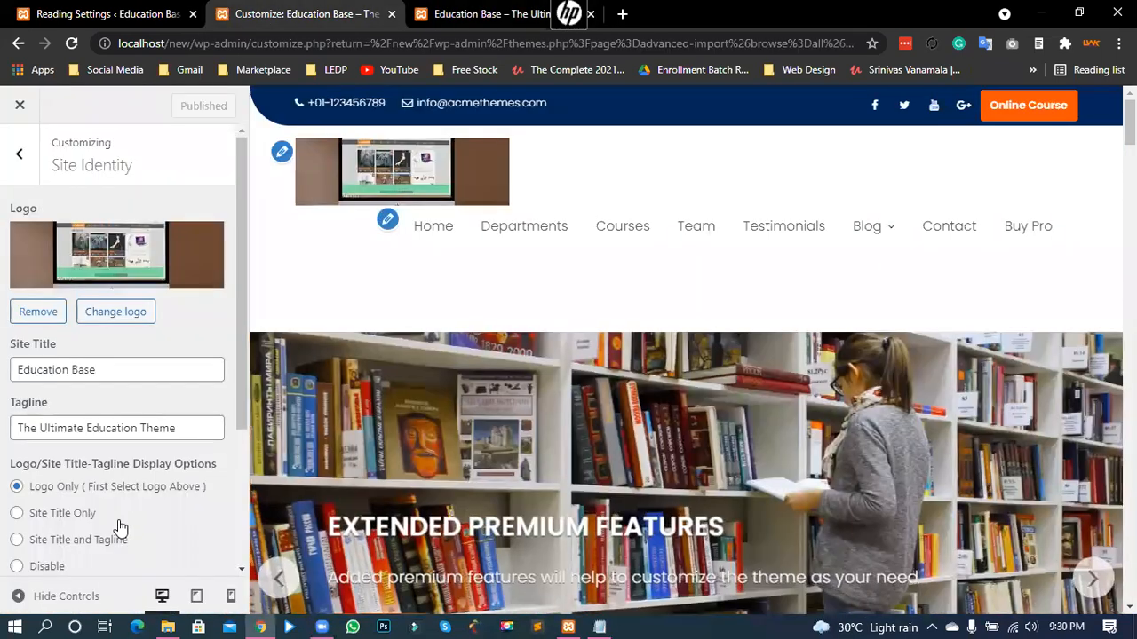
pyautogui.scroll(-2, 204, 491)
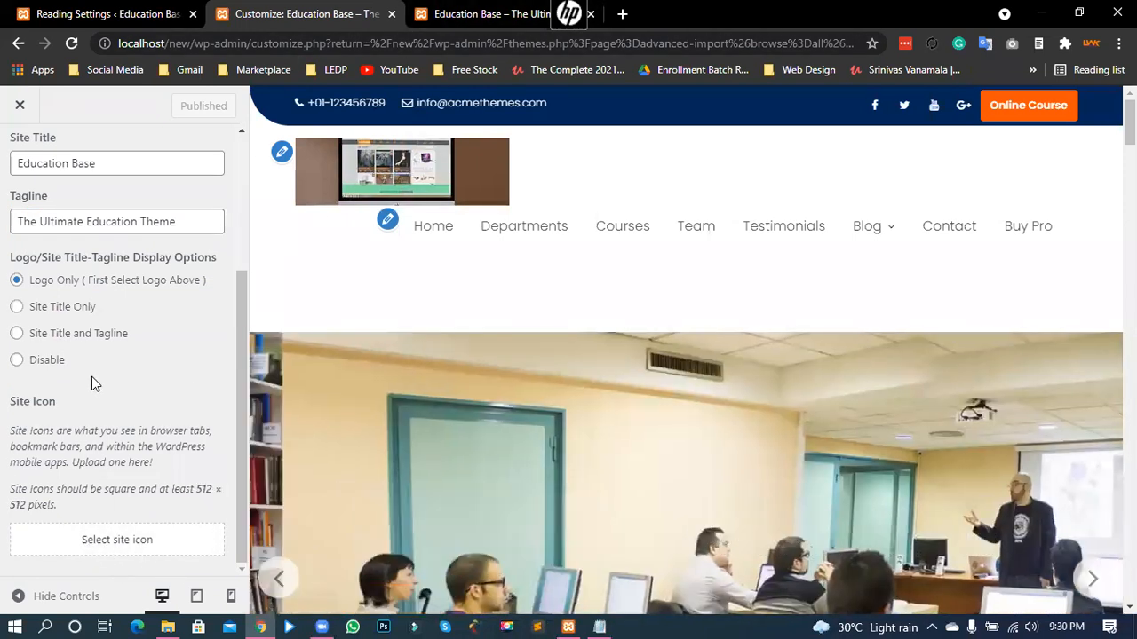
pyautogui.press('Escape')
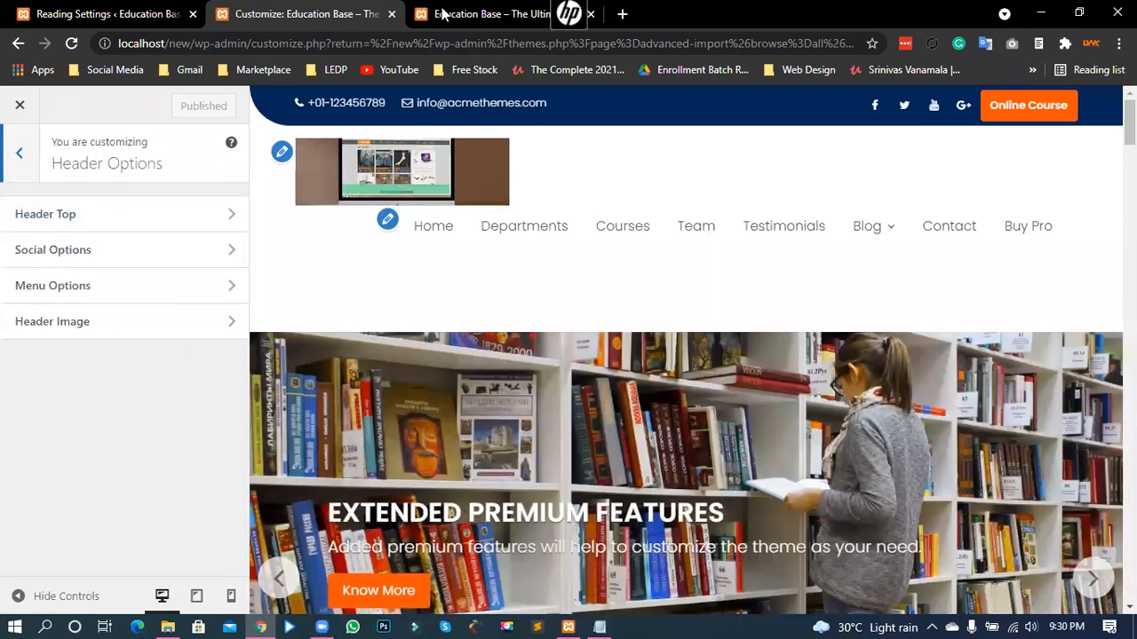
# - Review the phone number in the live site's header, then return to Header Options
pyautogui.click(475, 15)
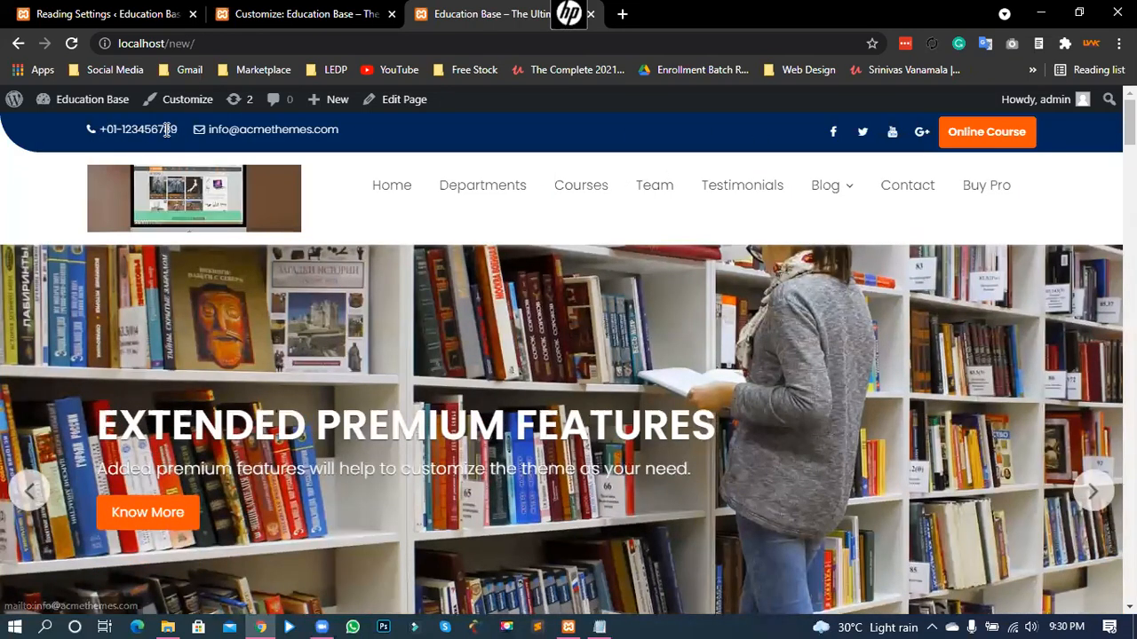
pyautogui.moveTo(113, 133); pyautogui.dragTo(39, 175)
pyautogui.click(457, 127)
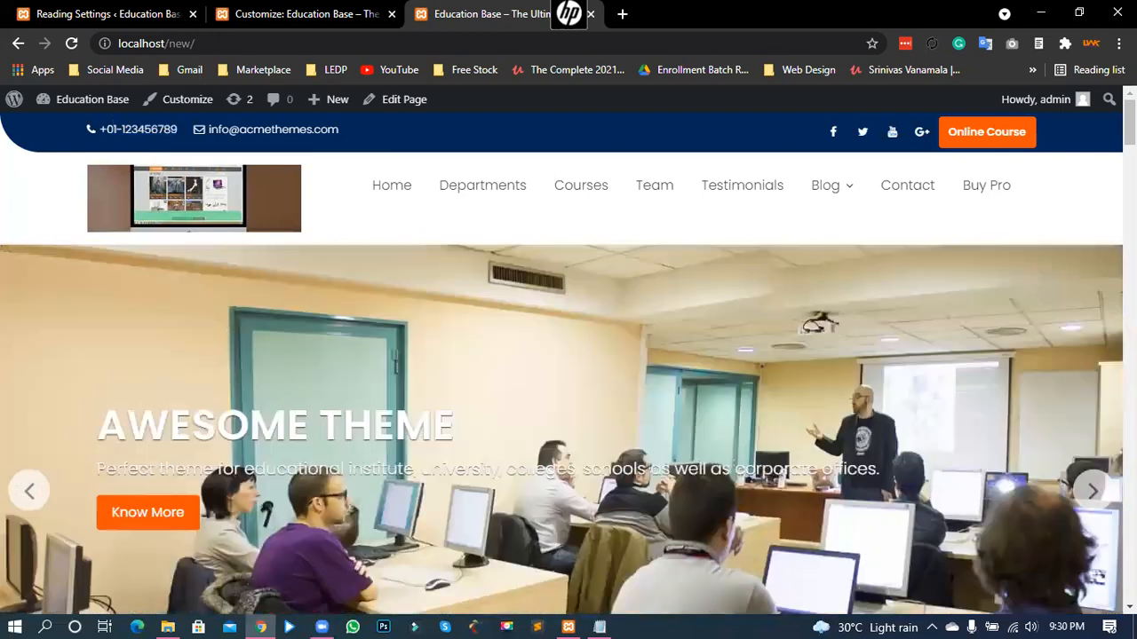
pyautogui.scroll(-2, 699, 406)
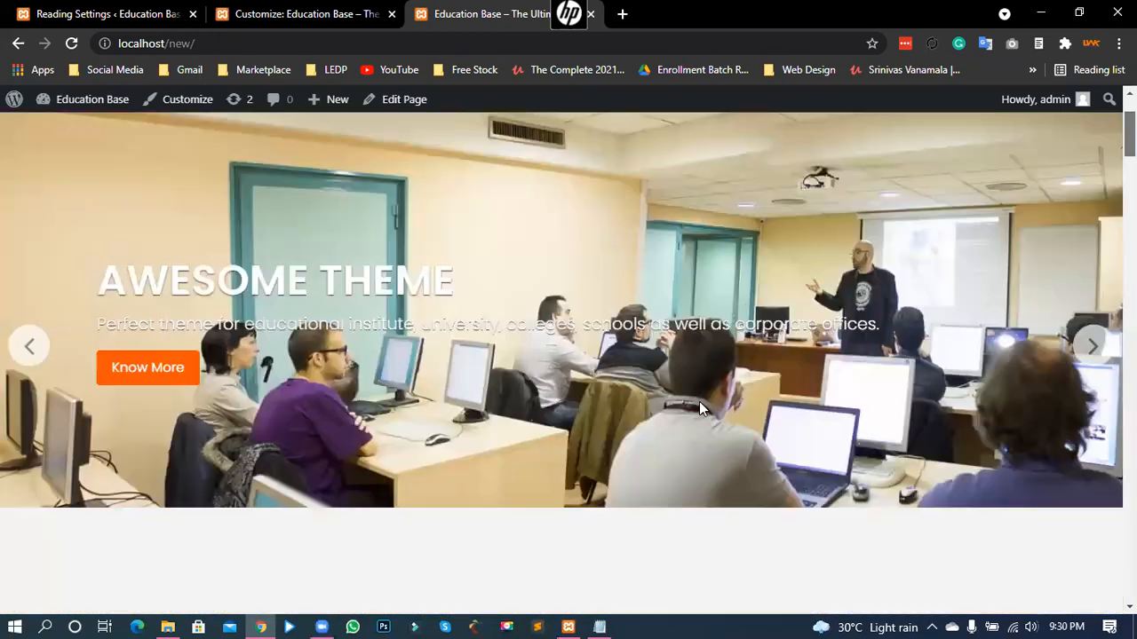
pyautogui.scroll(-2, 306, 364)
pyautogui.scroll(-10, 246, 581)
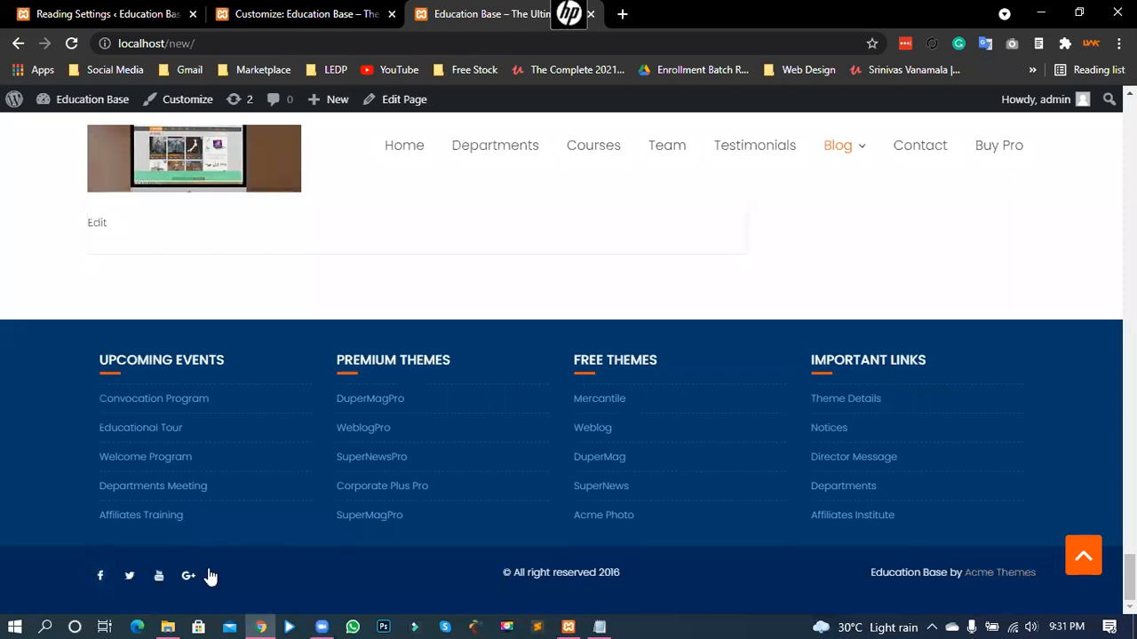
pyautogui.click(1083, 556)
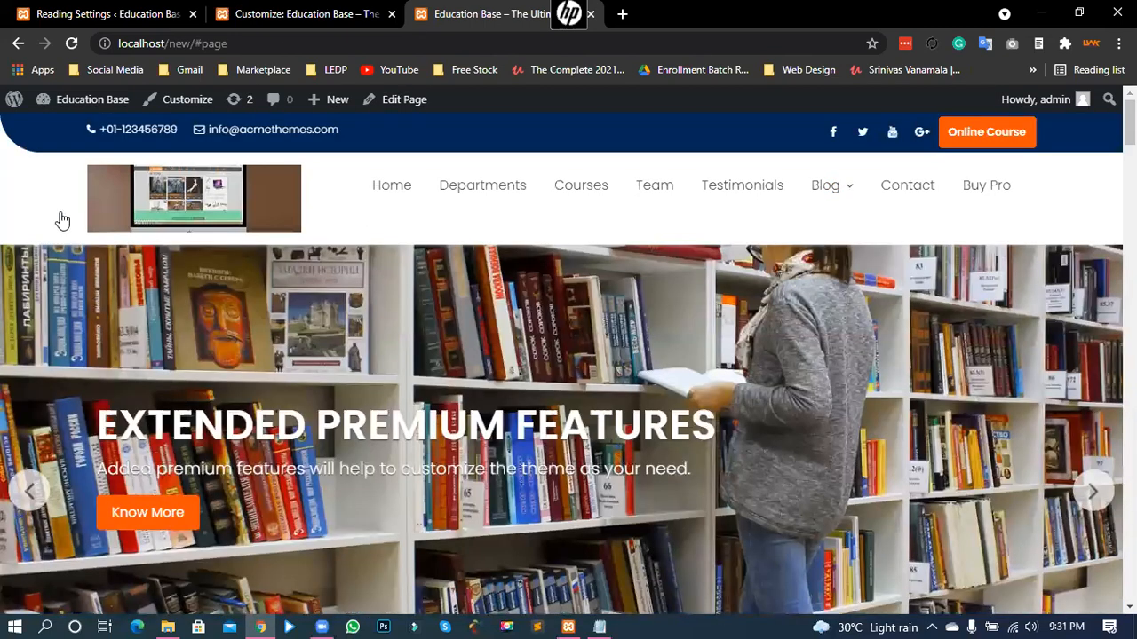
pyautogui.hotkey('ctrl', 'shift', 'Tab')
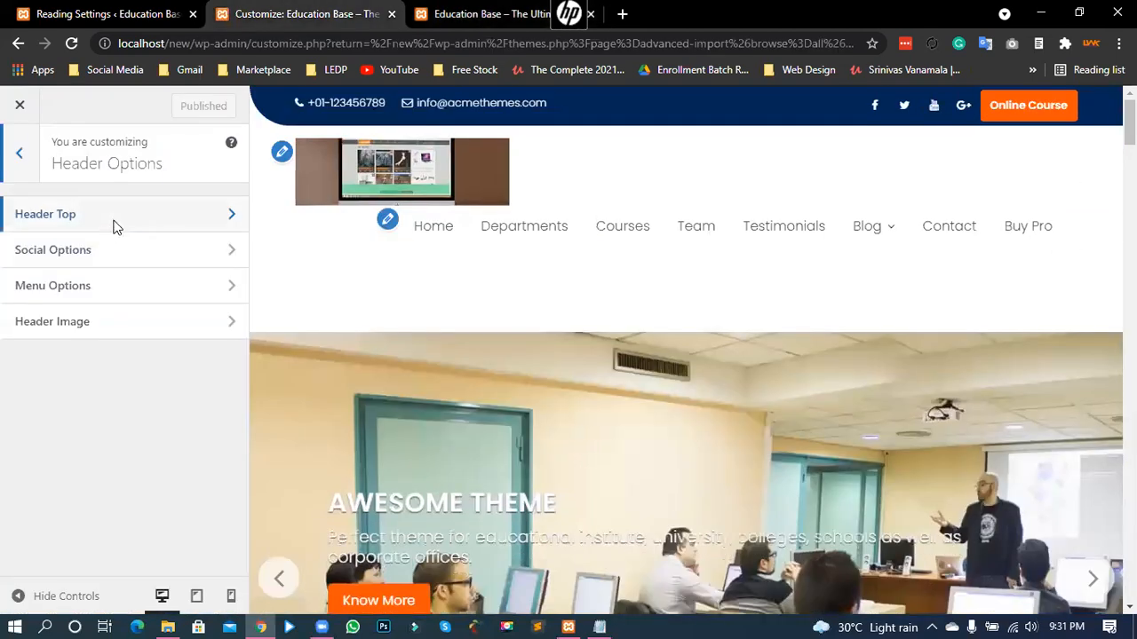
# - In Header Top, switch the Design Option to Normal, then back to Left Curve
pyautogui.click(16, 220)
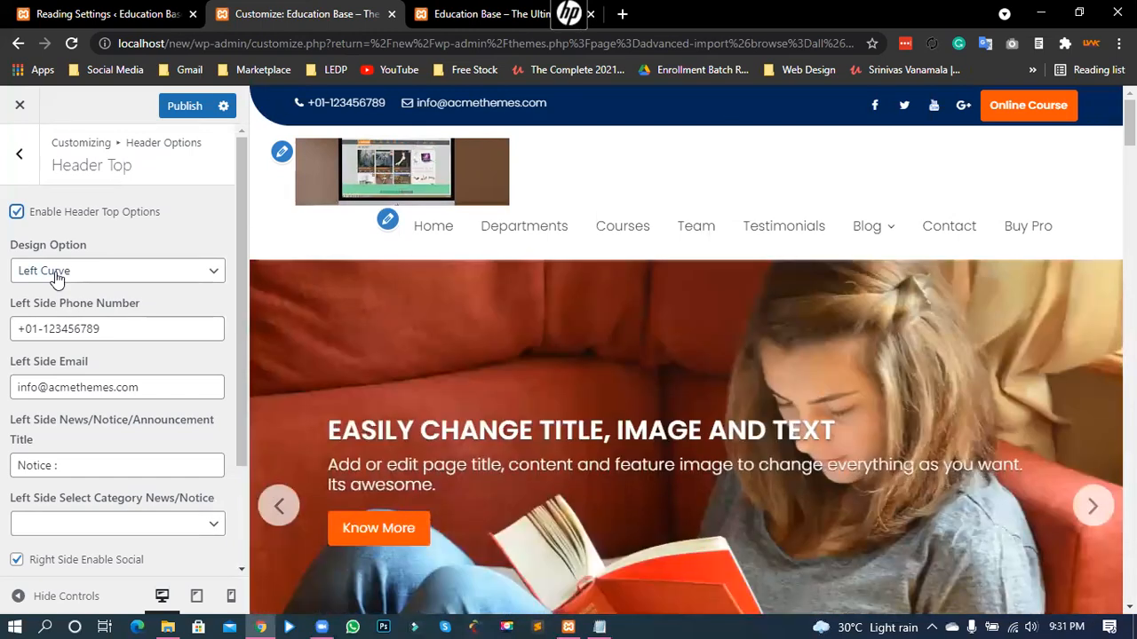
pyautogui.click(53, 277)
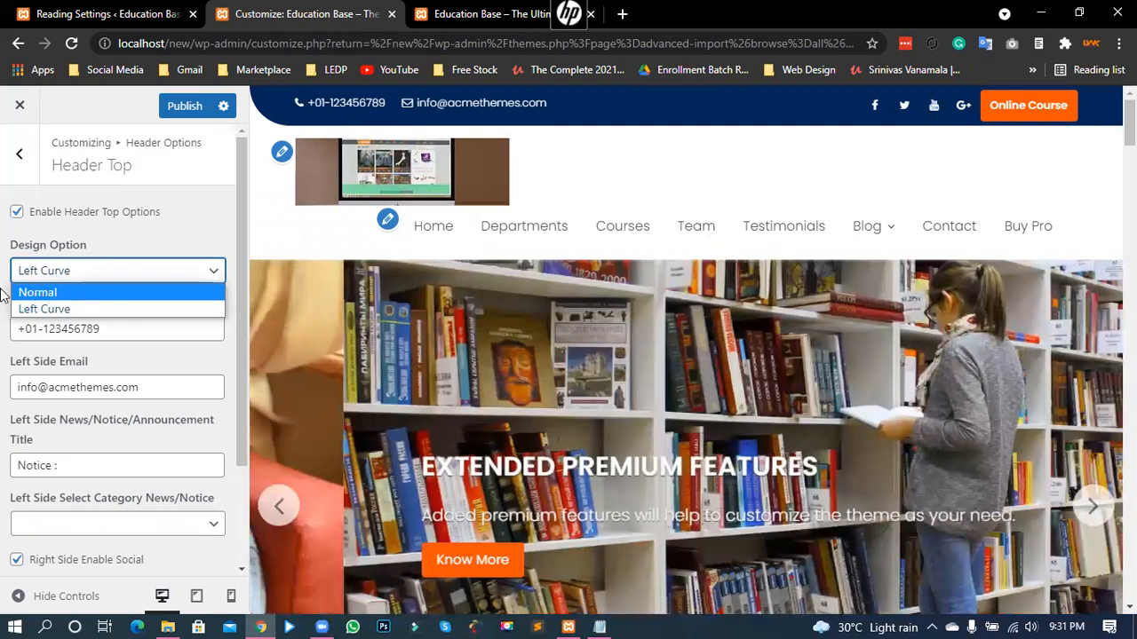
pyautogui.press('Return')
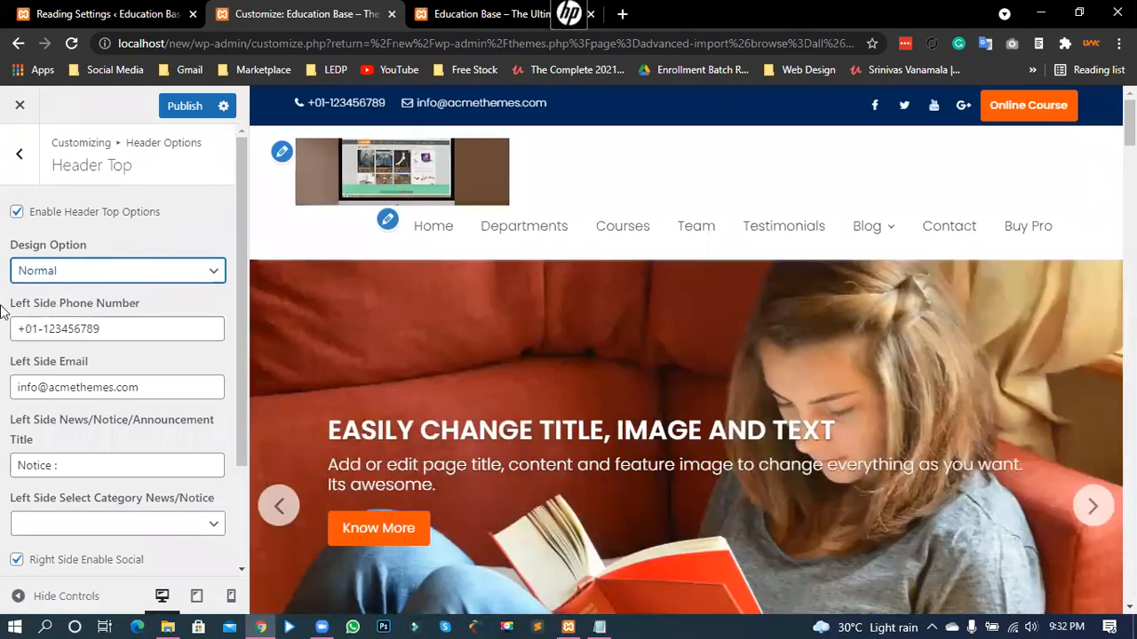
pyautogui.click(36, 271)
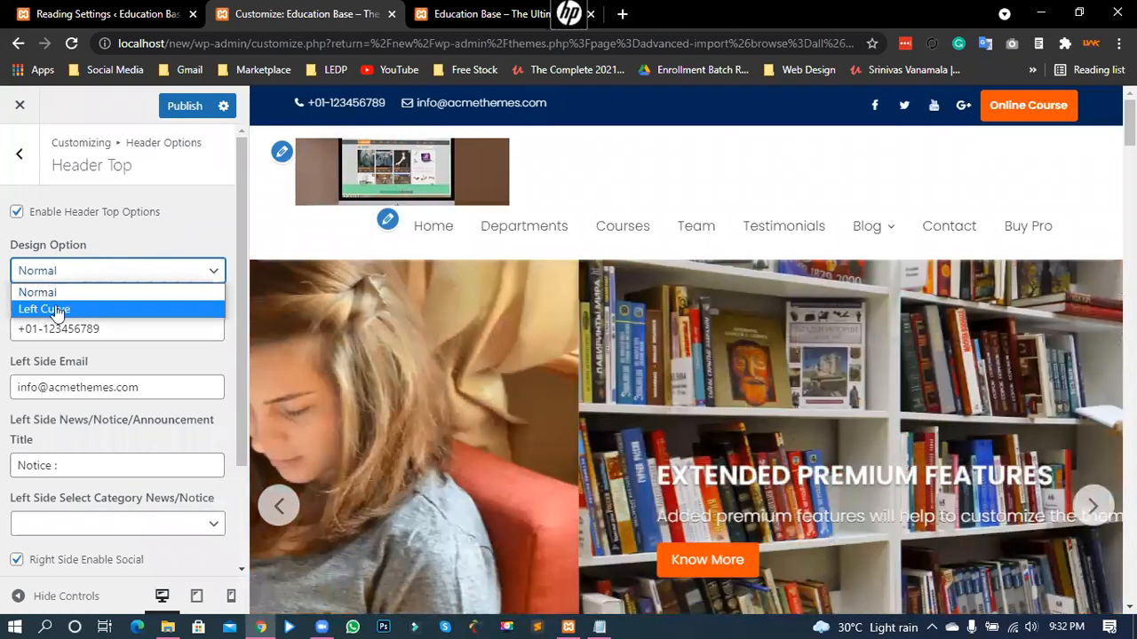
pyautogui.click(56, 311)
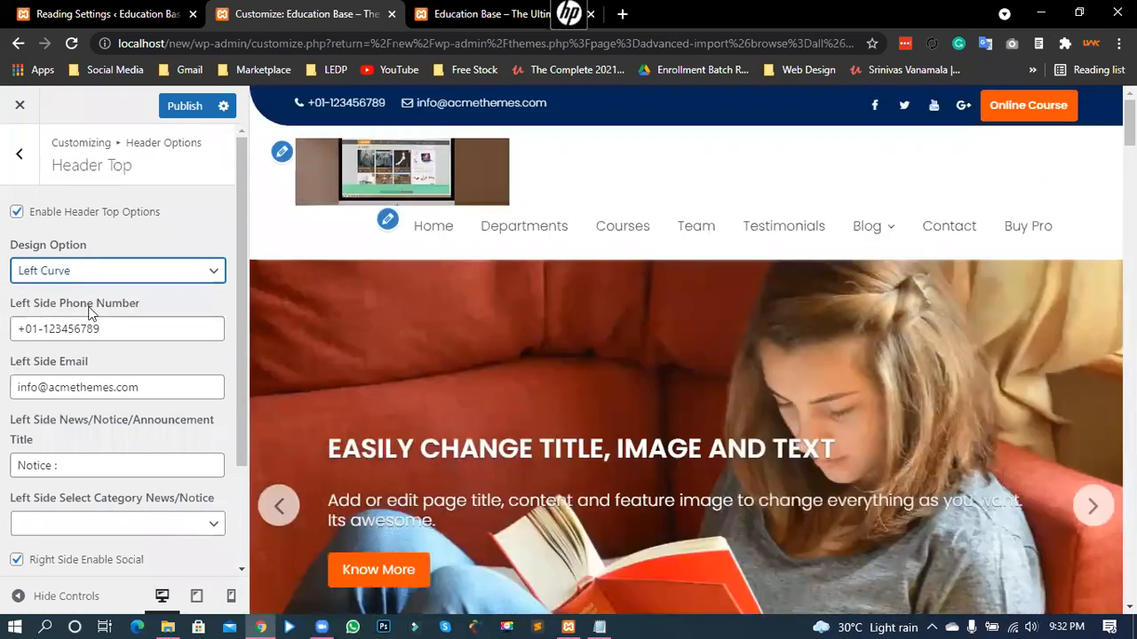
pyautogui.doubleClick(332, 102)
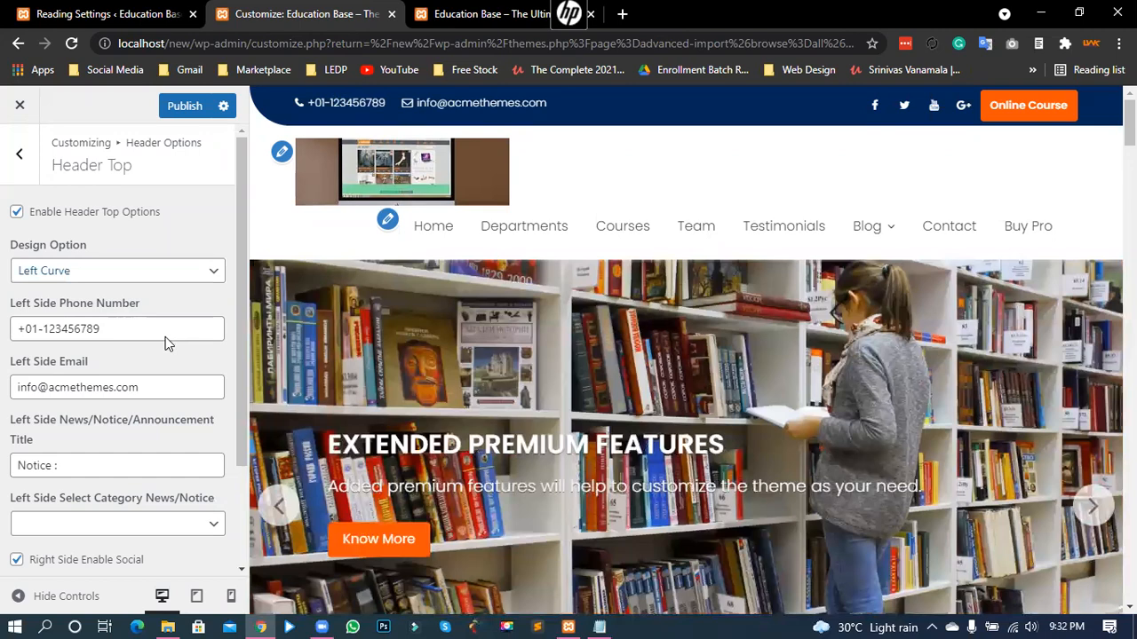
# - Replace the Left Side Phone Number with the new contact number
pyautogui.doubleClick(165, 338)
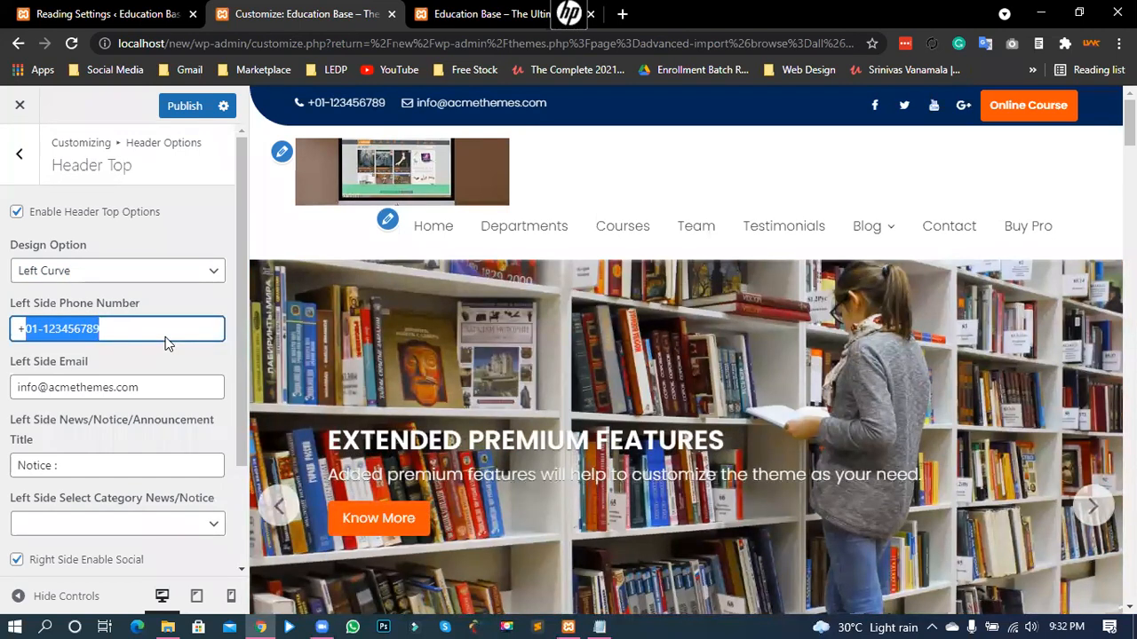
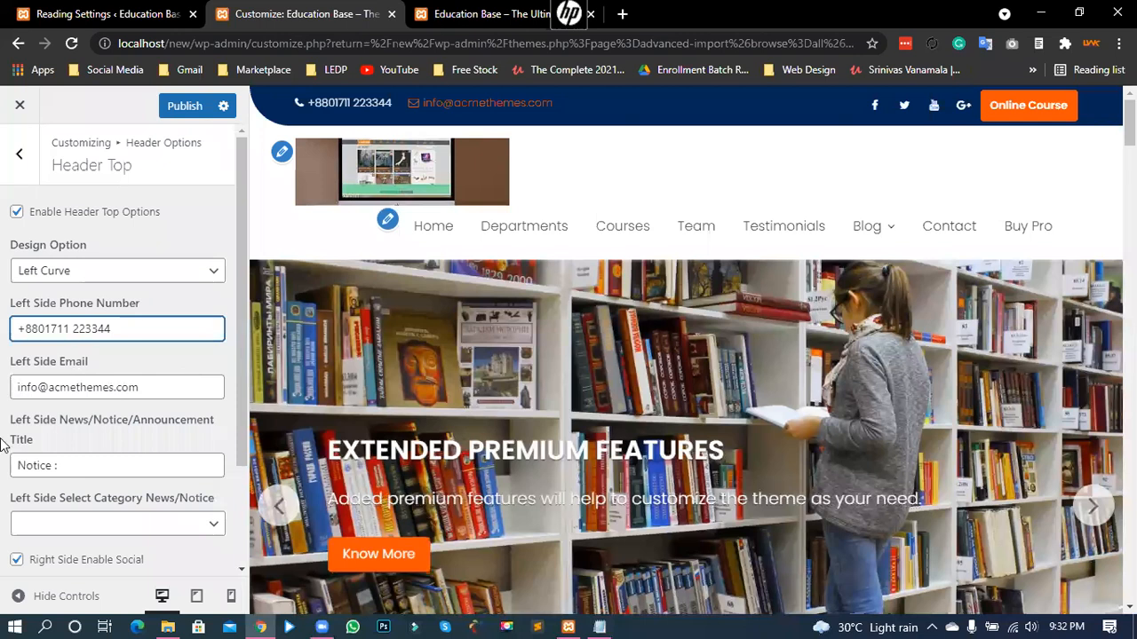
pyautogui.click(71, 391)
pyautogui.scroll(-1, 36, 360)
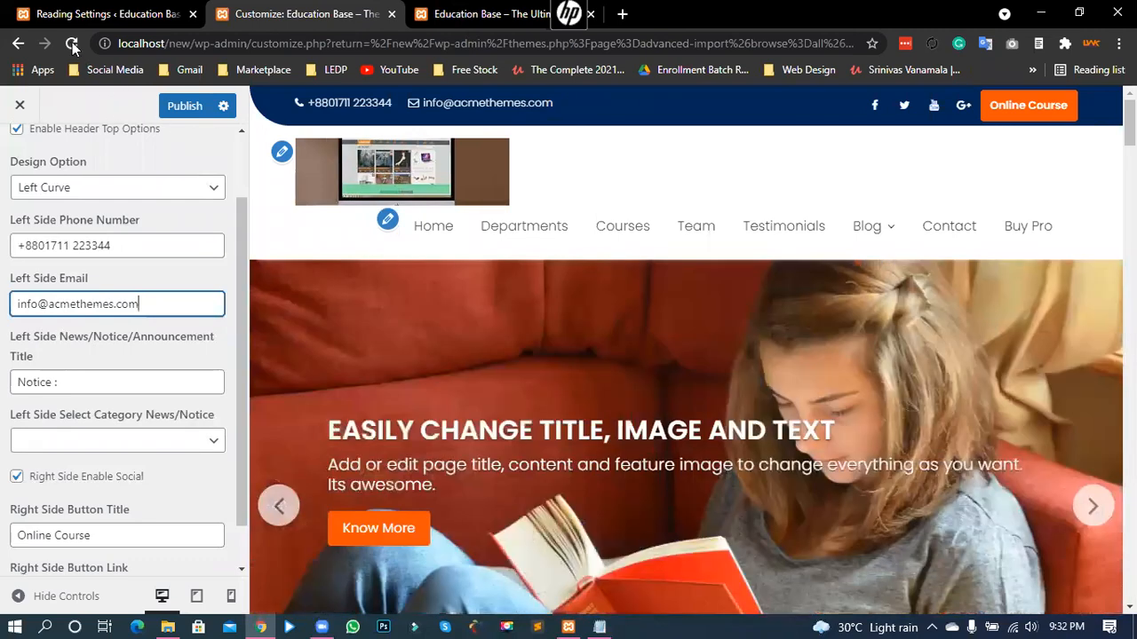
# - Edit the News/Notice/Announcement Title to read 'Notice:' with no space before the colon
pyautogui.click(484, 14)
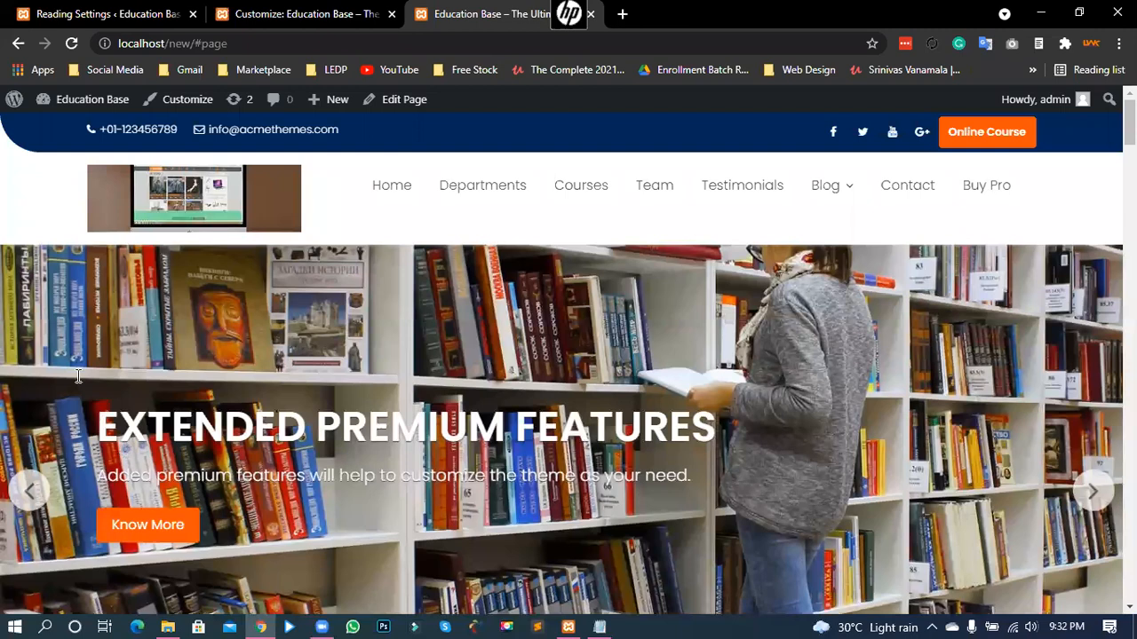
pyautogui.hotkey('ctrl', 'shift', 'Tab')
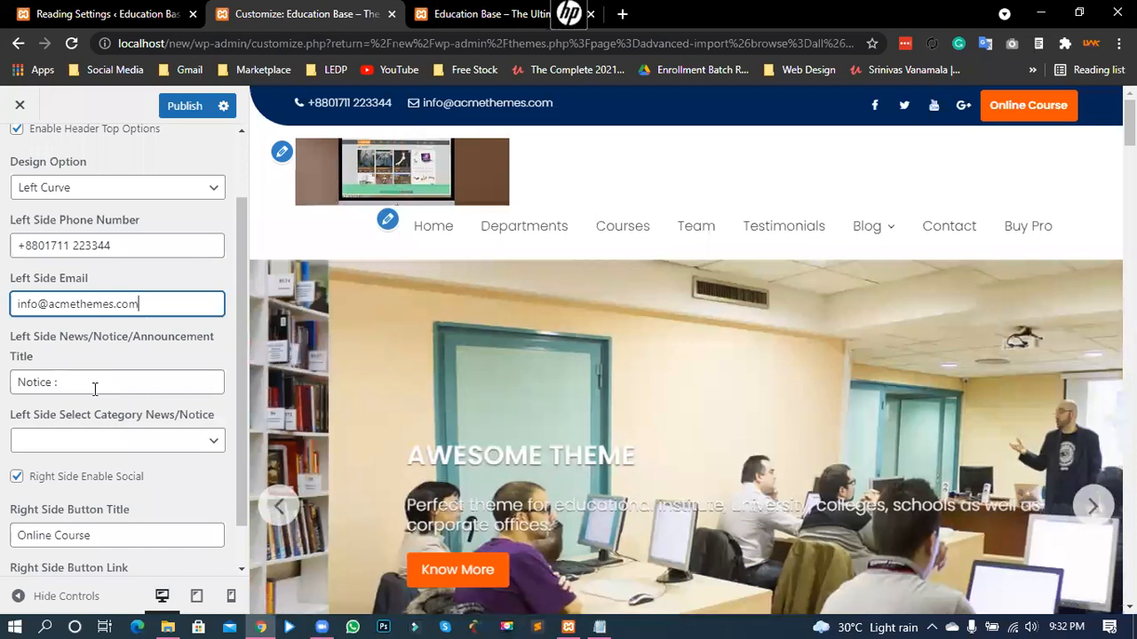
pyautogui.click(95, 389)
pyautogui.press('BackSpace')
pyautogui.press('BackSpace')
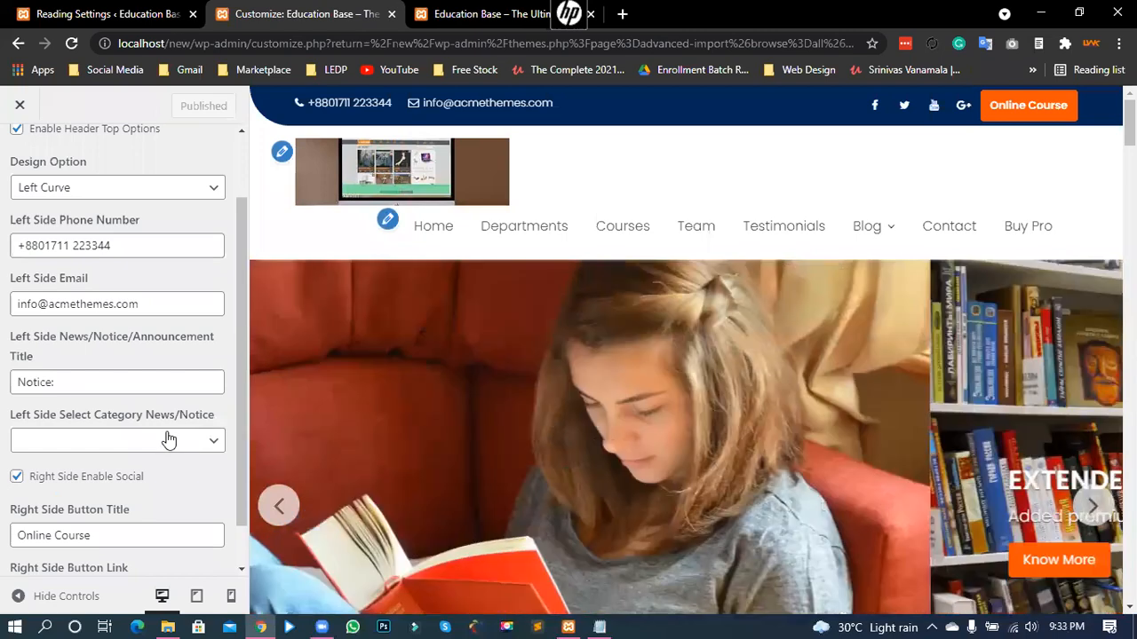
pyautogui.click(45, 408)
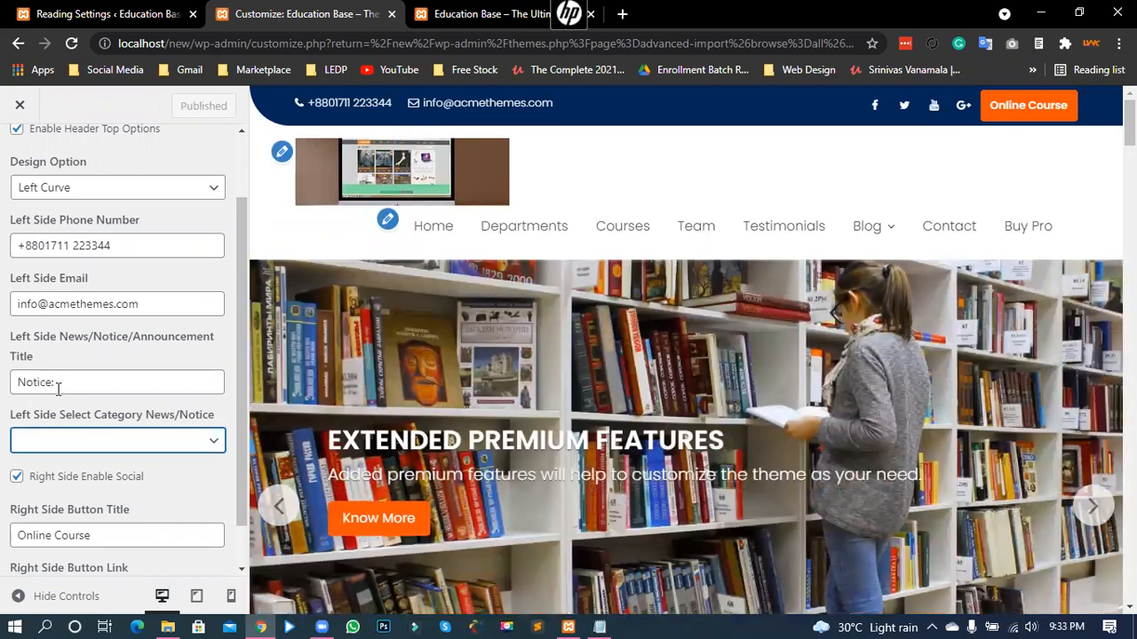
pyautogui.hotkey('shift', 'Tab')
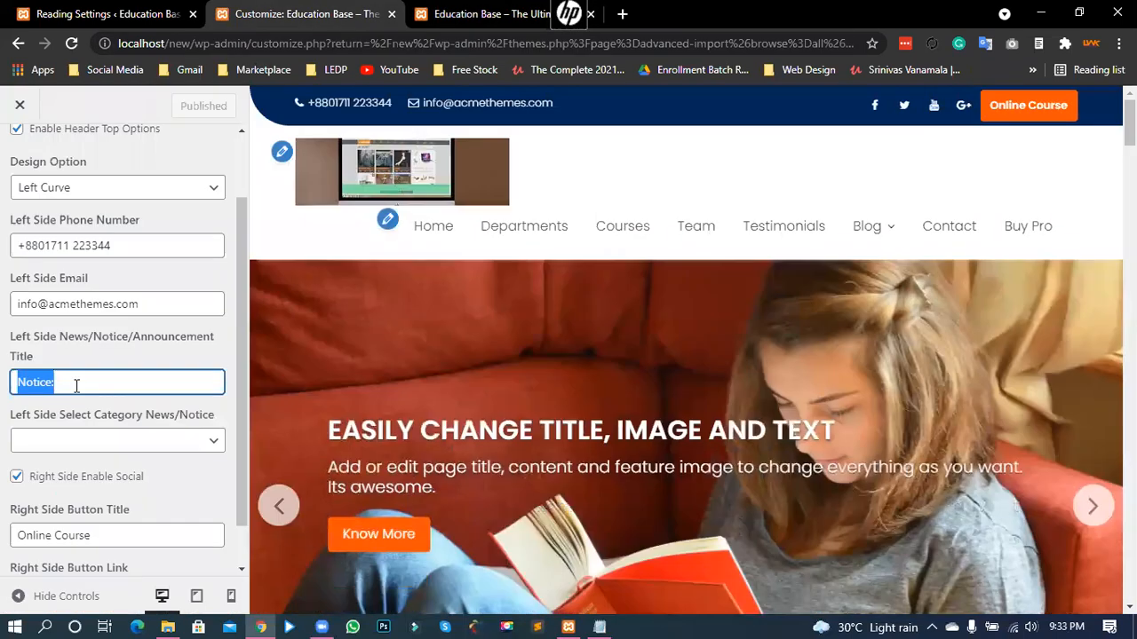
pyautogui.click(65, 418)
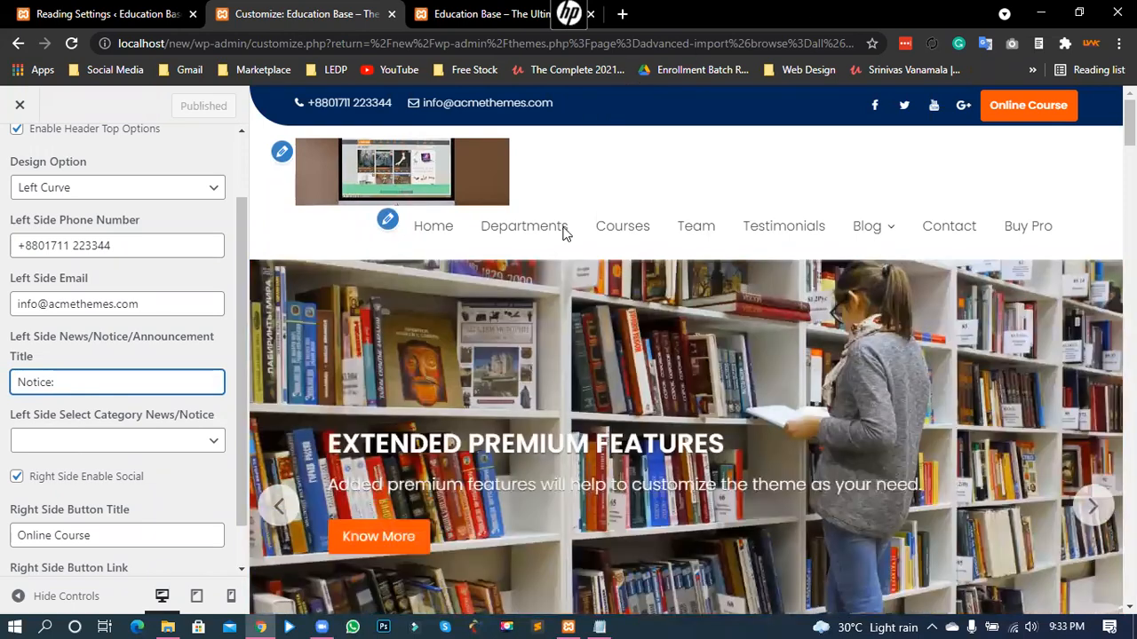
pyautogui.press('BackSpace')
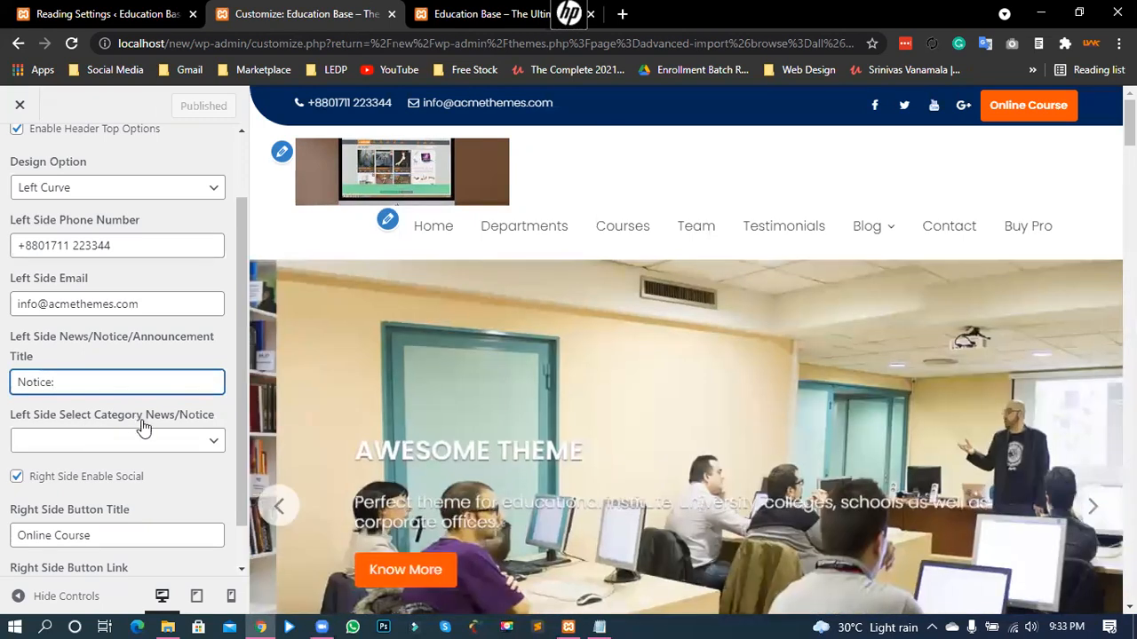
pyautogui.moveTo(90, 415); pyautogui.dragTo(14, 416)
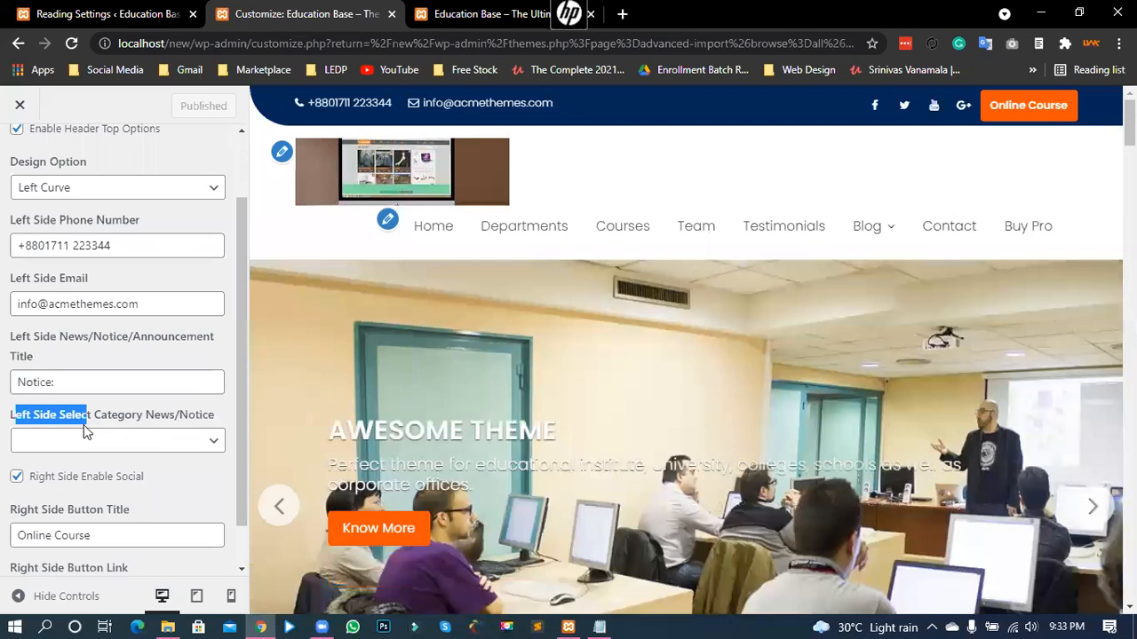
pyautogui.moveTo(195, 429); pyautogui.dragTo(213, 431)
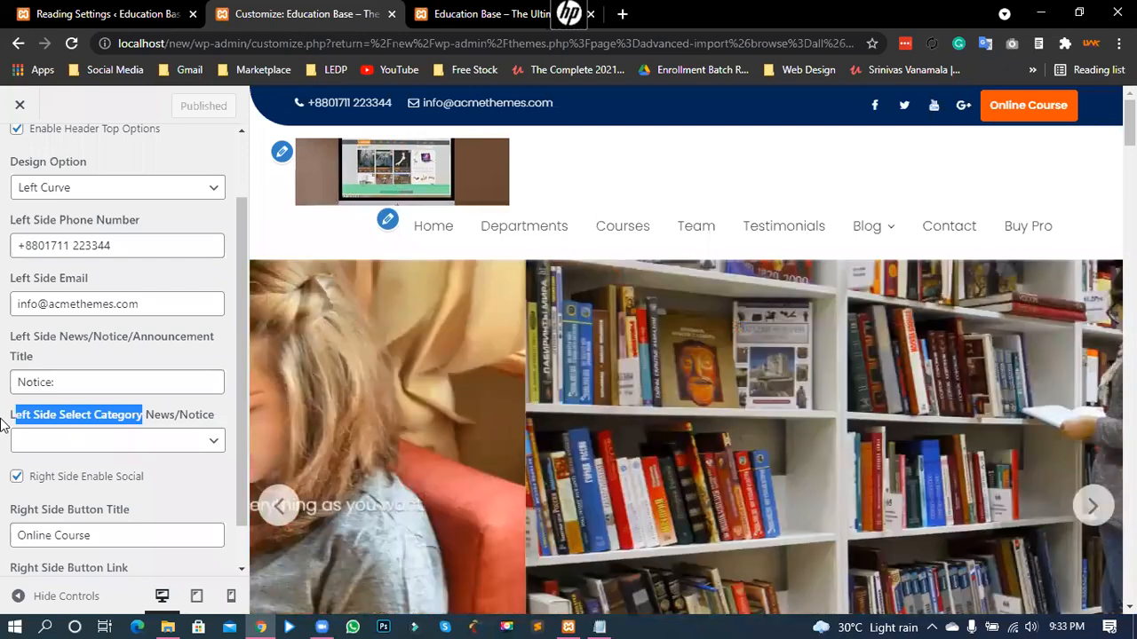
# - Expand the Left Side Select Category News/Notice dropdown to show the Select and Notice options
pyautogui.click(3, 425)
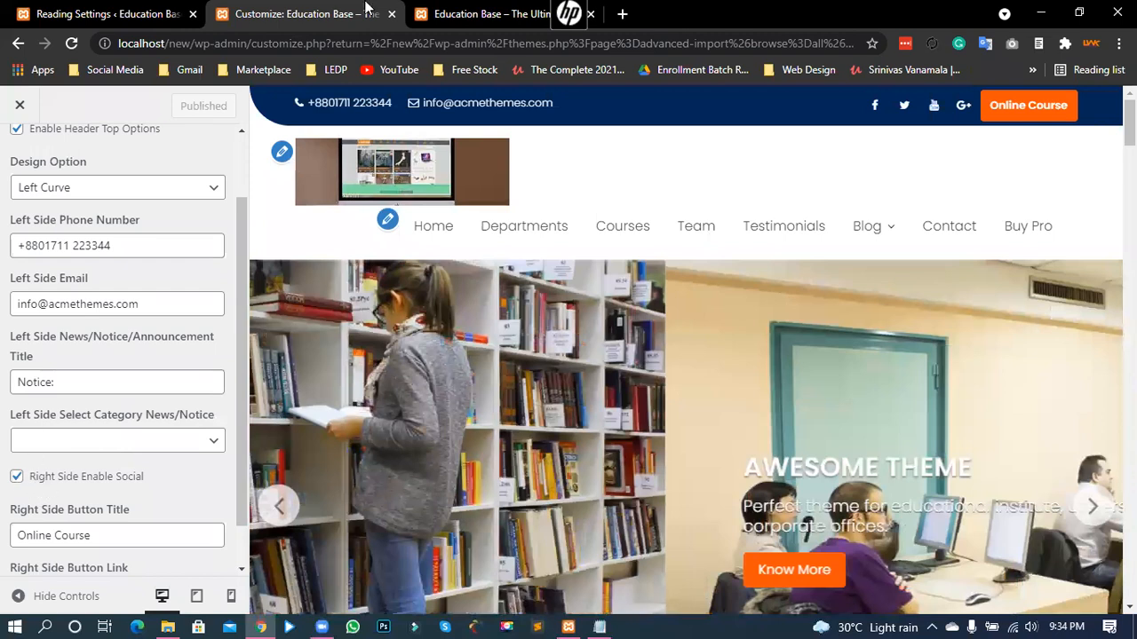
pyautogui.click(151, 439)
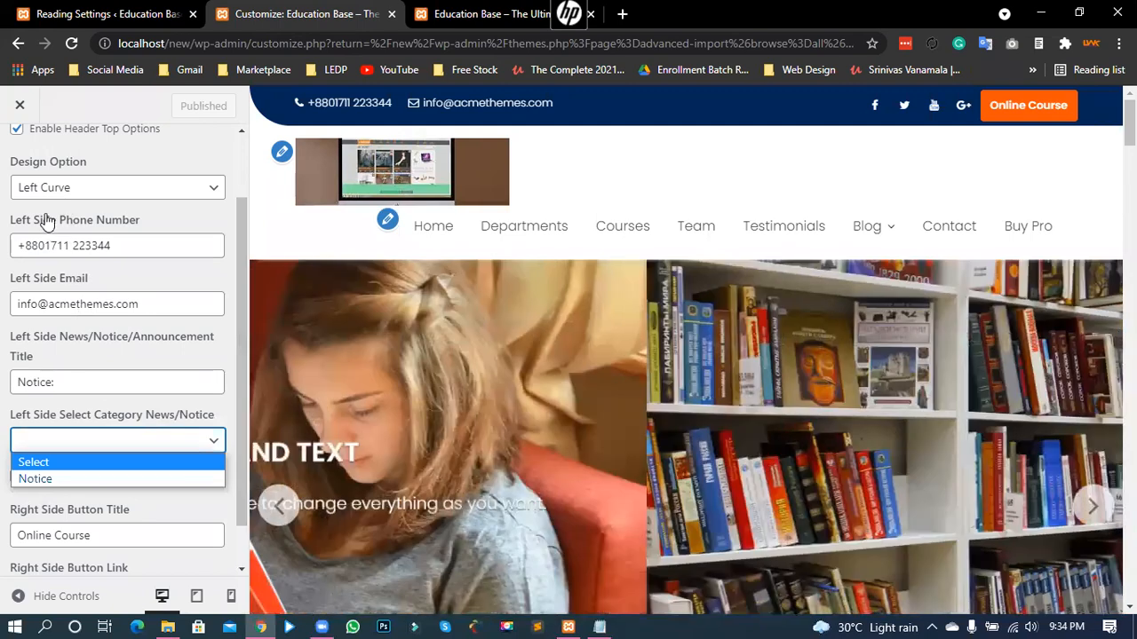
# - Check the Posts > Categories page in the admin tab, confirming the Notice category holds 3 posts
pyautogui.click(108, 14)
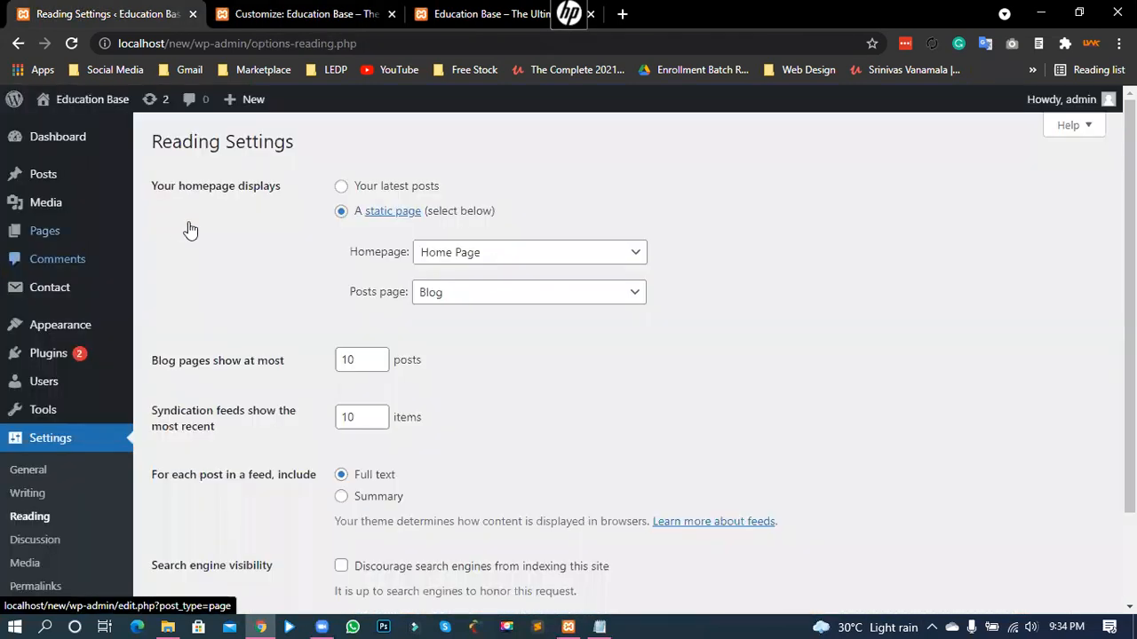
pyautogui.moveTo(43, 174)
pyautogui.click(193, 227)
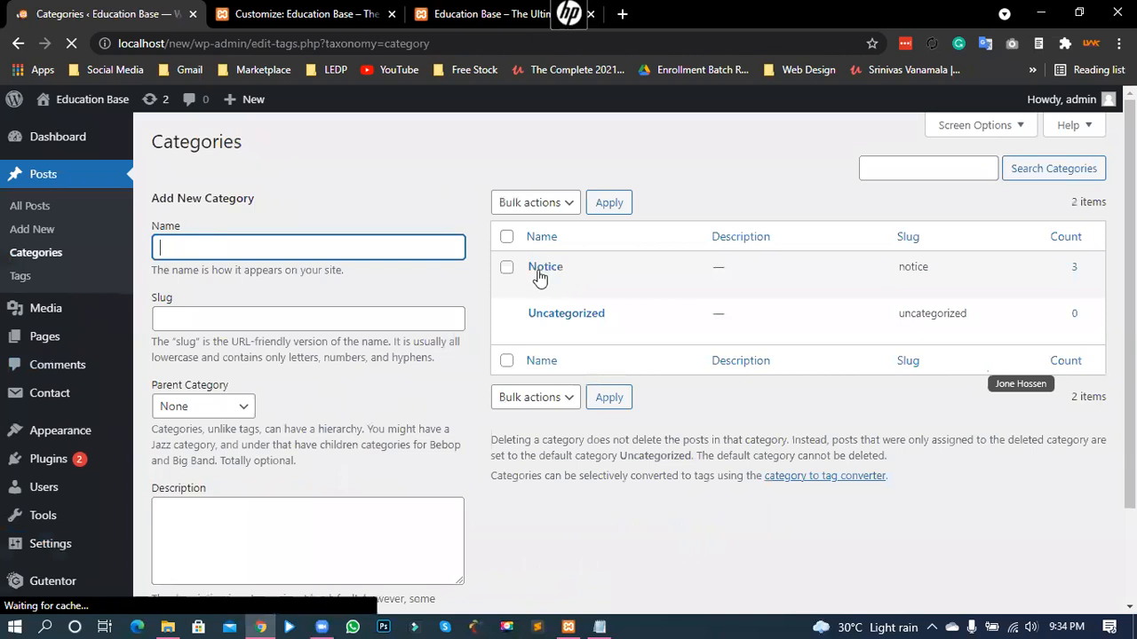
pyautogui.moveTo(550, 282)
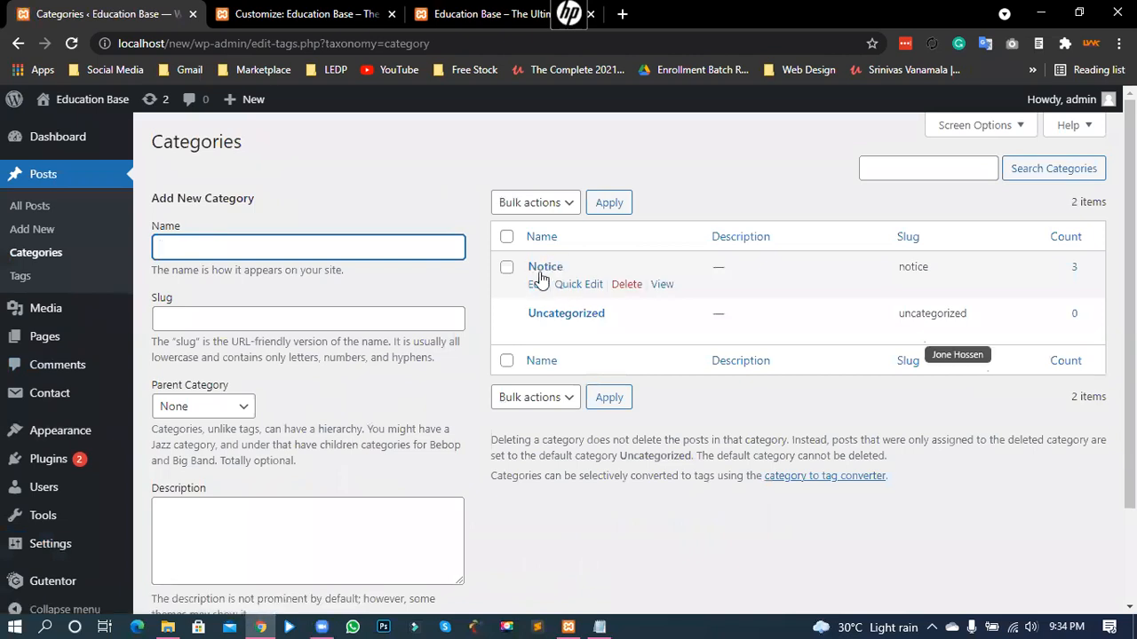
pyautogui.click(446, 193)
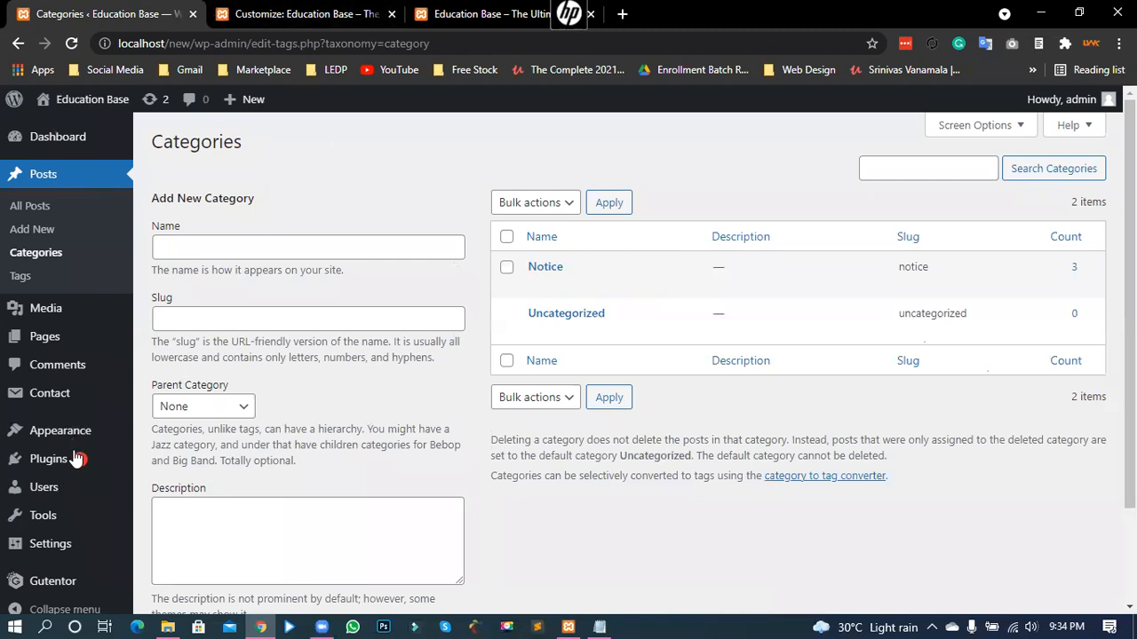
pyautogui.hotkey('ctrl', 'Tab')
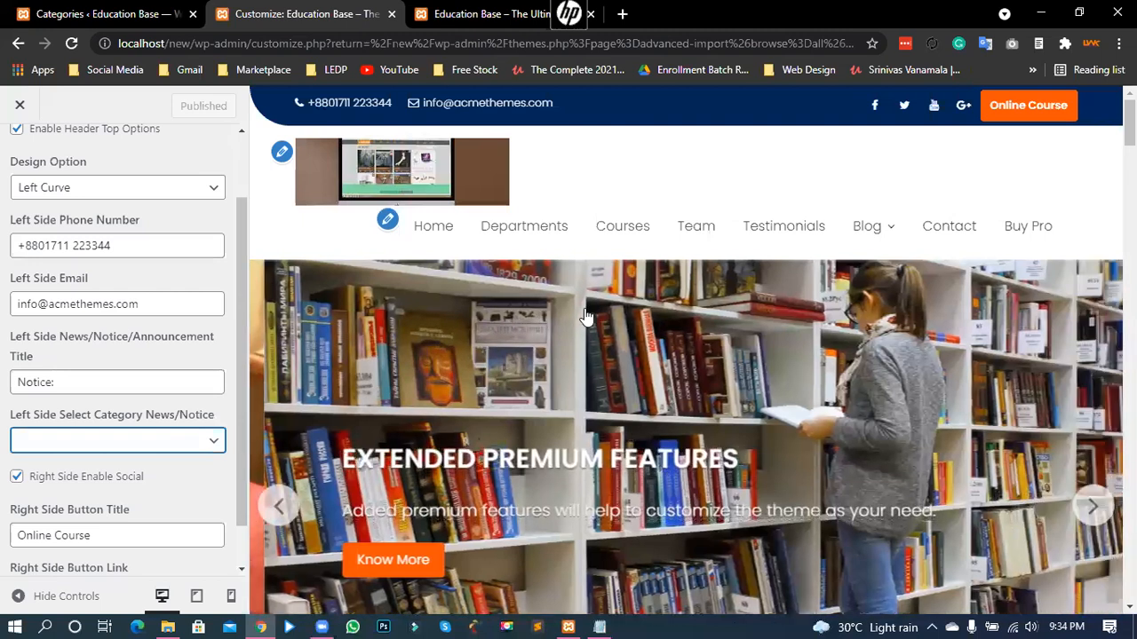
pyautogui.hotkey('ctrl', 'shift', 'Tab')
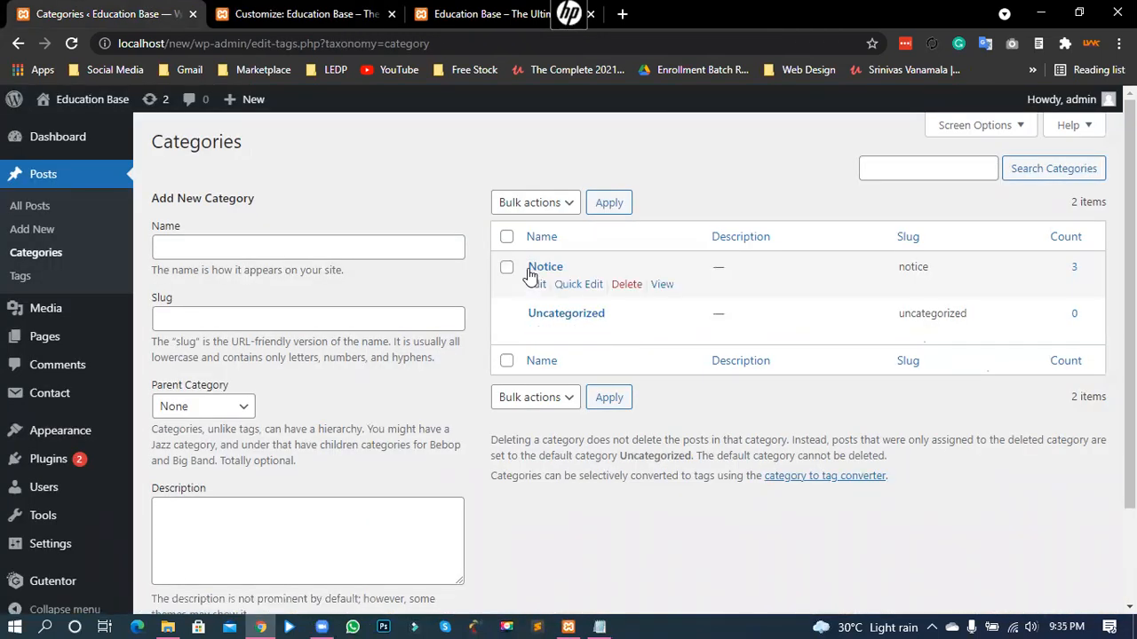
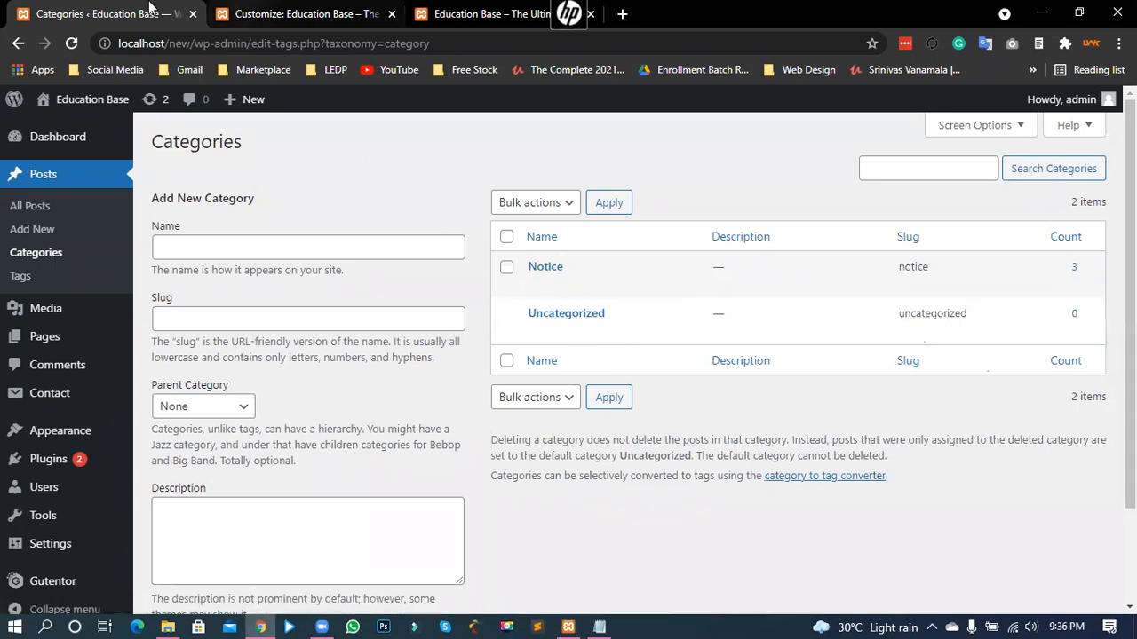
# - Set the Customizer's Left Side Select Category News/Notice to Notice
pyautogui.click(298, 13)
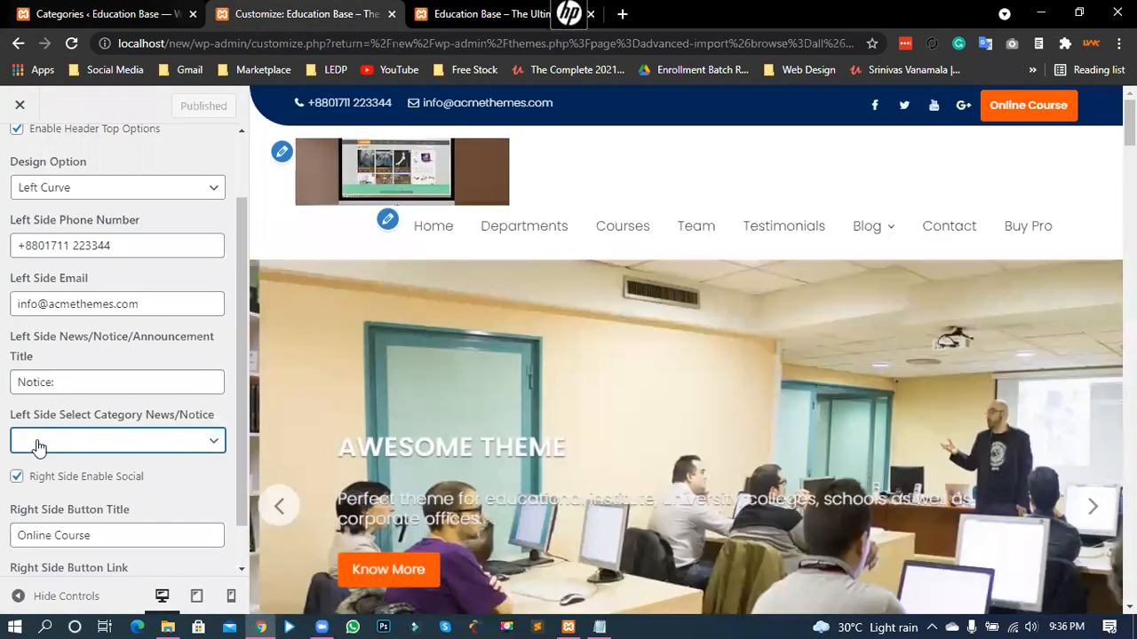
pyautogui.click(53, 441)
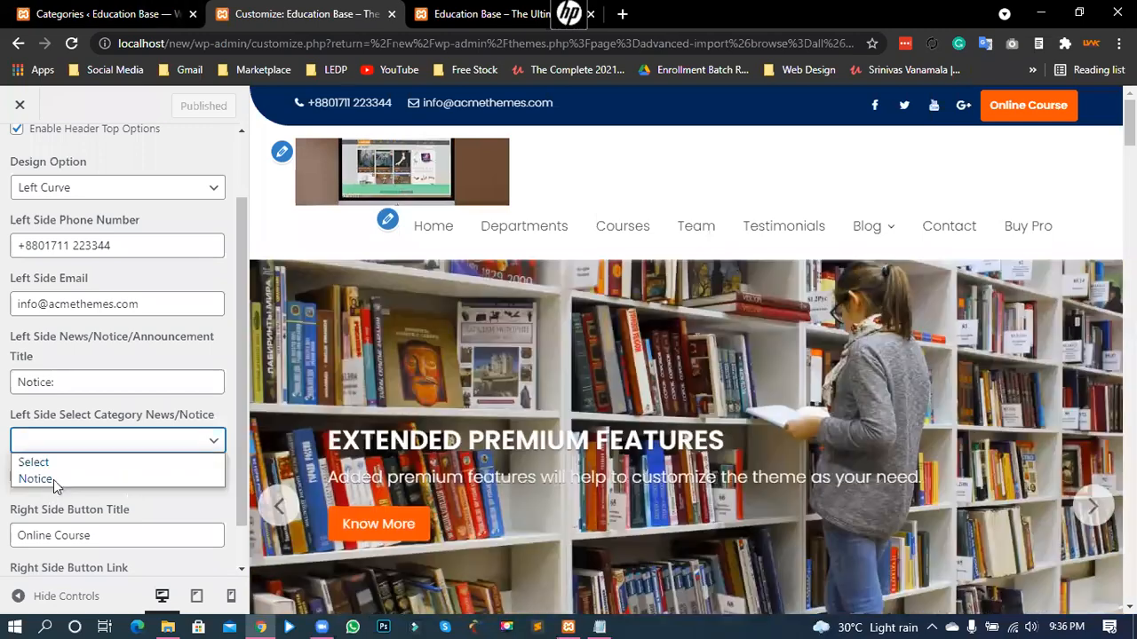
pyautogui.click(188, 485)
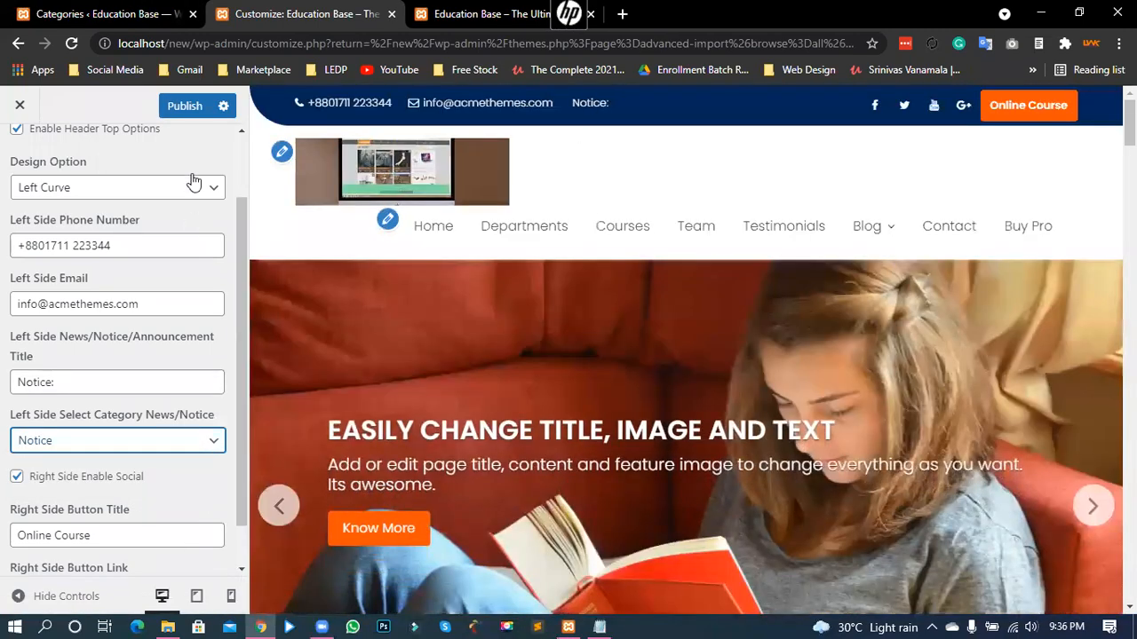
# - Publish the change and reload the live front page to see the notice bar
pyautogui.click(185, 106)
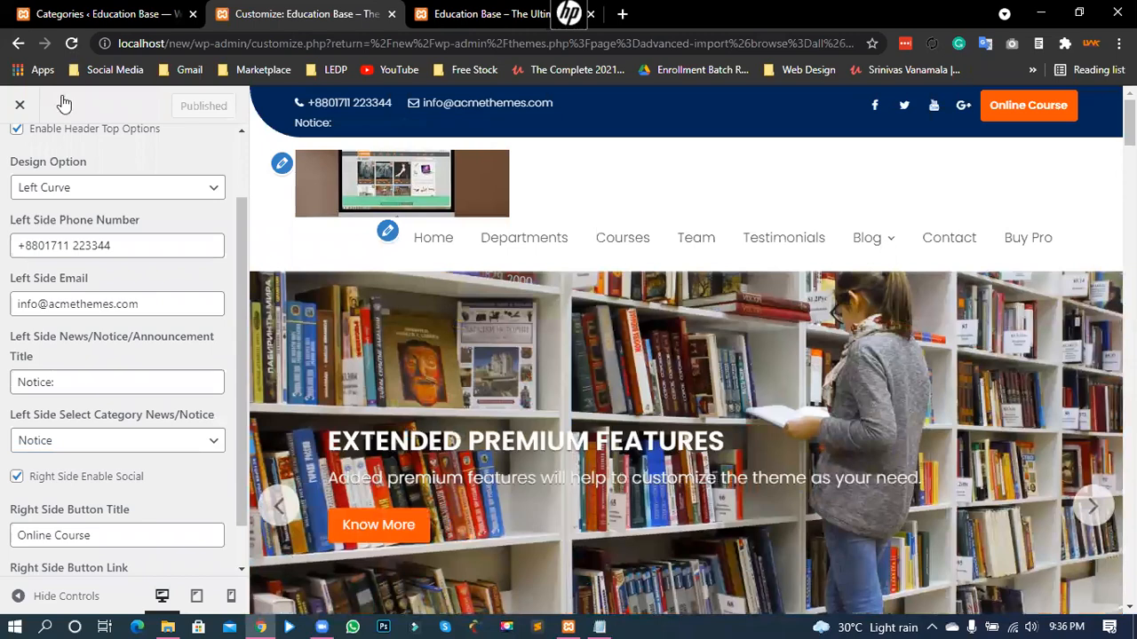
pyautogui.click(484, 14)
pyautogui.press('F5')
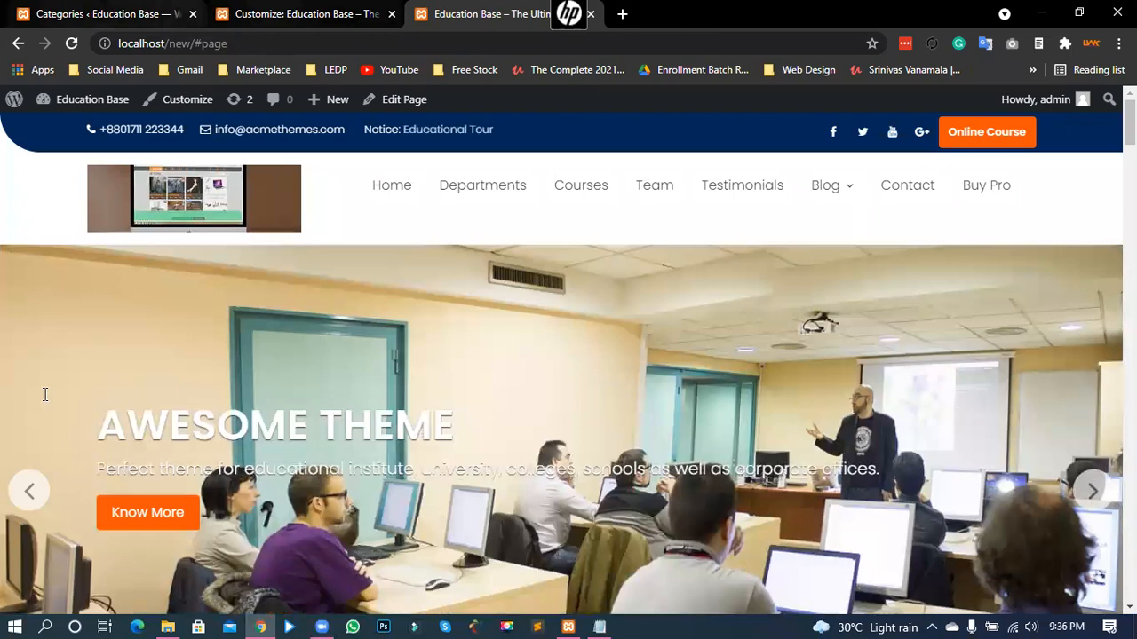
# - Confirm Notice stays the header notice category, then go to the post Categories page
pyautogui.hotkey('ctrl', 'shift', 'Tab')
pyautogui.click(49, 449)
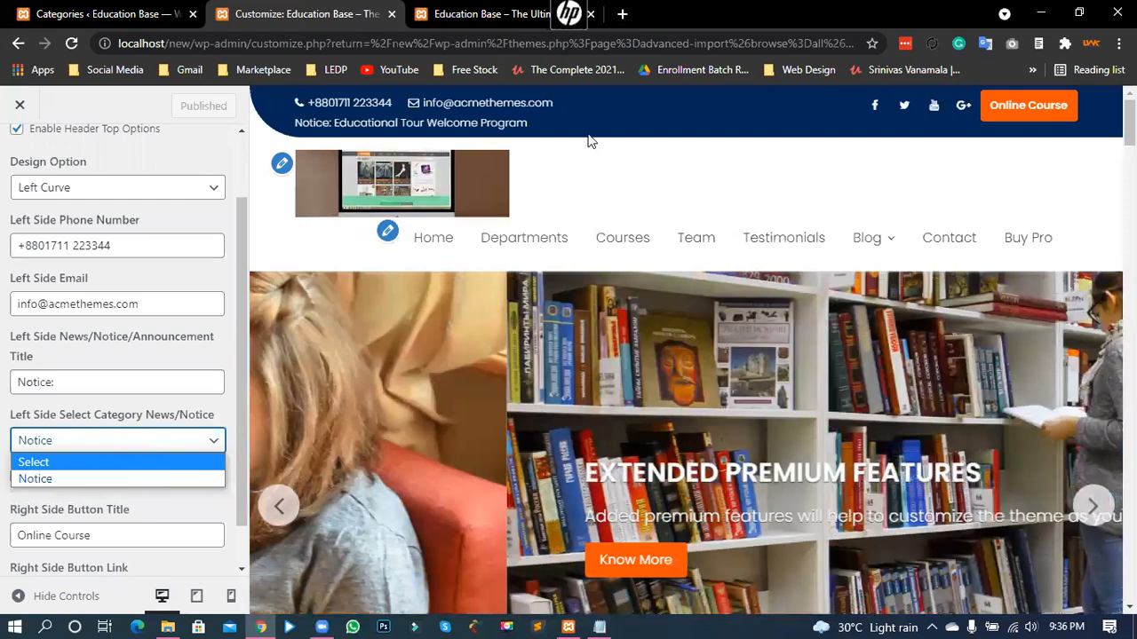
pyautogui.click(590, 142)
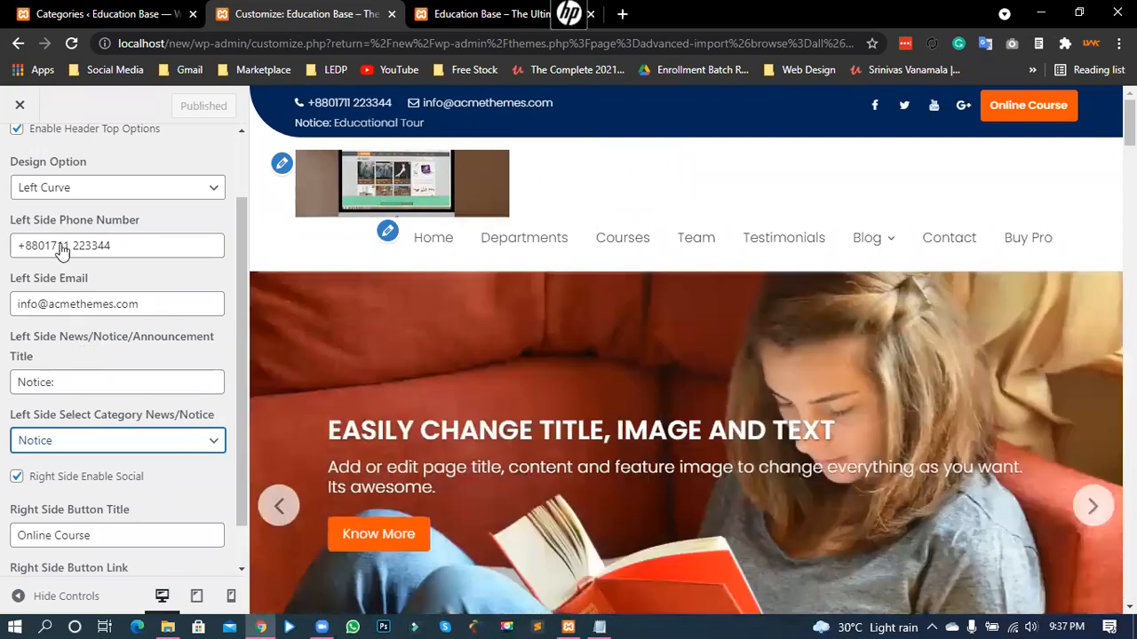
pyautogui.click(99, 15)
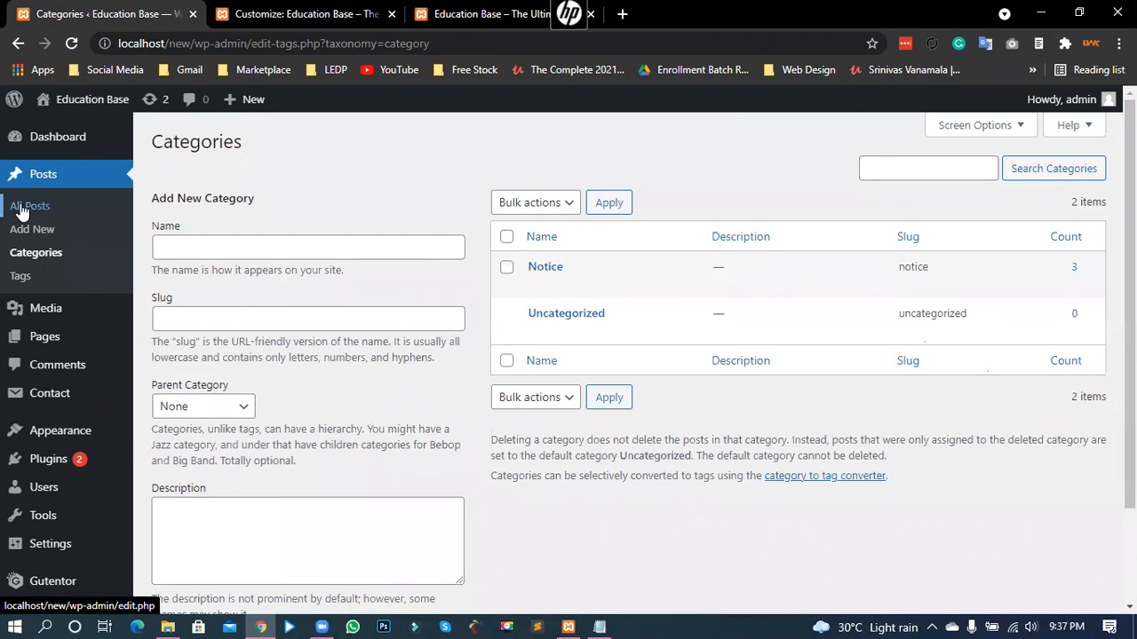
# - Look over the three Notice posts in All Posts and start a new post
pyautogui.click(23, 208)
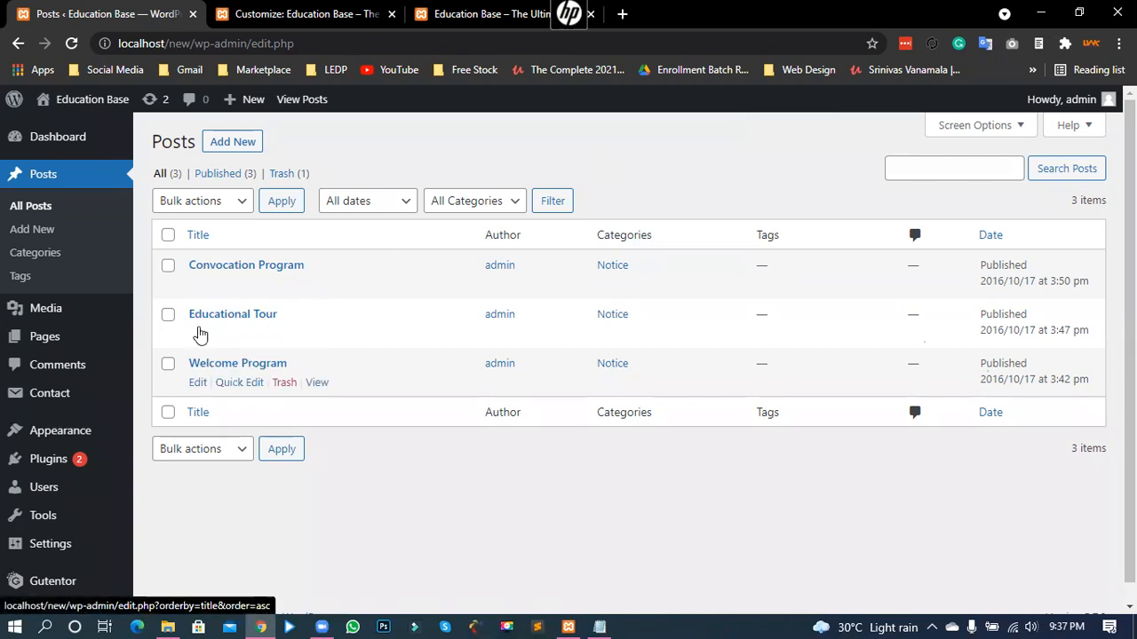
pyautogui.doubleClick(620, 235)
pyautogui.click(602, 276)
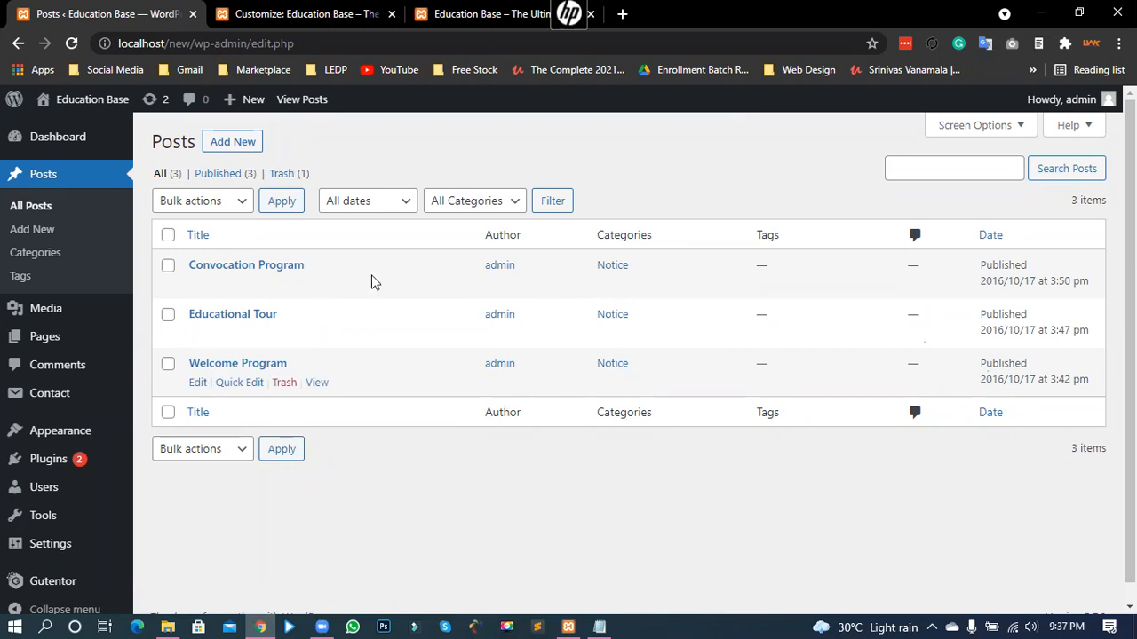
pyautogui.click(230, 151)
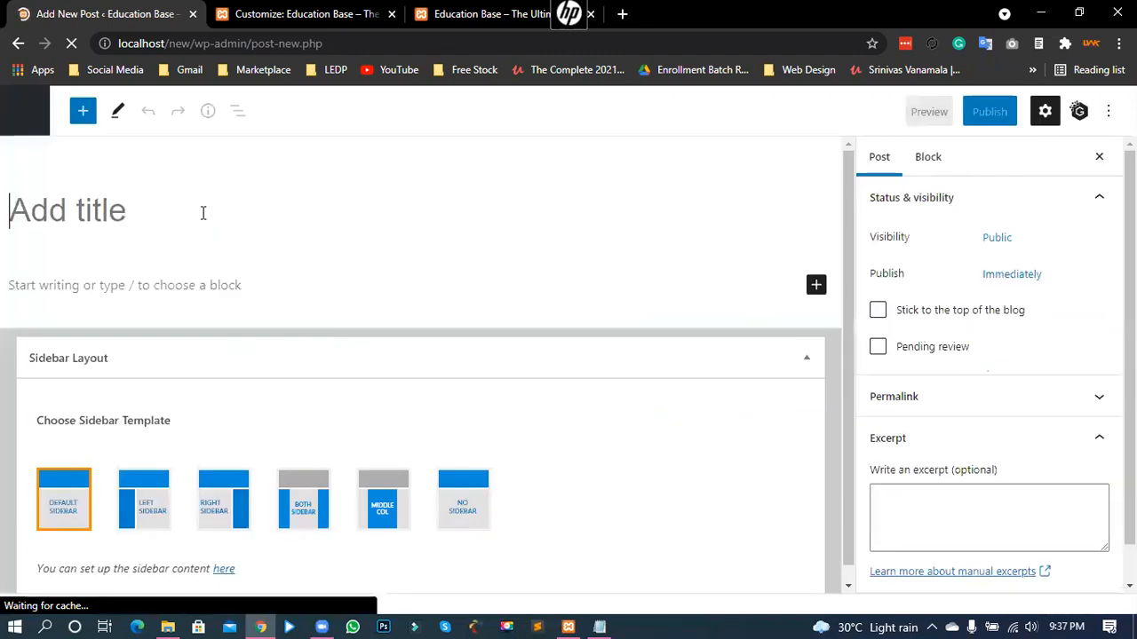
# - Title the new post 'Our First Notice' and put the cursor in its empty body paragraph
pyautogui.click(75, 210)
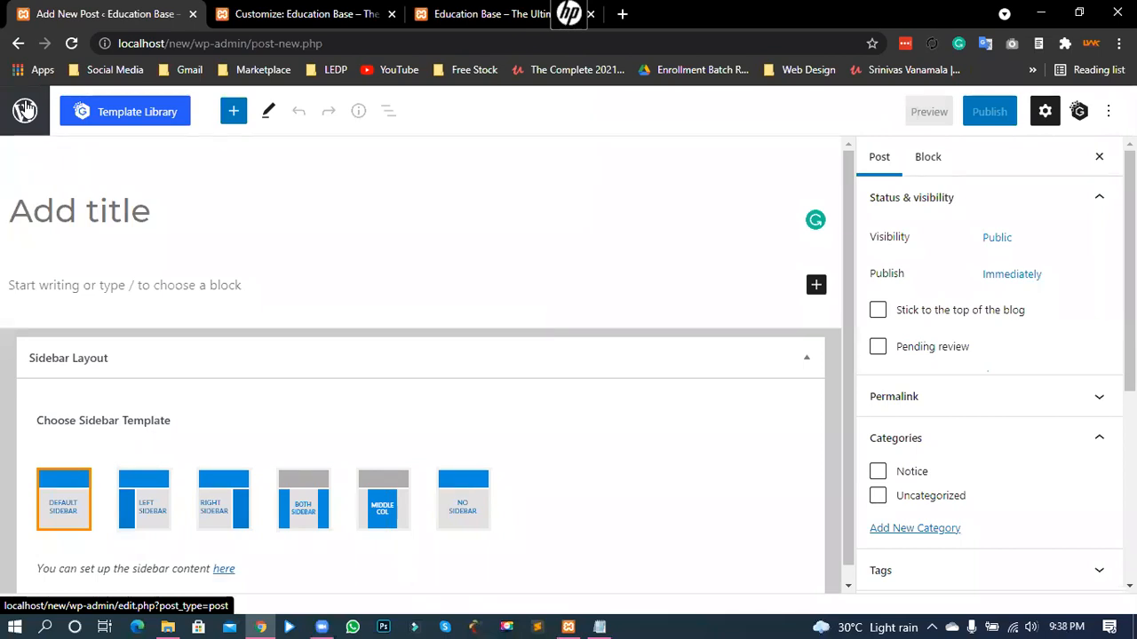
pyautogui.write('First')
pyautogui.press('BackSpace')
pyautogui.press('BackSpace')
pyautogui.press('BackSpace')
pyautogui.press('BackSpace')
pyautogui.press('BackSpace')
pyautogui.press('BackSpace')
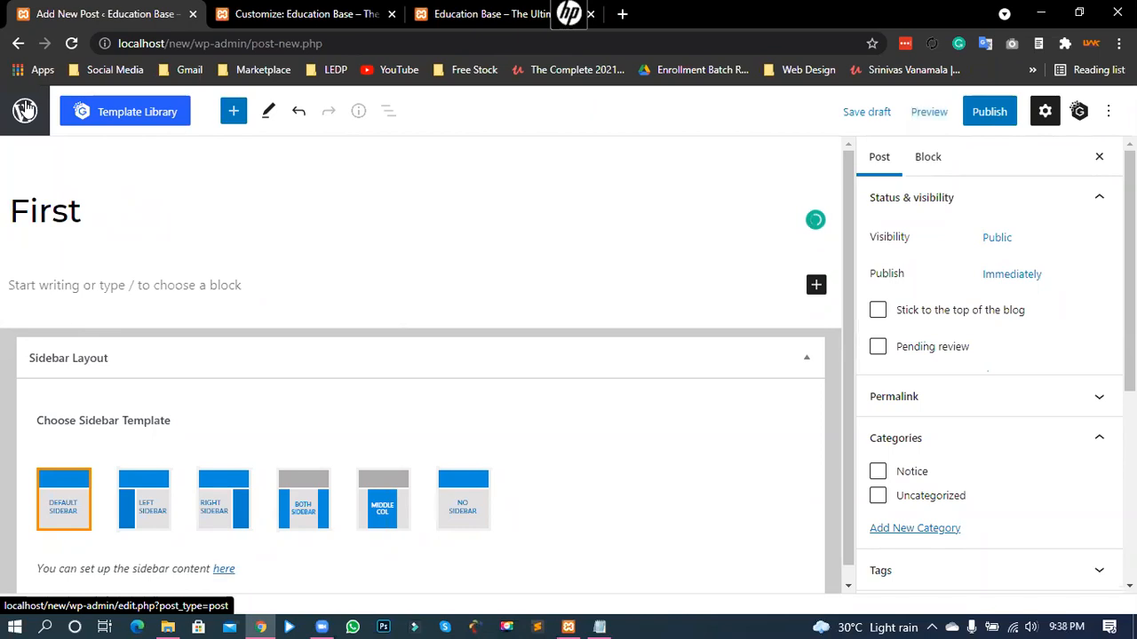
pyautogui.write('Ou')
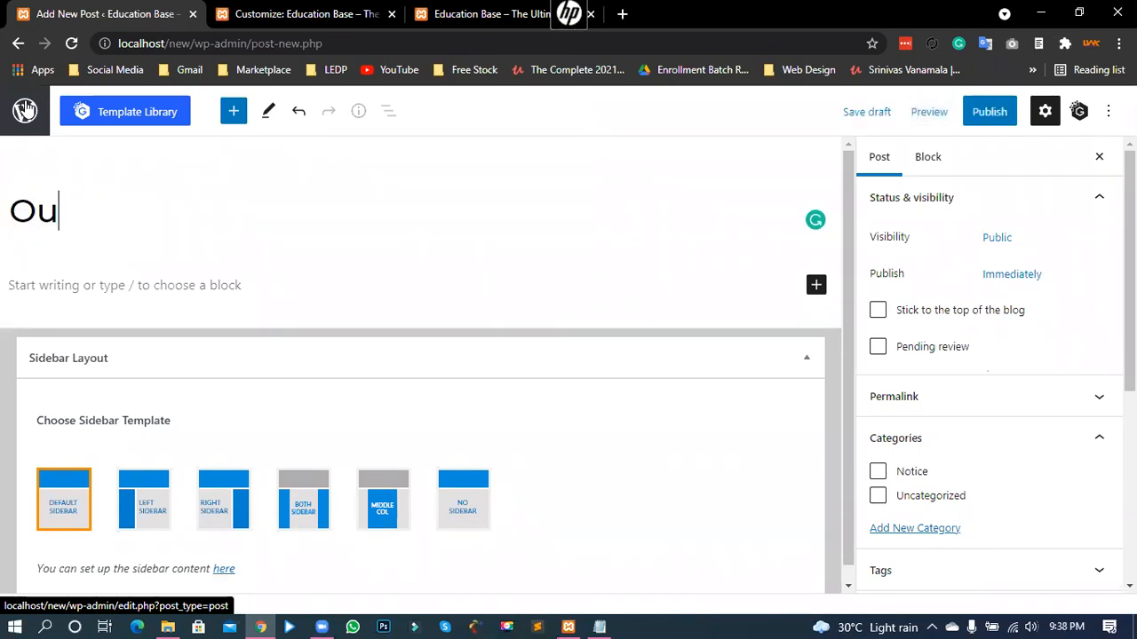
pyautogui.write('r Fir')
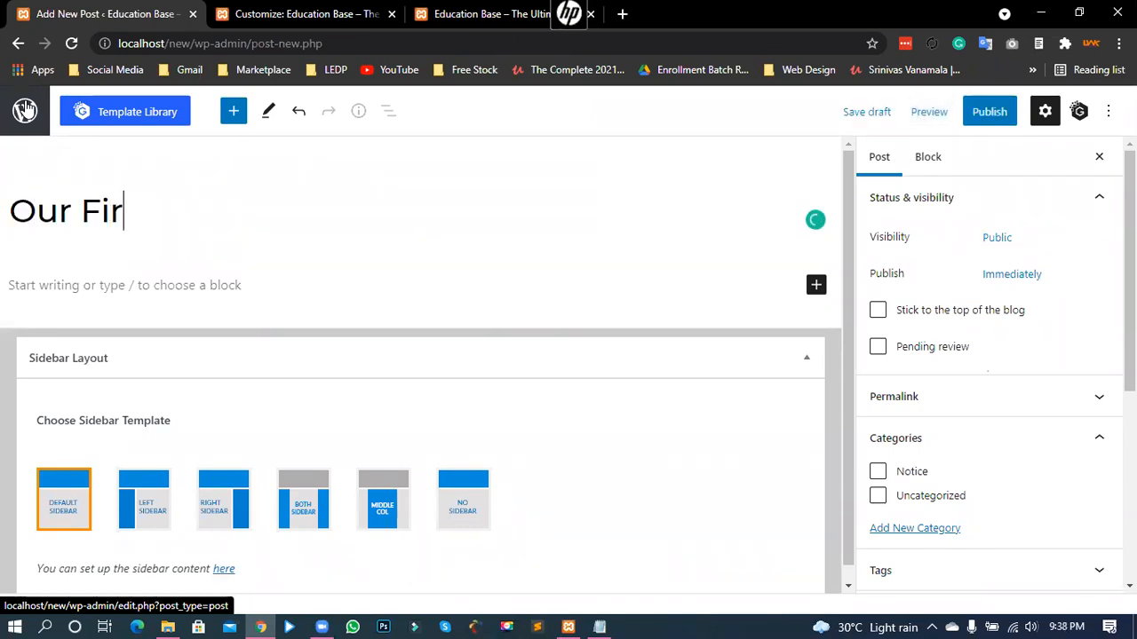
pyautogui.write('st Notice')
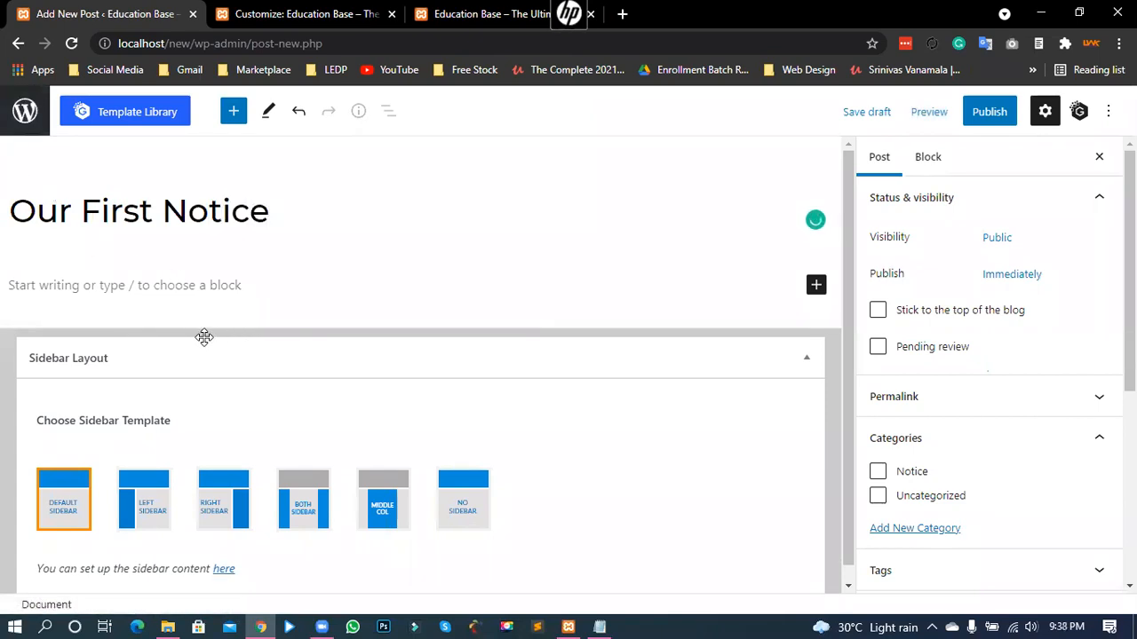
pyautogui.click(70, 287)
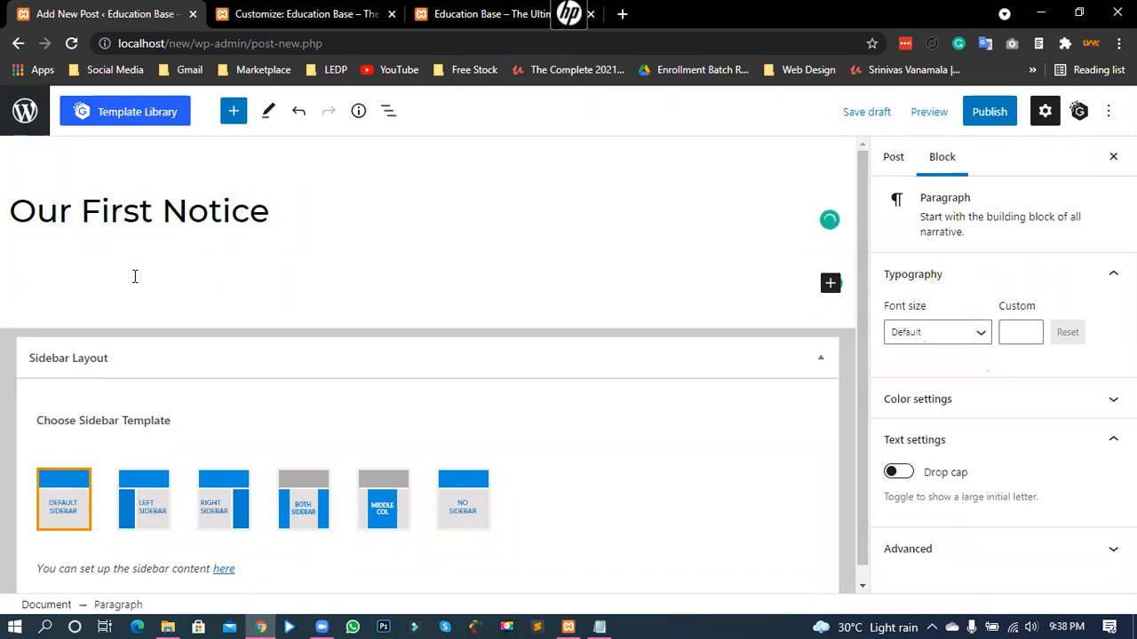
pyautogui.click(267, 216)
pyautogui.click(58, 298)
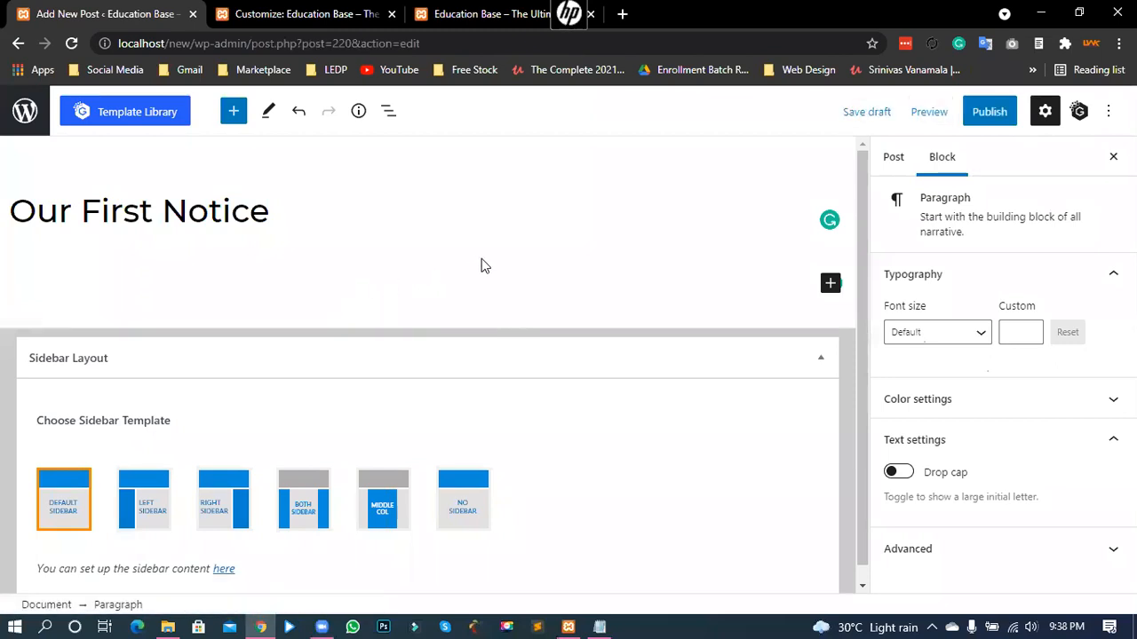
pyautogui.click(621, 13)
# - Load lipsum.com and copy the opening of the 'What is Lorem Ipsum?' paragraph
pyautogui.write('li')
pyautogui.press('Return')
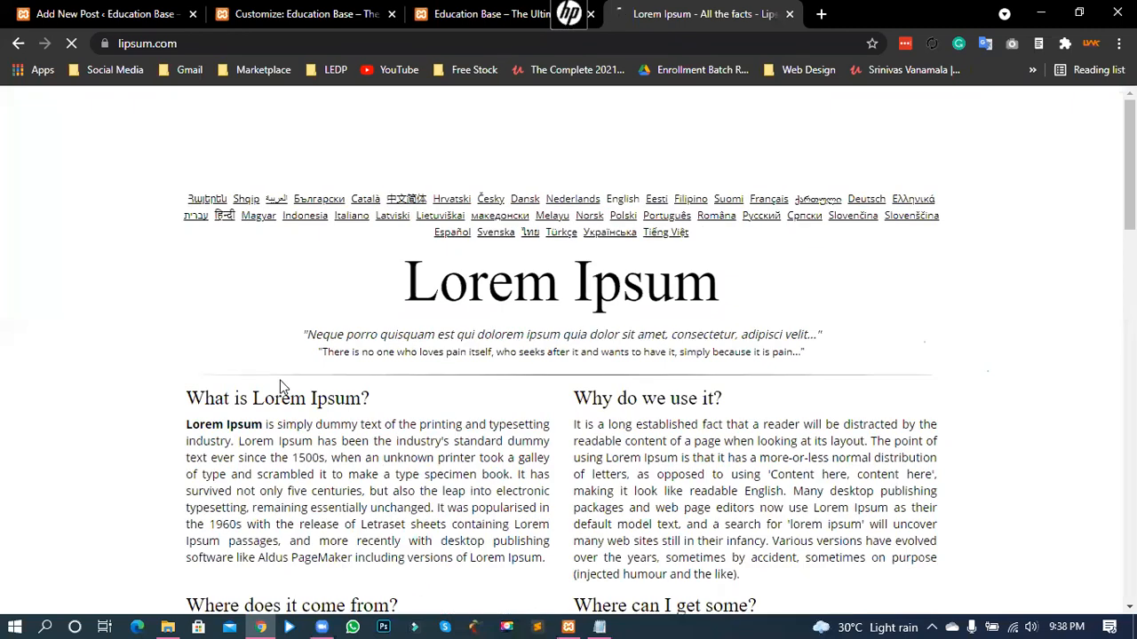
pyautogui.scroll(-1, 186, 354)
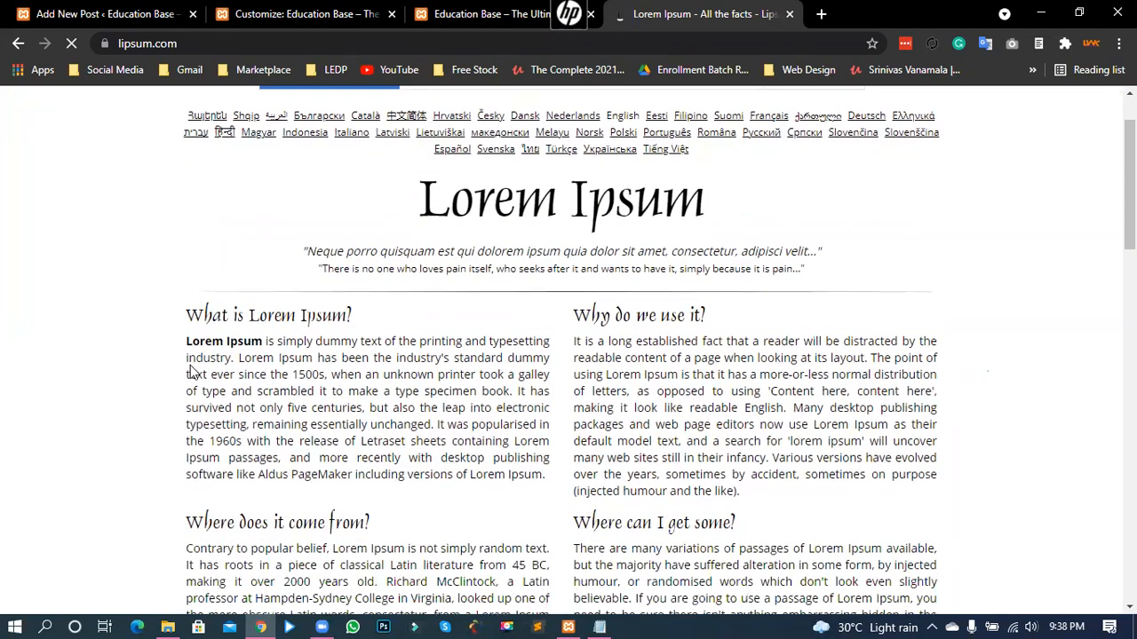
pyautogui.moveTo(185, 343); pyautogui.dragTo(511, 393)
pyautogui.hotkey('ctrl', 'c')
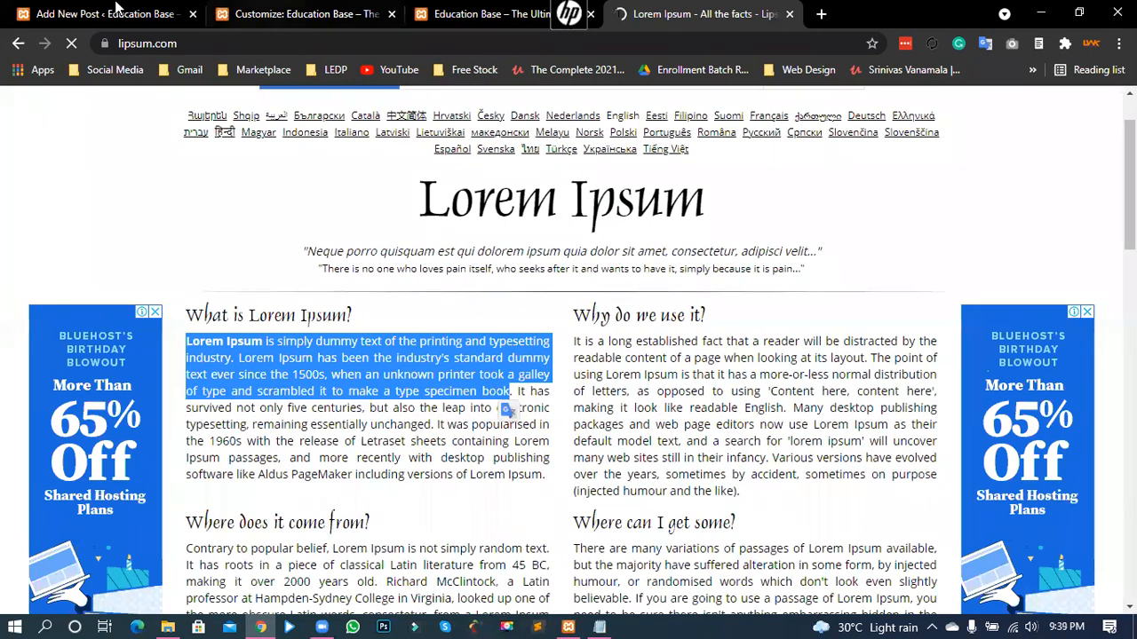
pyautogui.click(115, 7)
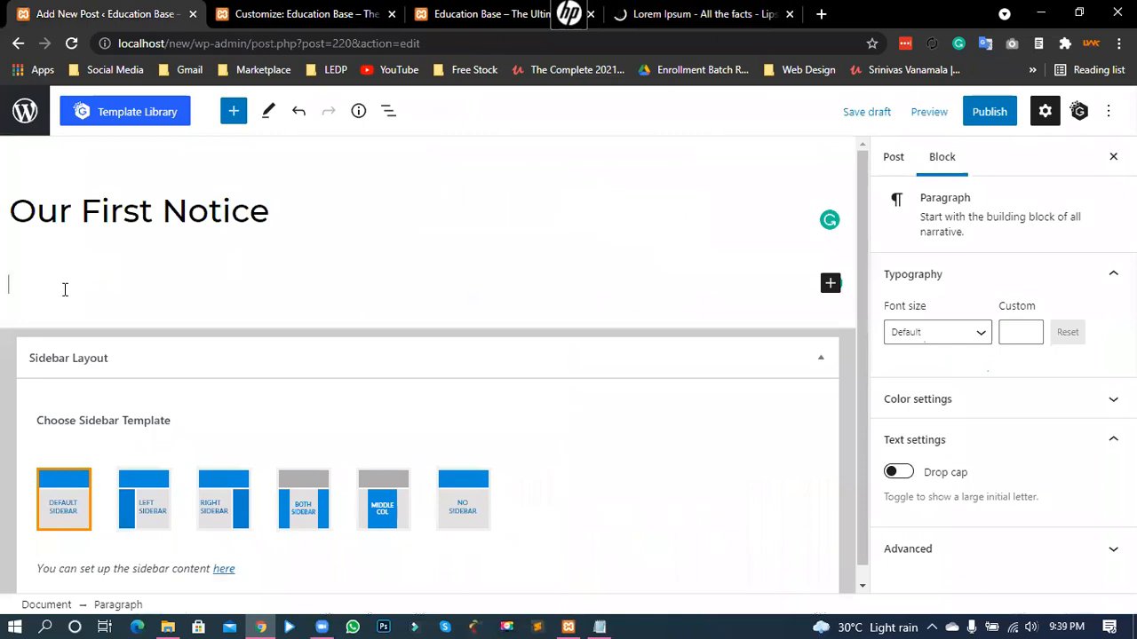
# - Paste the Lorem Ipsum text into the post body and file it under Notice
pyautogui.hotkey('ctrl', 'v')
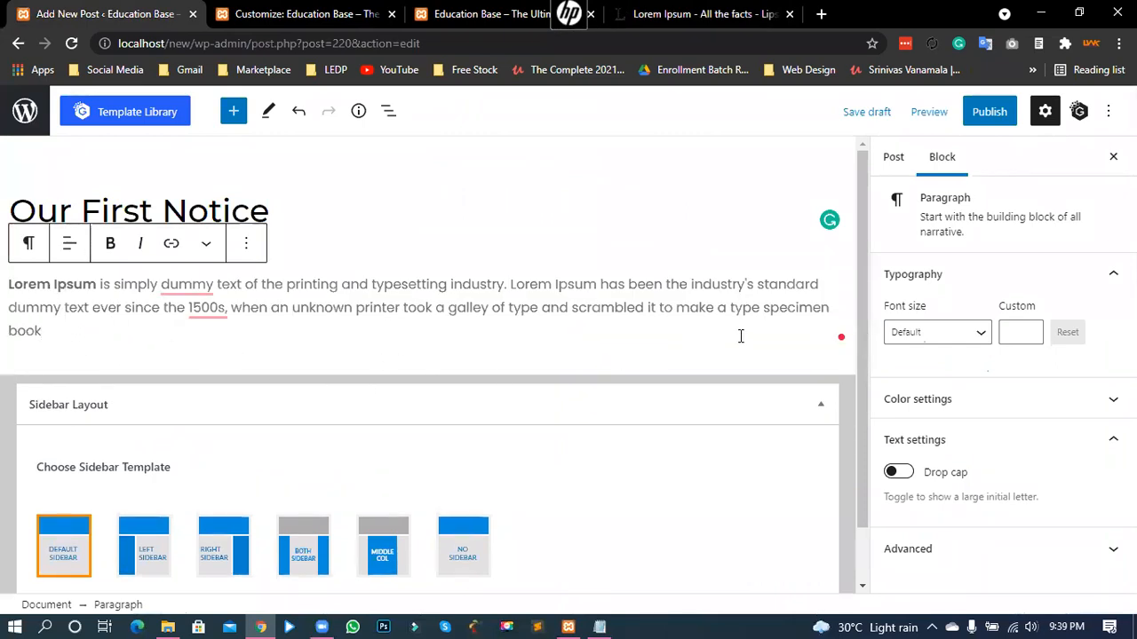
pyautogui.click(982, 119)
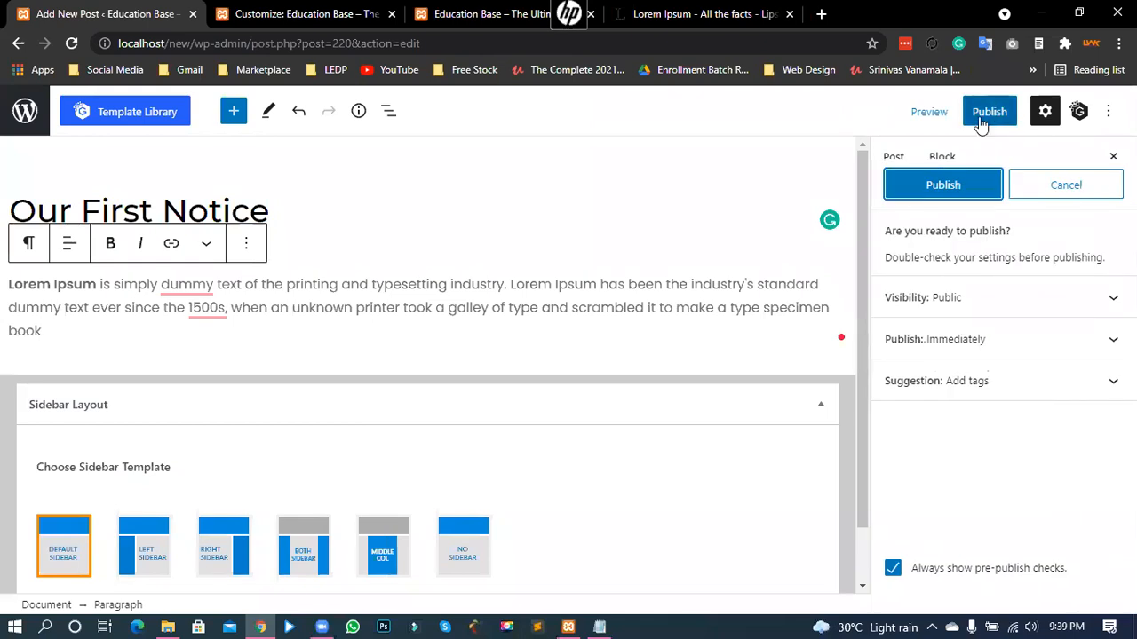
pyautogui.click(1113, 156)
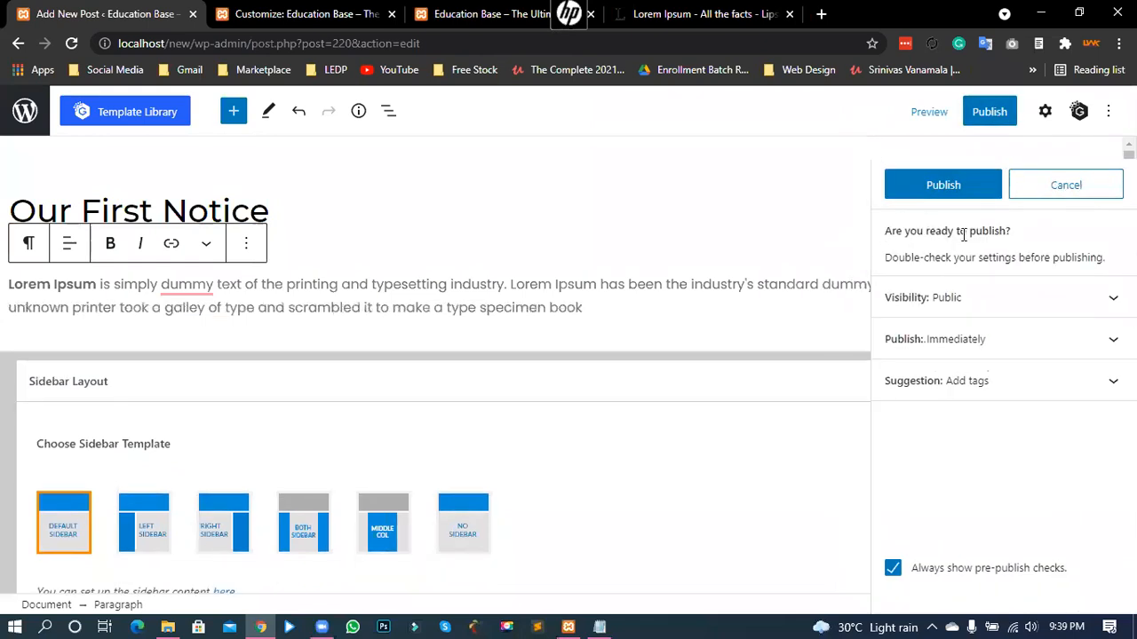
pyautogui.click(1057, 189)
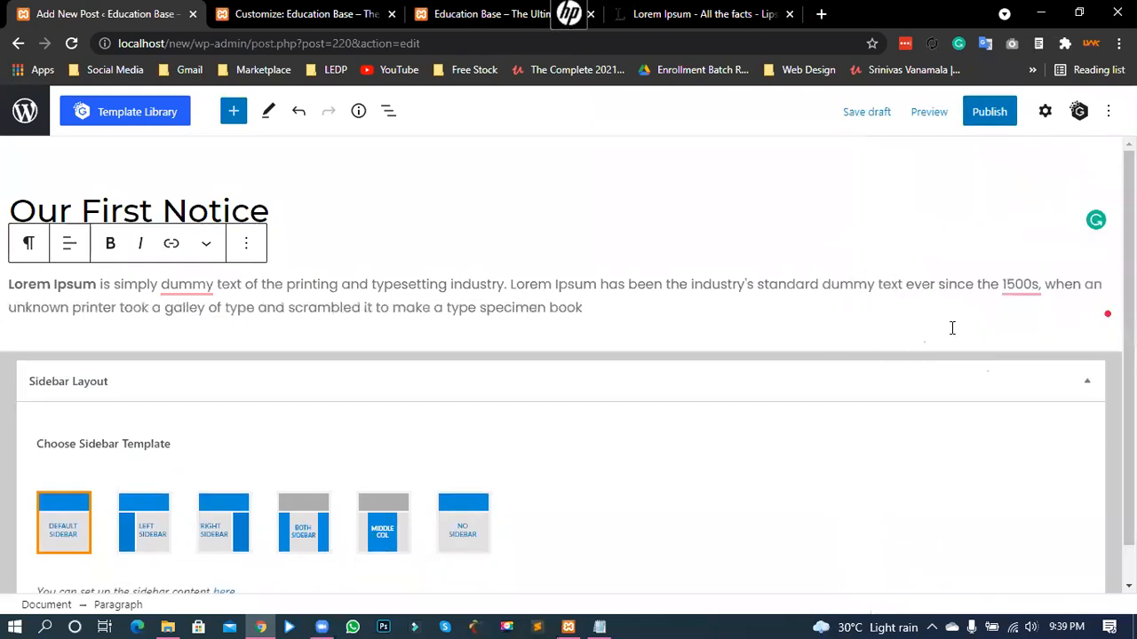
pyautogui.click(1045, 111)
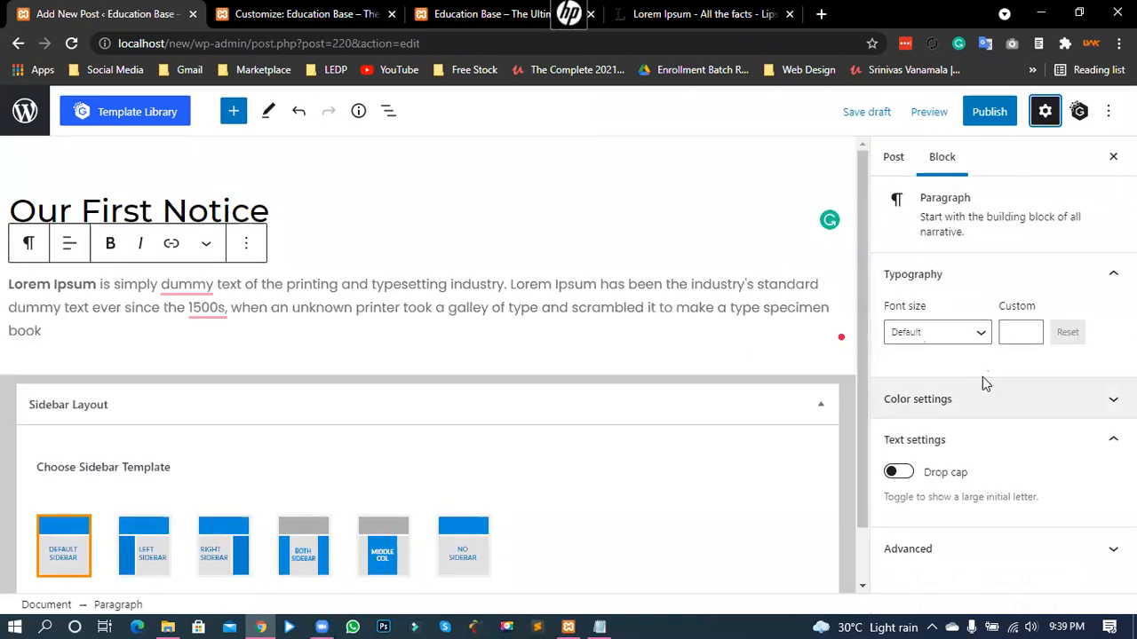
pyautogui.click(888, 162)
pyautogui.scroll(-2, 934, 355)
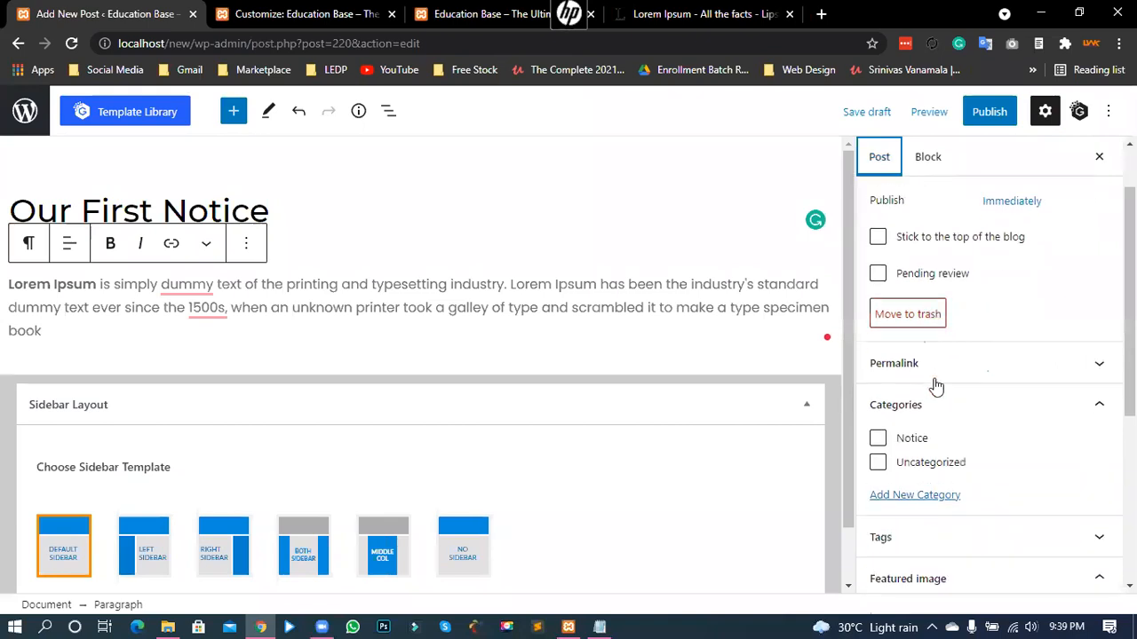
pyautogui.click(879, 348)
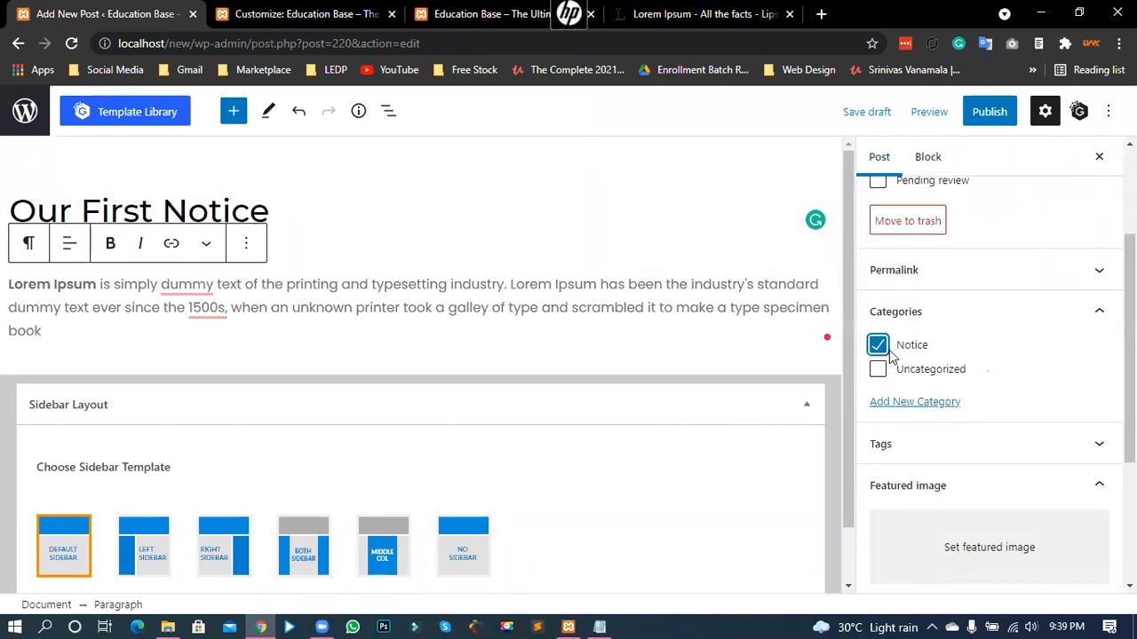
# - Publish 'Our First Notice' and return to the posts list
pyautogui.click(984, 115)
pyautogui.click(950, 185)
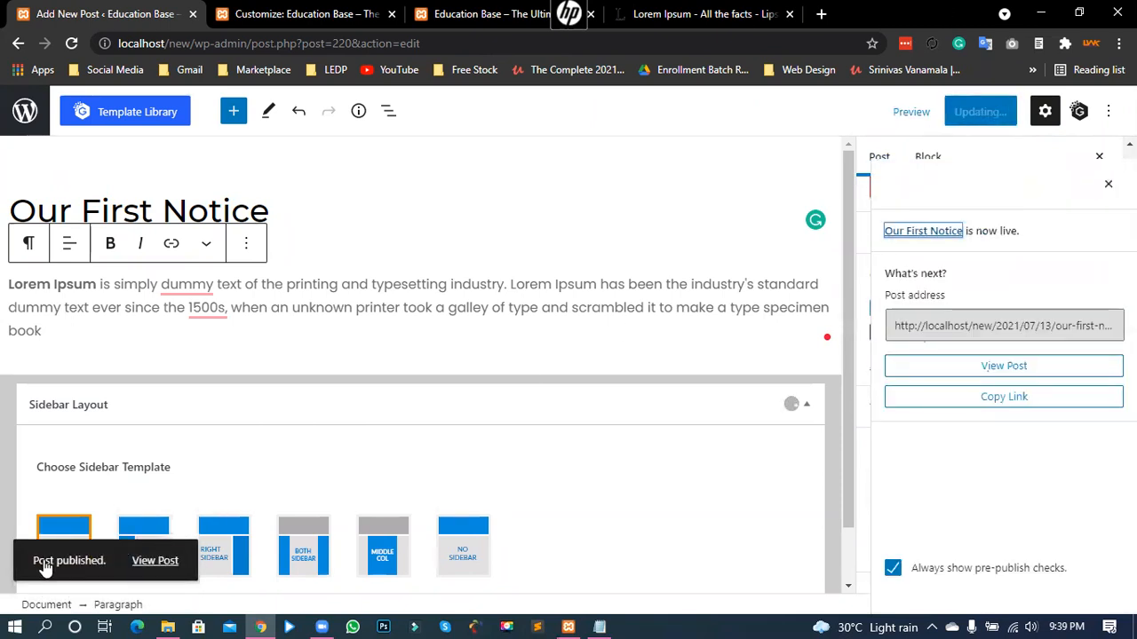
pyautogui.click(15, 133)
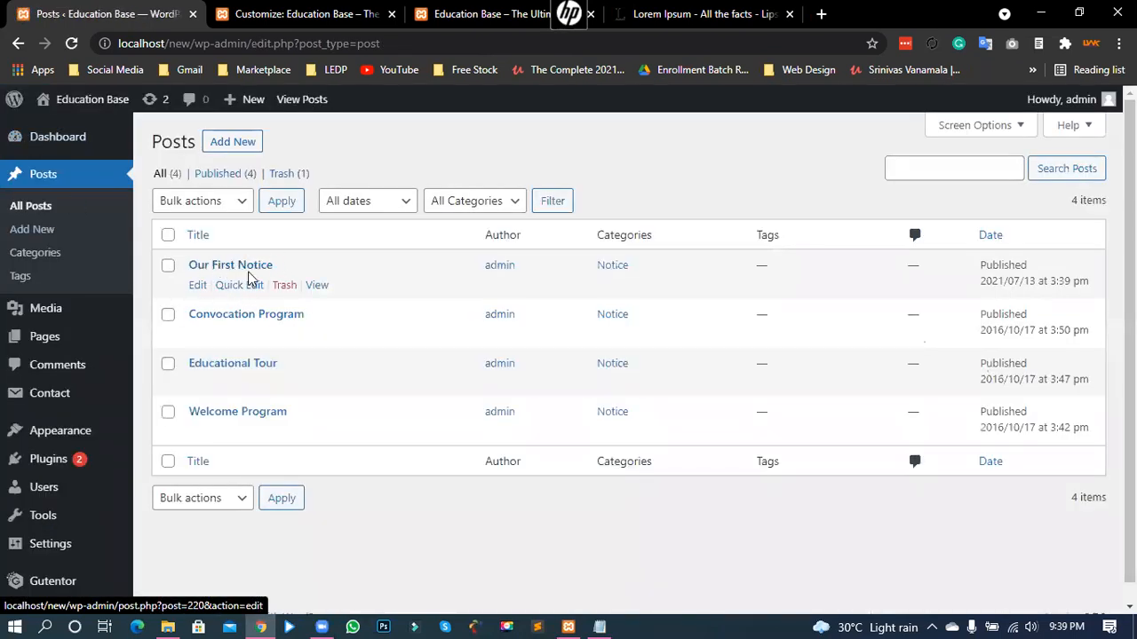
# - Open the Education Base theme demo at demo.acmethemes.com/education-base/
pyautogui.click(483, 13)
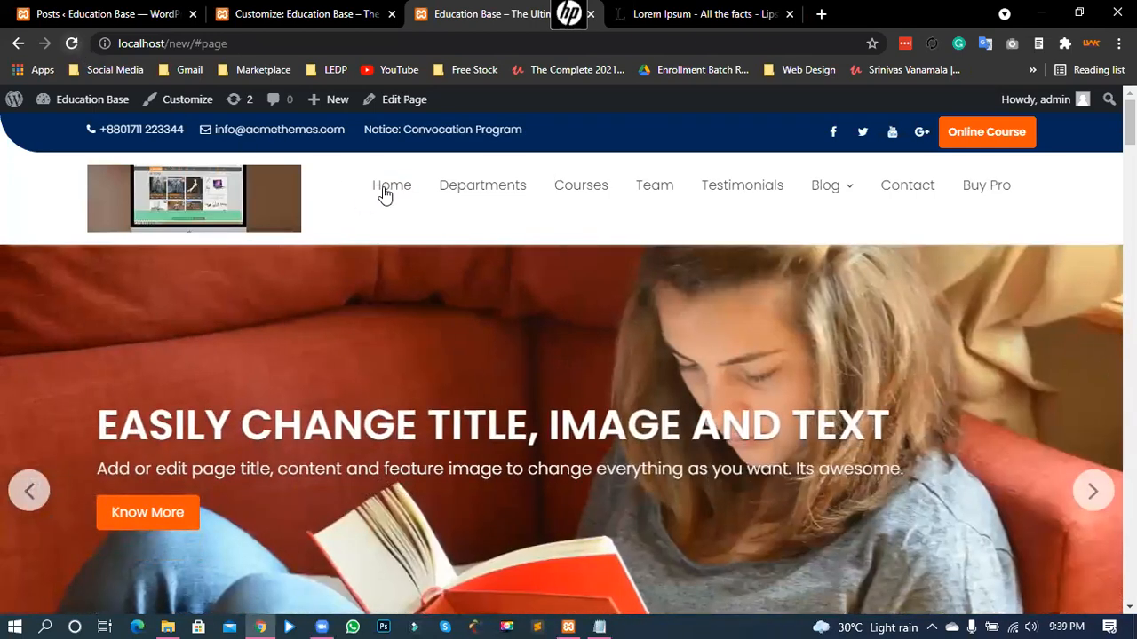
pyautogui.click(384, 193)
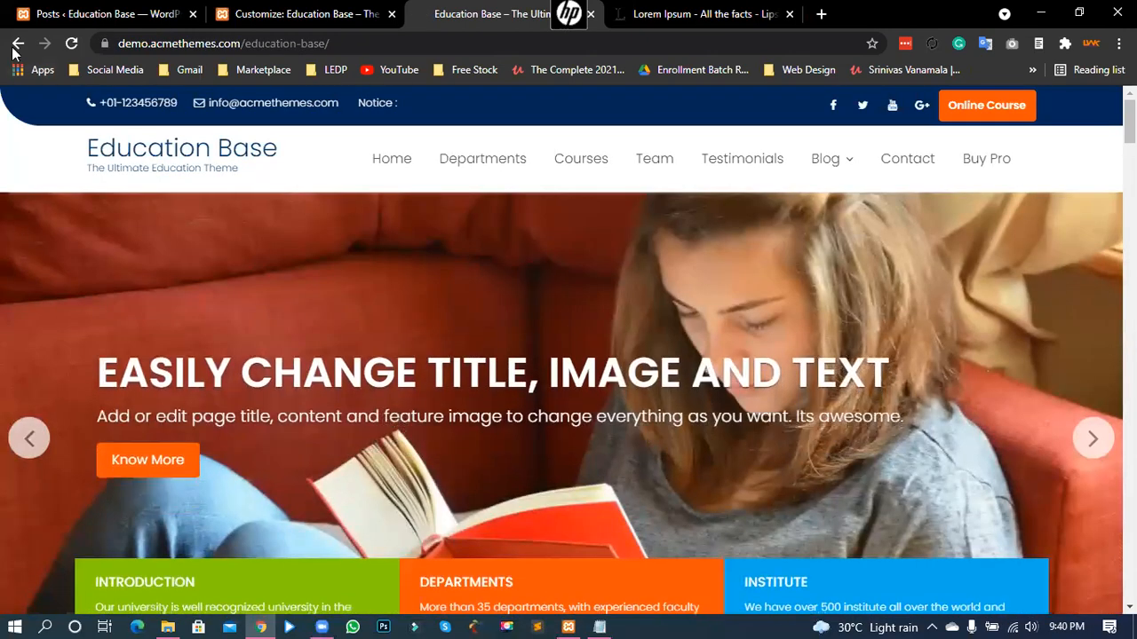
# - Compare the demo with the Customizer preview, then go back to the local localhost/new front page
pyautogui.click(281, 7)
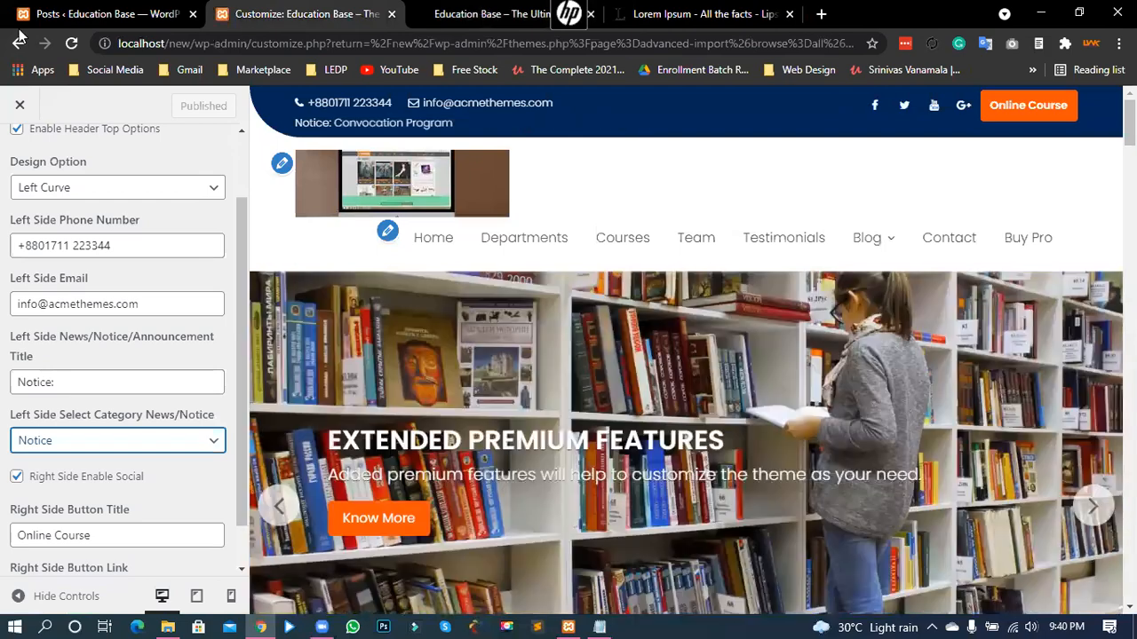
pyautogui.hotkey('ctrl', 'Tab')
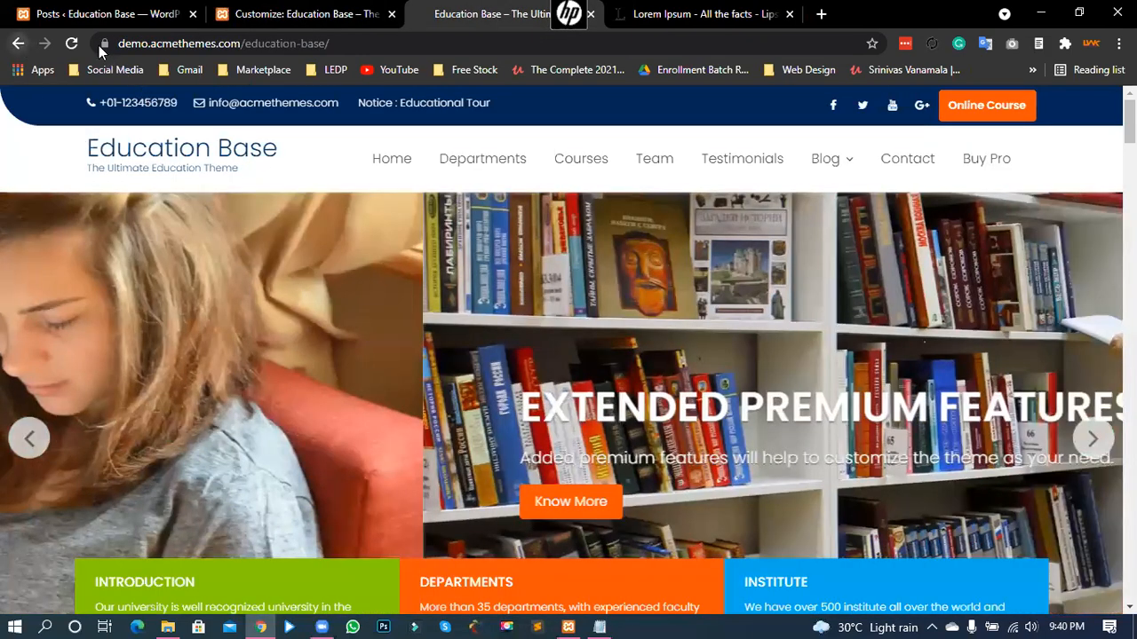
pyautogui.click(18, 43)
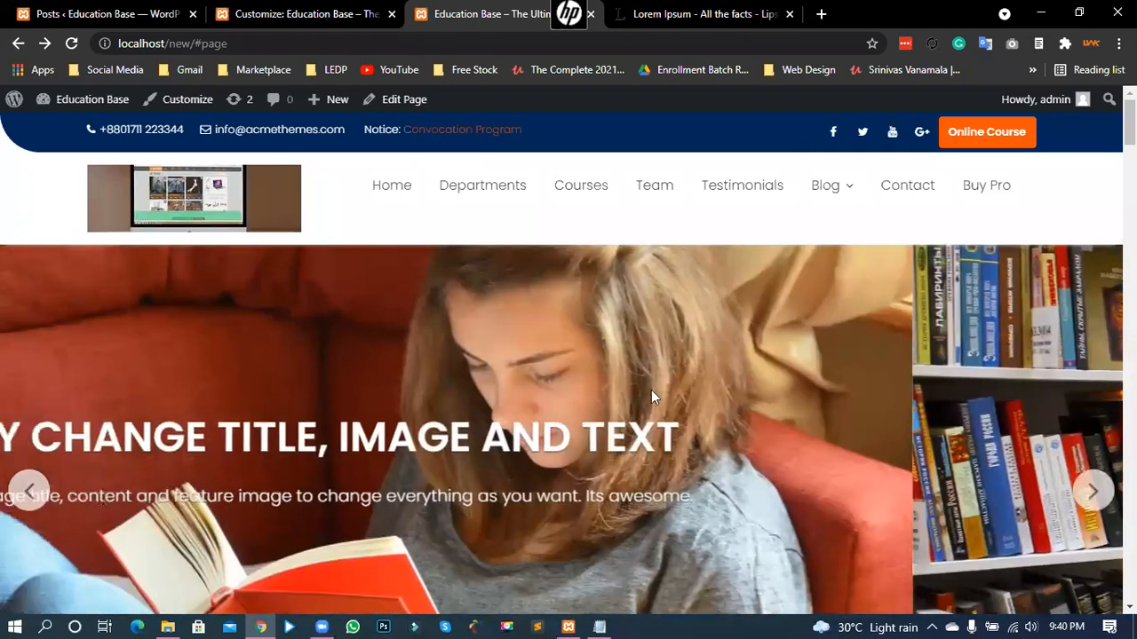
pyautogui.hotkey('ctrl', 'shift', 'Tab')
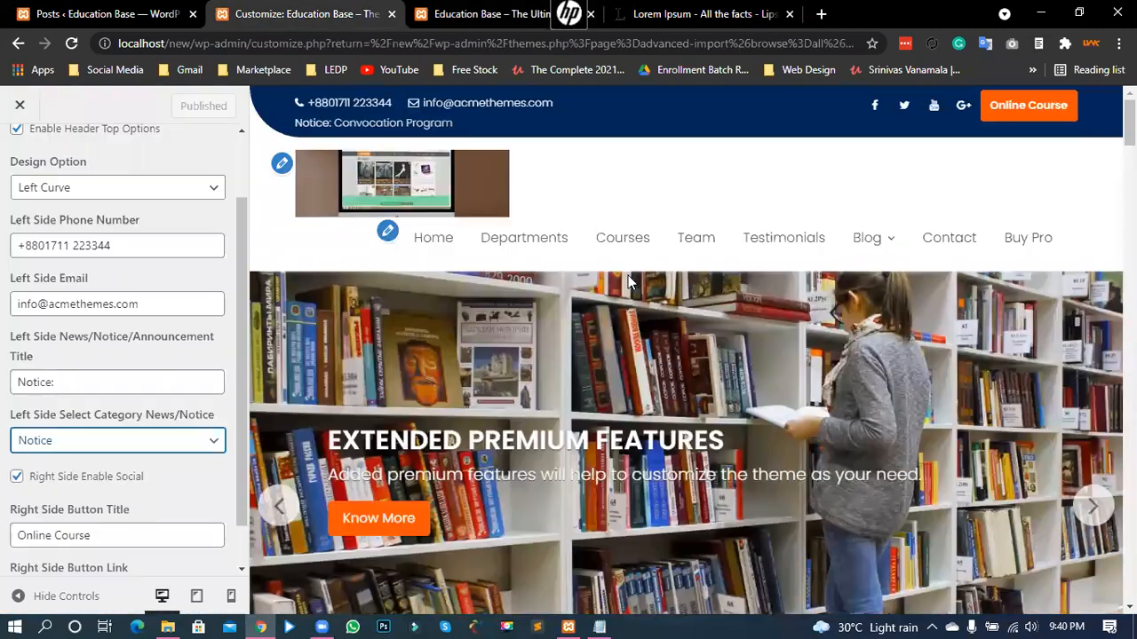
pyautogui.hotkey('ctrl', 'shift', 'Tab')
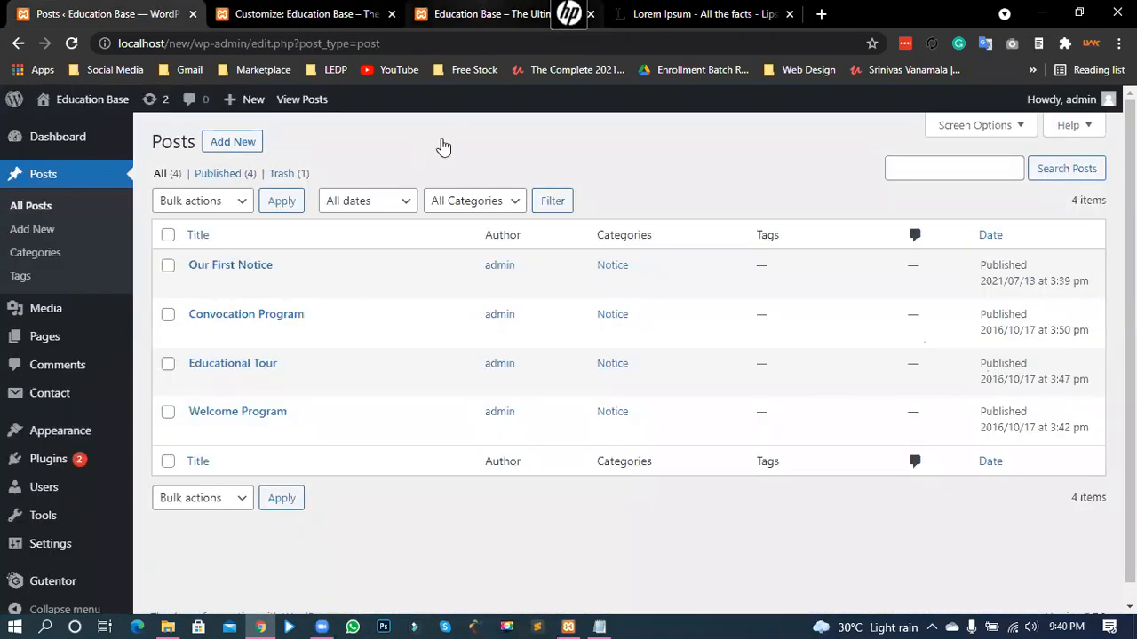
pyautogui.hotkey('ctrl', 'Tab')
pyautogui.hotkey('ctrl', 'Tab')
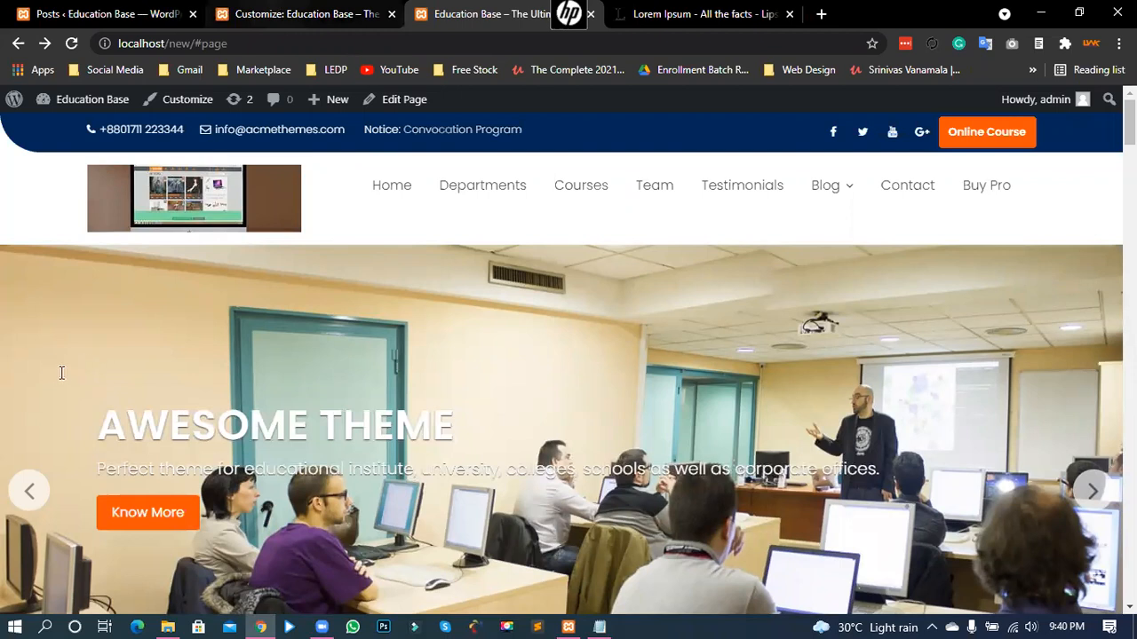
pyautogui.hotkey('ctrl', 'shift', 'Tab')
pyautogui.moveTo(63, 382); pyautogui.dragTo(14, 383)
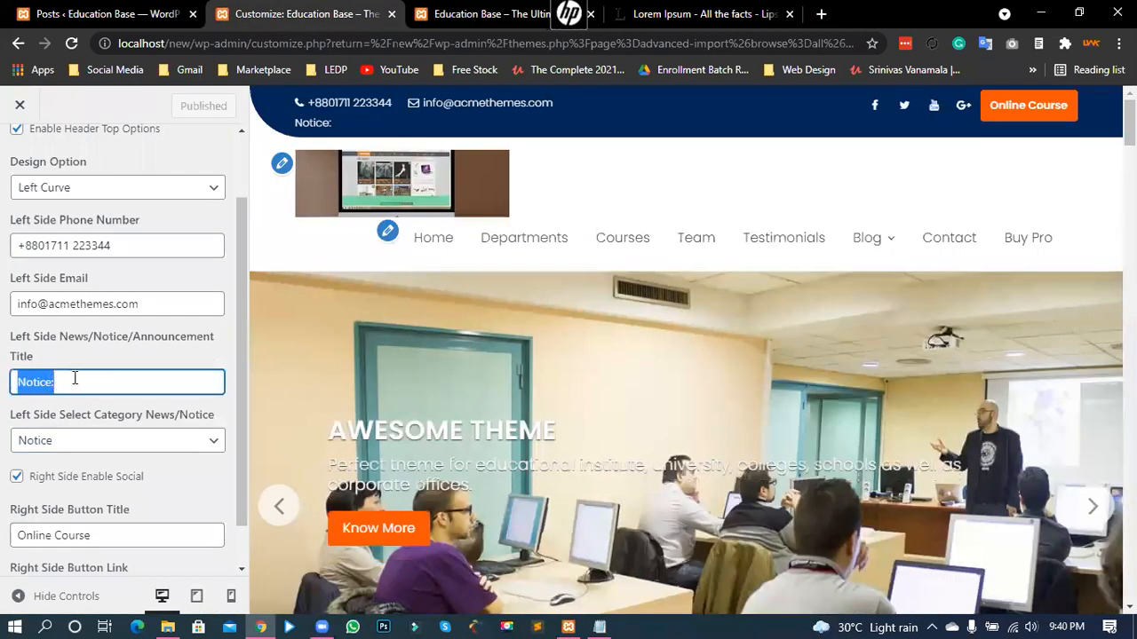
pyautogui.click(63, 382)
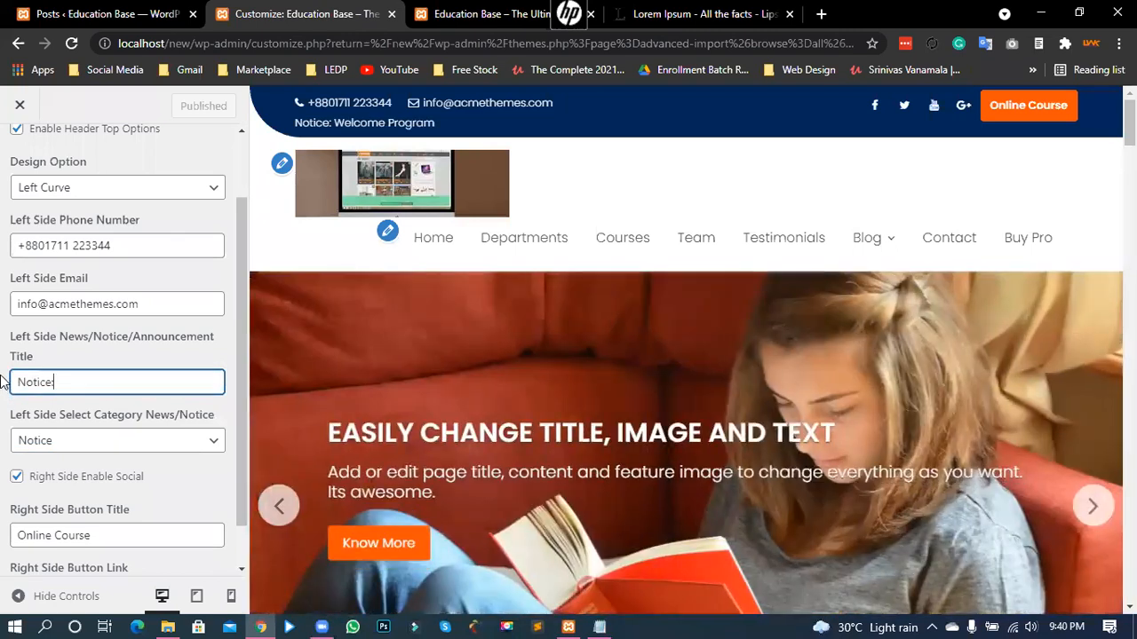
pyautogui.click(2, 383)
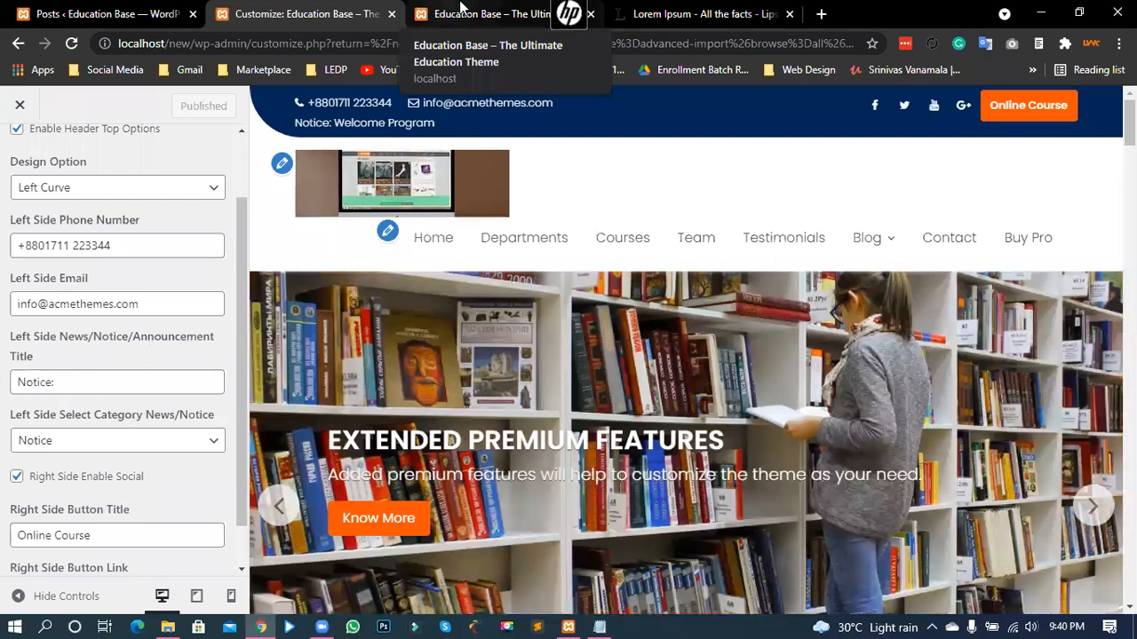
pyautogui.hotkey('ctrl', 'Tab')
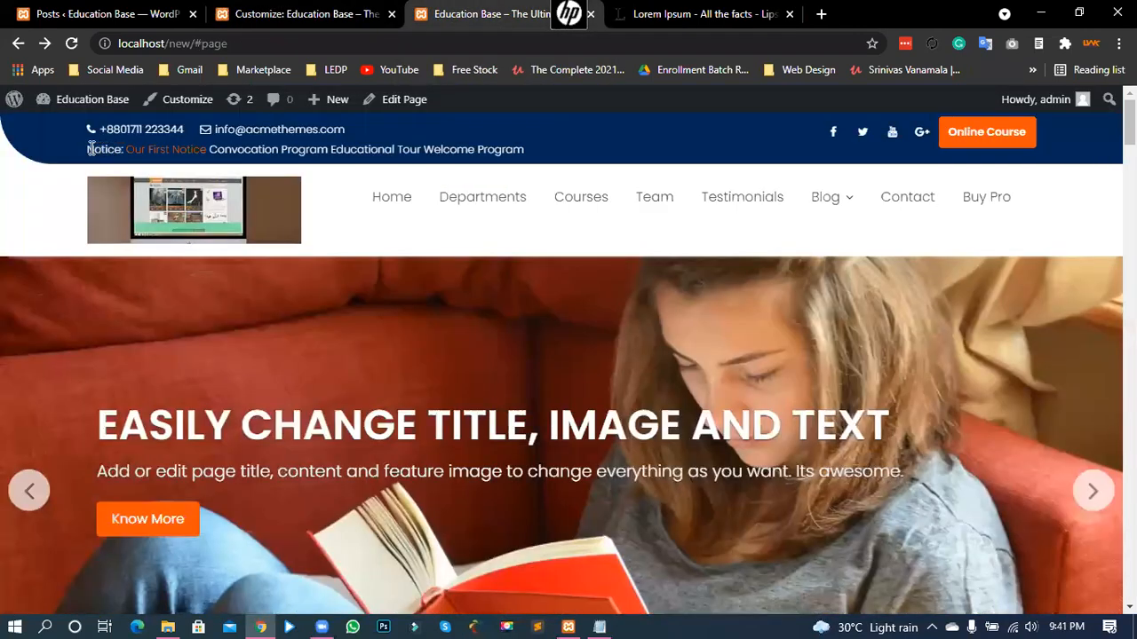
pyautogui.tripleClick(84, 150)
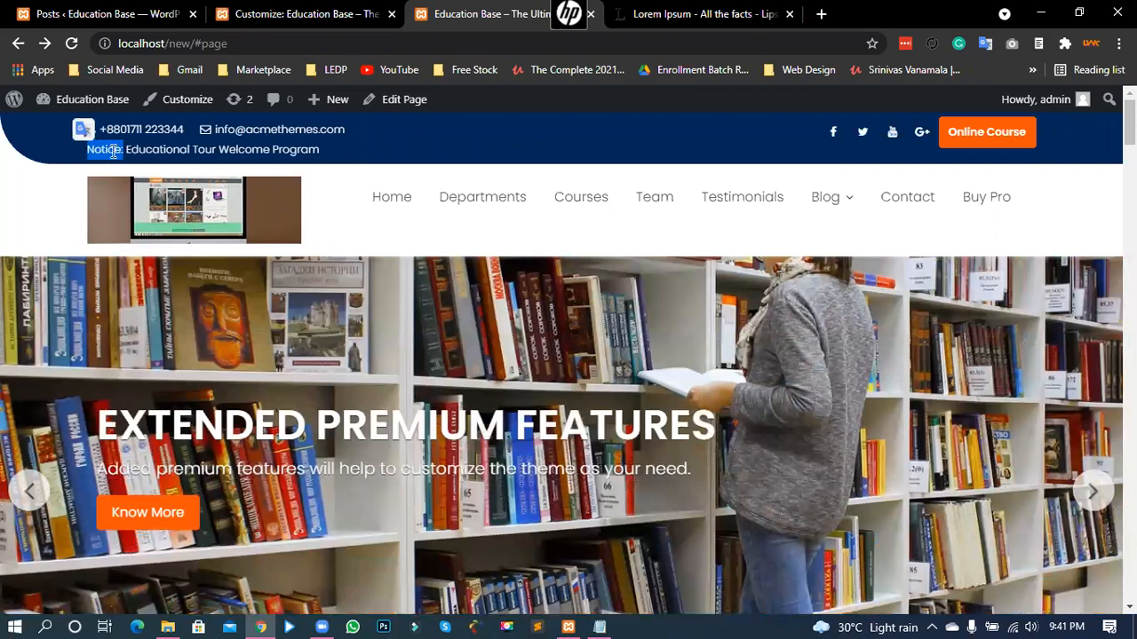
# - Check the 'Notice:' title in Header Top without changing it, and scroll to the button fields
pyautogui.click(274, 9)
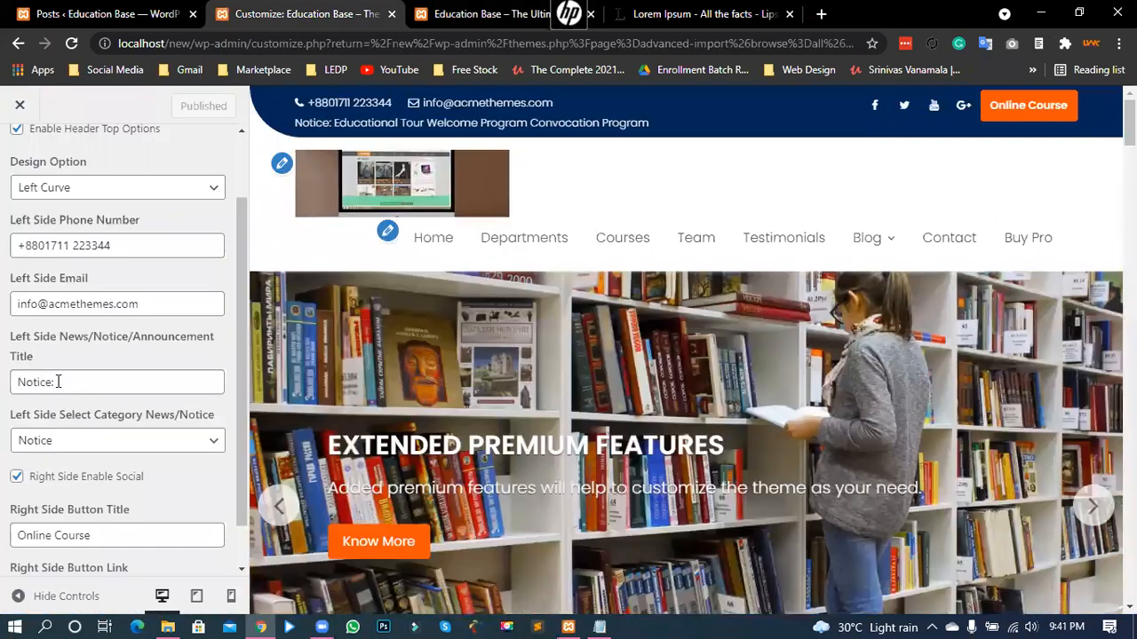
pyautogui.doubleClick(57, 382)
pyautogui.click(51, 381)
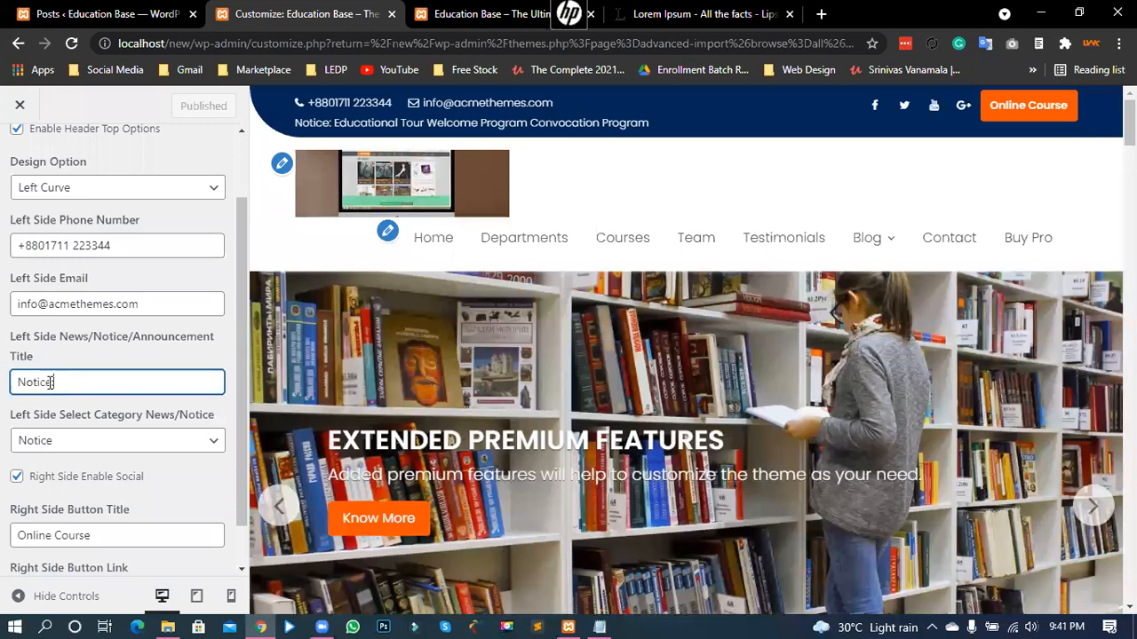
pyautogui.doubleClick(59, 382)
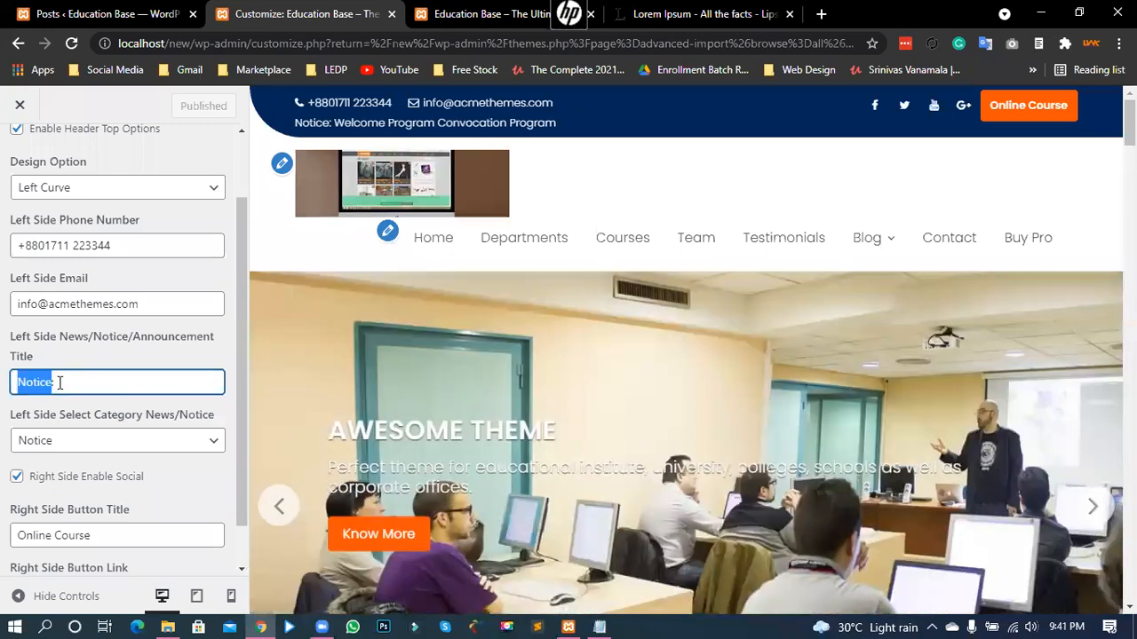
pyautogui.click(3, 382)
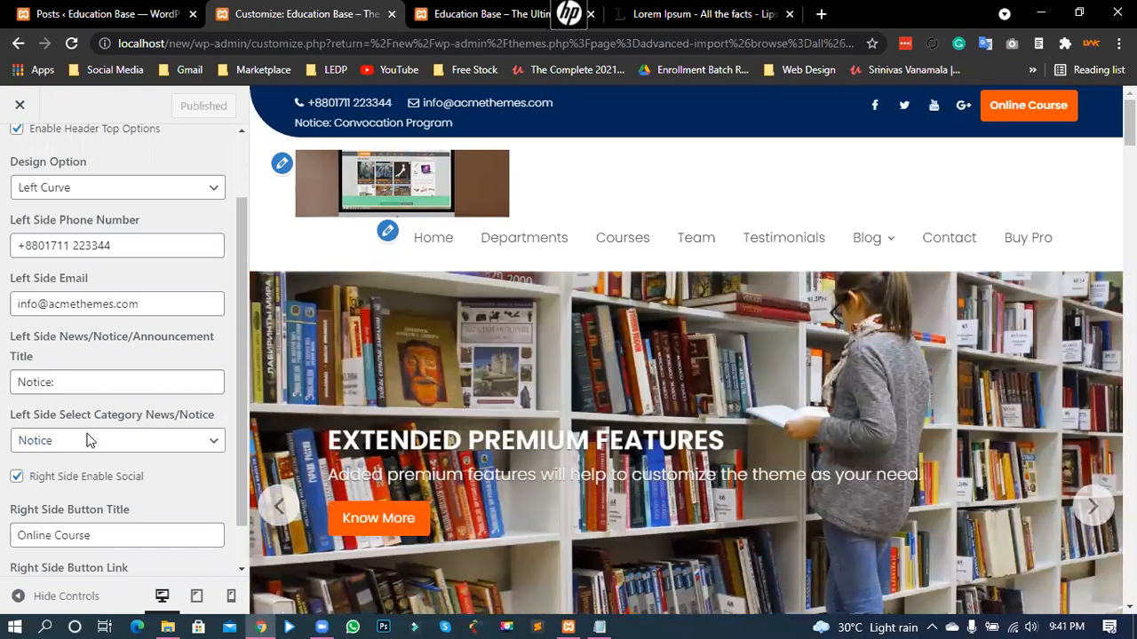
pyautogui.scroll(-1, 51, 451)
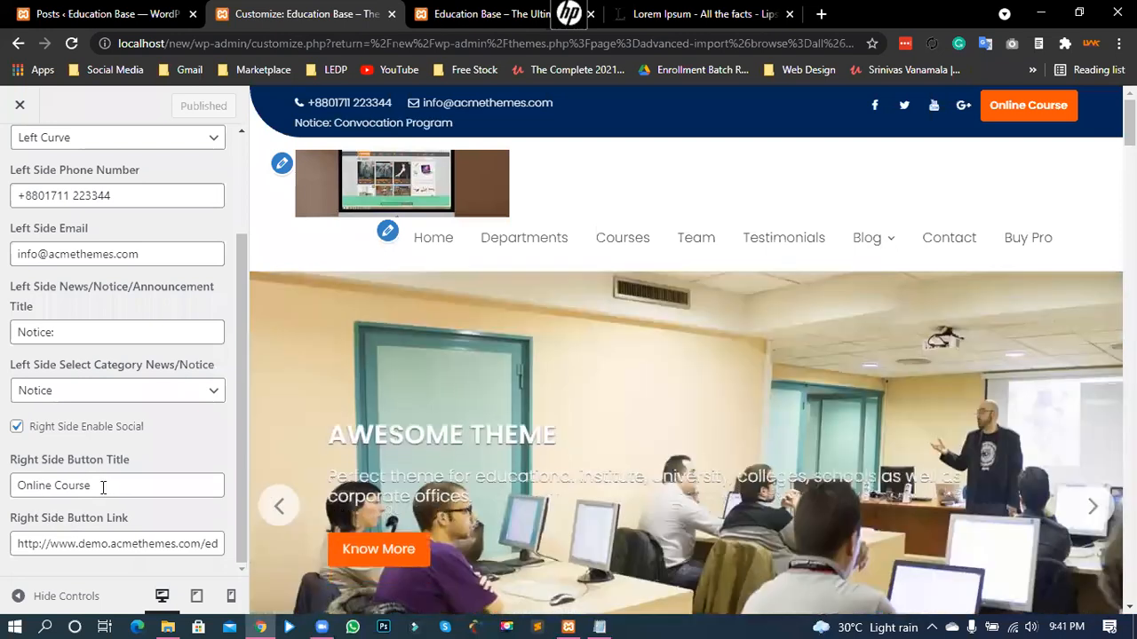
# - Rename the right-side header button from 'Online Course' to 'Our Courses', keeping social icons on
pyautogui.moveTo(94, 486); pyautogui.dragTo(6, 487)
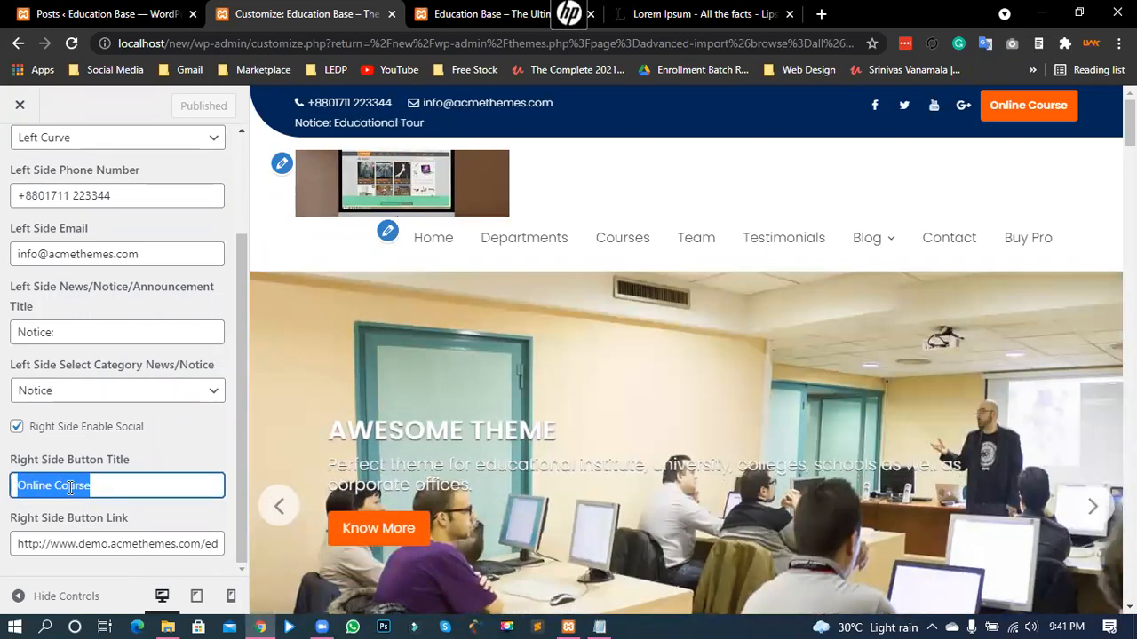
pyautogui.click(65, 485)
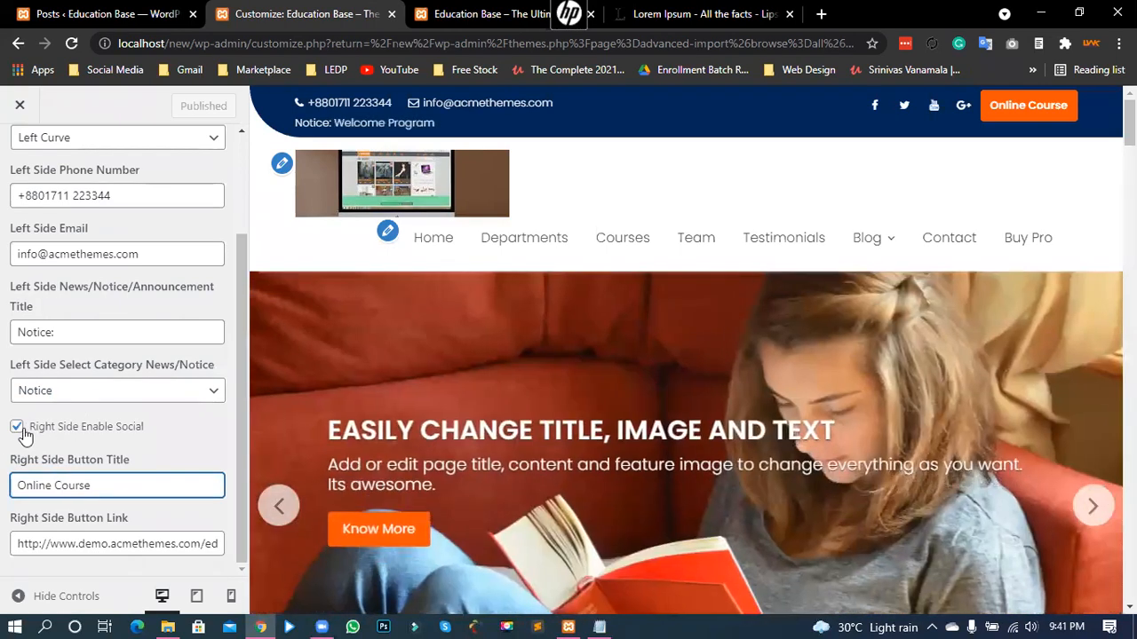
pyautogui.click(18, 429)
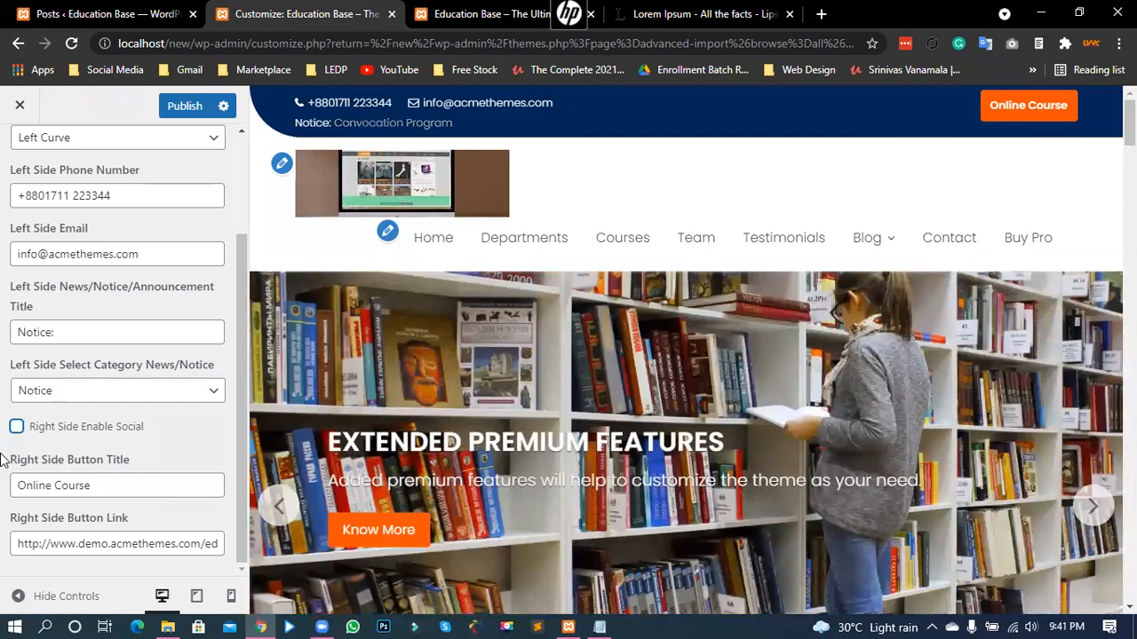
pyautogui.click(16, 426)
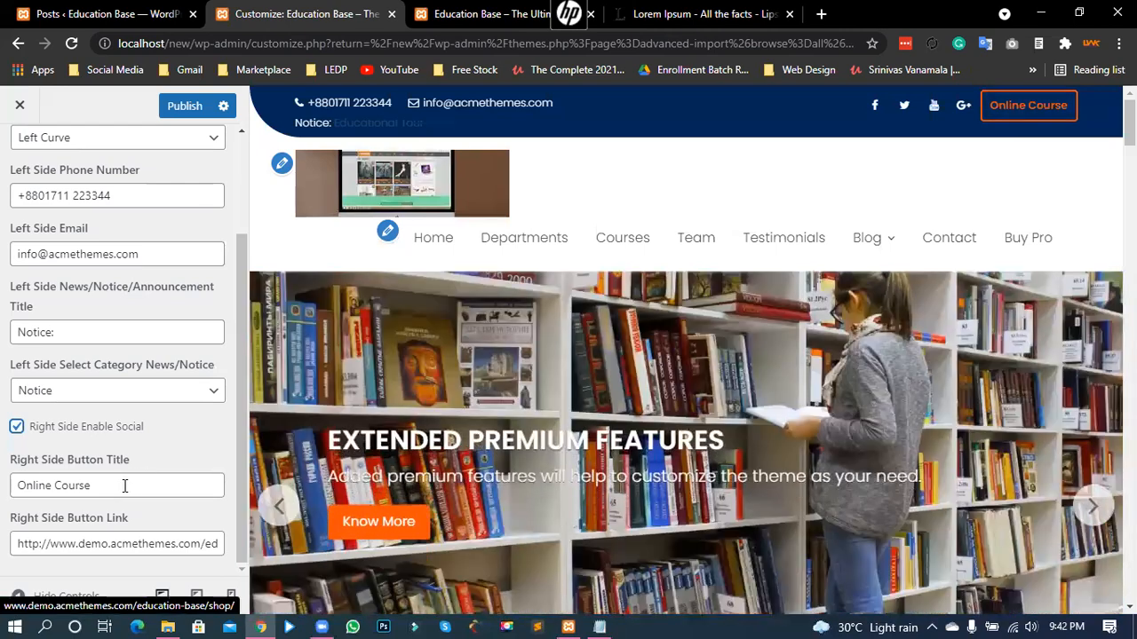
pyautogui.tripleClick(12, 486)
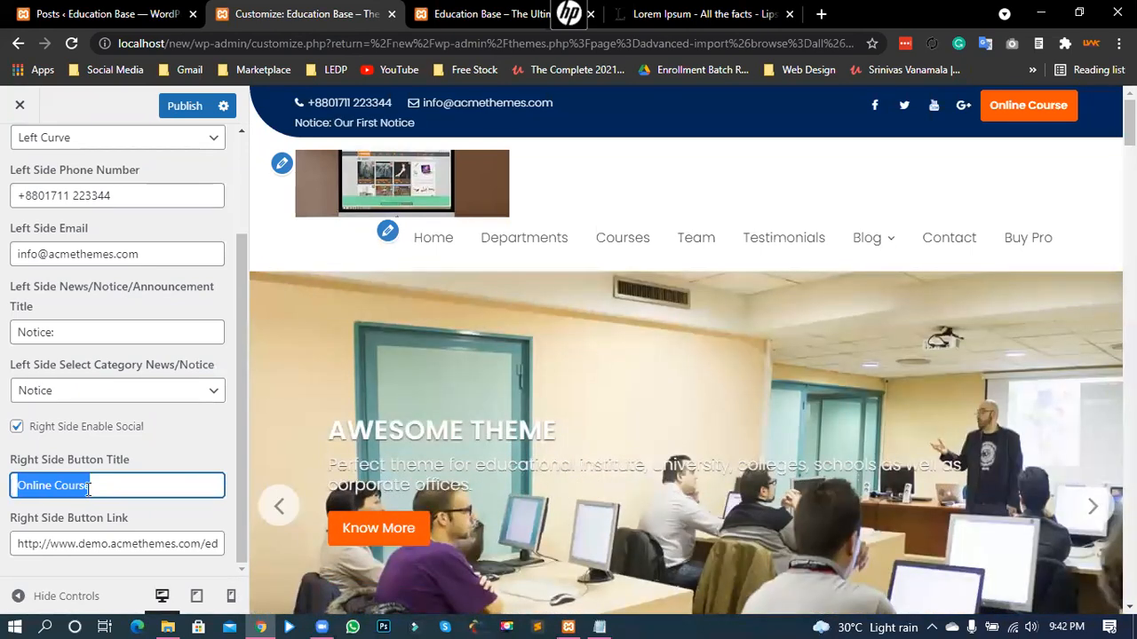
pyautogui.write('Our ')
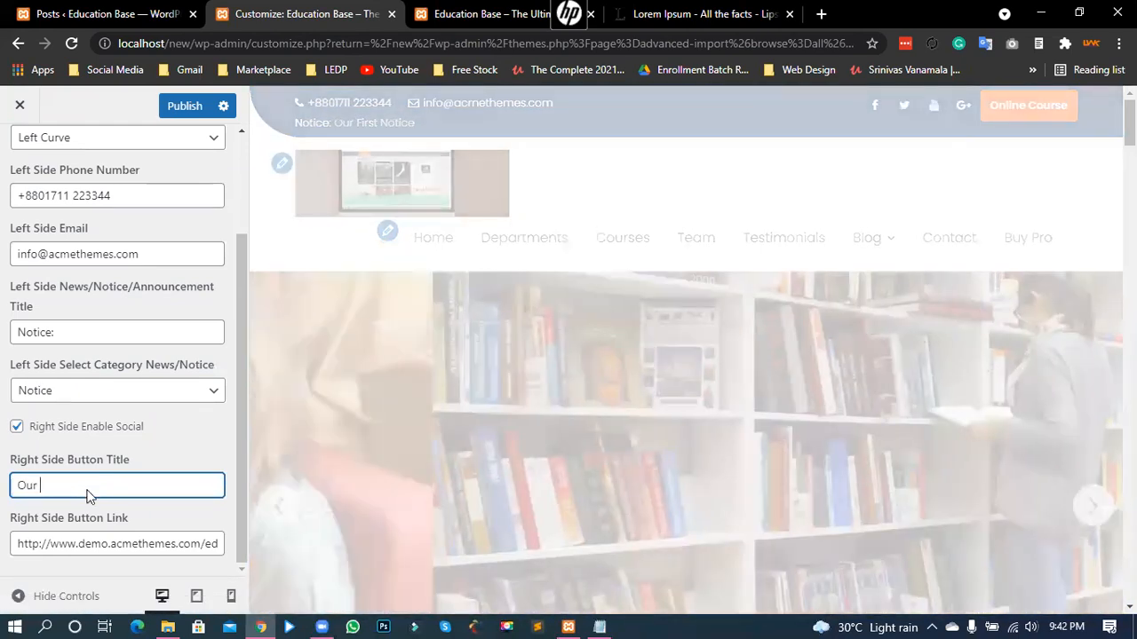
pyautogui.write('Courses')
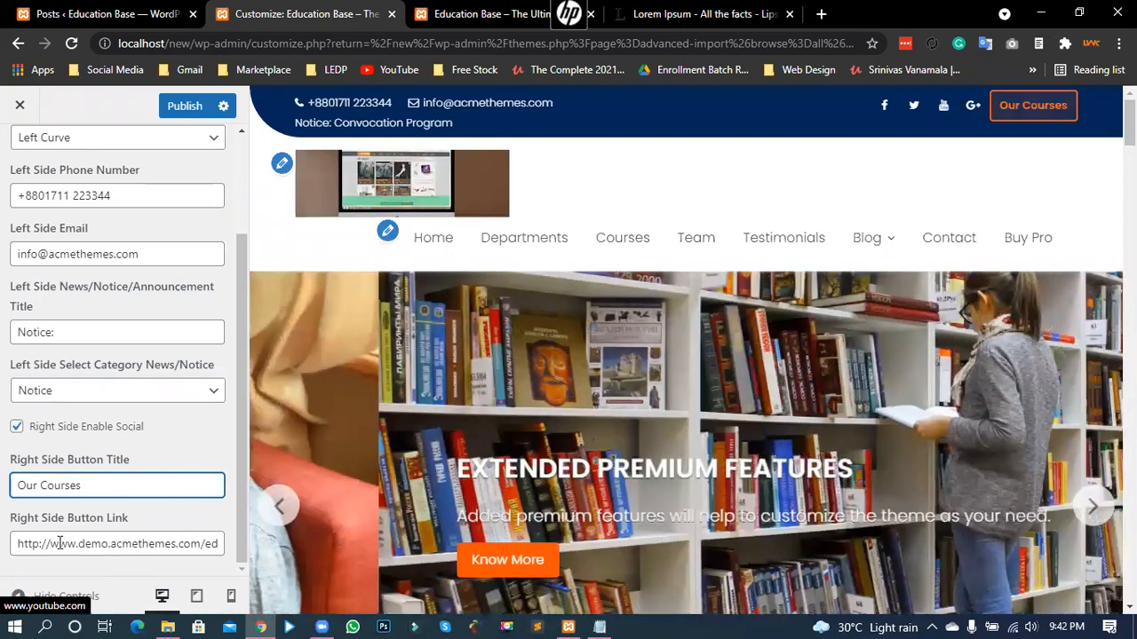
# - Set the right-side button link to '#'
pyautogui.moveTo(58, 543); pyautogui.dragTo(133, 526)
pyautogui.click(185, 519)
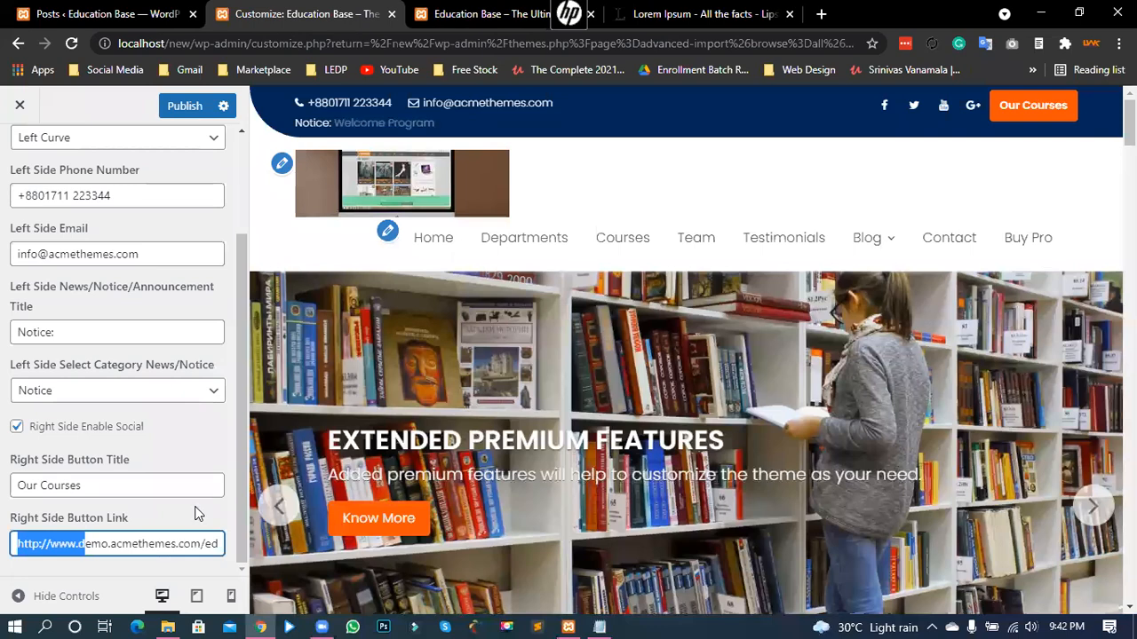
pyautogui.click(164, 558)
pyautogui.tripleClick(122, 542)
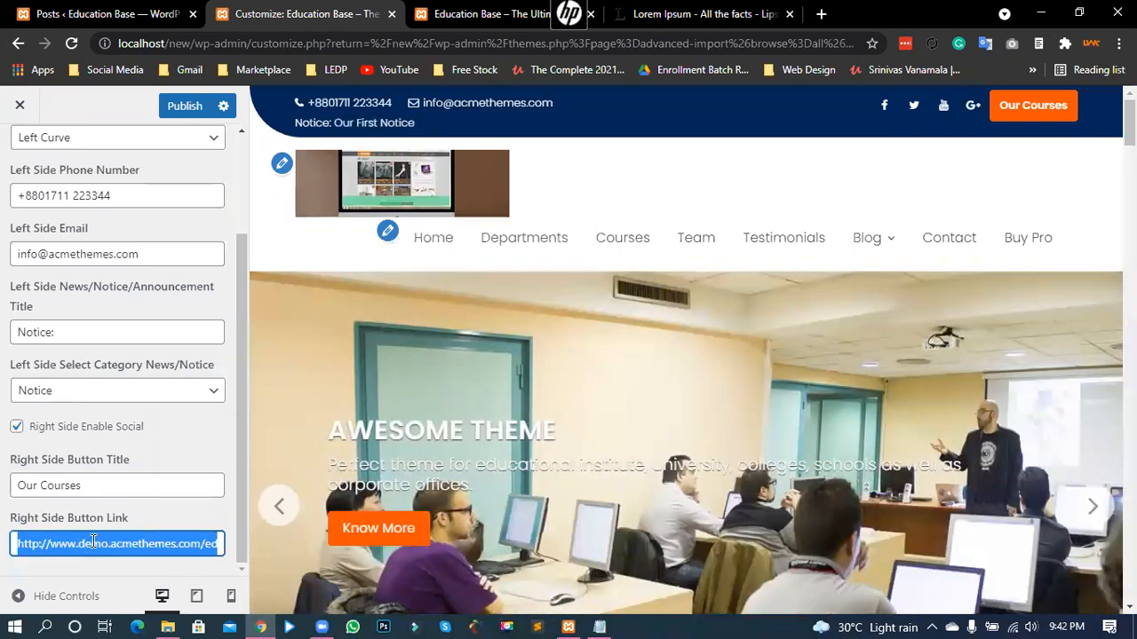
pyautogui.write('#')
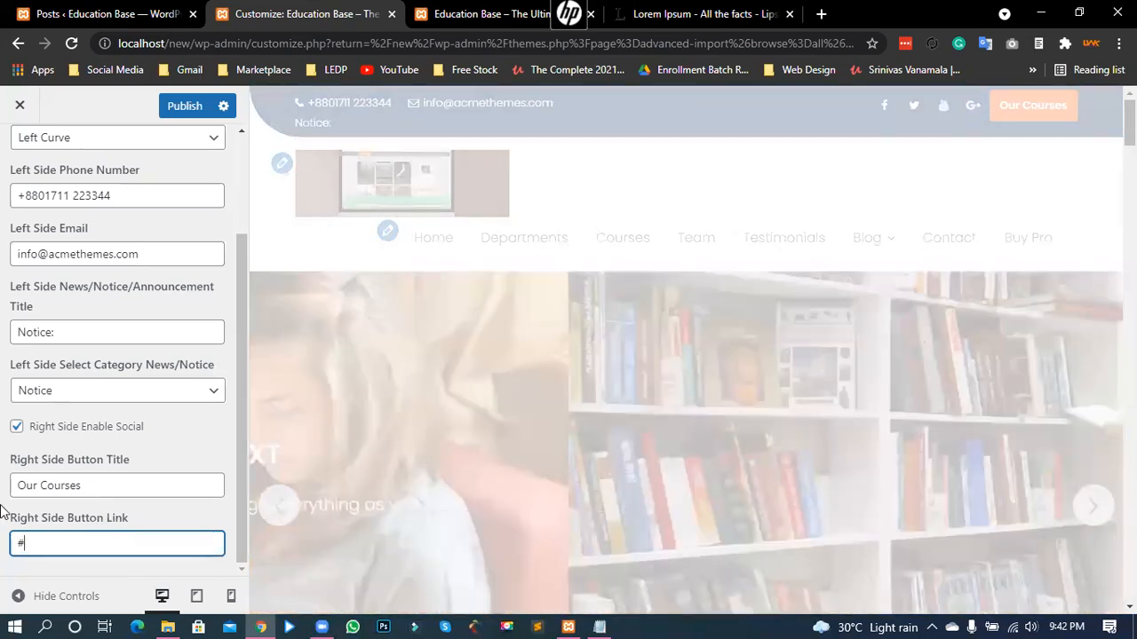
pyautogui.click(2, 512)
pyautogui.click(31, 542)
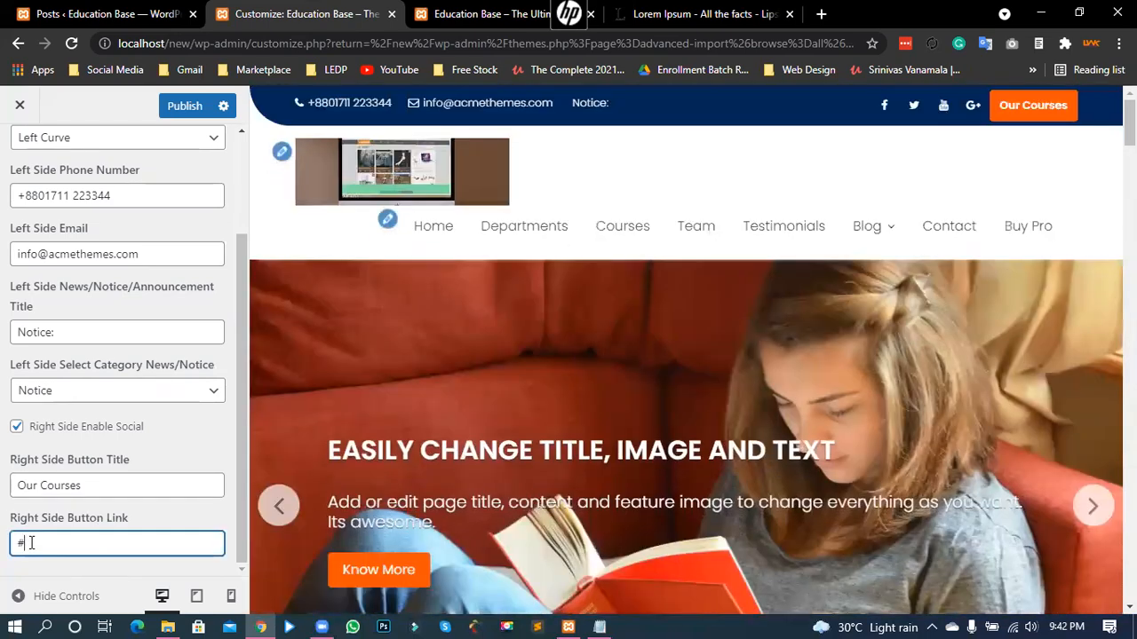
# - Publish the header changes and return to the Header Options list
pyautogui.scroll(3, 2, 515)
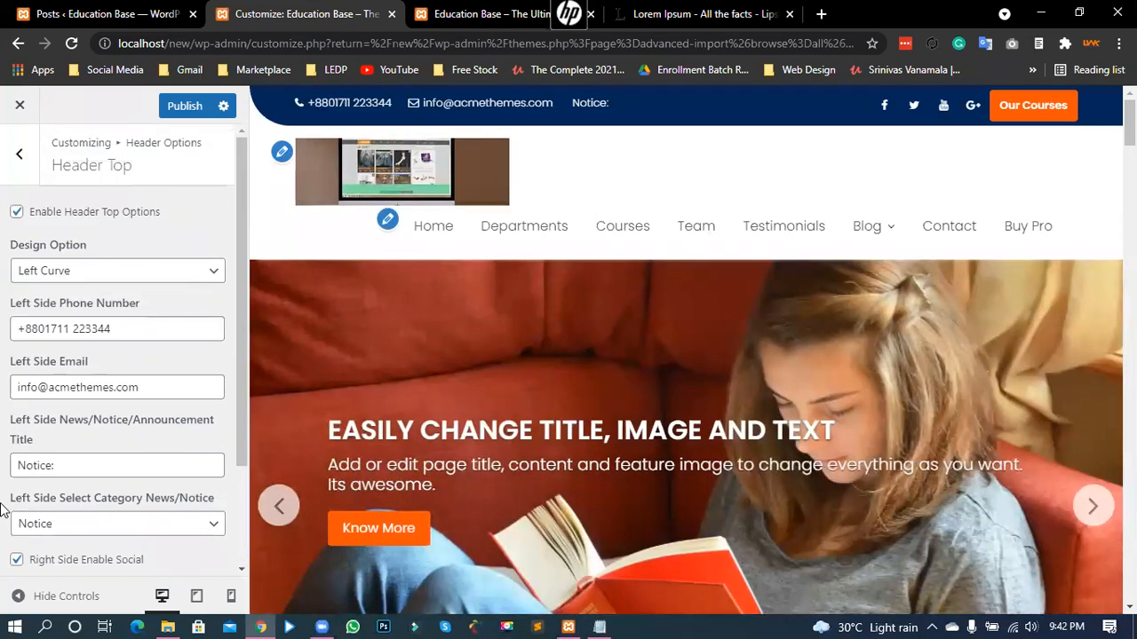
pyautogui.scroll(-2, 3, 510)
pyautogui.scroll(2, 2, 510)
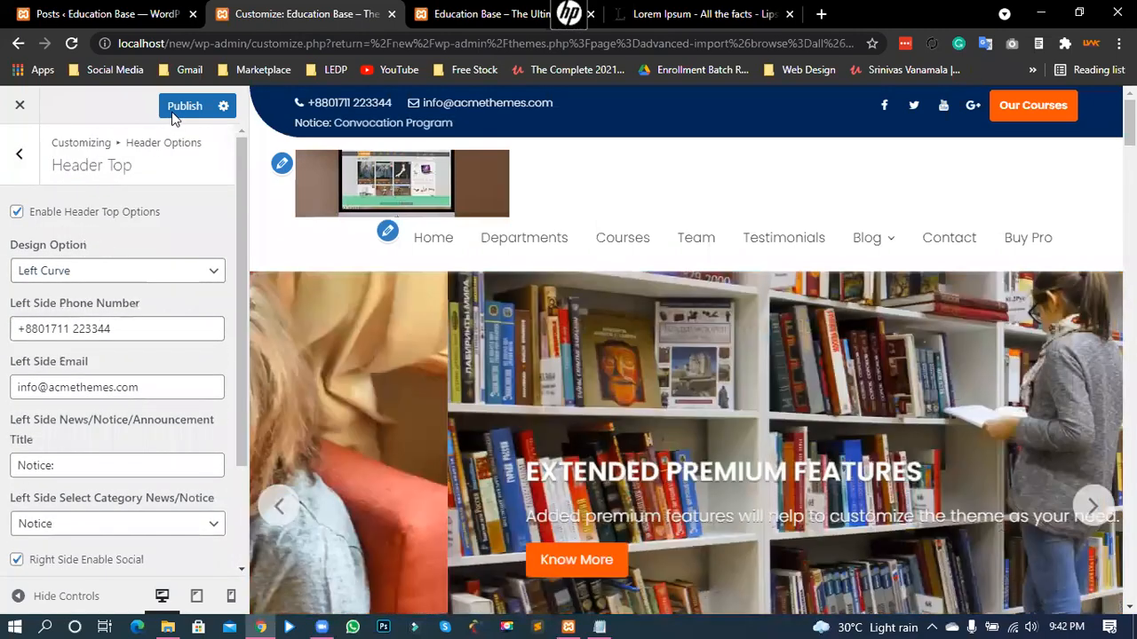
pyautogui.click(178, 113)
pyautogui.click(20, 160)
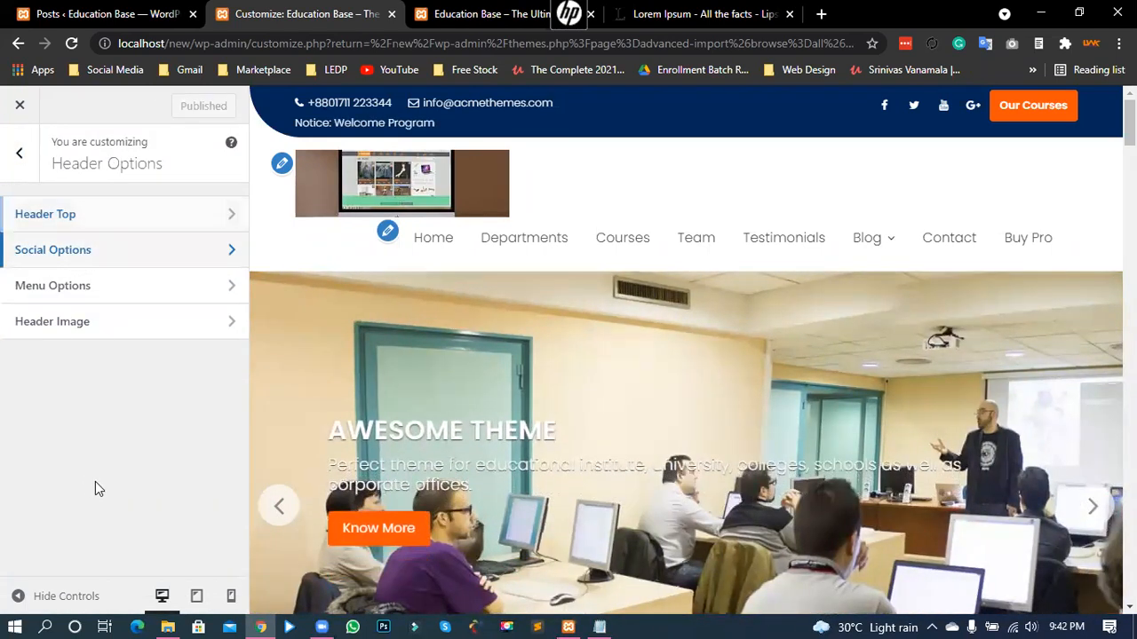
# - Delete the Google Plus URL in Social Options, keeping the Facebook, Twitter and YouTube links
pyautogui.click(54, 250)
pyautogui.moveTo(40, 208); pyautogui.dragTo(9, 146)
pyautogui.moveTo(44, 272); pyautogui.dragTo(745, 172)
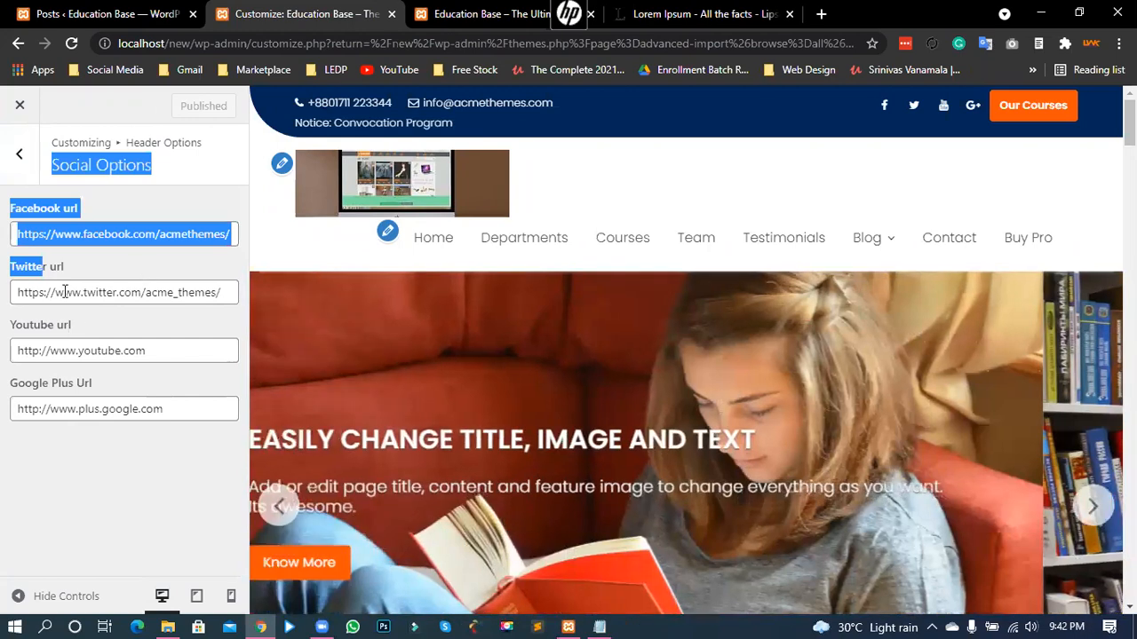
pyautogui.click(45, 286)
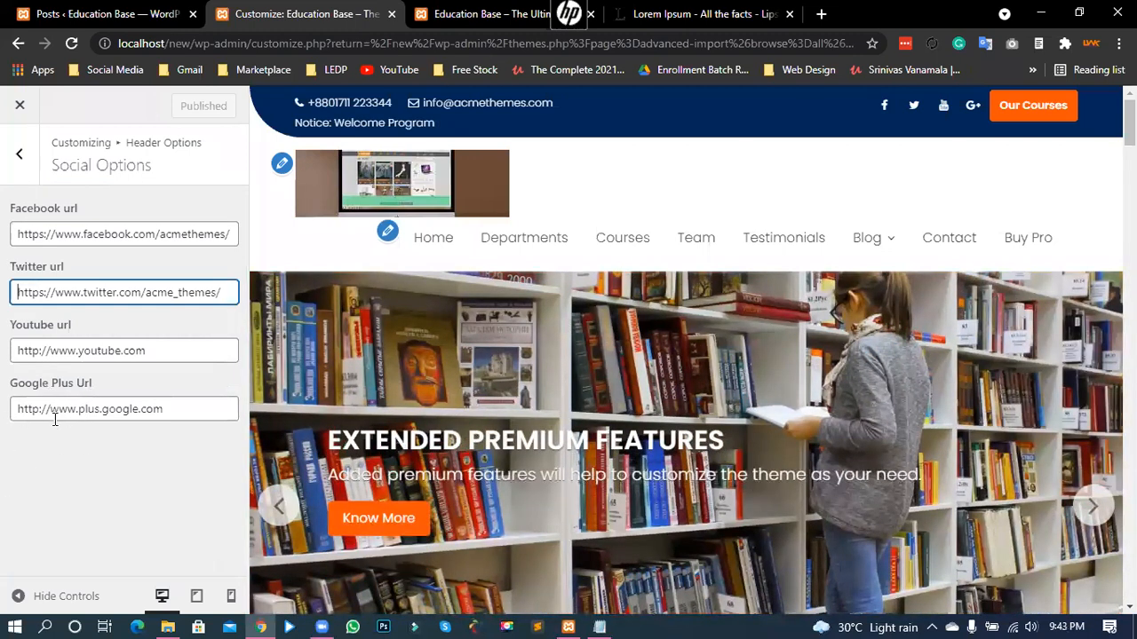
pyautogui.press('Tab')
pyautogui.press('Tab')
pyautogui.press('BackSpace')
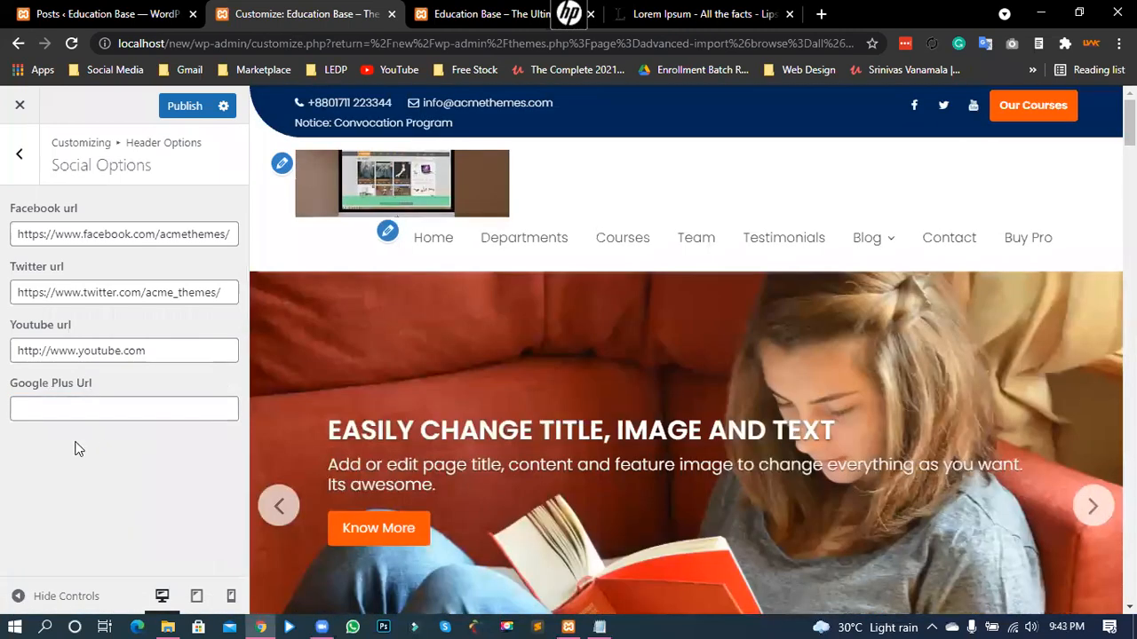
pyautogui.click(26, 174)
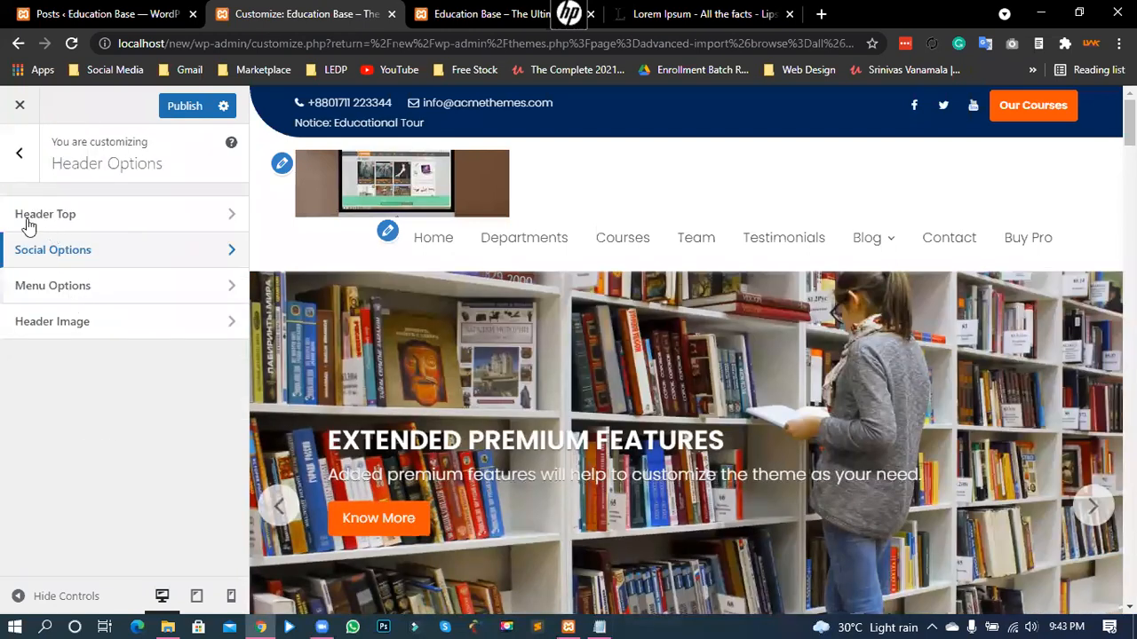
# - Publish the header changes with the sticky menu enabled and reload the live home page
pyautogui.click(56, 284)
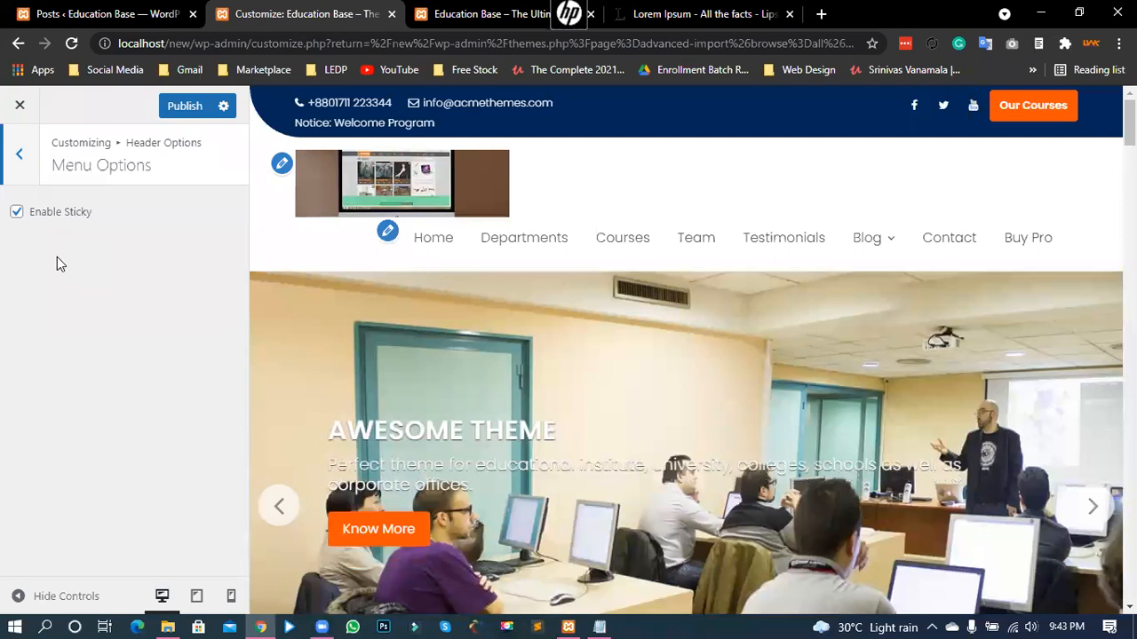
pyautogui.click(187, 113)
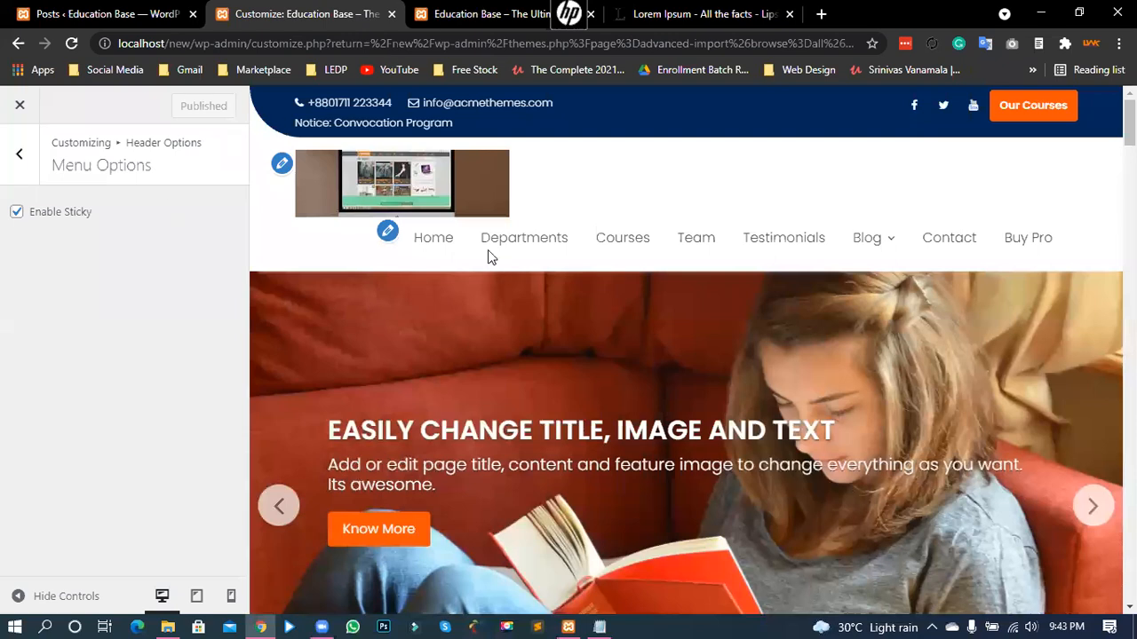
pyautogui.hotkey('ctrl', 'Tab')
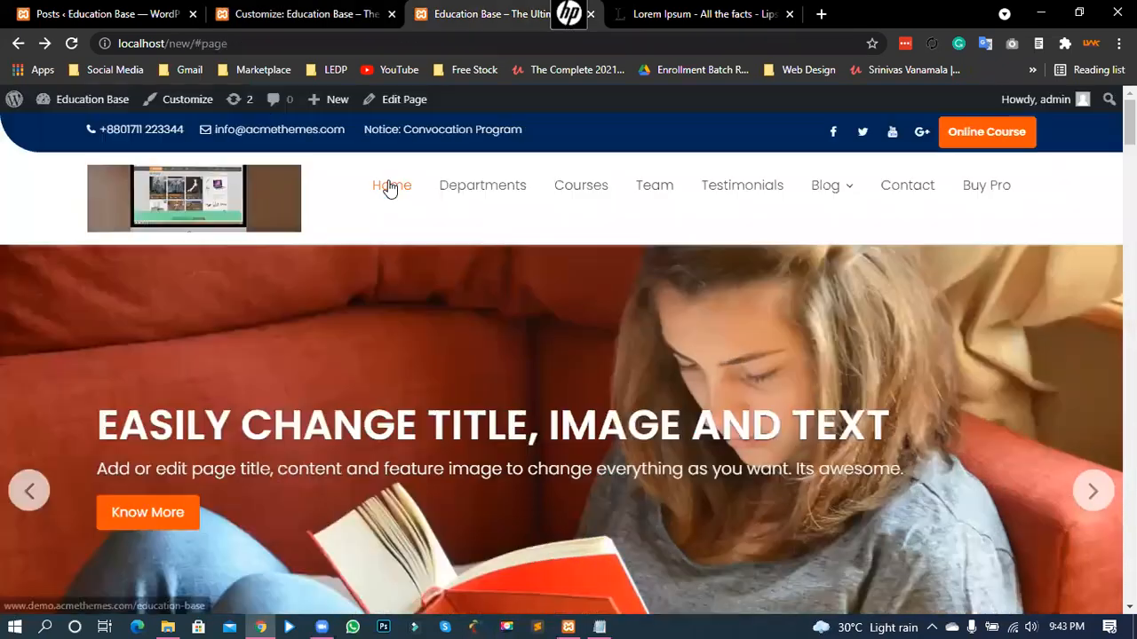
pyautogui.click(197, 212)
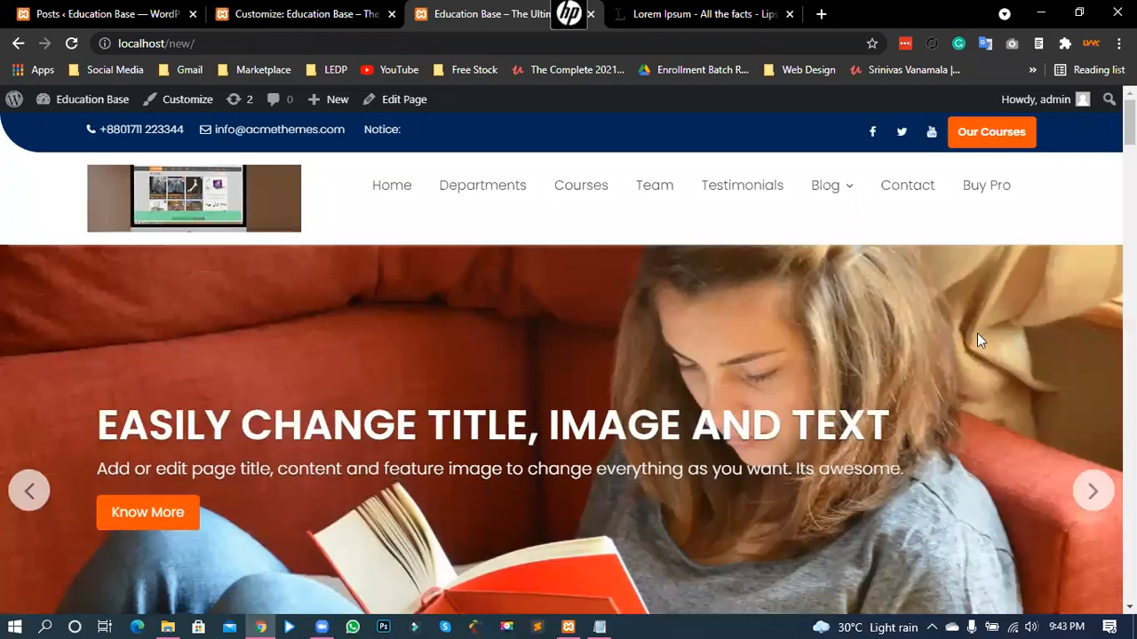
# - Scroll down the live Education Base front page and back up to review the published header
pyautogui.scroll(-4, 619, 395)
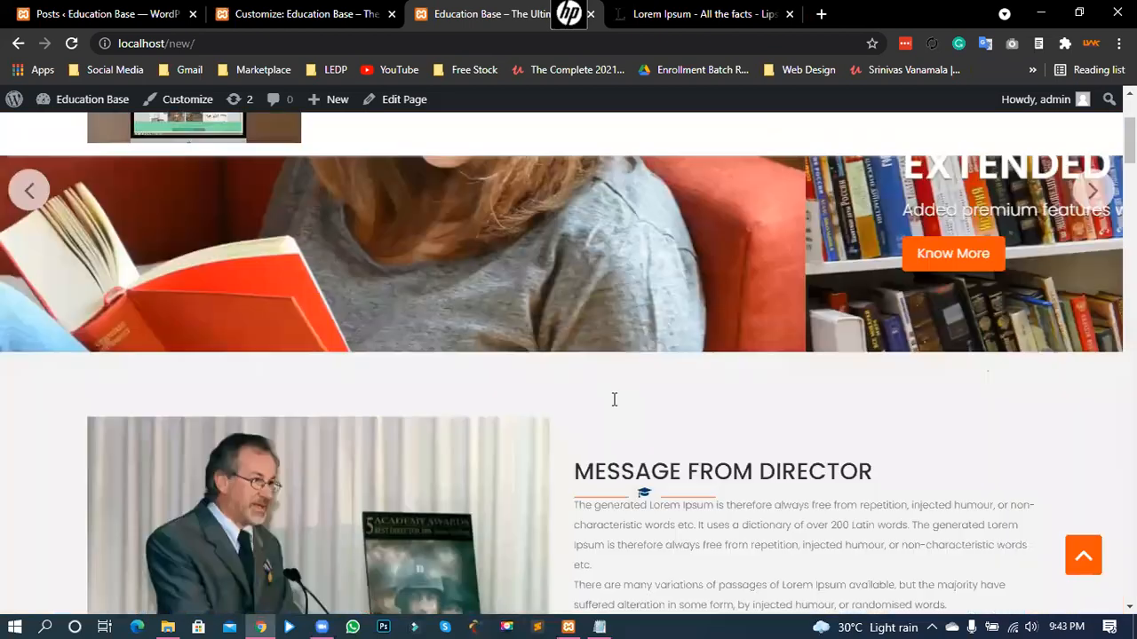
pyautogui.scroll(-5, 532, 293)
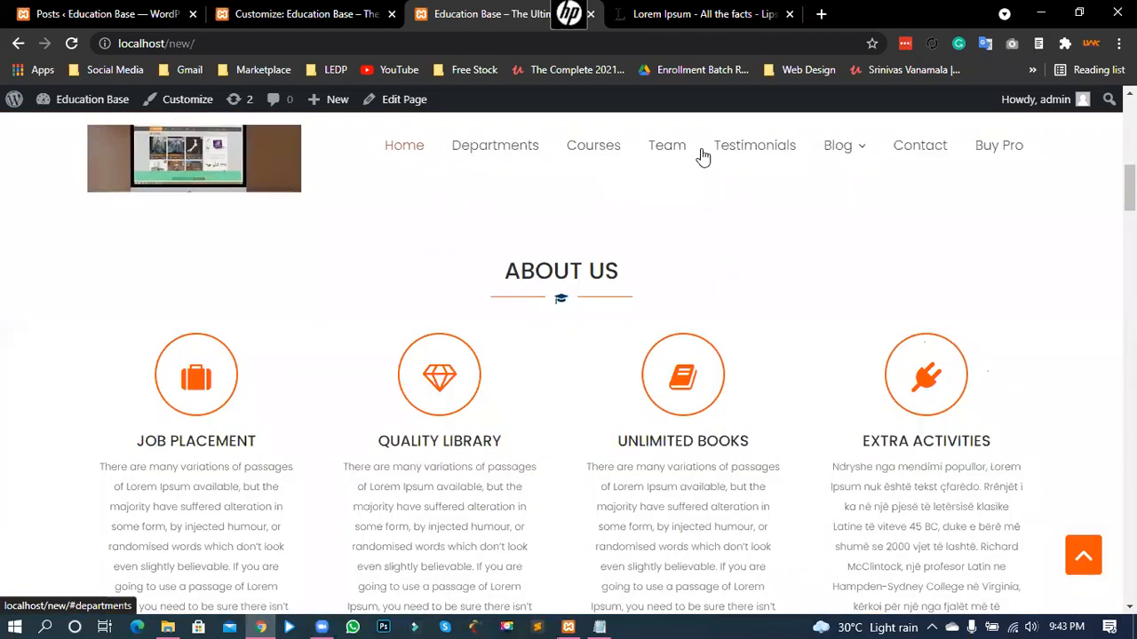
pyautogui.scroll(-1, 825, 284)
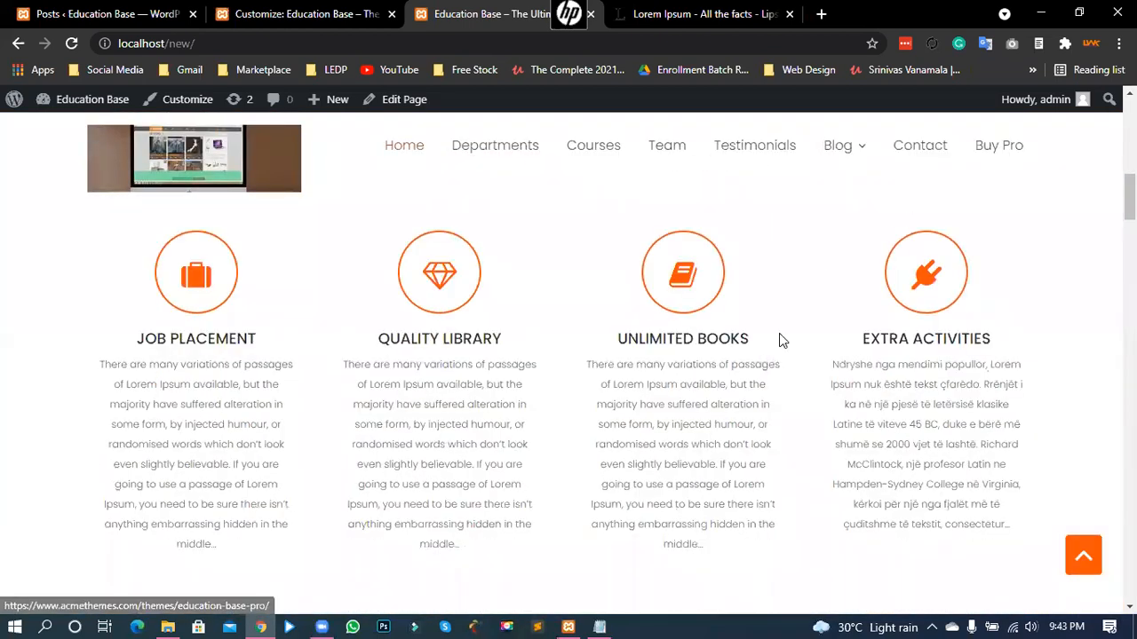
pyautogui.scroll(-5, 779, 337)
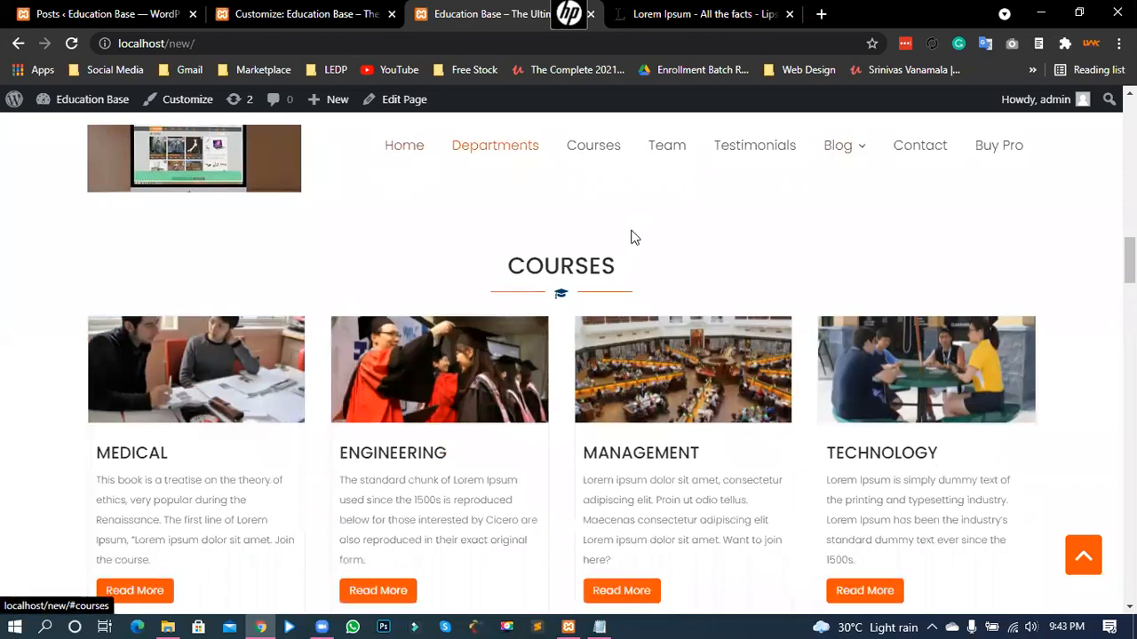
pyautogui.scroll(-2, 636, 239)
pyautogui.scroll(-5, 645, 314)
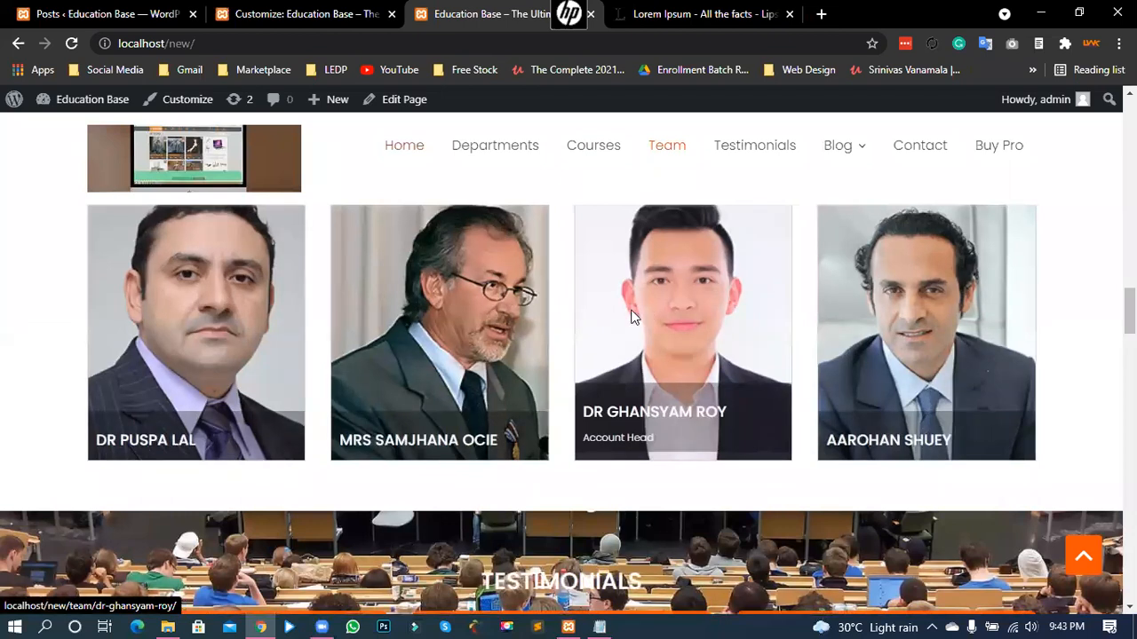
pyautogui.scroll(-3, 619, 332)
pyautogui.scroll(-3, 617, 331)
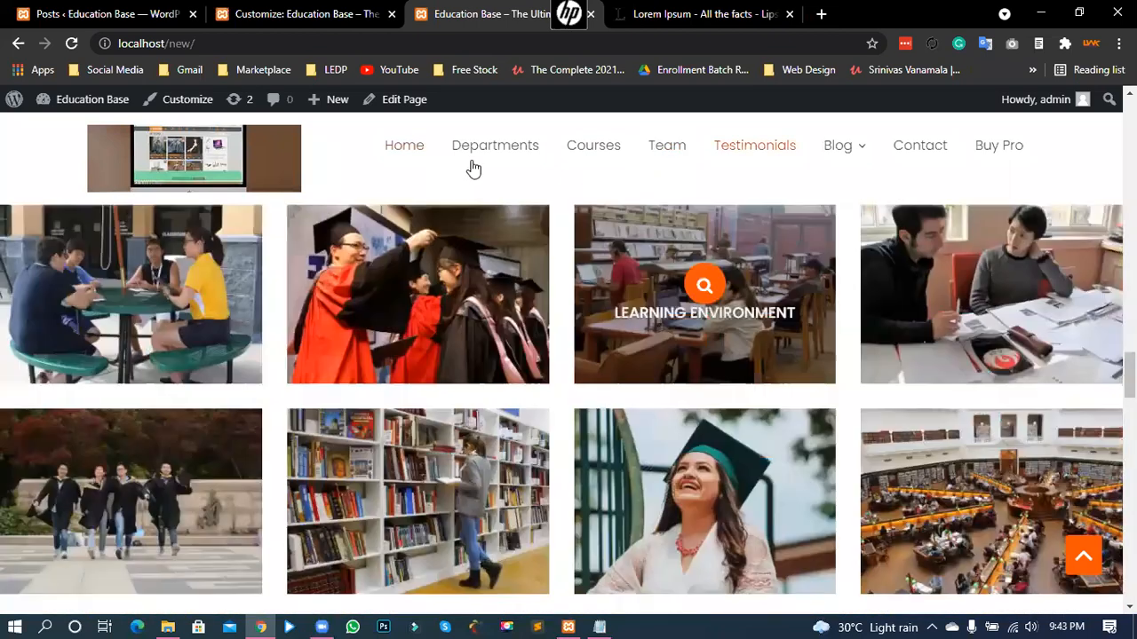
pyautogui.scroll(-3, 622, 152)
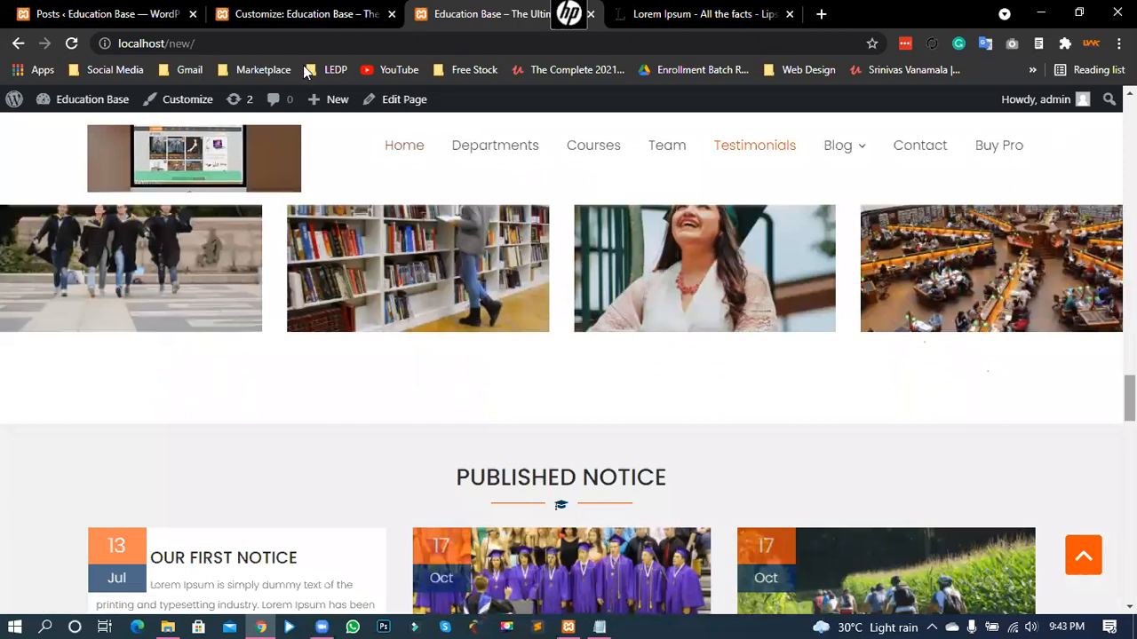
pyautogui.scroll(5, 433, 120)
pyautogui.scroll(5, 63, 276)
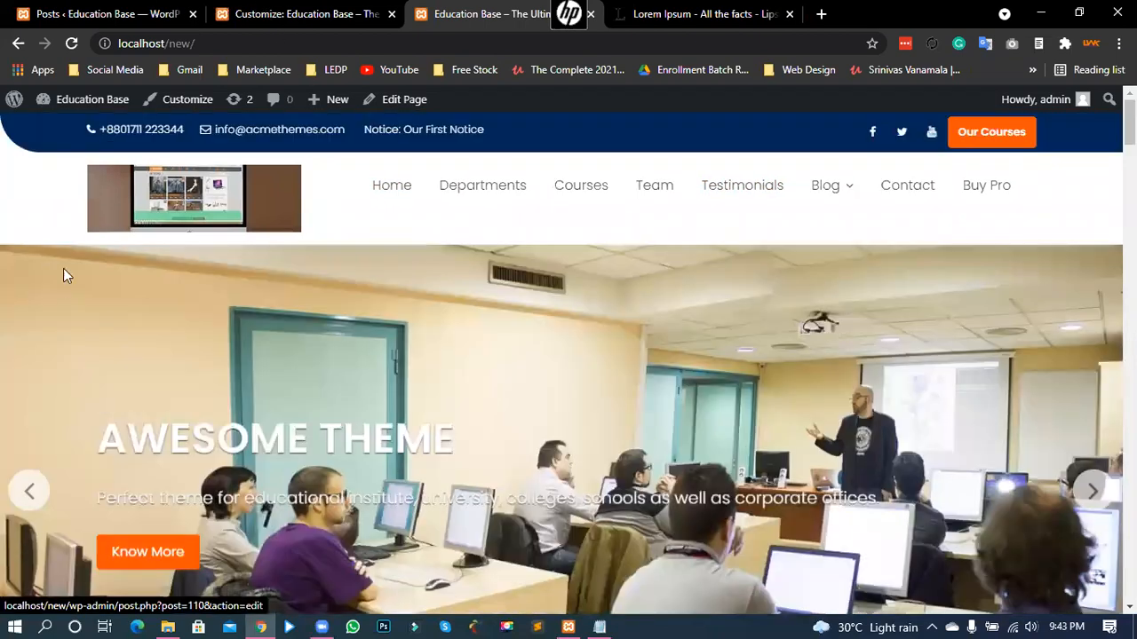
pyautogui.hotkey('ctrl', 'pageup')
# - Disable Enable Sticky, publish the change, and reload the live site
pyautogui.click(17, 211)
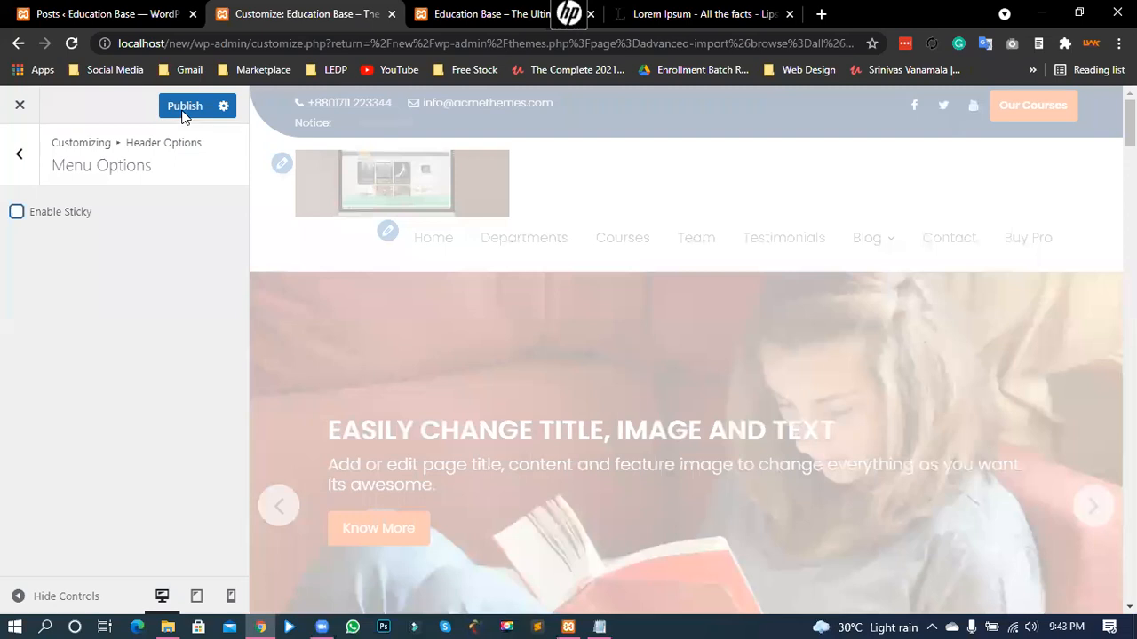
pyautogui.click(184, 107)
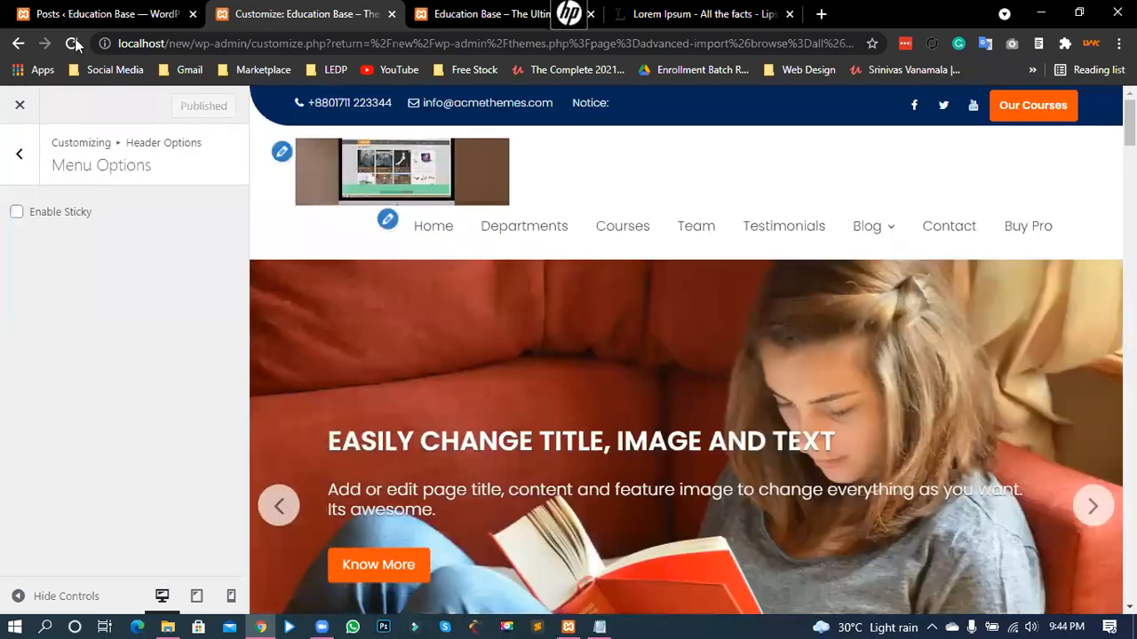
pyautogui.hotkey('ctrl', 'Tab')
pyautogui.click(76, 45)
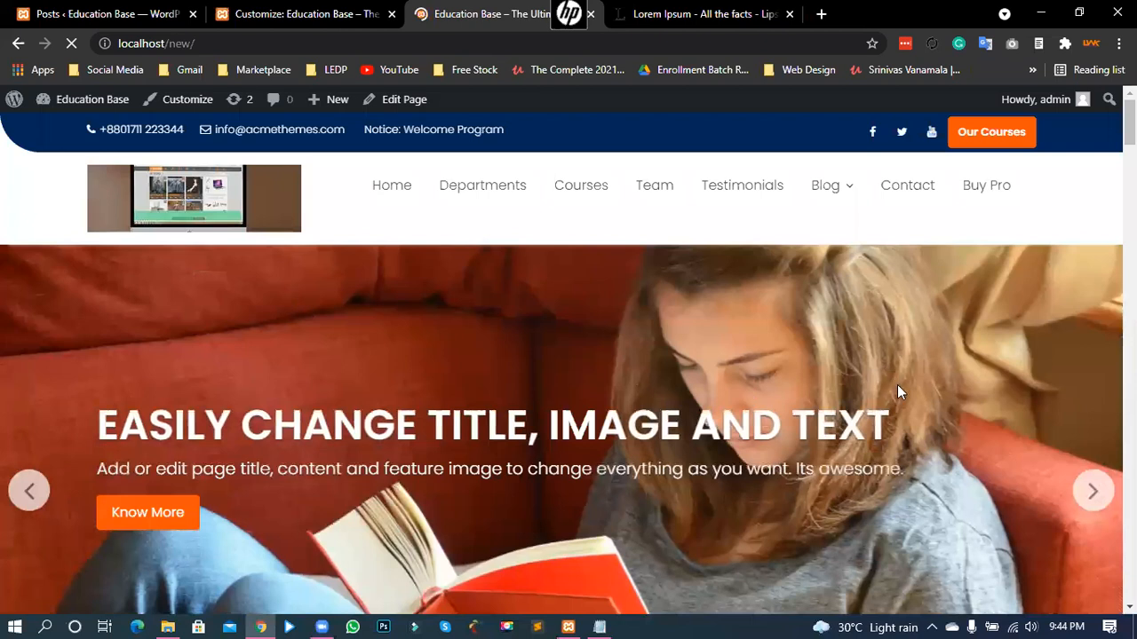
# - Scroll the live page to confirm the menu no longer stays pinned, then return to the top
pyautogui.scroll(-10, 897, 387)
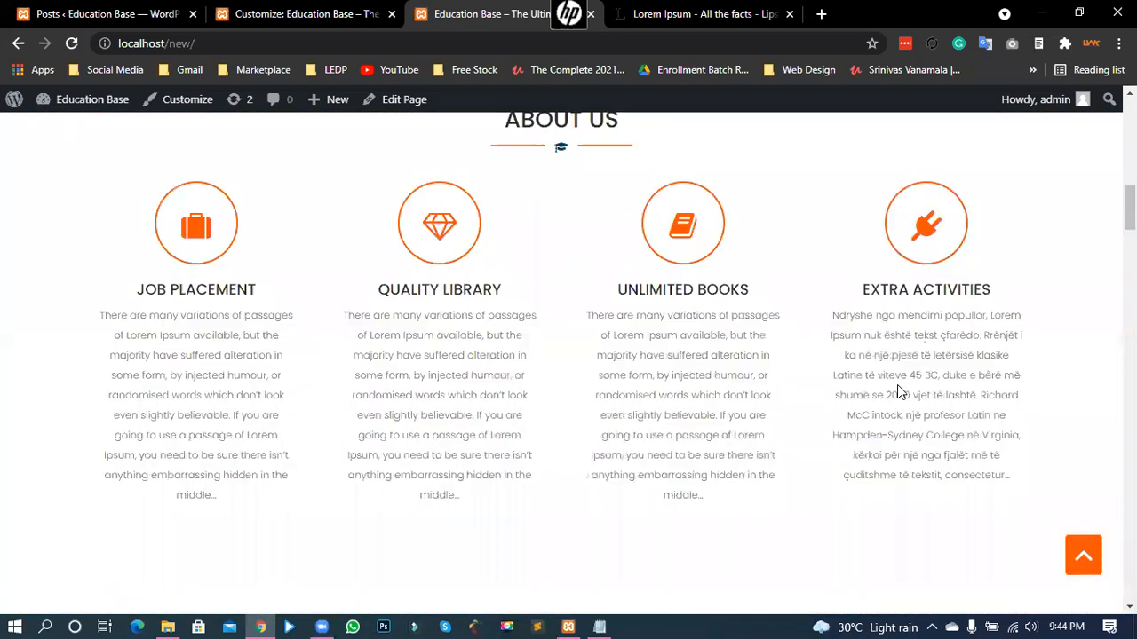
pyautogui.scroll(-1, 897, 388)
pyautogui.scroll(-4, 785, 239)
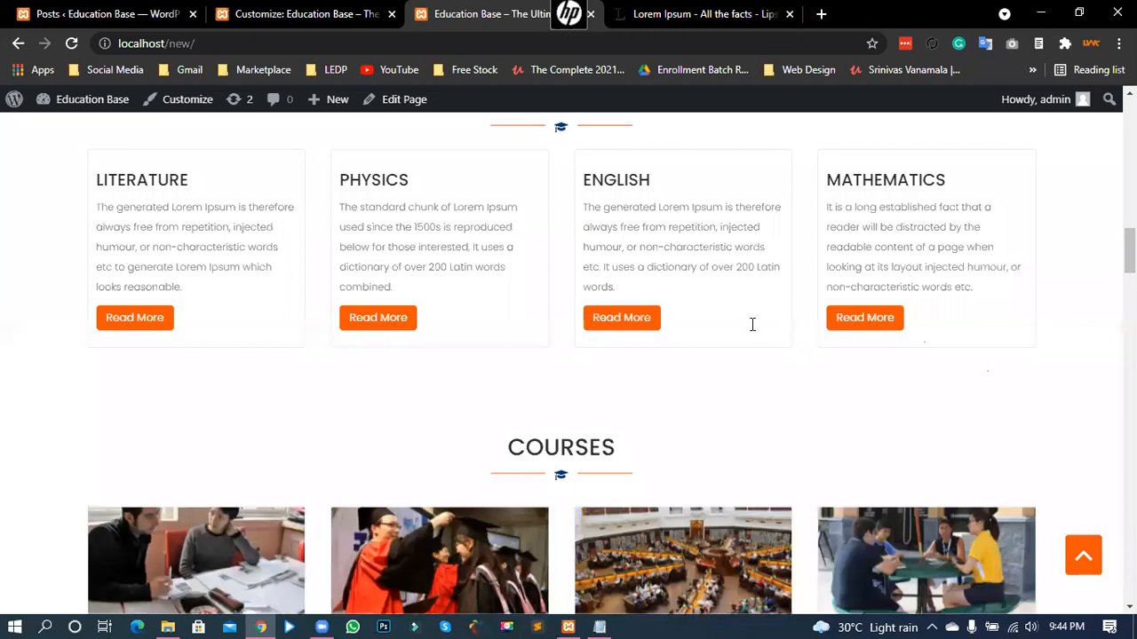
pyautogui.scroll(-1, 751, 324)
pyautogui.scroll(-4, 672, 172)
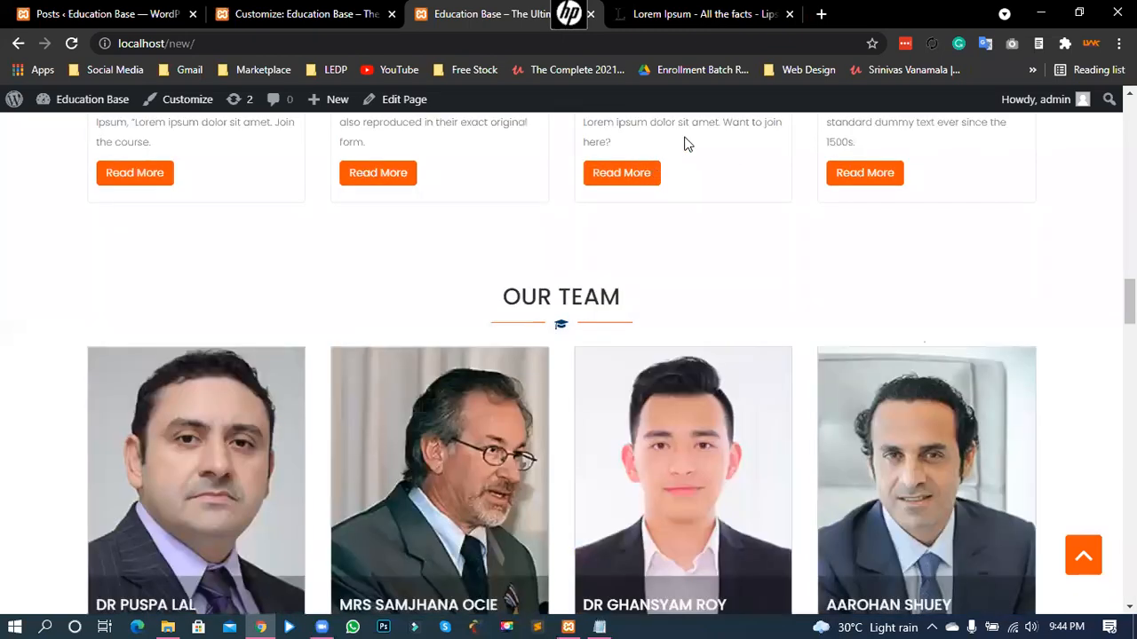
pyautogui.scroll(-1, 684, 144)
pyautogui.scroll(-2, 726, 170)
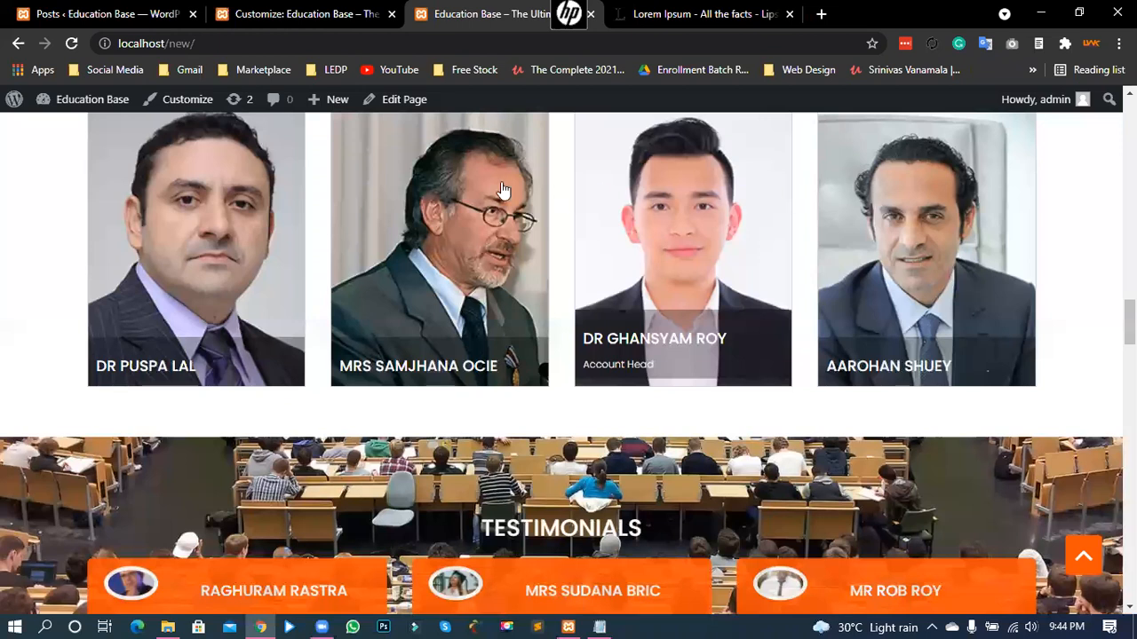
pyautogui.press('Home')
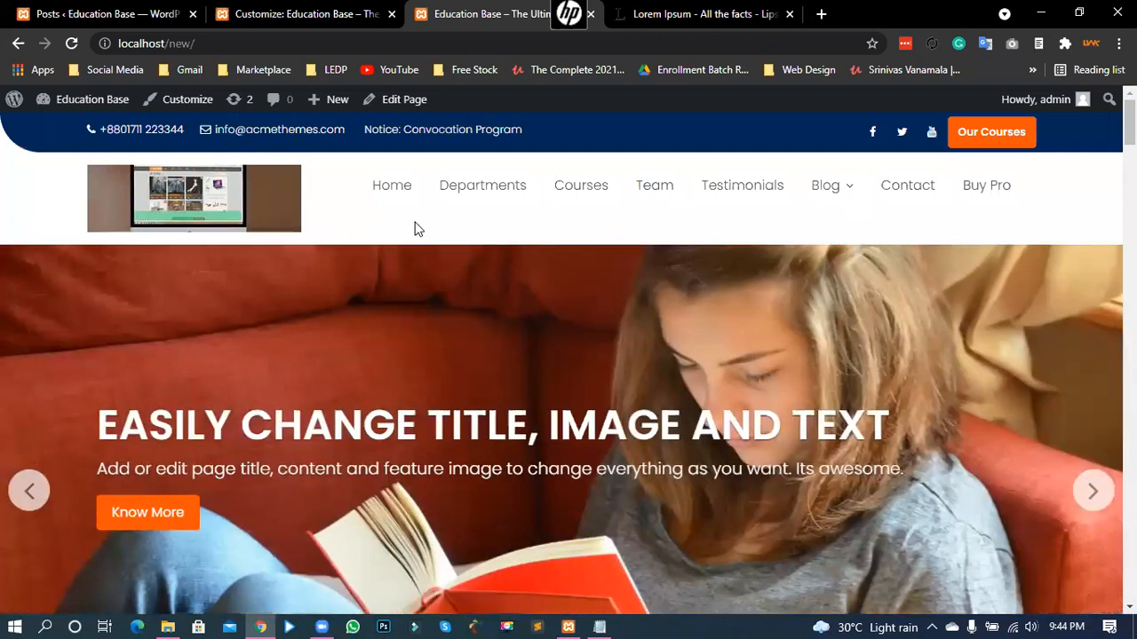
pyautogui.hotkey('ctrl', 'shift', 'Tab')
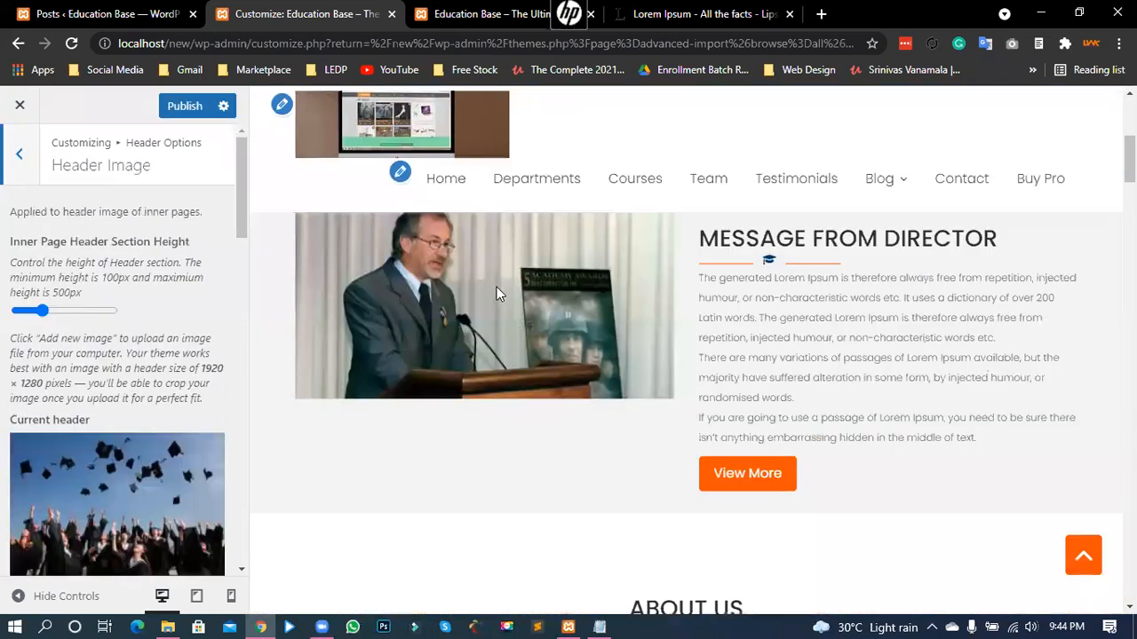
# - Review the graduation-caps current header and the Previously uploaded images list
pyautogui.scroll(-1, 499, 292)
pyautogui.scroll(5, 427, 321)
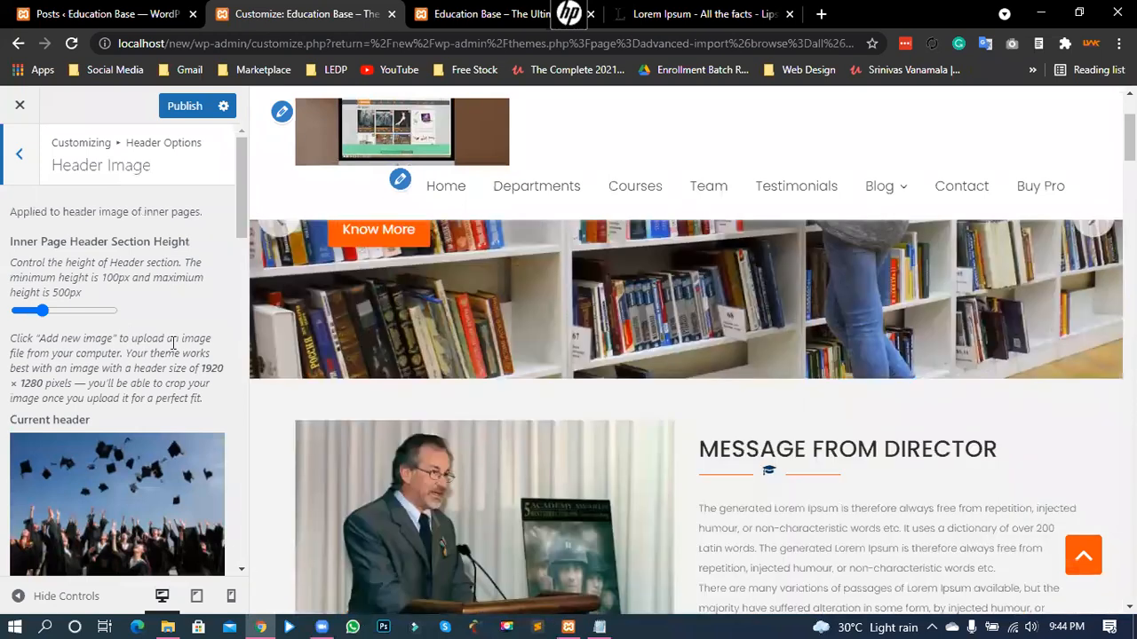
pyautogui.scroll(-8, 124, 342)
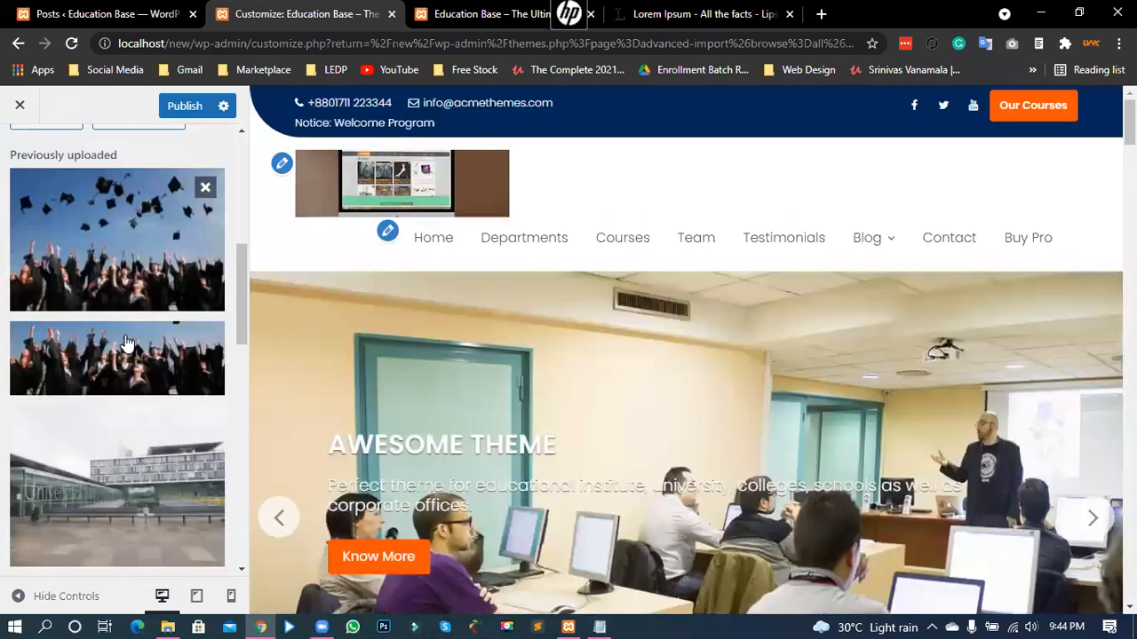
pyautogui.scroll(2, 129, 340)
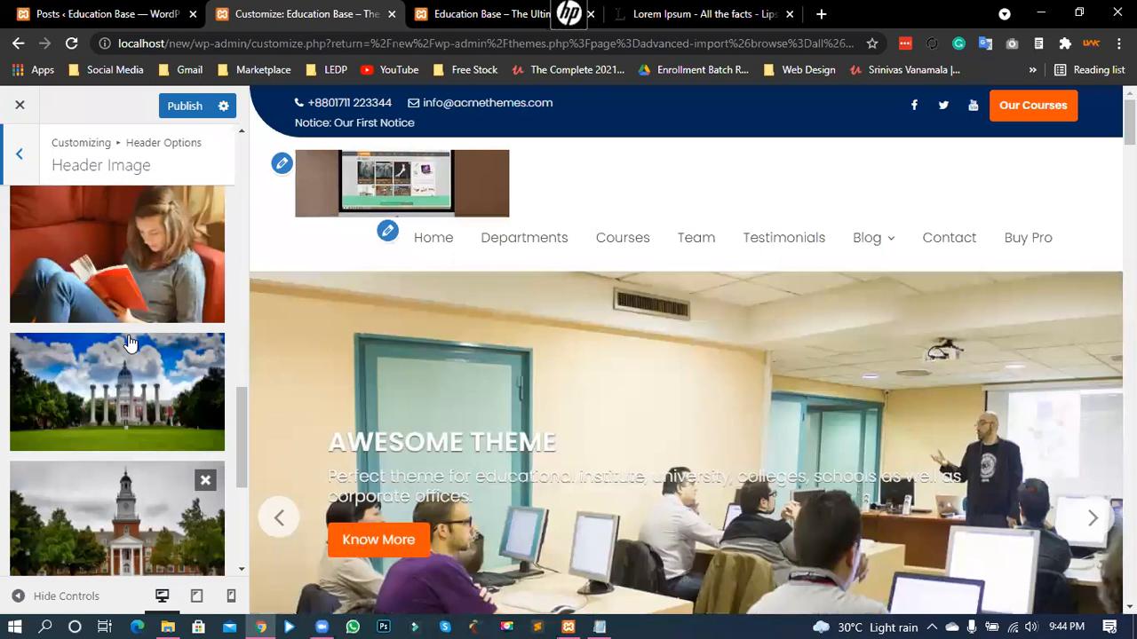
pyautogui.scroll(5, 128, 337)
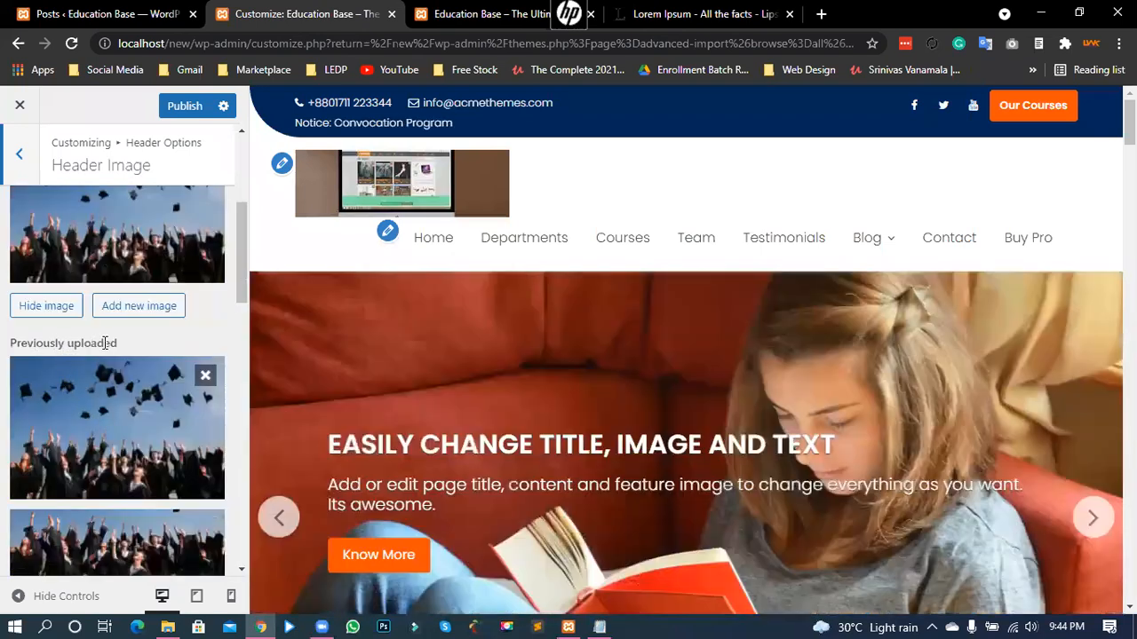
pyautogui.moveTo(108, 343); pyautogui.dragTo(34, 343)
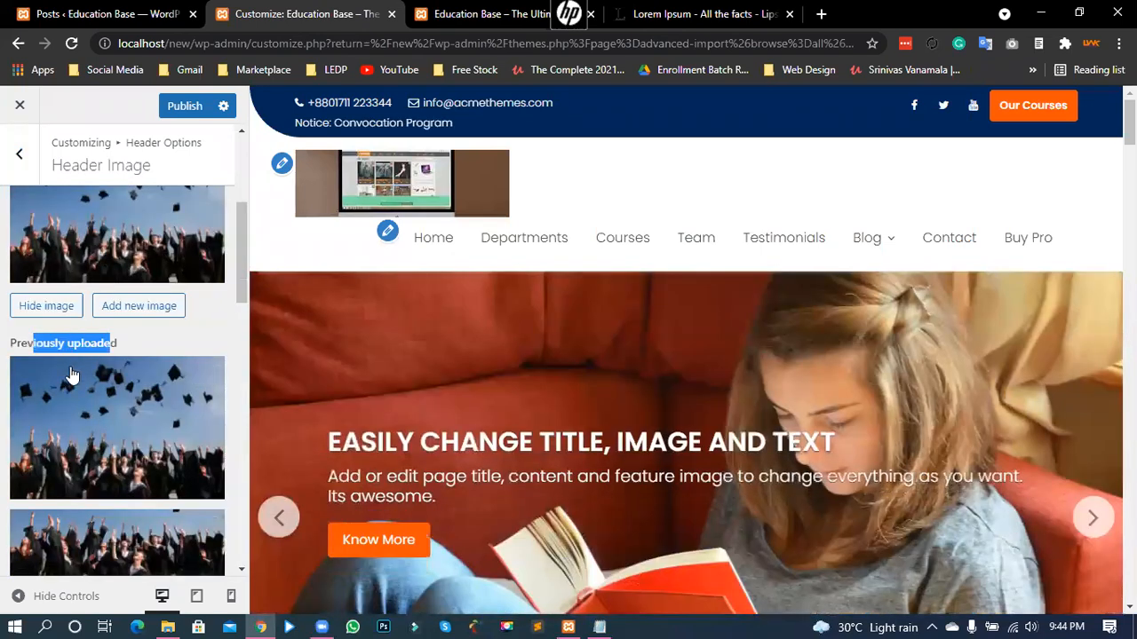
pyautogui.scroll(1, 71, 376)
pyautogui.scroll(1, 80, 351)
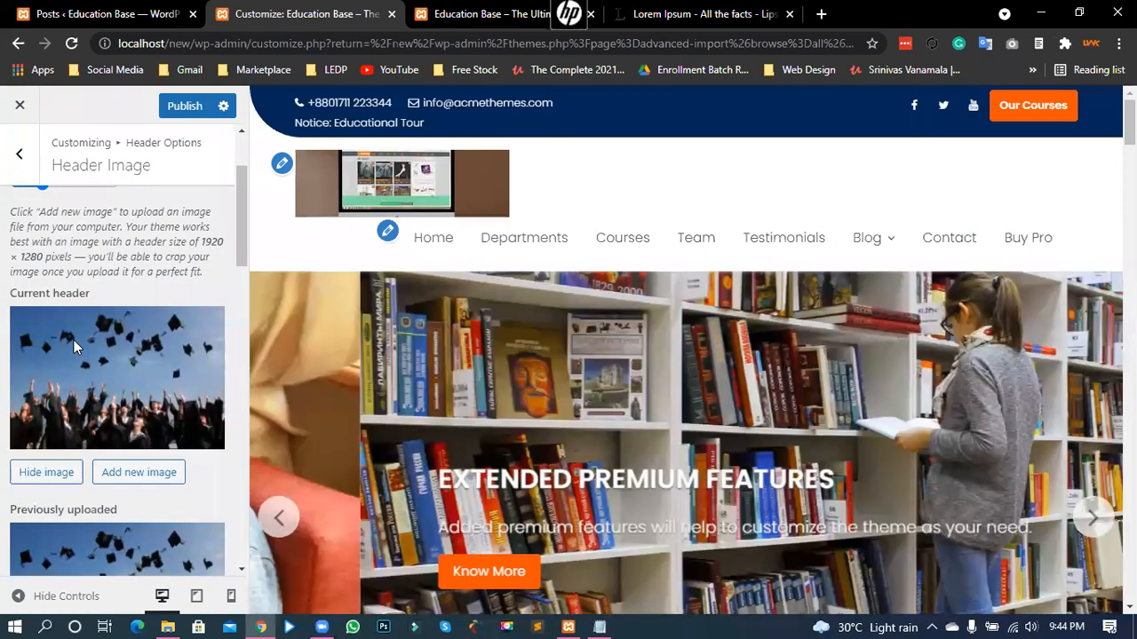
pyautogui.scroll(1, 71, 337)
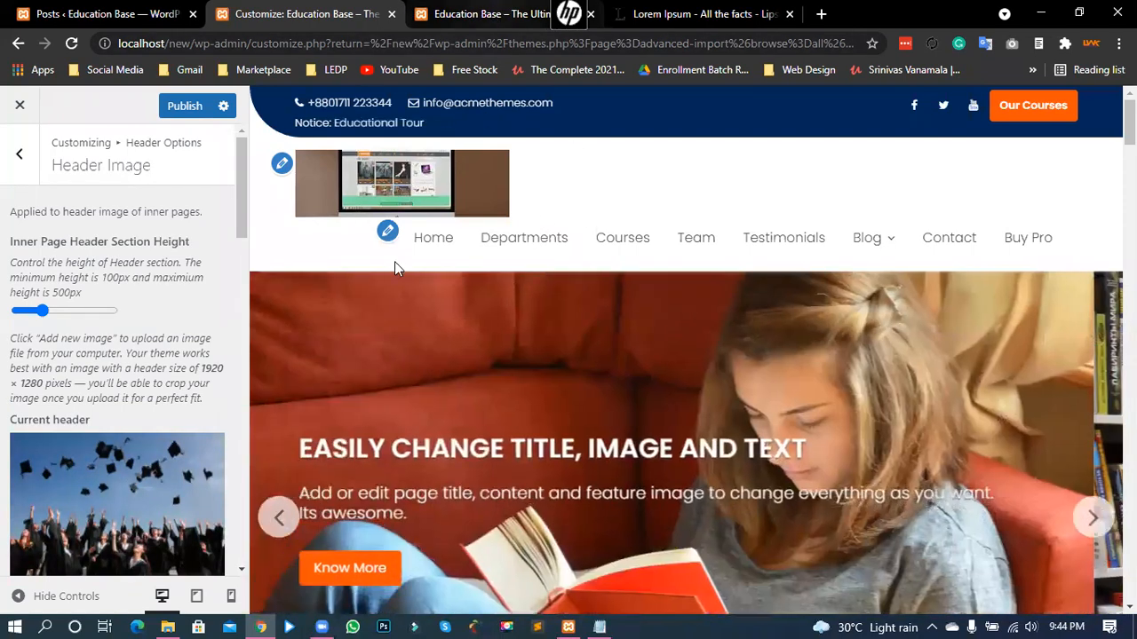
pyautogui.click(479, 13)
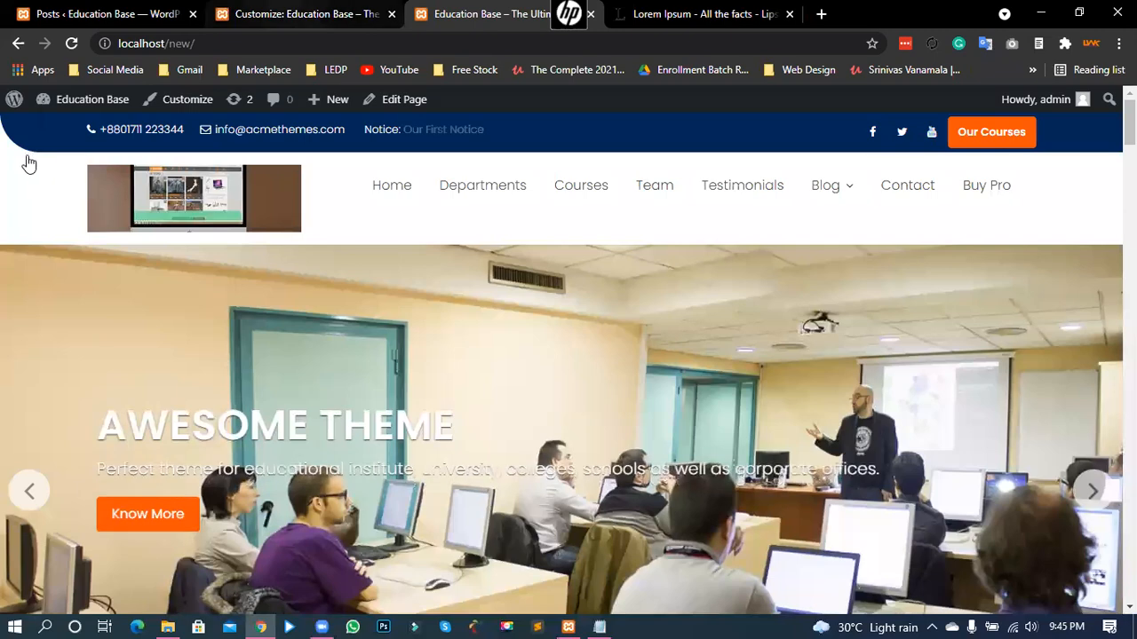
# - Return to the Customizer root and open Featured Section Options > Enable Feature Section
pyautogui.hotkey('ctrl', 'shift', 'Tab')
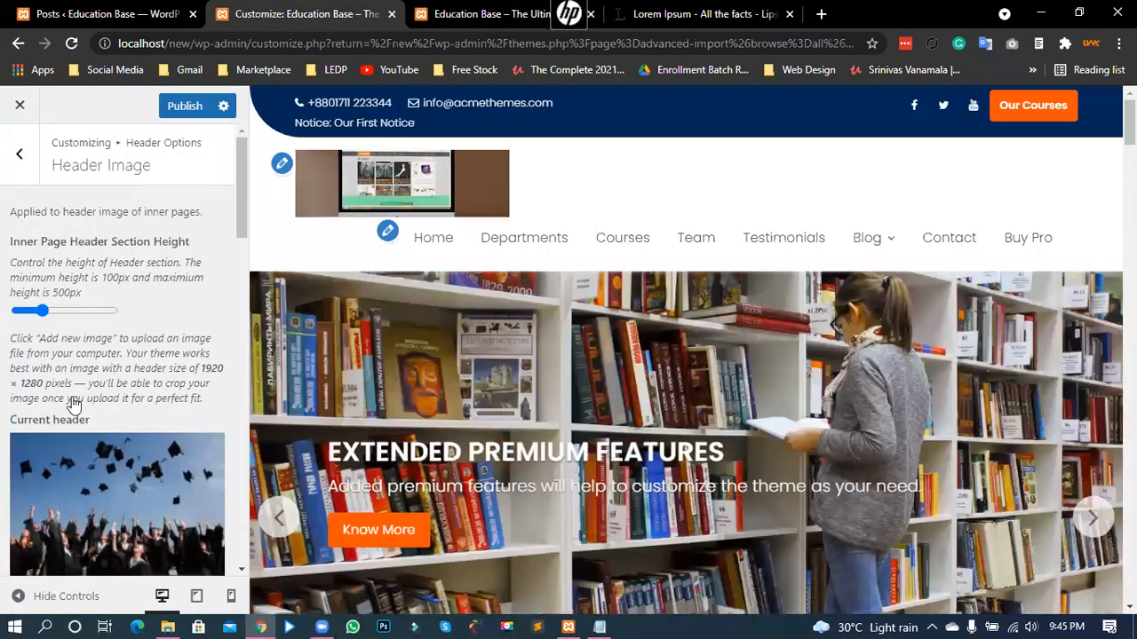
pyautogui.press('Escape')
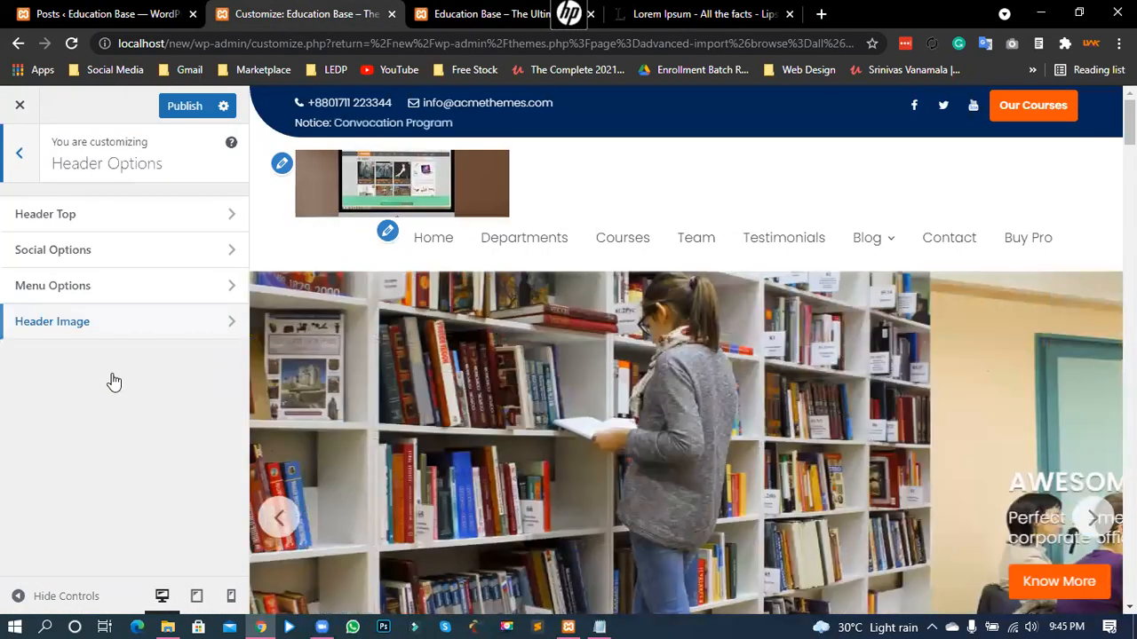
pyautogui.press('Escape')
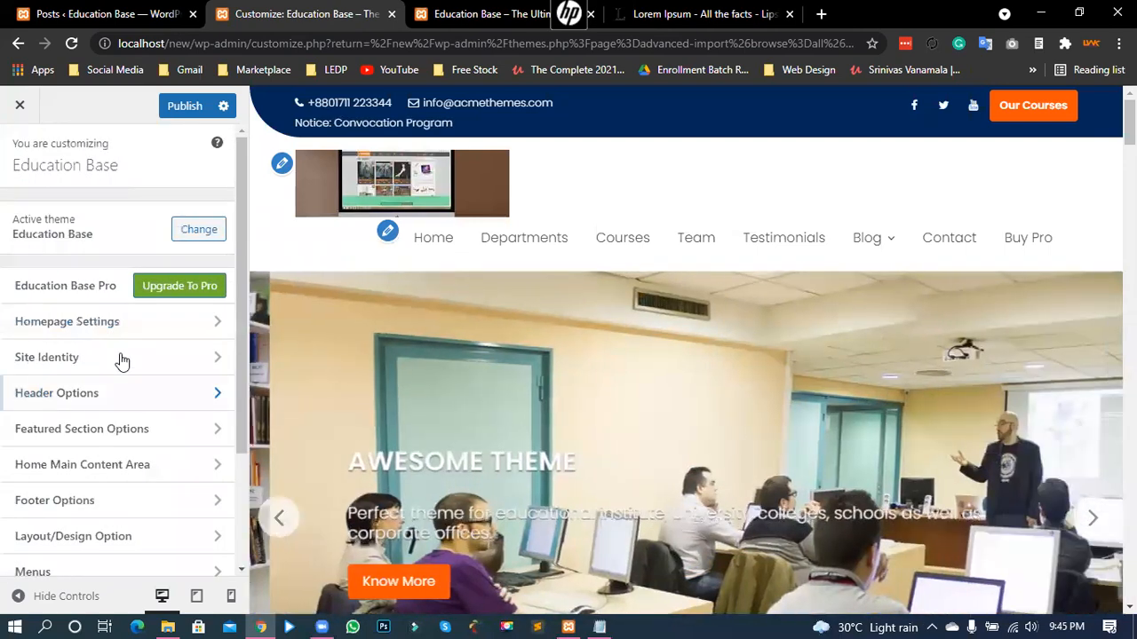
pyautogui.scroll(-1, 109, 357)
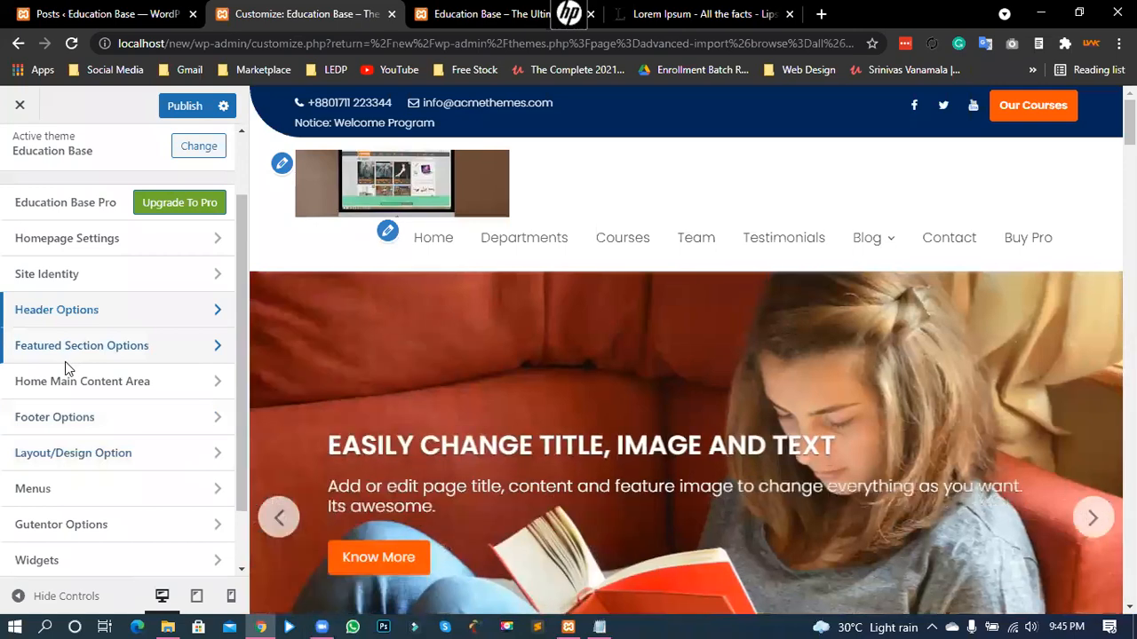
pyautogui.click(82, 345)
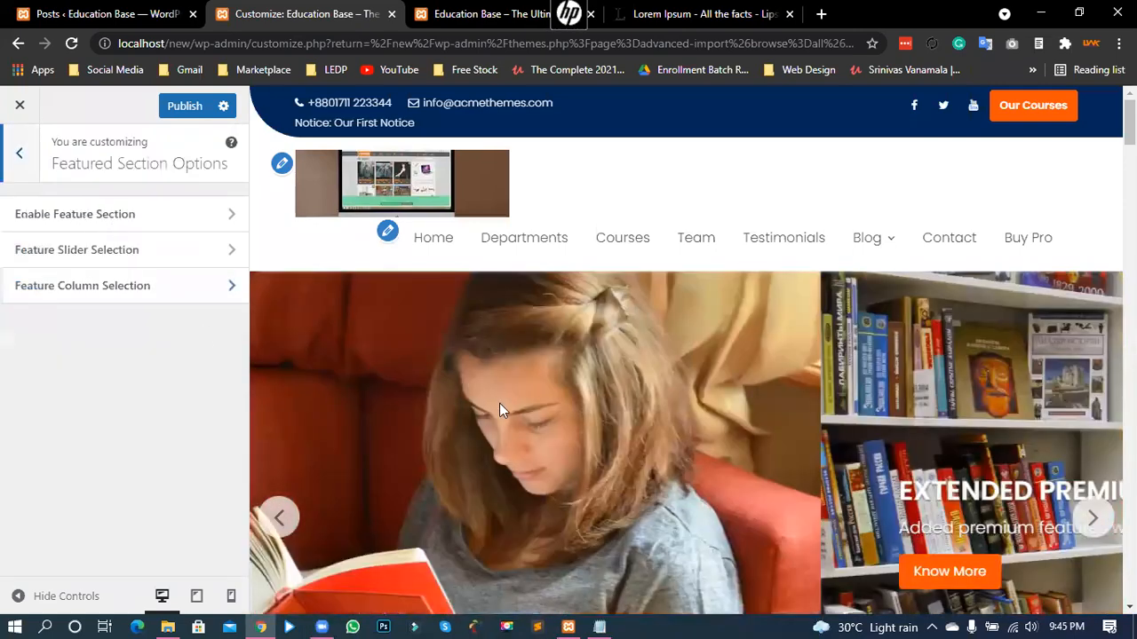
pyautogui.scroll(-3, 577, 400)
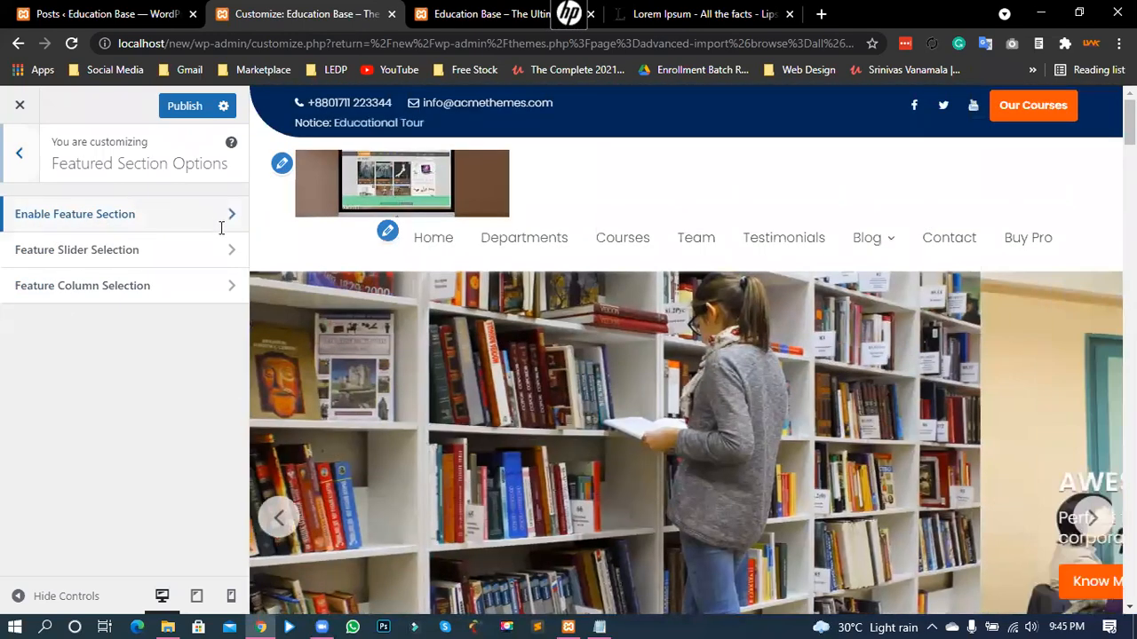
pyautogui.click(221, 228)
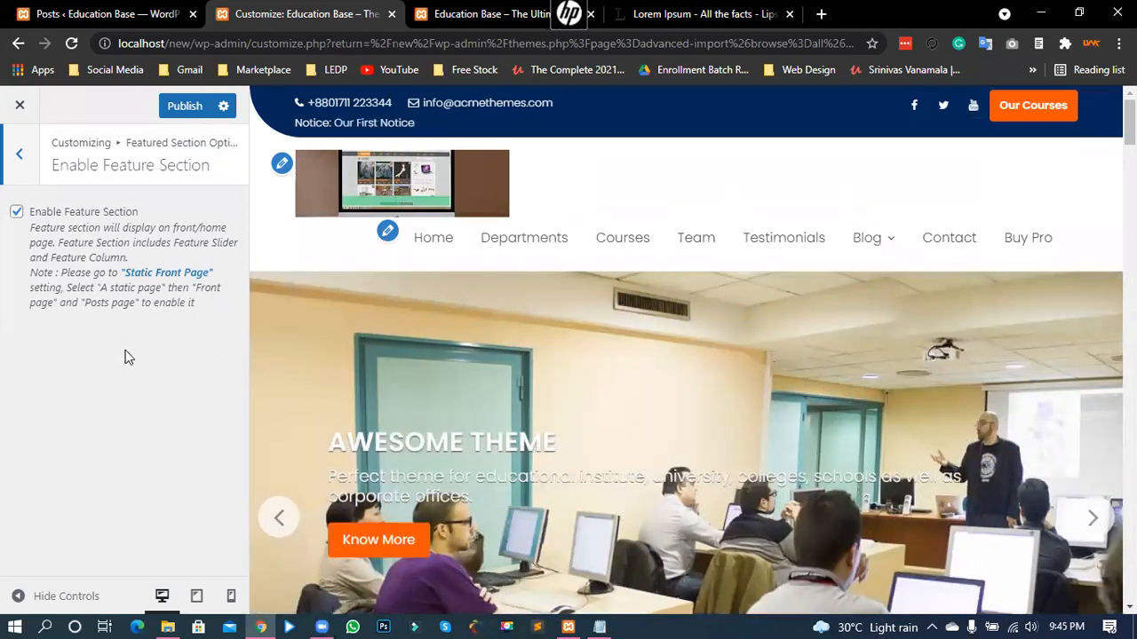
# - Turn off Enable Feature Section and check the preview without the homepage slider
pyautogui.click(16, 212)
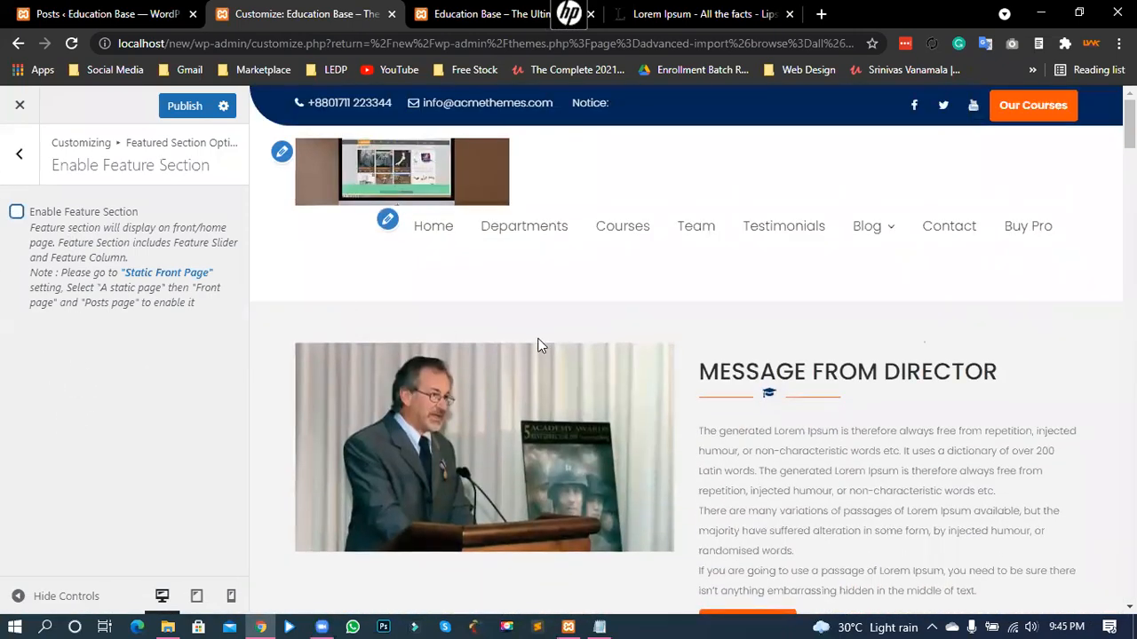
pyautogui.scroll(-4, 680, 350)
pyautogui.scroll(4, 680, 350)
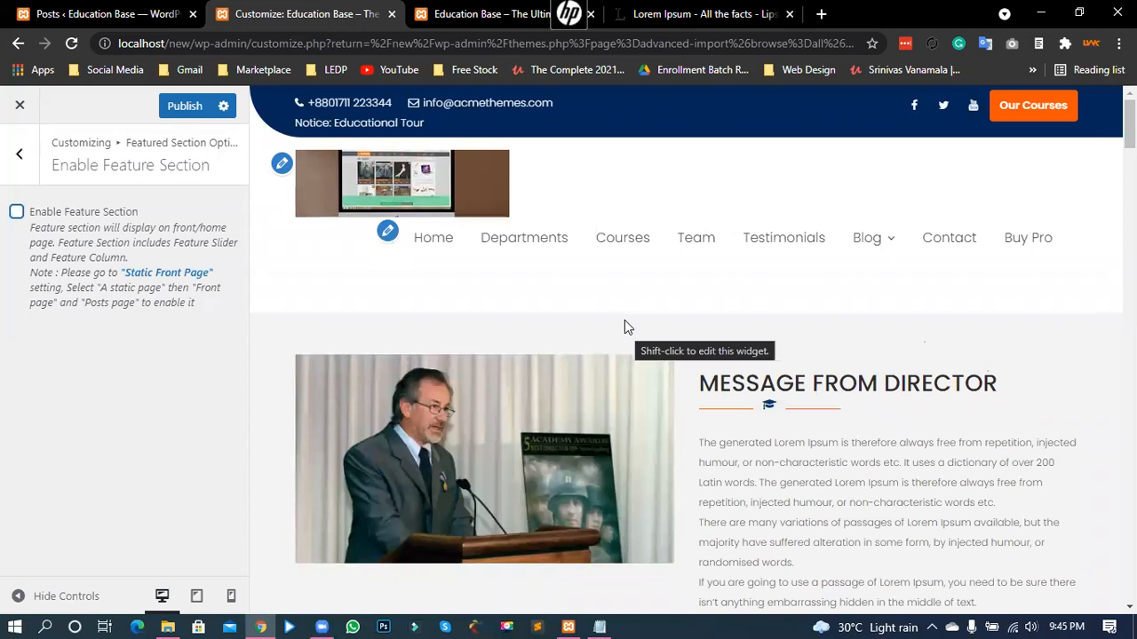
pyautogui.scroll(-2, 625, 320)
pyautogui.scroll(2, 662, 298)
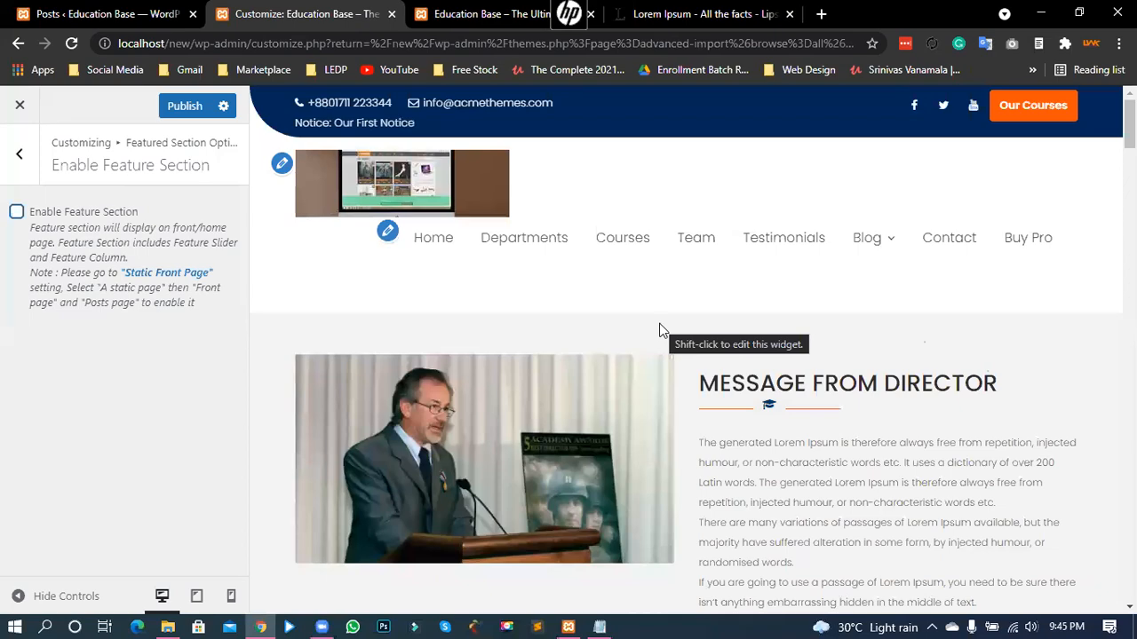
pyautogui.scroll(-6, 659, 322)
pyautogui.scroll(1, 649, 328)
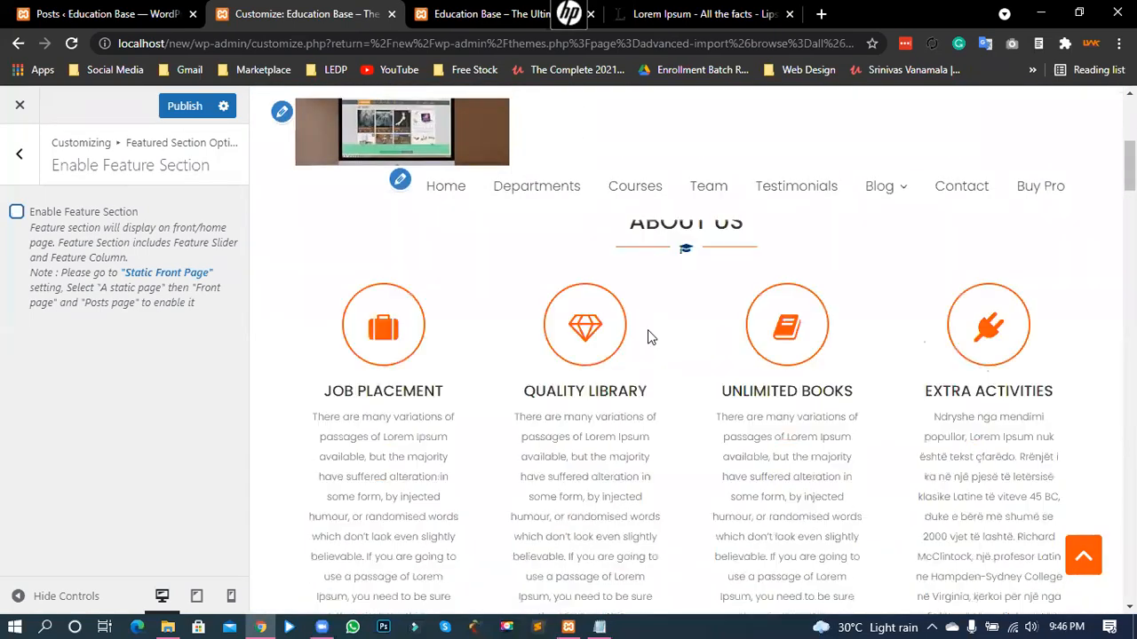
pyautogui.scroll(-8, 649, 331)
pyautogui.scroll(7, 648, 334)
pyautogui.scroll(6, 647, 337)
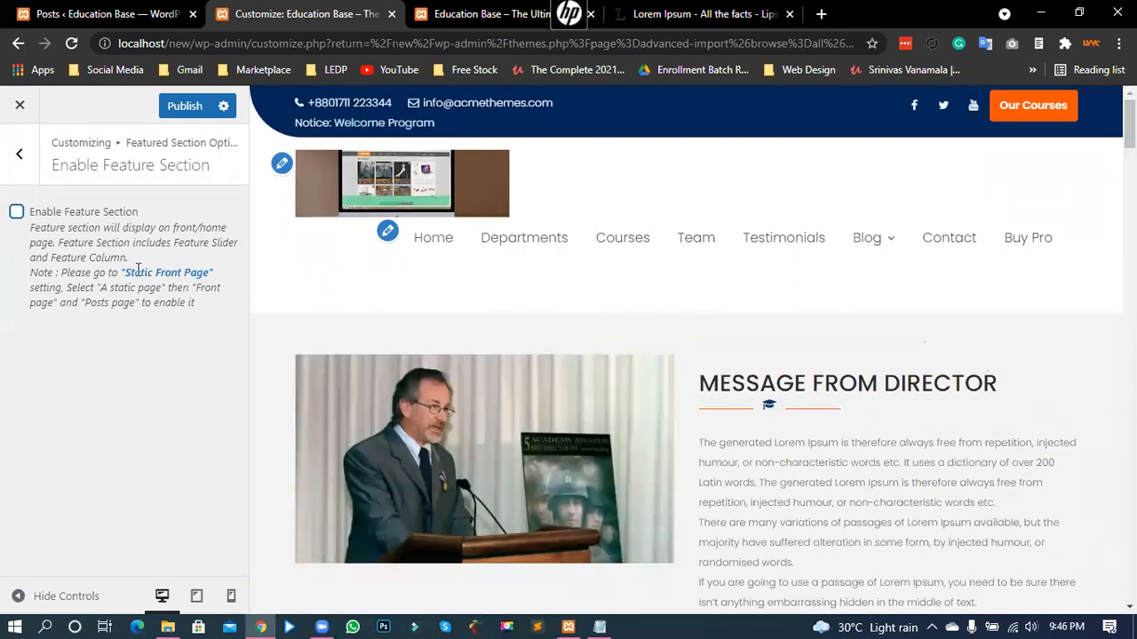
# - Re-enable the feature section so the slider returns, then go back to Featured Section Options
pyautogui.click(17, 213)
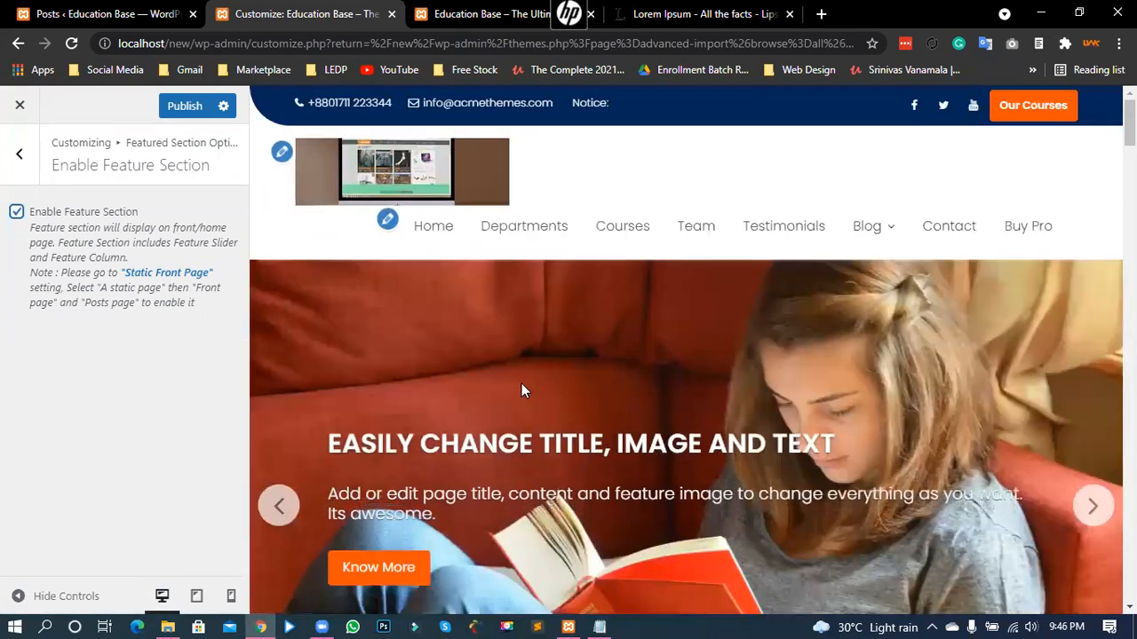
pyautogui.scroll(-4, 523, 385)
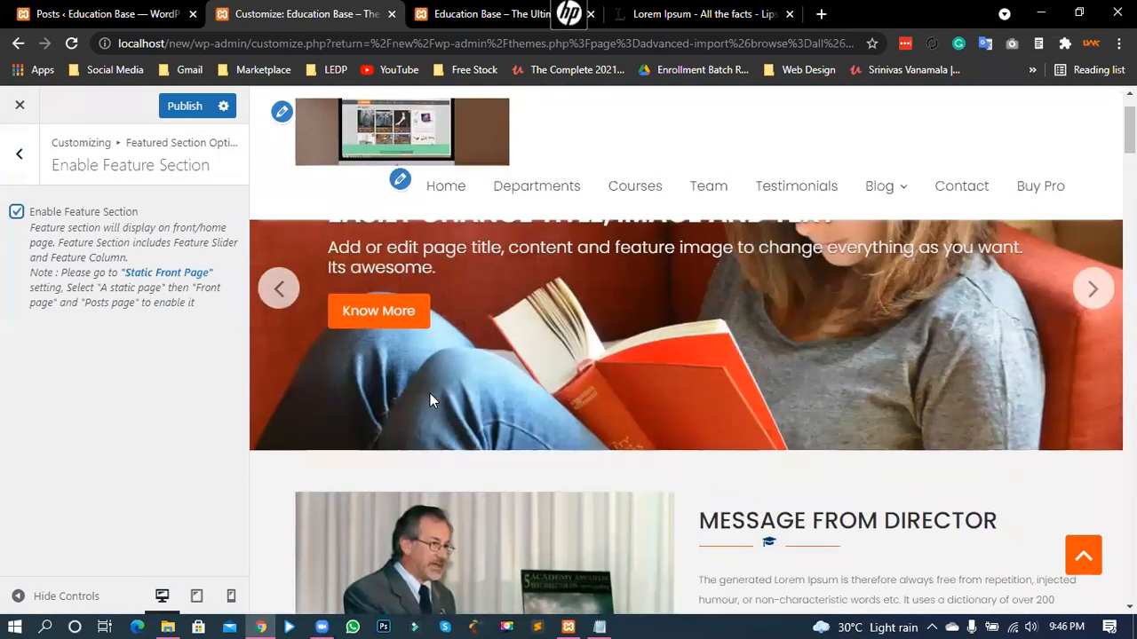
pyautogui.scroll(4, 432, 391)
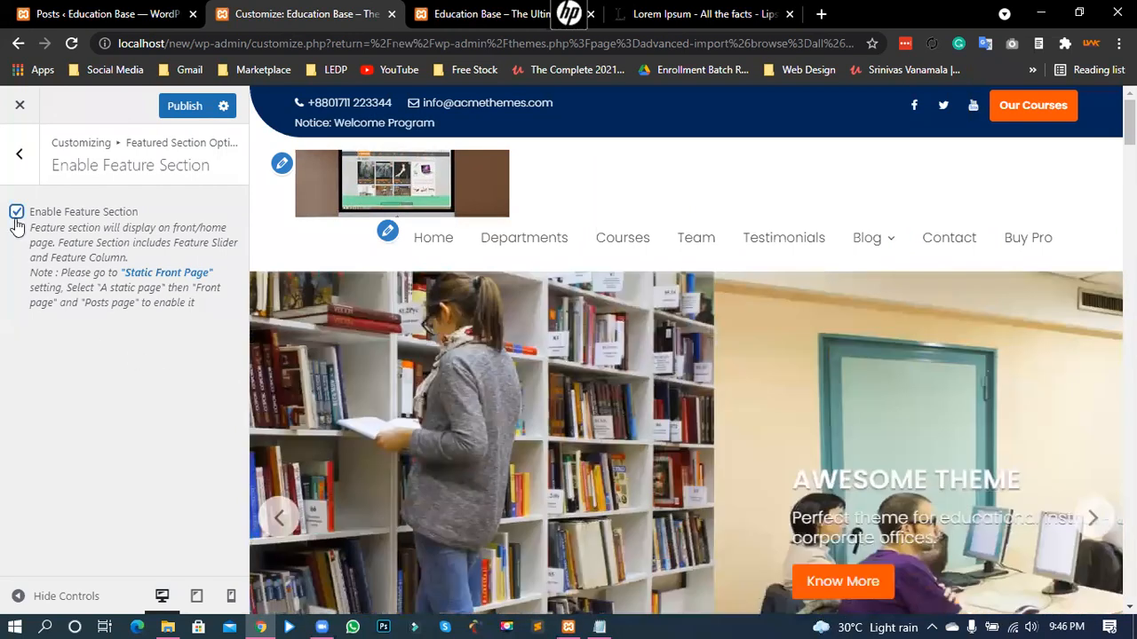
pyautogui.click(19, 154)
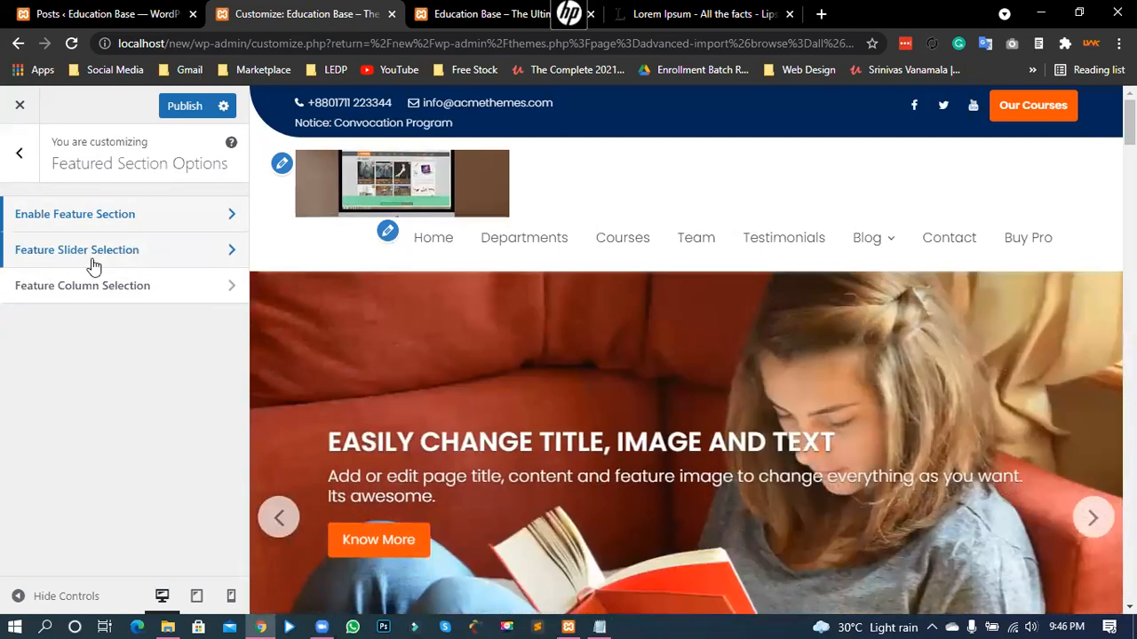
# - Open Feature Slider Selection and check the slider preview with its three slides
pyautogui.click(151, 259)
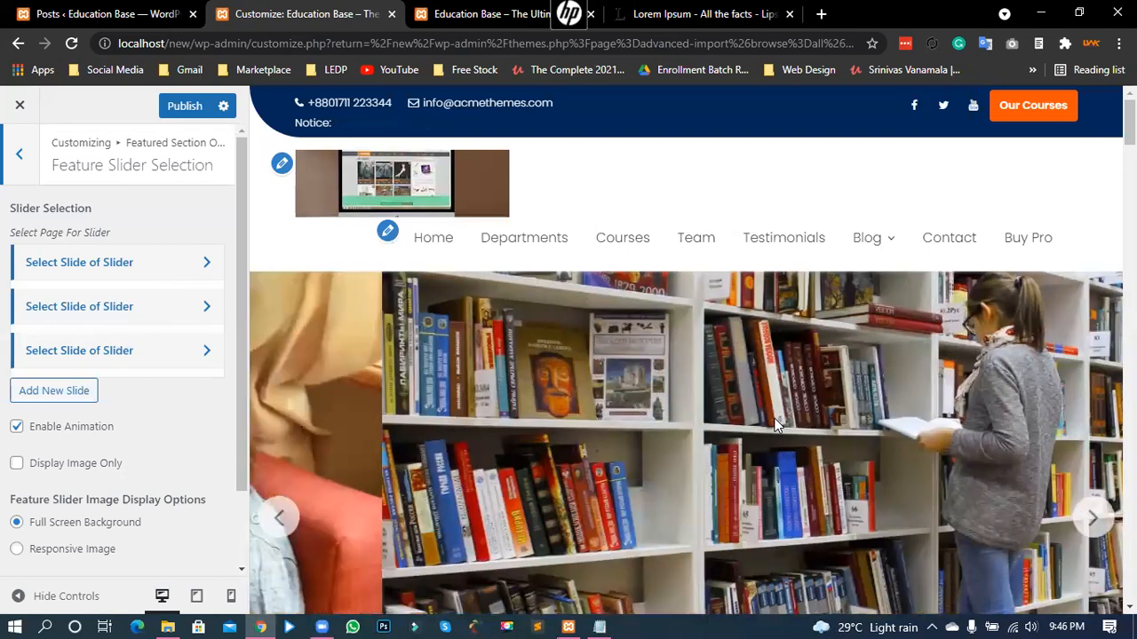
pyautogui.scroll(-2, 426, 380)
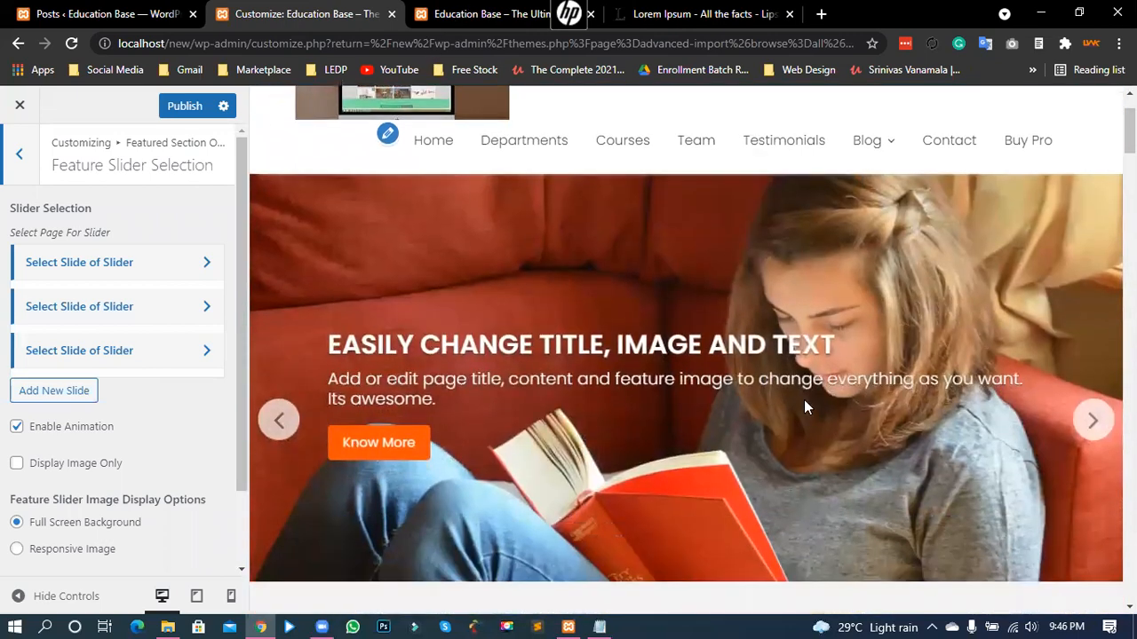
pyautogui.scroll(2, 276, 302)
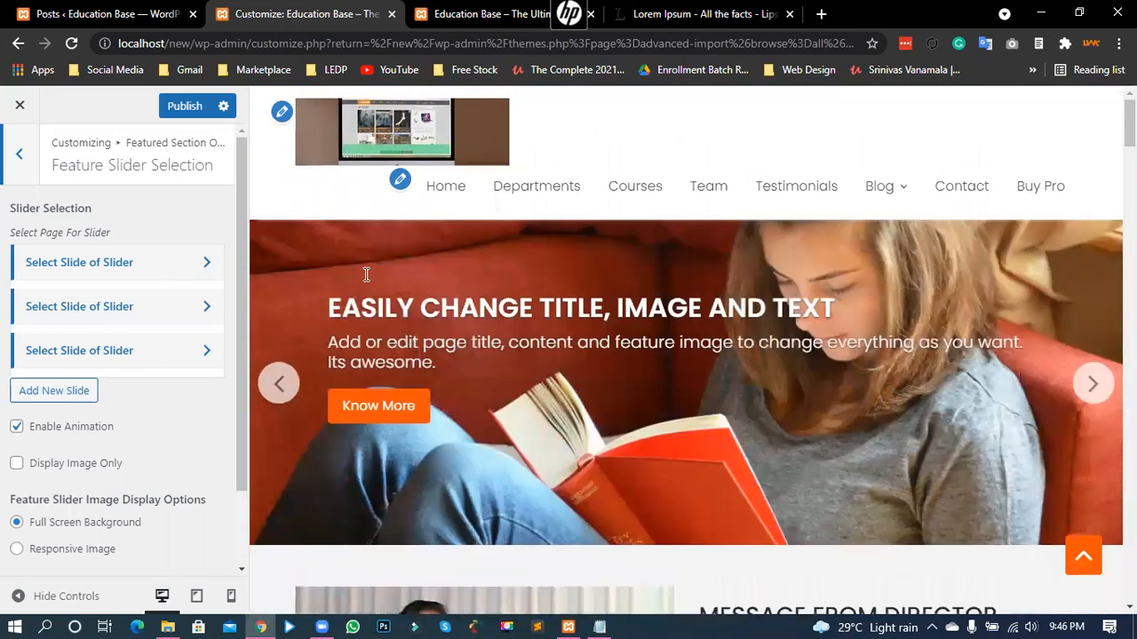
pyautogui.scroll(1, 366, 274)
pyautogui.hotkey('ctrl', 'Tab')
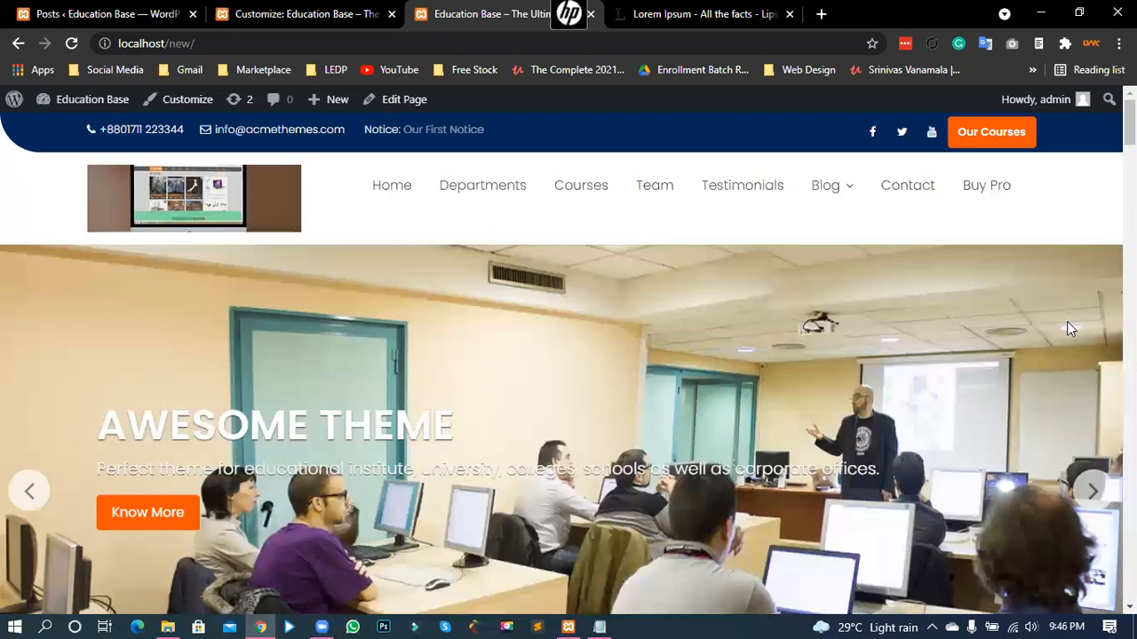
pyautogui.scroll(-2, 744, 355)
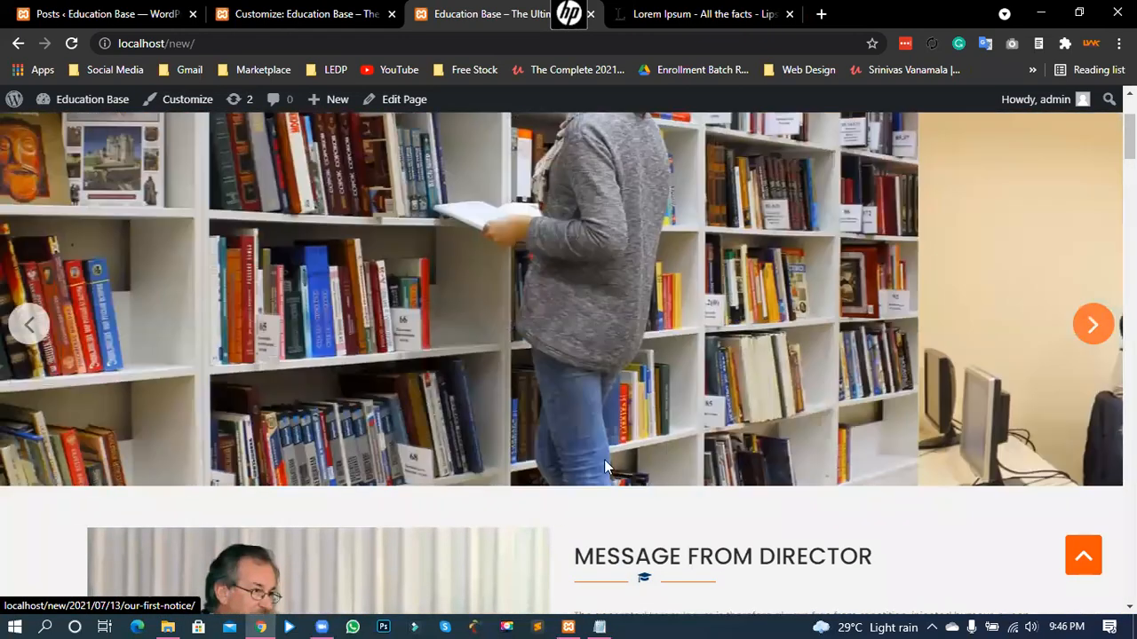
pyautogui.scroll(2, 42, 419)
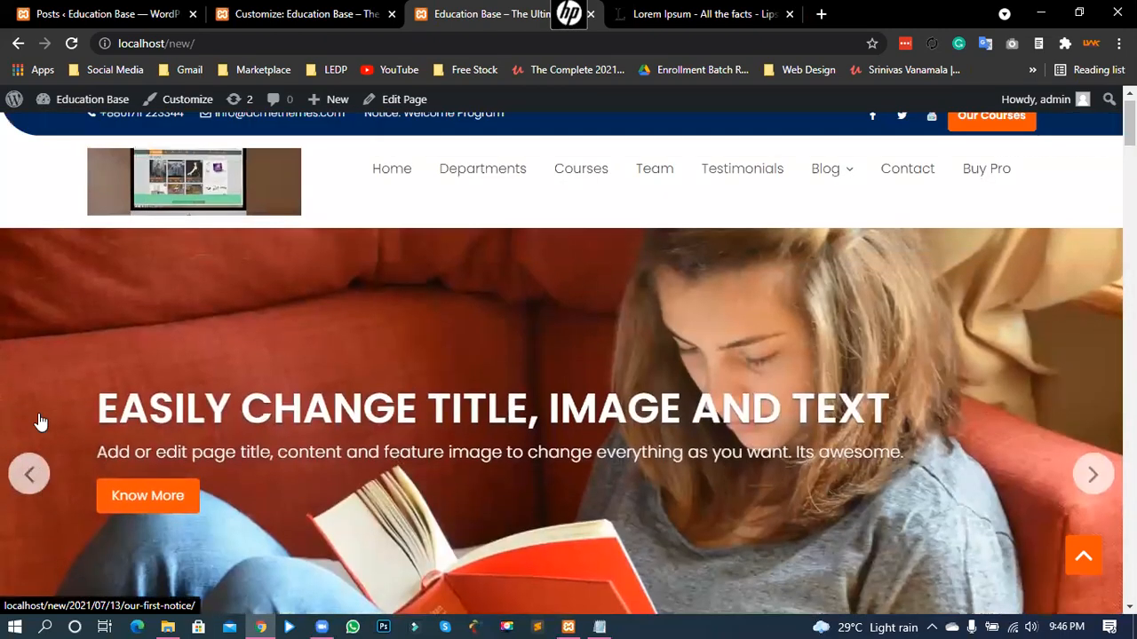
pyautogui.scroll(-1, 40, 422)
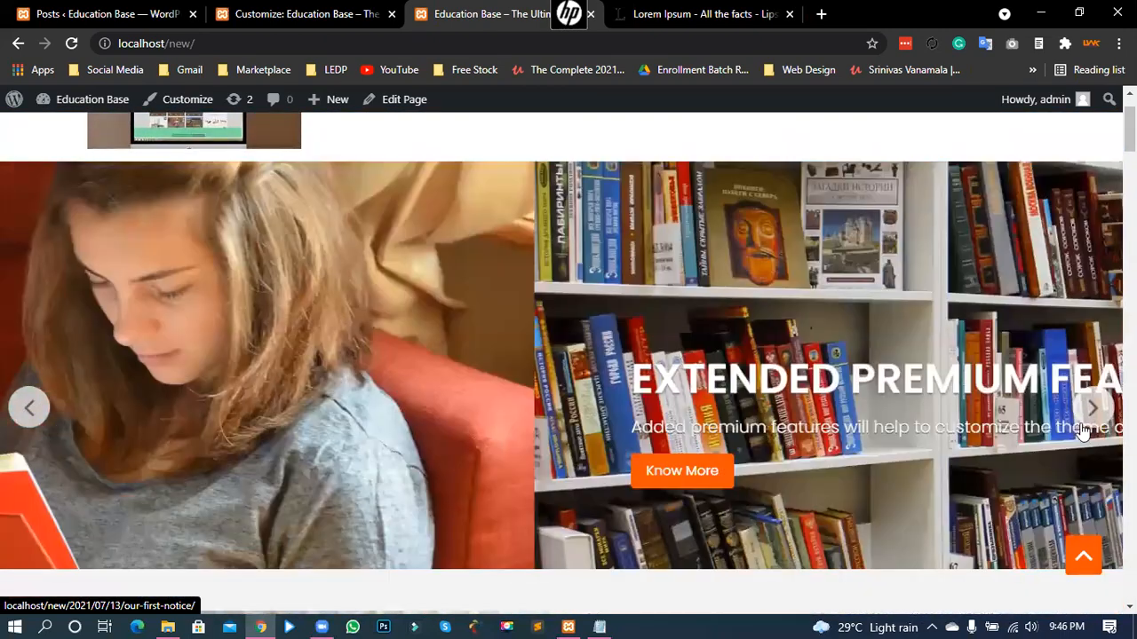
pyautogui.click(29, 408)
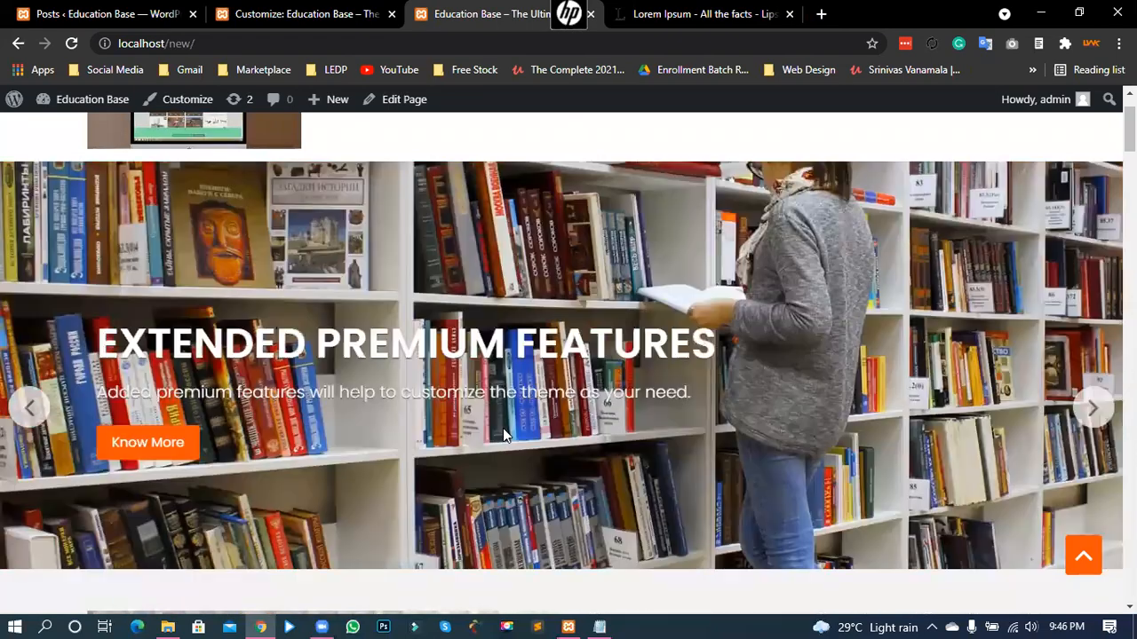
pyautogui.click(1087, 410)
pyautogui.click(1084, 414)
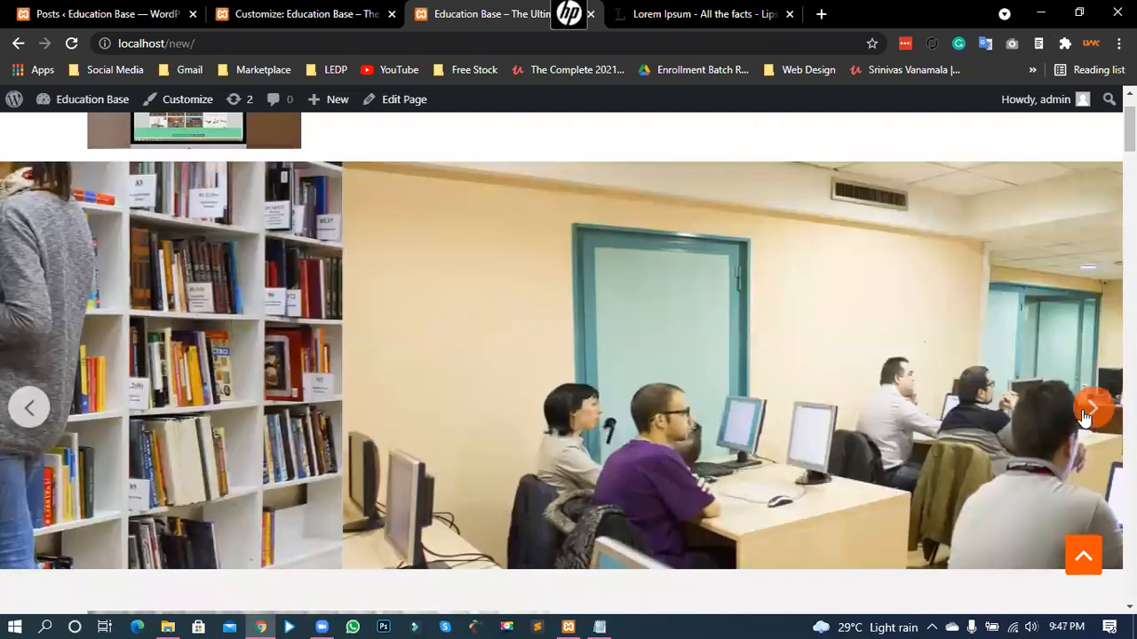
pyautogui.click(1089, 407)
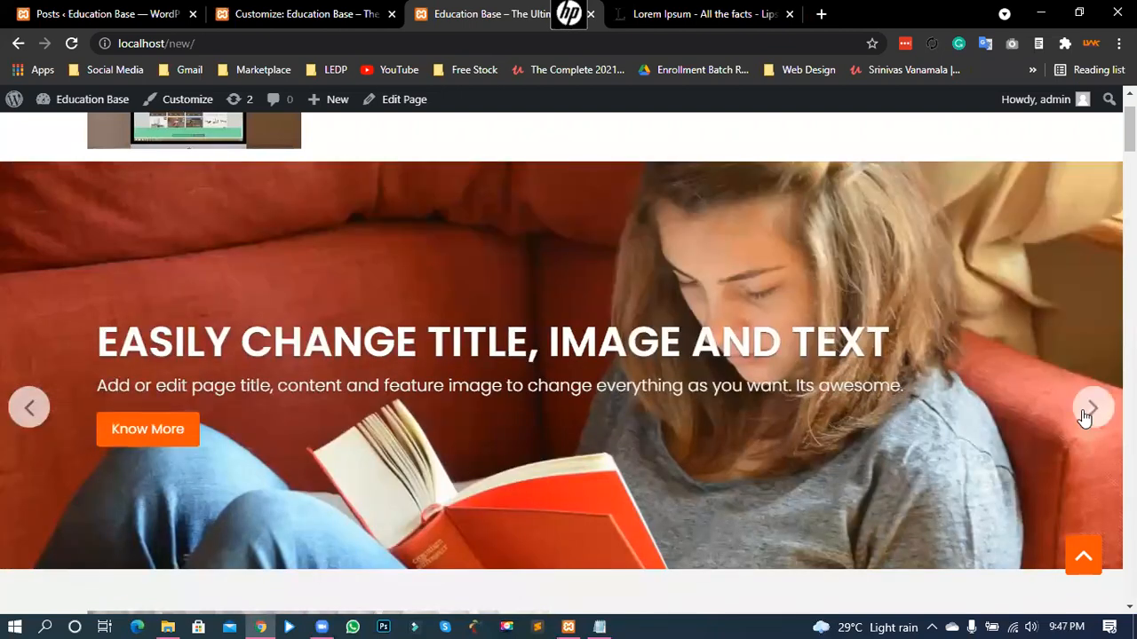
pyautogui.click(1083, 414)
pyautogui.click(1083, 414)
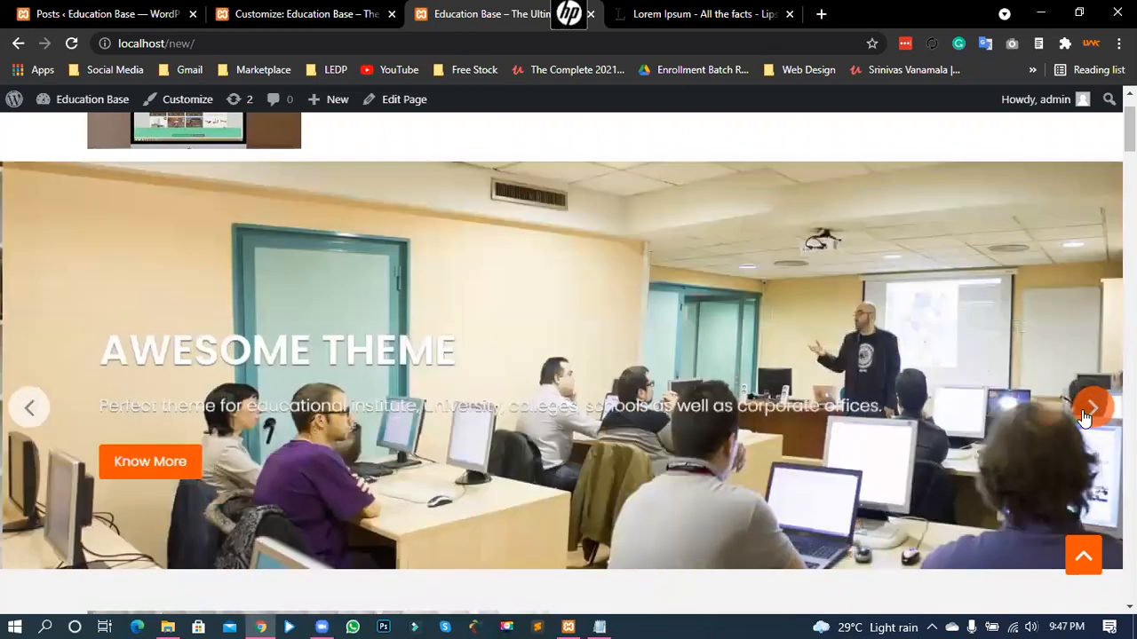
pyautogui.click(1083, 414)
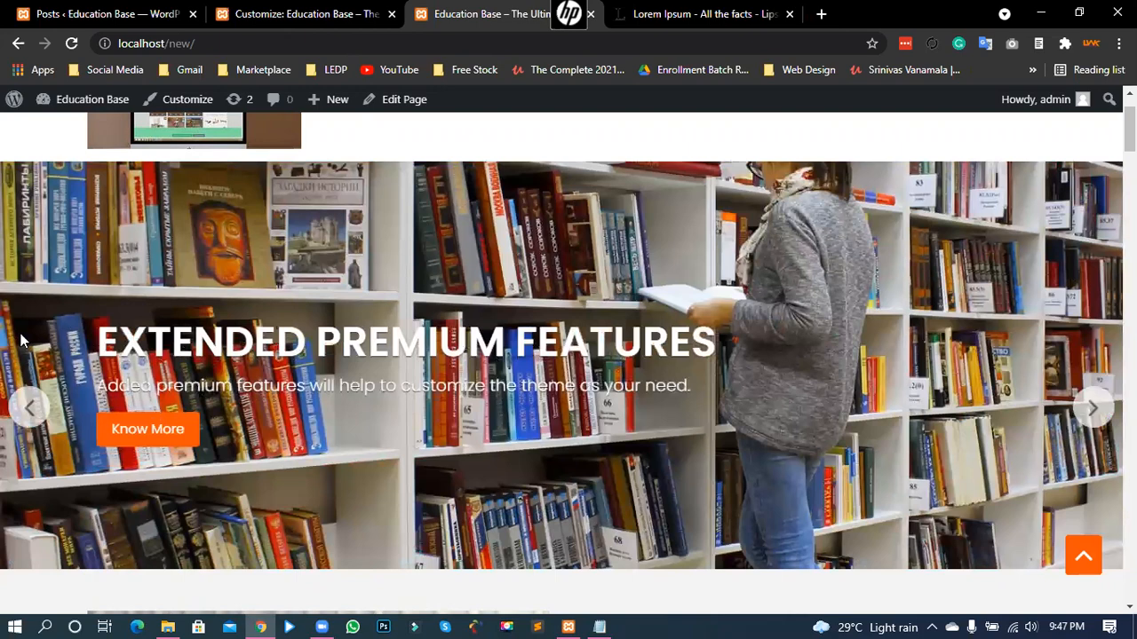
pyautogui.hotkey('ctrl', 'shift', 'Tab')
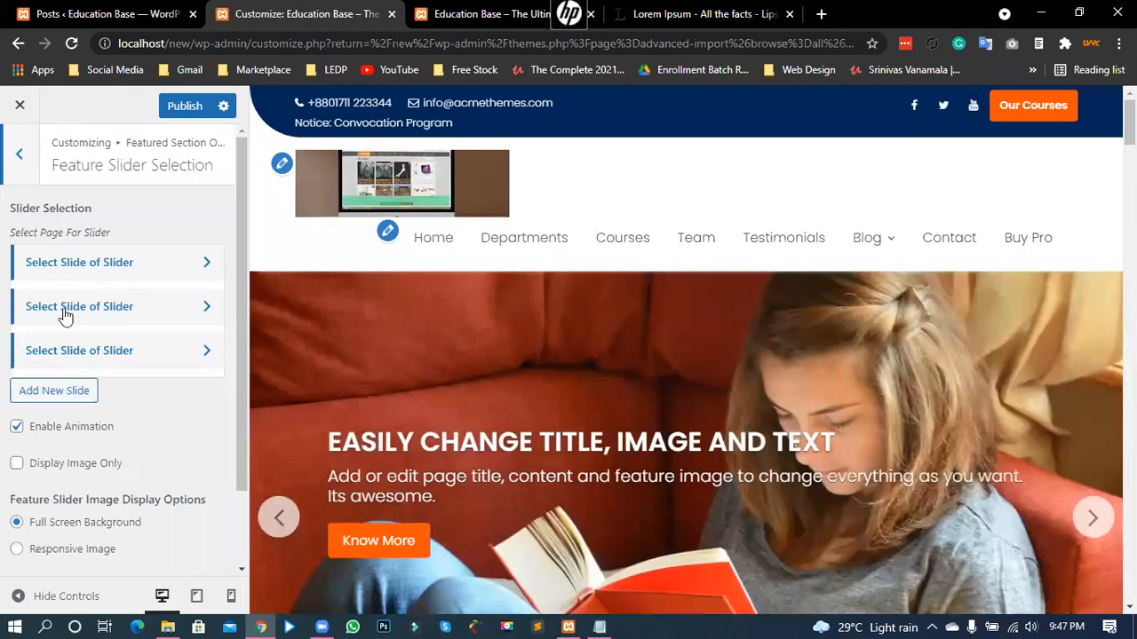
# - Inspect the first slide's page choice, try dragging it to reorder, then show the Posts list
pyautogui.click(164, 266)
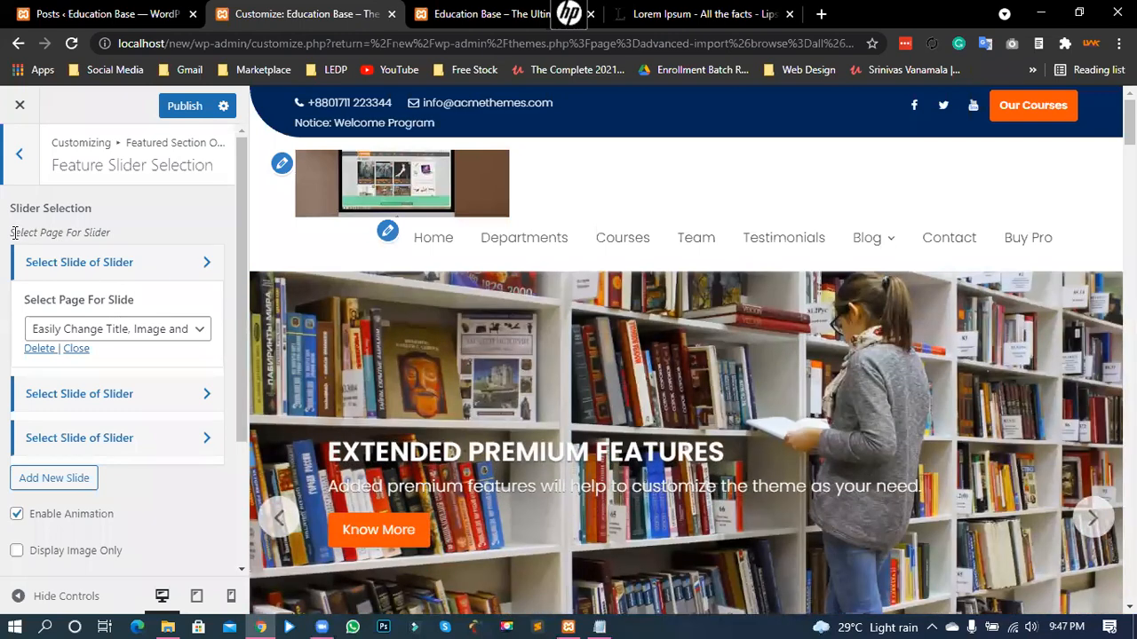
pyautogui.moveTo(10, 232); pyautogui.dragTo(110, 233)
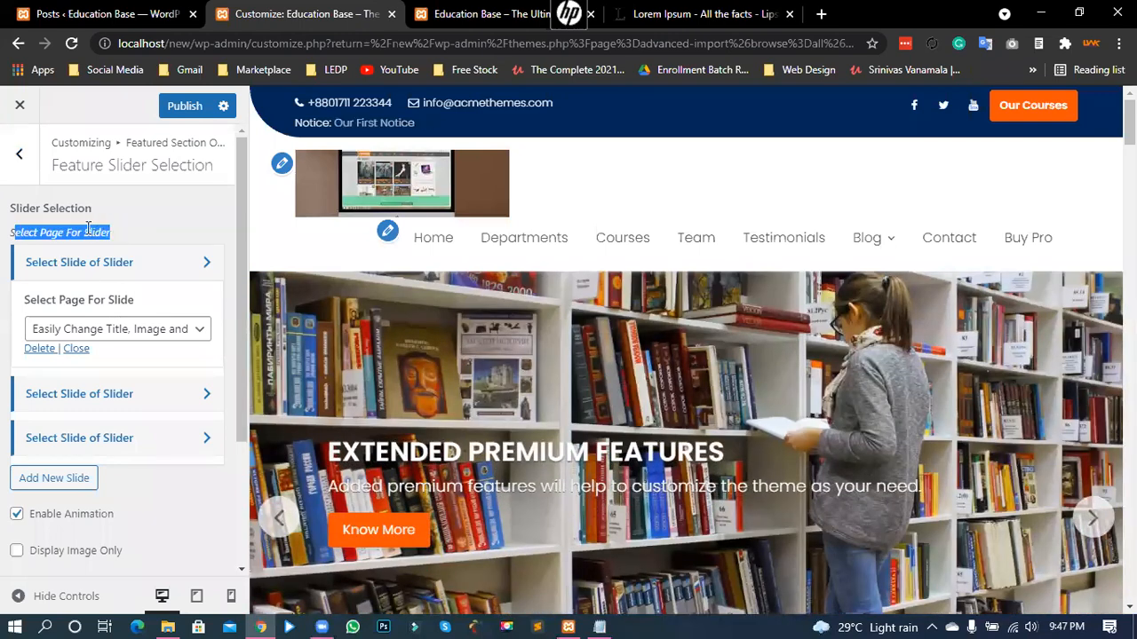
pyautogui.click(550, 318)
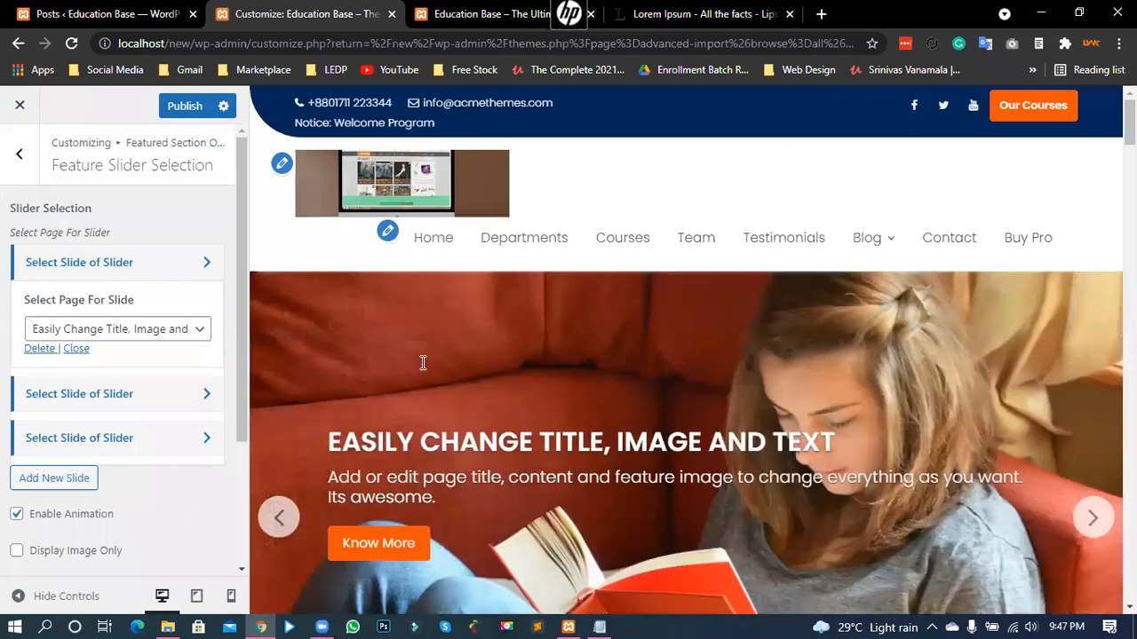
pyautogui.scroll(-5, 385, 354)
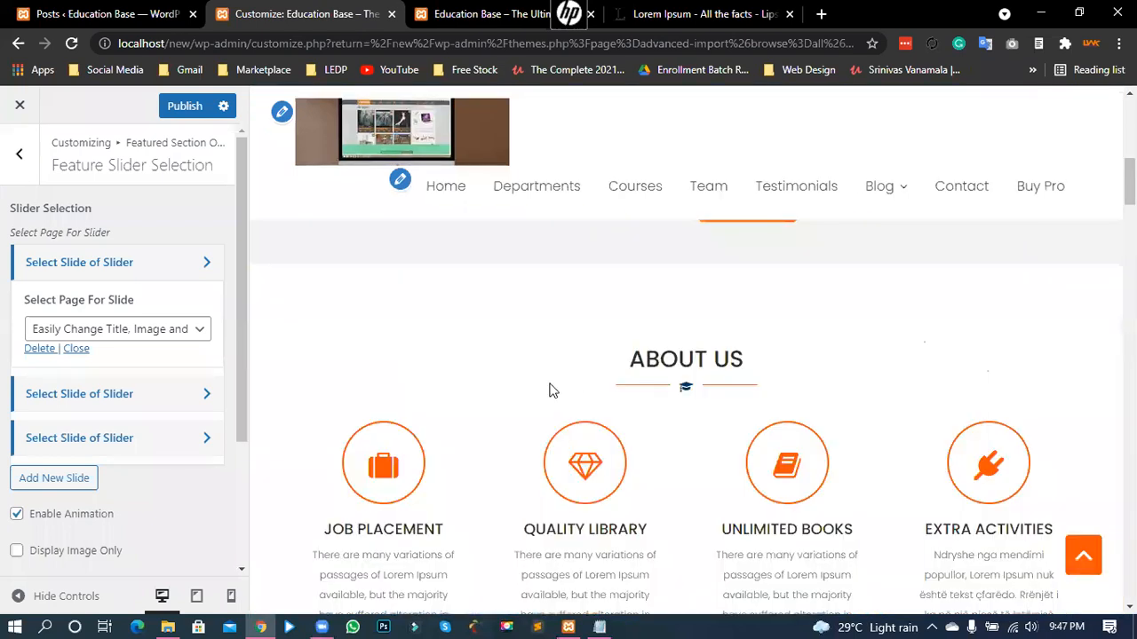
pyautogui.scroll(5, 538, 382)
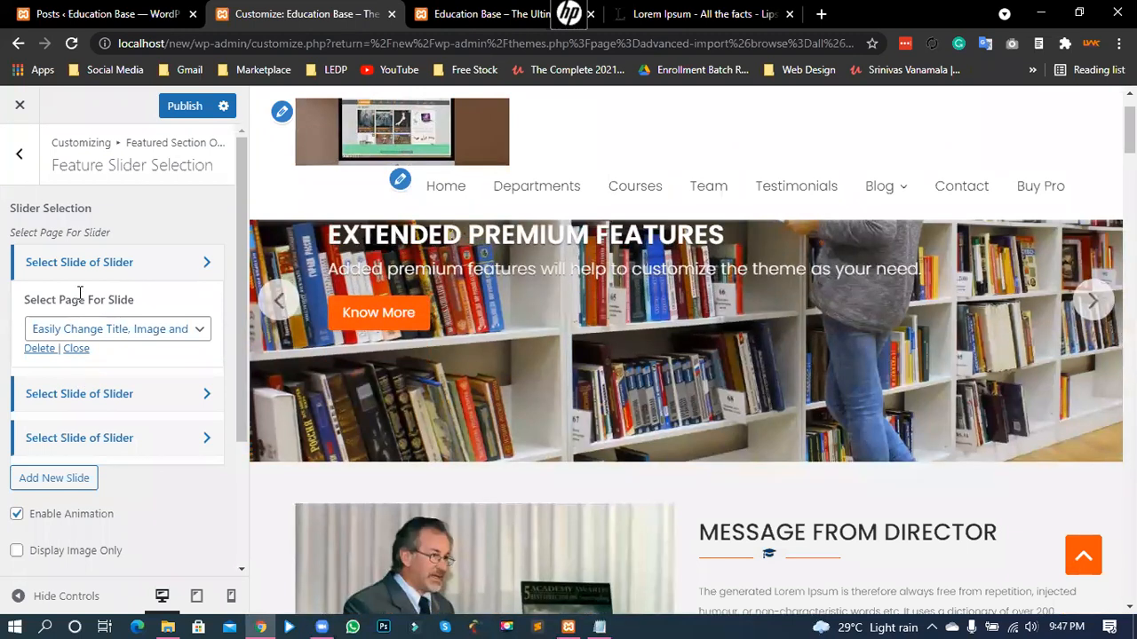
pyautogui.moveTo(24, 303); pyautogui.dragTo(80, 330)
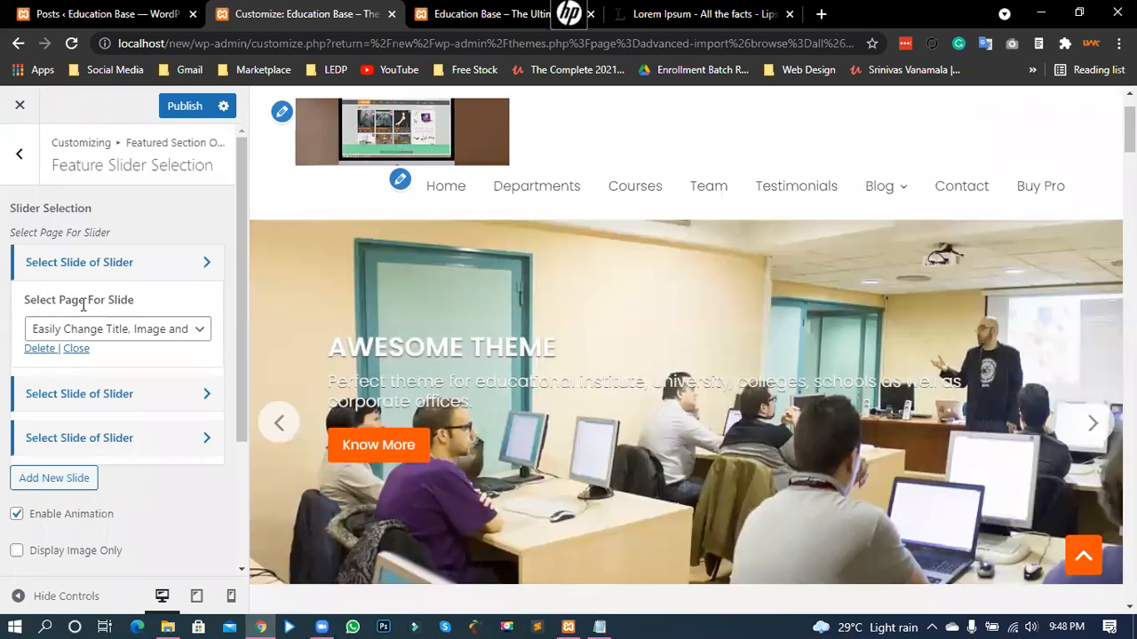
pyautogui.click(127, 16)
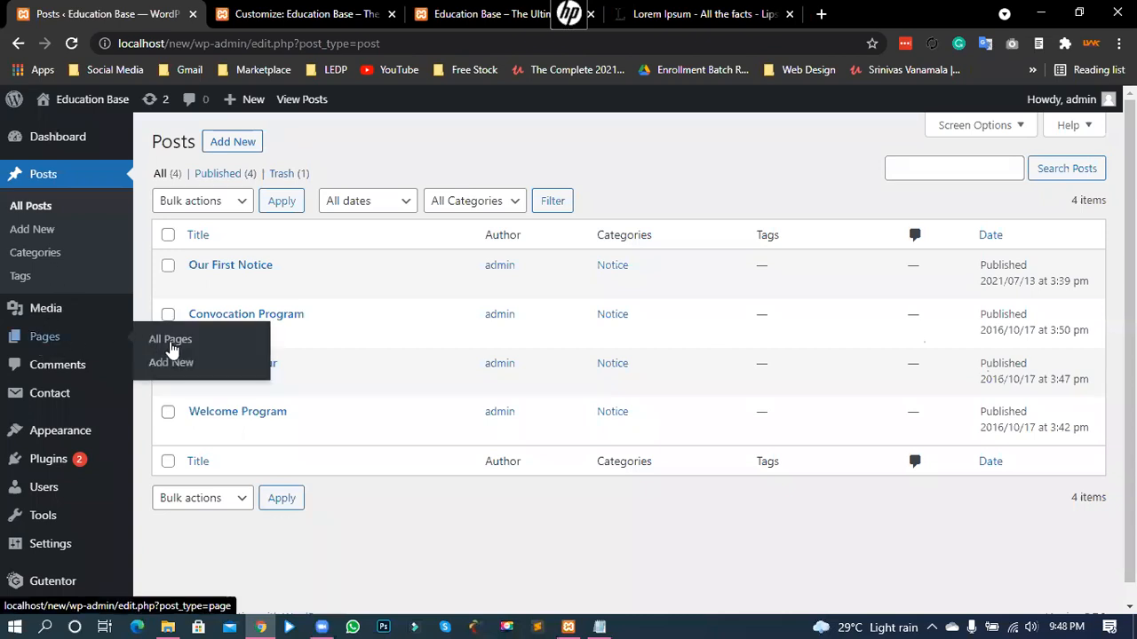
# - Open All Pages, then browse the first slide's page dropdown without changing it
pyautogui.click(170, 346)
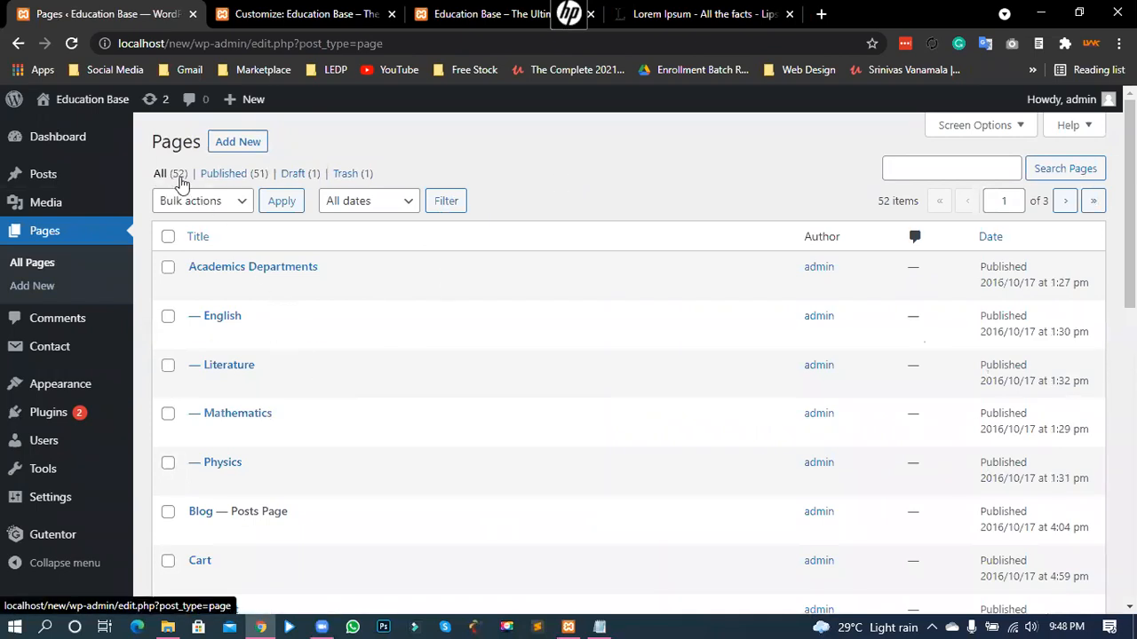
pyautogui.moveTo(157, 176); pyautogui.dragTo(382, 139)
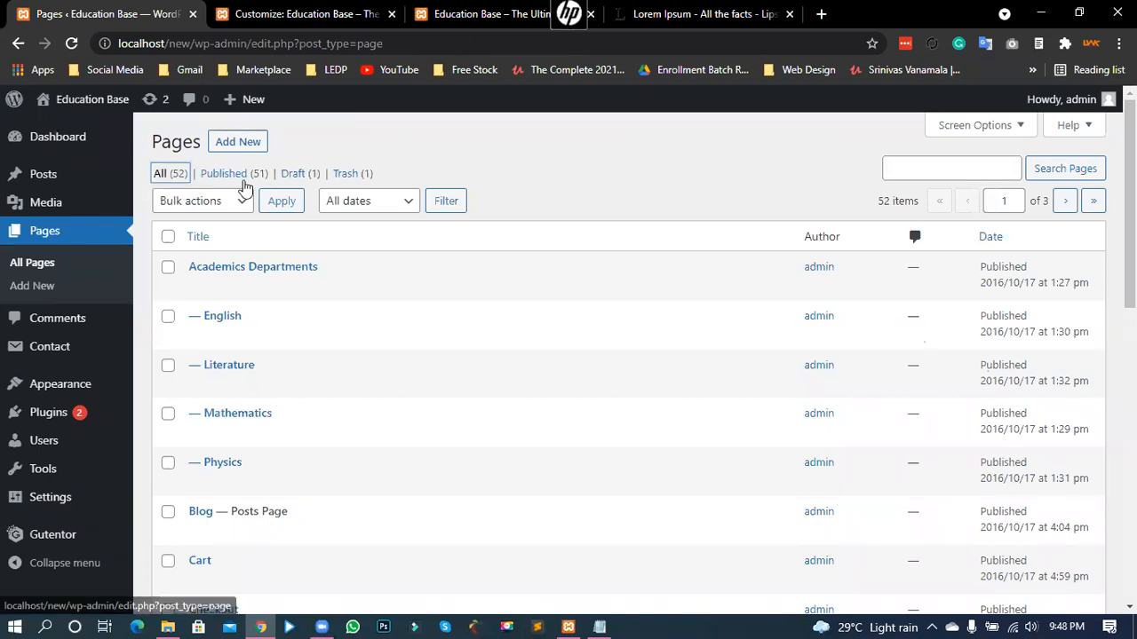
pyautogui.click(266, 14)
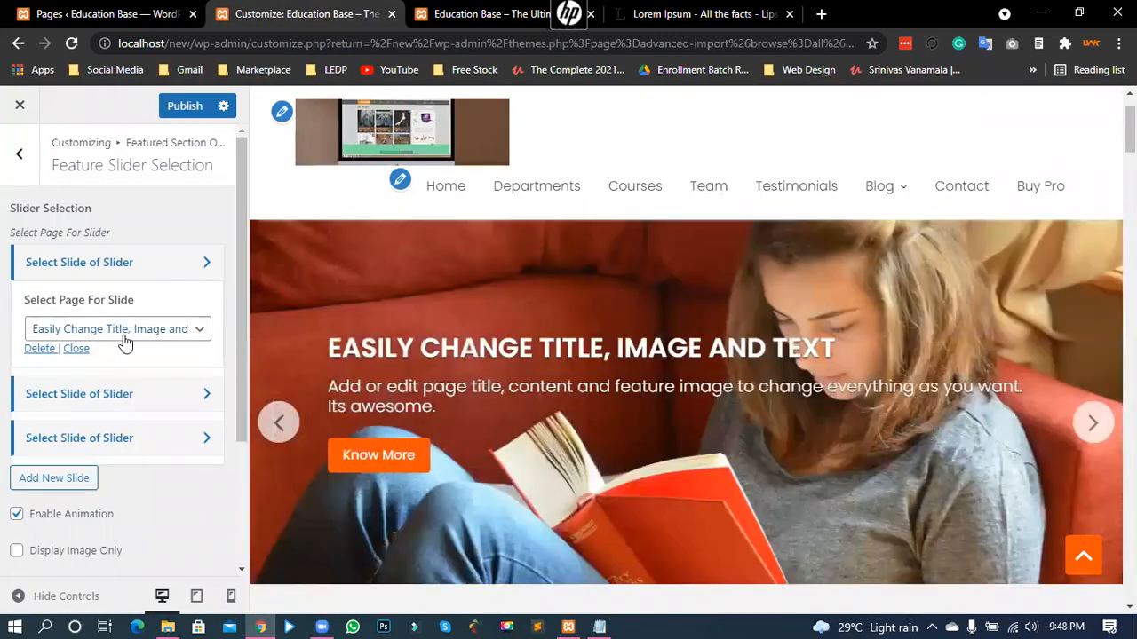
pyautogui.click(121, 334)
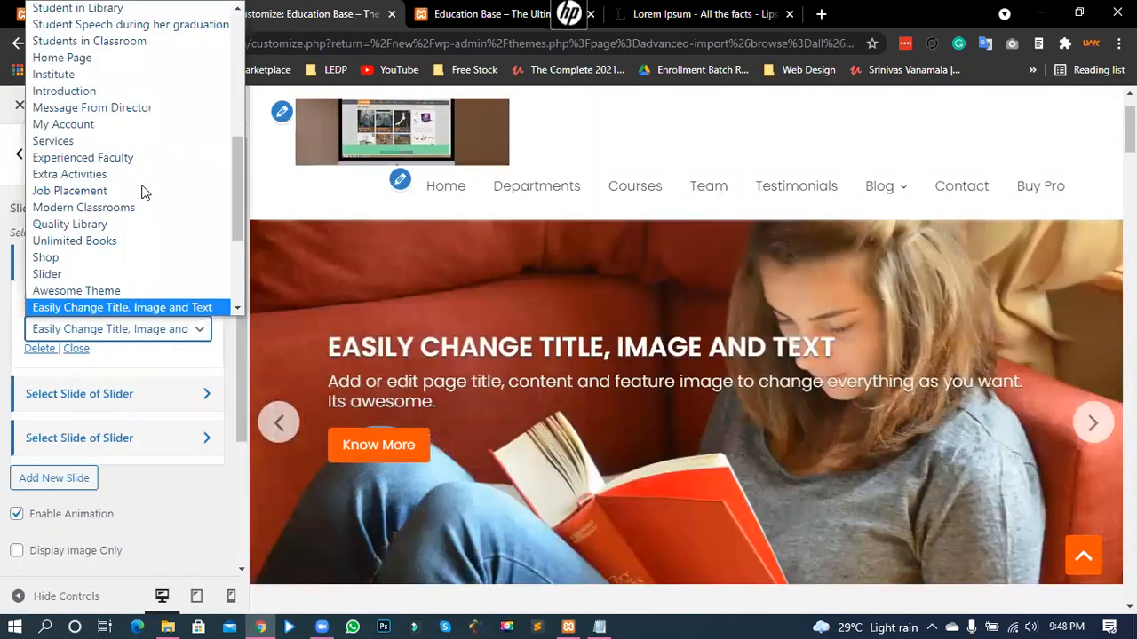
pyautogui.scroll(-2, 123, 257)
pyautogui.scroll(10, 118, 250)
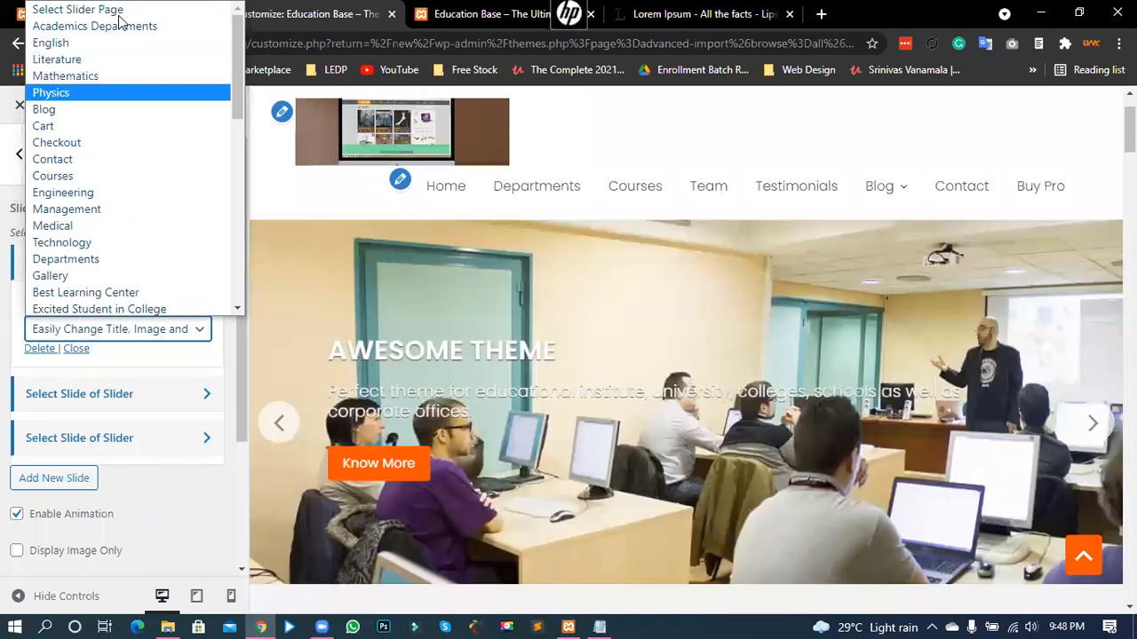
pyautogui.click(246, 280)
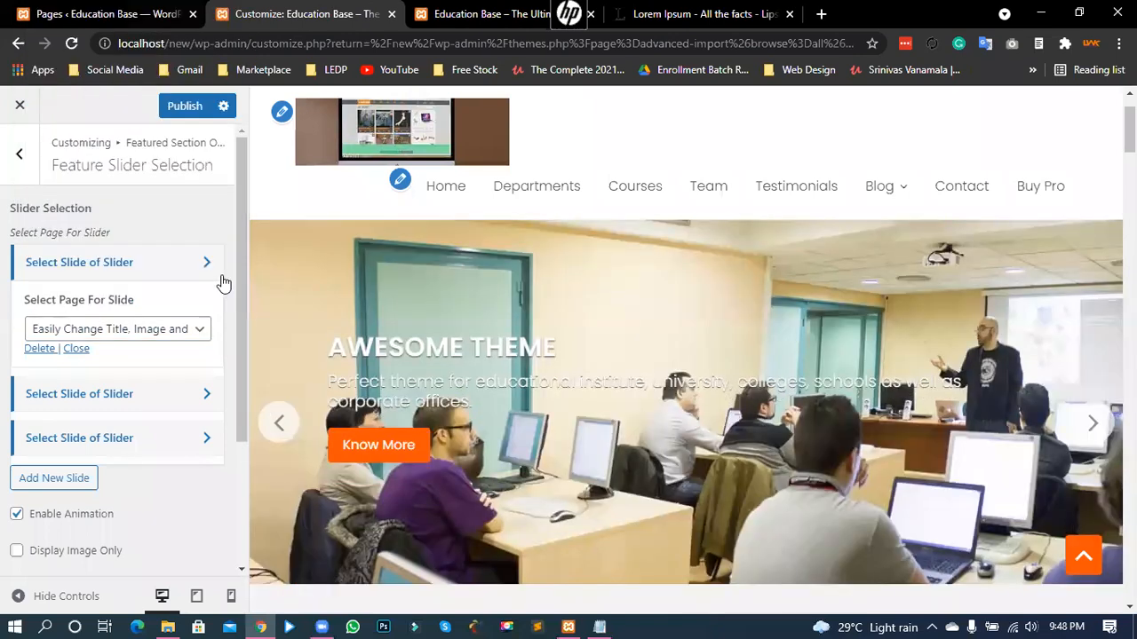
# - Keep 'Easily Change Title, Image and Text' as the first slide, view the live slider, return to Pages
pyautogui.click(108, 14)
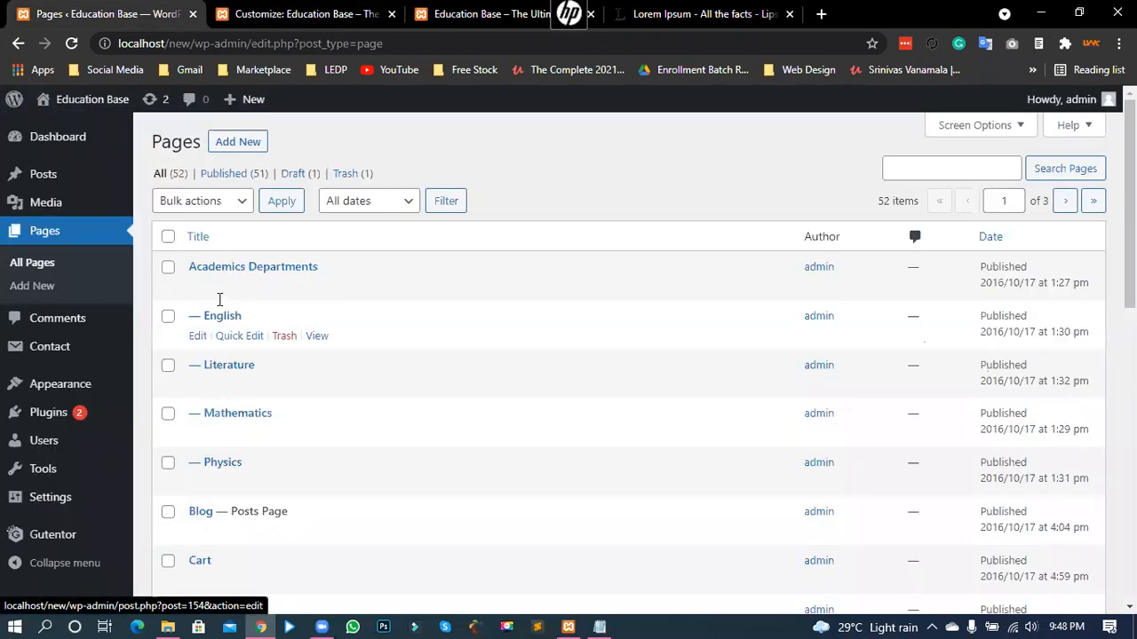
pyautogui.scroll(-1, 218, 399)
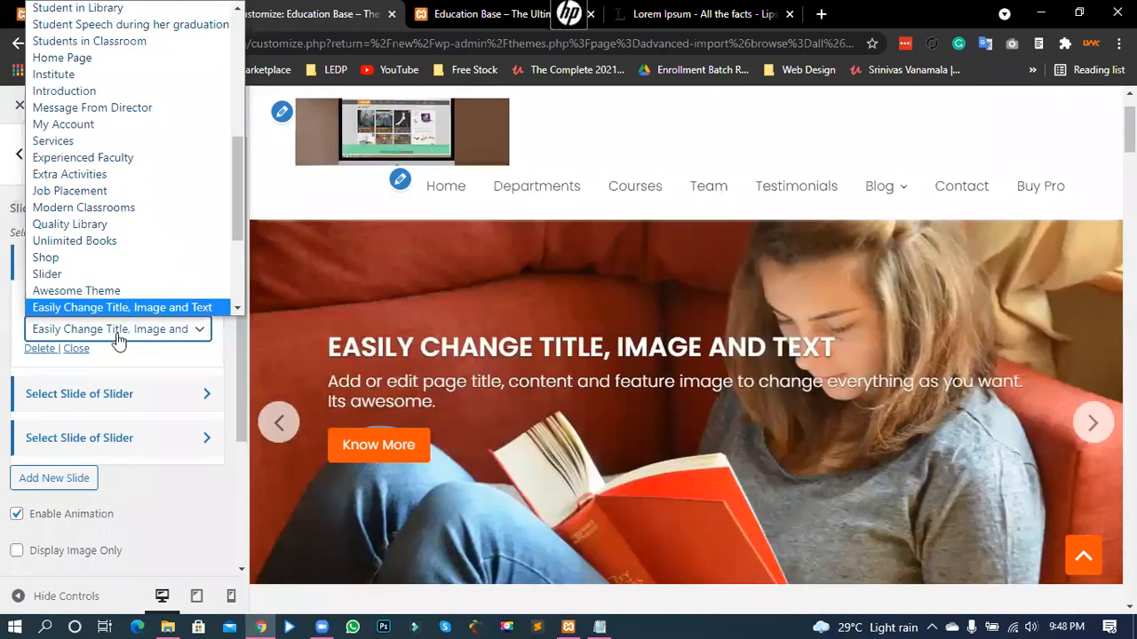
pyautogui.click(52, 327)
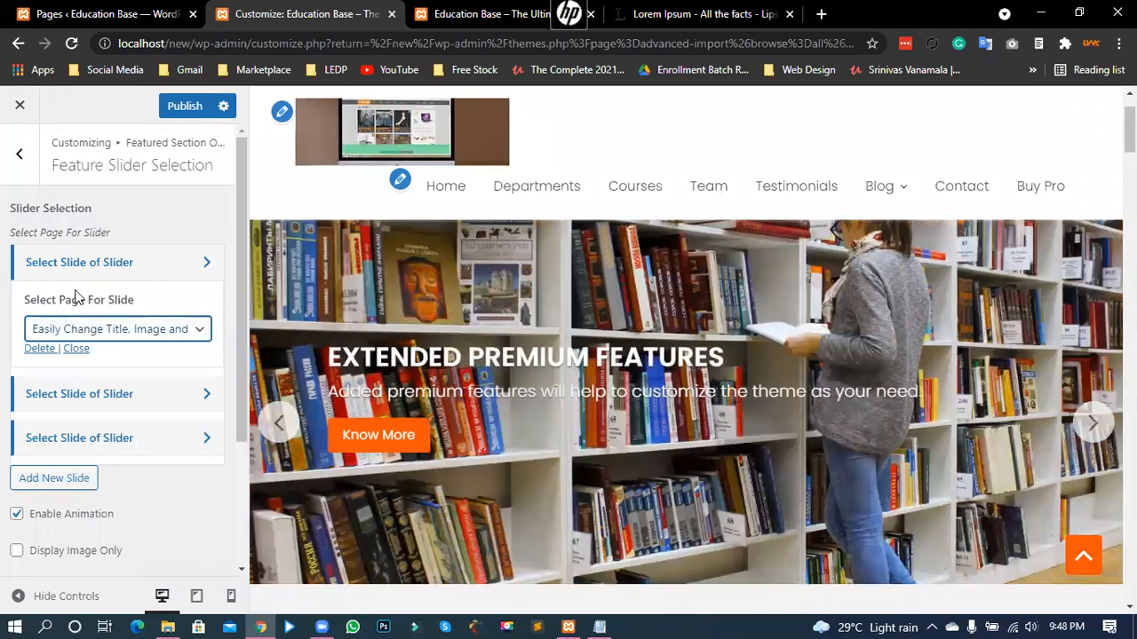
pyautogui.click(77, 326)
pyautogui.scroll(-1, 108, 282)
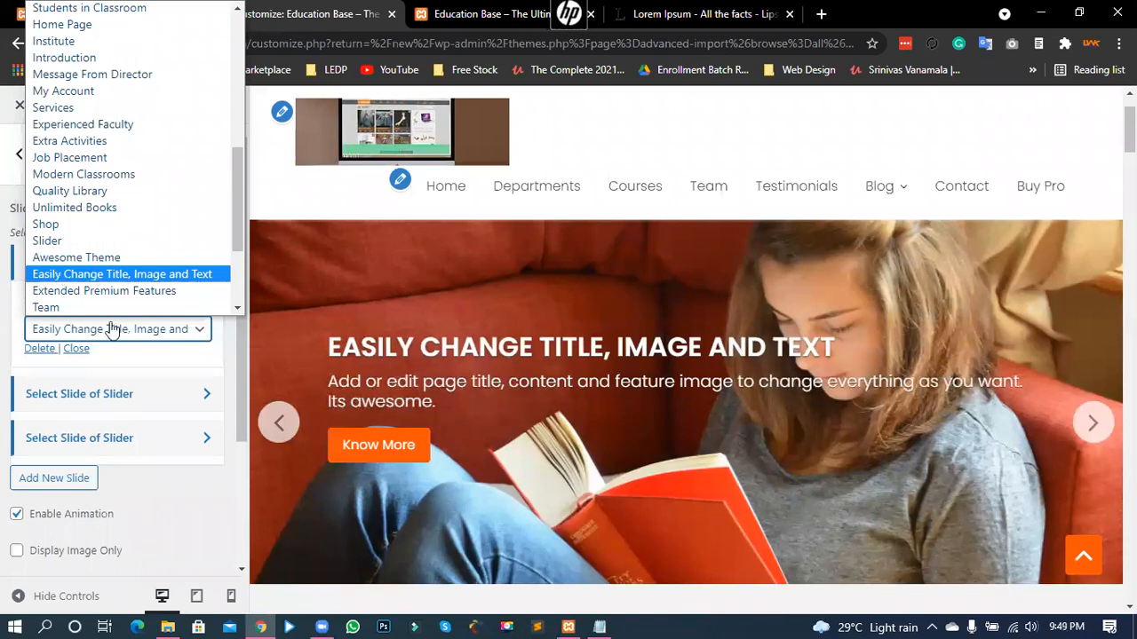
pyautogui.click(366, 345)
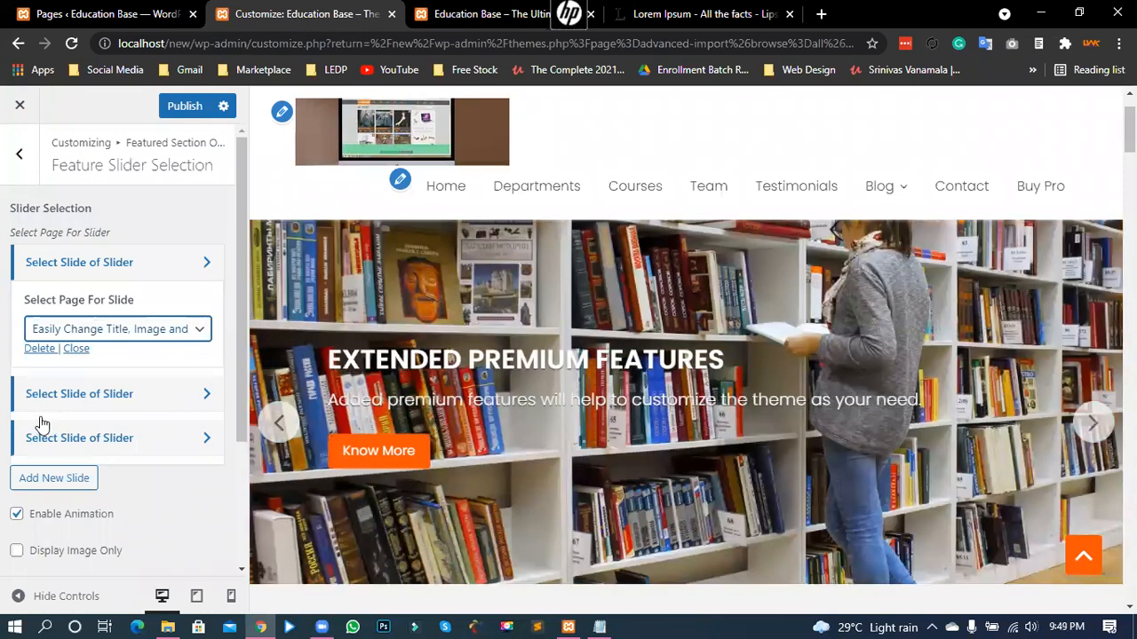
pyautogui.hotkey('ctrl', 'Tab')
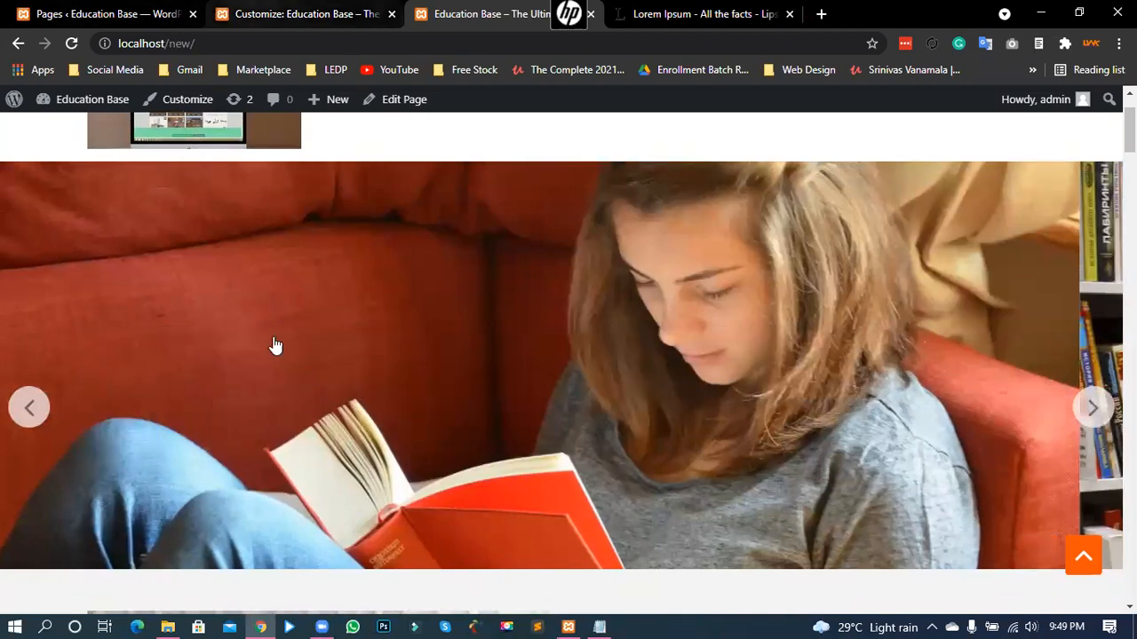
pyautogui.hotkey('ctrl', '1')
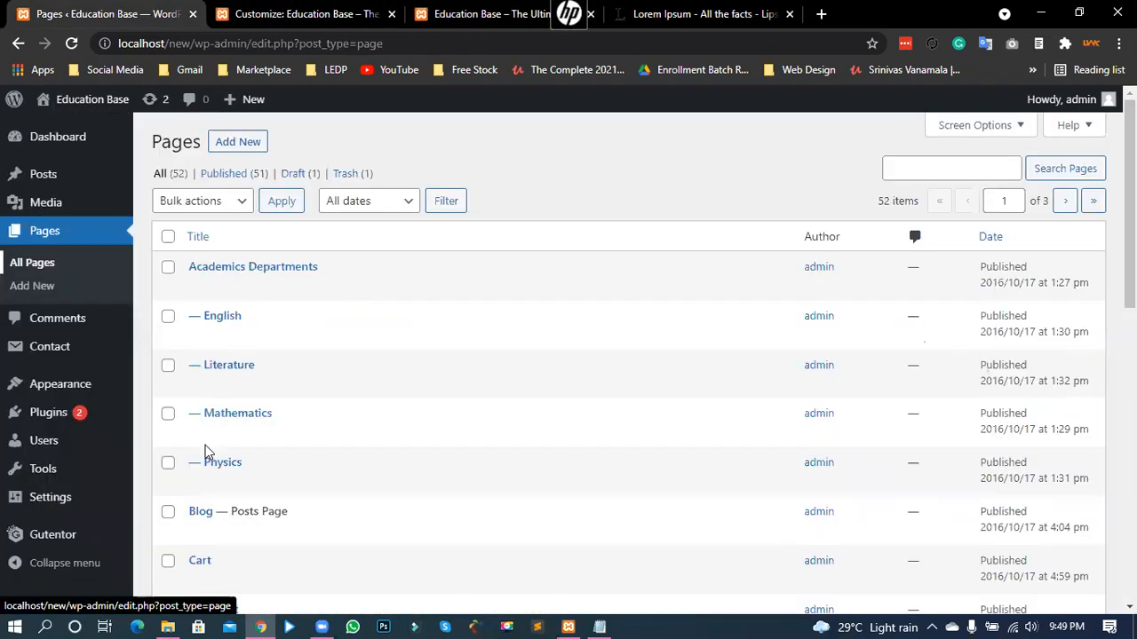
# - Go to page 3 of the Pages list and open 'Easily Change Title, Image and Text' in the editor
pyautogui.scroll(-1, 215, 294)
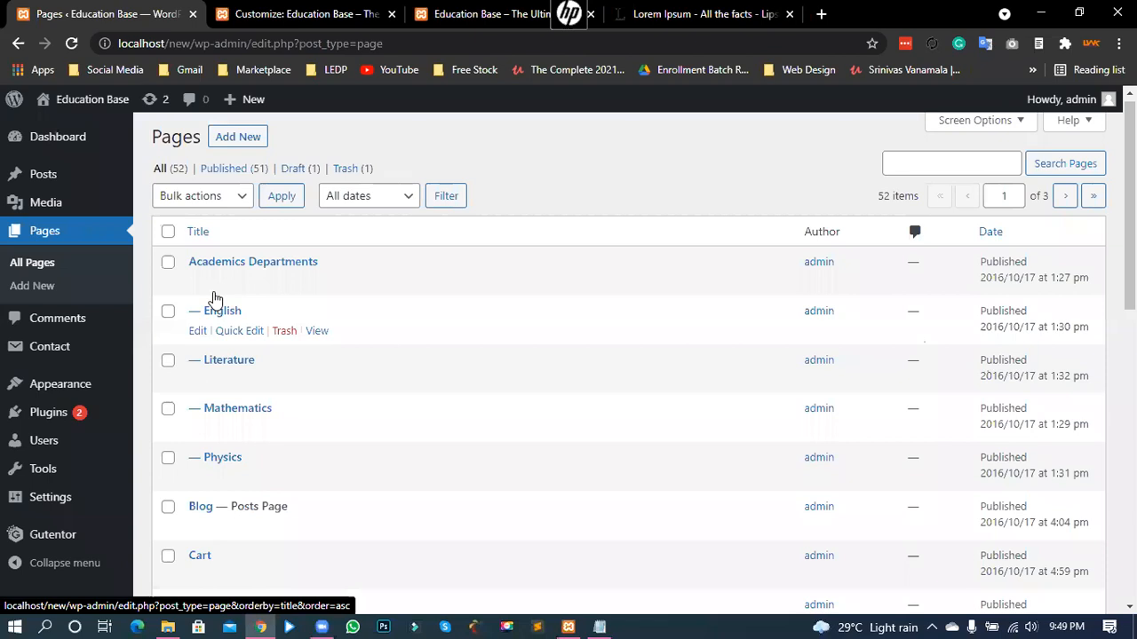
pyautogui.scroll(-5, 215, 297)
pyautogui.scroll(-1, 204, 360)
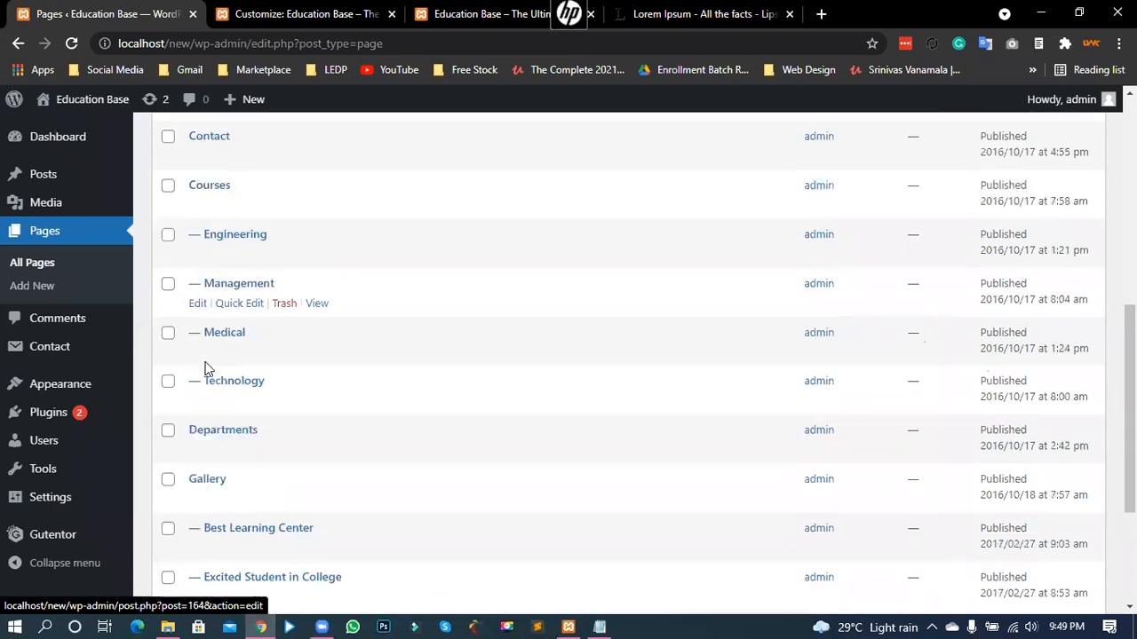
pyautogui.scroll(-3, 466, 454)
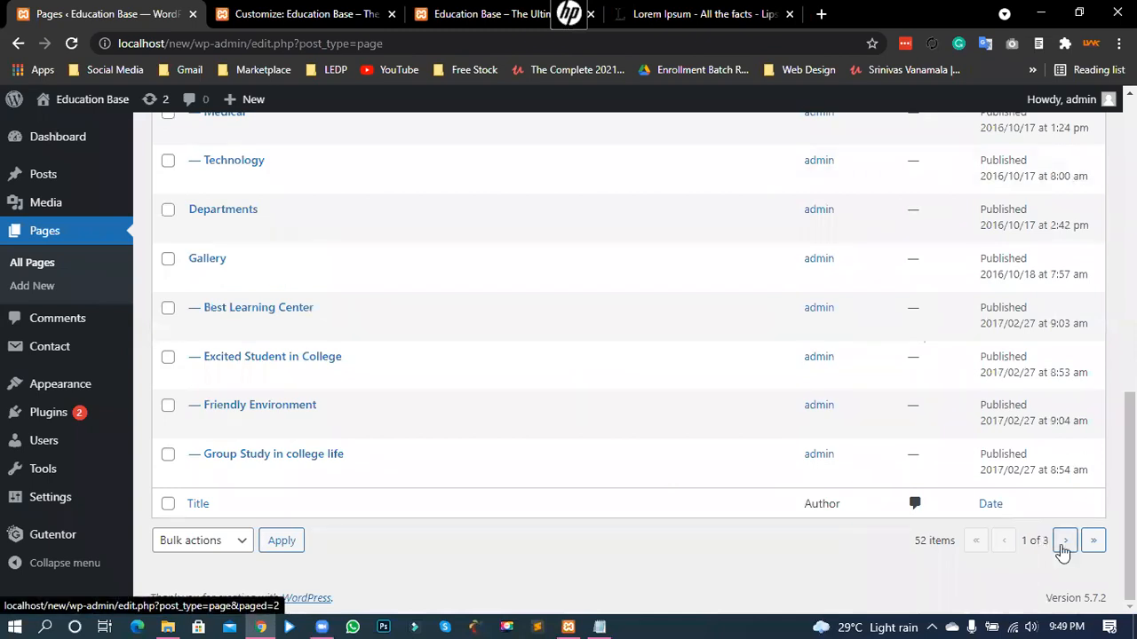
pyautogui.click(1063, 542)
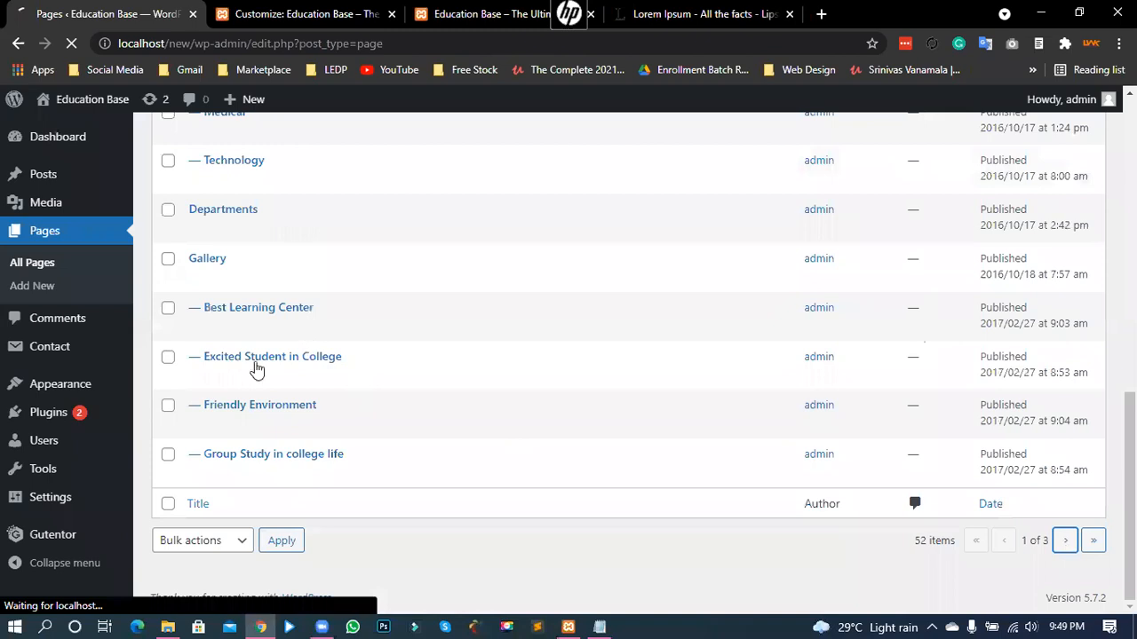
pyautogui.scroll(-10, 1061, 545)
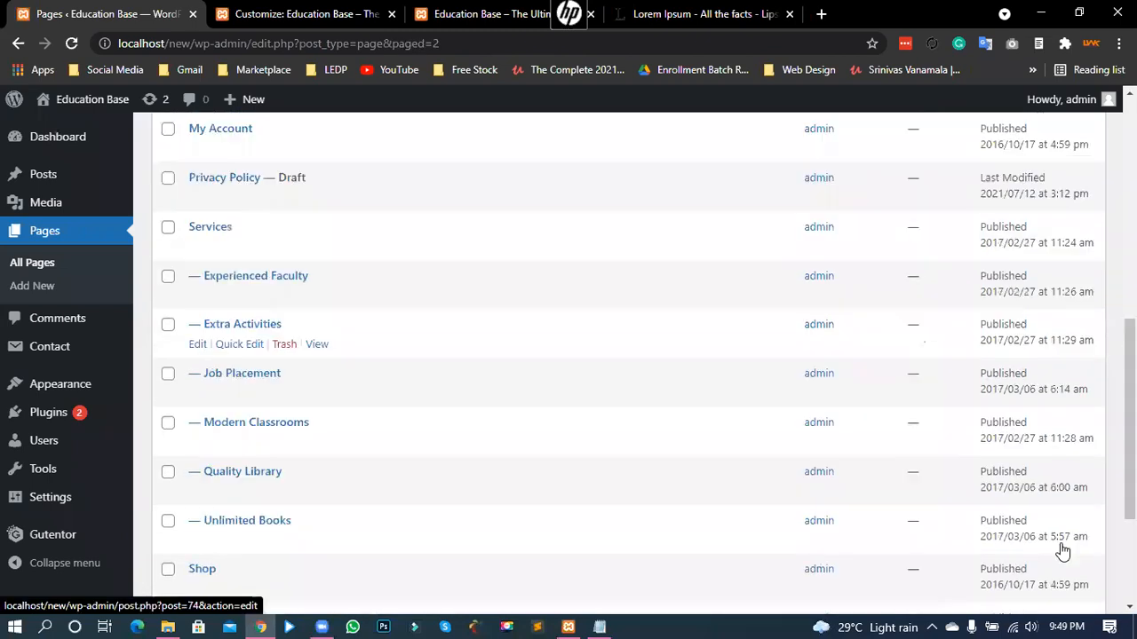
pyautogui.click(1065, 542)
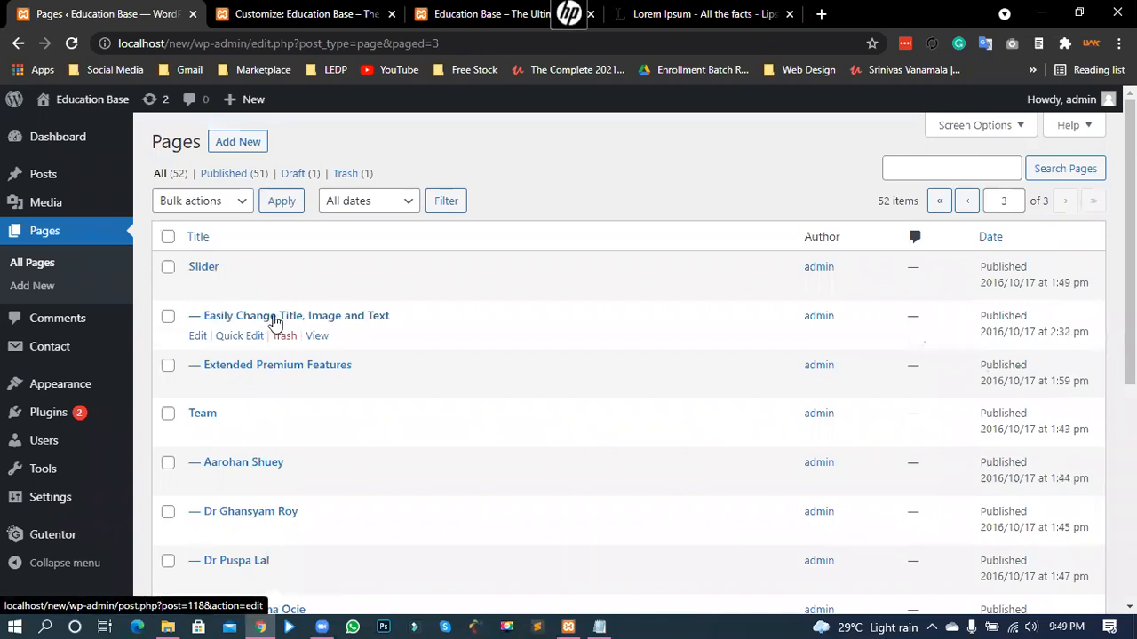
pyautogui.click(276, 317)
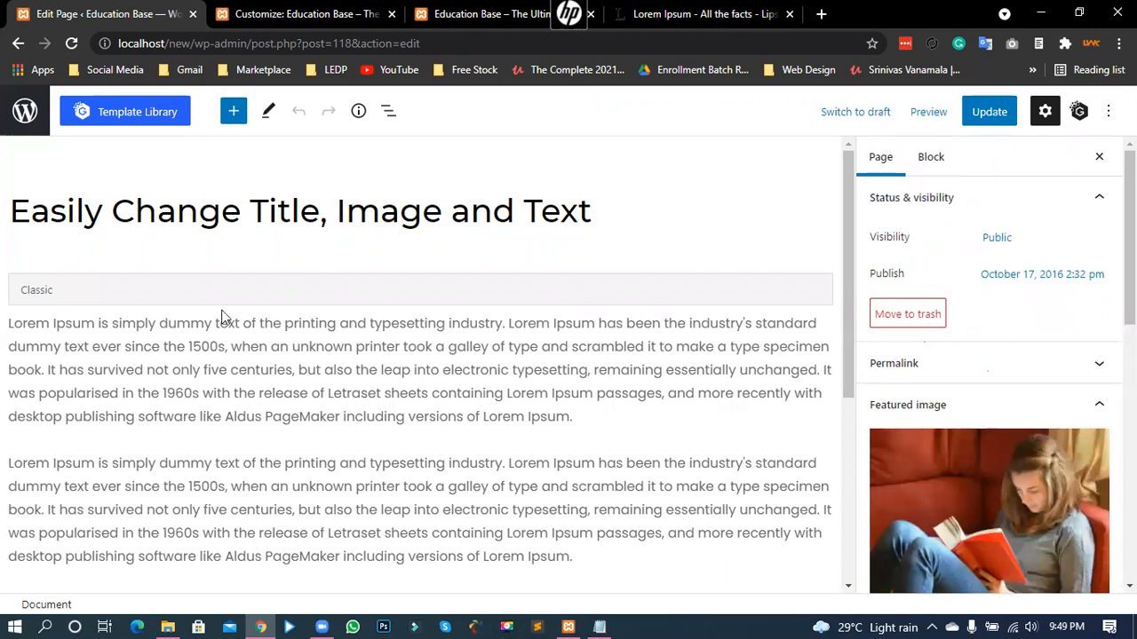
pyautogui.click(220, 218)
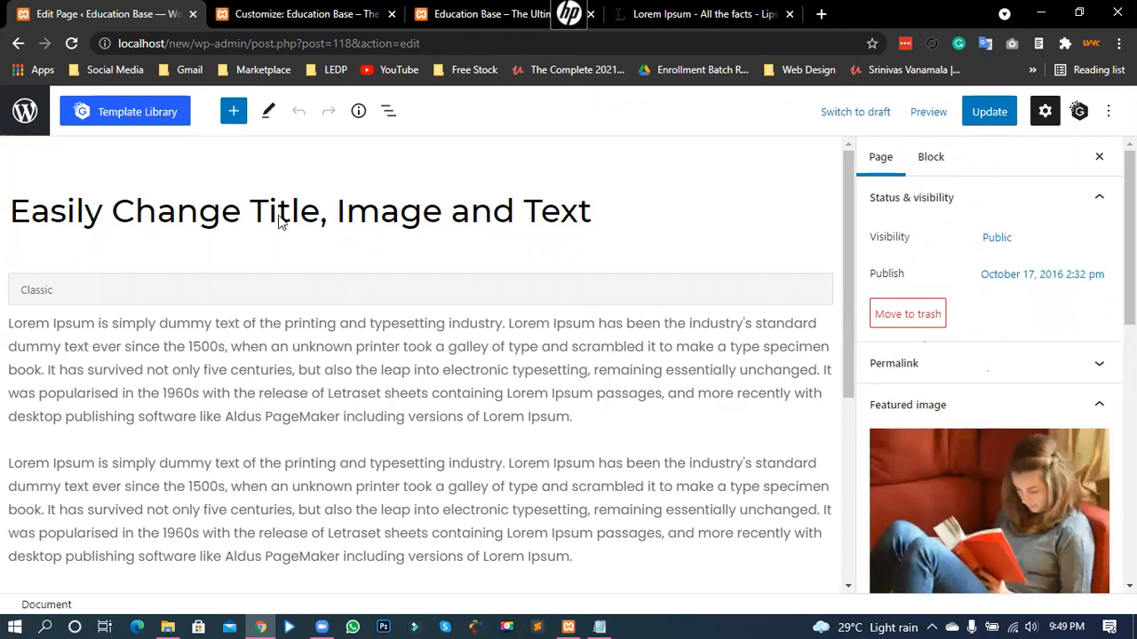
pyautogui.click(422, 213)
pyautogui.hotkey('ctrl', '3')
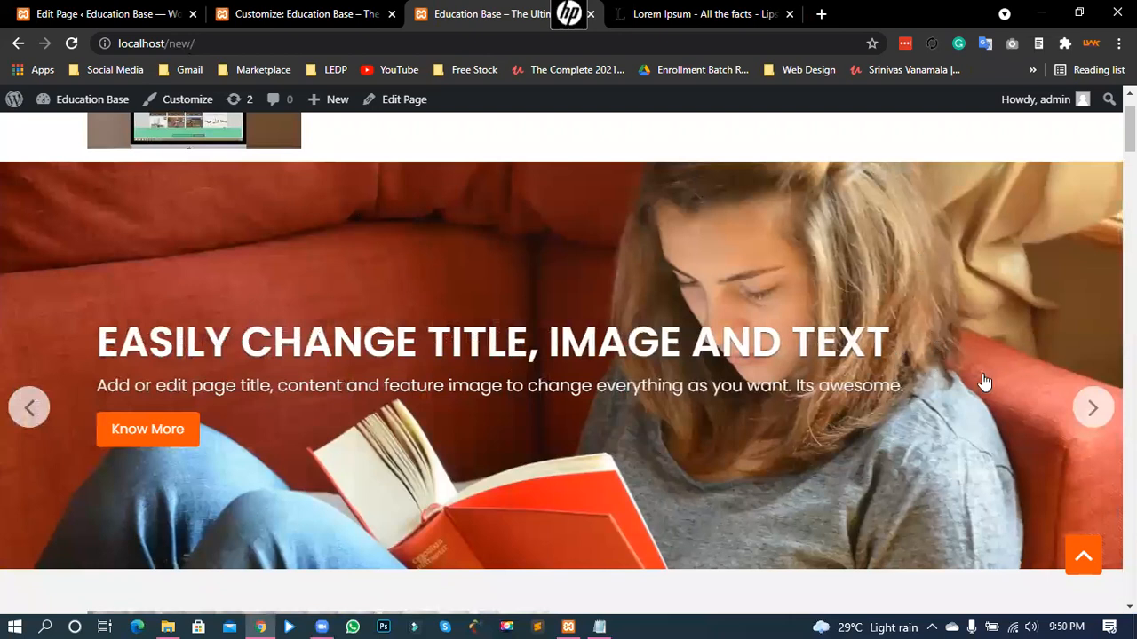
pyautogui.hotkey('ctrl', '1')
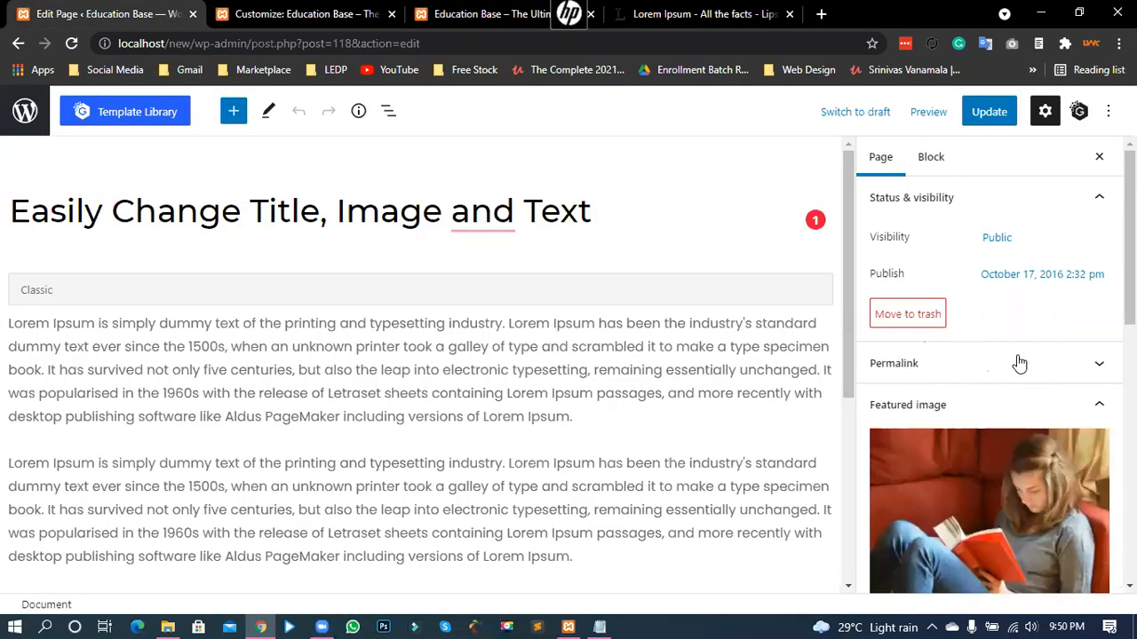
pyautogui.scroll(-2, 996, 380)
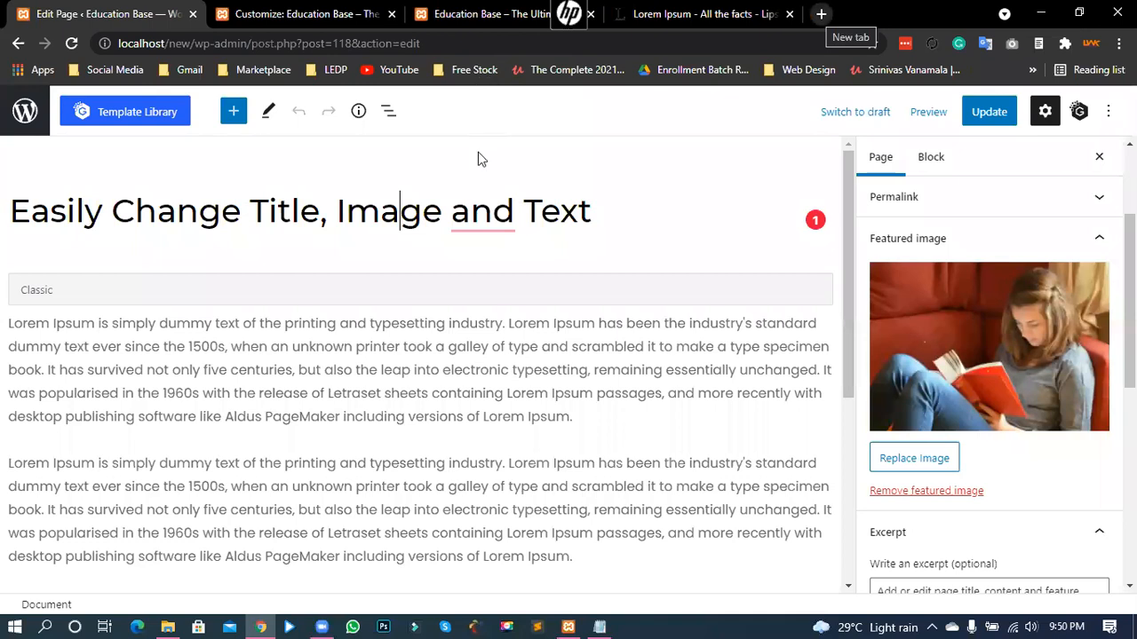
pyautogui.hotkey('ctrl', 't')
pyautogui.write('pexels.com')
pyautogui.press('Return')
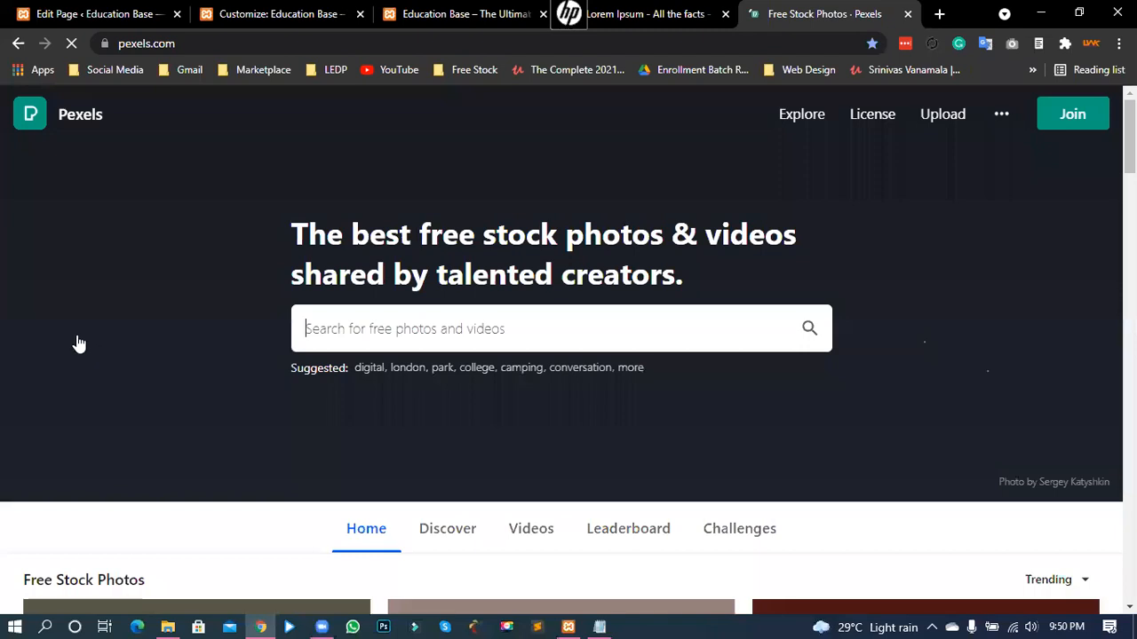
# - Search Pexels for 'office' photos
pyautogui.scroll(-4, 77, 342)
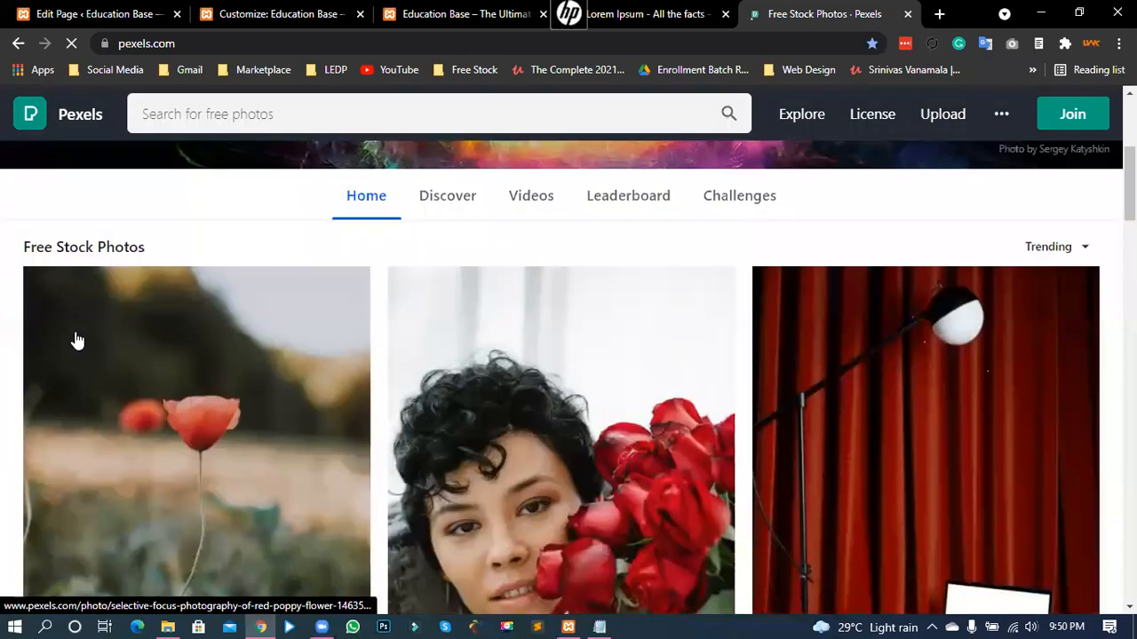
pyautogui.scroll(-8, 77, 342)
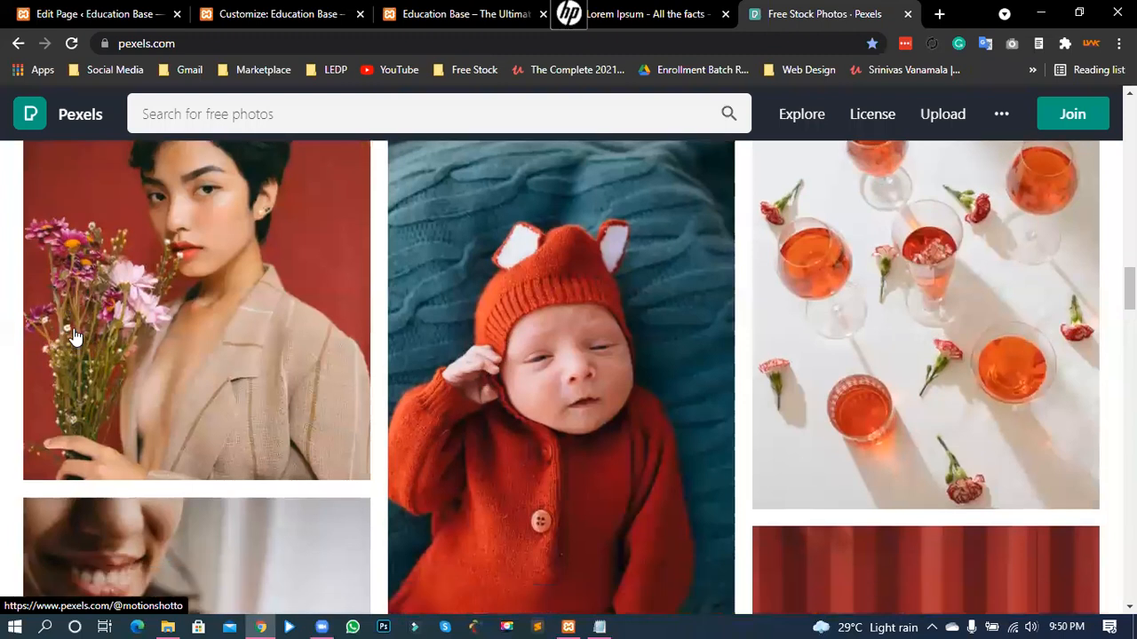
pyautogui.scroll(-5, 76, 338)
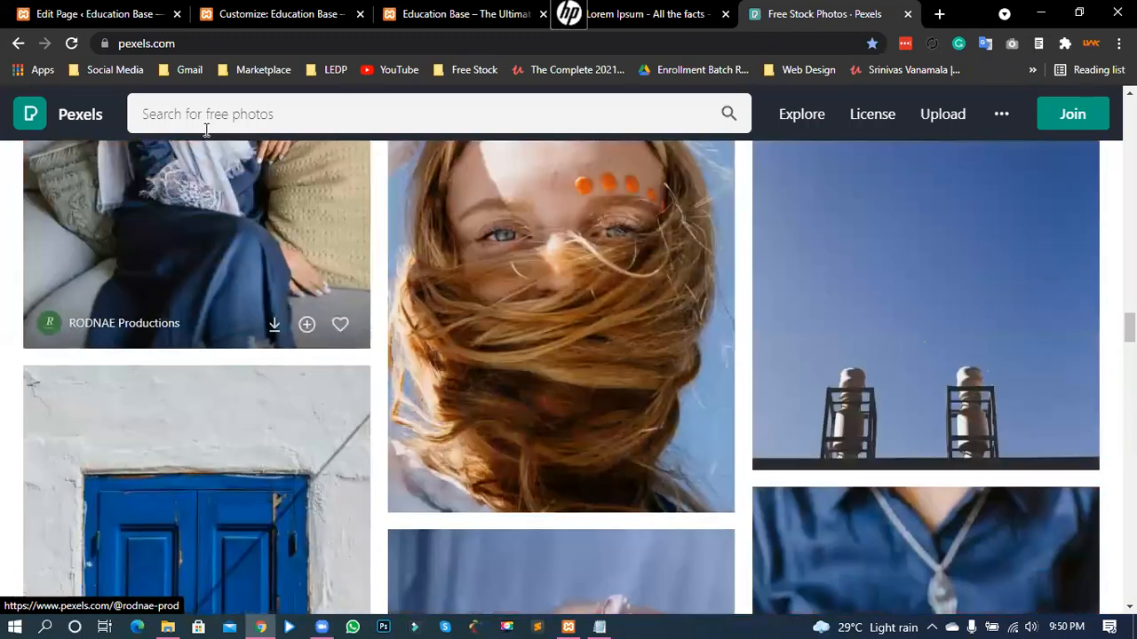
pyautogui.scroll(4, 206, 129)
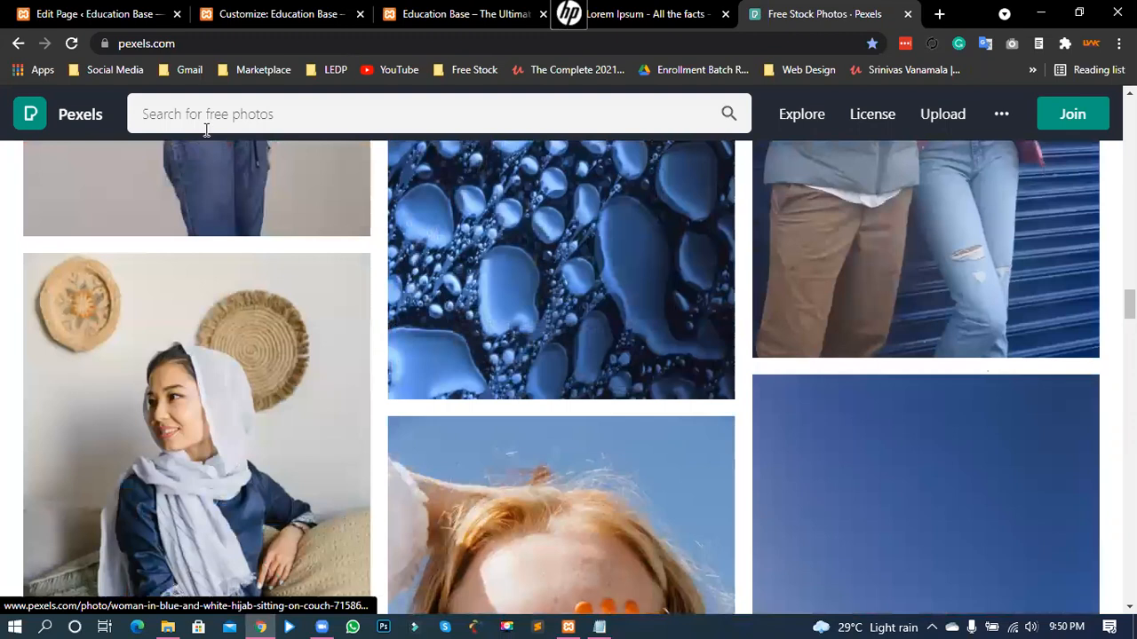
pyautogui.scroll(2, 206, 130)
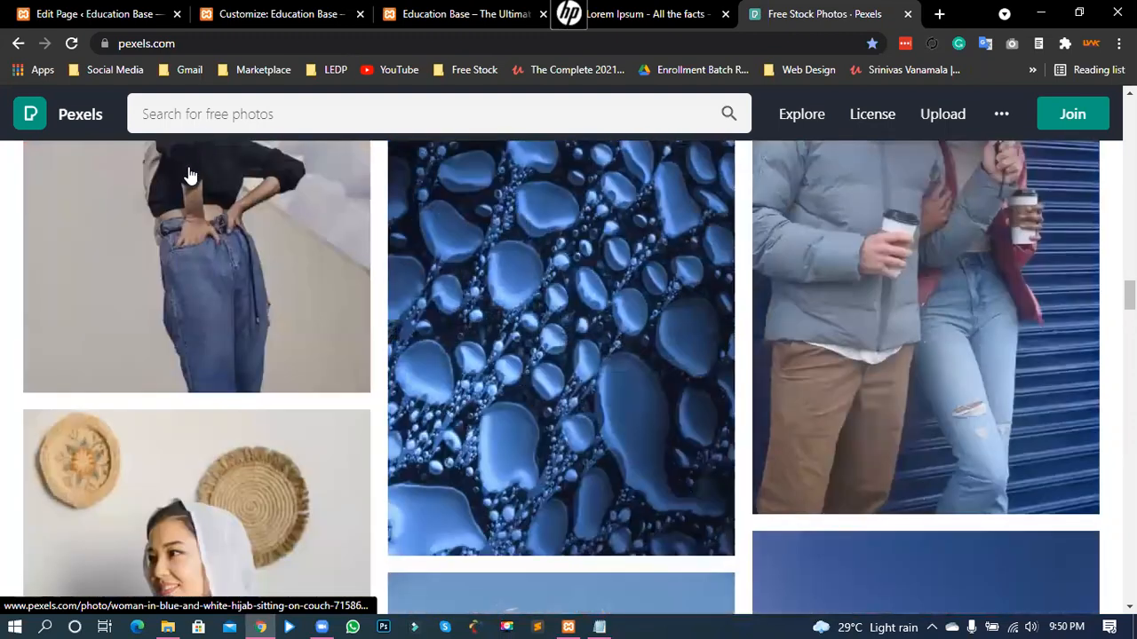
pyautogui.click(584, 130)
pyautogui.write('office')
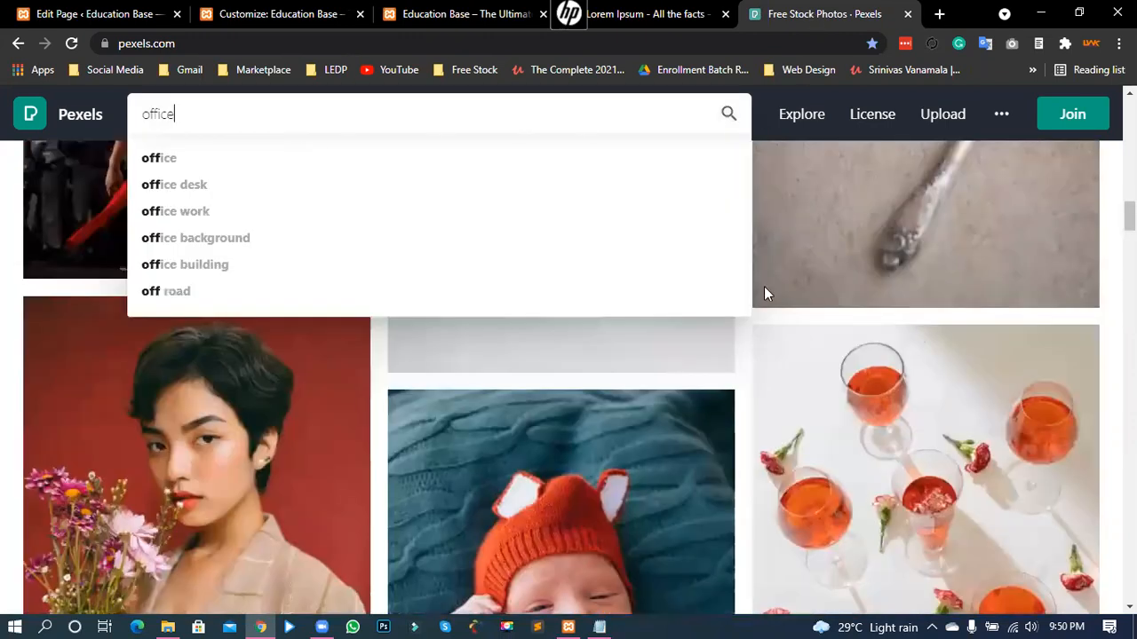
pyautogui.press('Return')
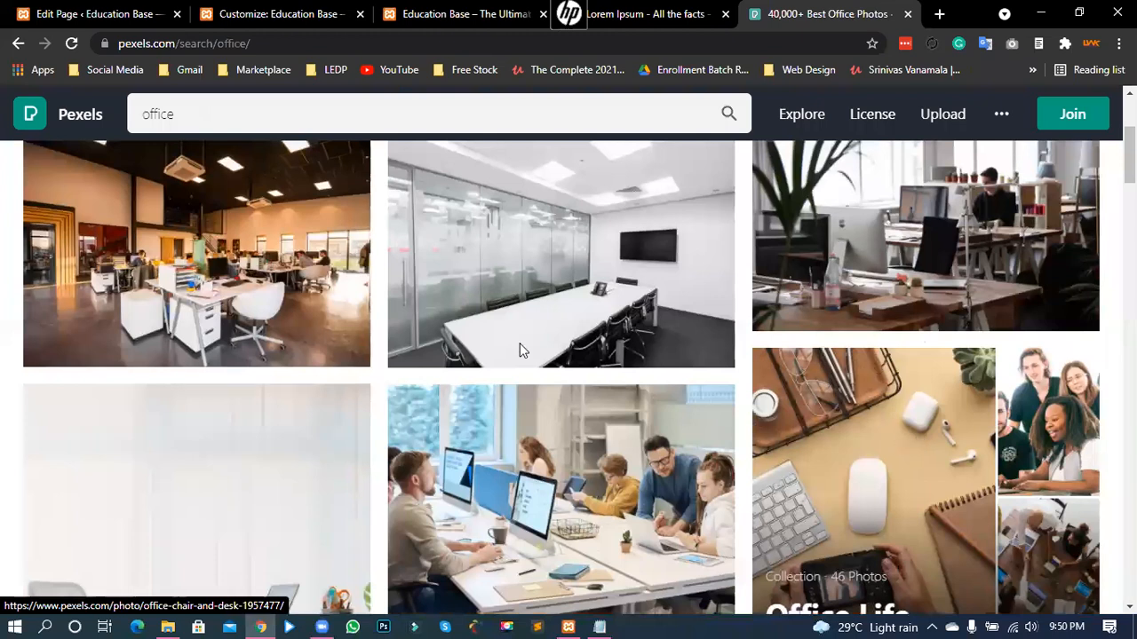
# - Download the Large (1920 x 1281) version of the white conference-room photo
pyautogui.click(487, 313)
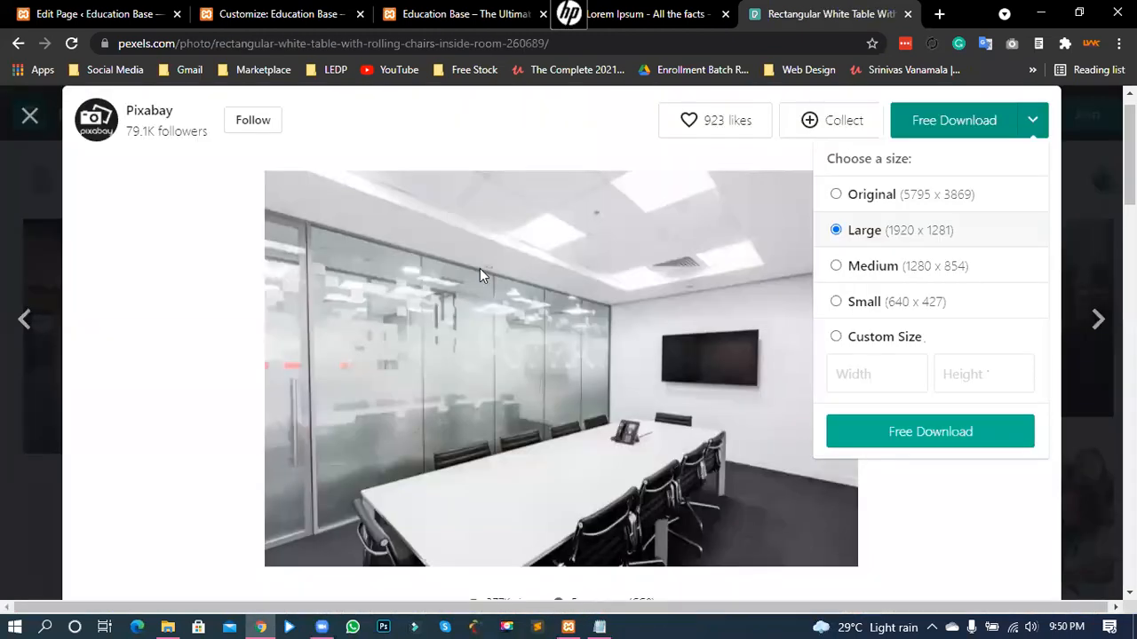
pyautogui.click(844, 437)
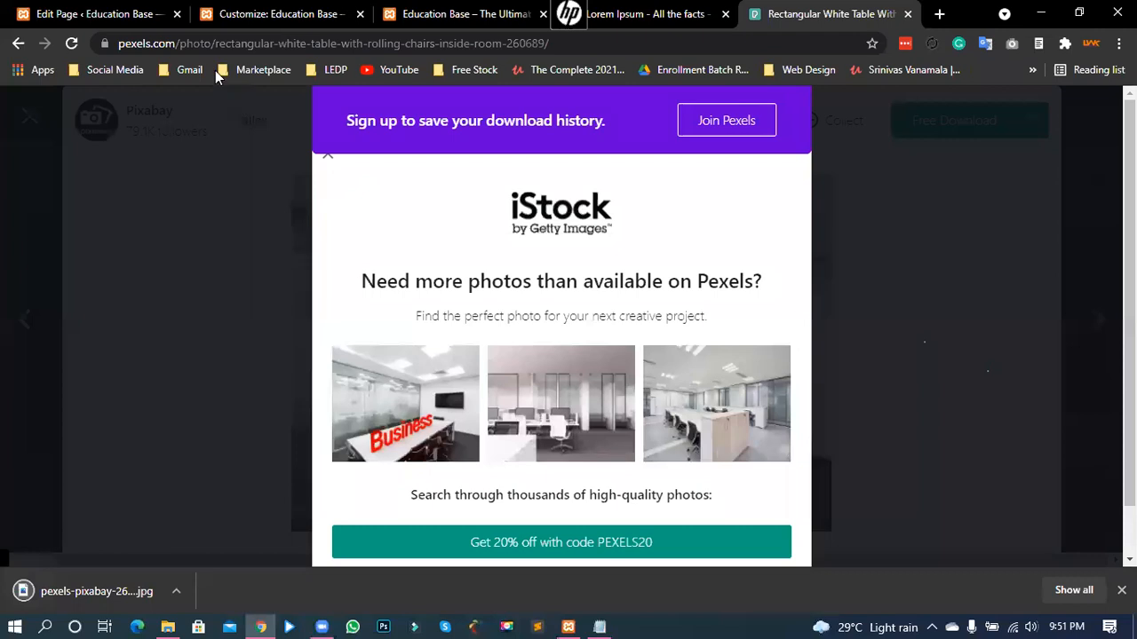
pyautogui.click(227, 13)
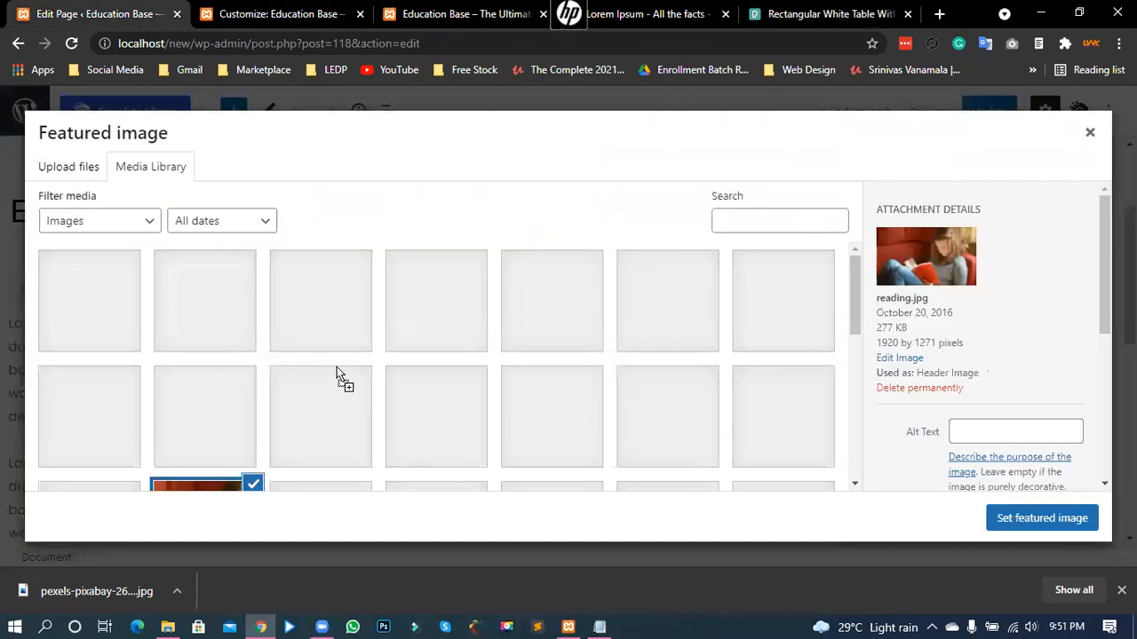
# - Upload the office photo as featured image, retitle the page 'Easily Change Everything', and update
pyautogui.moveTo(337, 367); pyautogui.dragTo(1028, 536)
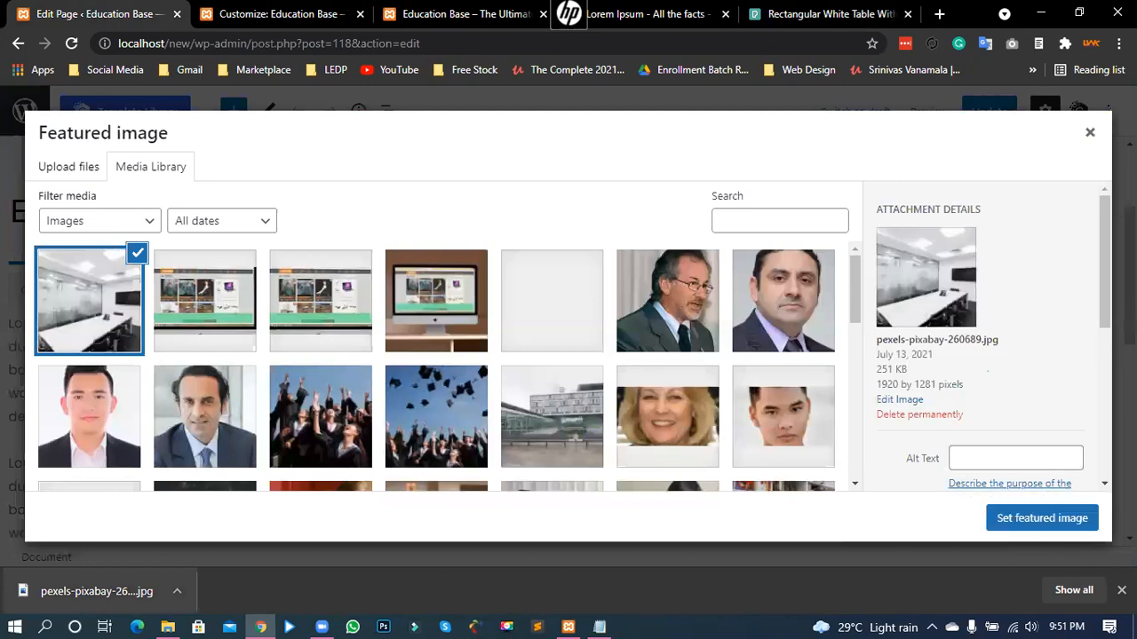
pyautogui.click(1018, 526)
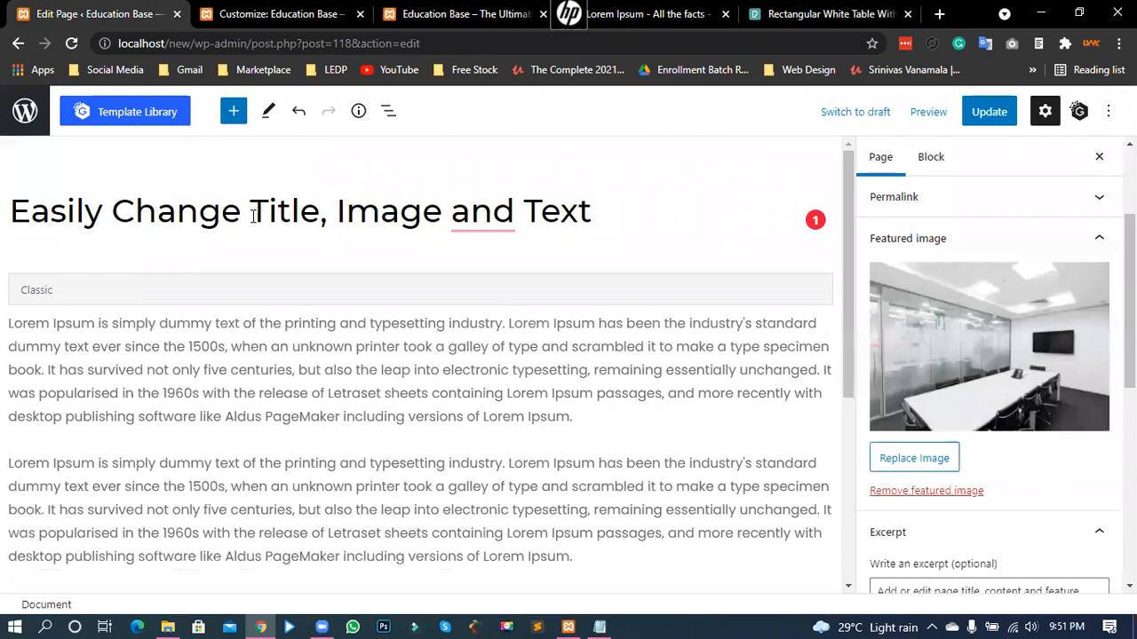
pyautogui.keyDown('shift'); pyautogui.click(595, 218); pyautogui.keyUp('shift')
pyautogui.write('every')
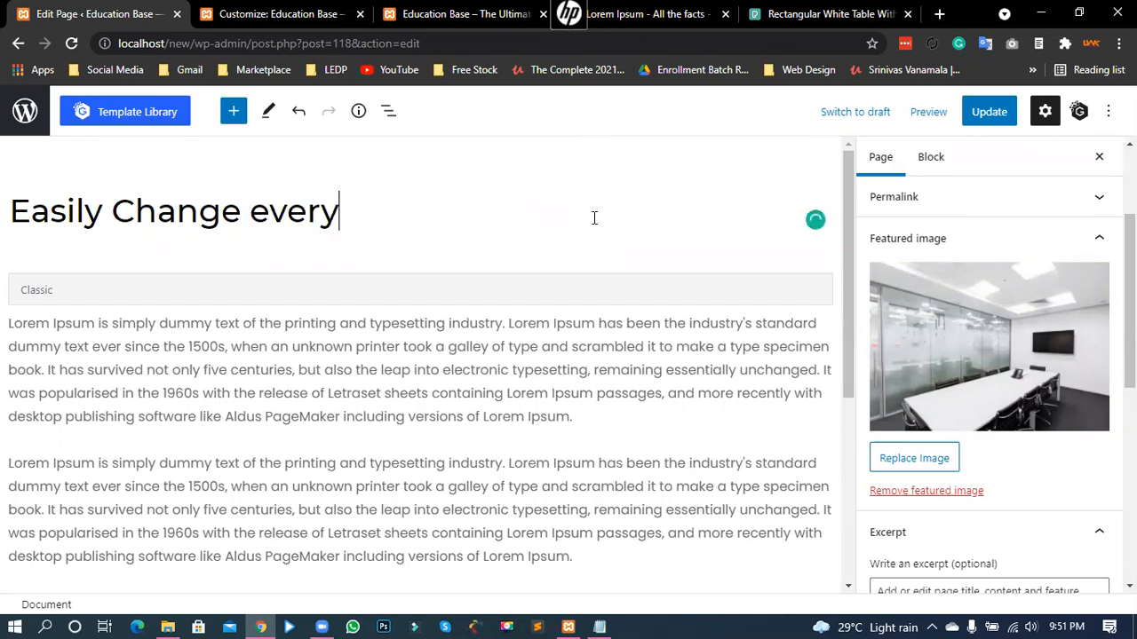
pyautogui.write('thi')
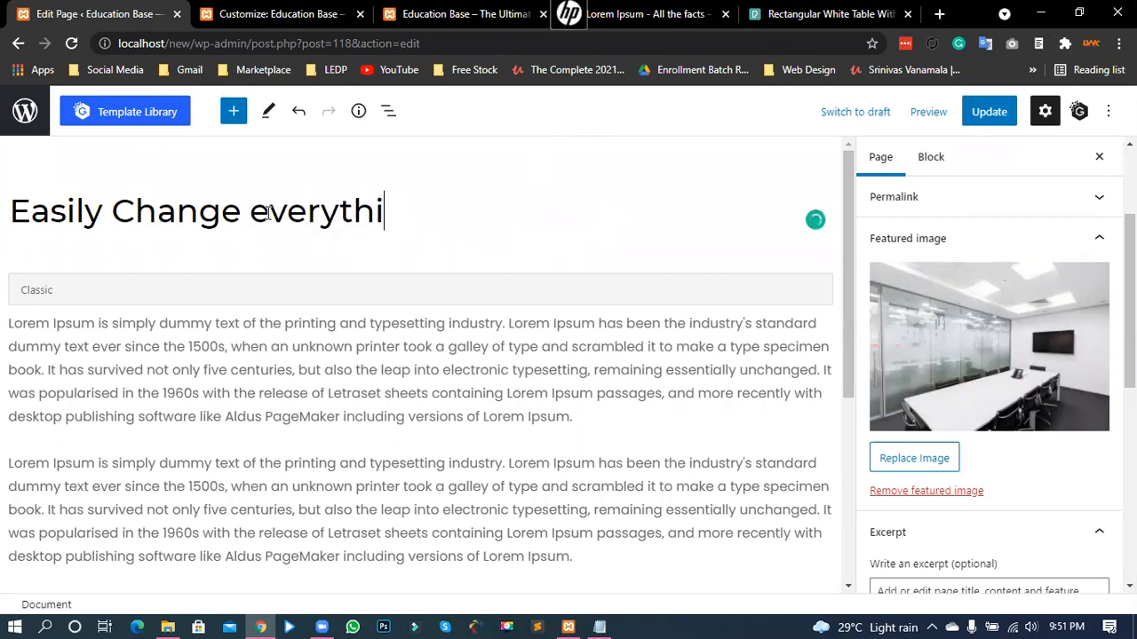
pyautogui.write('ng')
pyautogui.click(267, 213)
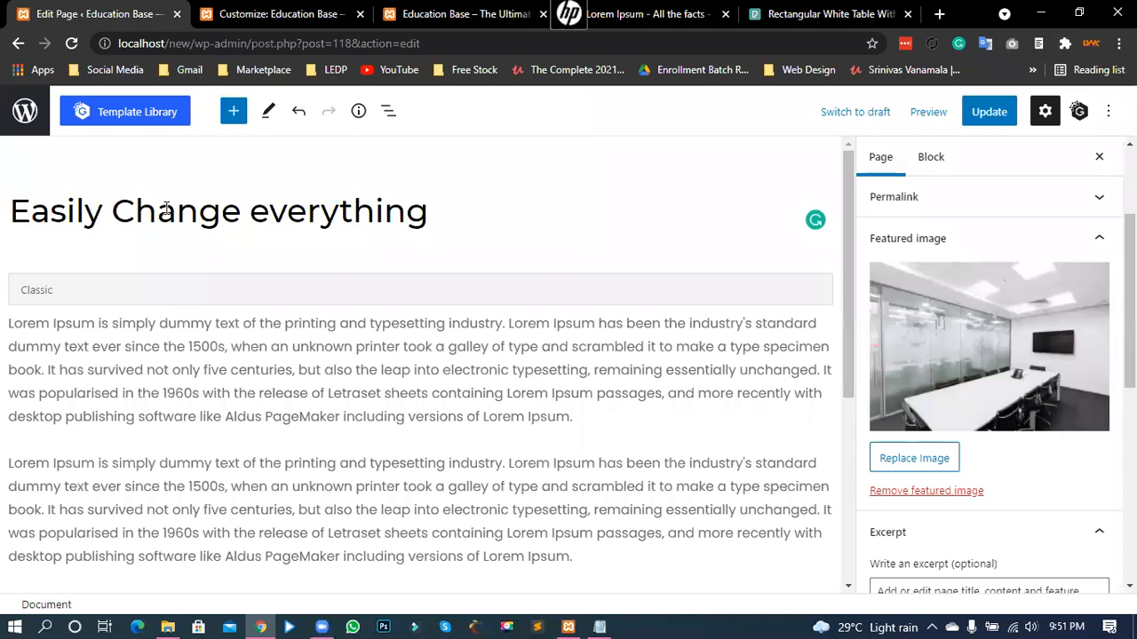
pyautogui.press('BackSpace')
pyautogui.write('E')
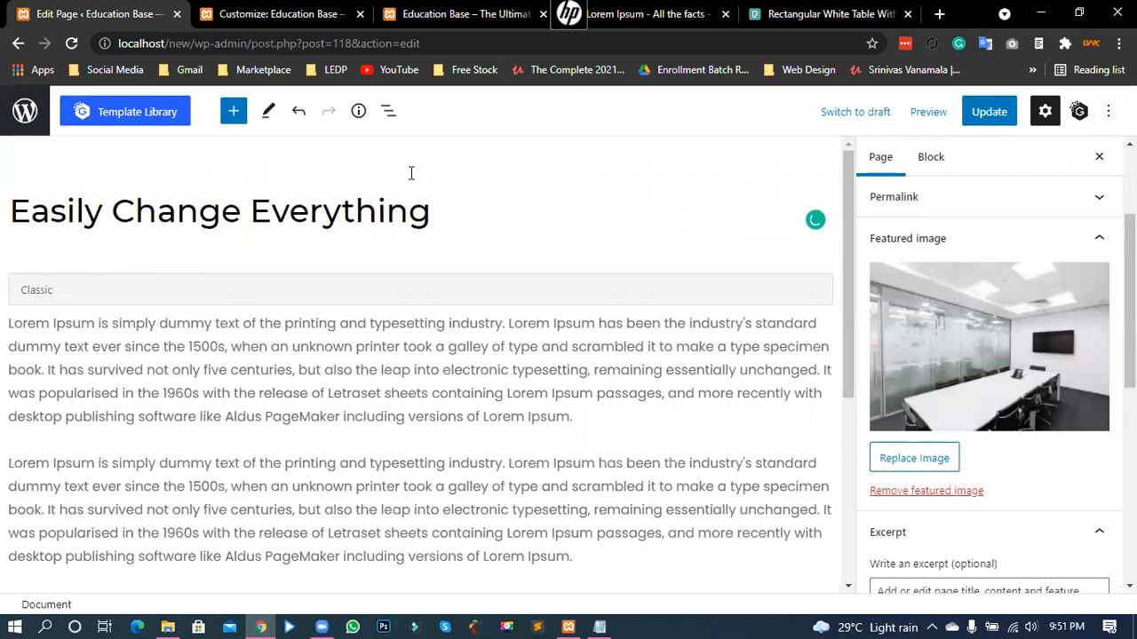
pyautogui.click(984, 119)
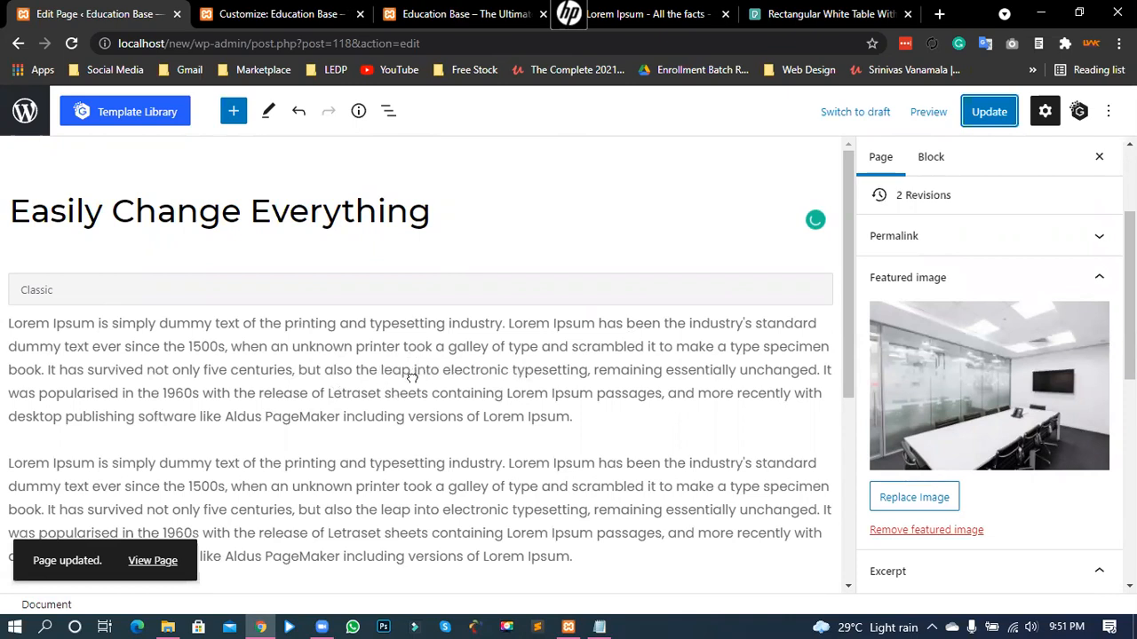
# - Reload the live site and cycle the hero slider to find the conference-room slide
pyautogui.hotkey('ctrl', 'Tab')
pyautogui.hotkey('ctrl', 'Tab')
pyautogui.moveTo(472, 383); pyautogui.dragTo(488, 386)
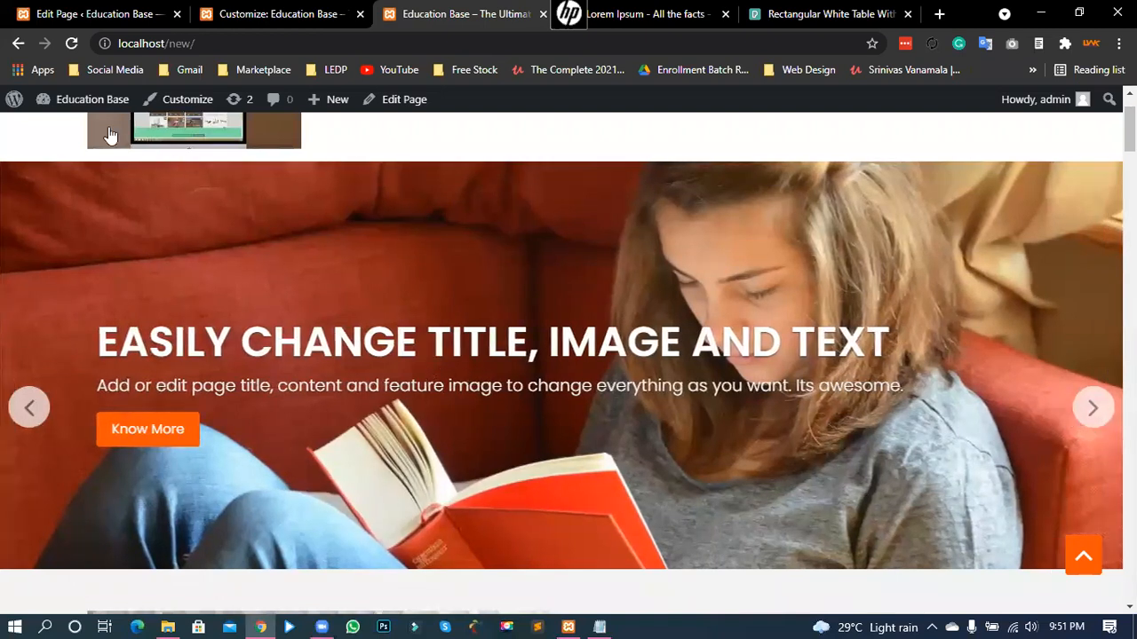
pyautogui.click(72, 44)
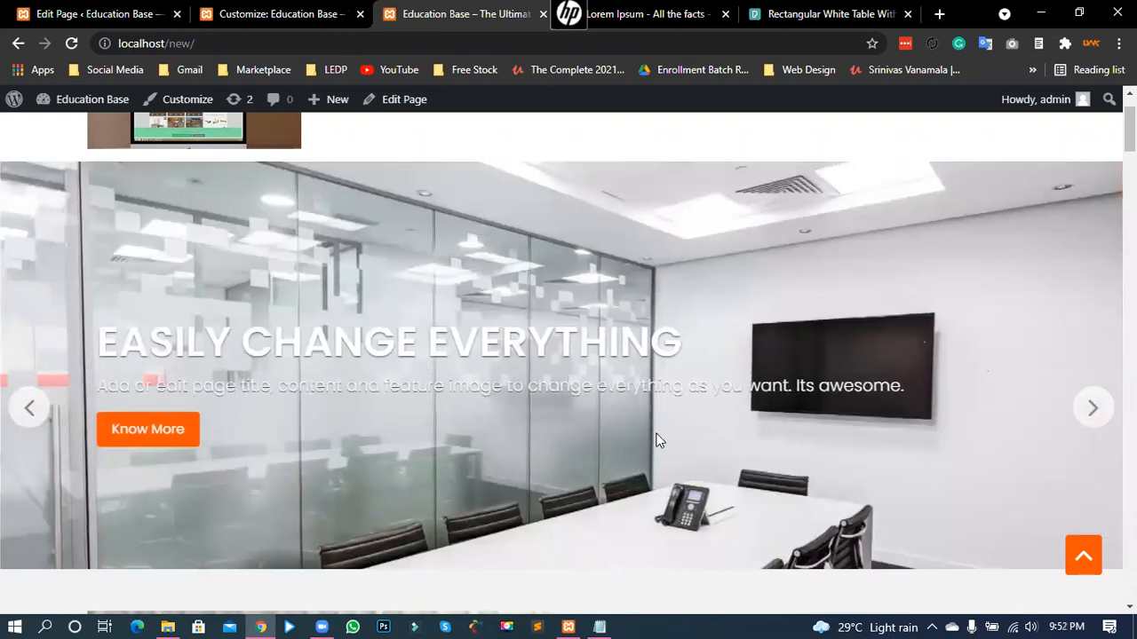
pyautogui.click(1092, 412)
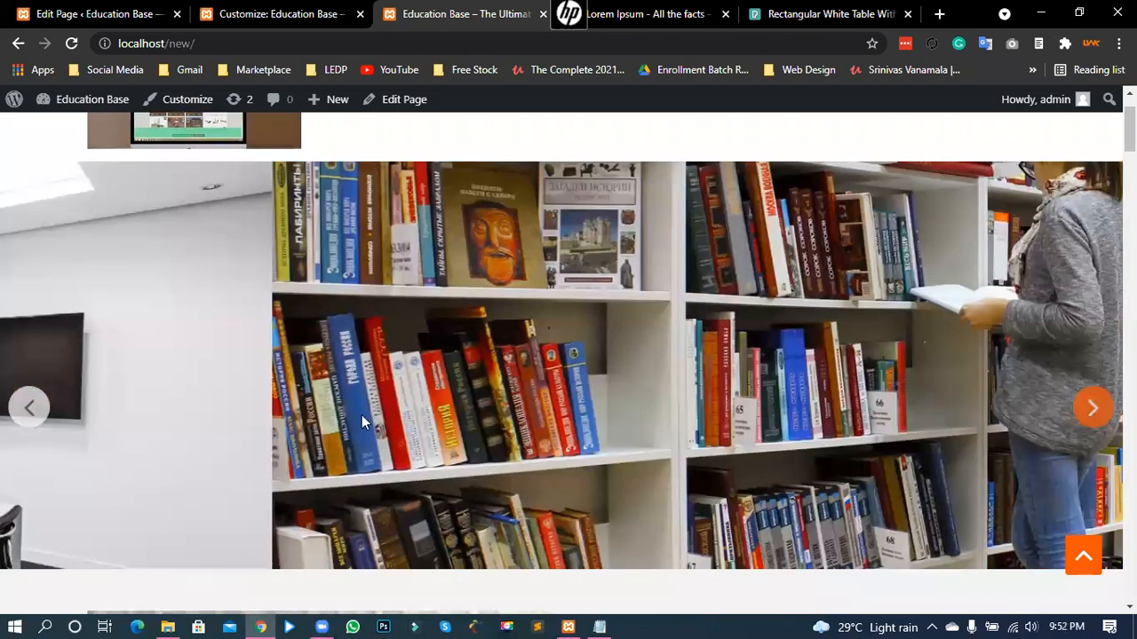
pyautogui.click(30, 411)
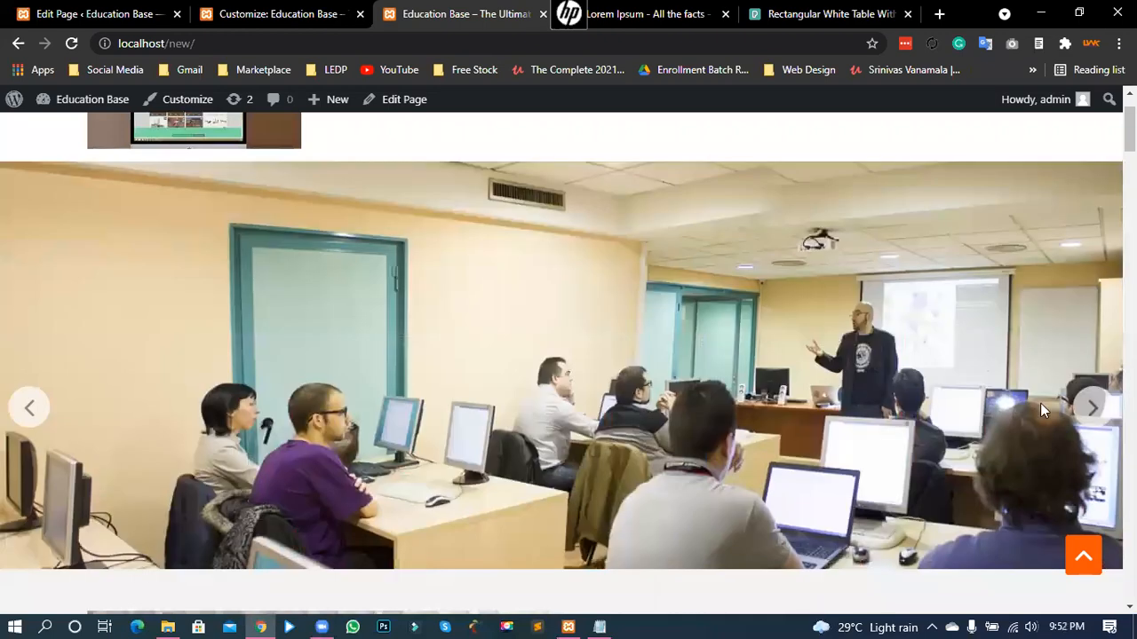
pyautogui.click(1093, 409)
pyautogui.click(1093, 408)
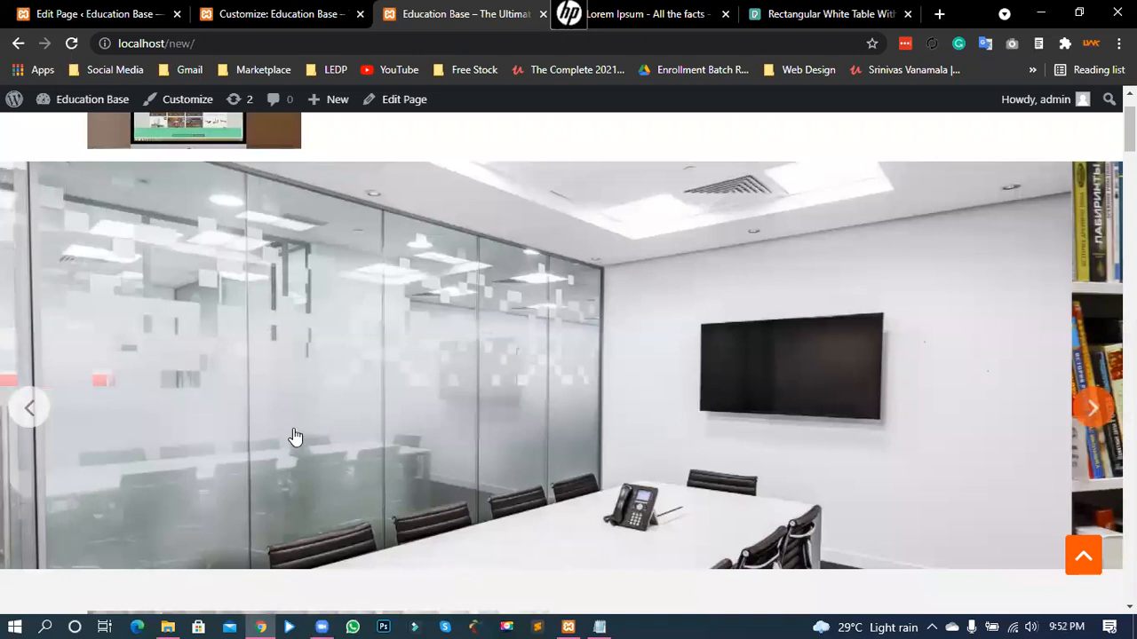
pyautogui.hotkey('ctrl', 'shift', 'Tab')
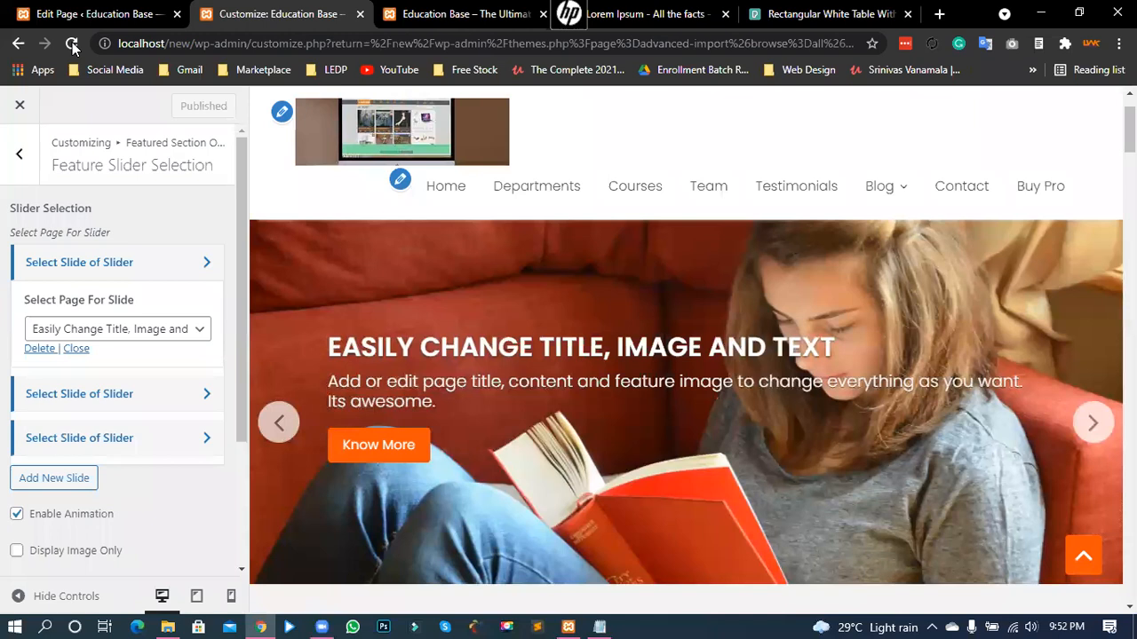
# - In Feature Slider Selection, drag Extended Premium Features below Easily Change Everything, then open All Pages
pyautogui.click(71, 42)
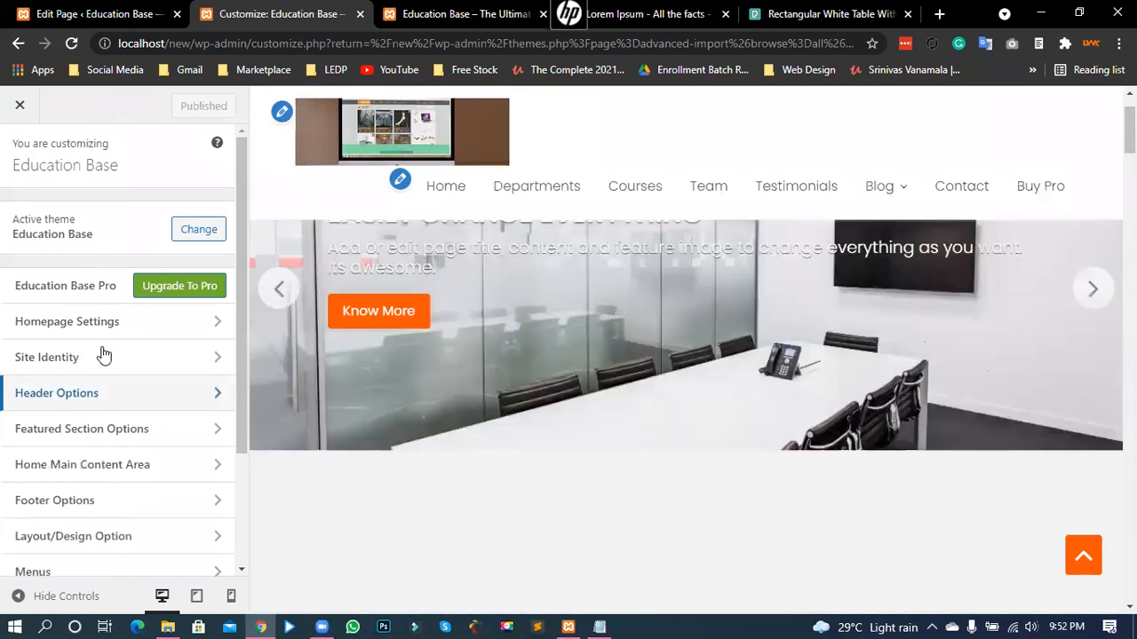
pyautogui.click(89, 429)
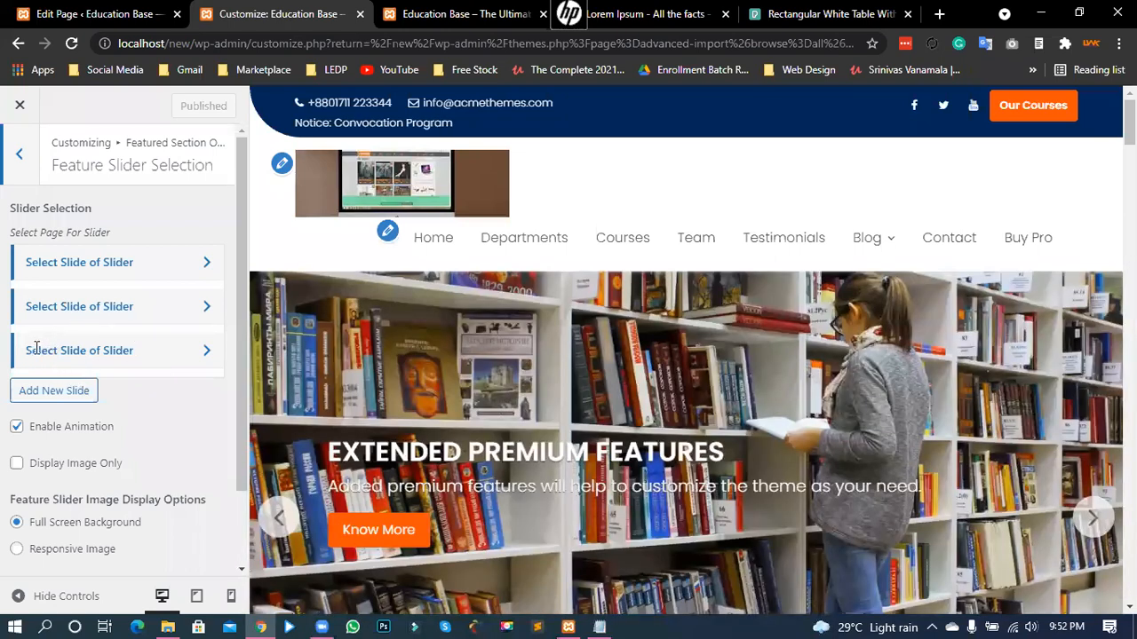
pyautogui.click(36, 348)
pyautogui.moveTo(80, 306); pyautogui.dragTo(89, 397)
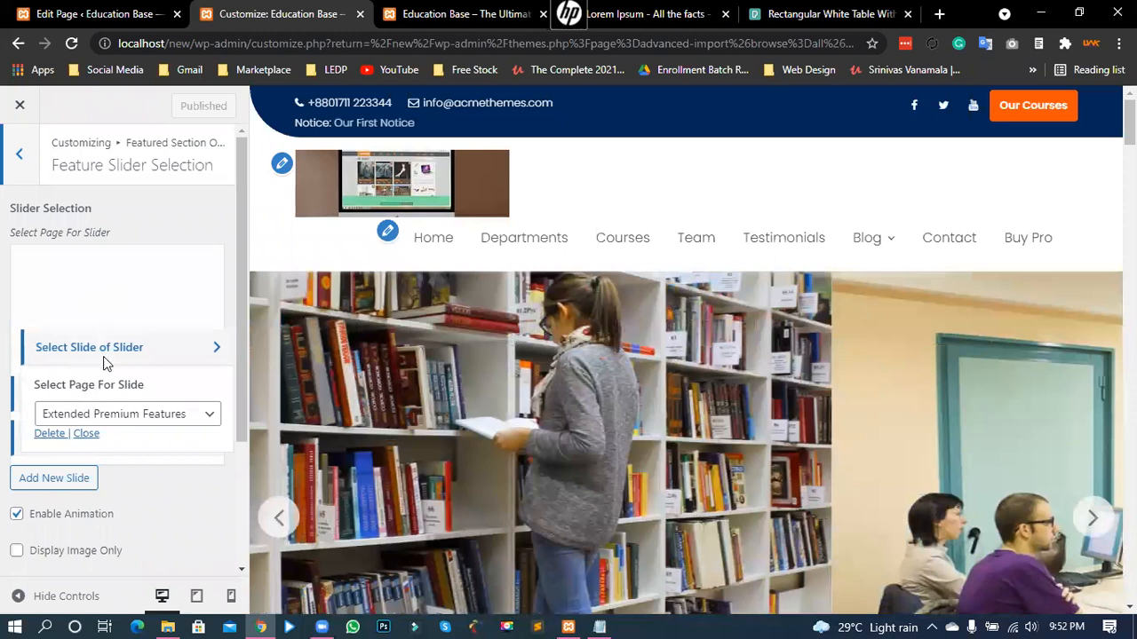
pyautogui.moveTo(80, 384); pyautogui.dragTo(142, 381)
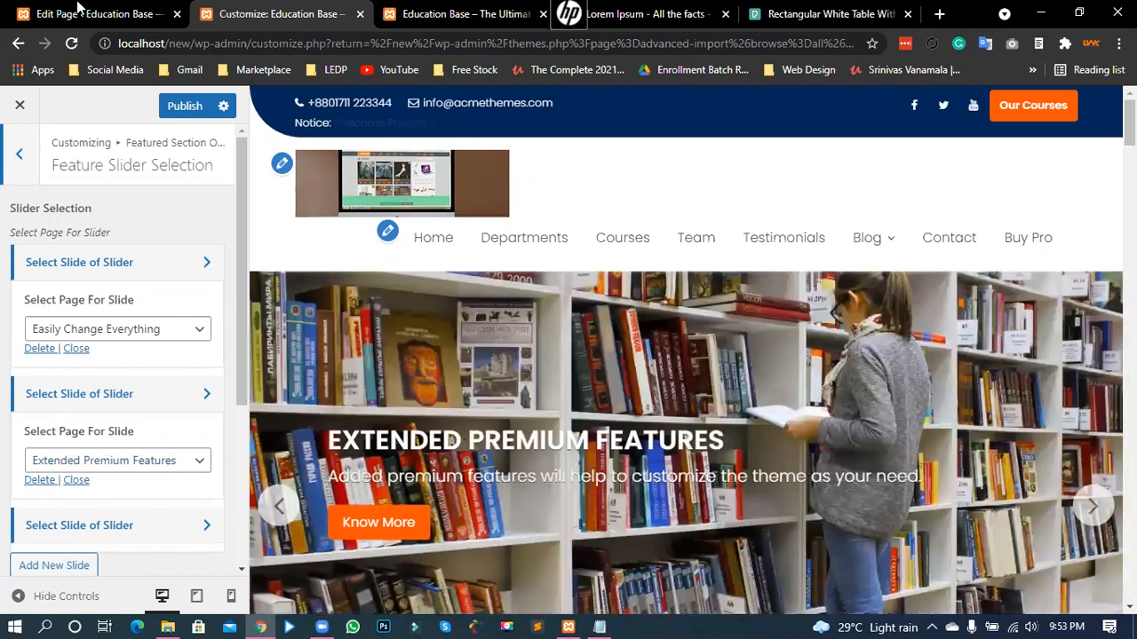
pyautogui.click(78, 7)
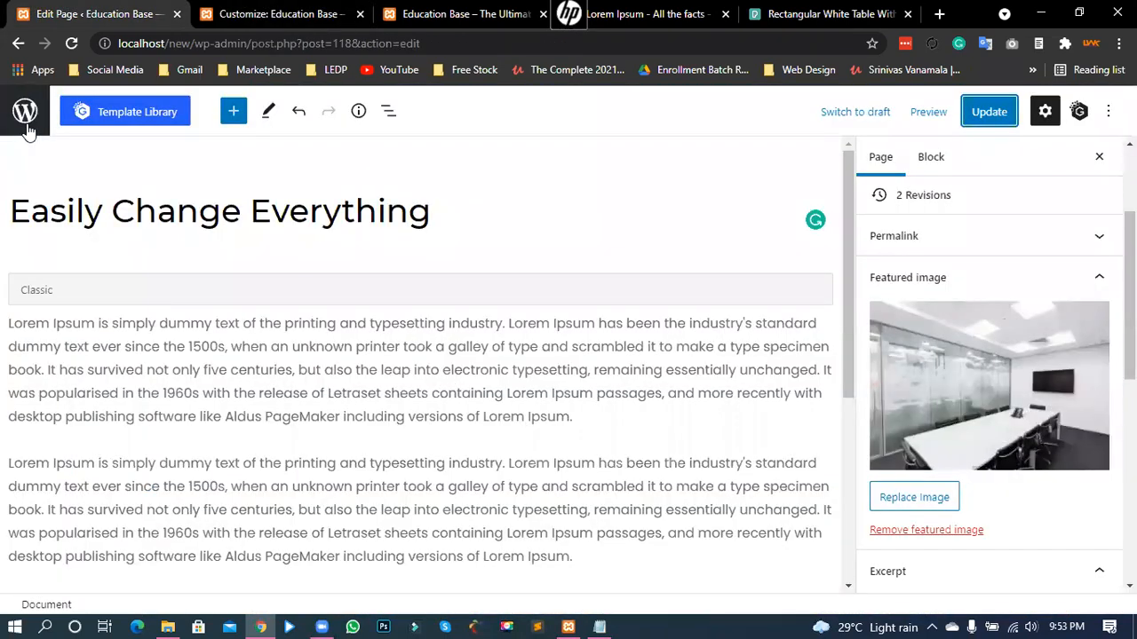
pyautogui.click(27, 128)
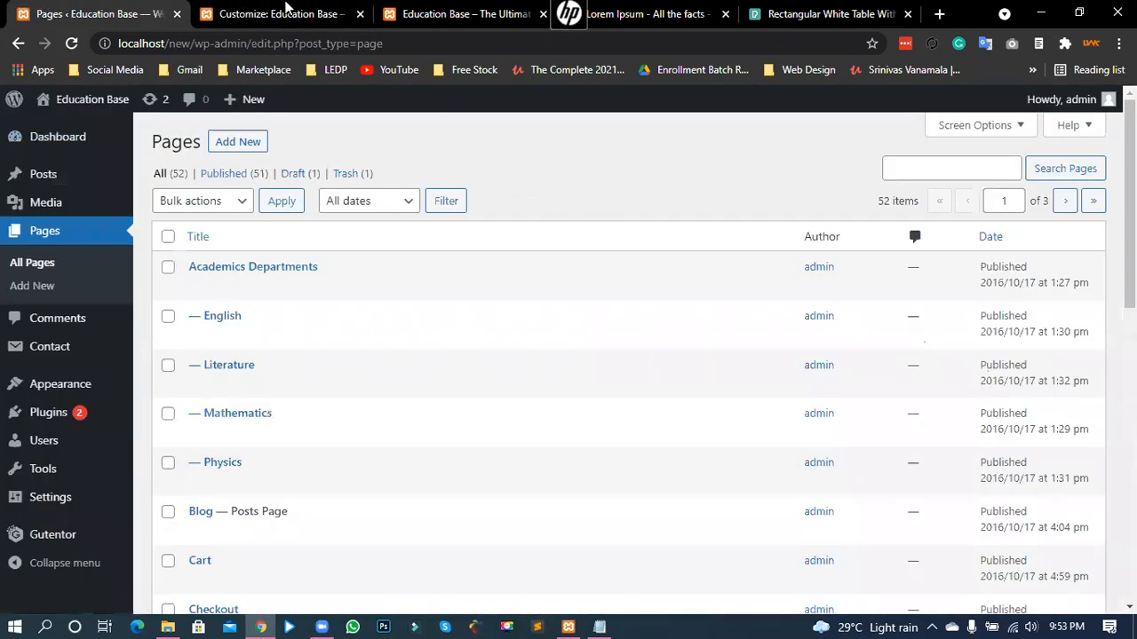
# - Search pages for 'extended' and open Extended Premium Features in the editor
pyautogui.click(983, 171)
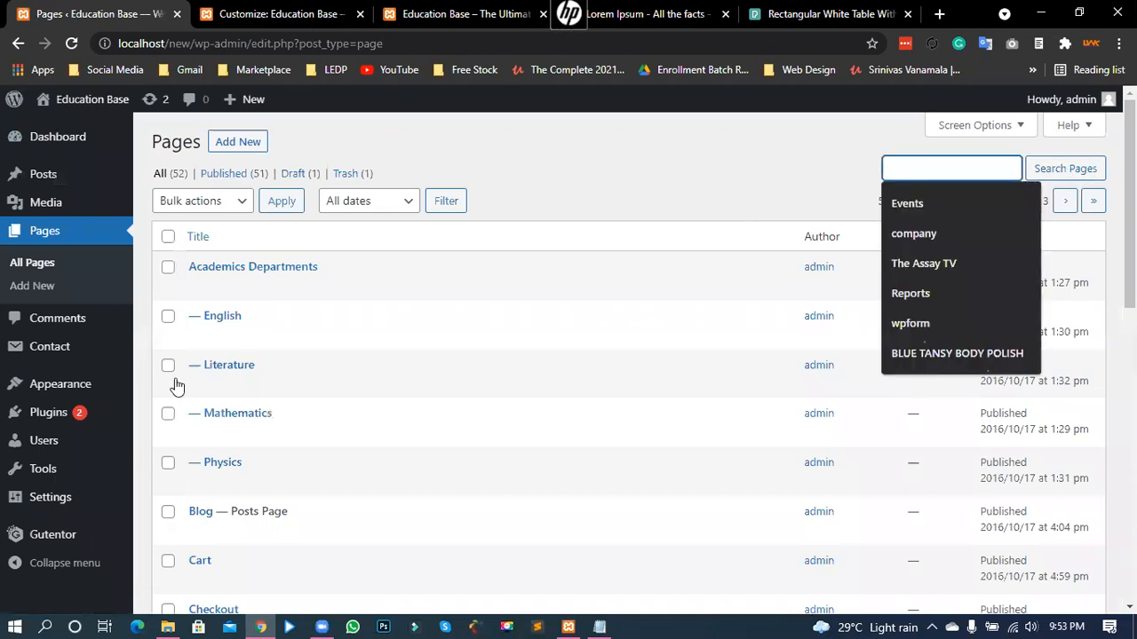
pyautogui.click(58, 473)
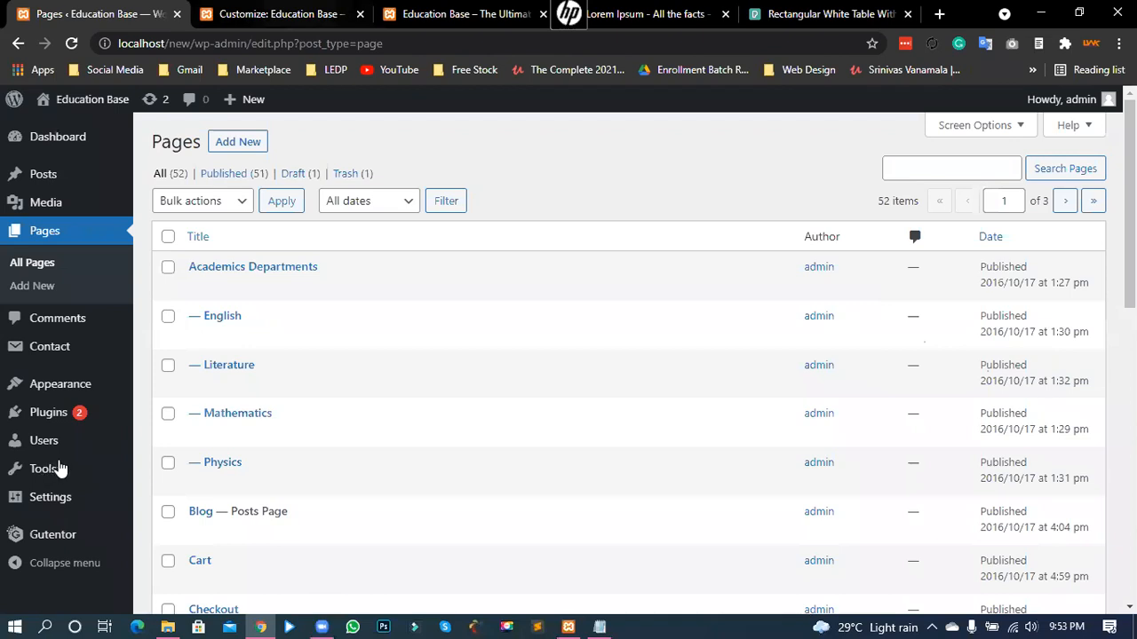
pyautogui.hotkey('ctrl', 'Tab')
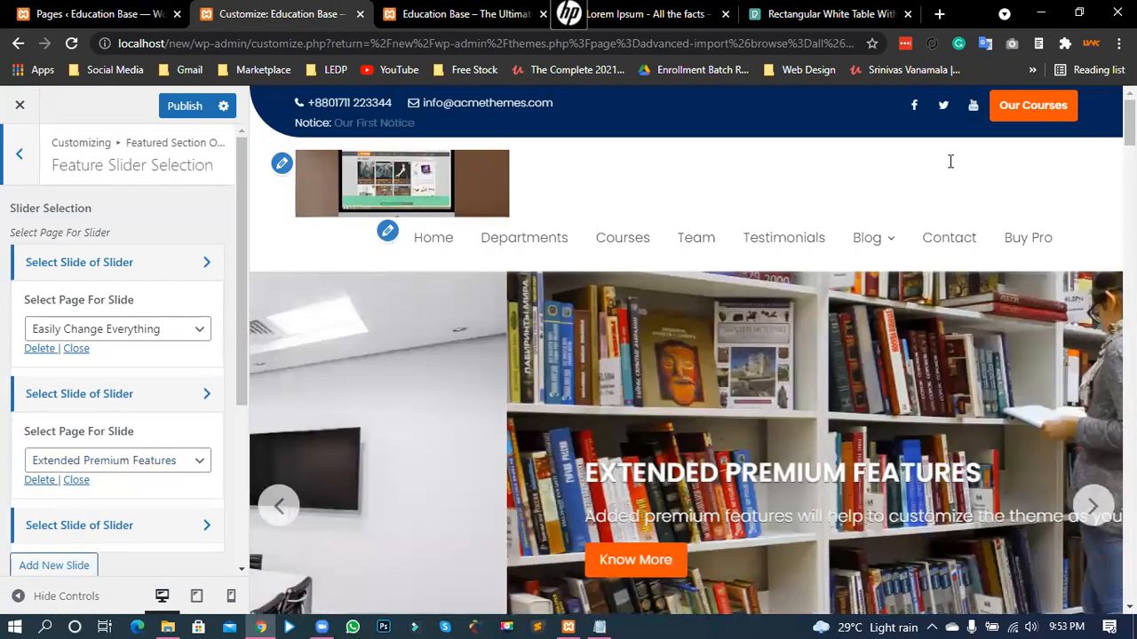
pyautogui.hotkey('ctrl', 'shift', 'Tab')
pyautogui.click(950, 161)
pyautogui.write('extended')
pyautogui.click(1065, 173)
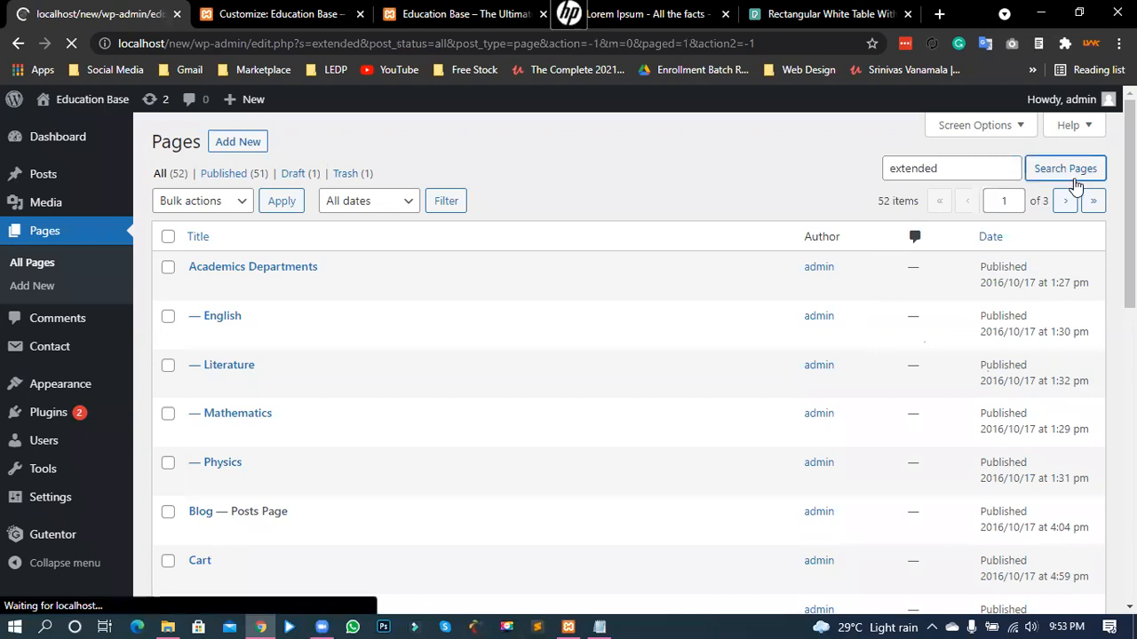
pyautogui.moveTo(266, 264)
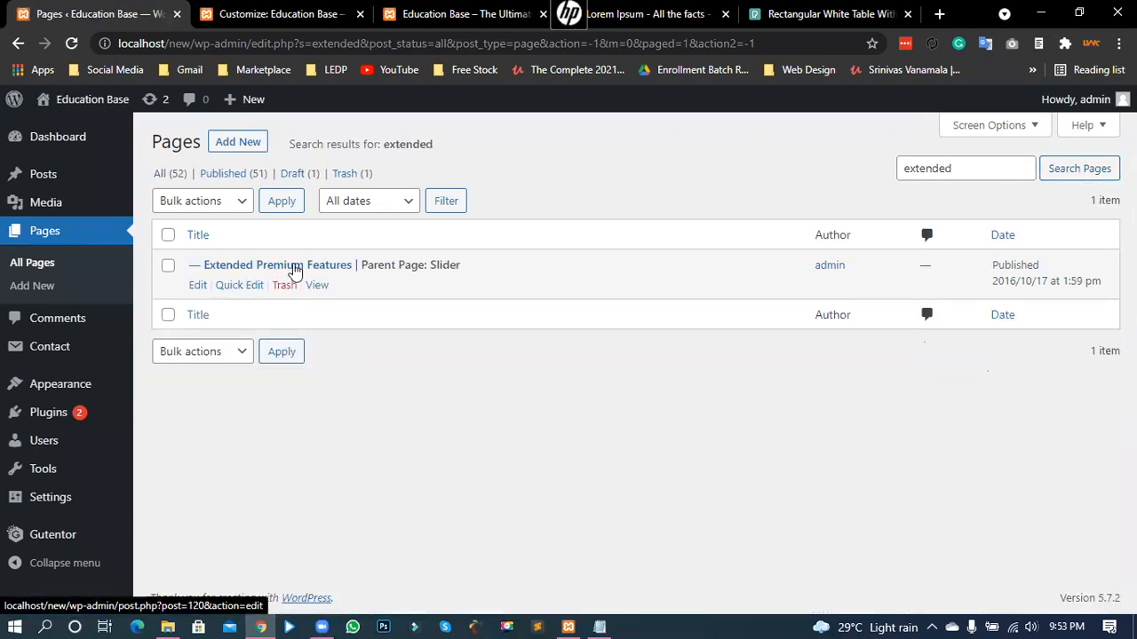
pyautogui.click(287, 270)
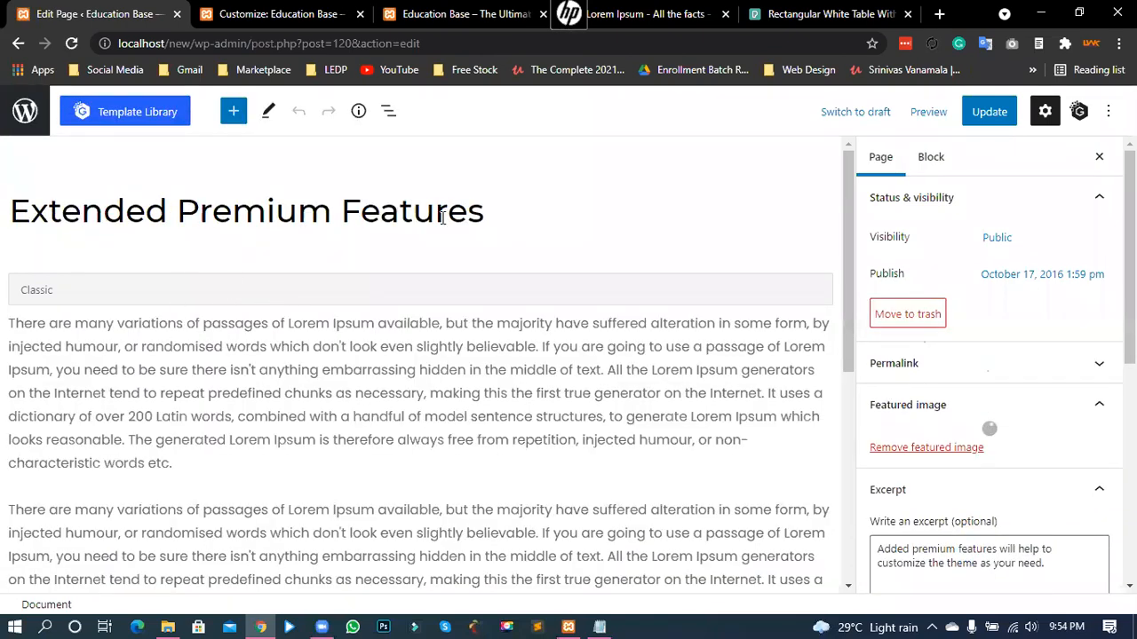
# - Replace 'Features' with 'Courses' so the title reads 'Extended Premium Courses'
pyautogui.click(400, 213)
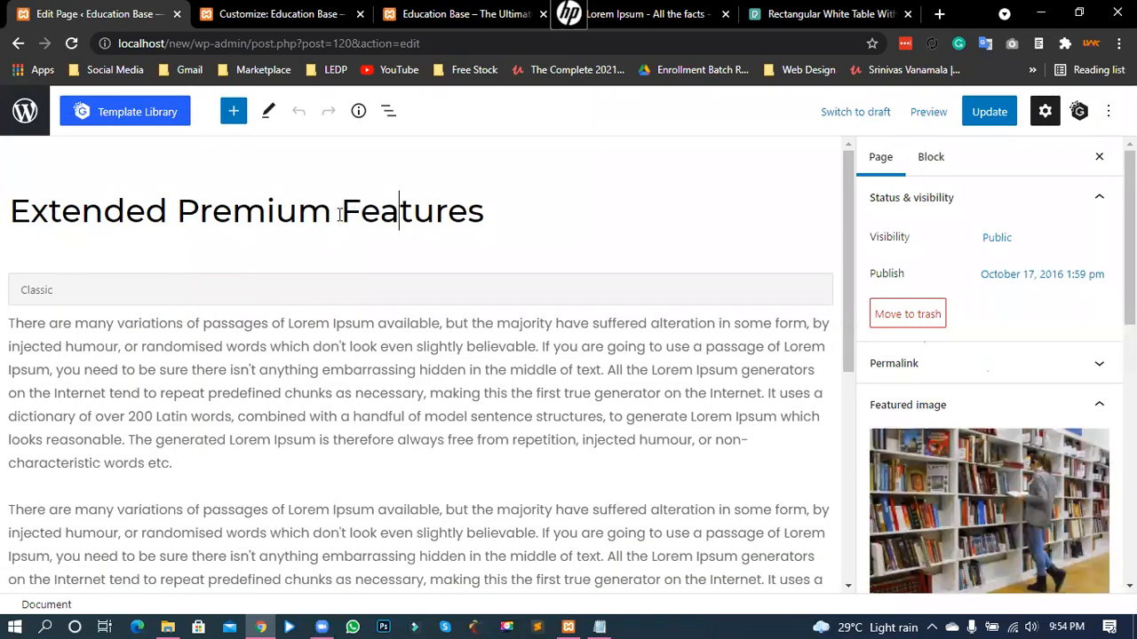
pyautogui.doubleClick(503, 222)
pyautogui.write('Cou')
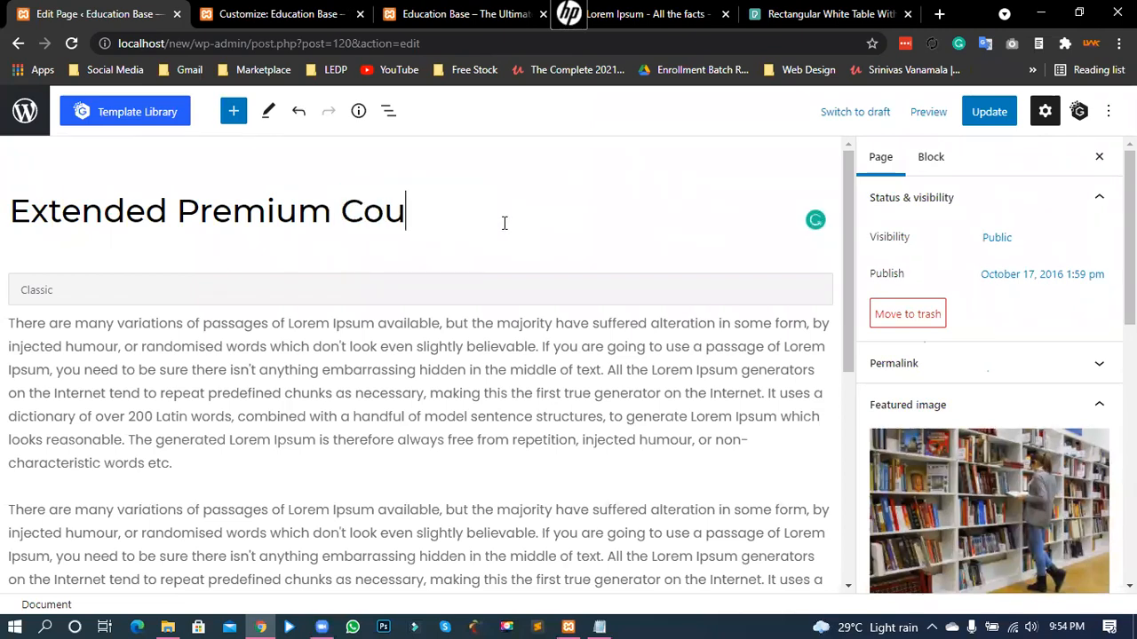
pyautogui.write('rses')
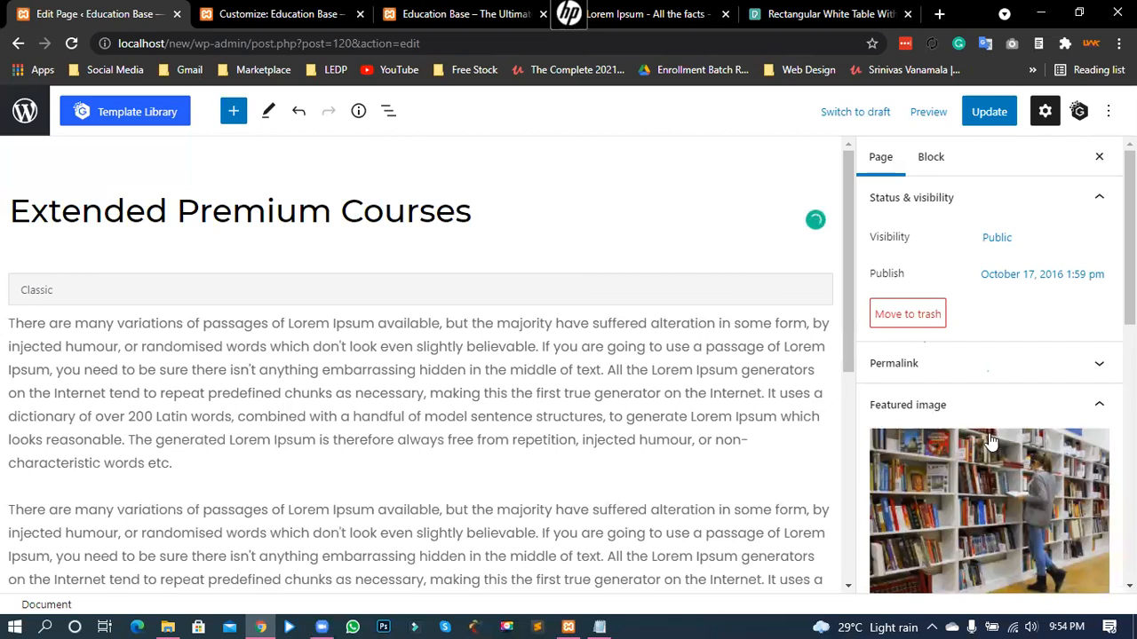
pyautogui.scroll(-1, 991, 442)
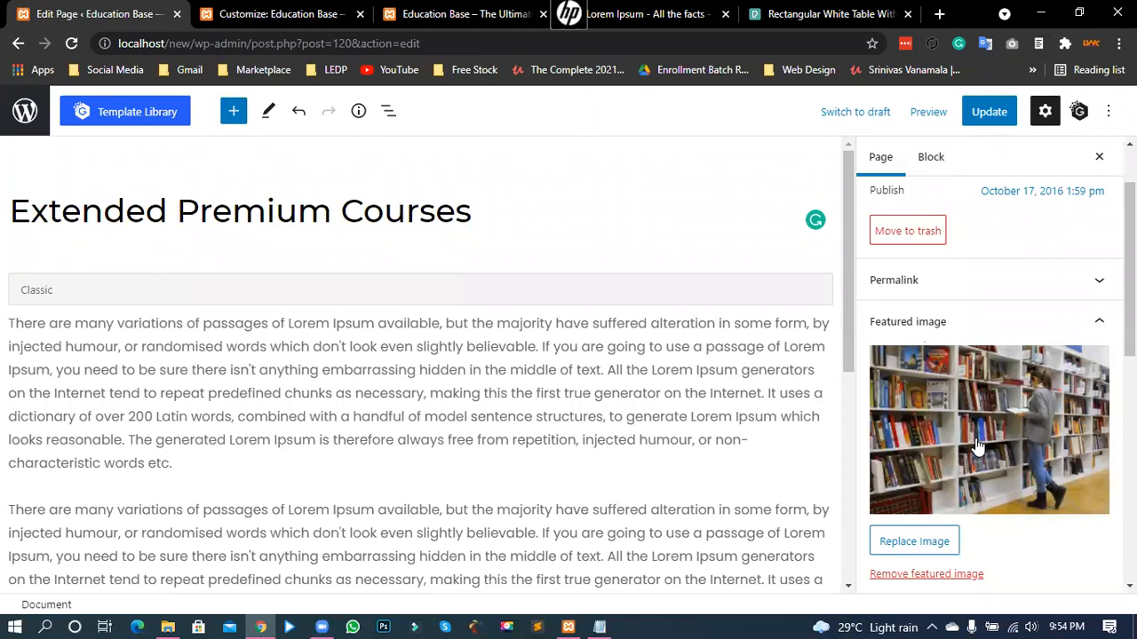
# - Open the featured-image media library and close it, keeping the current image
pyautogui.click(914, 545)
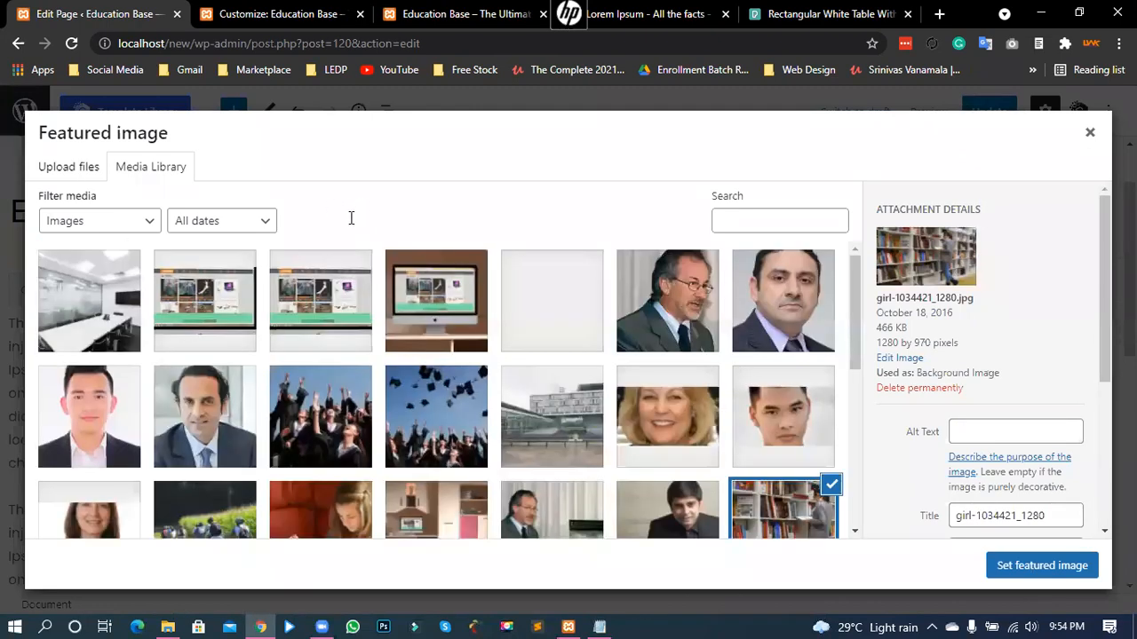
pyautogui.press('Escape')
pyautogui.click(436, 219)
pyautogui.doubleClick(437, 218)
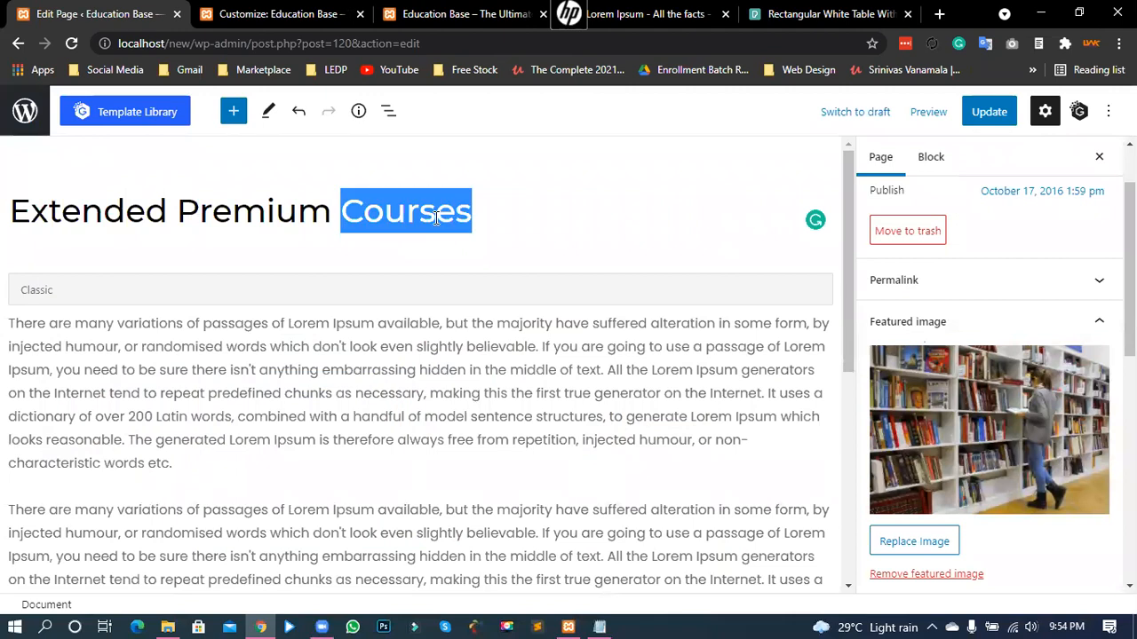
pyautogui.click(437, 218)
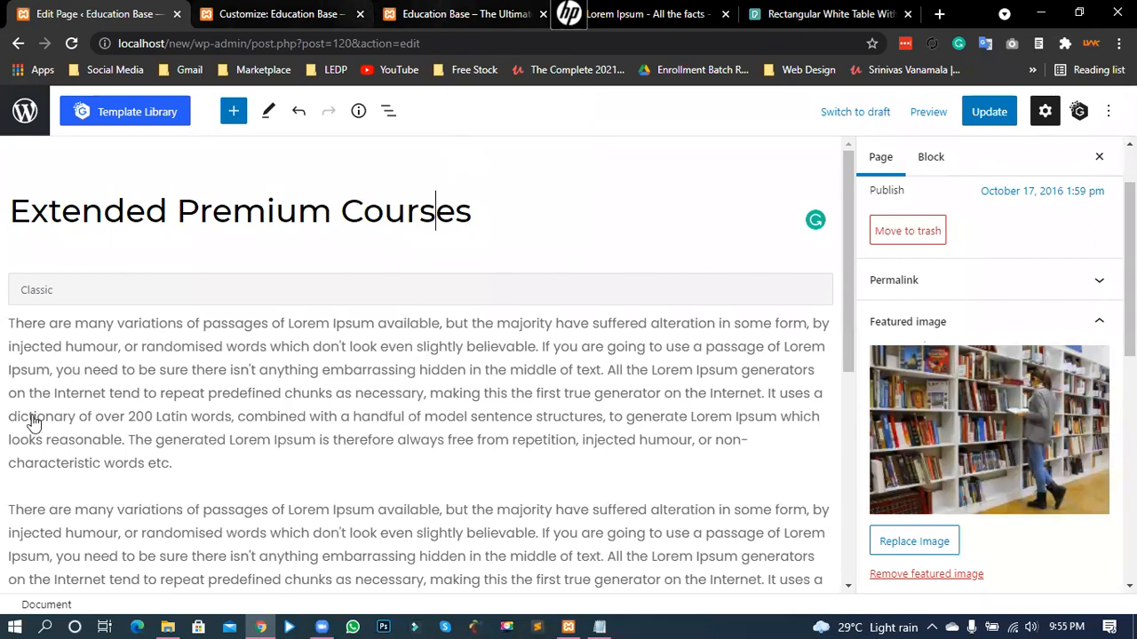
pyautogui.hotkey('ctrl', '3')
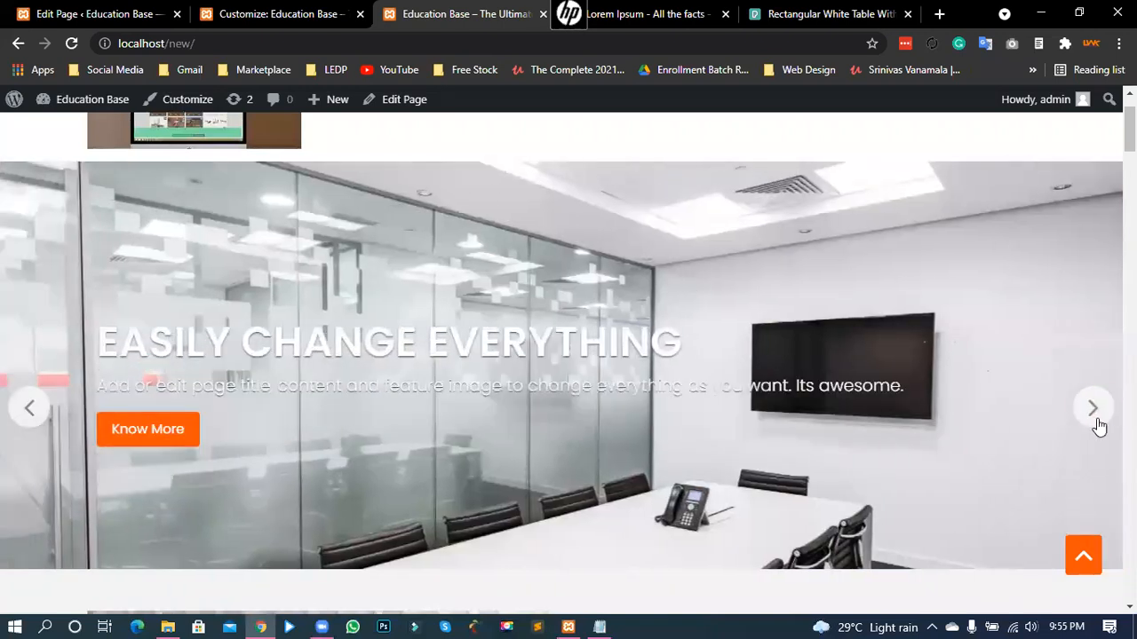
# - Step the homepage slider forward and back, dragging it to the bookshelf slide
pyautogui.click(1092, 411)
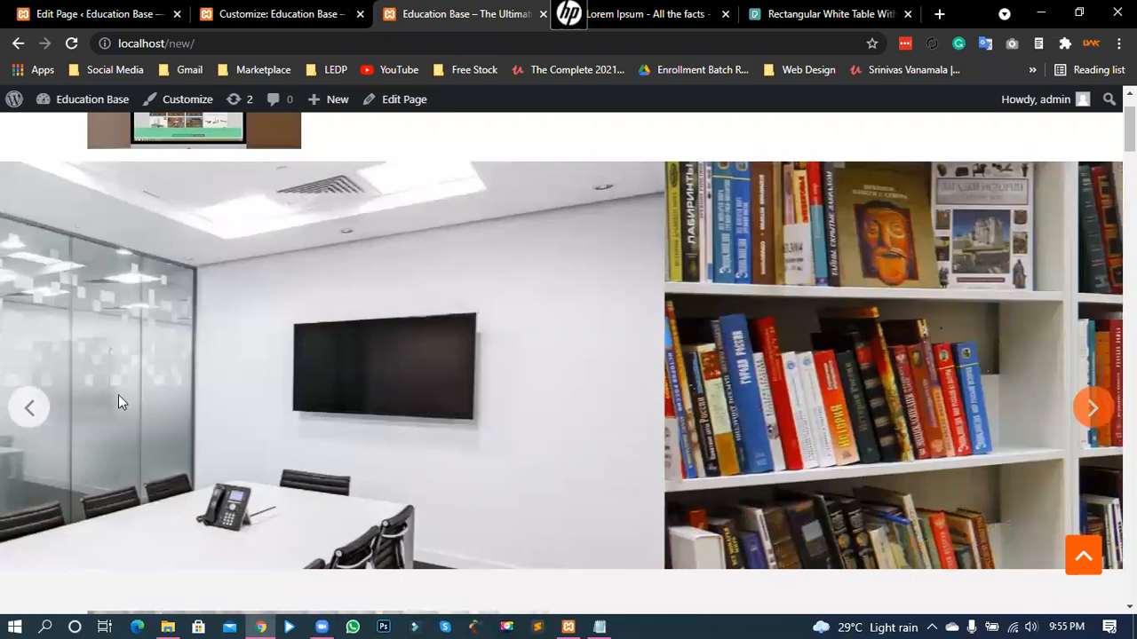
pyautogui.click(34, 408)
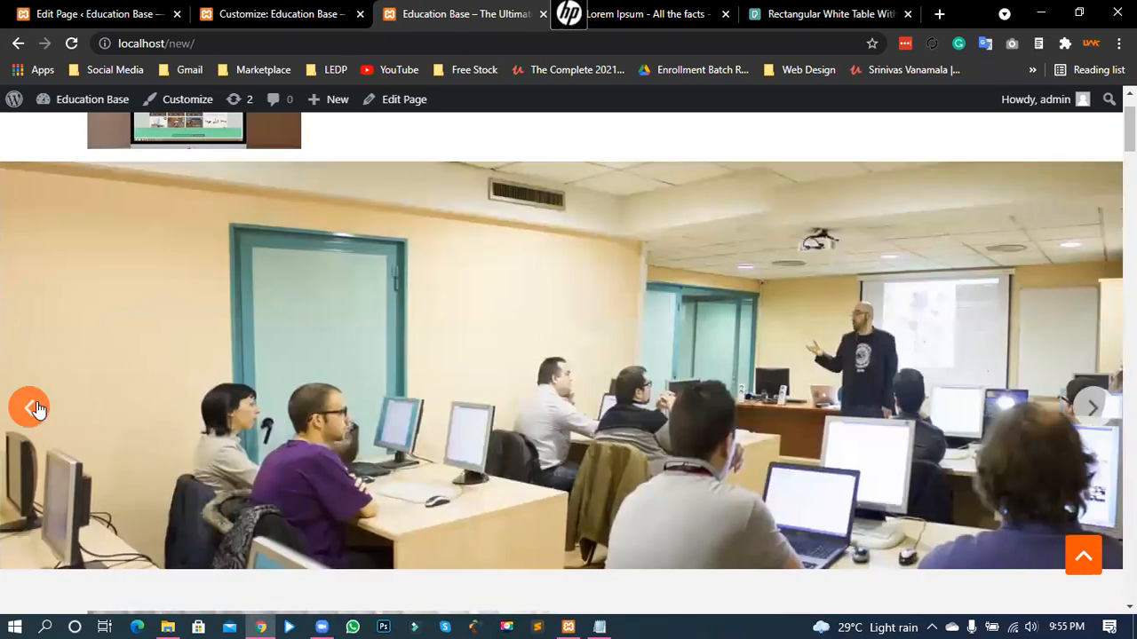
pyautogui.moveTo(508, 331); pyautogui.dragTo(897, 385)
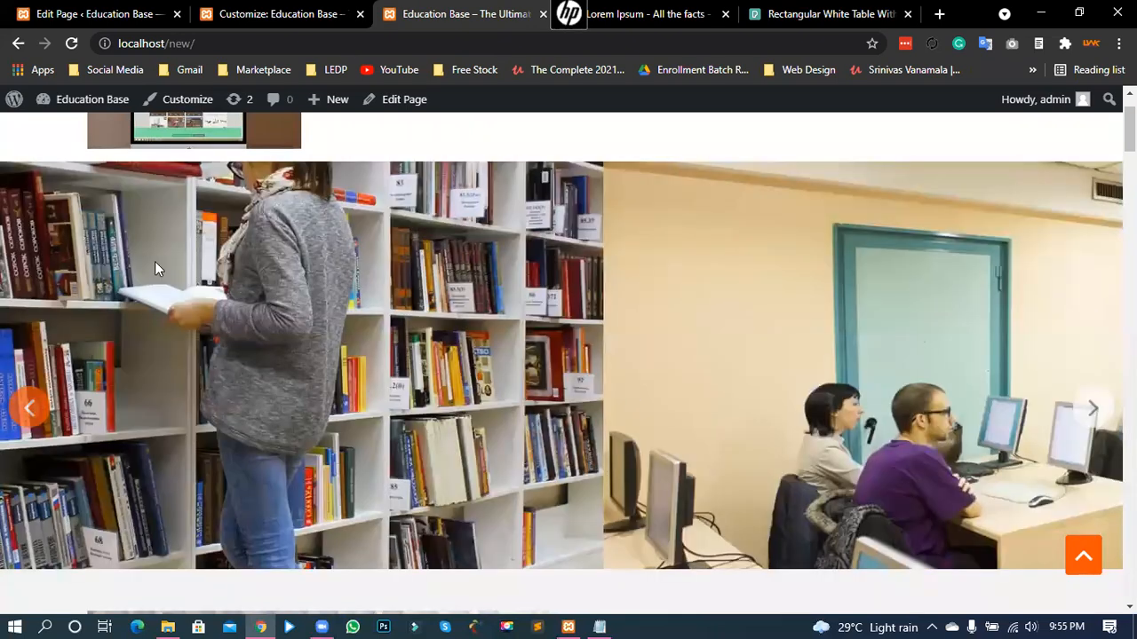
pyautogui.moveTo(18, 259); pyautogui.dragTo(860, 328)
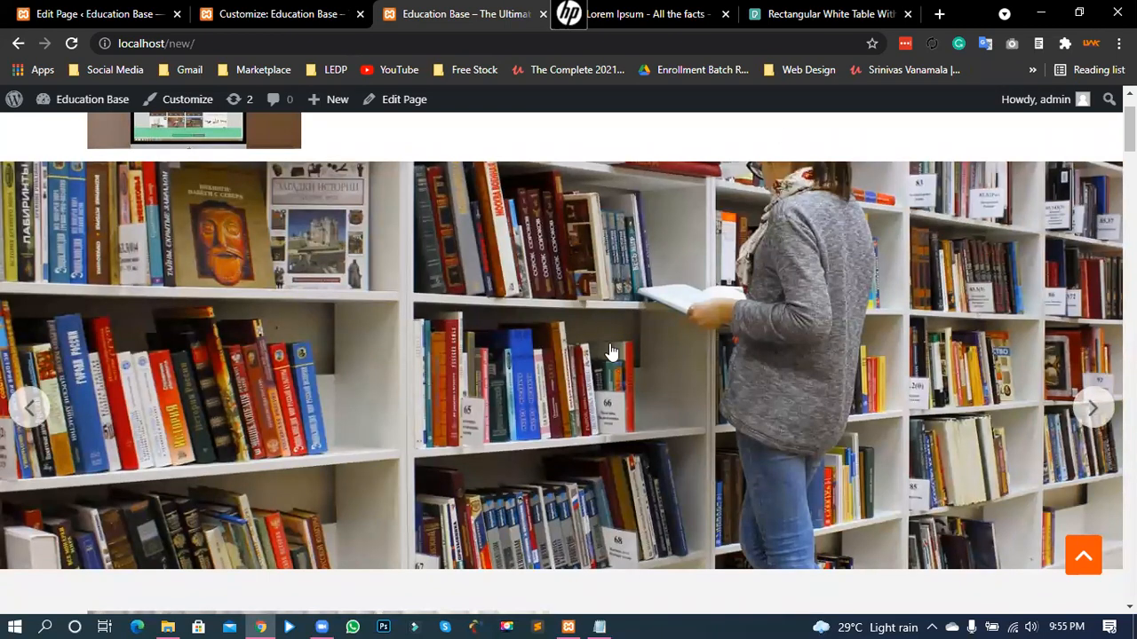
pyautogui.click(830, 14)
# - Dismiss the iStock popup and return from the Pexels join page to the photo
pyautogui.click(304, 158)
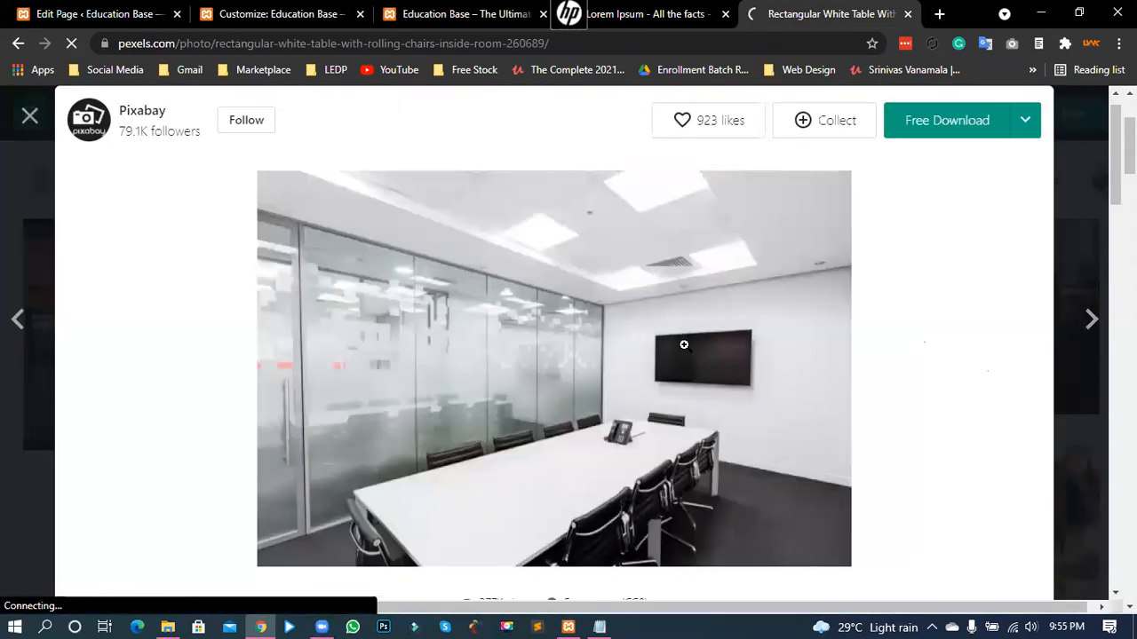
pyautogui.scroll(-4, 684, 345)
pyautogui.scroll(-3, 685, 345)
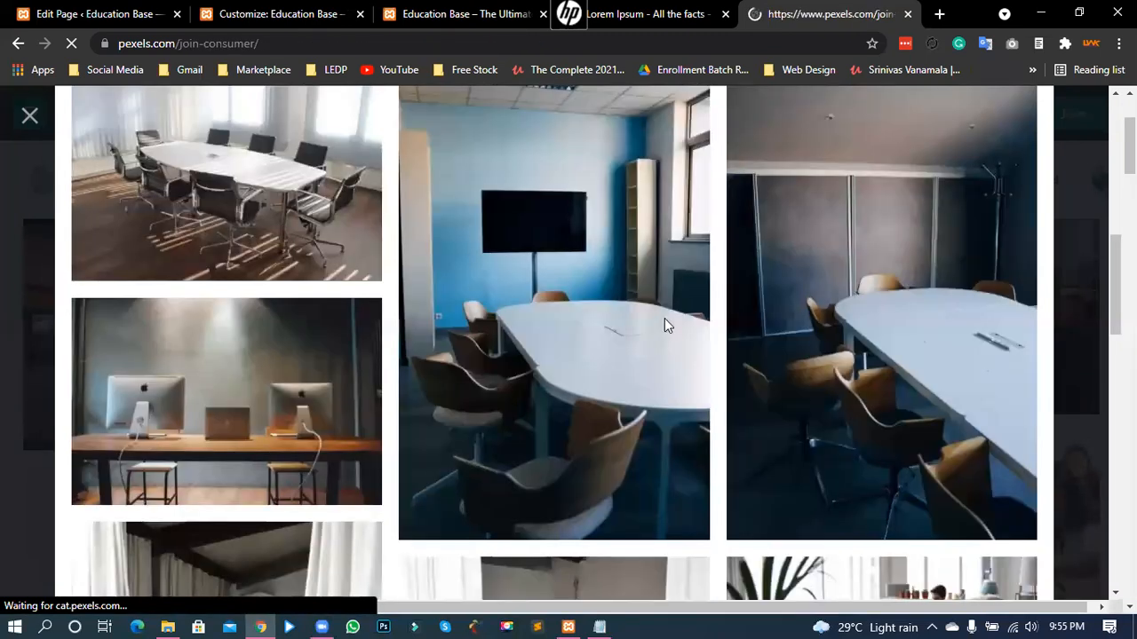
pyautogui.scroll(-2, 430, 318)
pyautogui.scroll(2, 434, 426)
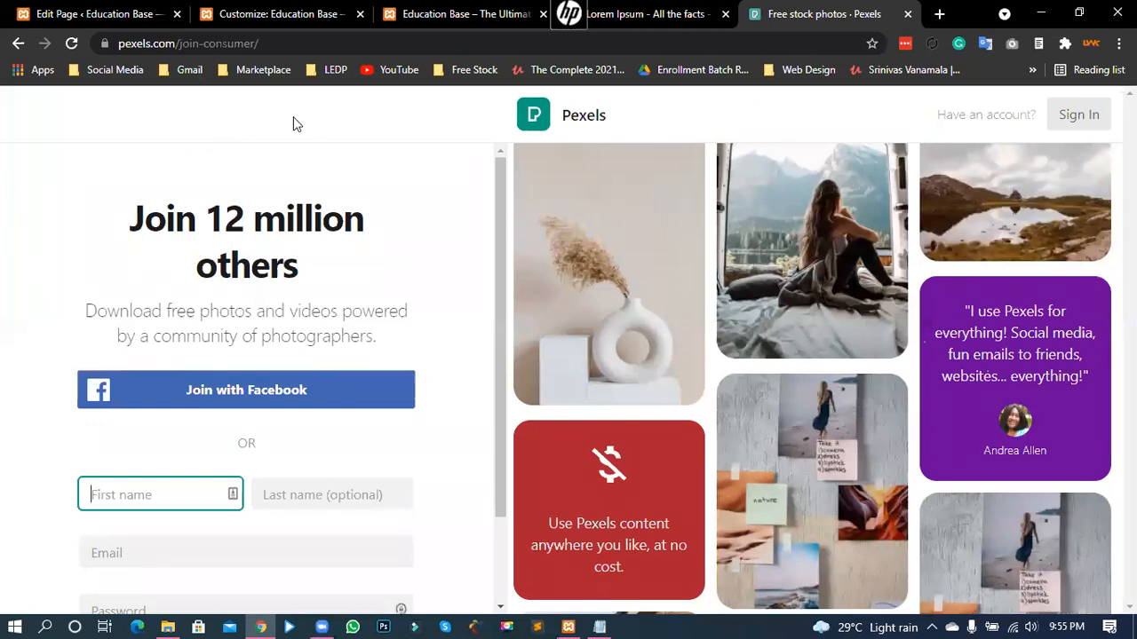
pyautogui.click(18, 44)
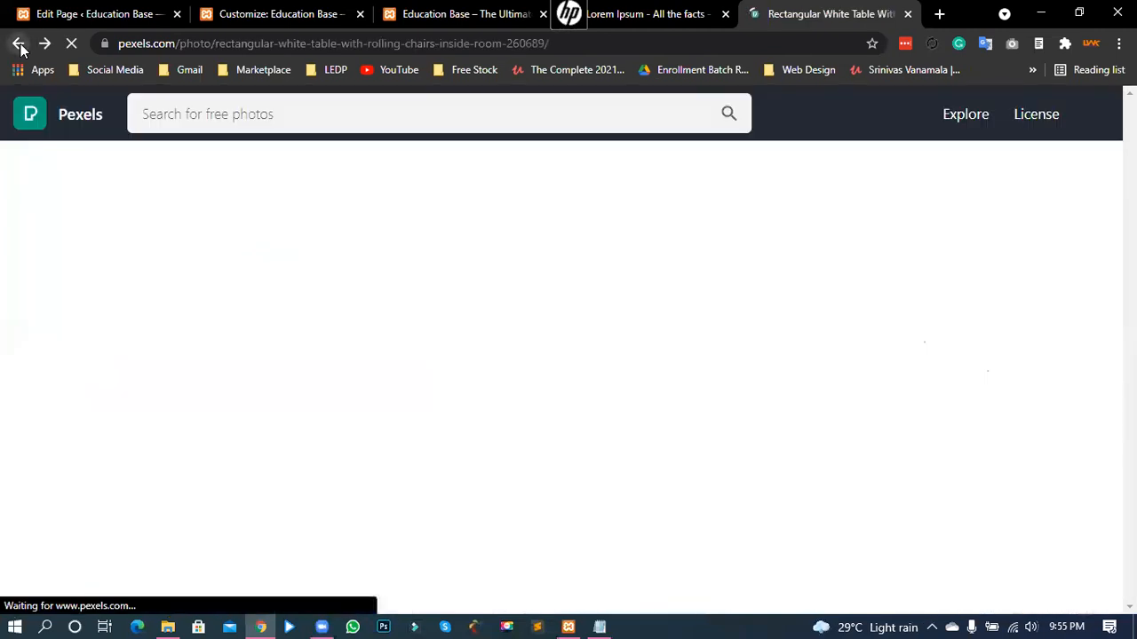
# - Scroll through the Similar Photos below the white conference-table shot
pyautogui.scroll(-3, 684, 436)
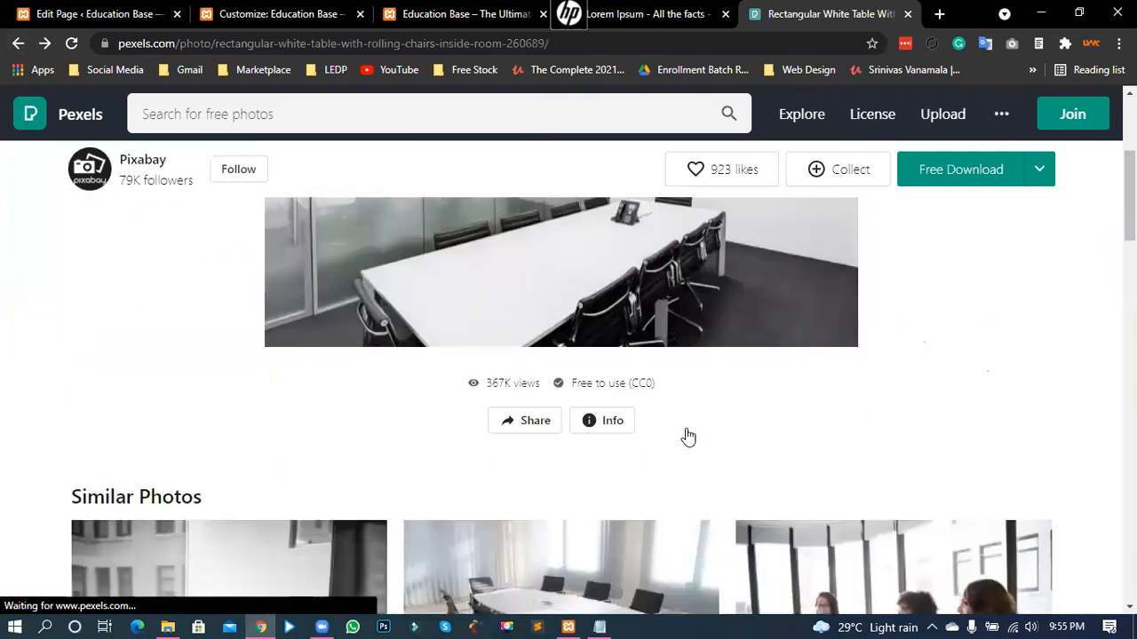
pyautogui.scroll(-1, 599, 422)
pyautogui.scroll(-3, 601, 429)
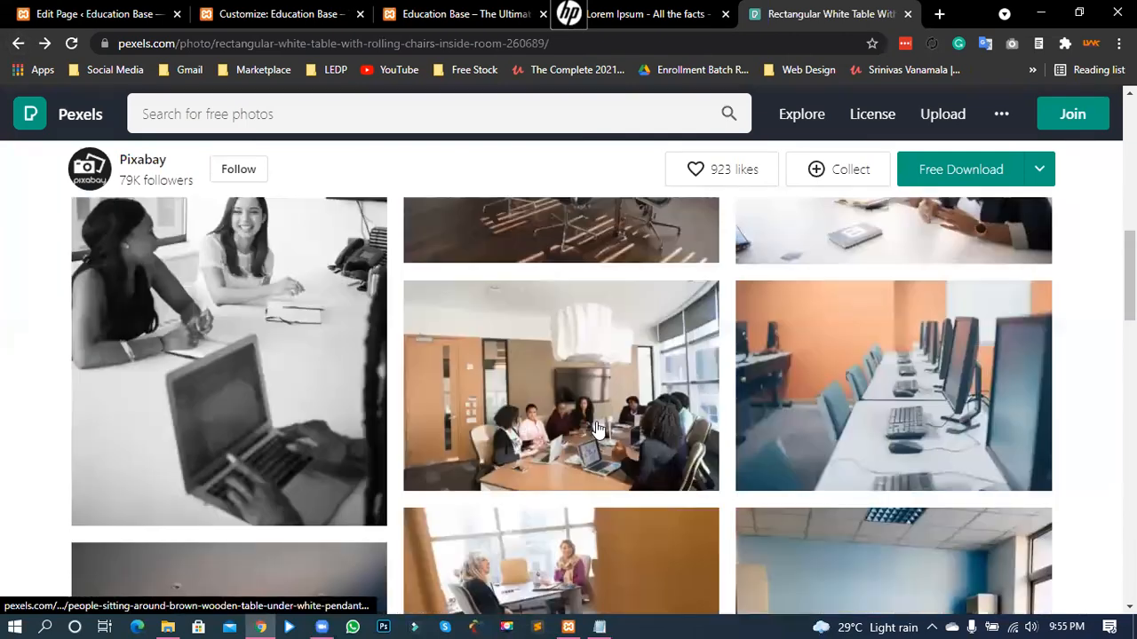
pyautogui.scroll(-1, 517, 422)
pyautogui.scroll(-5, 700, 387)
pyautogui.scroll(-3, 857, 413)
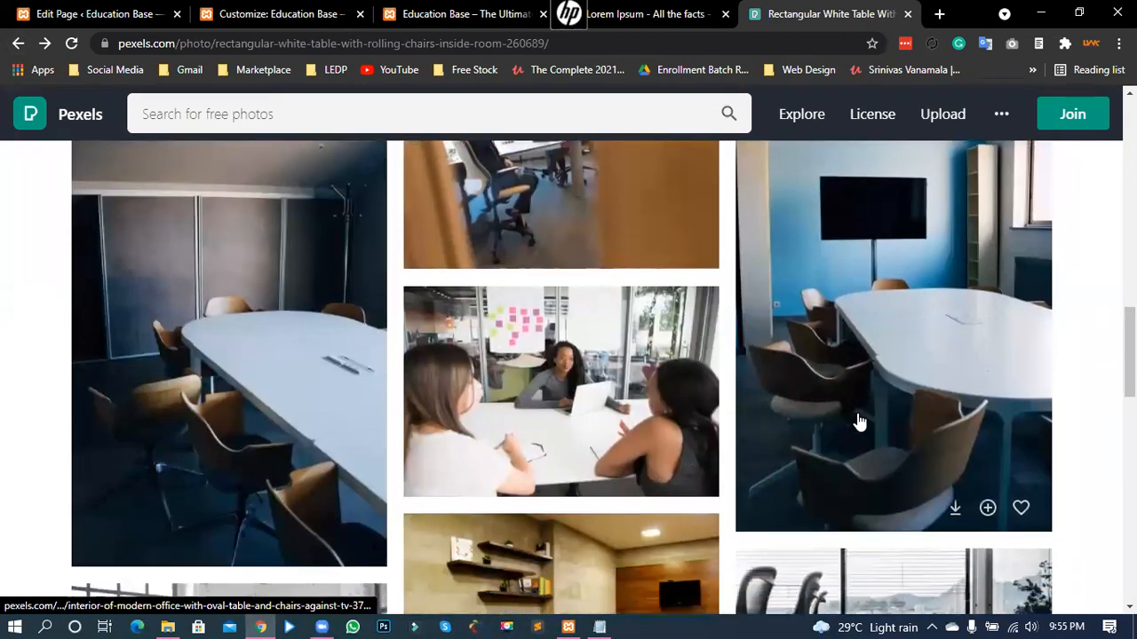
pyautogui.scroll(2, 871, 413)
pyautogui.scroll(2, 880, 267)
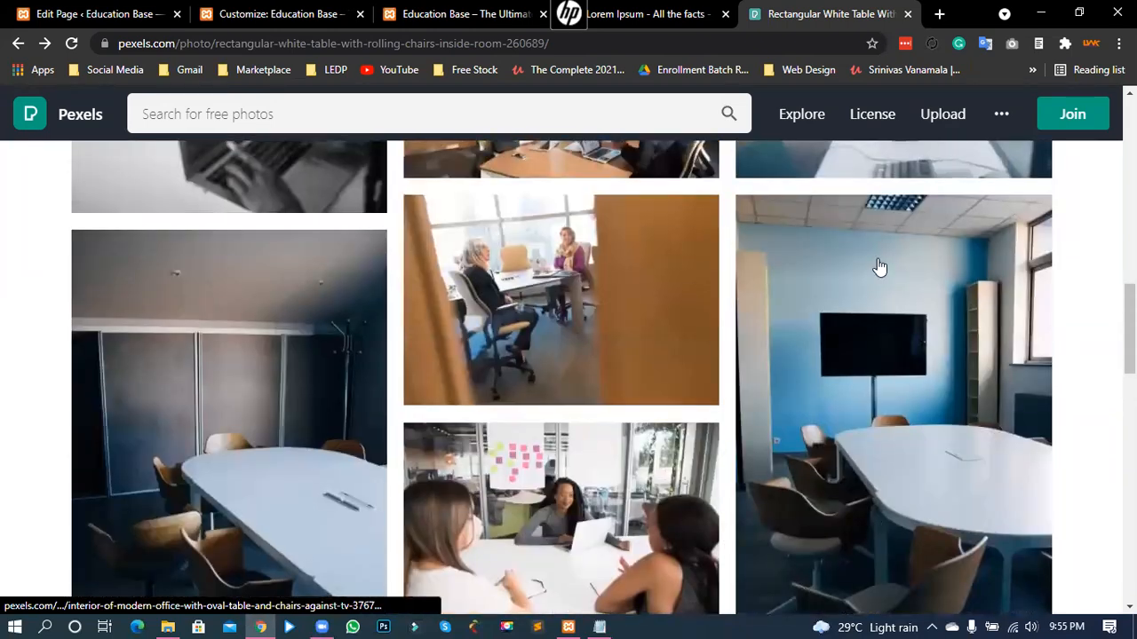
pyautogui.scroll(-1, 862, 274)
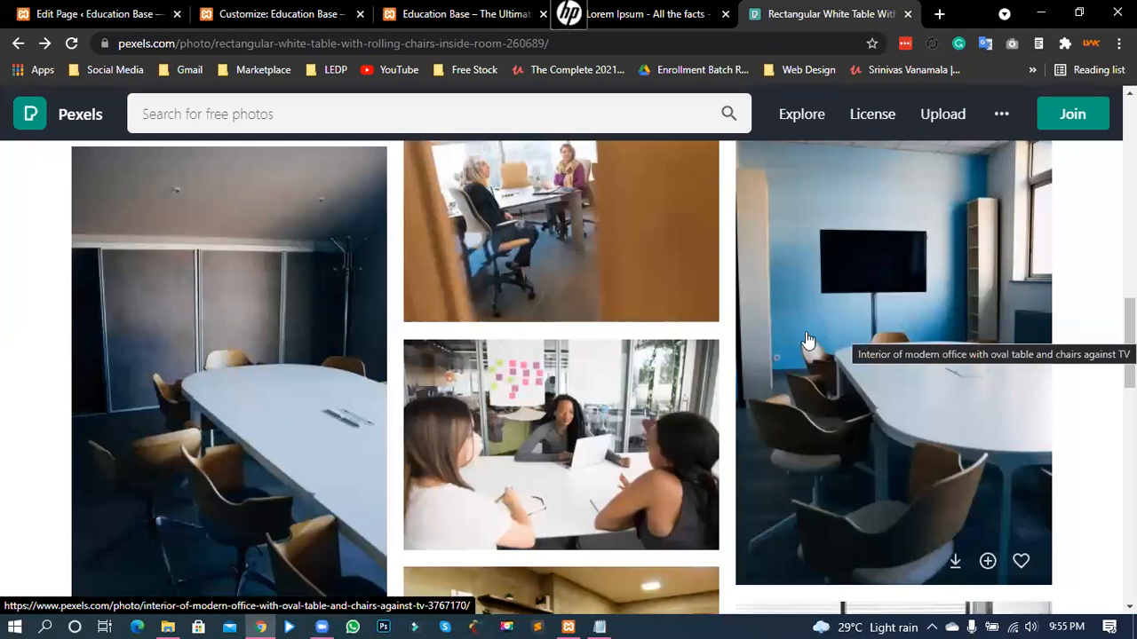
pyautogui.scroll(1, 807, 346)
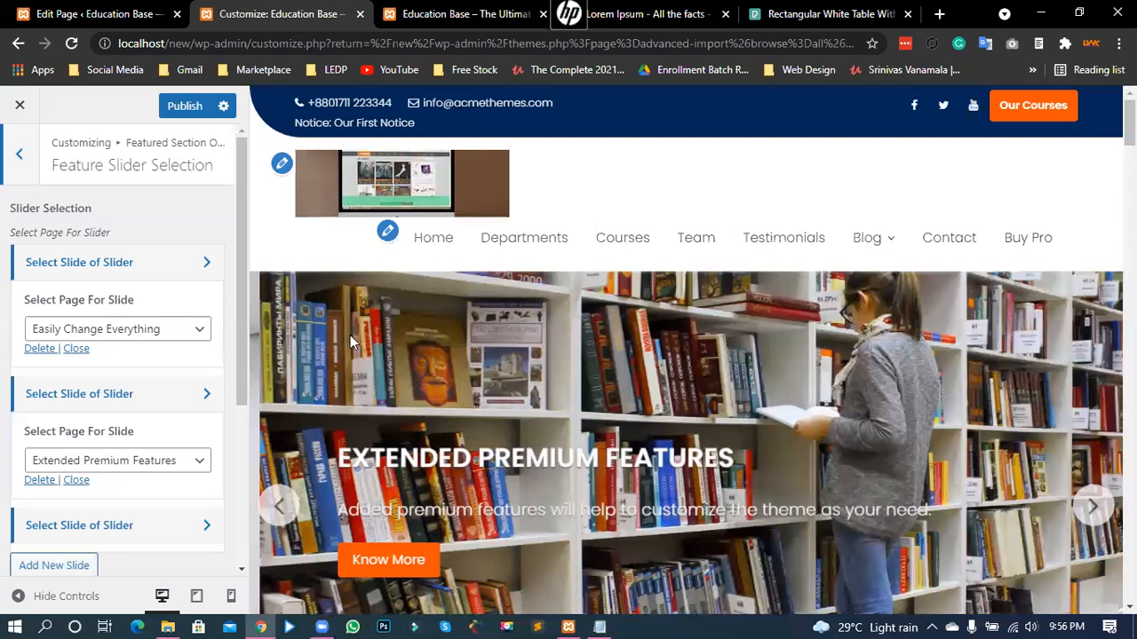
# - Compare the live slider and Customizer preview, both still showing 'Extended Premium Features'
pyautogui.hotkey('ctrl', 'Tab')
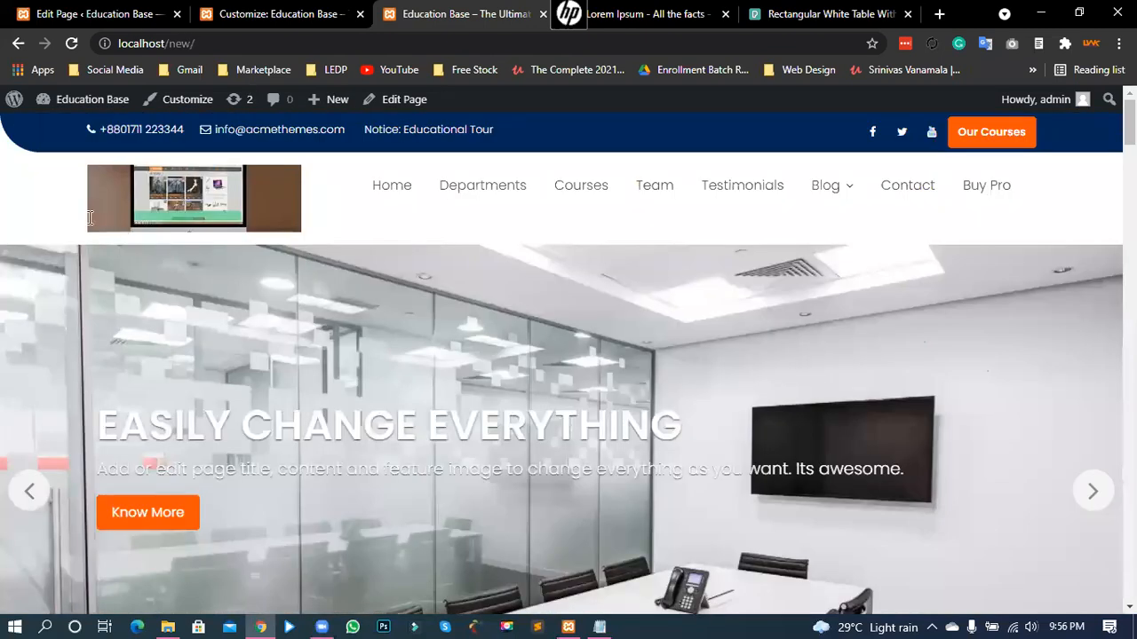
pyautogui.hotkey('ctrl', 'shift', 'Tab')
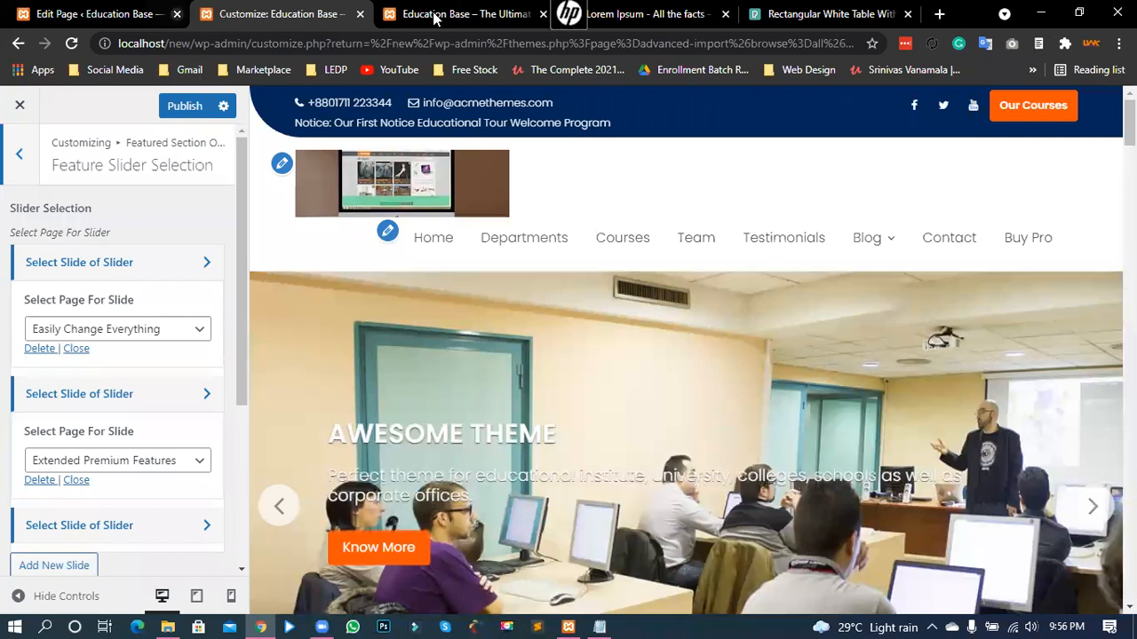
pyautogui.hotkey('ctrl', 'shift', 'Tab')
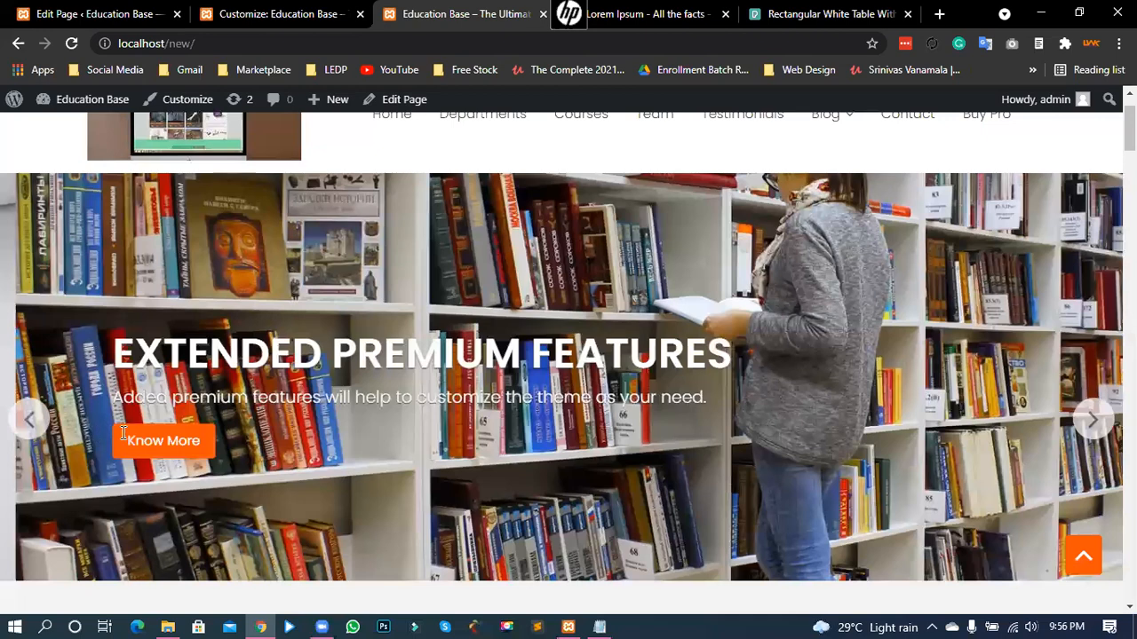
pyautogui.hotkey('ctrl', 'shift', 'Tab')
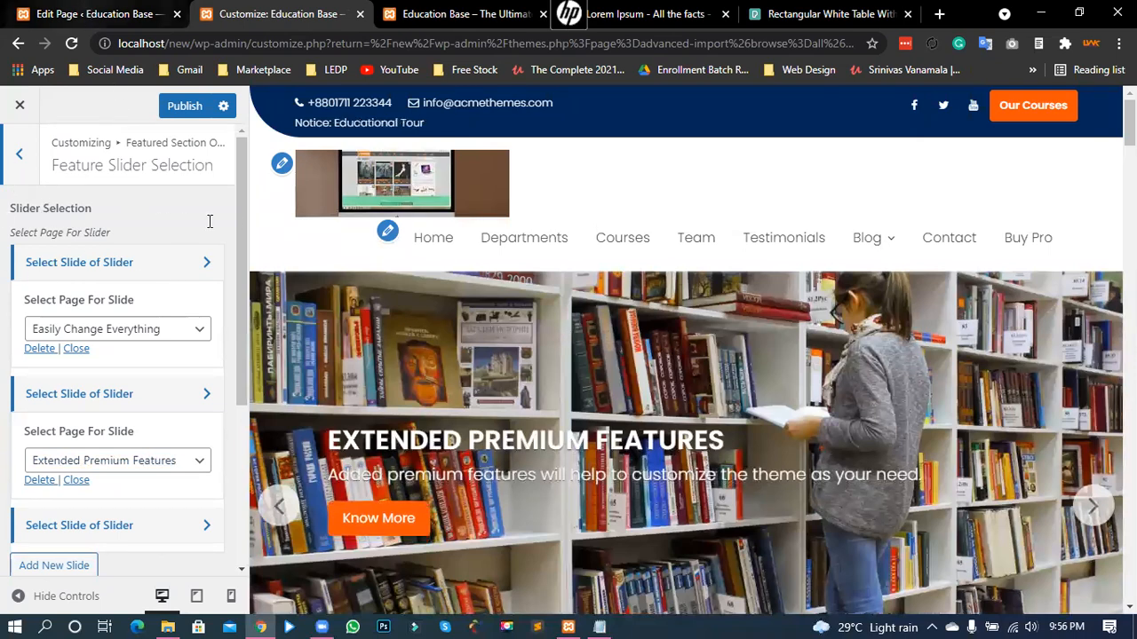
pyautogui.hotkey('ctrl', 'shift', 'Tab')
# - Update the 'Extended Premium Courses' page to a third revision and view the live homepage
pyautogui.click(199, 213)
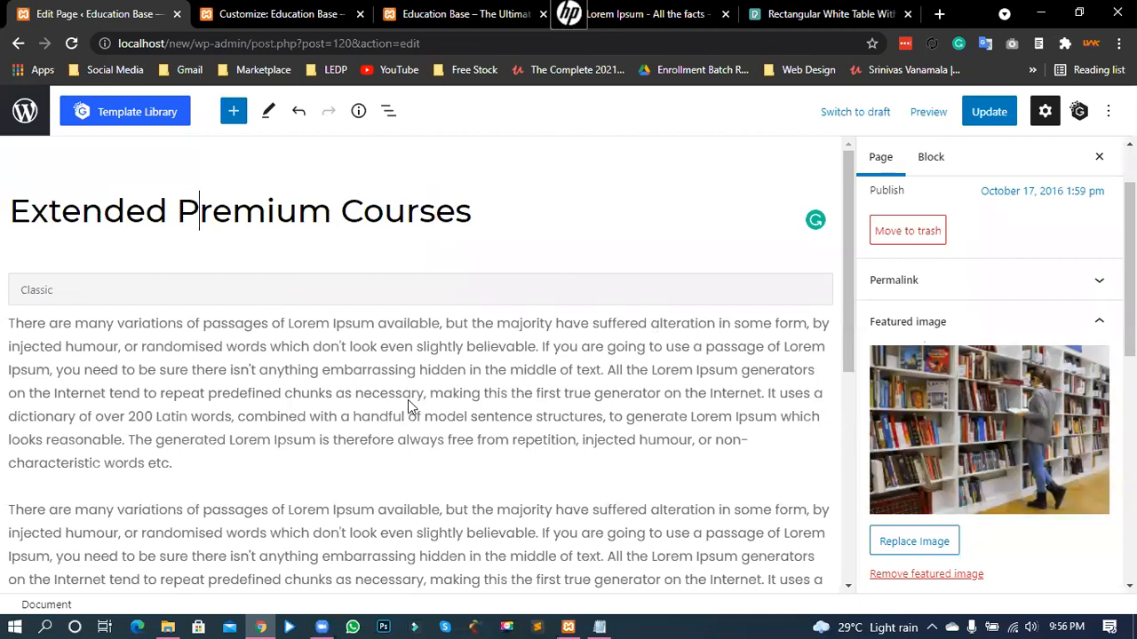
pyautogui.click(346, 246)
pyautogui.click(980, 121)
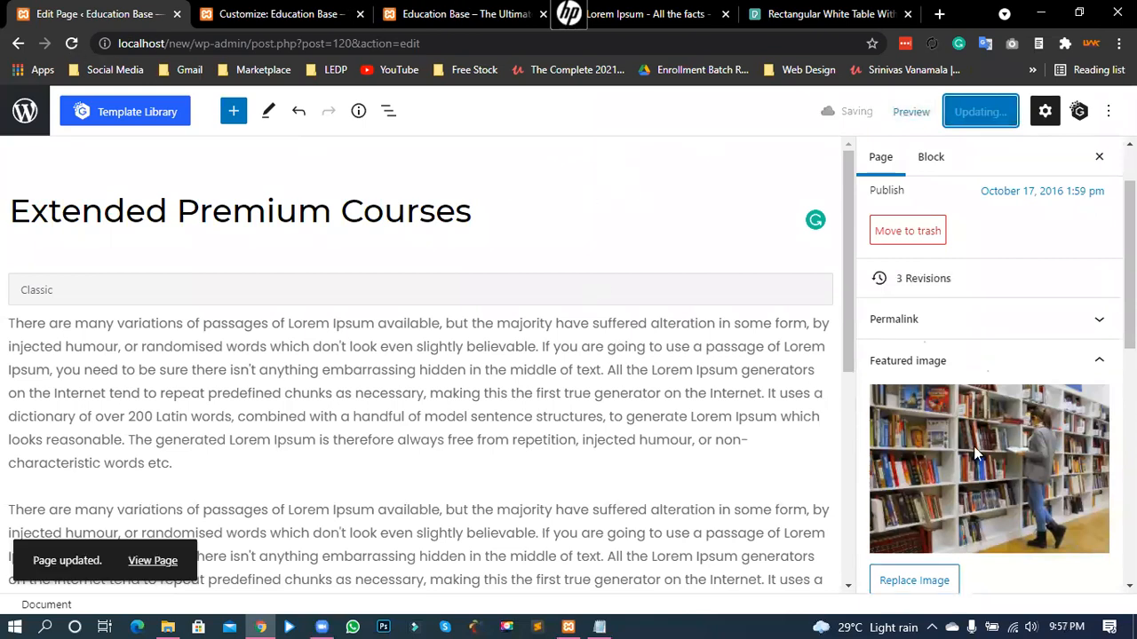
pyautogui.hotkey('ctrl', '3')
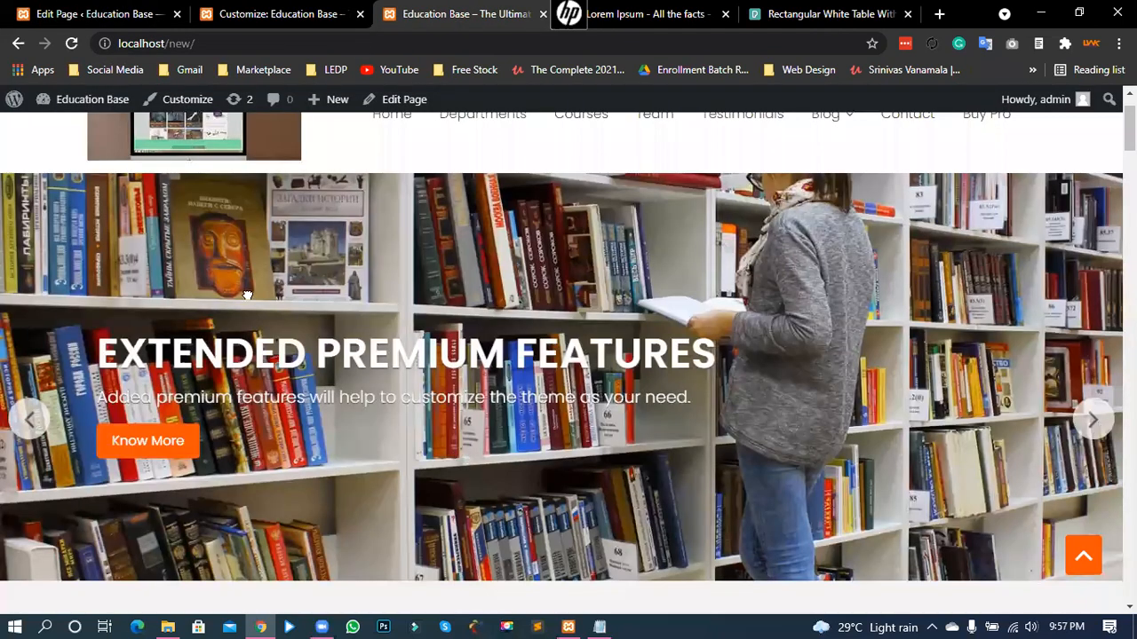
# - Open the page linked from the slide's button and look through its text
pyautogui.scroll(1, 302, 293)
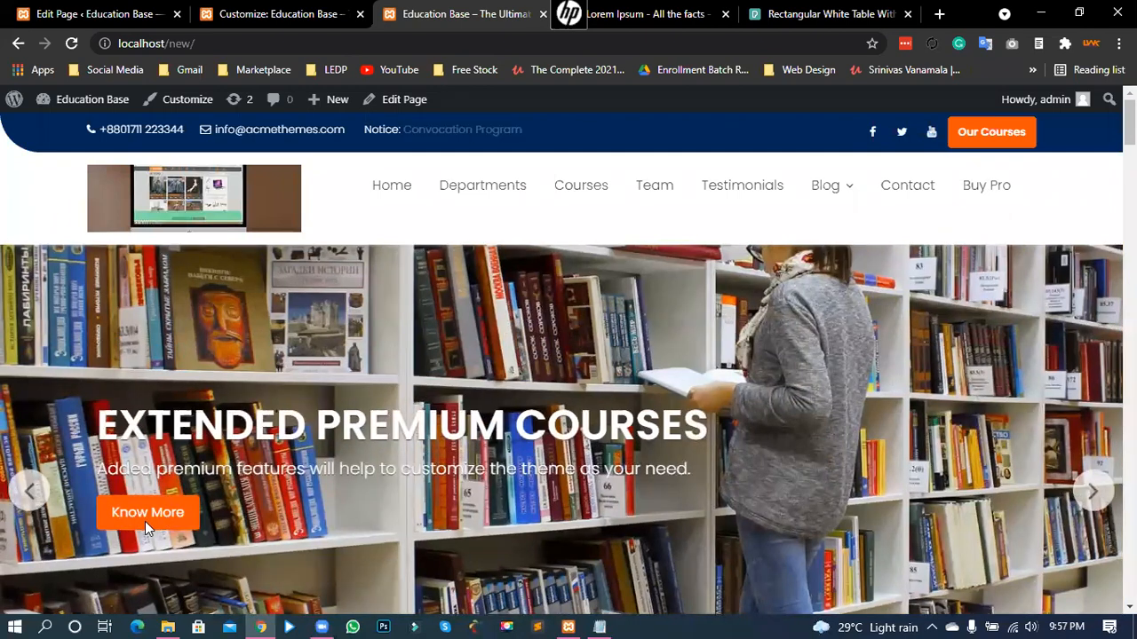
pyautogui.click(143, 512)
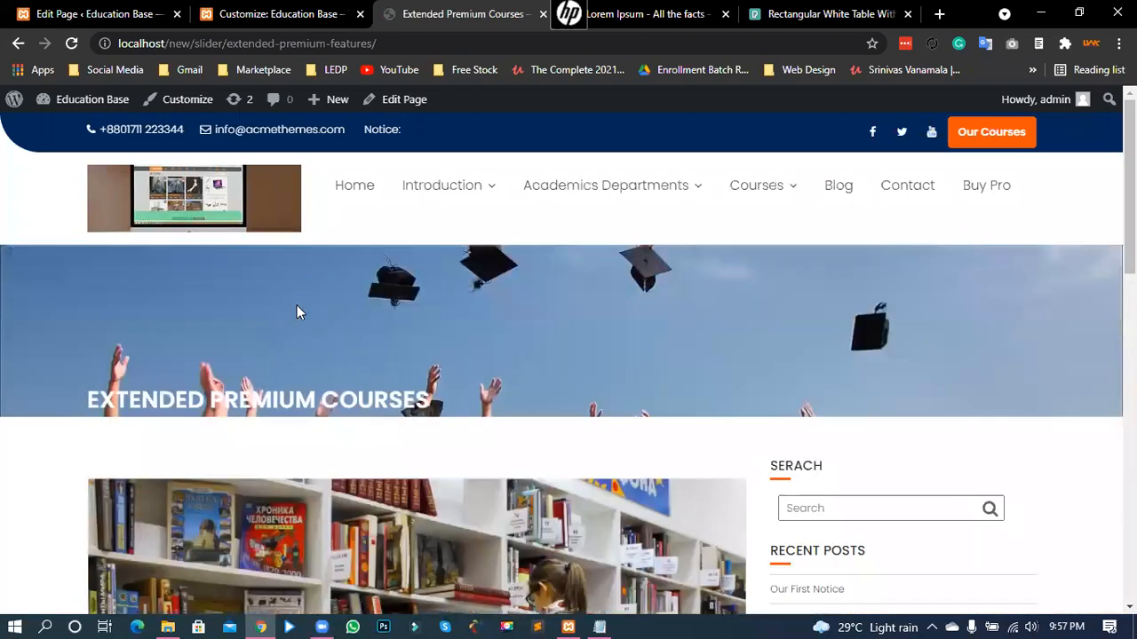
pyautogui.scroll(-3, 387, 367)
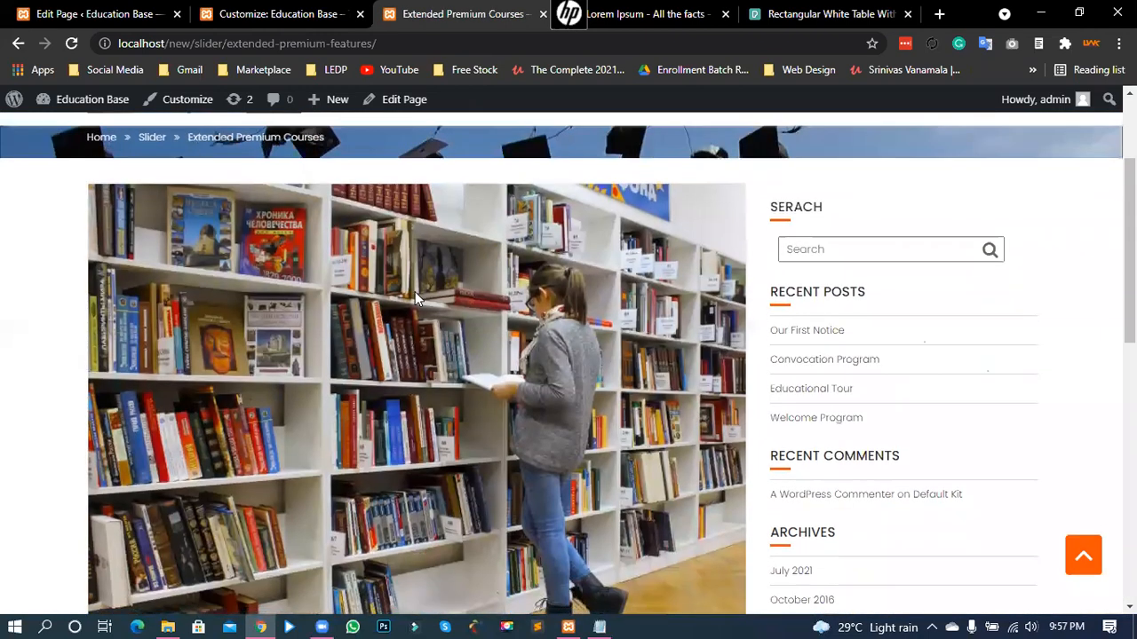
pyautogui.scroll(2, 413, 300)
pyautogui.moveTo(374, 282); pyautogui.dragTo(279, 282)
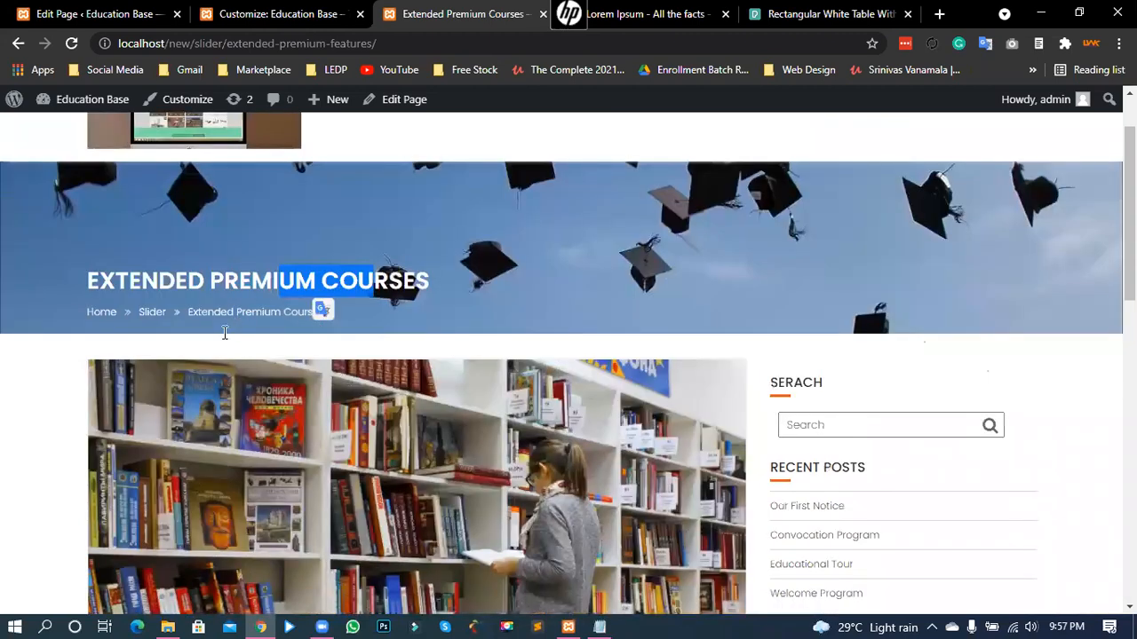
pyautogui.scroll(-1, 419, 388)
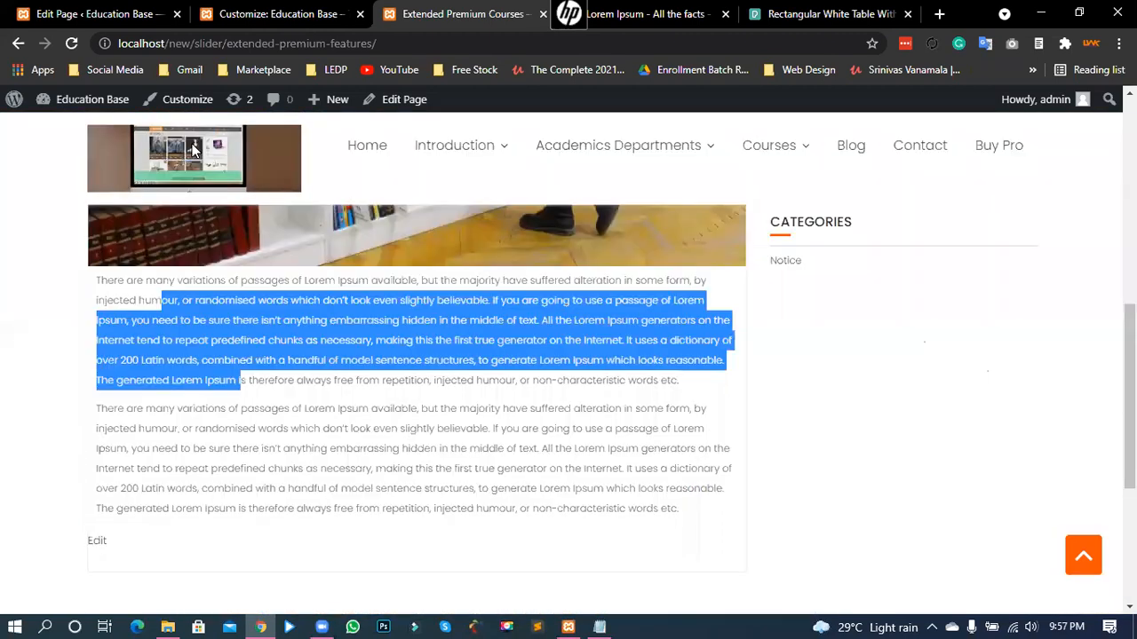
pyautogui.hotkey('shift', 'Down')
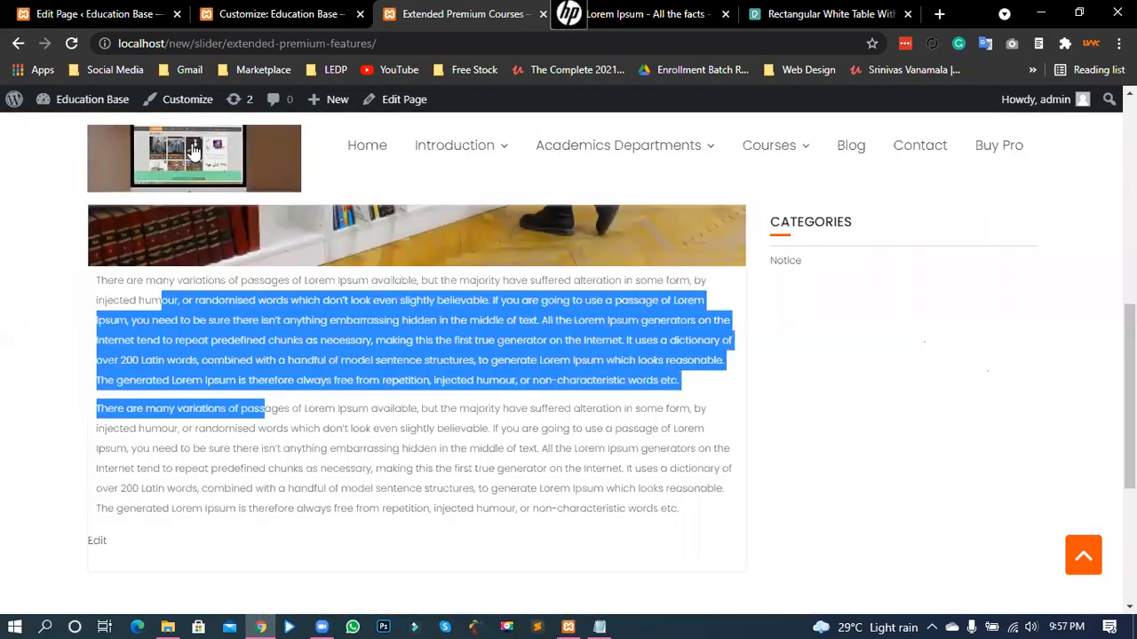
# - Return to the site's home page slider, then back to the Customizer's slider settings
pyautogui.click(194, 153)
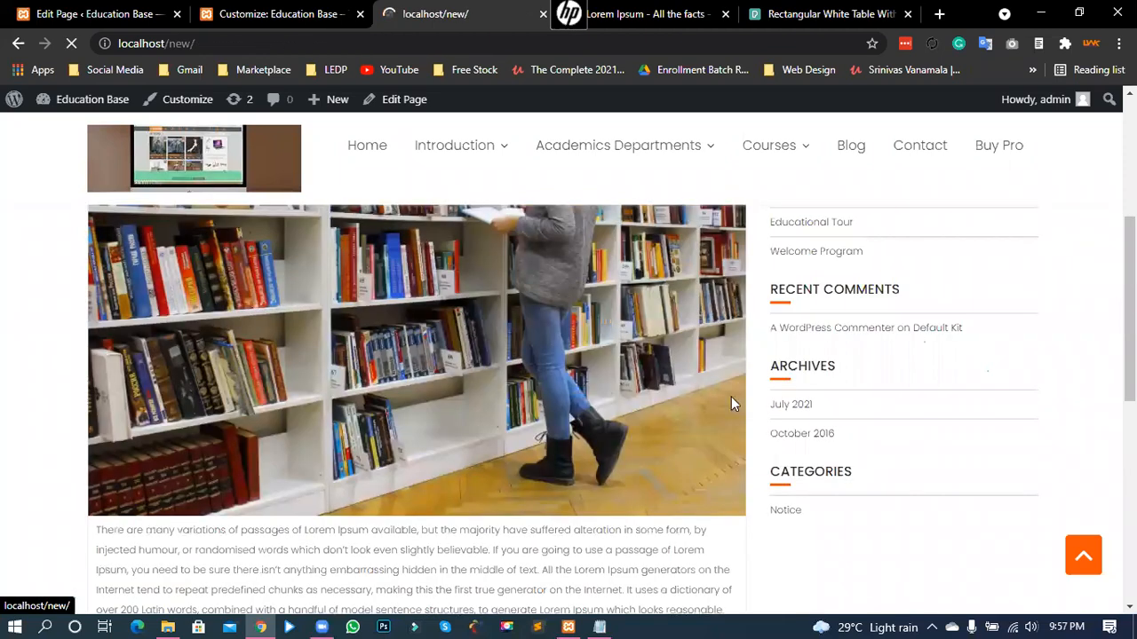
pyautogui.scroll(-2, 162, 410)
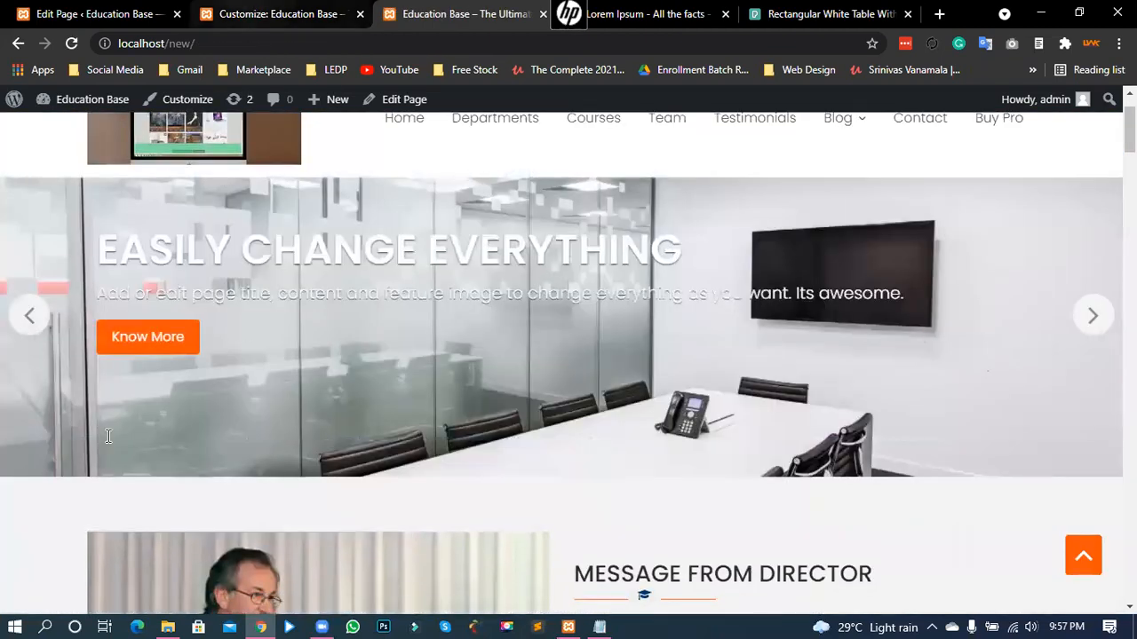
pyautogui.hotkey('ctrl', 'shift', 'Tab')
pyautogui.scroll(-1, 139, 494)
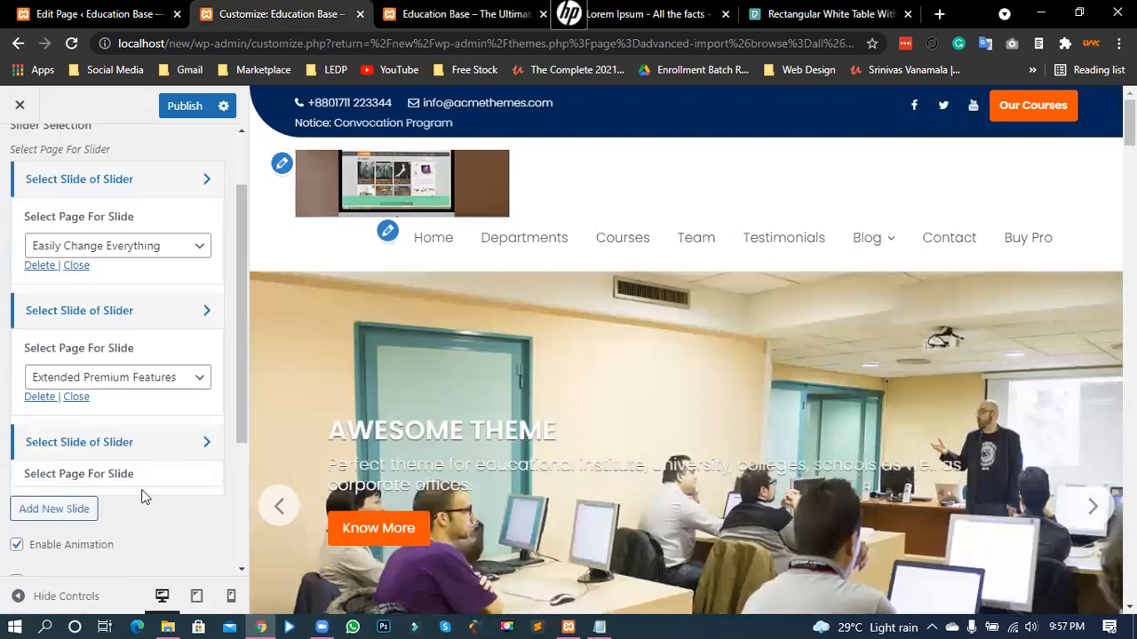
# - Expand the third slide, then search Pages for 'awesome theme' and open the Awesome Theme page
pyautogui.click(68, 521)
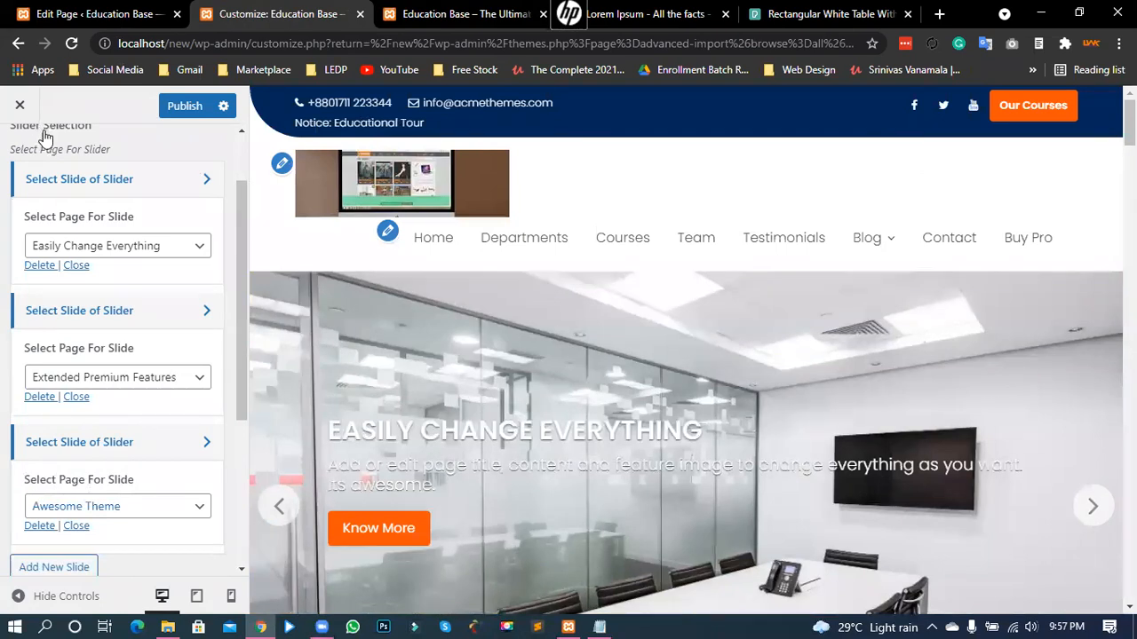
pyautogui.hotkey('ctrl', '1')
pyautogui.click(923, 233)
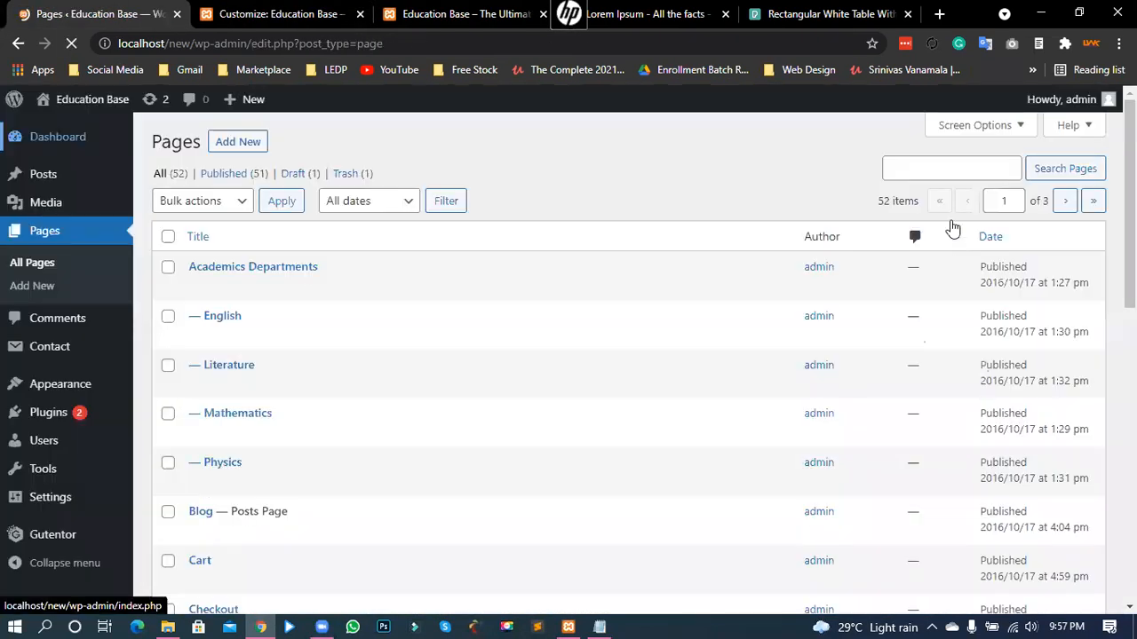
pyautogui.click(943, 174)
pyautogui.write('awesome theme')
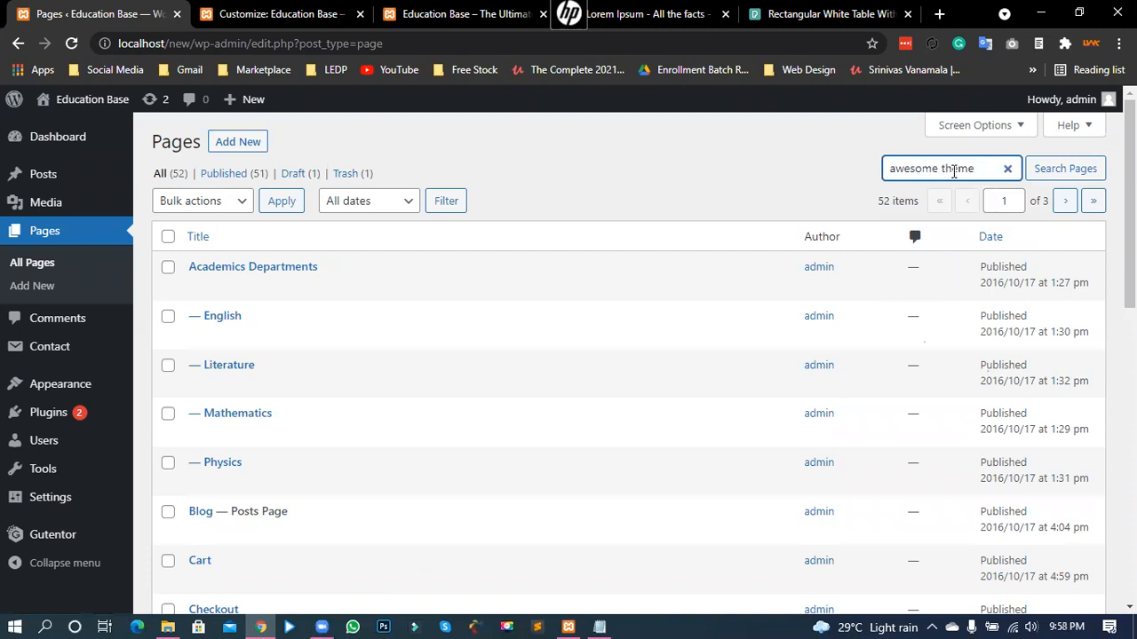
pyautogui.click(1094, 174)
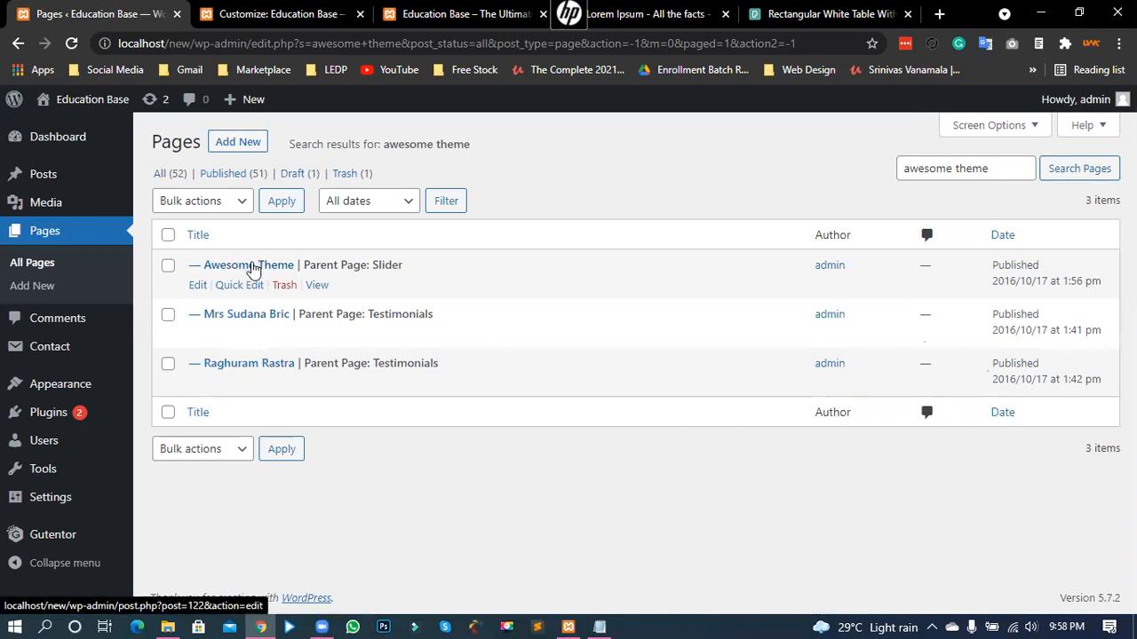
pyautogui.click(252, 268)
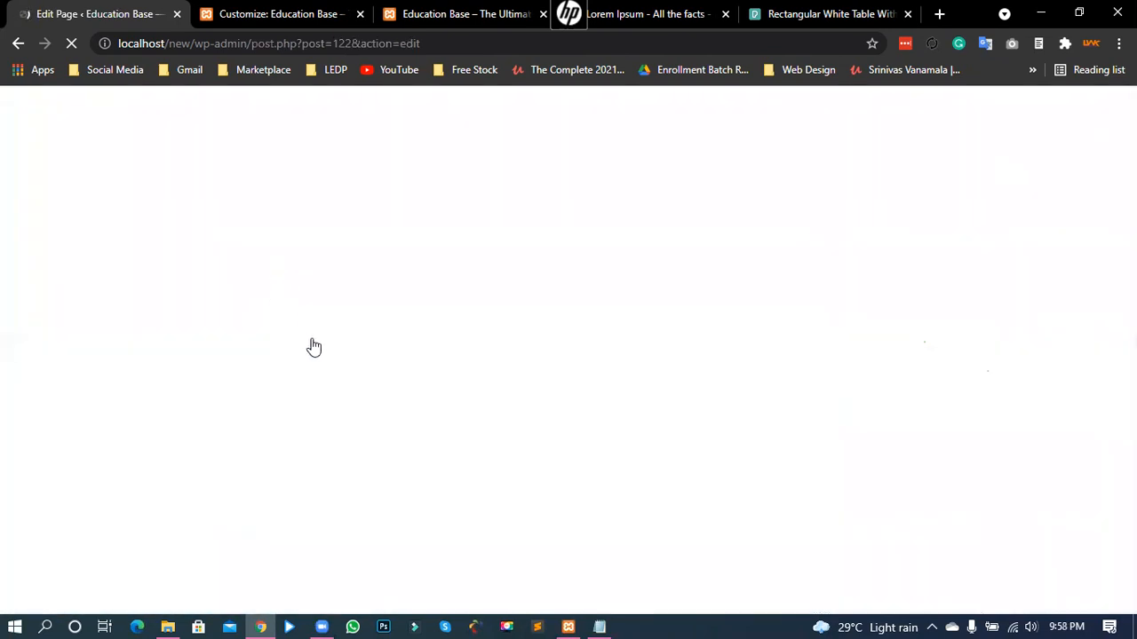
# - Inspect the Awesome Theme title and Classic body block without changes, then leave for the pages list
pyautogui.scroll(-2, 939, 368)
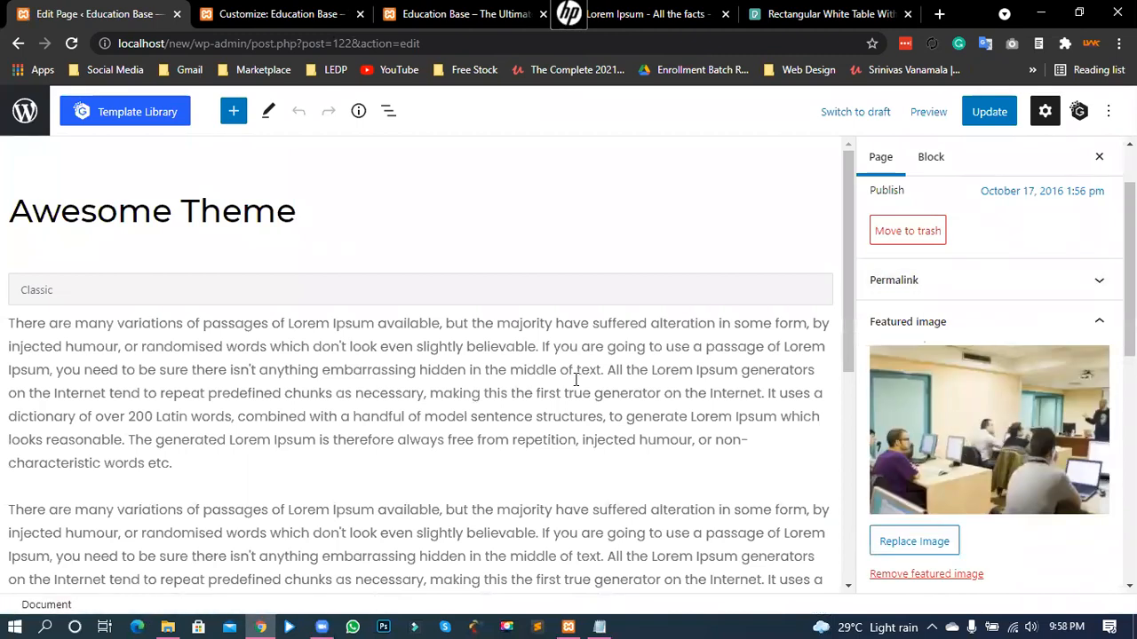
pyautogui.moveTo(288, 219); pyautogui.dragTo(123, 245)
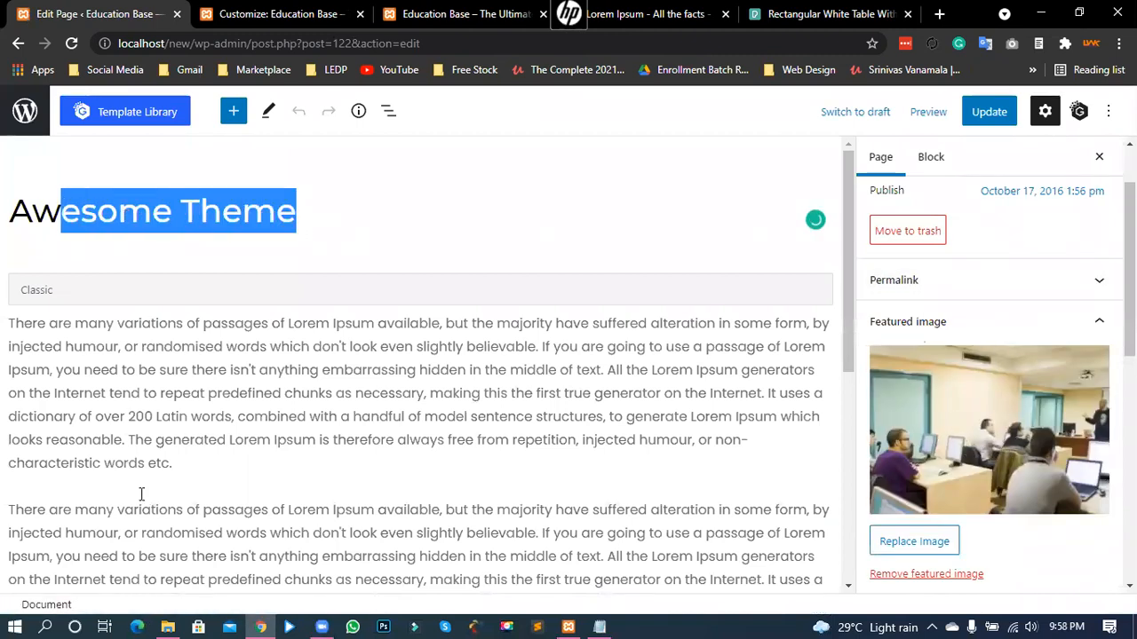
pyautogui.click(123, 392)
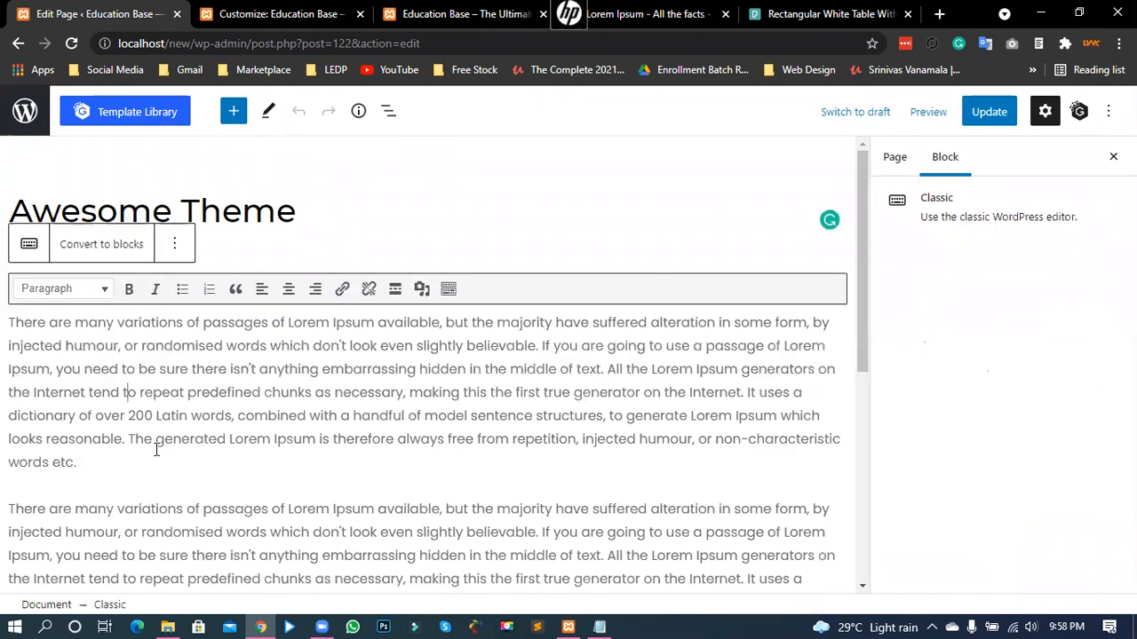
pyautogui.click(39, 130)
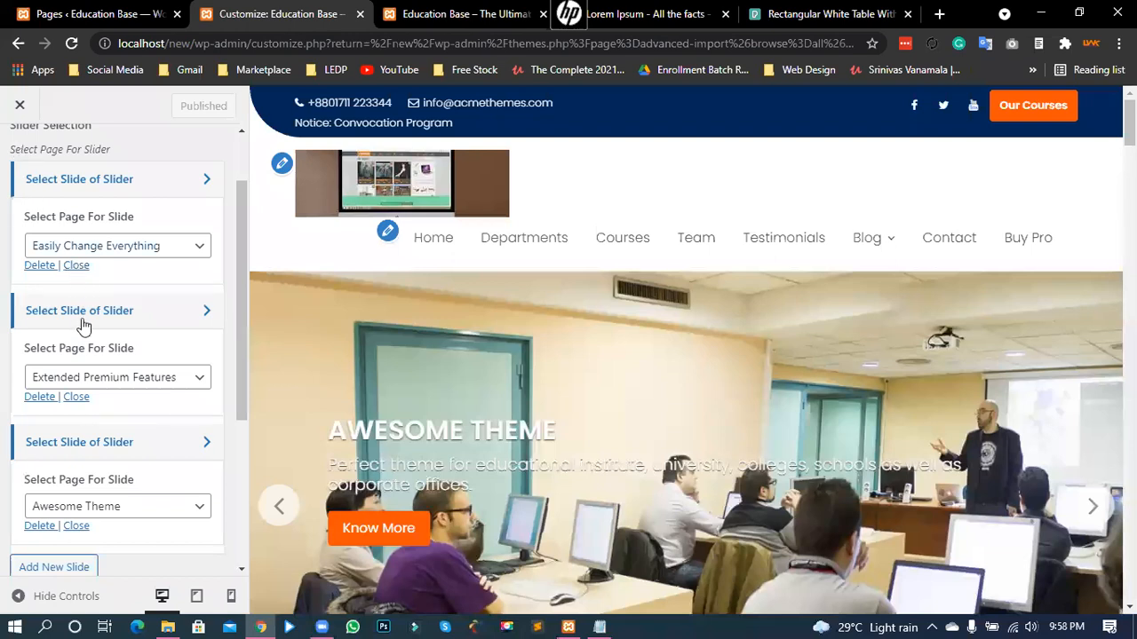
# - Turn off Enable Animation, preview the slides, then turn animation back on
pyautogui.scroll(1, 82, 321)
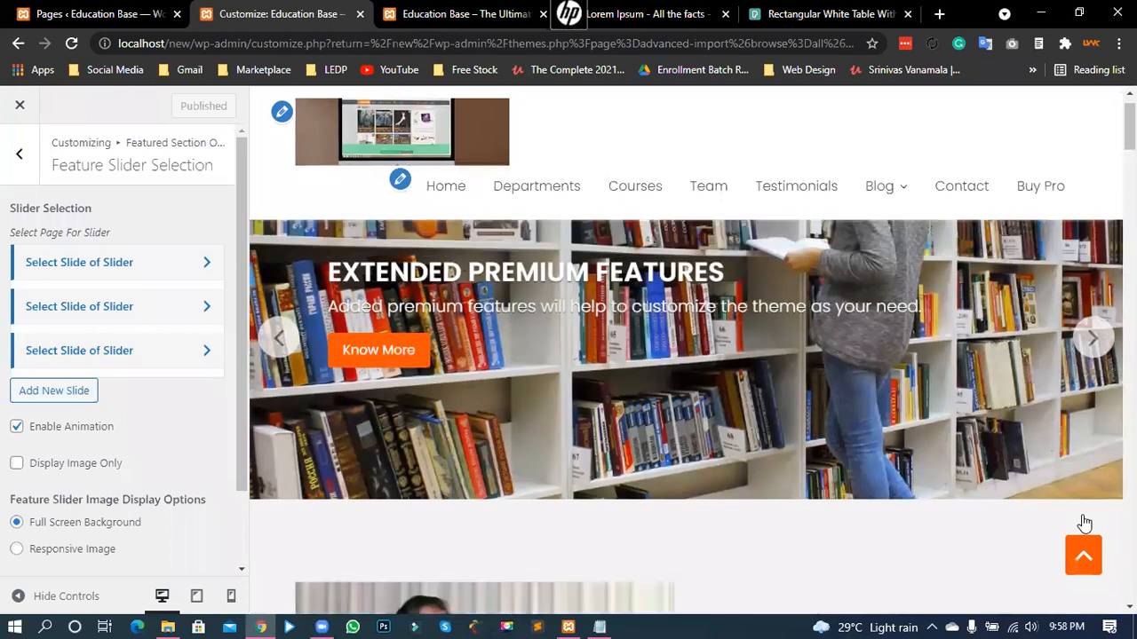
pyautogui.scroll(2, 795, 516)
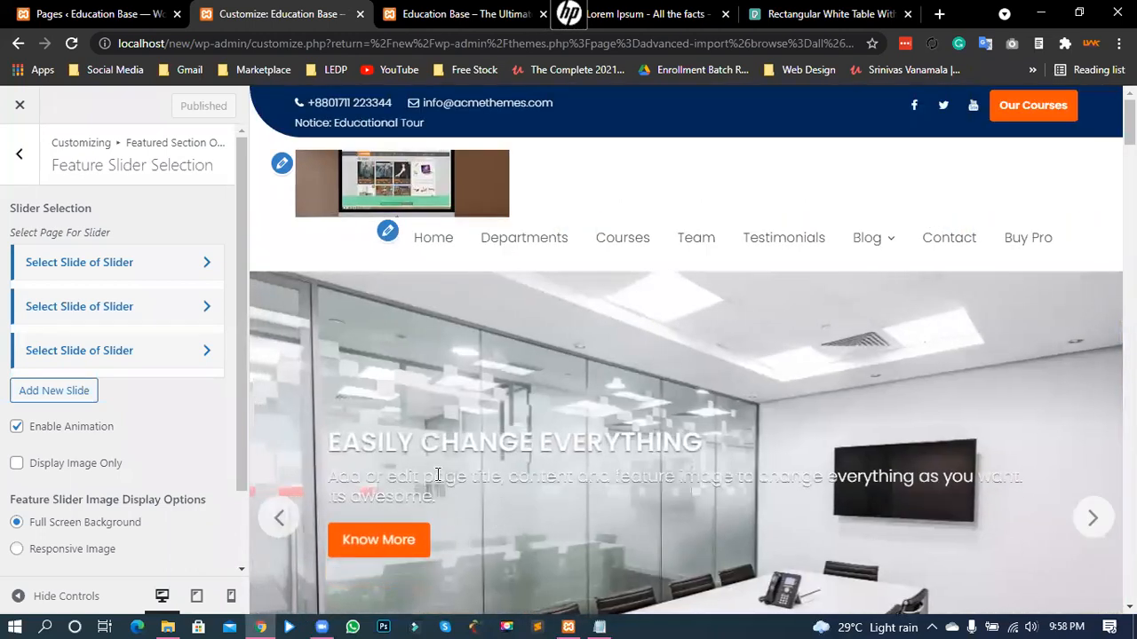
pyautogui.click(279, 524)
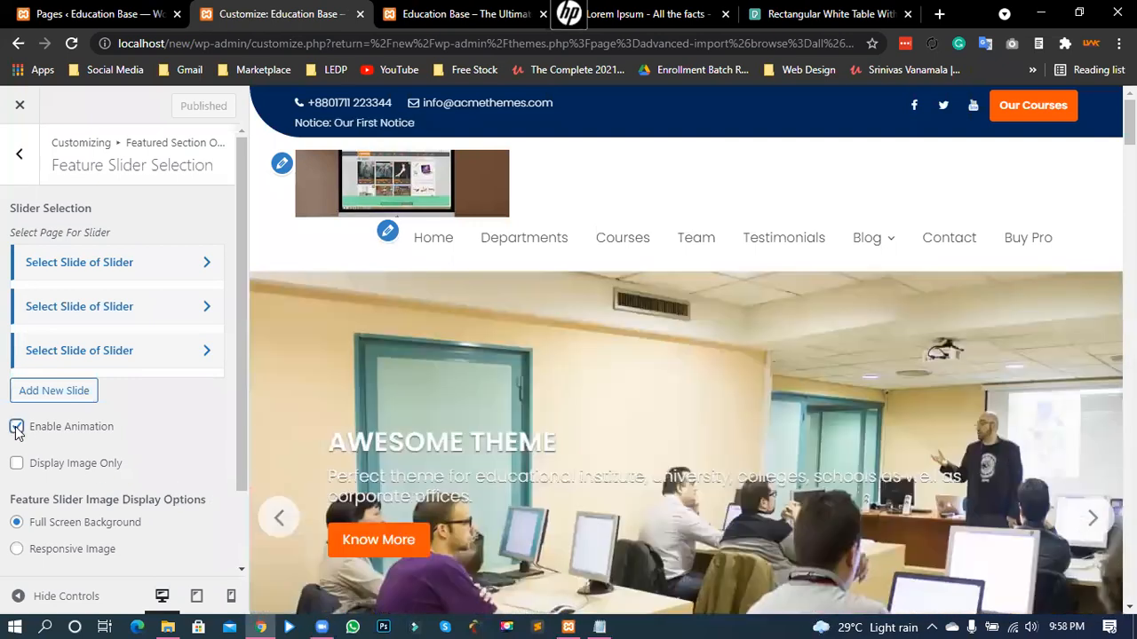
pyautogui.click(16, 428)
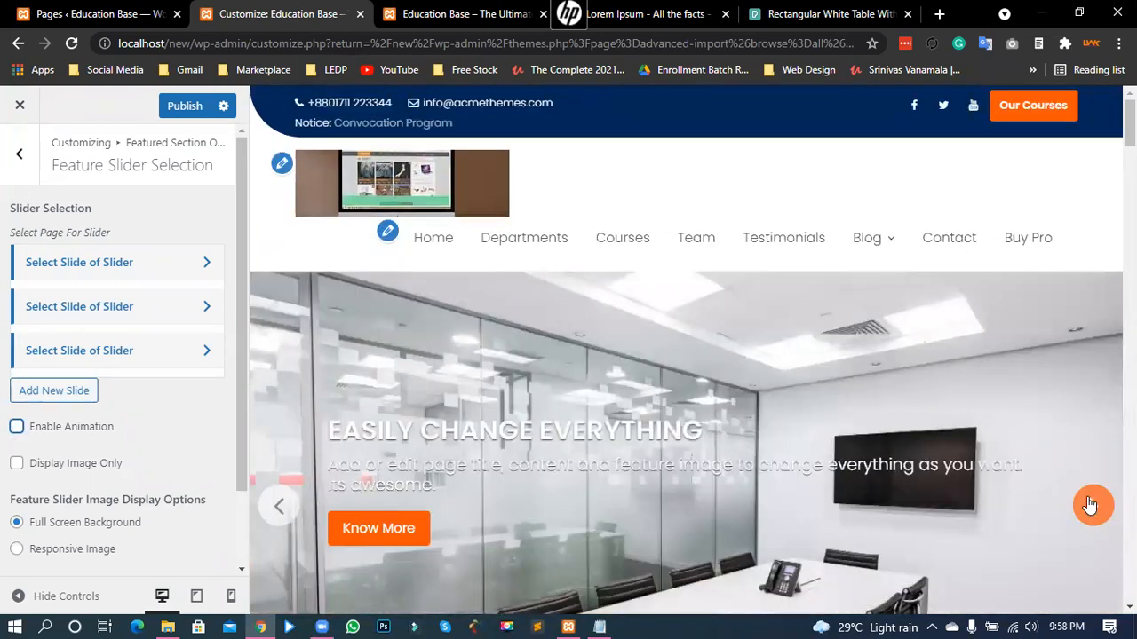
pyautogui.click(1089, 503)
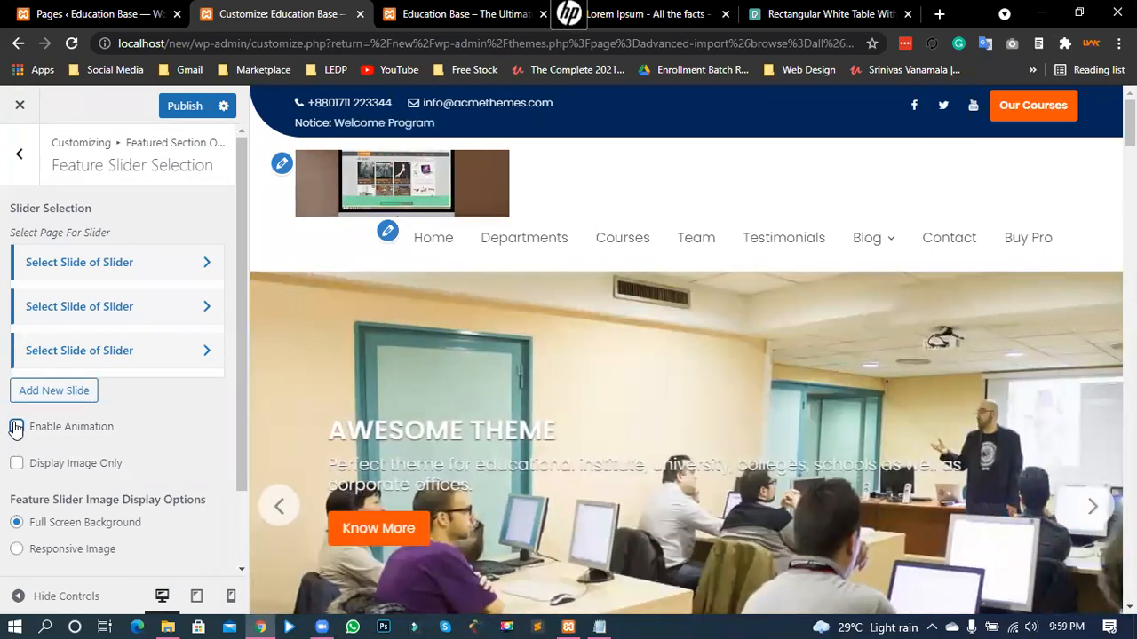
pyautogui.click(16, 427)
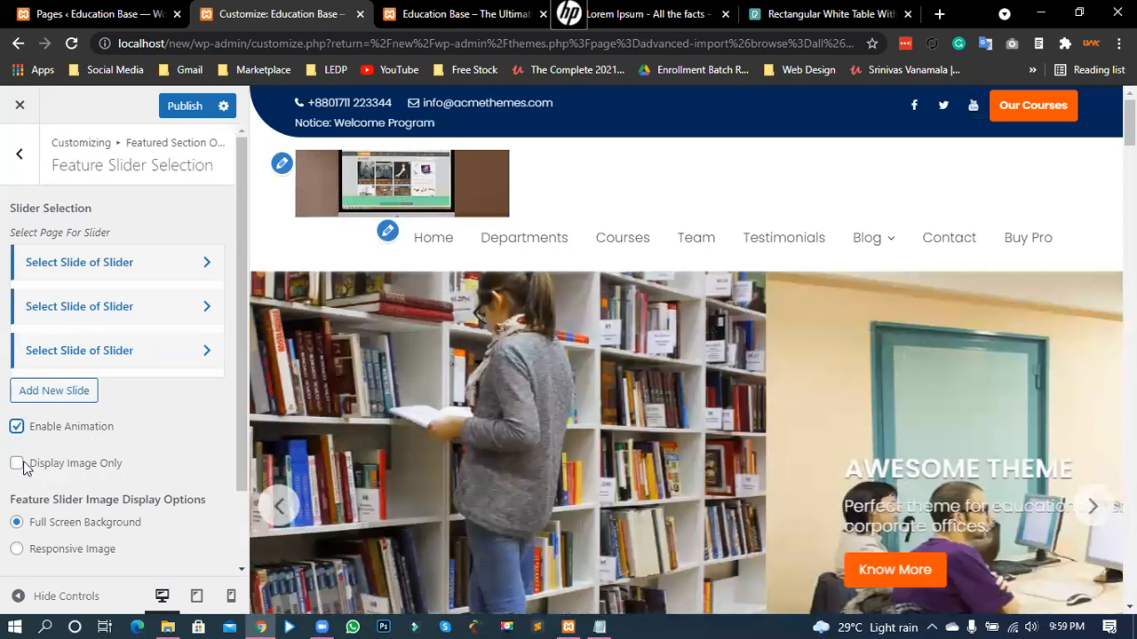
# - Check Display Image Only, preview the next slide, then uncheck it to restore titles and buttons
pyautogui.click(17, 465)
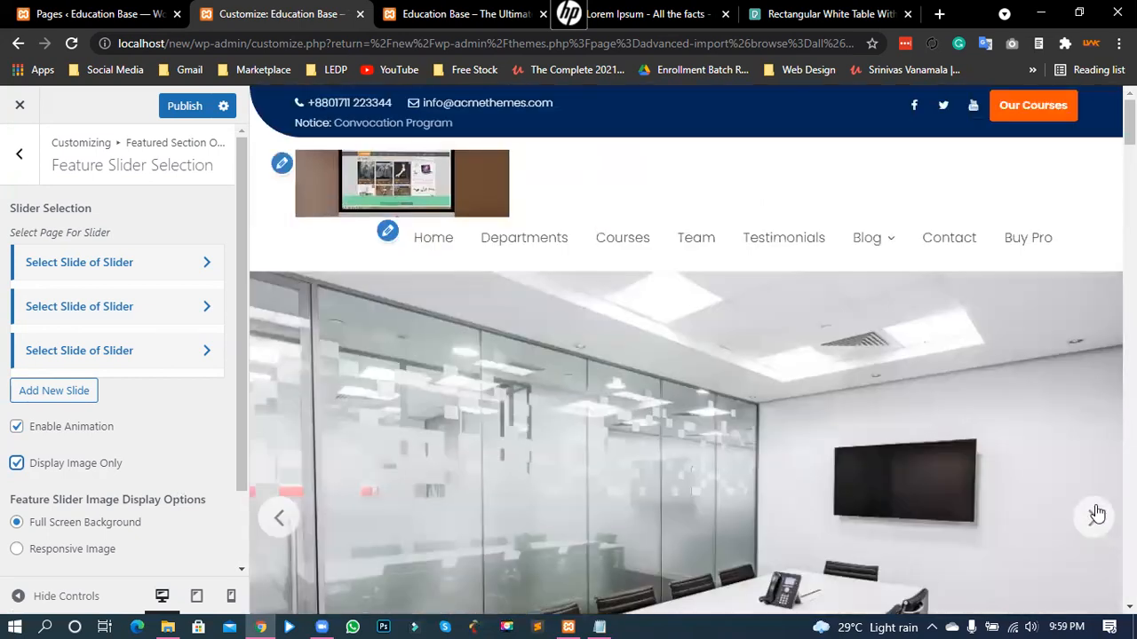
pyautogui.click(1094, 515)
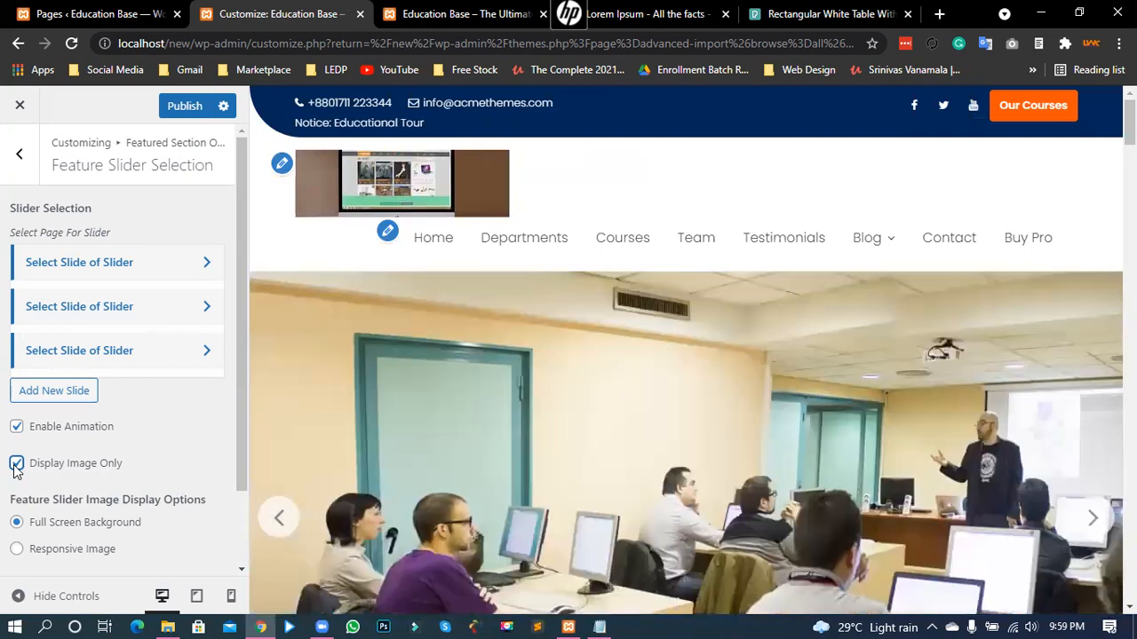
pyautogui.click(15, 468)
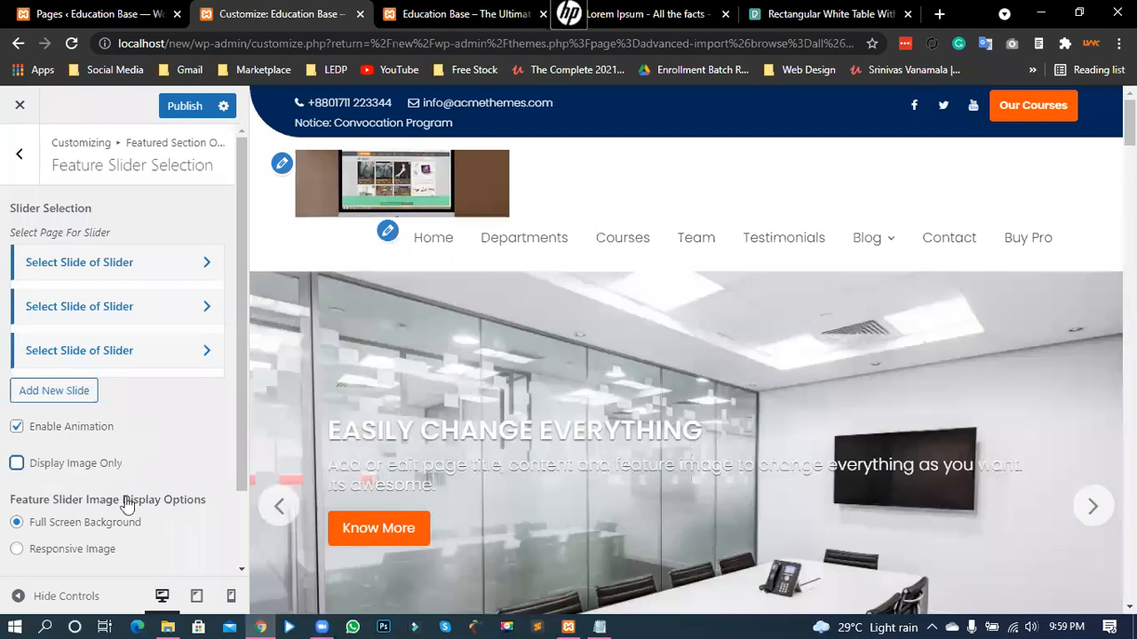
pyautogui.scroll(-1, 46, 524)
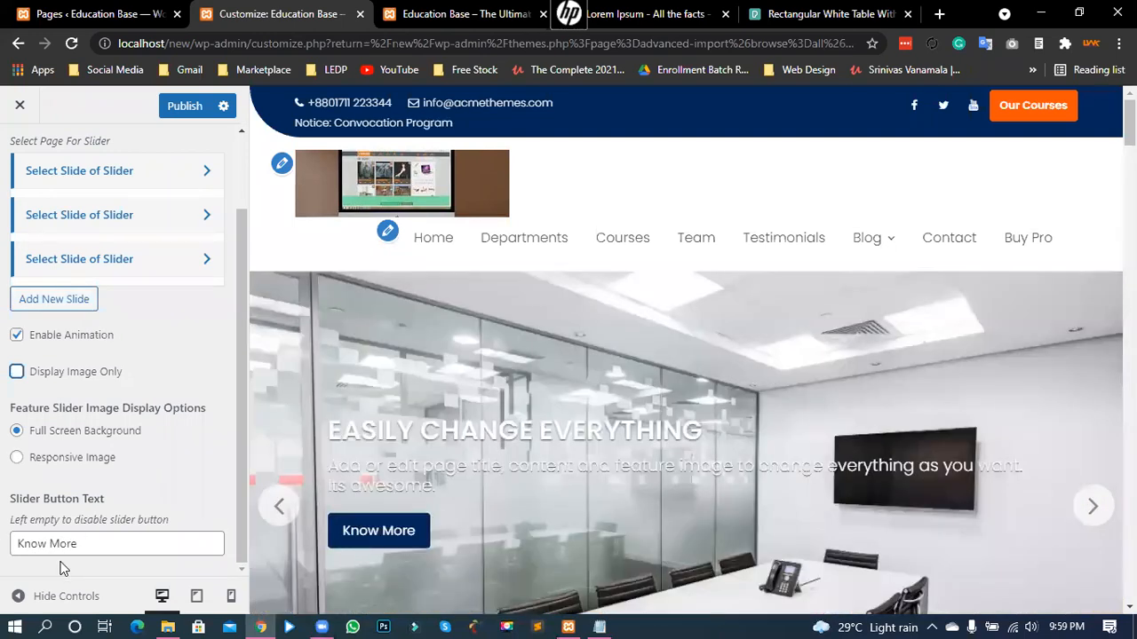
# - Replace the slider button text 'Know More' with 'Read More', then go back to Featured Section Options
pyautogui.tripleClick(61, 560)
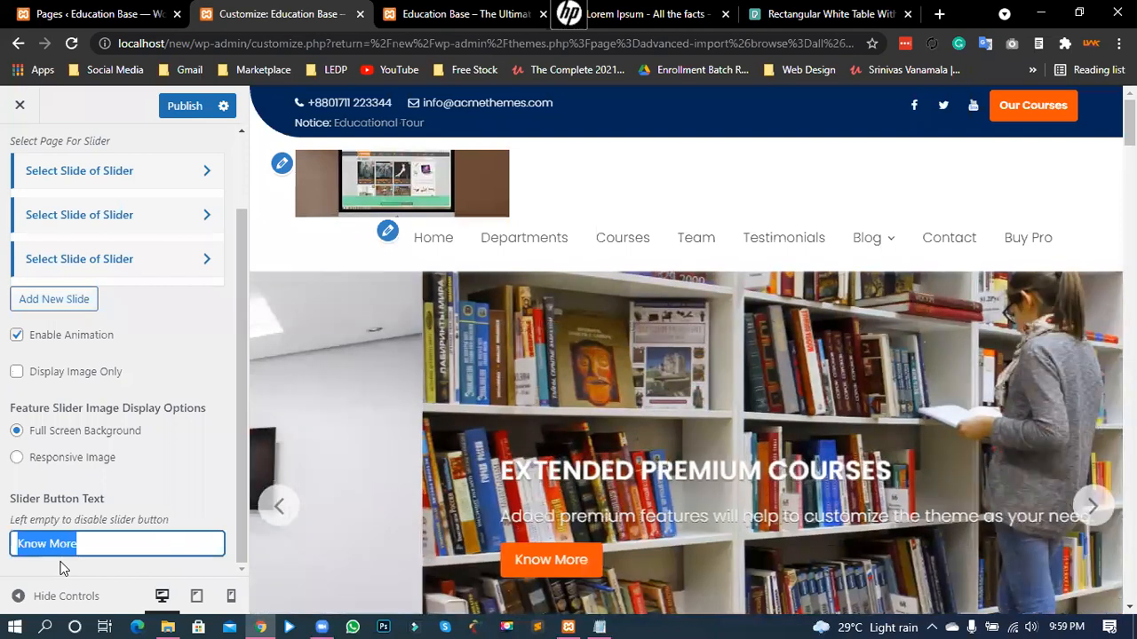
pyautogui.write('Read More')
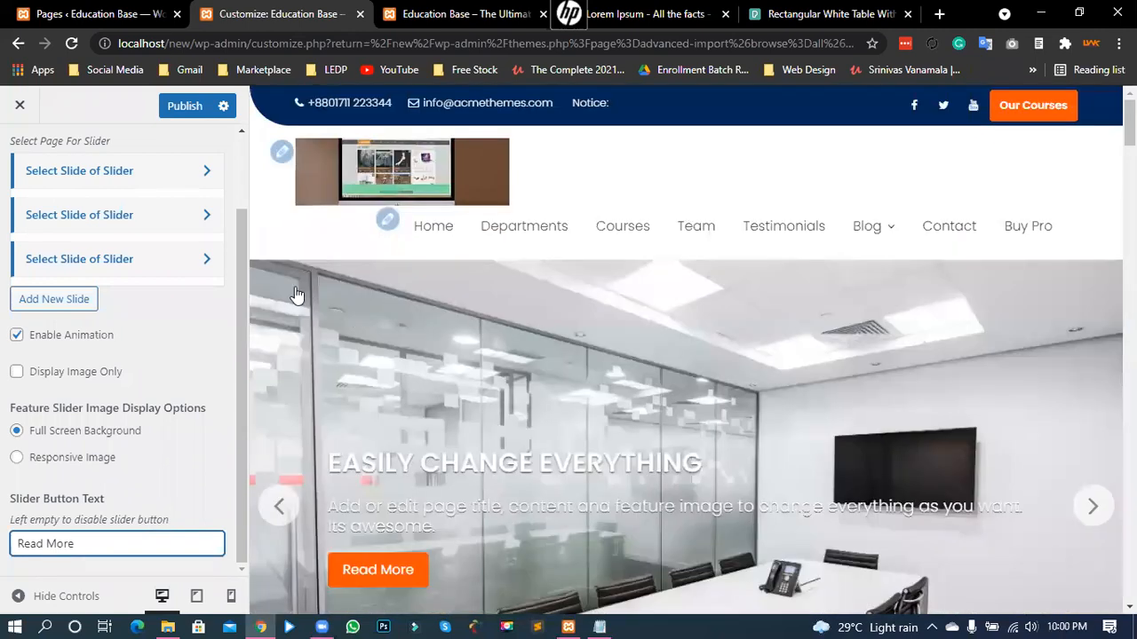
pyautogui.scroll(-1, 284, 298)
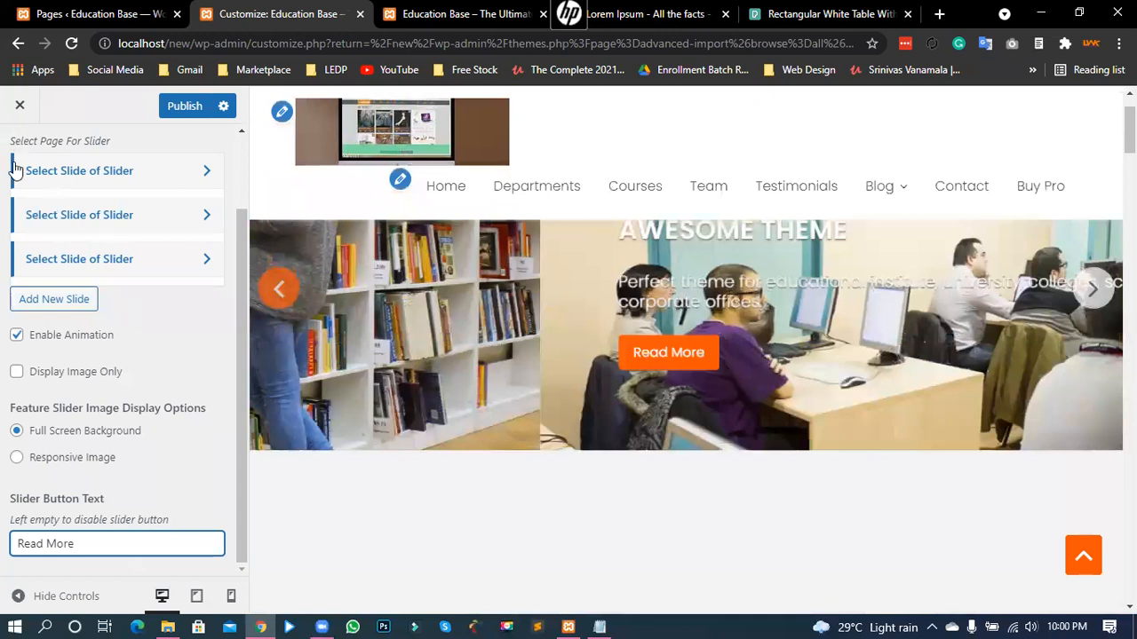
pyautogui.scroll(1, 14, 166)
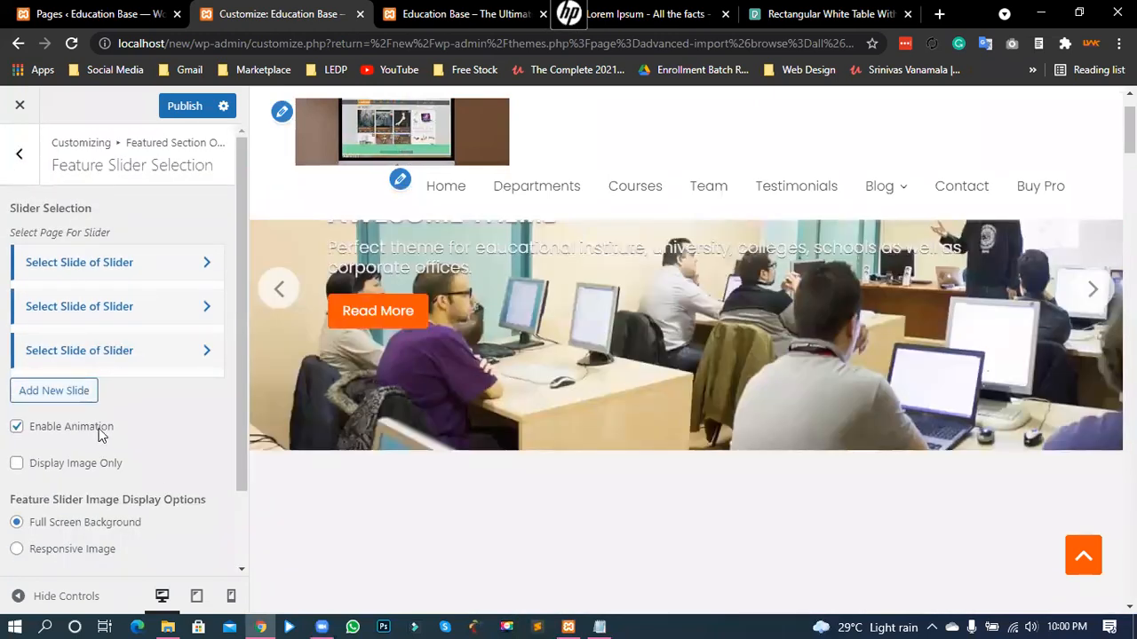
pyautogui.press('Escape')
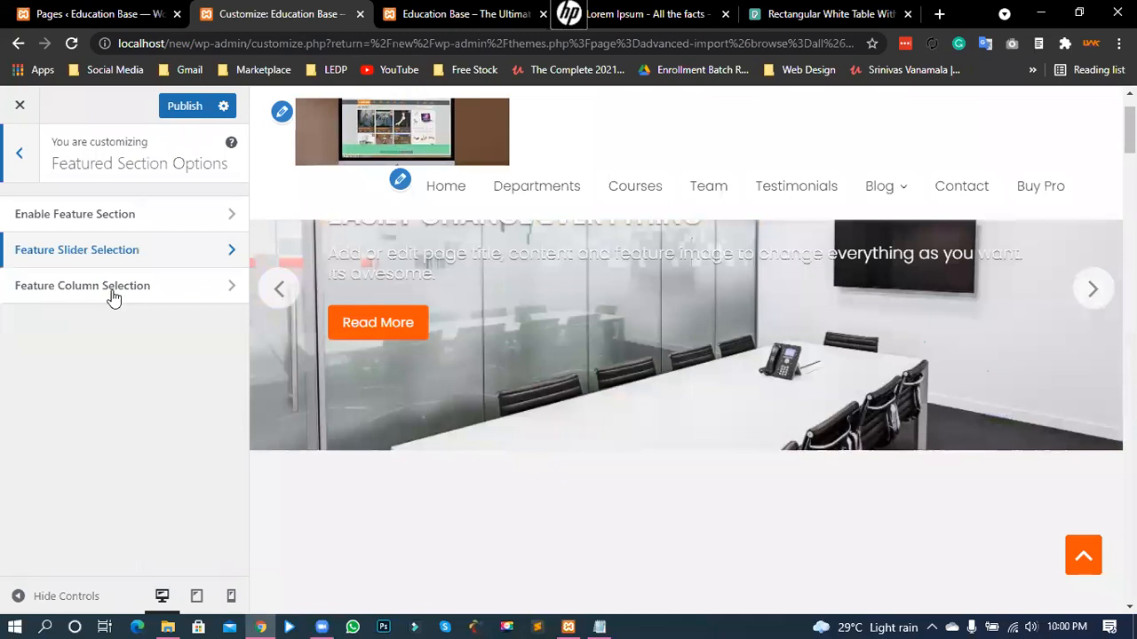
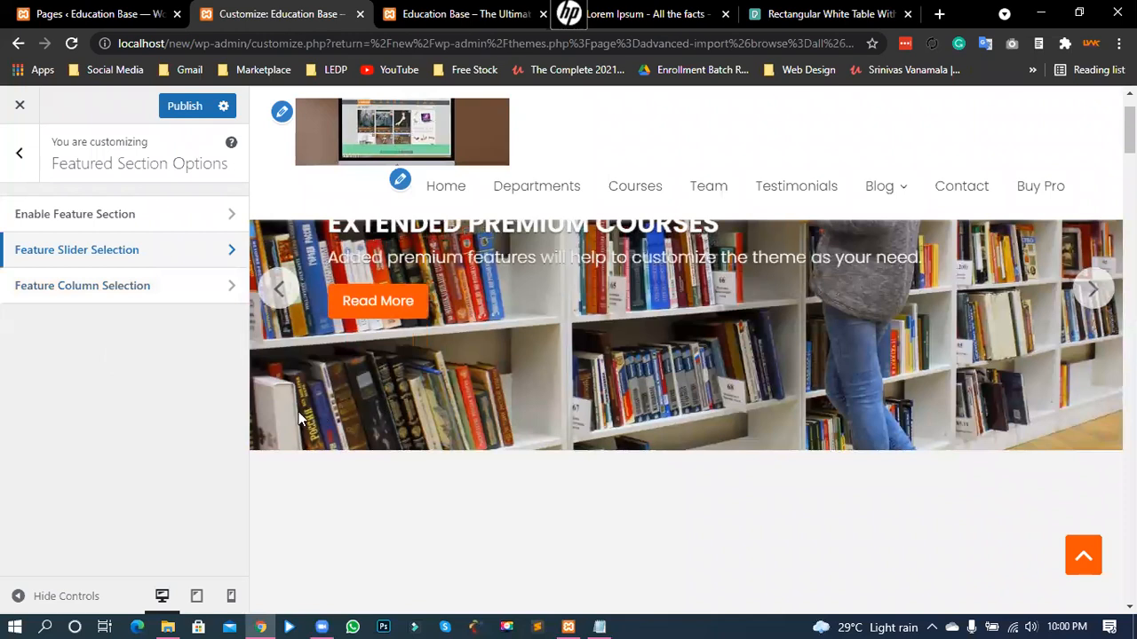
# - Open Feature Column Selection to review the three columns' page pickers and background colours
pyautogui.scroll(5, 296, 412)
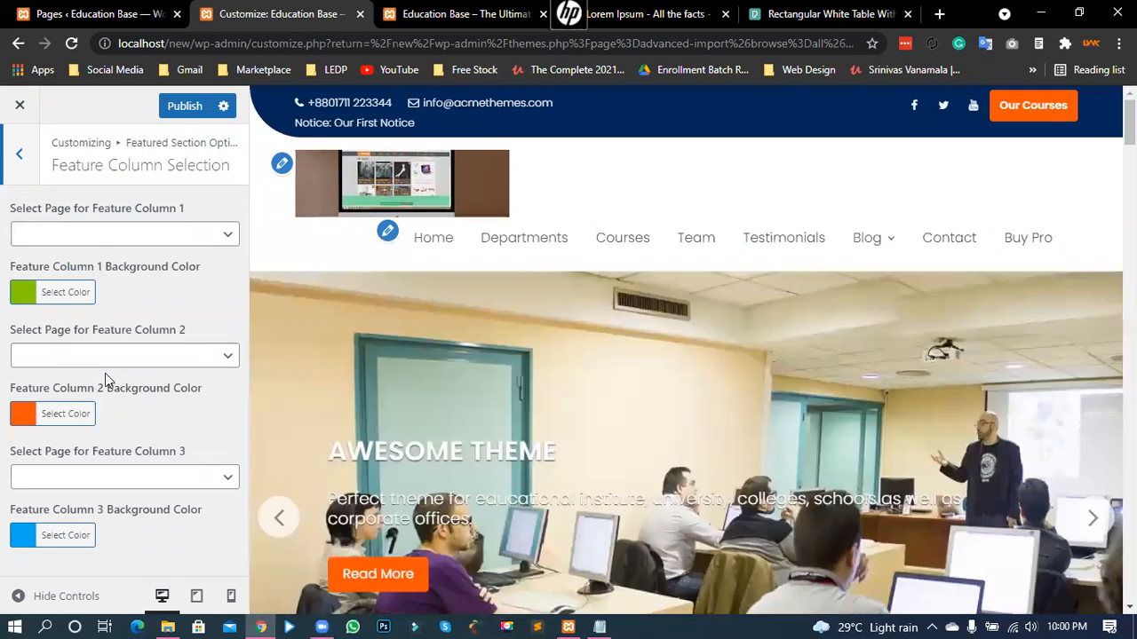
pyautogui.press('Escape')
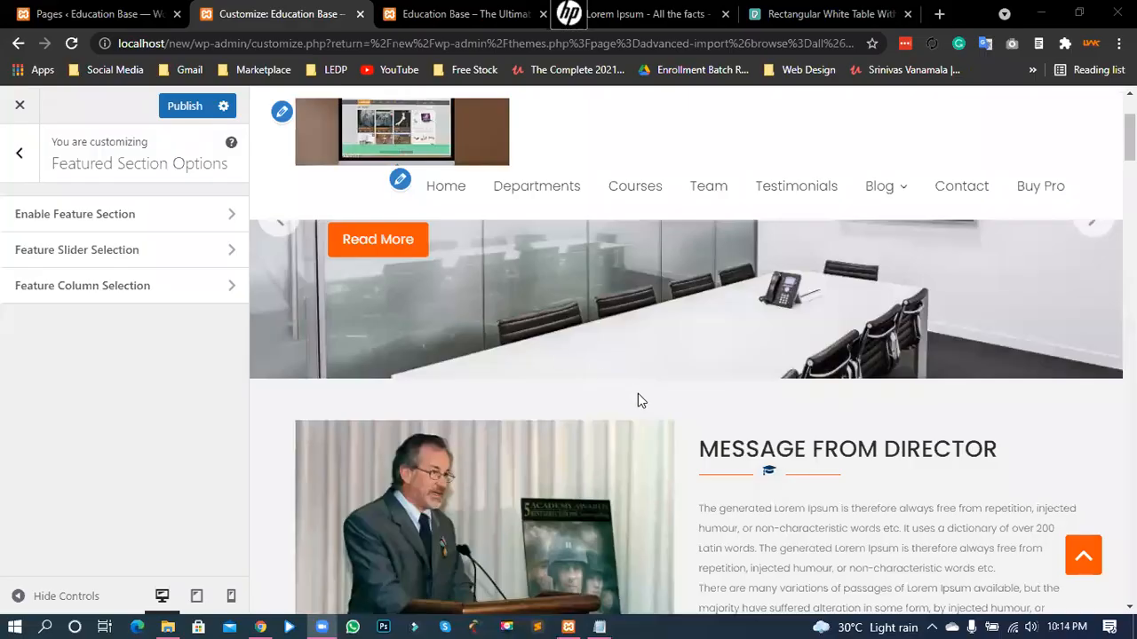
pyautogui.scroll(3, 640, 400)
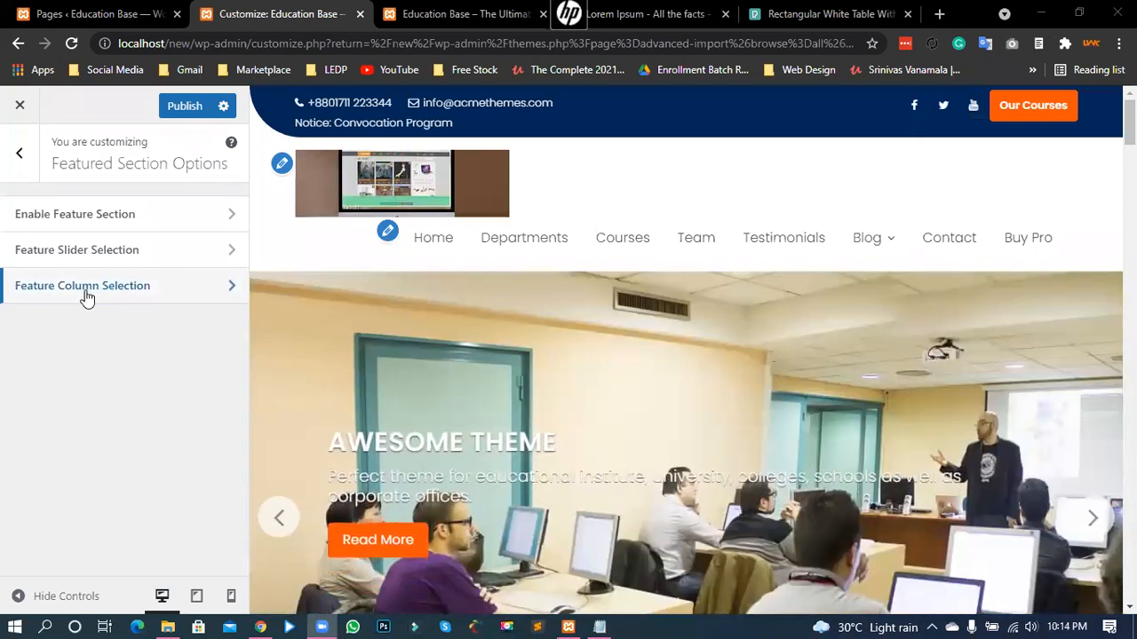
pyautogui.click(100, 286)
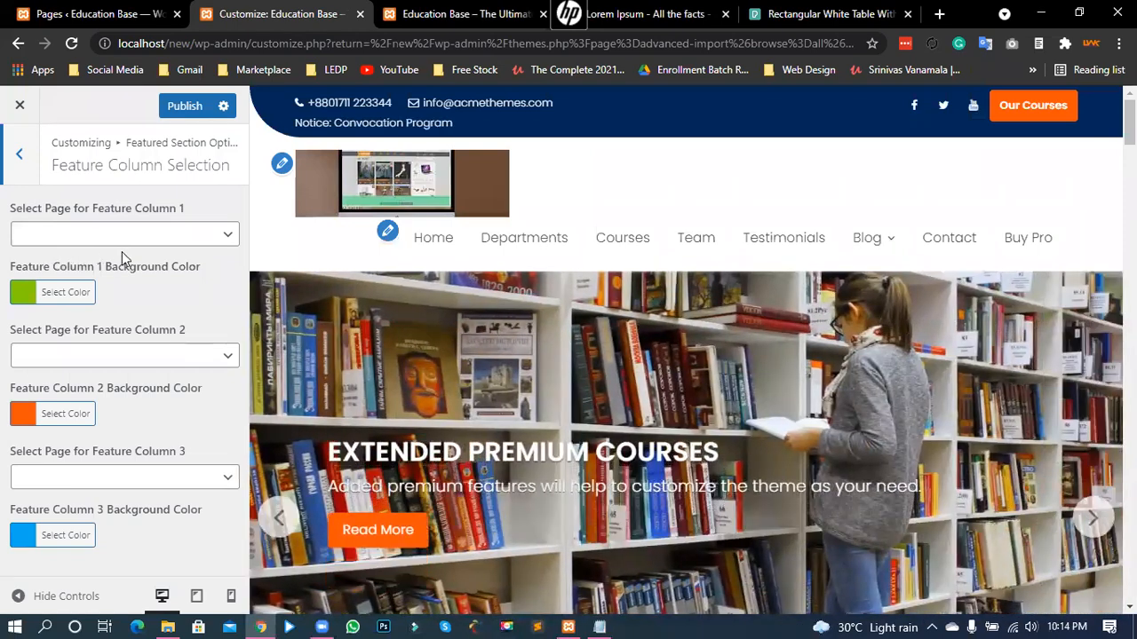
pyautogui.scroll(-5, 482, 411)
pyautogui.scroll(1, 481, 411)
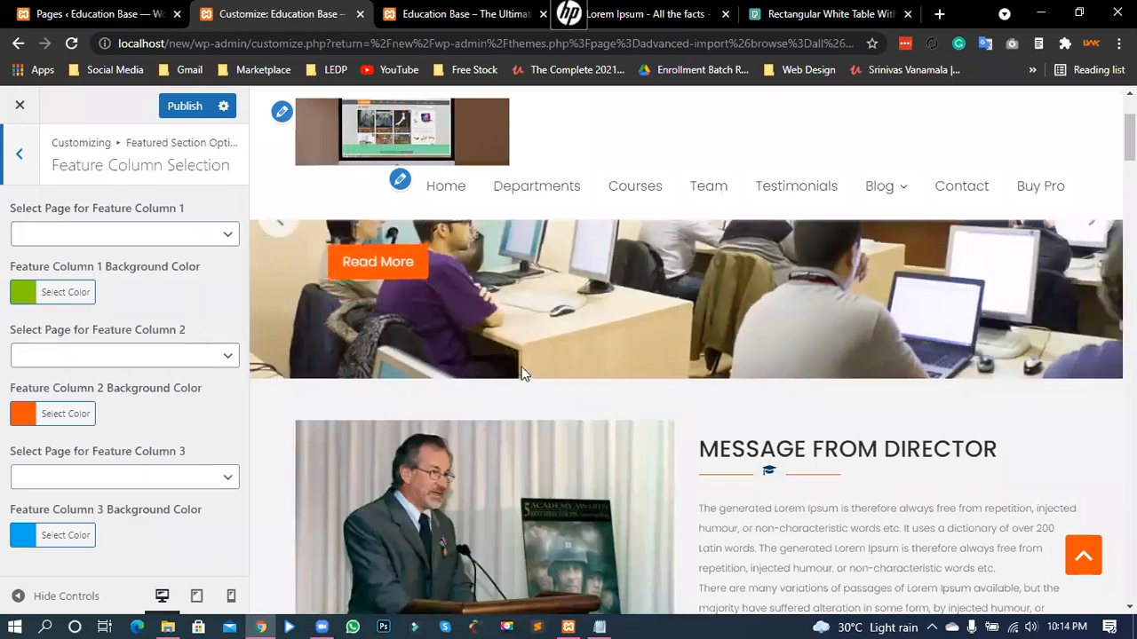
# - Open the Education Base theme demo in a new tab and examine its Introduction, Departments and Institute columns
pyautogui.click(444, 13)
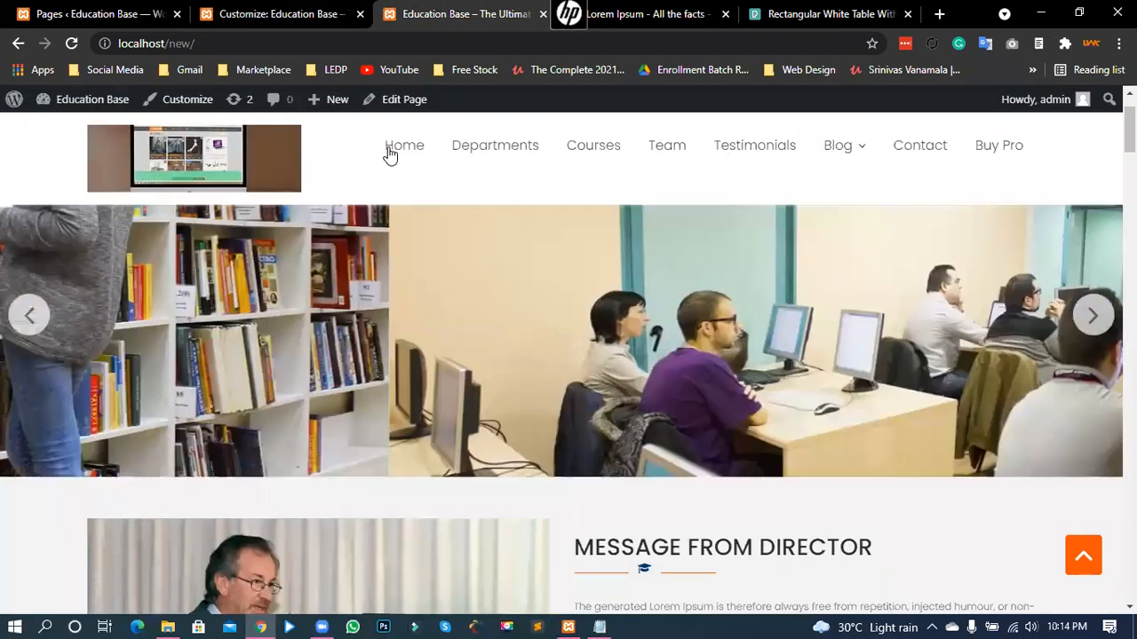
pyautogui.middleClick(395, 151)
pyautogui.click(520, 15)
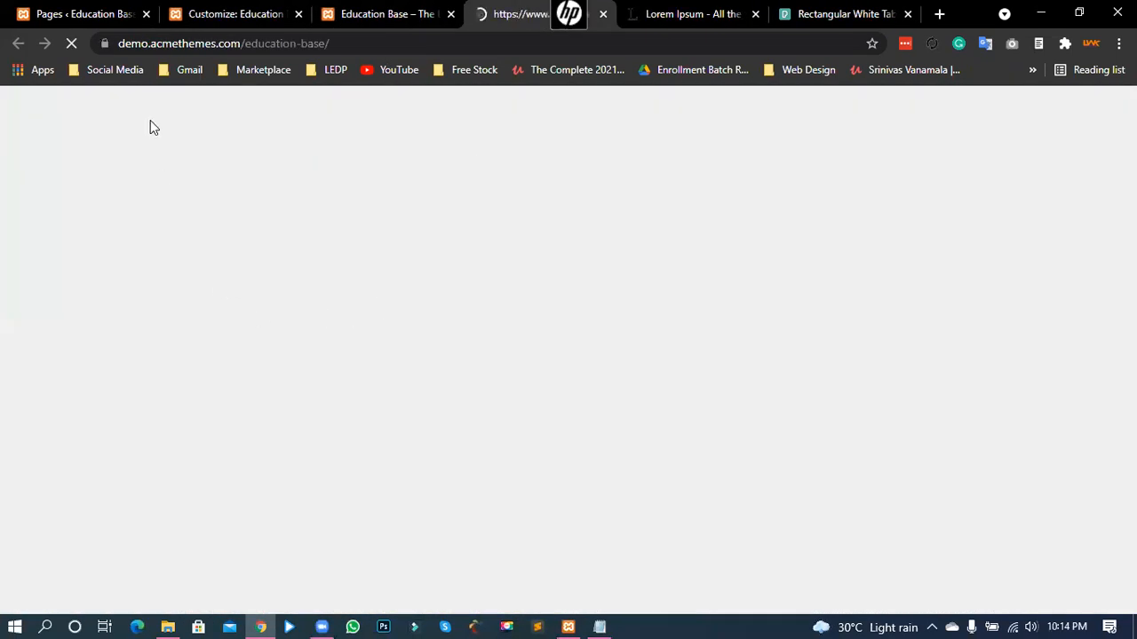
pyautogui.moveTo(194, 45); pyautogui.dragTo(131, 43)
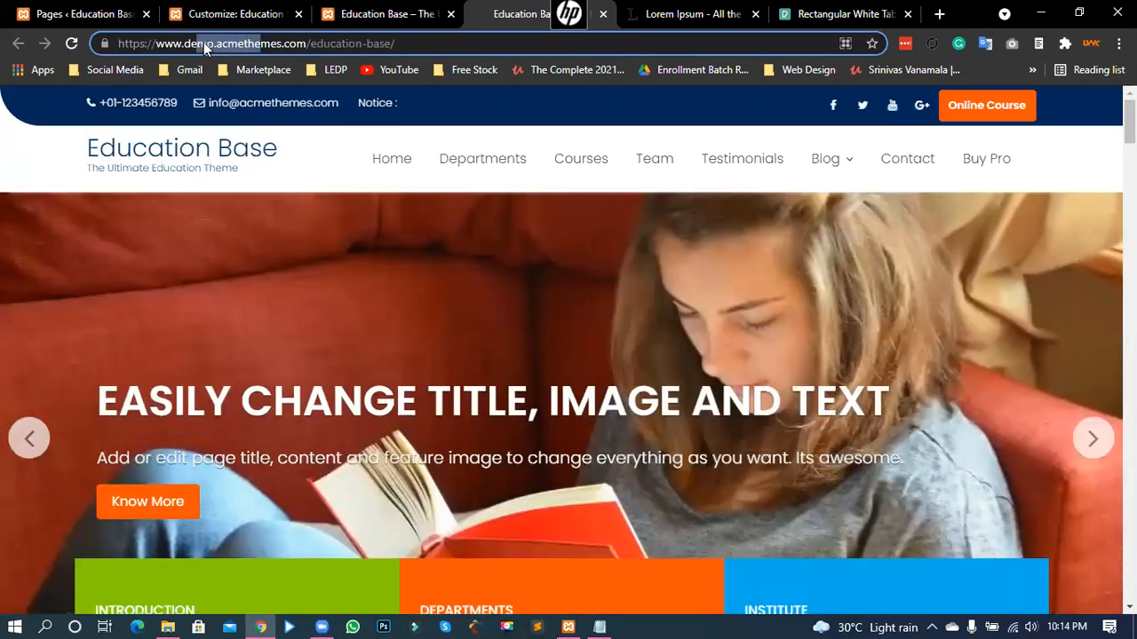
pyautogui.click(482, 351)
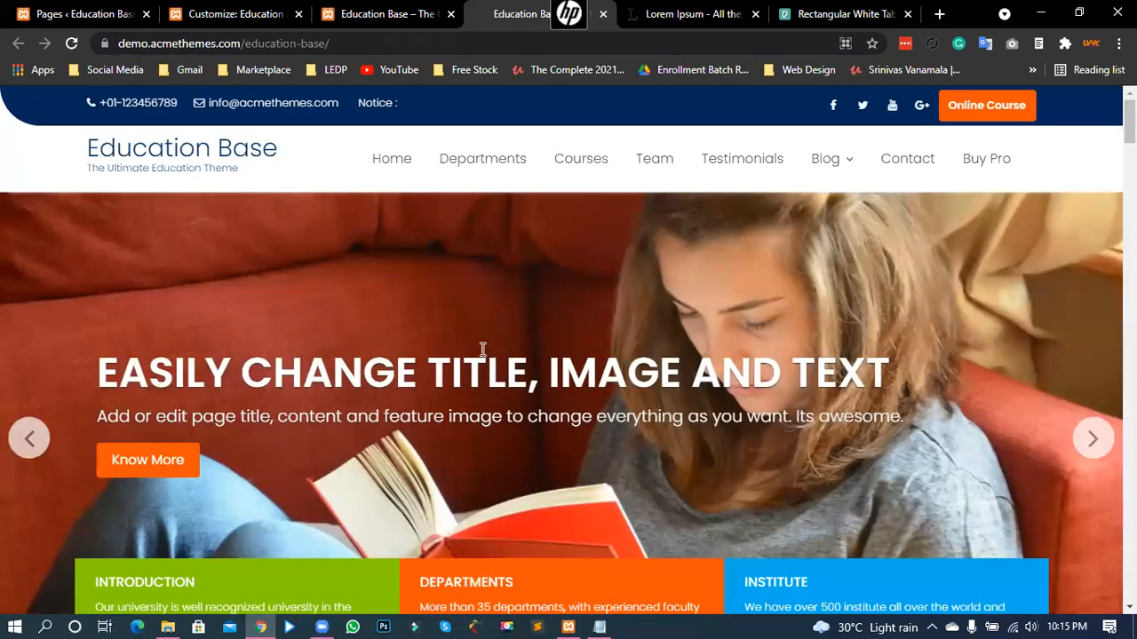
pyautogui.scroll(-2, 485, 356)
pyautogui.scroll(-3, 485, 356)
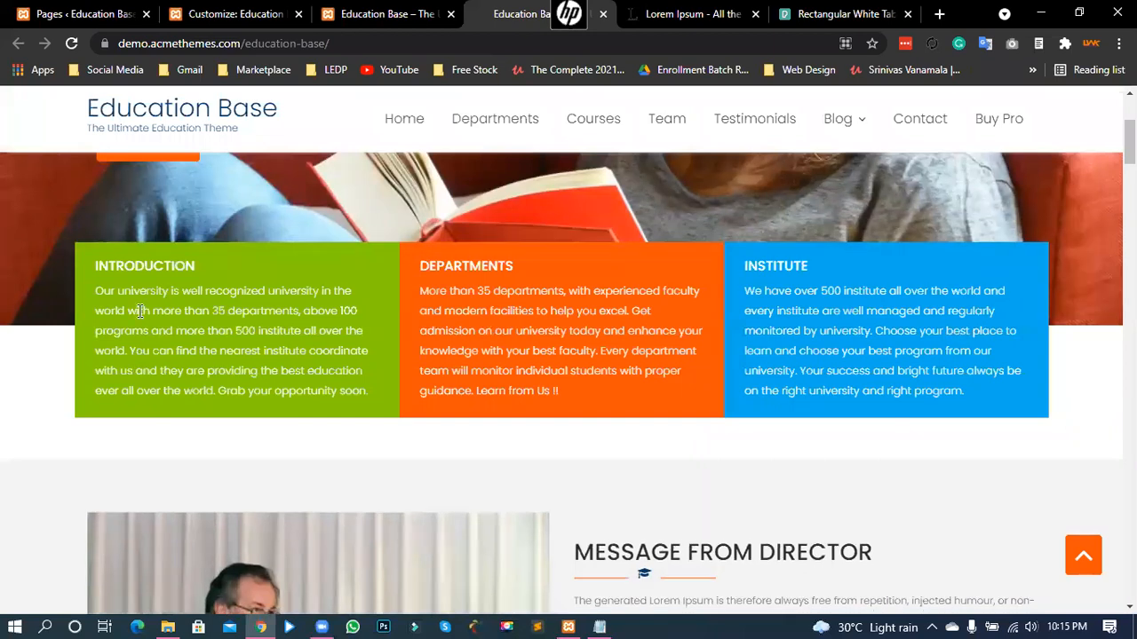
pyautogui.moveTo(135, 311); pyautogui.dragTo(248, 388)
pyautogui.moveTo(451, 291); pyautogui.dragTo(554, 371)
pyautogui.moveTo(793, 310); pyautogui.dragTo(842, 370)
pyautogui.click(799, 330)
# - Compare the local site's Message From Director heading with the demo's director message heading
pyautogui.click(364, 14)
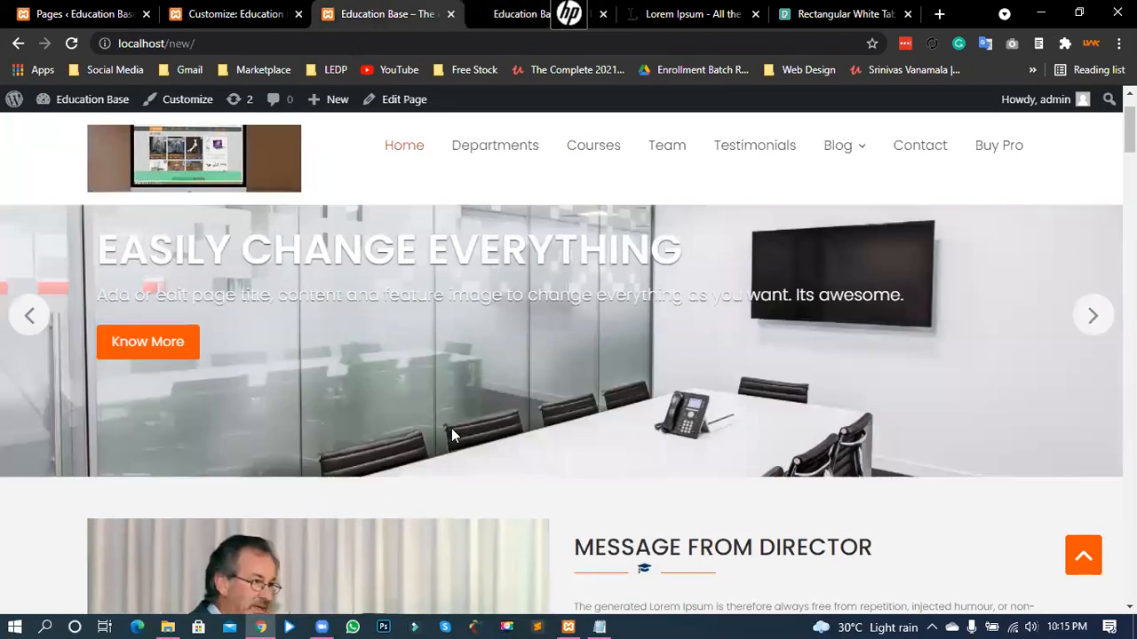
pyautogui.scroll(2, 453, 363)
pyautogui.scroll(-5, 452, 365)
pyautogui.moveTo(635, 298); pyautogui.dragTo(797, 302)
pyautogui.click(800, 303)
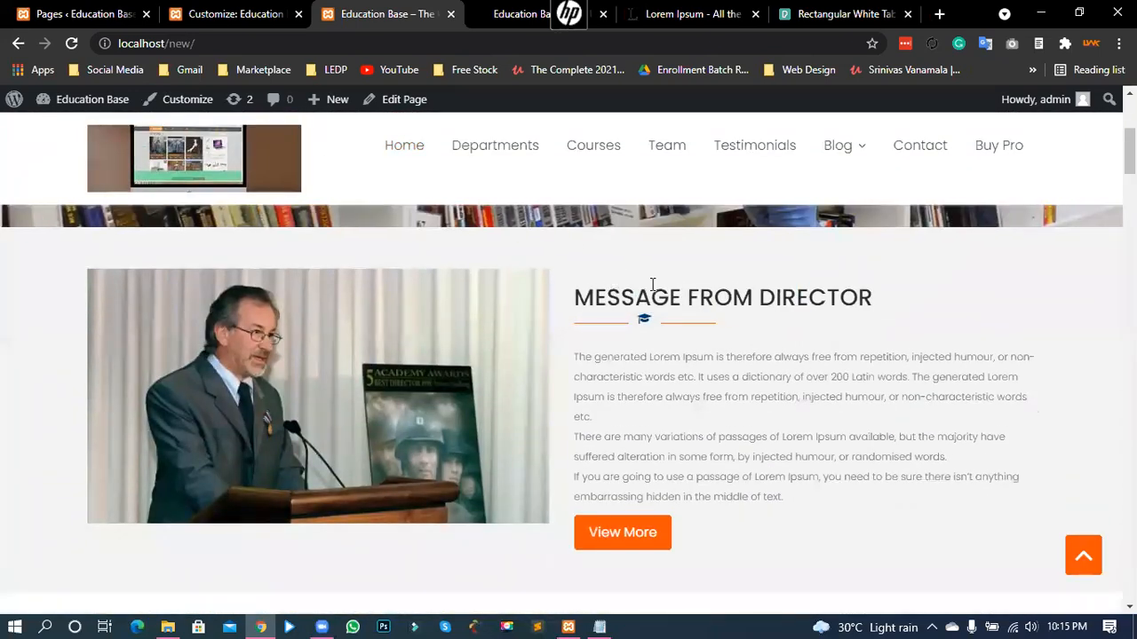
pyautogui.click(506, 23)
pyautogui.moveTo(673, 532); pyautogui.dragTo(796, 533)
pyautogui.click(720, 536)
pyautogui.scroll(2, 721, 391)
pyautogui.scroll(-3, 715, 435)
pyautogui.moveTo(671, 446); pyautogui.dragTo(855, 435)
pyautogui.click(784, 452)
# - Recheck the demo's Institute, Departments and Introduction column text, then return to the Customizer
pyautogui.scroll(3, 772, 457)
pyautogui.scroll(-1, 746, 418)
pyautogui.moveTo(764, 392); pyautogui.dragTo(833, 456)
pyautogui.moveTo(504, 395); pyautogui.dragTo(568, 473)
pyautogui.moveTo(236, 395); pyautogui.dragTo(272, 435)
pyautogui.click(709, 405)
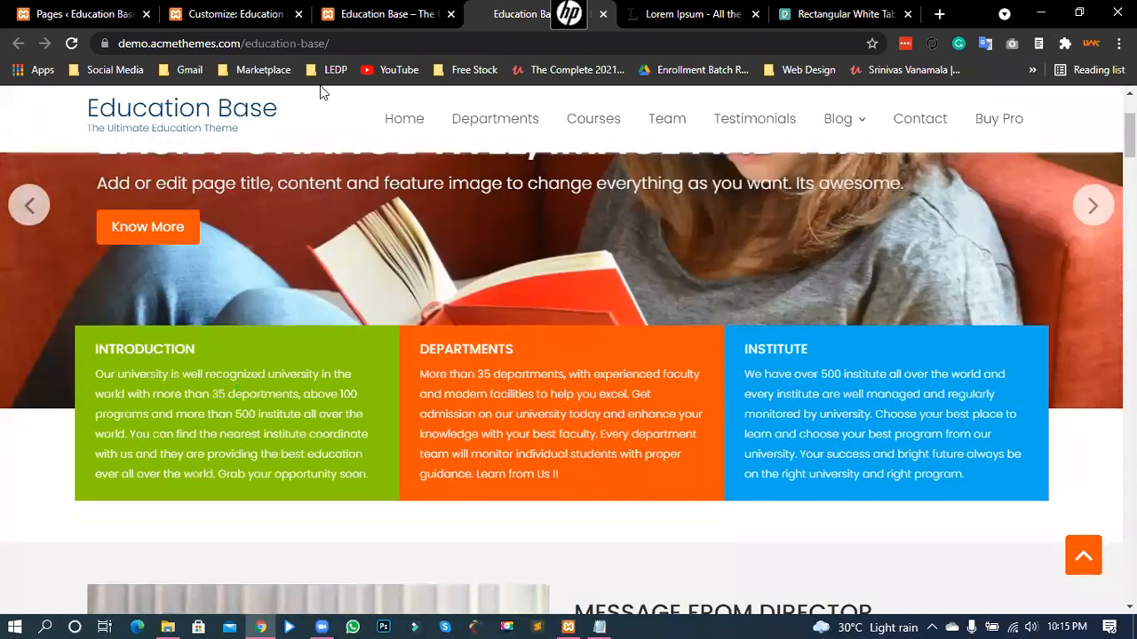
pyautogui.click(229, 13)
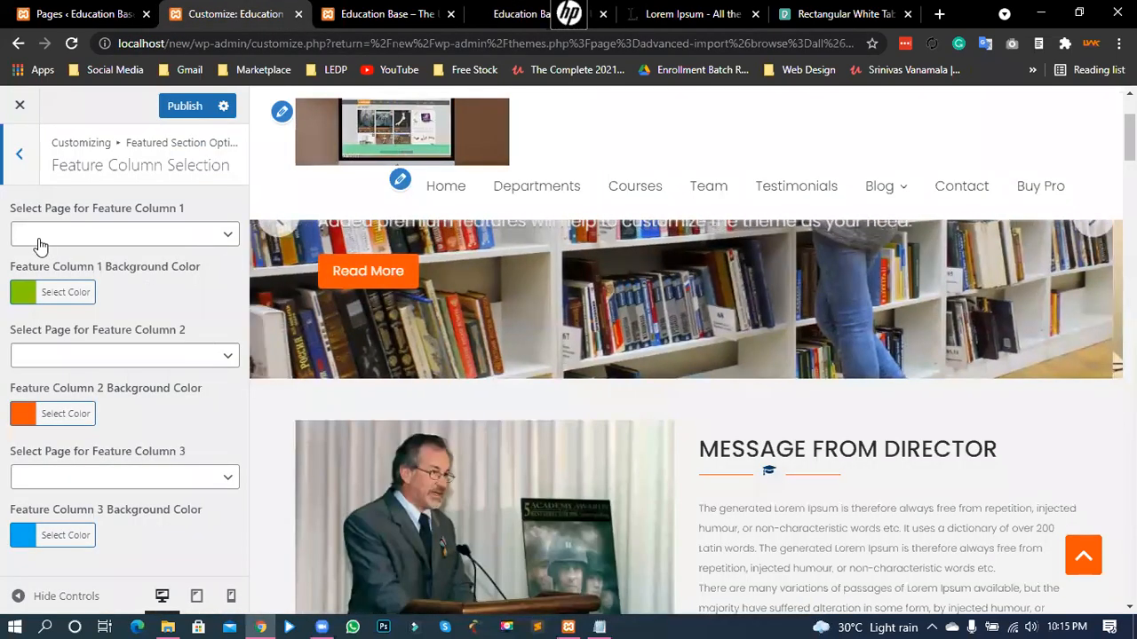
pyautogui.click(494, 10)
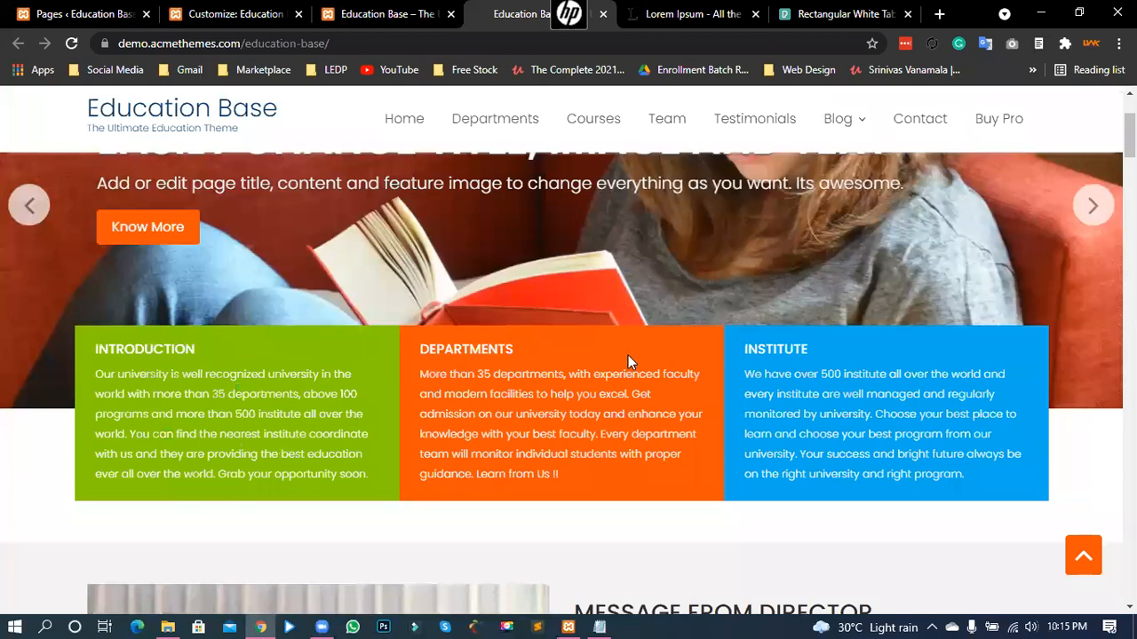
pyautogui.click(233, 14)
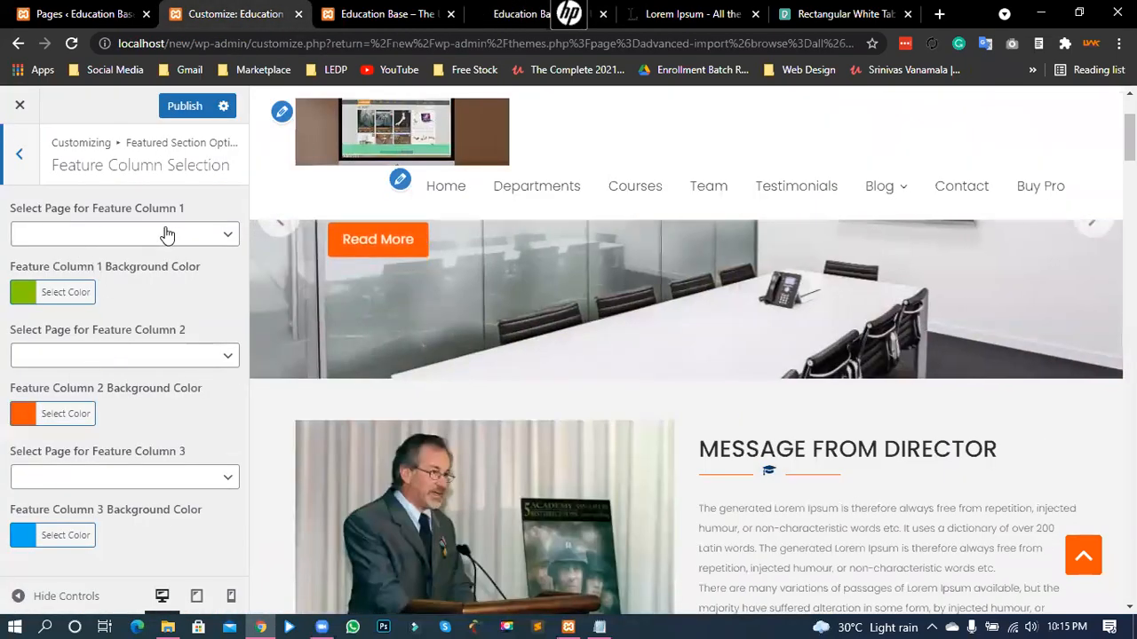
# - Assign the Introduction page to Feature Column 1
pyautogui.click(116, 240)
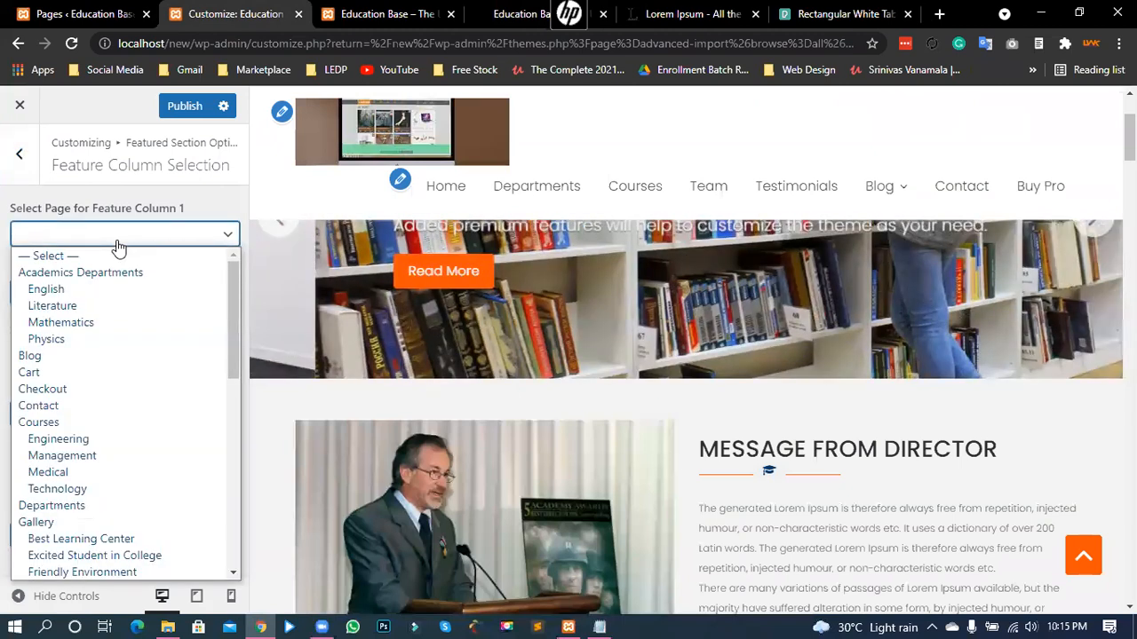
pyautogui.scroll(-5, 100, 411)
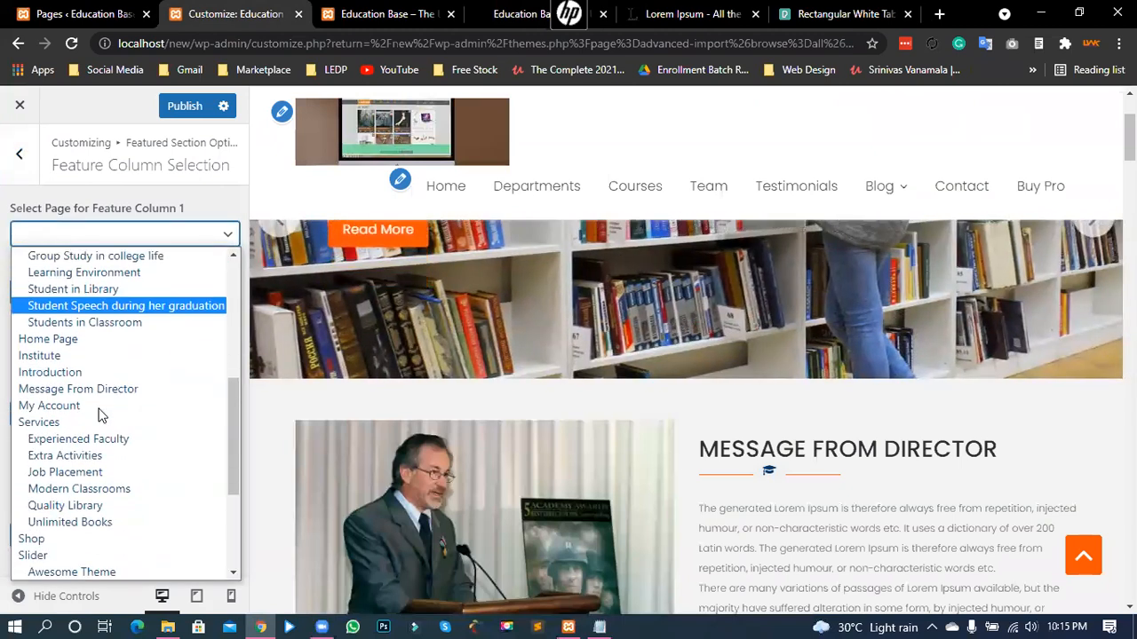
pyautogui.scroll(-3, 100, 413)
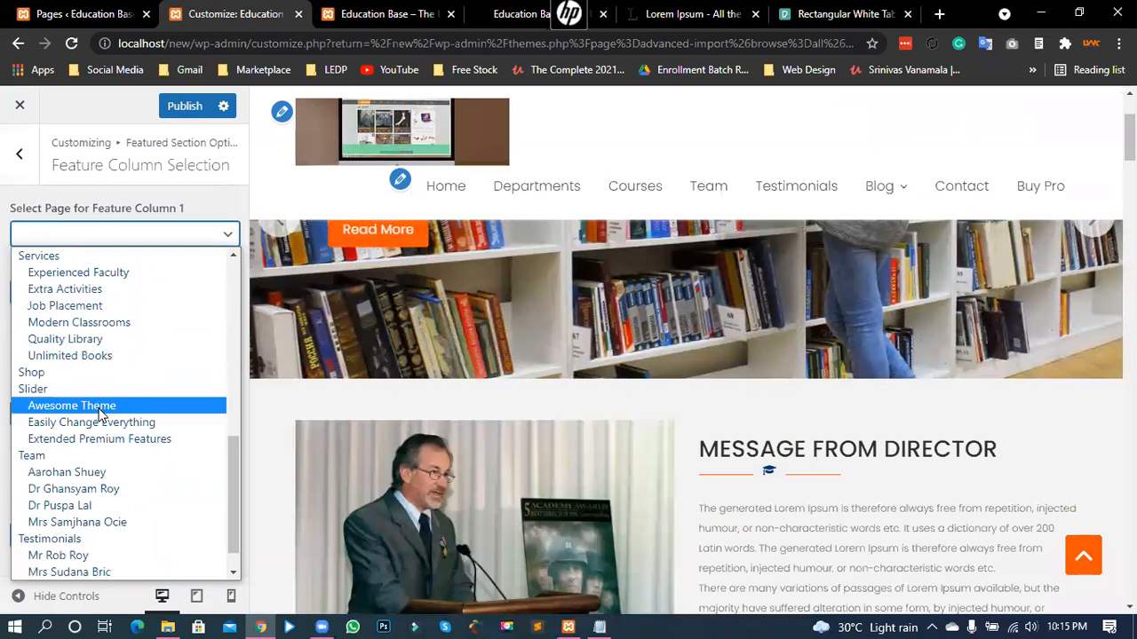
pyautogui.scroll(-1, 100, 413)
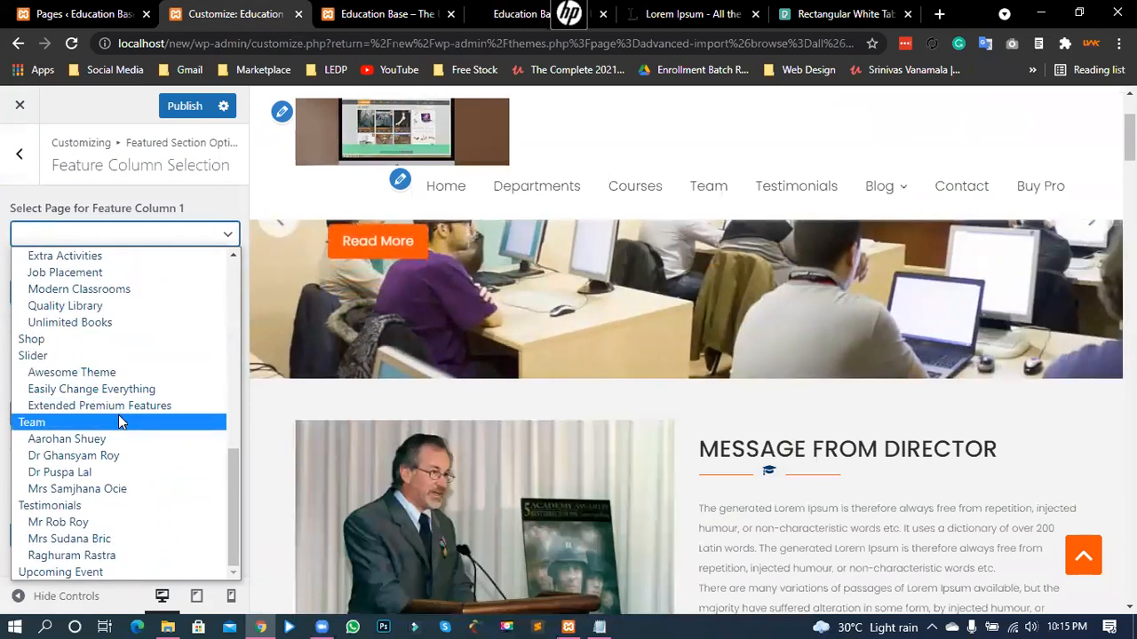
pyautogui.scroll(3, 120, 417)
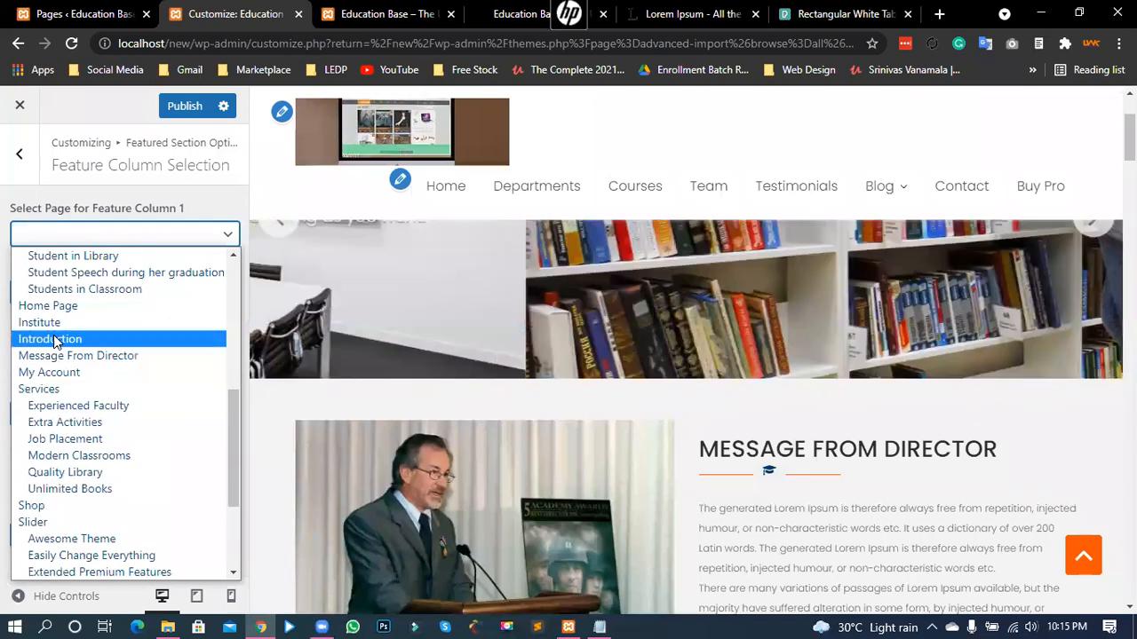
pyautogui.click(51, 341)
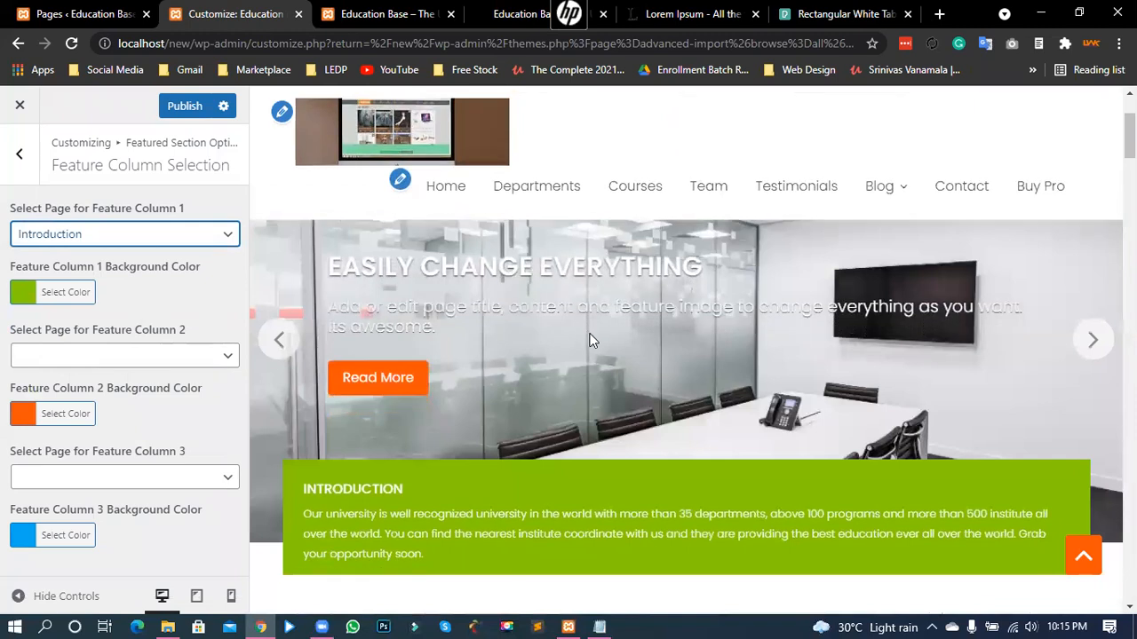
pyautogui.scroll(-3, 590, 333)
pyautogui.scroll(1, 479, 424)
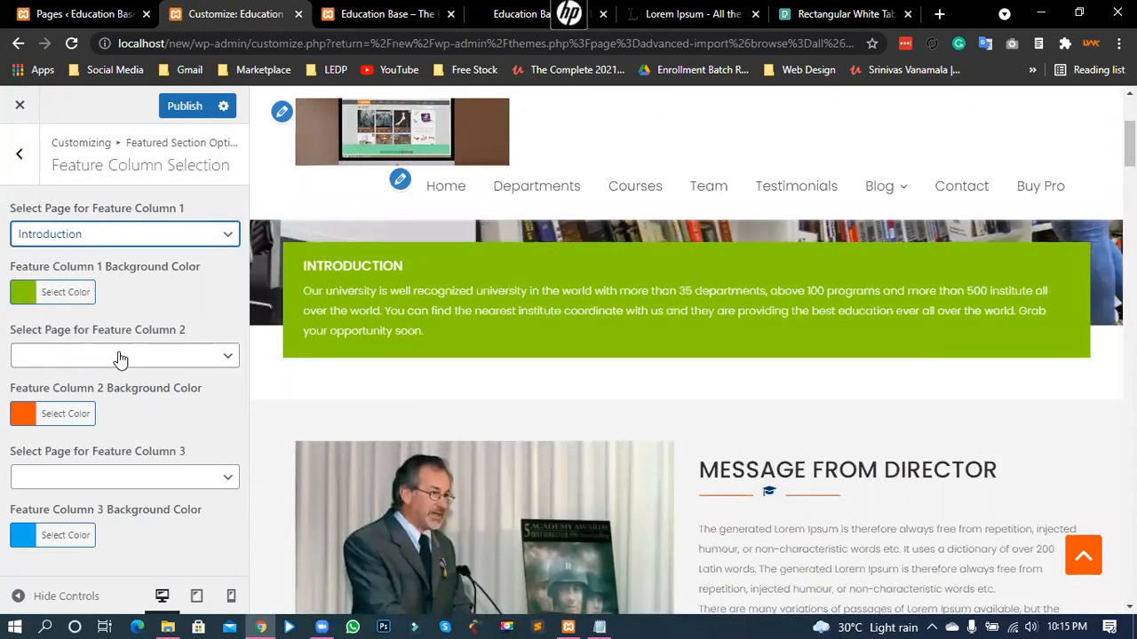
# - After checking the demo, assign the Departments page to Feature Column 2
pyautogui.click(495, 7)
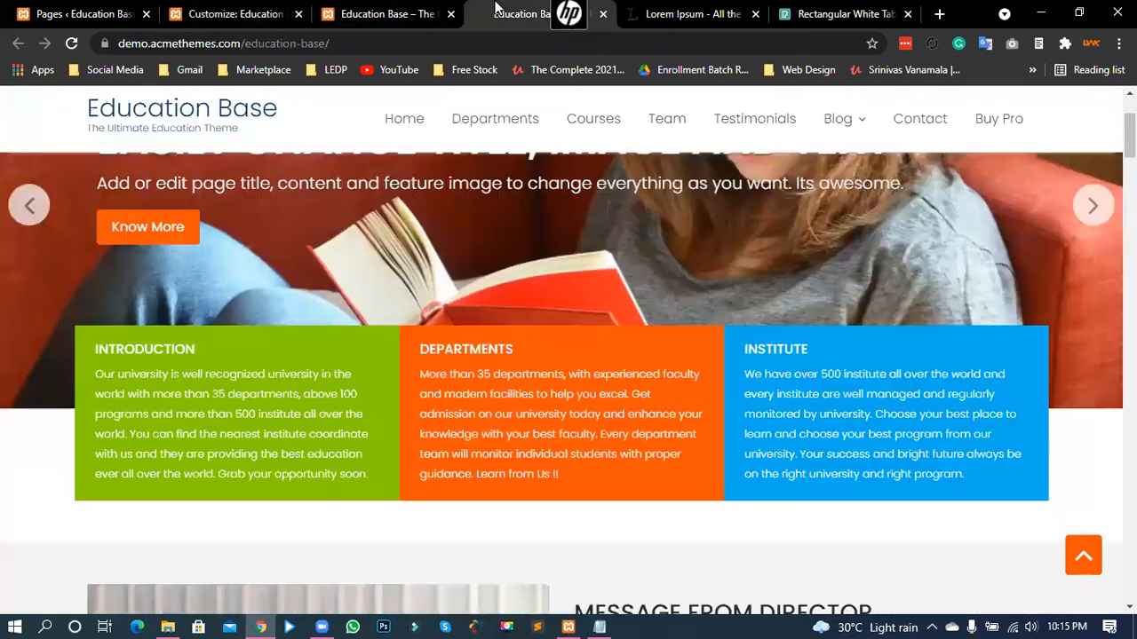
pyautogui.click(200, 12)
pyautogui.click(65, 360)
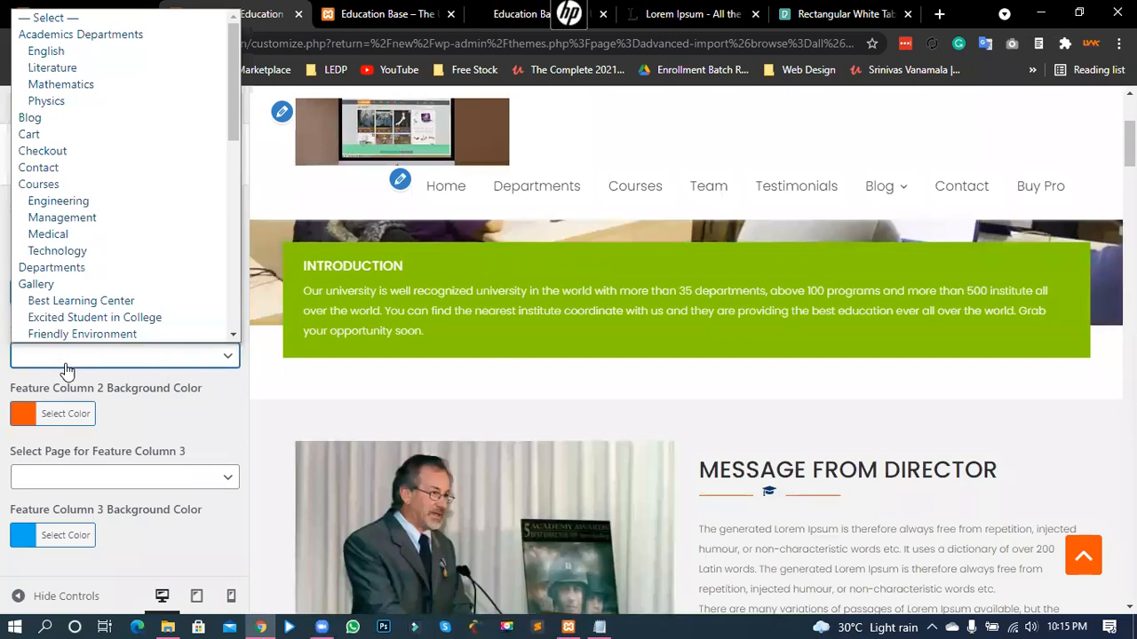
pyautogui.click(51, 267)
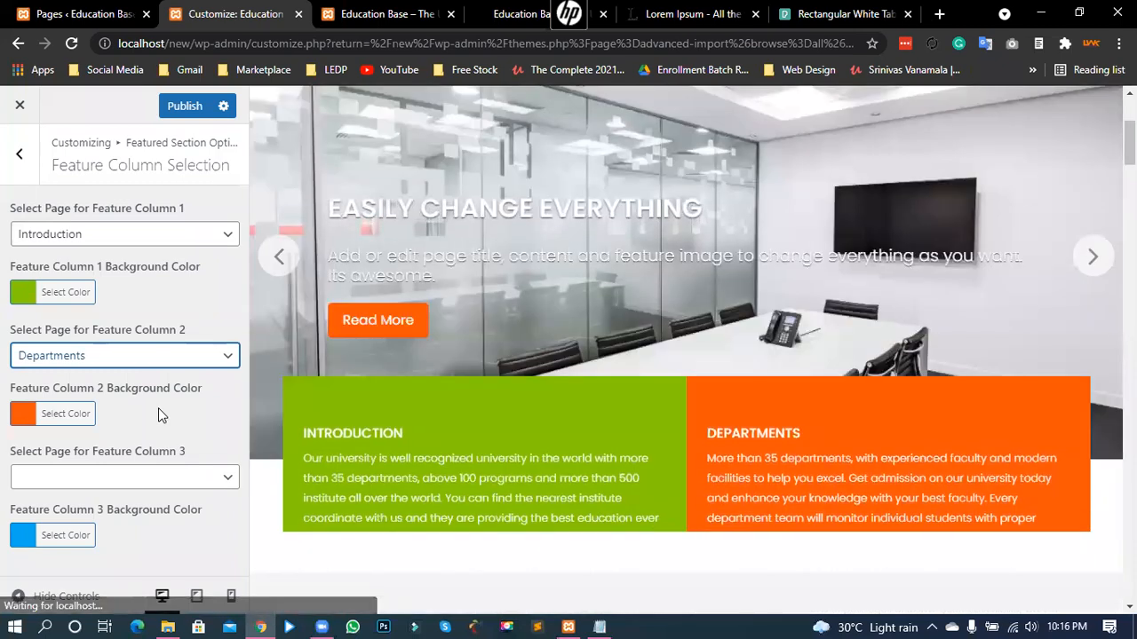
pyautogui.click(501, 9)
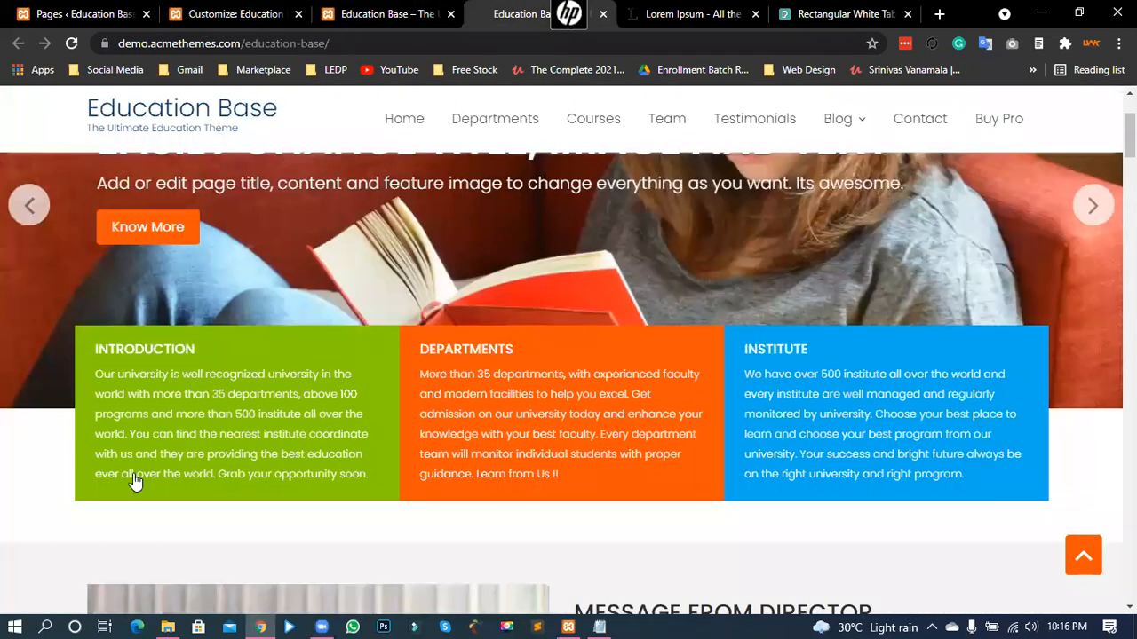
pyautogui.click(235, 14)
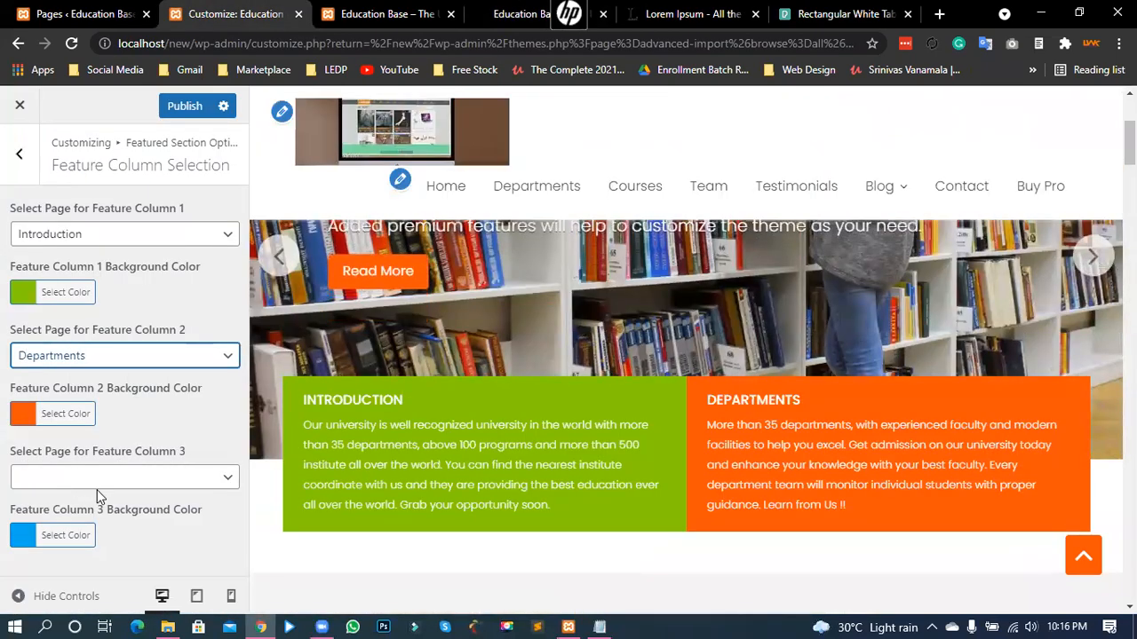
# - Assign the Institute page to Feature Column 3 and publish the Customizer changes
pyautogui.click(95, 481)
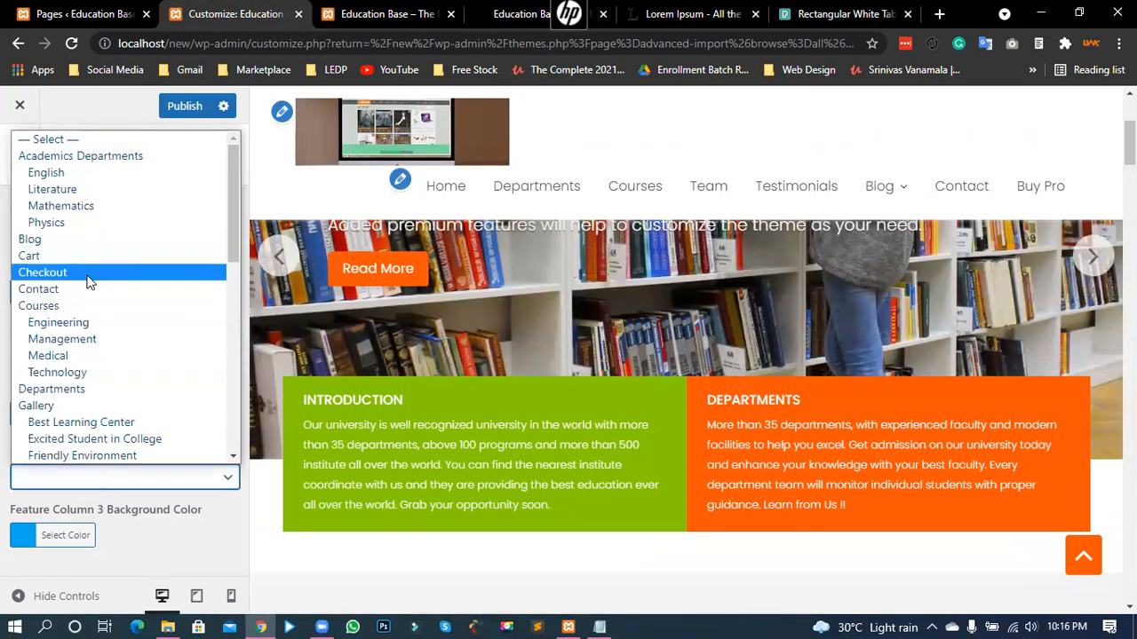
pyautogui.scroll(-5, 85, 284)
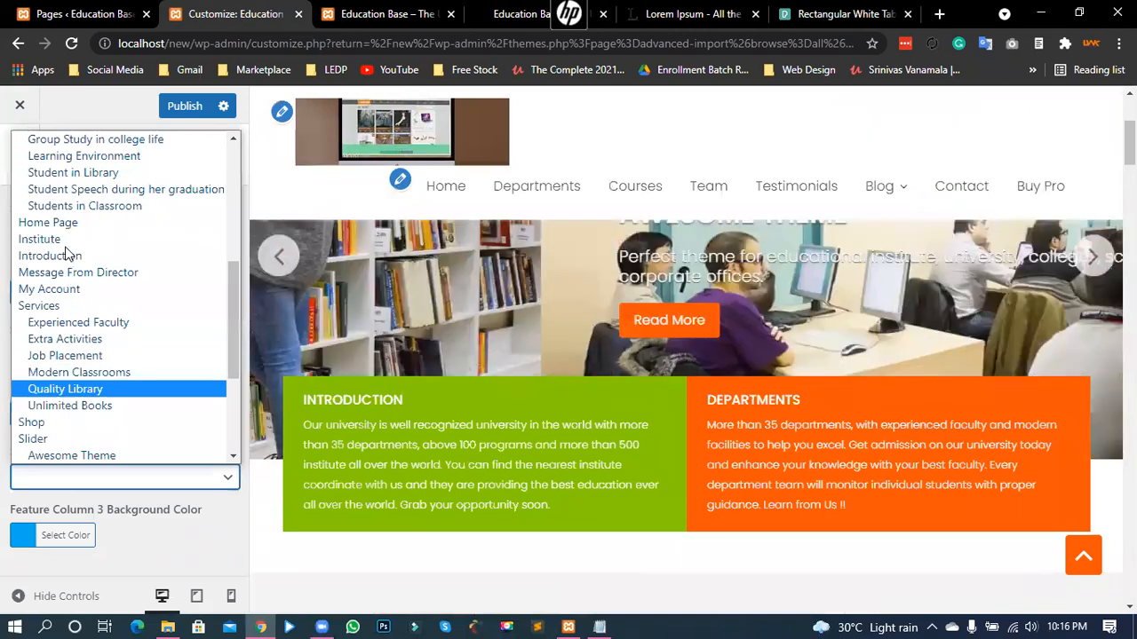
pyautogui.click(39, 239)
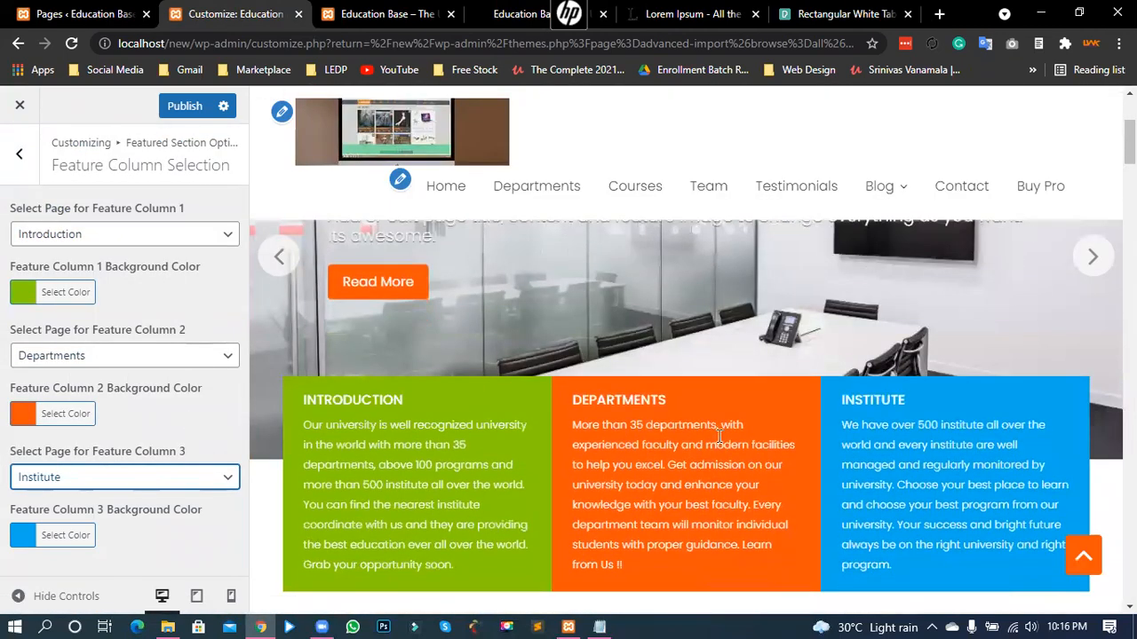
pyautogui.scroll(-3, 444, 423)
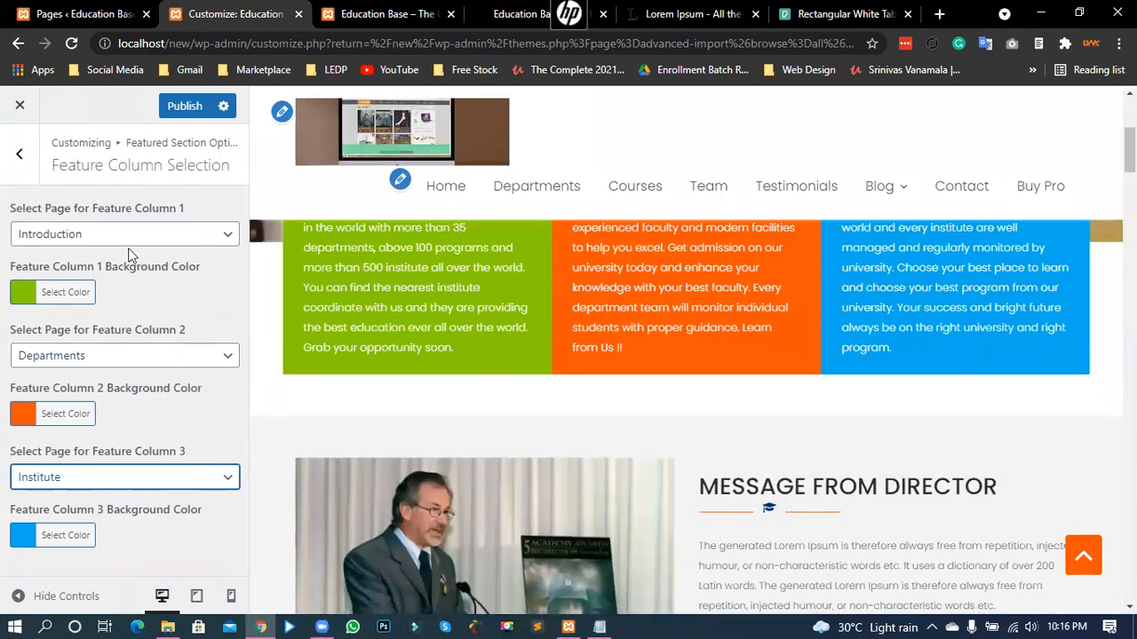
pyautogui.click(84, 13)
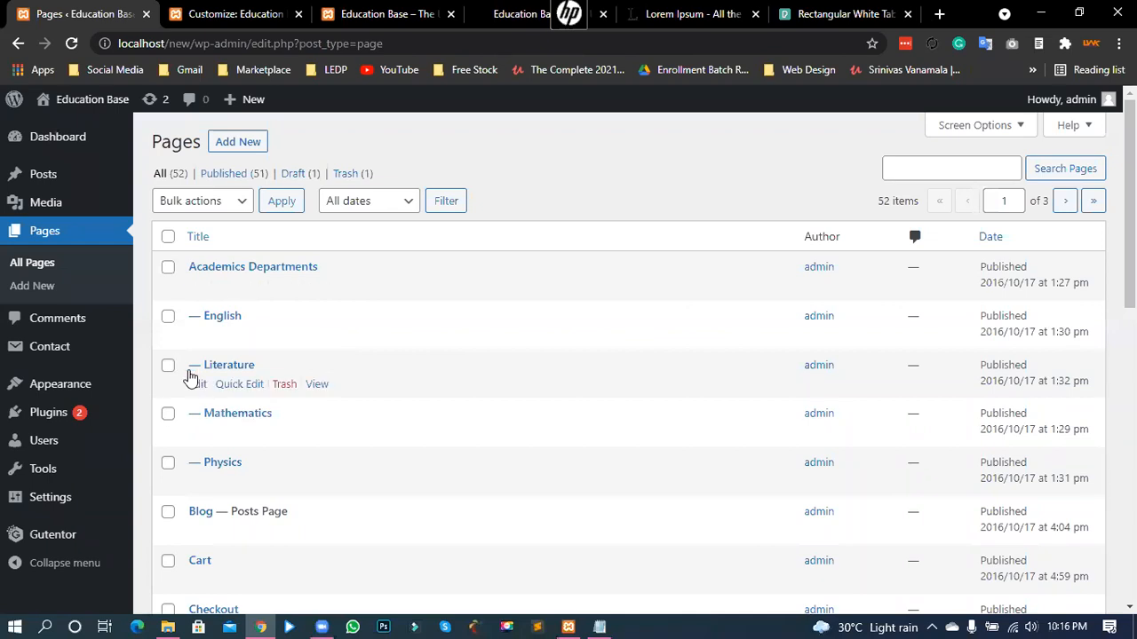
pyautogui.click(222, 13)
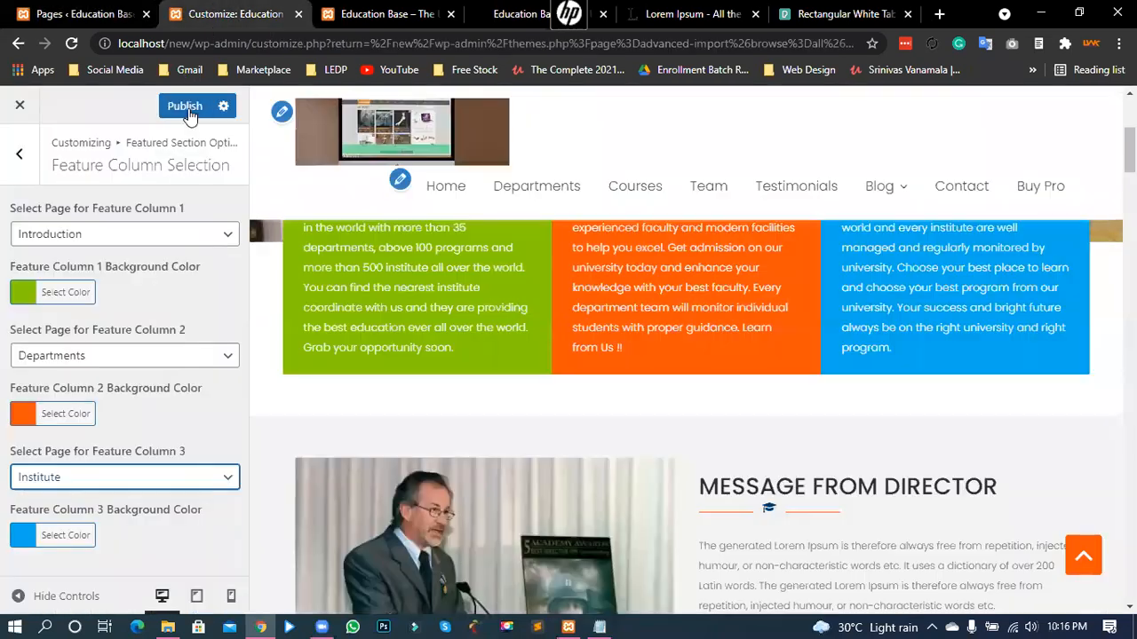
pyautogui.click(189, 109)
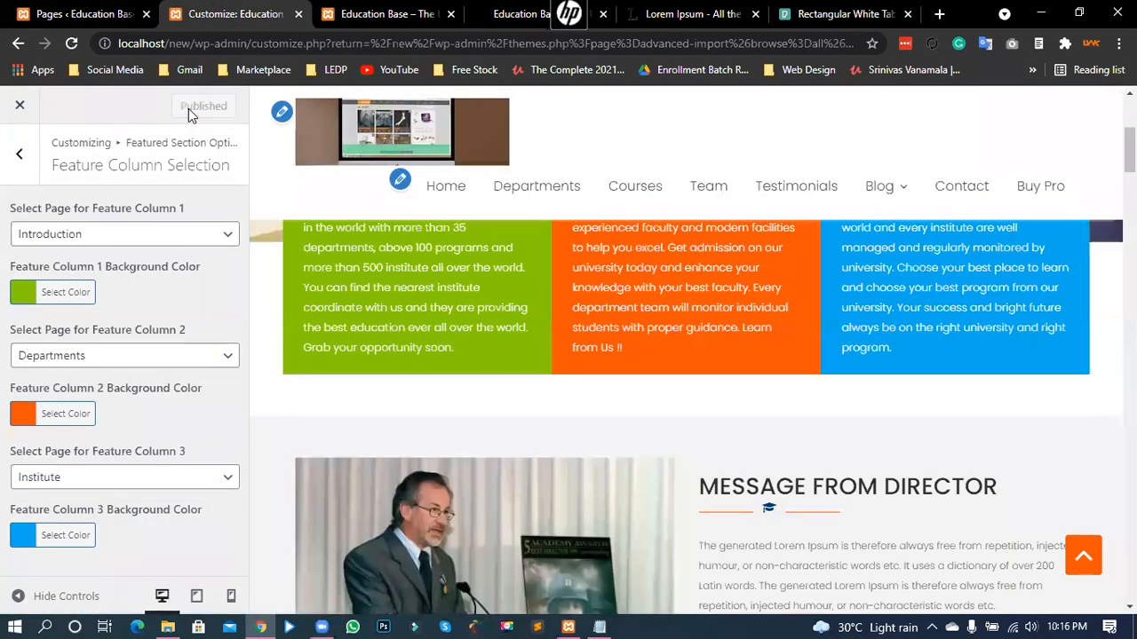
# - Search the Pages list for 'in' and open the Introduction page in the block editor
pyautogui.click(84, 13)
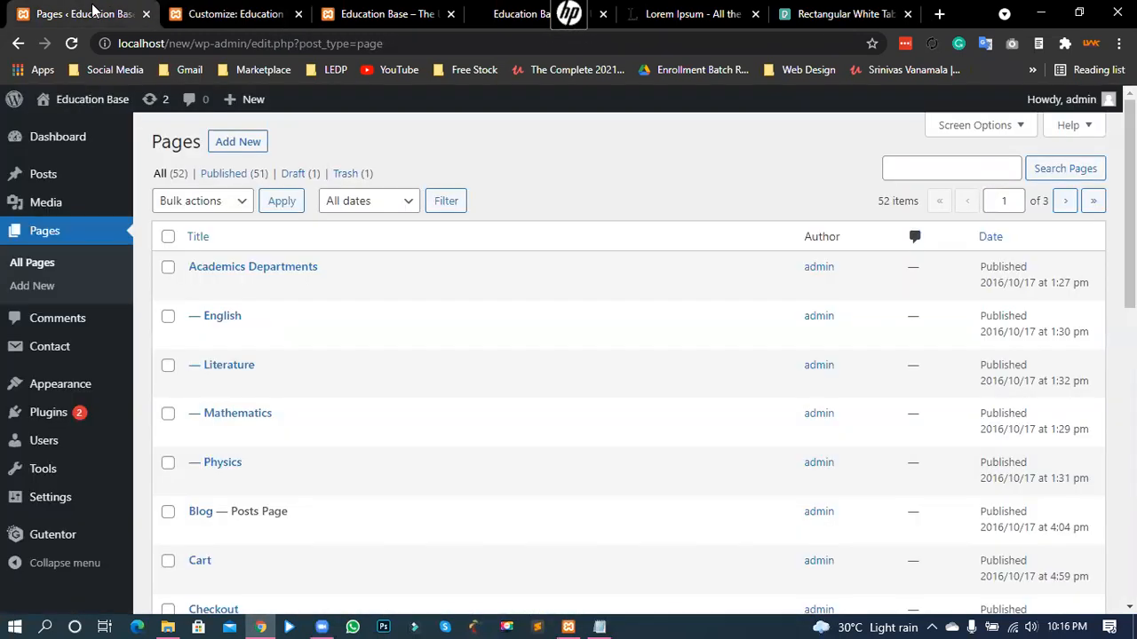
pyautogui.click(227, 13)
pyautogui.scroll(1, 361, 369)
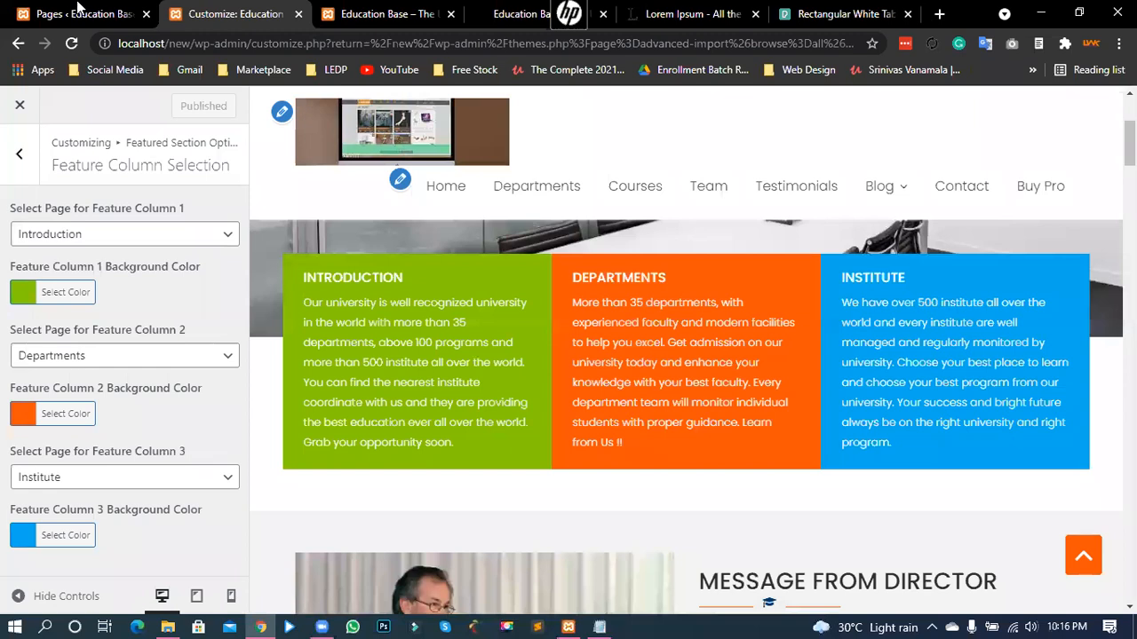
pyautogui.click(78, 10)
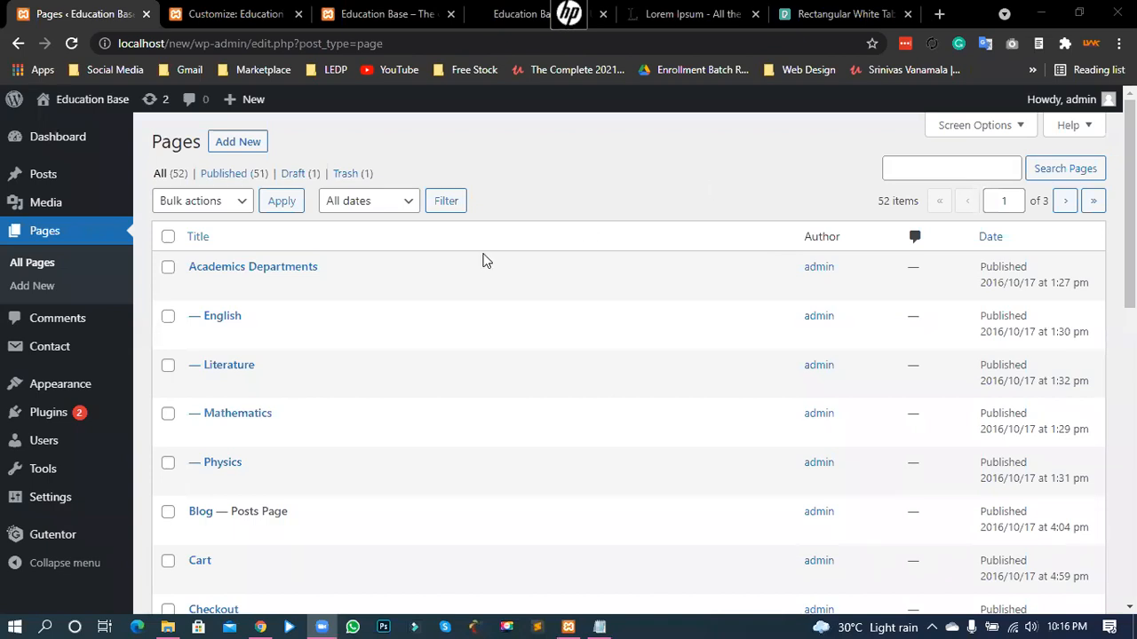
pyautogui.scroll(-1, 285, 404)
pyautogui.scroll(-1, 237, 381)
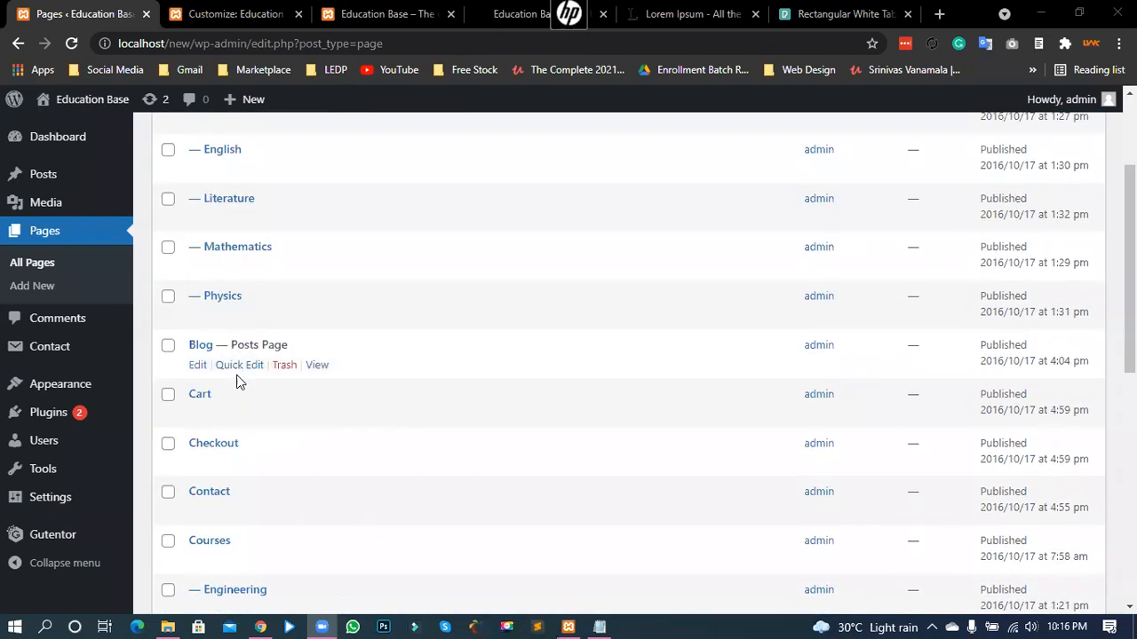
pyautogui.scroll(2, 287, 459)
pyautogui.click(940, 168)
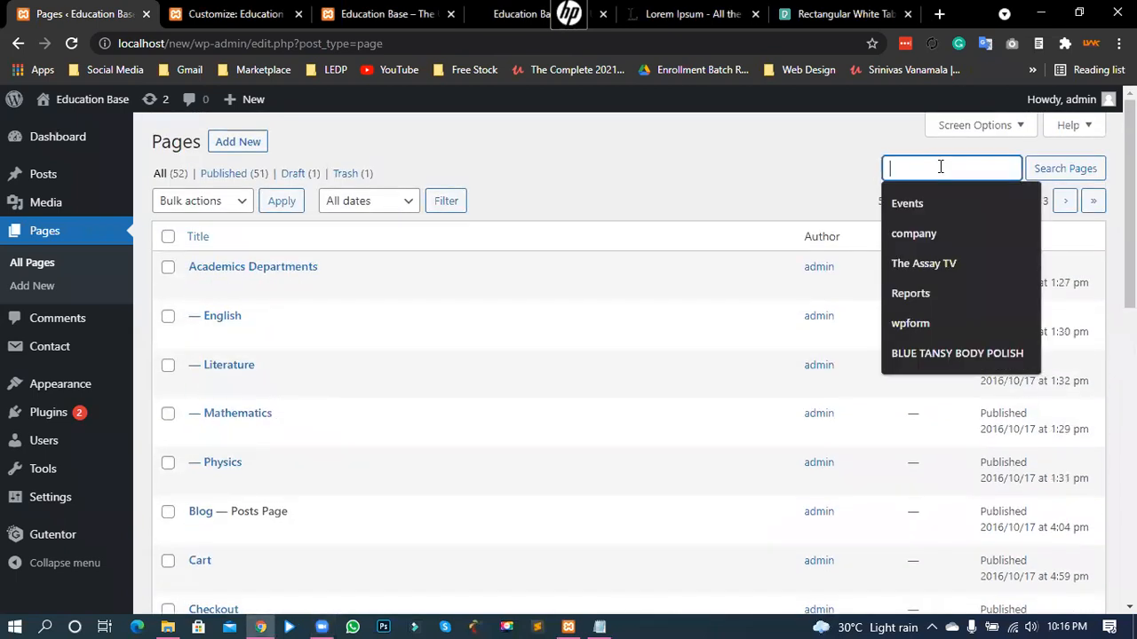
pyautogui.write('introduction')
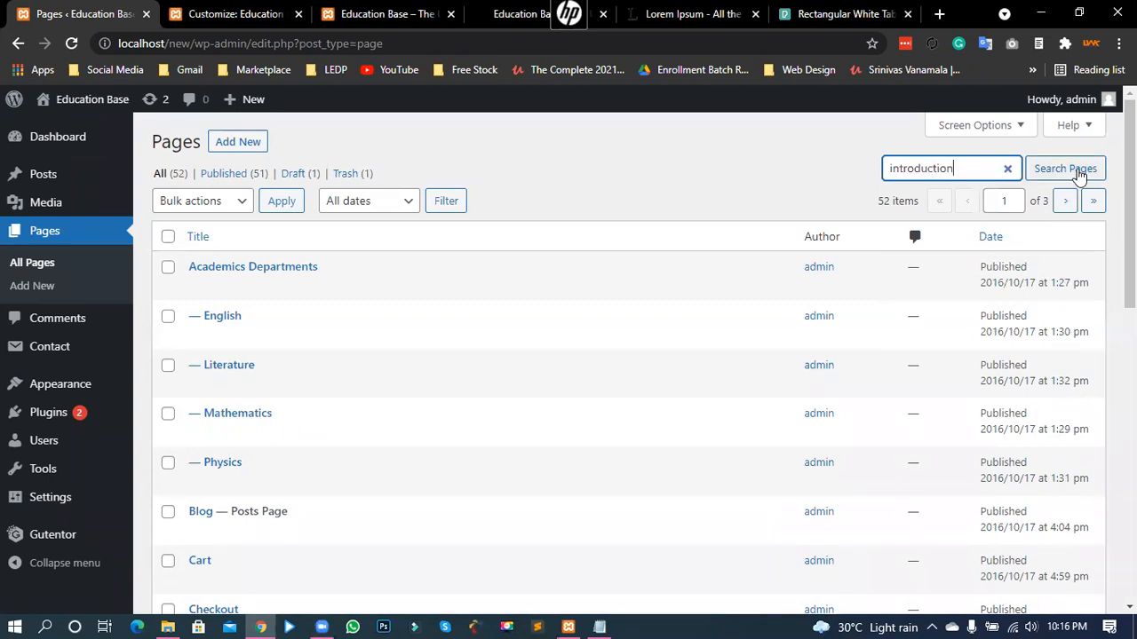
pyautogui.click(1078, 171)
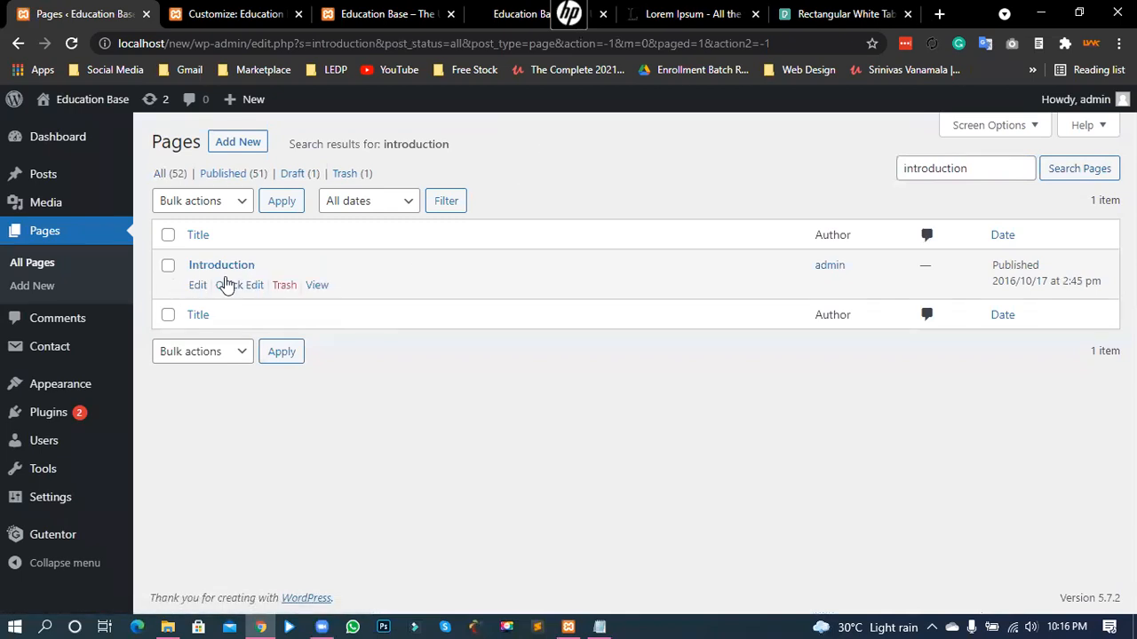
pyautogui.click(222, 268)
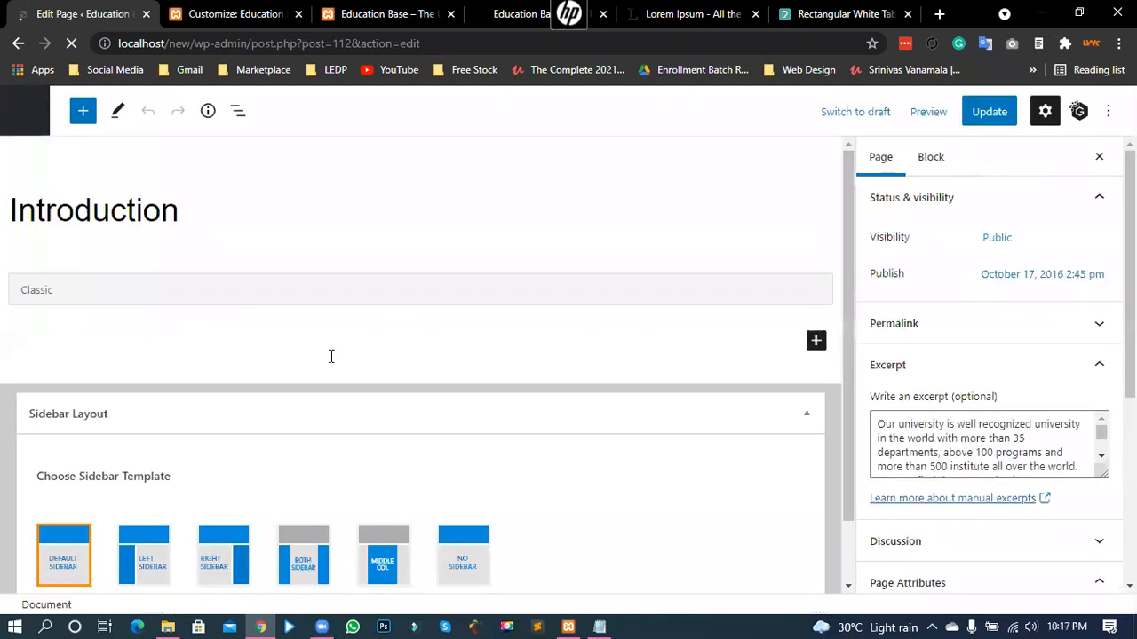
# - Replace the page title 'Introduction' with 'Welcome' and update the page
pyautogui.click(381, 14)
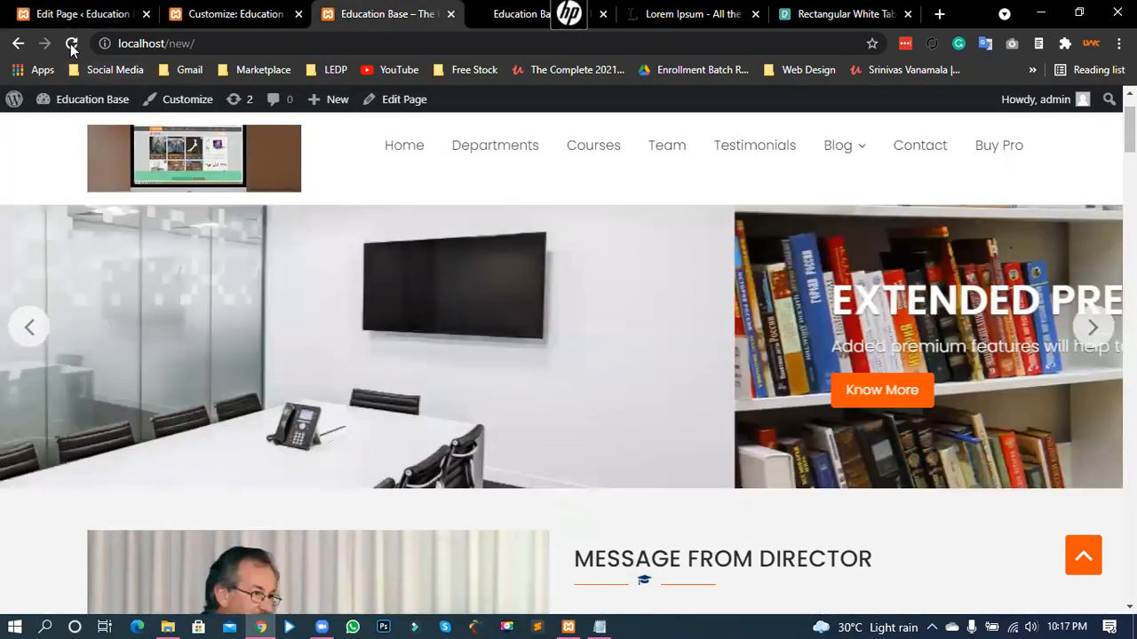
pyautogui.click(71, 43)
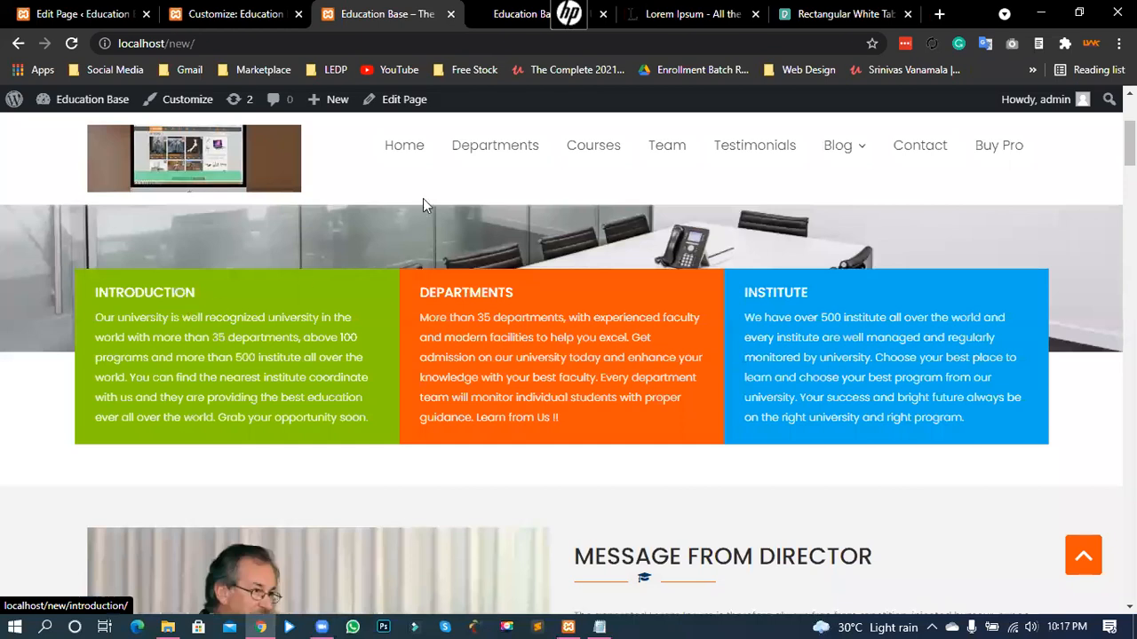
pyautogui.click(234, 11)
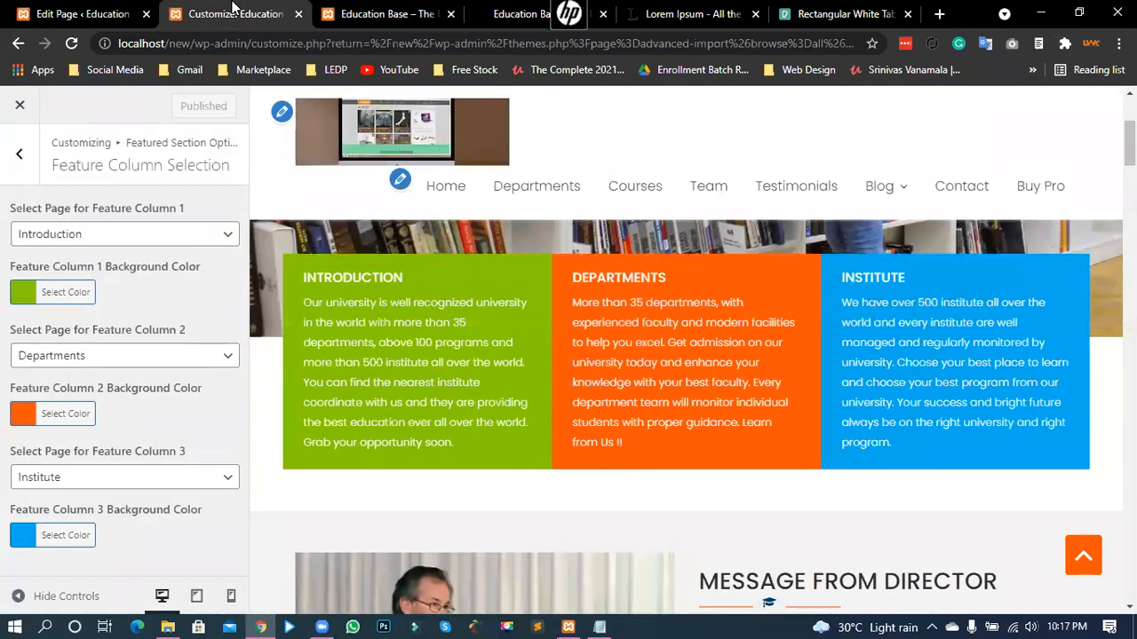
pyautogui.click(115, 10)
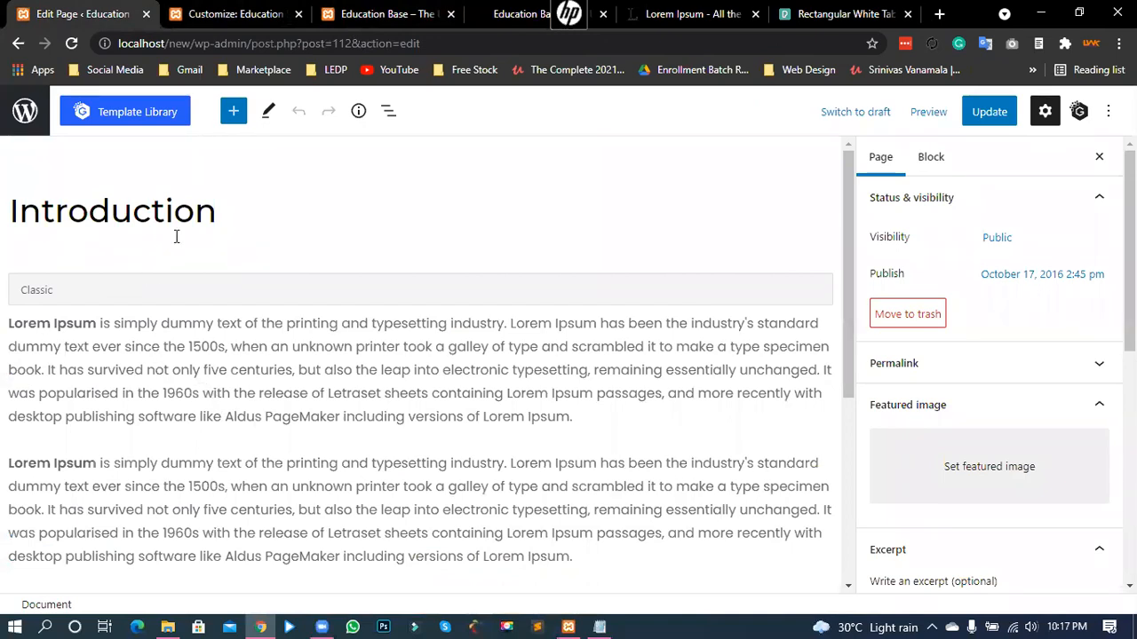
pyautogui.moveTo(221, 211); pyautogui.dragTo(8, 211)
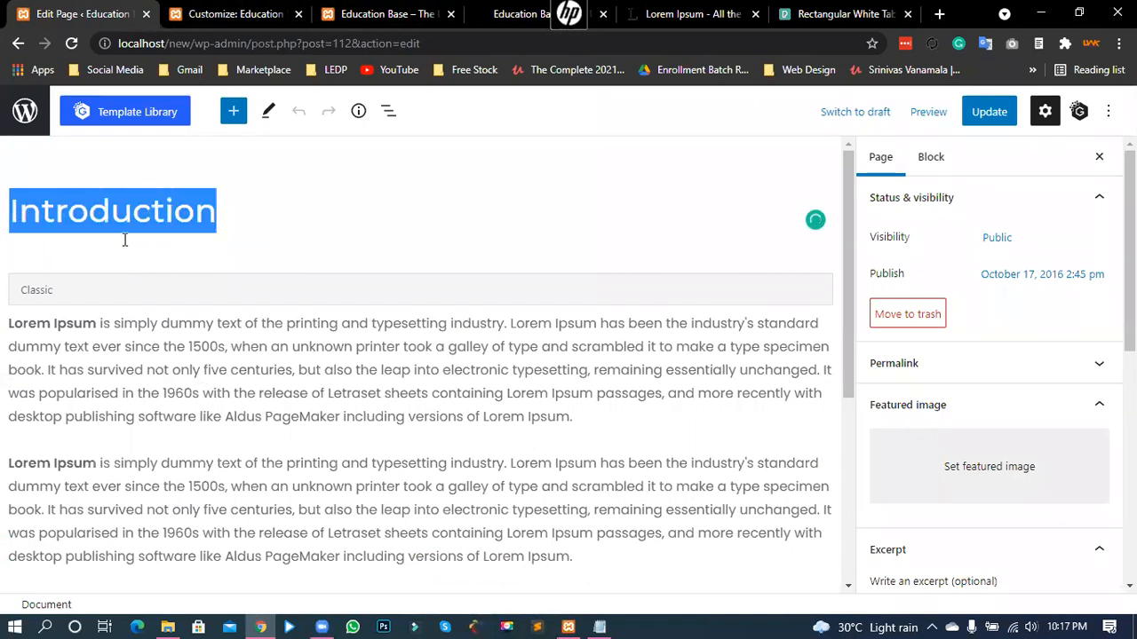
pyautogui.write('Welcome')
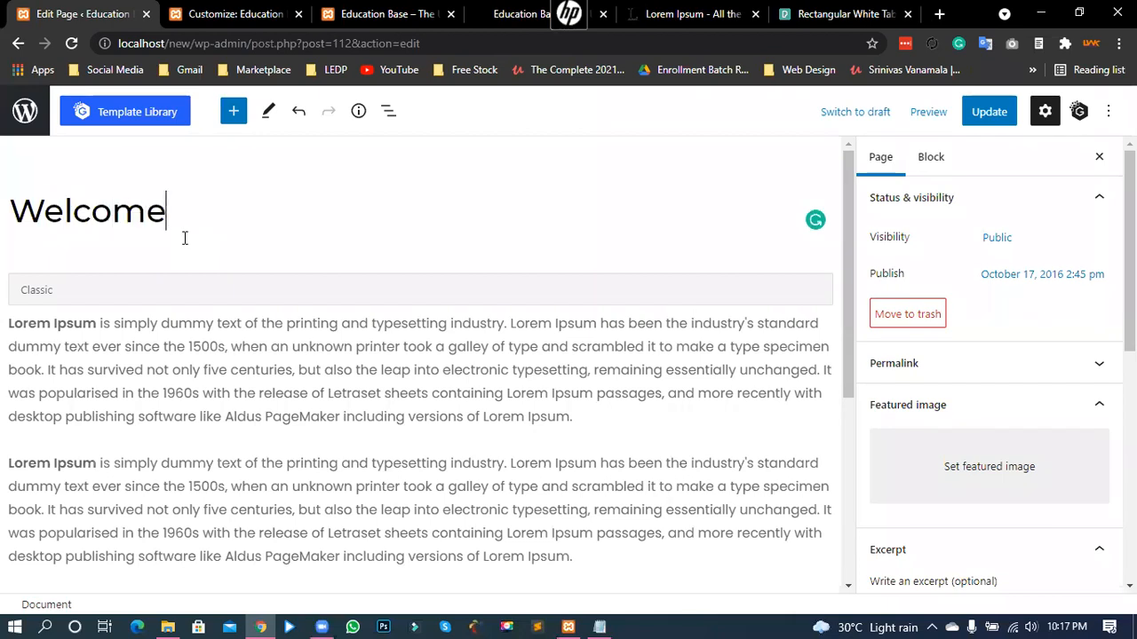
pyautogui.click(996, 117)
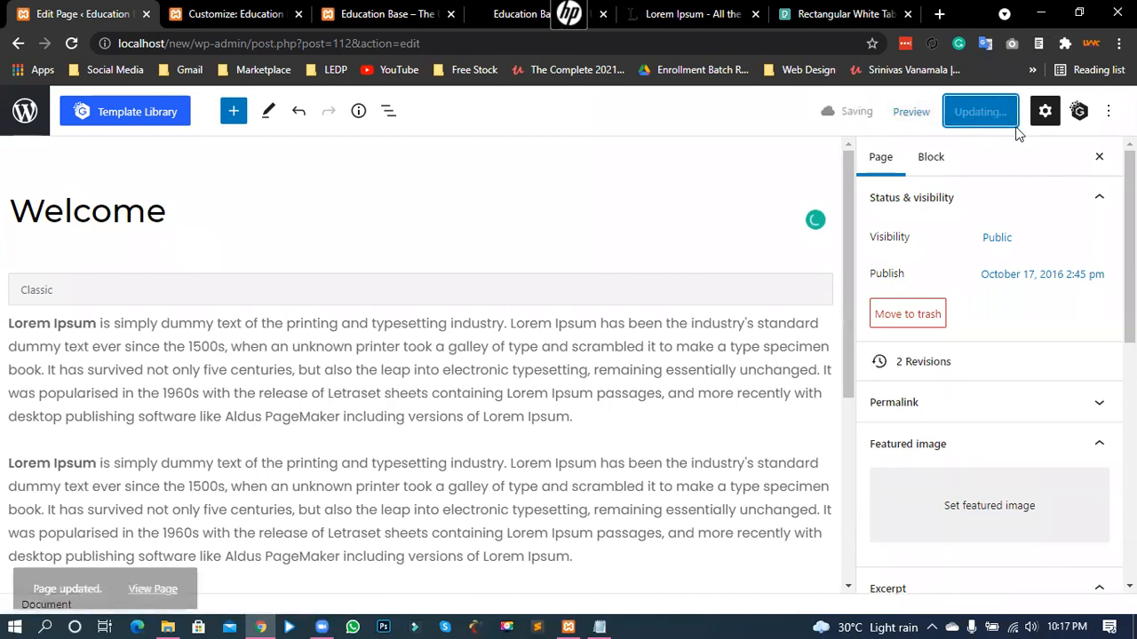
# - Reload the front page to see the WELCOME column heading, then return to Feature Column Selection
pyautogui.click(363, 13)
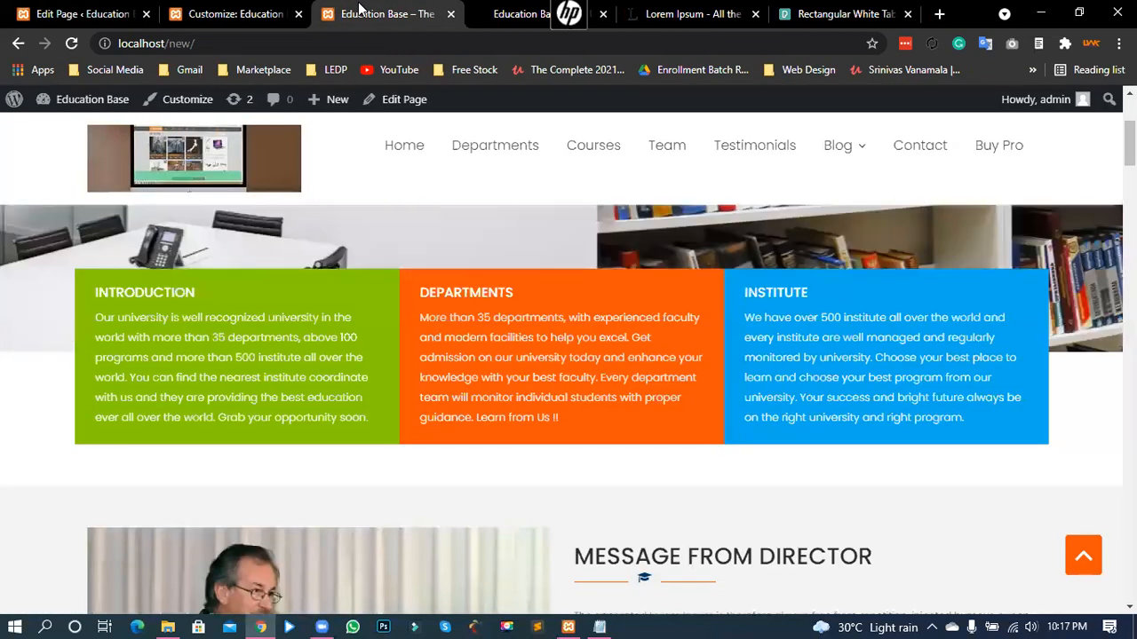
pyautogui.click(71, 42)
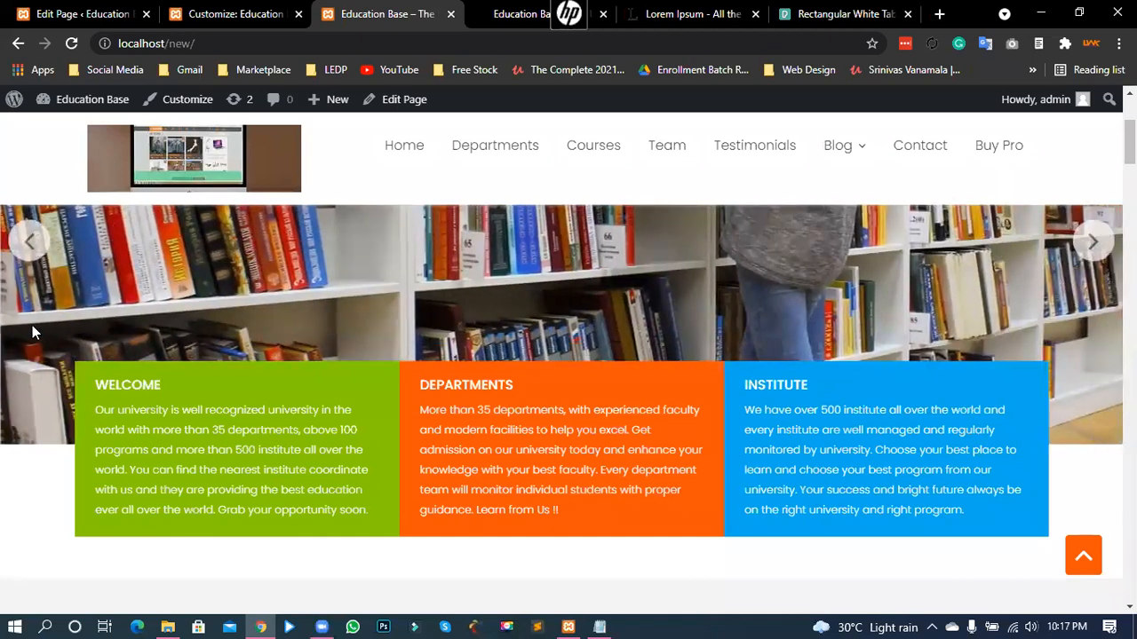
pyautogui.click(183, 11)
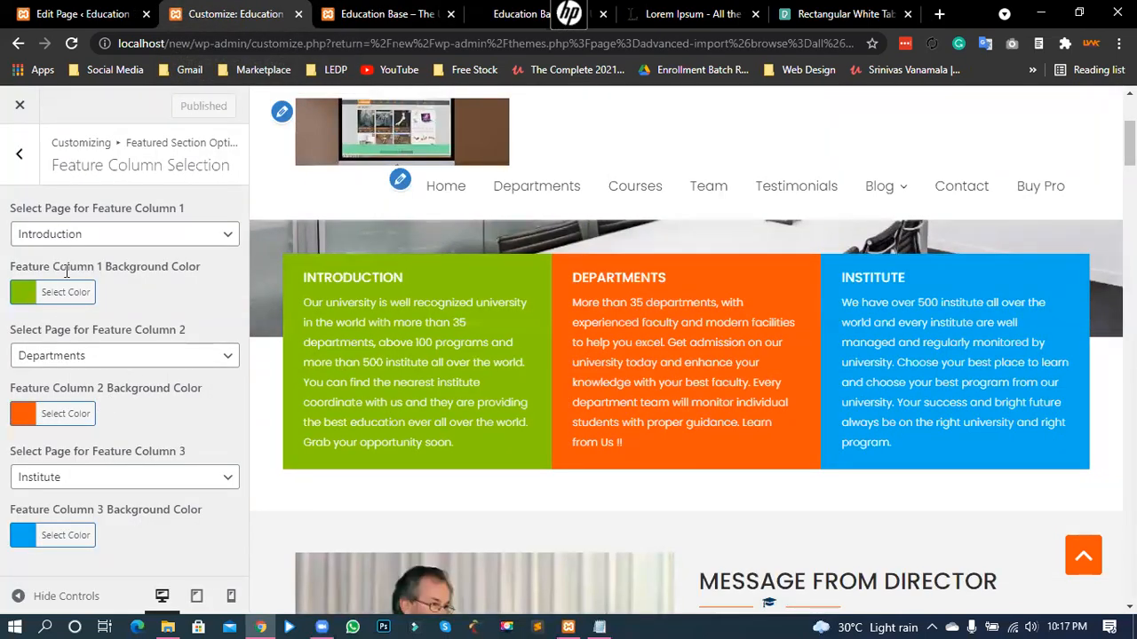
# - Set Feature Column 1's background colour to red (#f90000) and return to Featured Section Options
pyautogui.moveTo(10, 267); pyautogui.dragTo(117, 264)
pyautogui.click(139, 264)
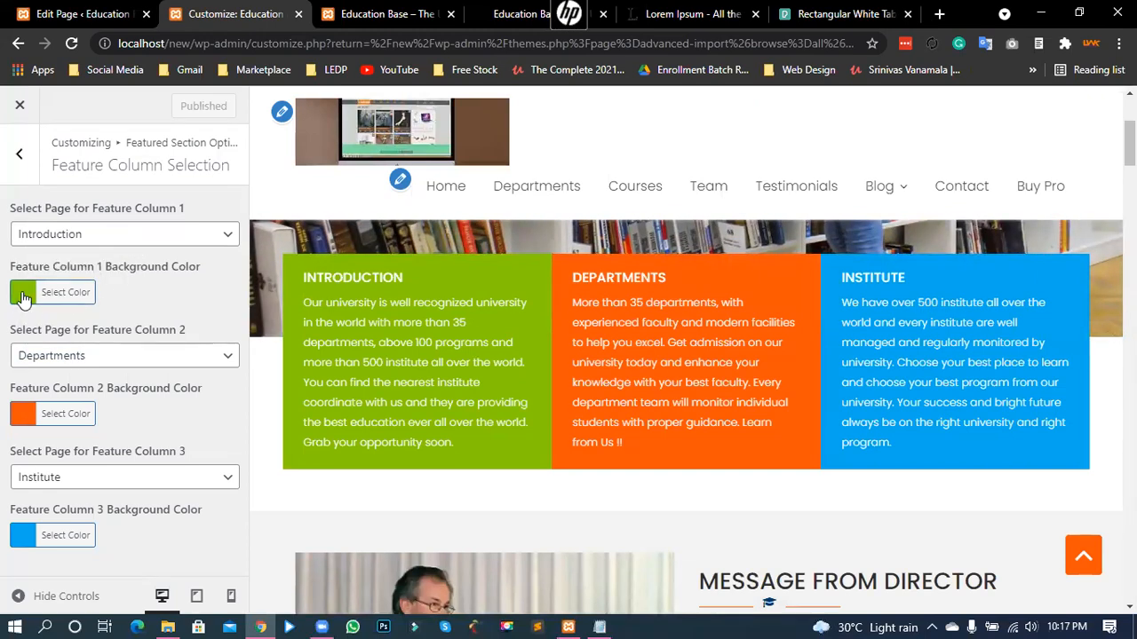
pyautogui.click(24, 300)
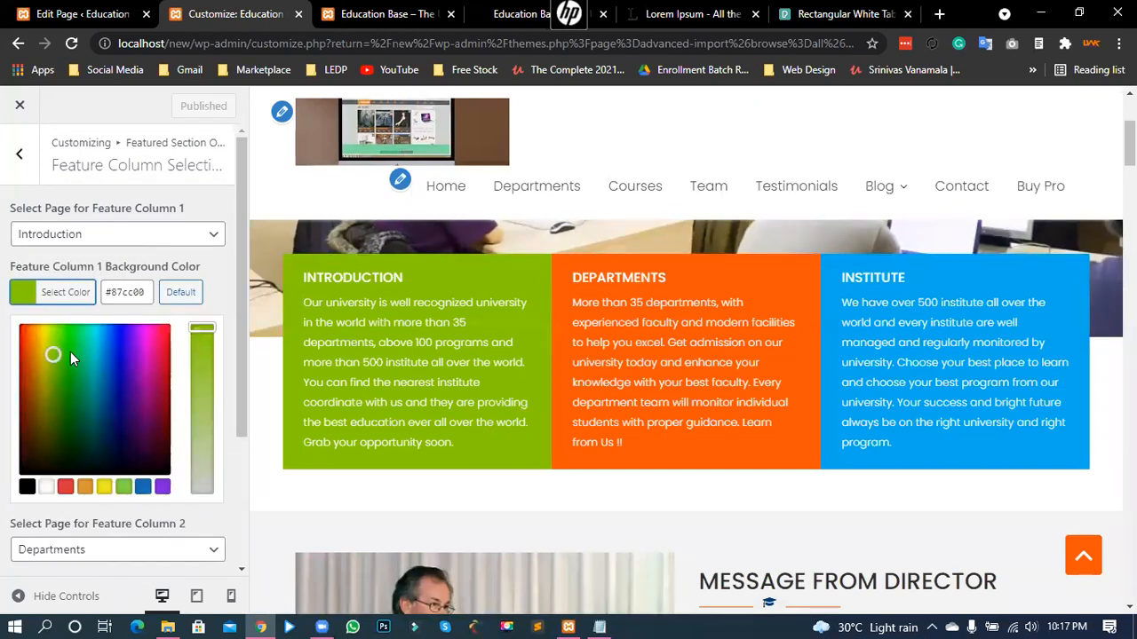
pyautogui.moveTo(70, 351); pyautogui.dragTo(20, 327)
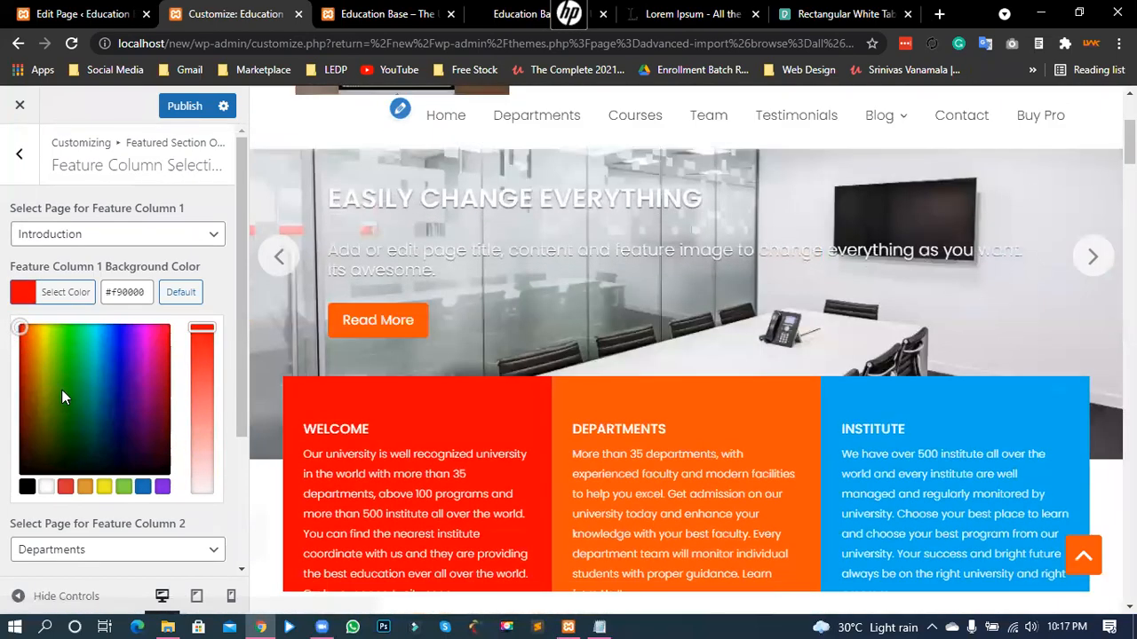
pyautogui.scroll(-3, 385, 350)
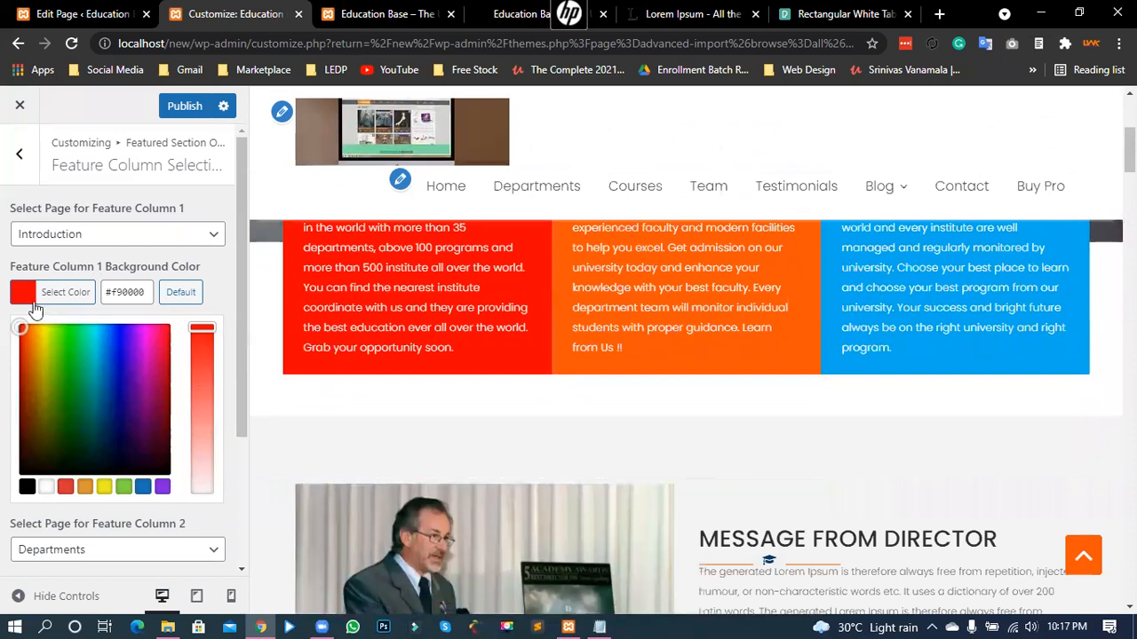
pyautogui.press('Escape')
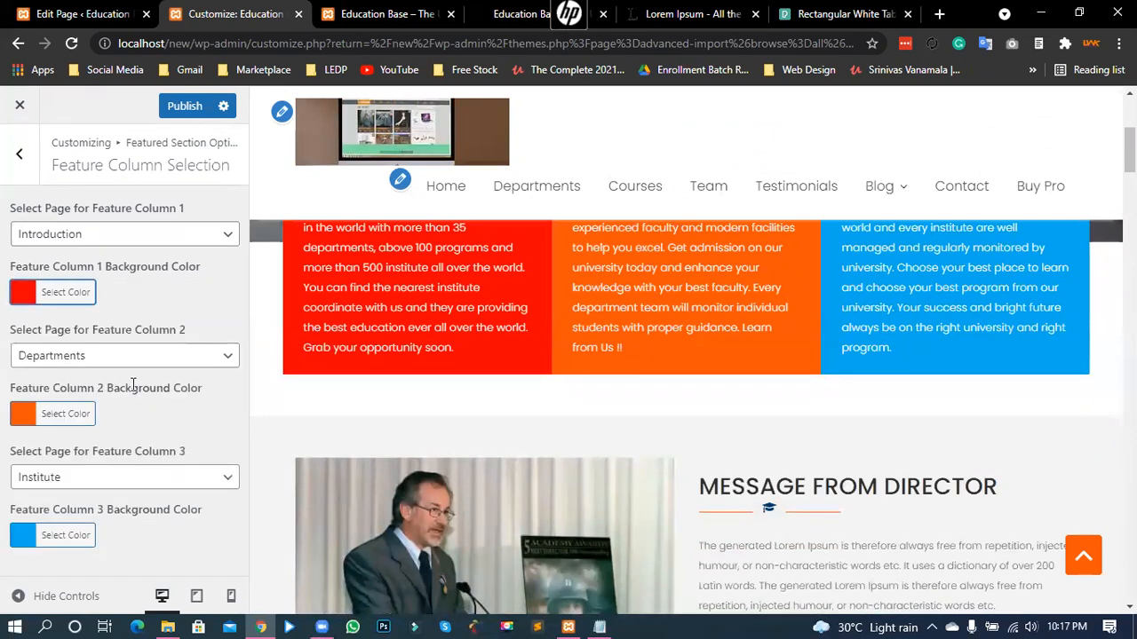
pyautogui.moveTo(104, 389); pyautogui.dragTo(131, 391)
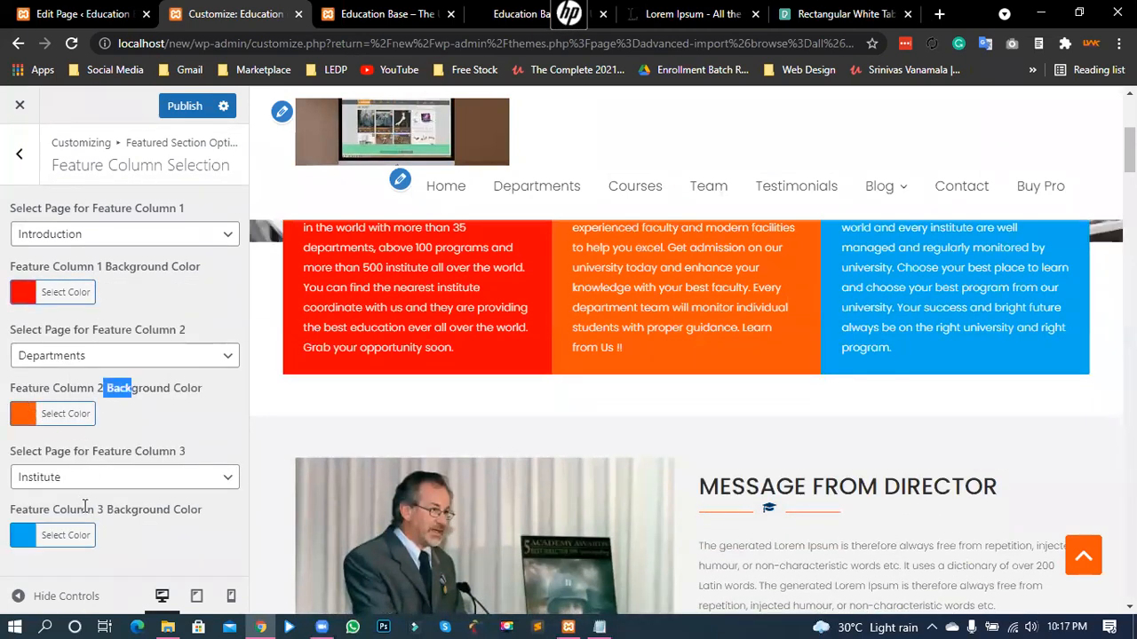
pyautogui.click(86, 506)
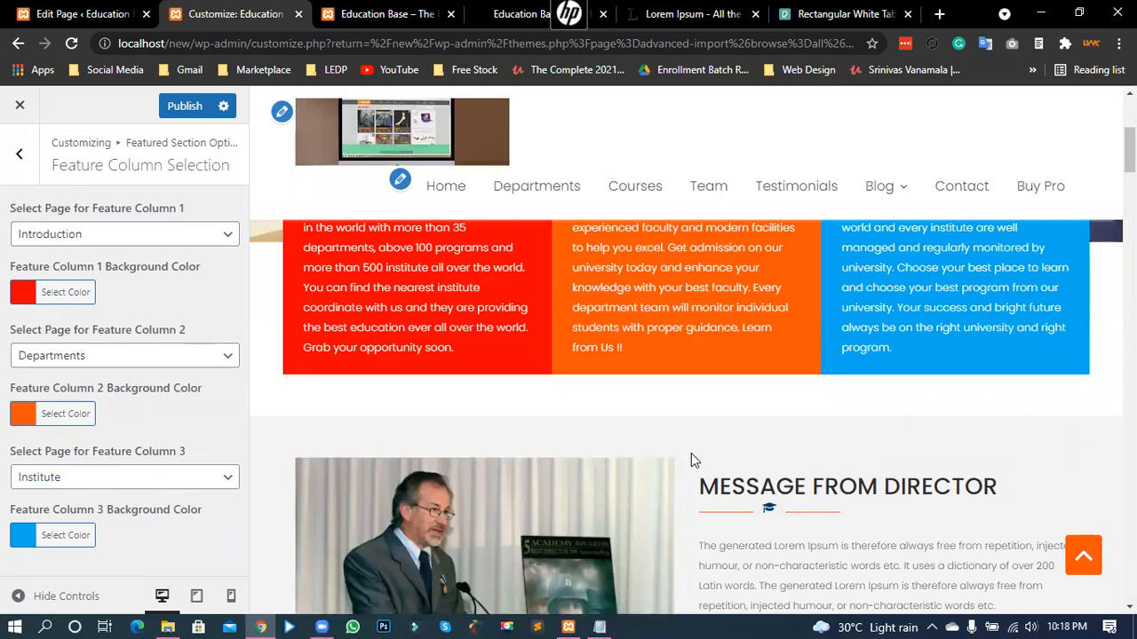
pyautogui.scroll(1, 693, 460)
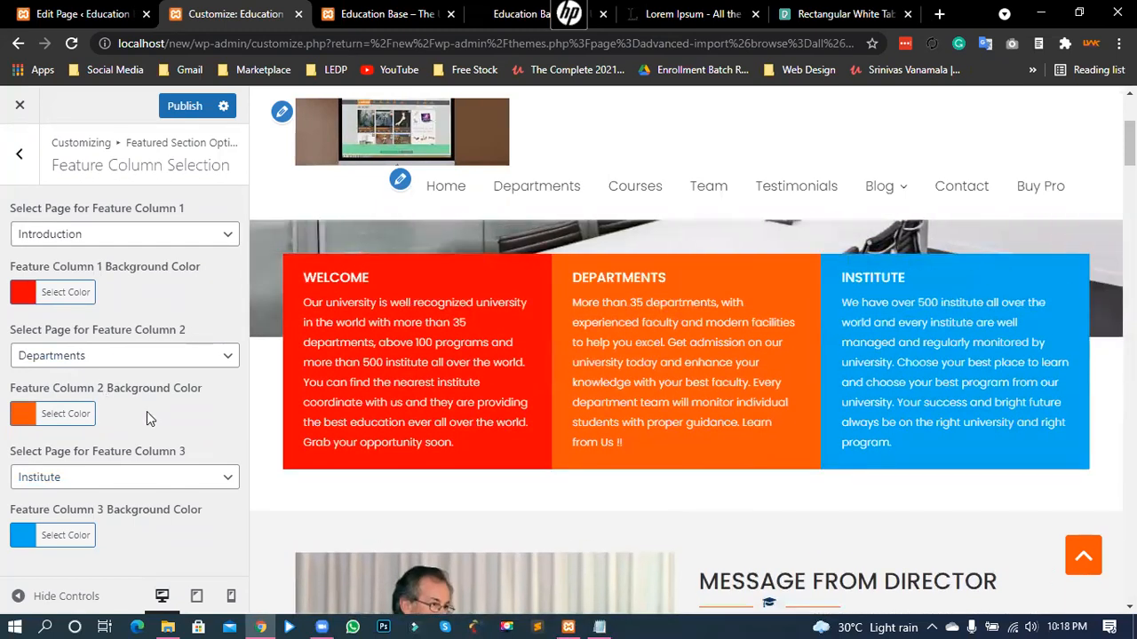
pyautogui.click(35, 168)
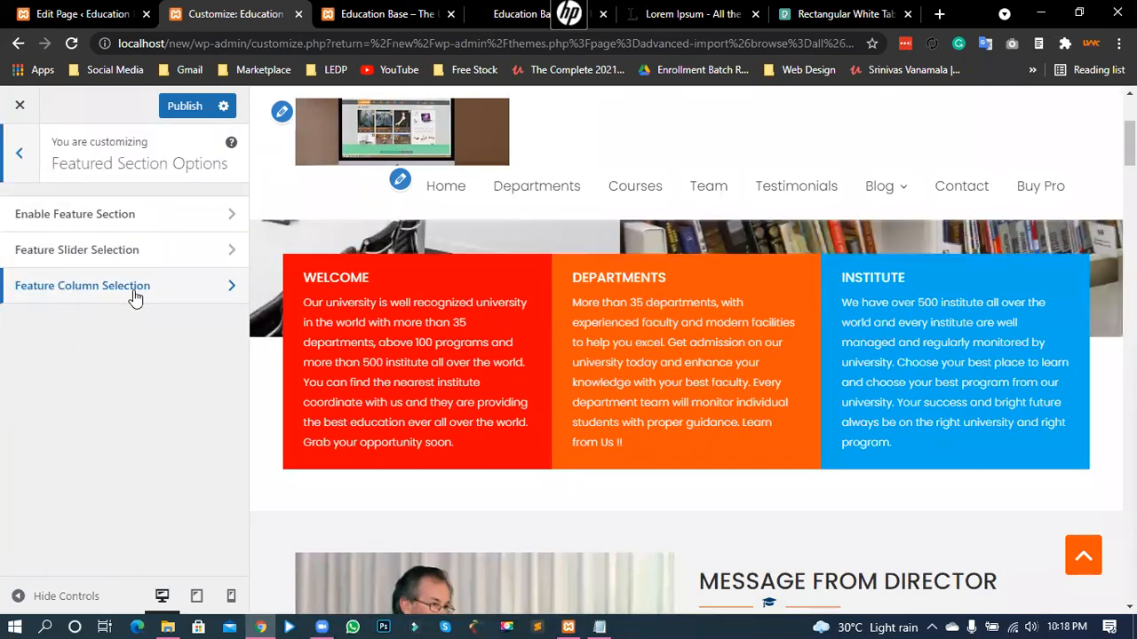
# - In Home Main Content Area, expand the AT Featured Page widget set to Message From Director
pyautogui.click(18, 152)
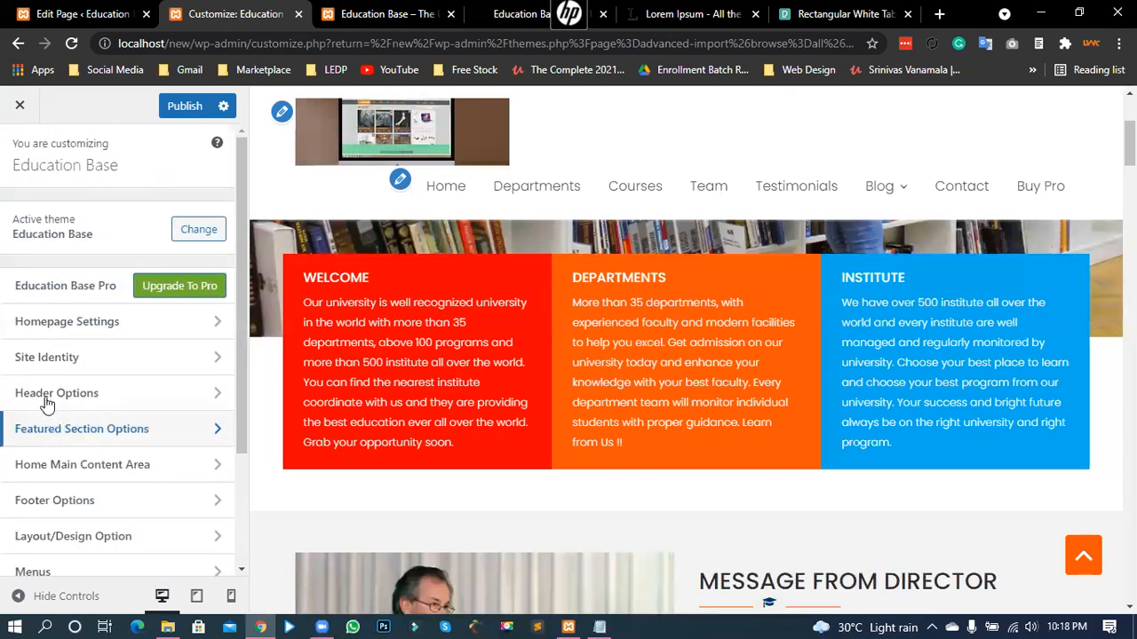
pyautogui.scroll(-1, 28, 388)
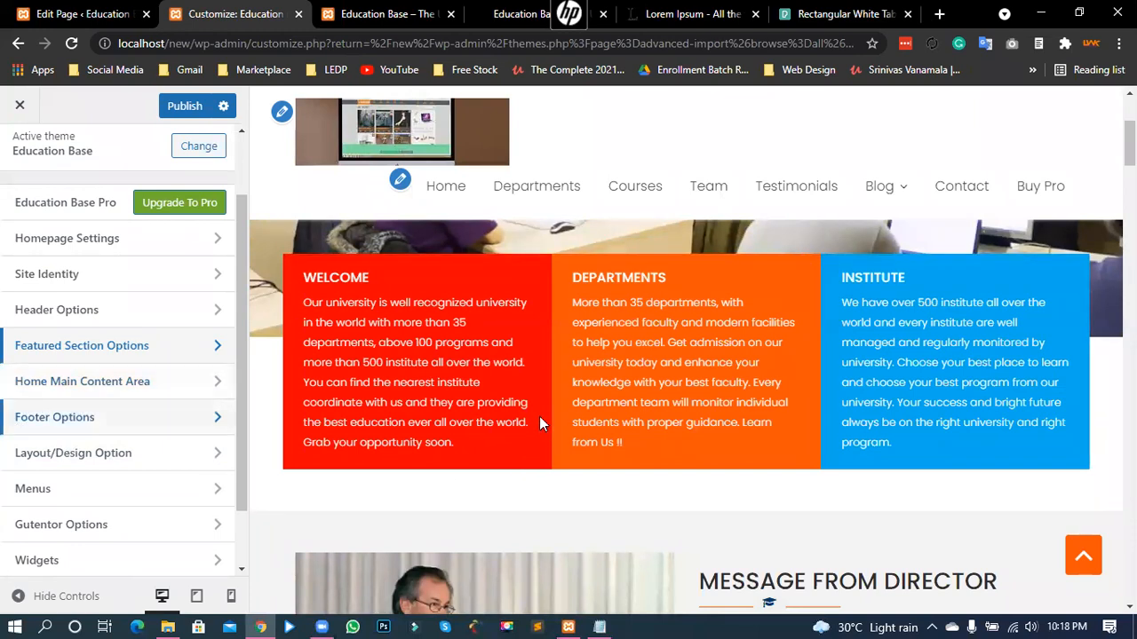
pyautogui.scroll(-1, 345, 398)
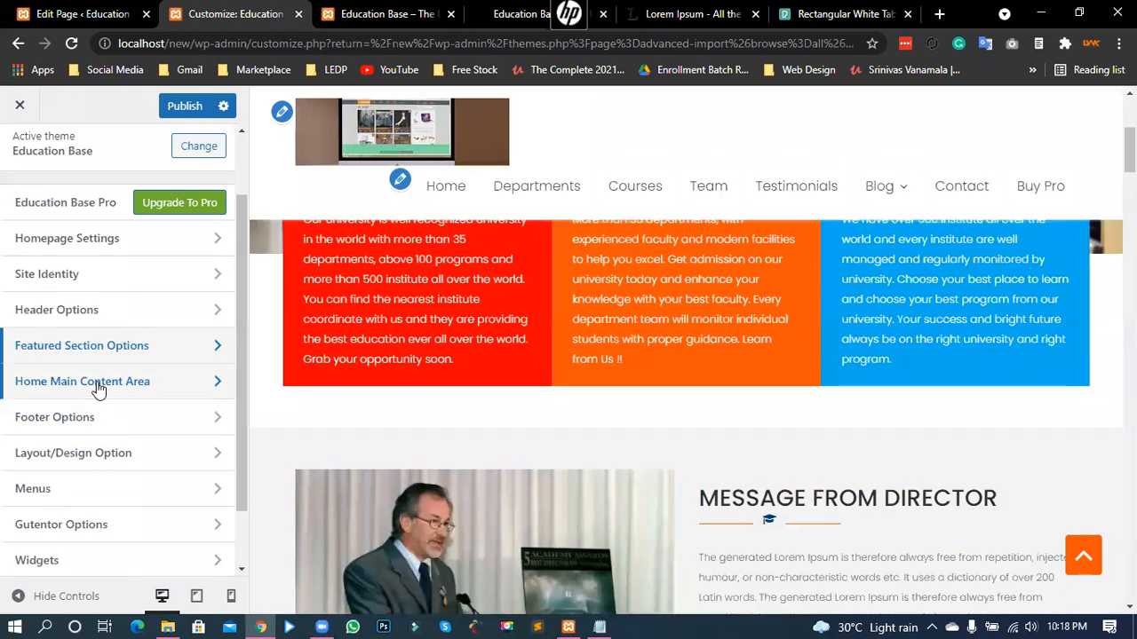
pyautogui.click(96, 382)
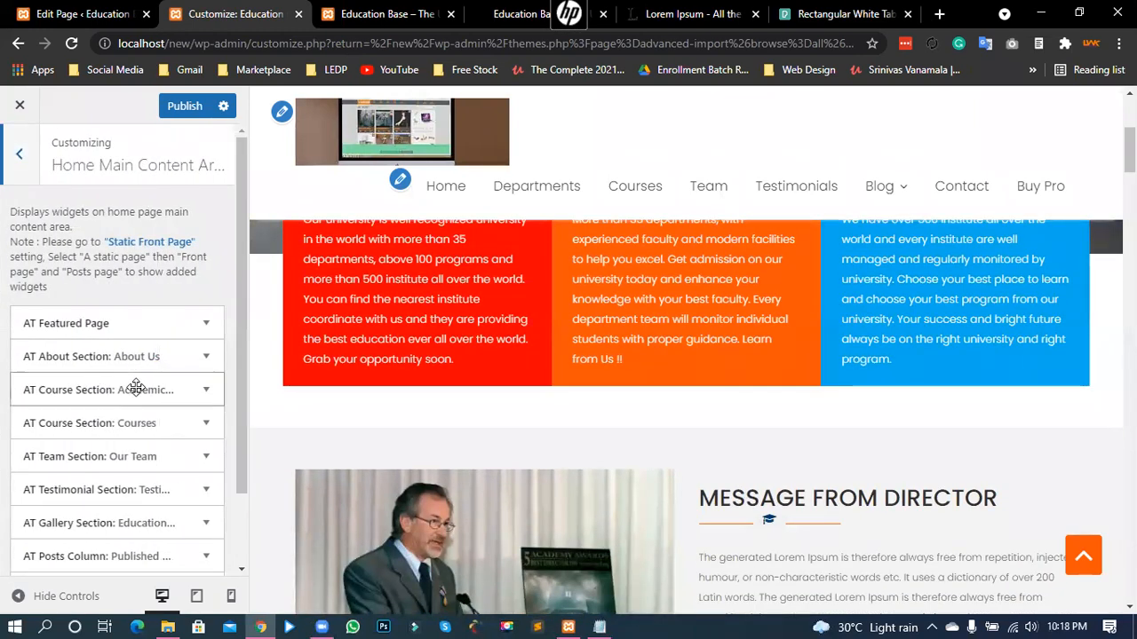
pyautogui.scroll(-1, 135, 390)
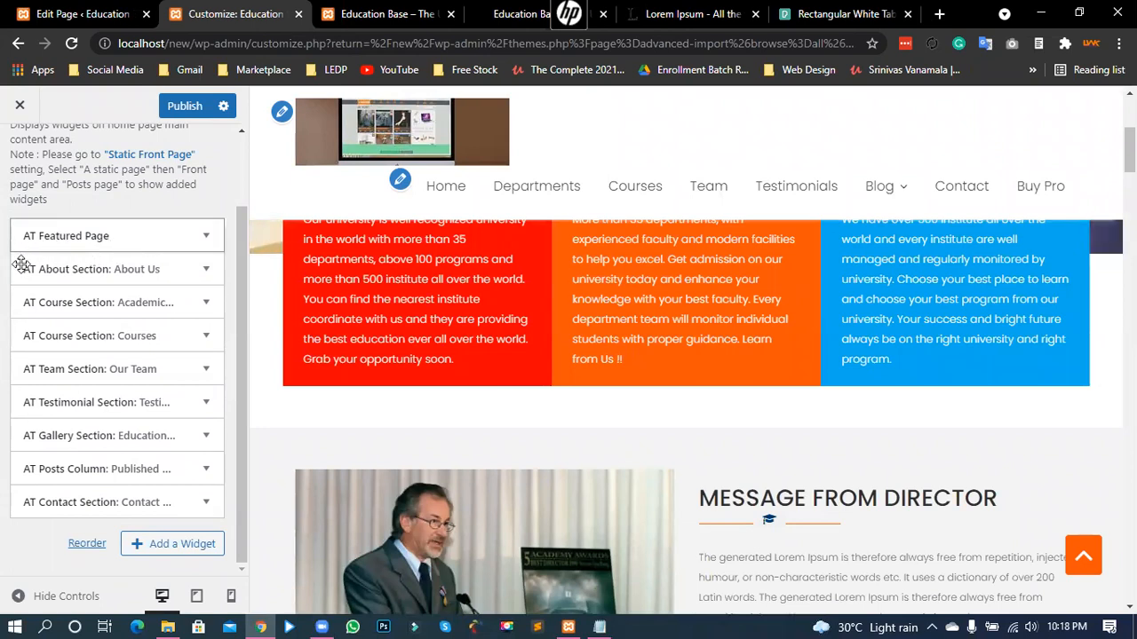
pyautogui.scroll(1, 1, 302)
pyautogui.scroll(1, 2, 302)
pyautogui.moveTo(51, 214); pyautogui.dragTo(121, 211)
pyautogui.click(69, 252)
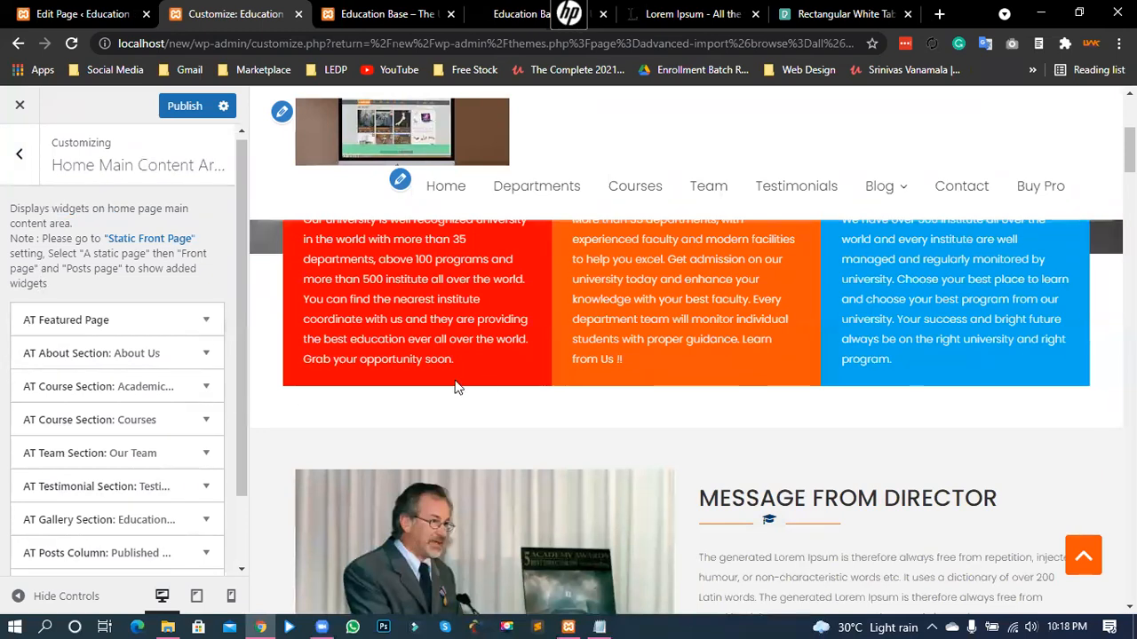
pyautogui.scroll(-1, 455, 386)
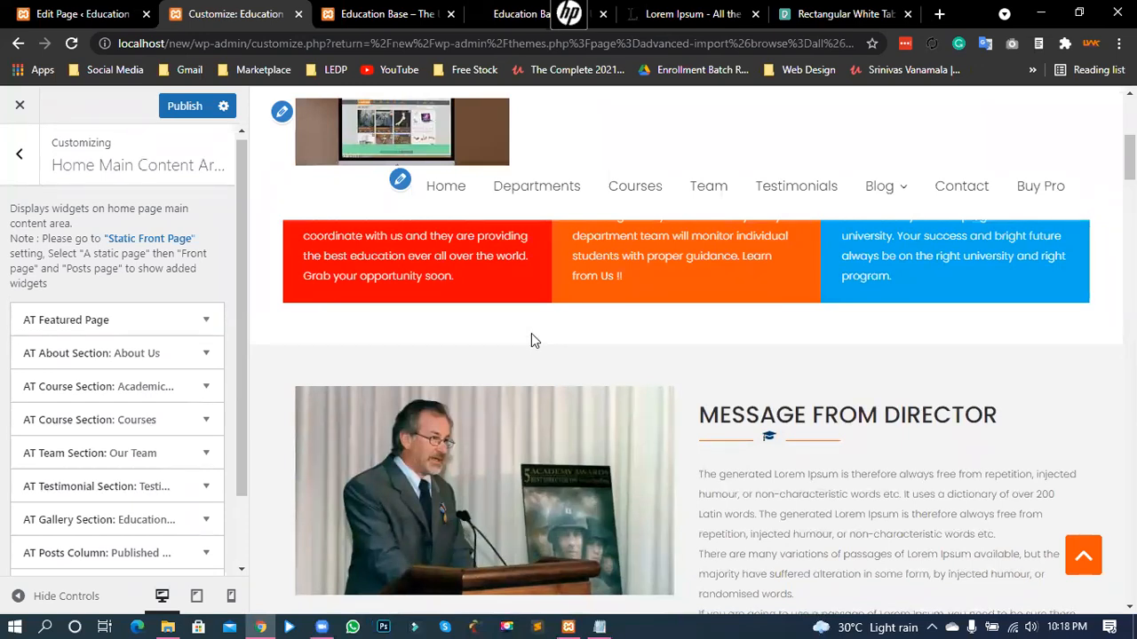
pyautogui.scroll(-5, 531, 334)
pyautogui.click(207, 322)
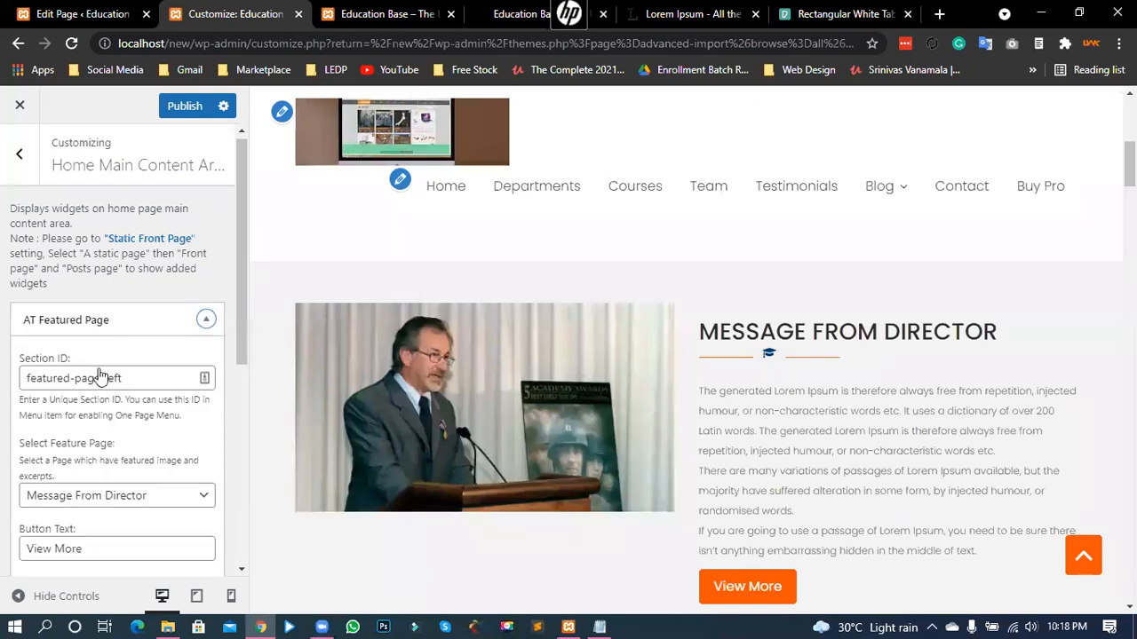
# - Review the AT Featured Page fields, leave Message From Director selected, and return to the Welcome page editor
pyautogui.scroll(-1, 107, 372)
pyautogui.moveTo(137, 296); pyautogui.dragTo(23, 293)
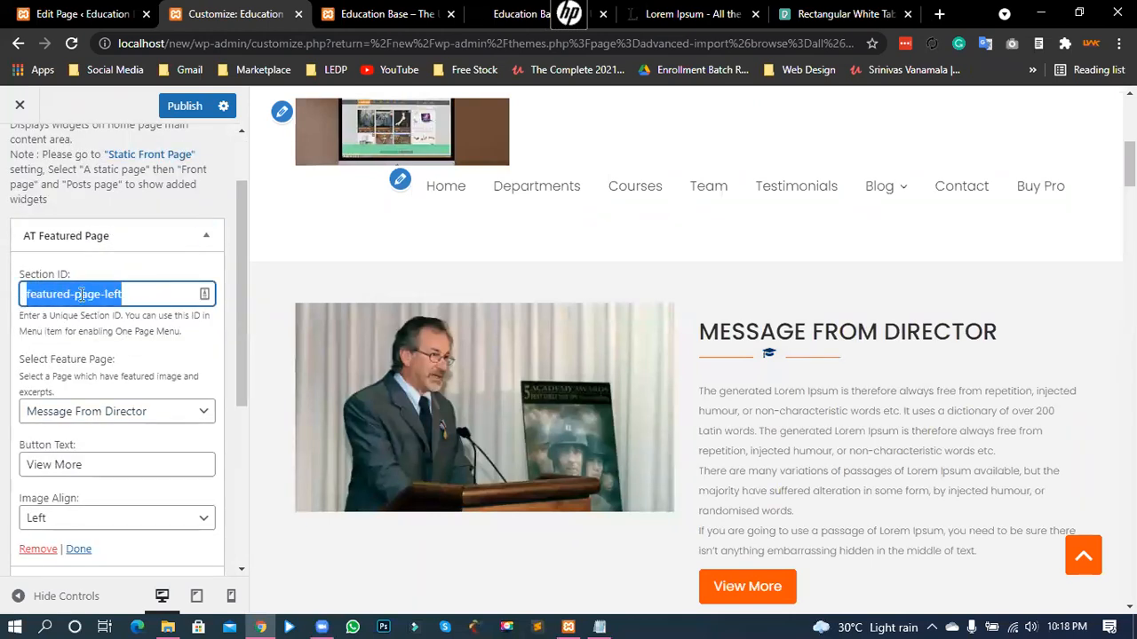
pyautogui.click(133, 292)
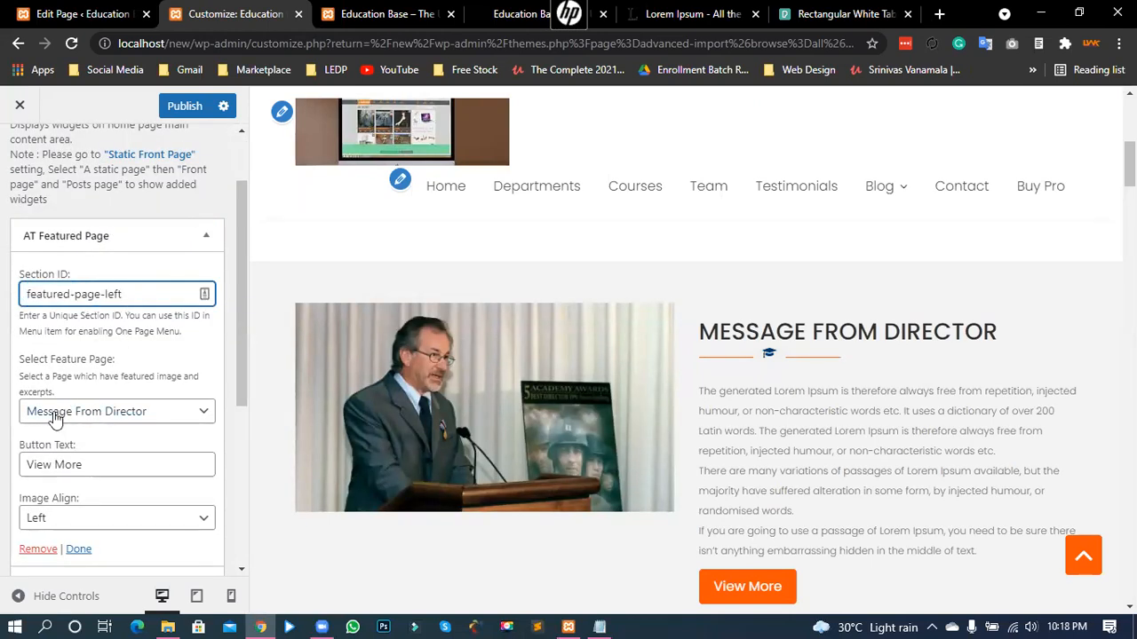
pyautogui.moveTo(24, 361); pyautogui.dragTo(109, 368)
pyautogui.click(46, 373)
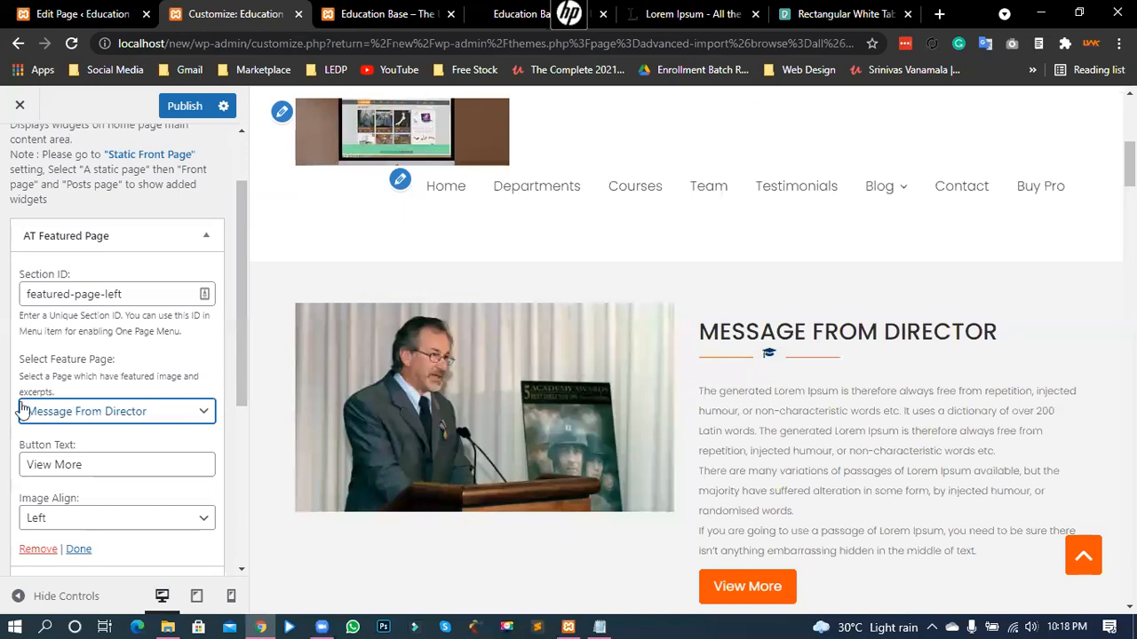
pyautogui.moveTo(24, 376); pyautogui.dragTo(189, 392)
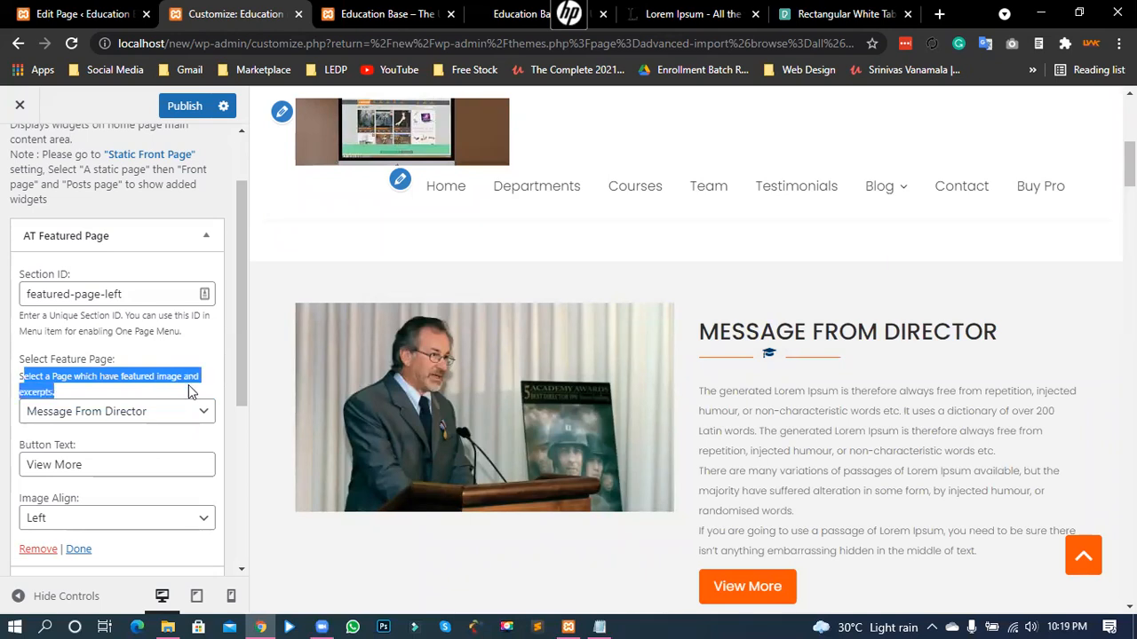
pyautogui.click(62, 391)
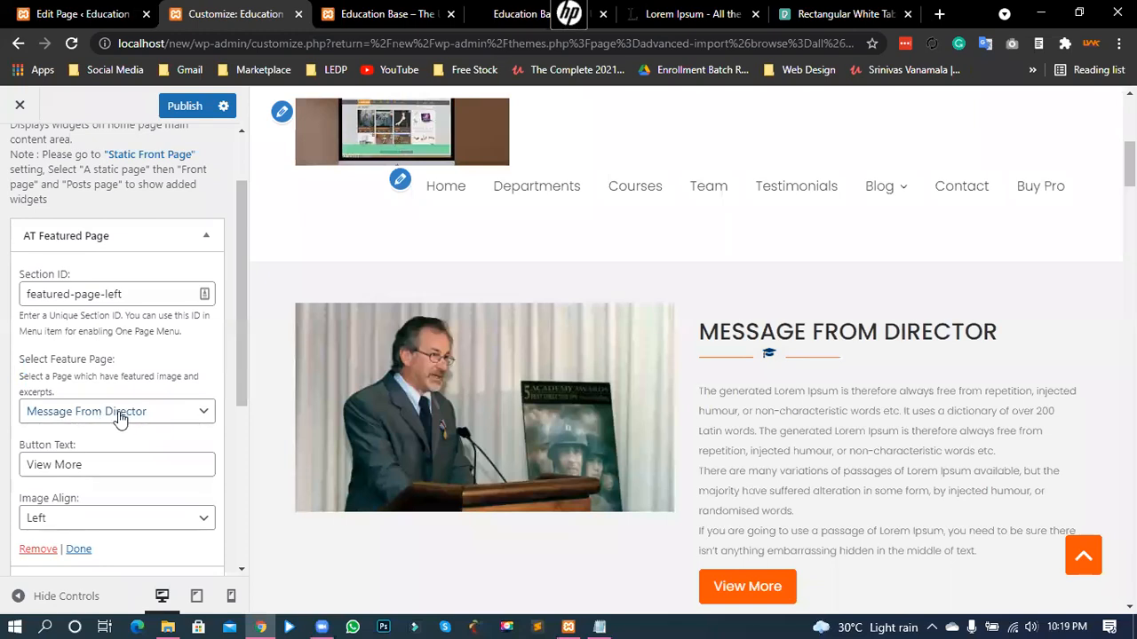
pyautogui.click(120, 413)
pyautogui.click(120, 416)
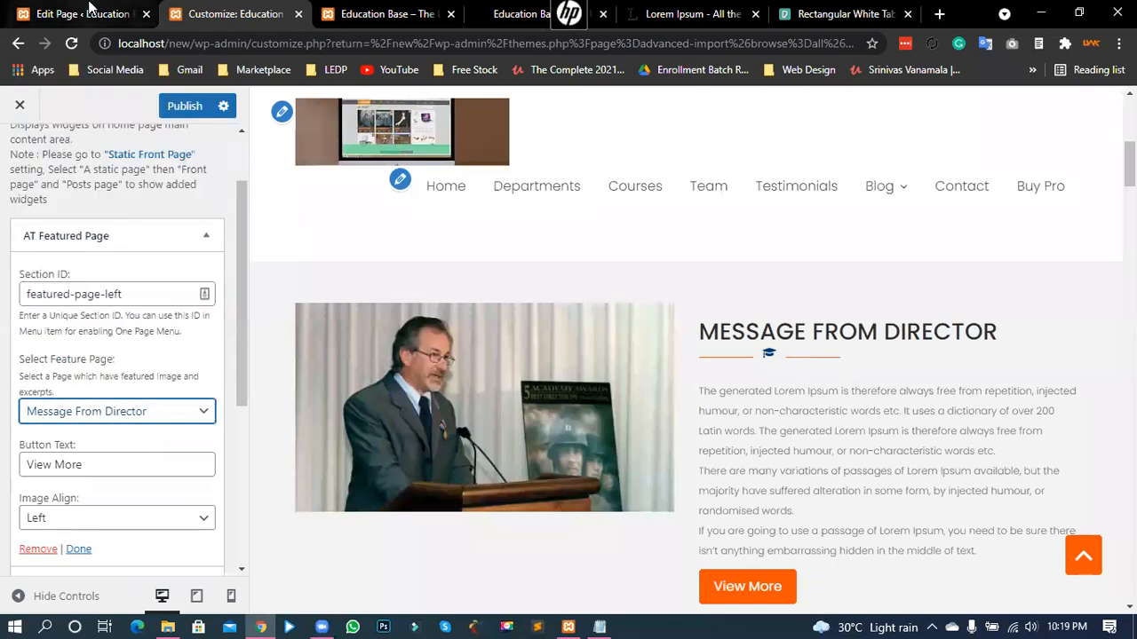
pyautogui.click(87, 14)
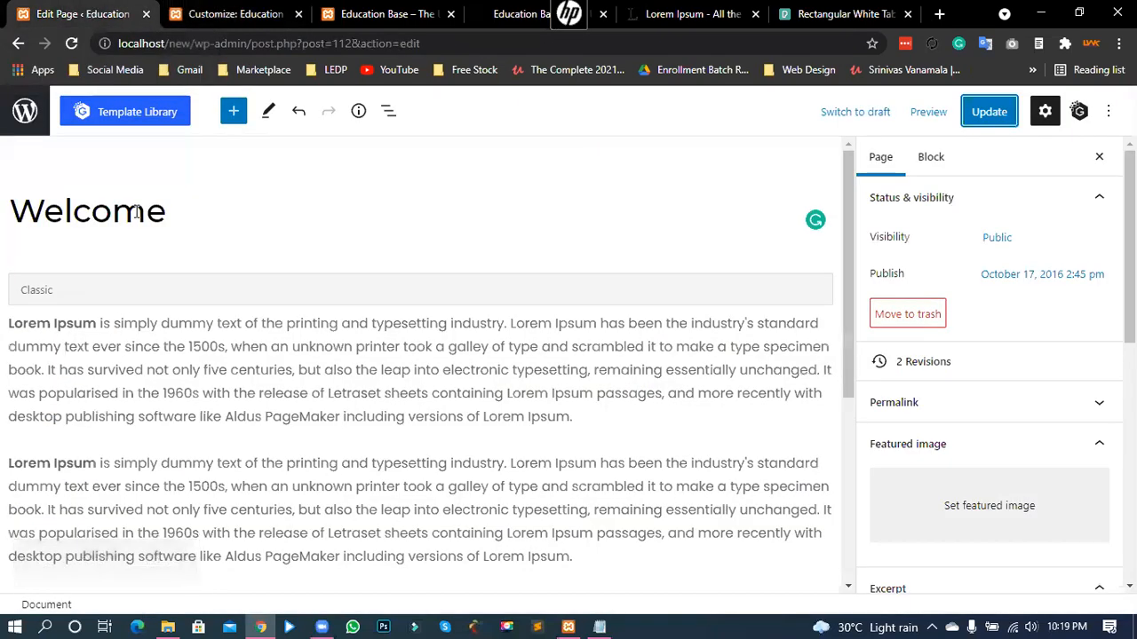
# - Leave the editor without saving, go to page 2 of All Pages, and open Message From Director
pyautogui.click(22, 132)
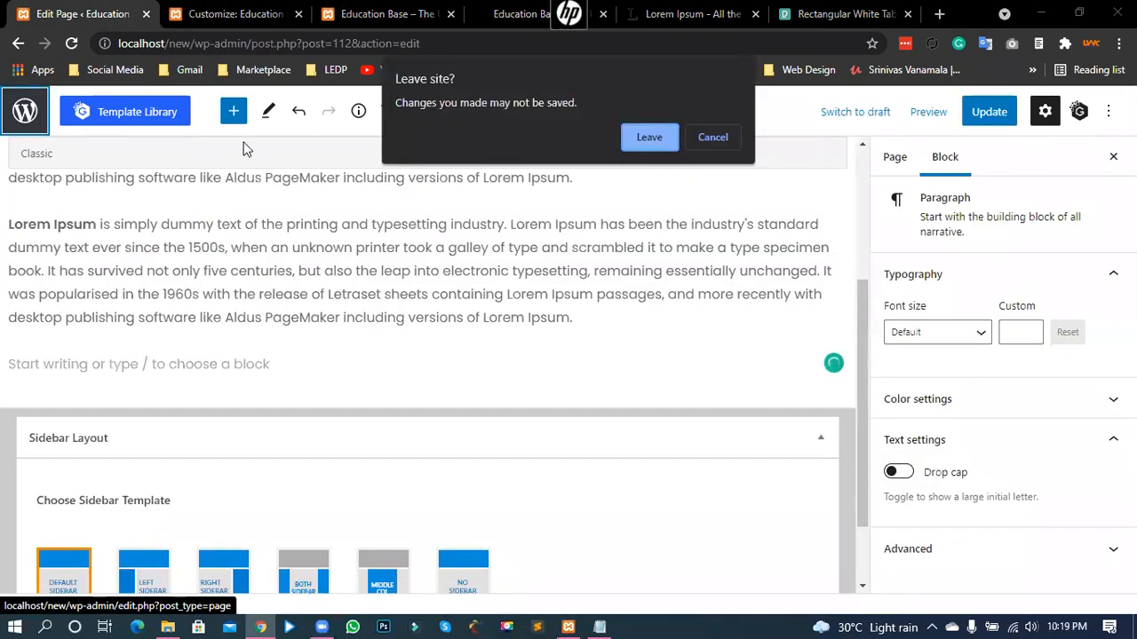
pyautogui.click(646, 137)
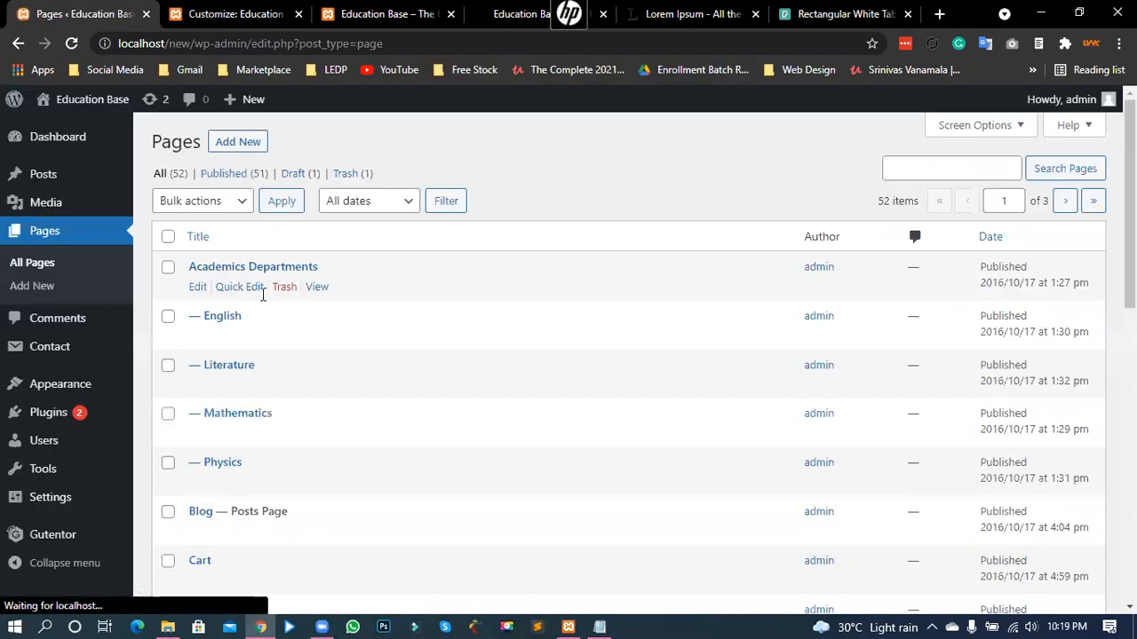
pyautogui.scroll(-1, 289, 371)
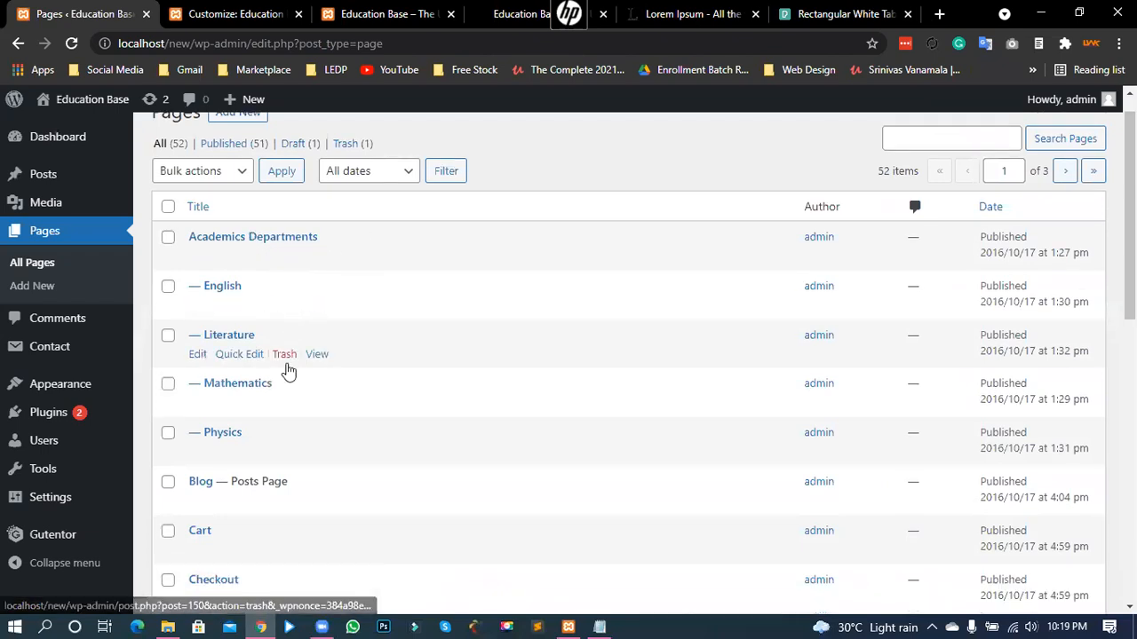
pyautogui.scroll(-6, 289, 371)
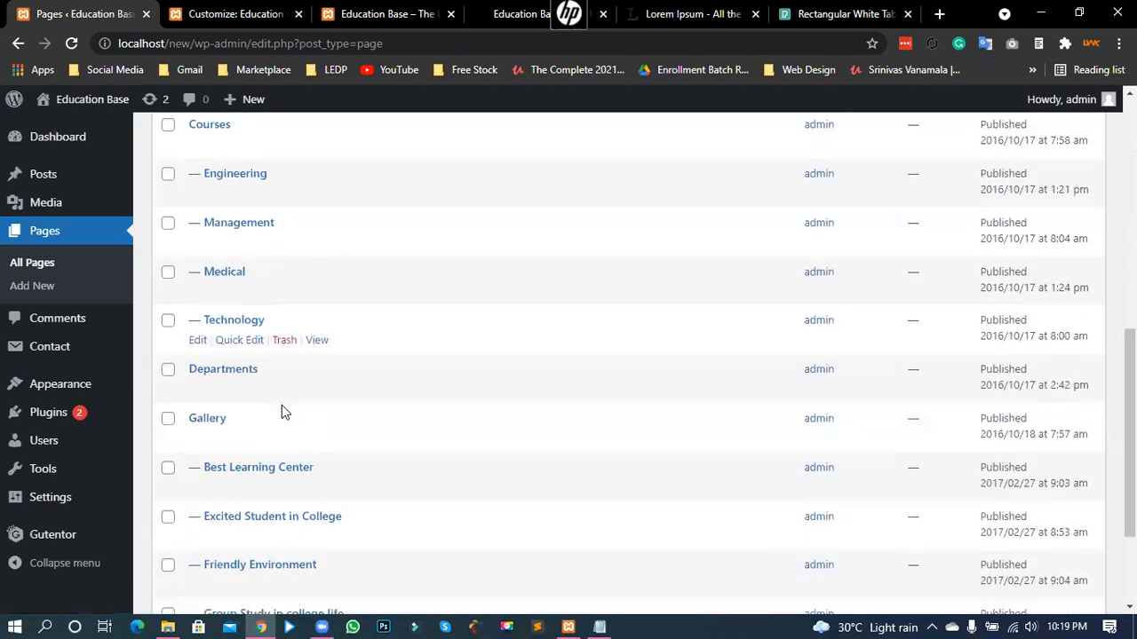
pyautogui.scroll(-3, 279, 413)
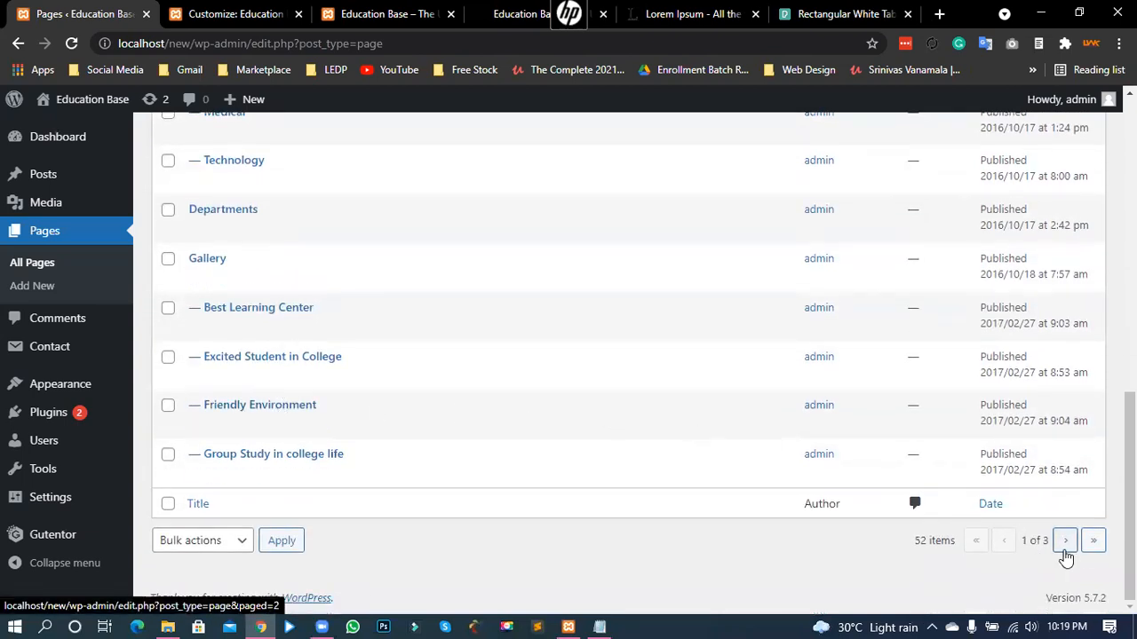
pyautogui.click(1065, 541)
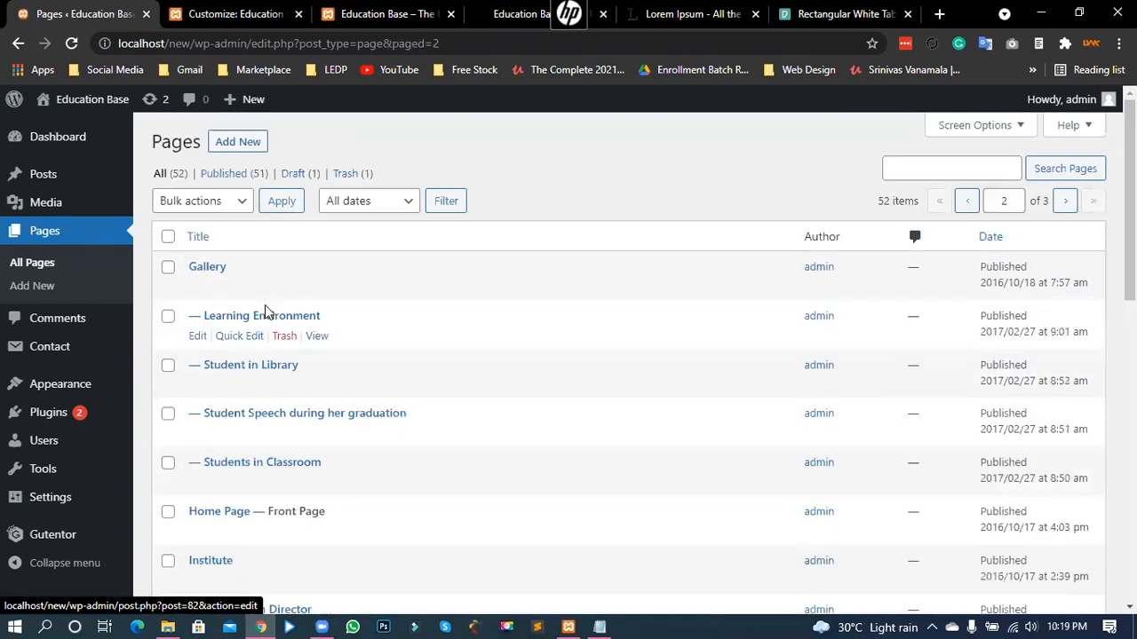
pyautogui.scroll(-3, 266, 337)
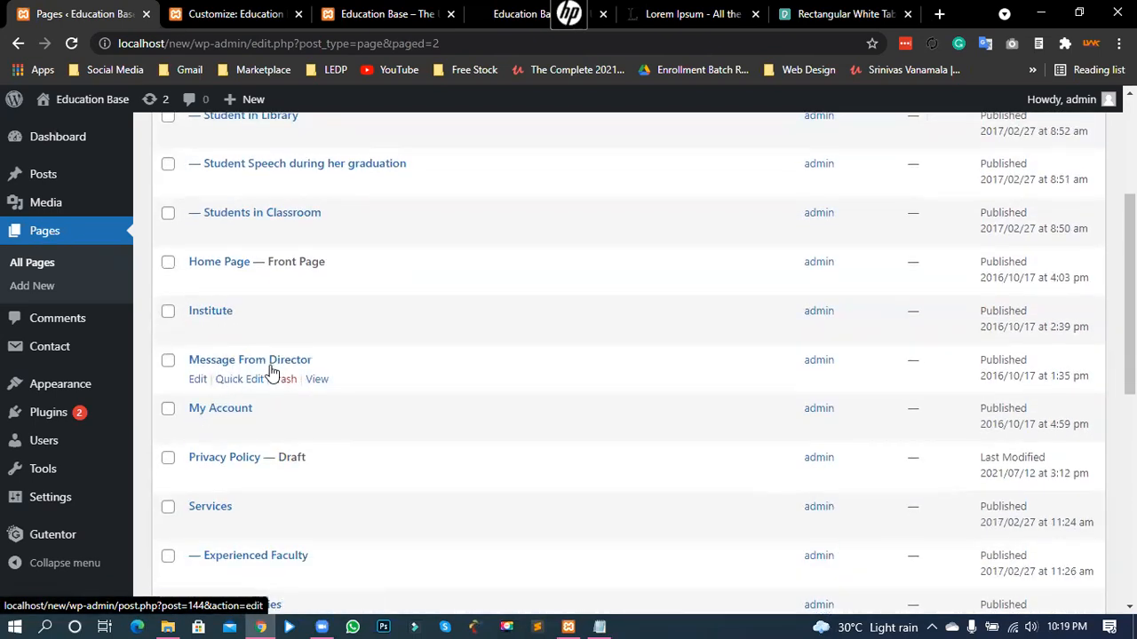
pyautogui.click(250, 366)
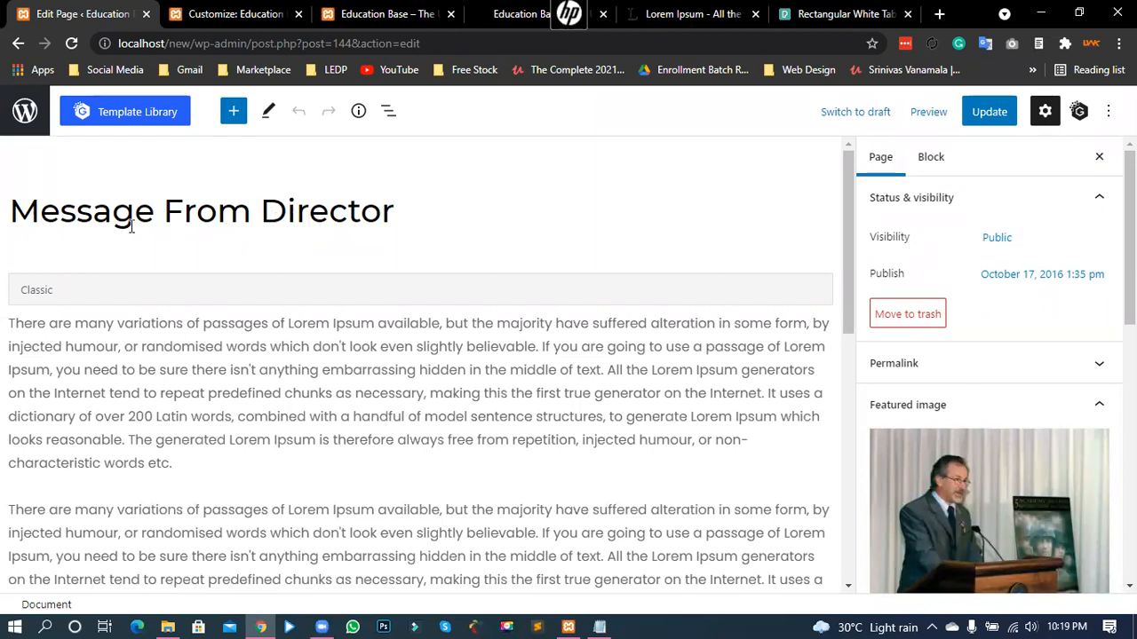
# - Replace 'Director' with 'Principal' in the page title, then view the Education Base homepage
pyautogui.click(286, 222)
pyautogui.moveTo(395, 222); pyautogui.dragTo(278, 220)
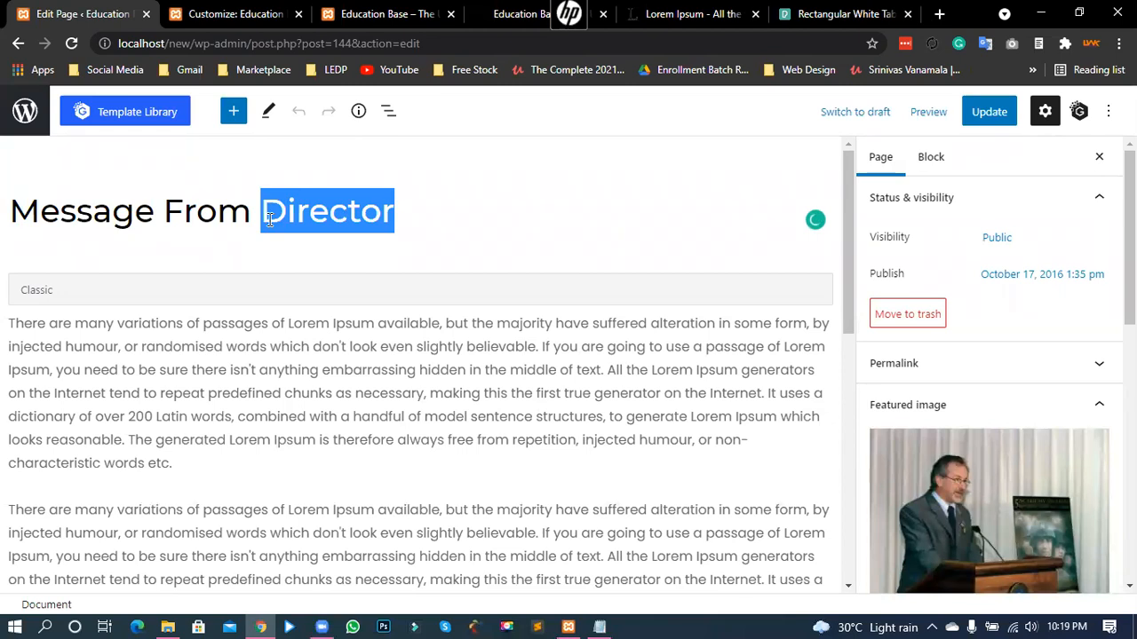
pyautogui.write('P')
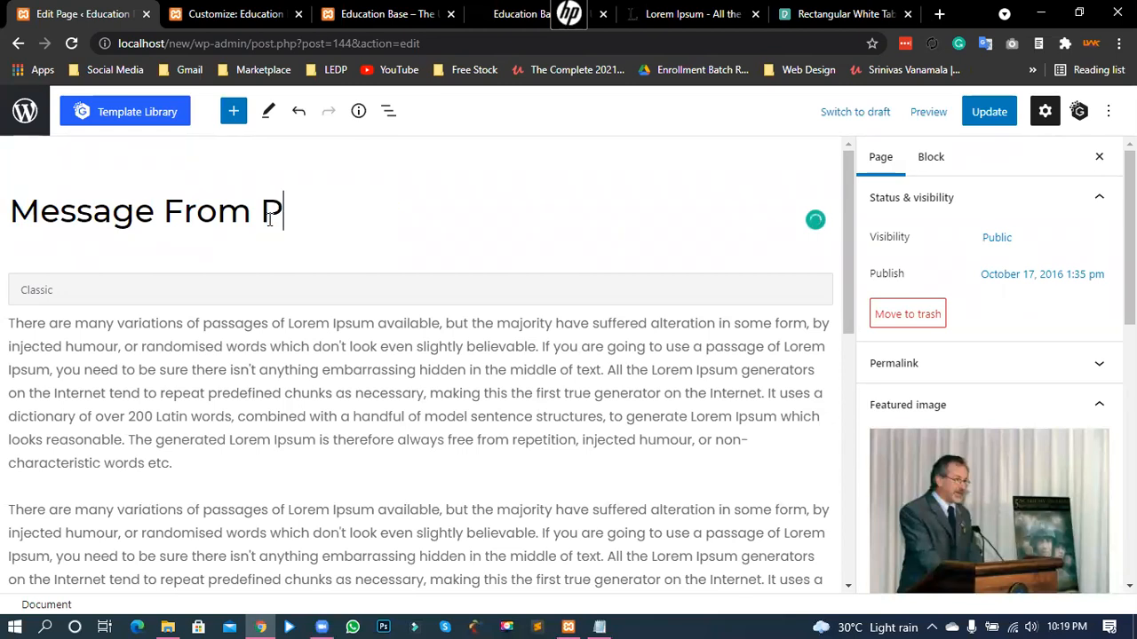
pyautogui.write('rincipal')
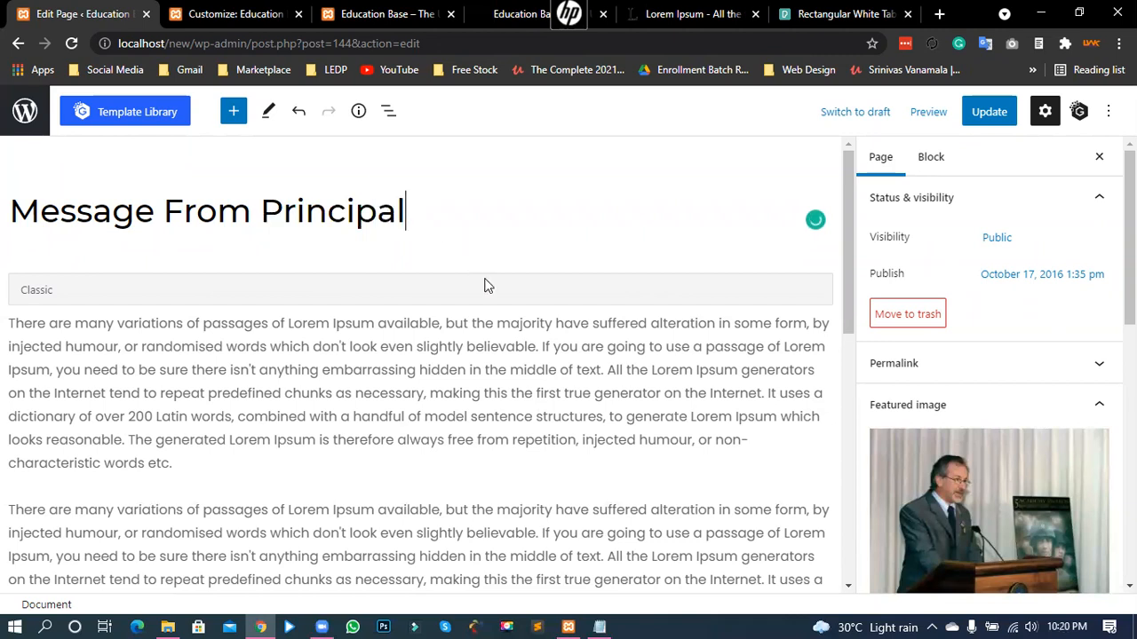
pyautogui.scroll(-2, 1000, 337)
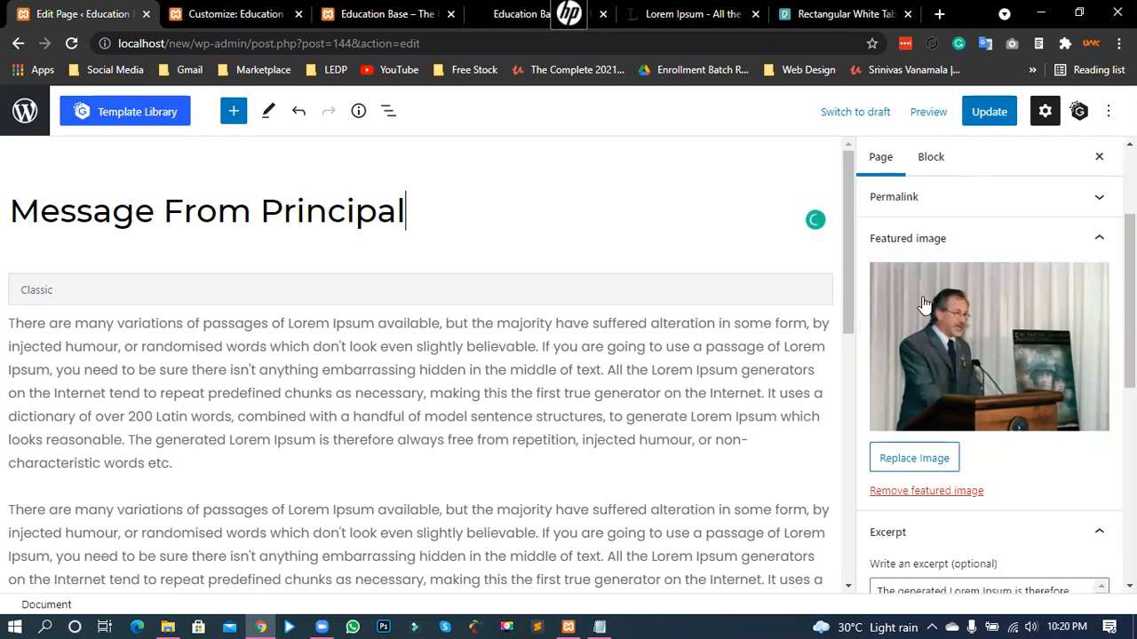
pyautogui.click(382, 9)
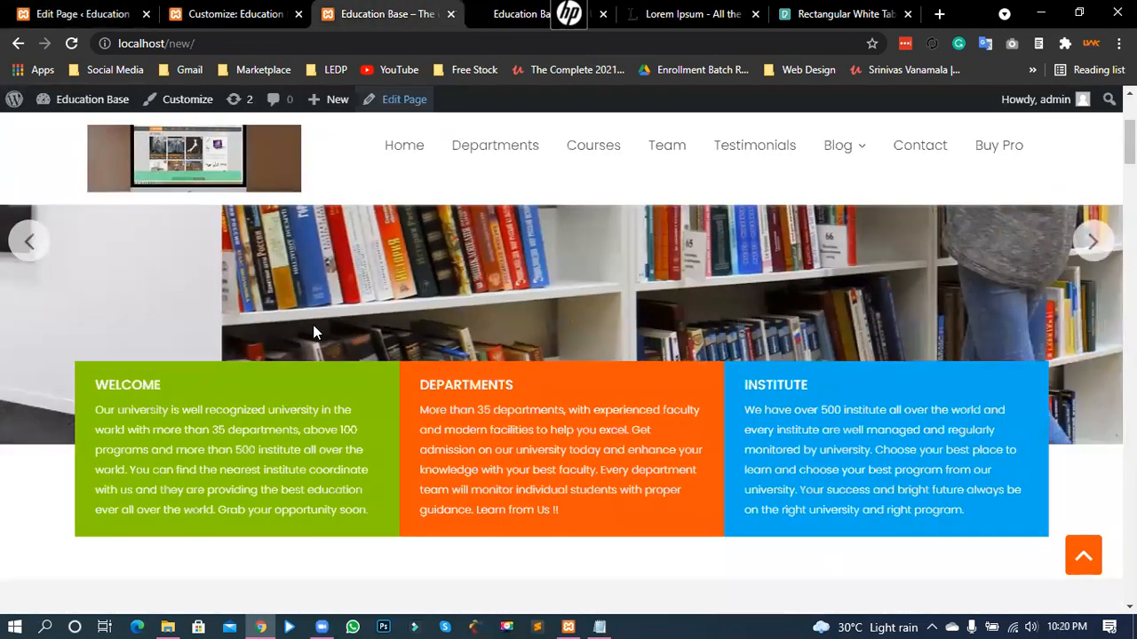
pyautogui.scroll(-5, 312, 334)
pyautogui.scroll(1, 345, 382)
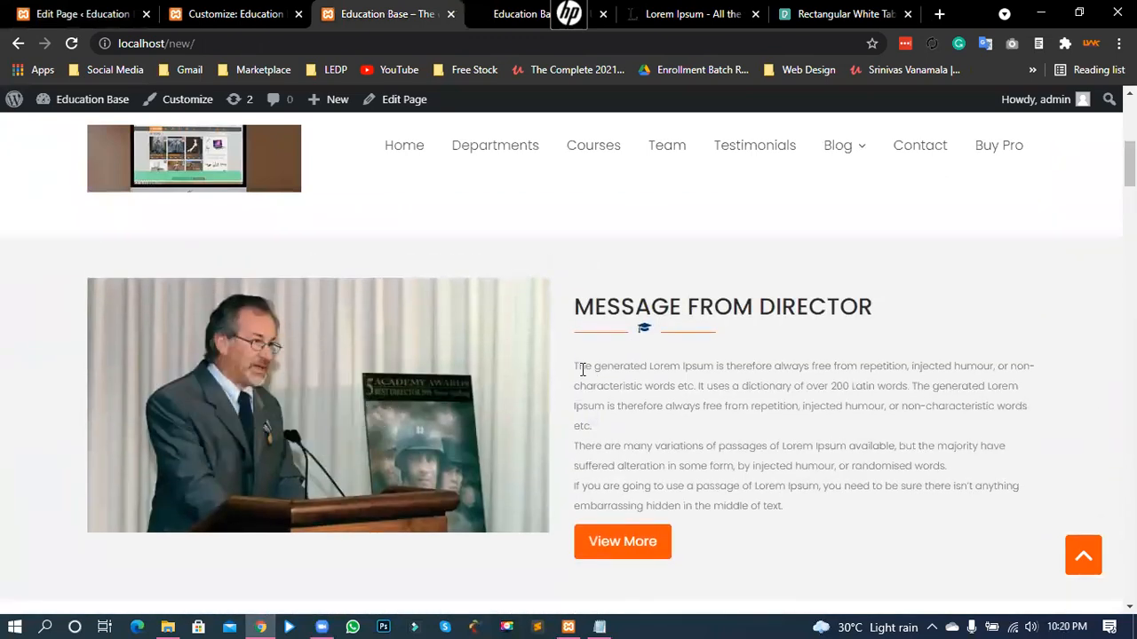
pyautogui.moveTo(577, 367); pyautogui.dragTo(731, 378)
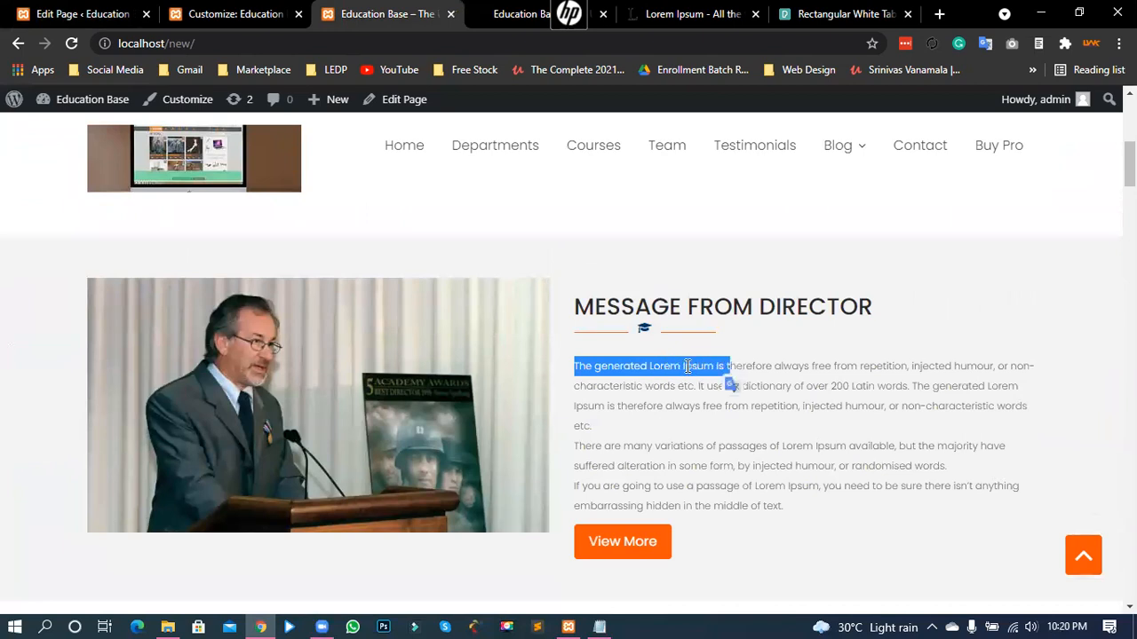
pyautogui.click(594, 352)
pyautogui.click(79, 12)
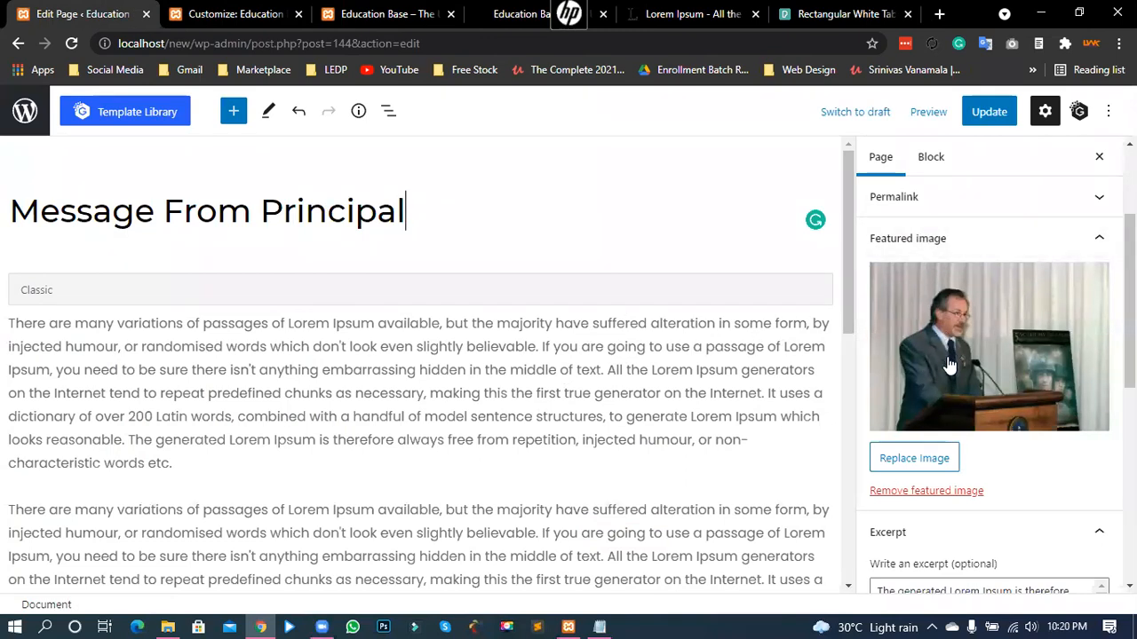
pyautogui.scroll(-1, 957, 397)
pyautogui.scroll(-1, 957, 397)
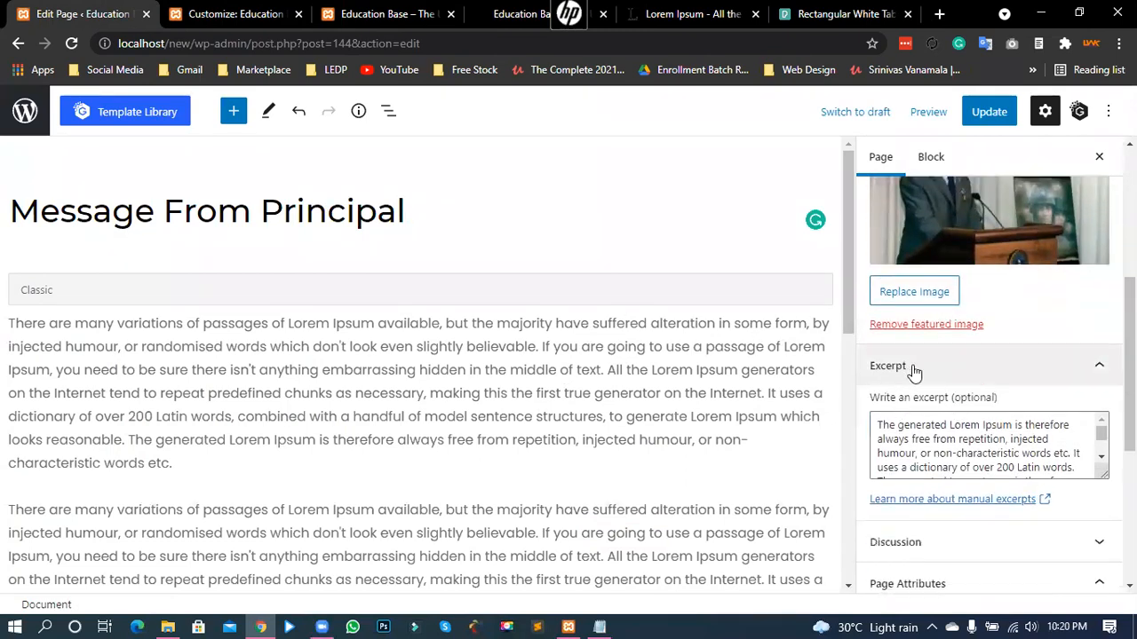
pyautogui.moveTo(936, 405); pyautogui.dragTo(1012, 426)
pyautogui.click(892, 426)
pyautogui.click(964, 426)
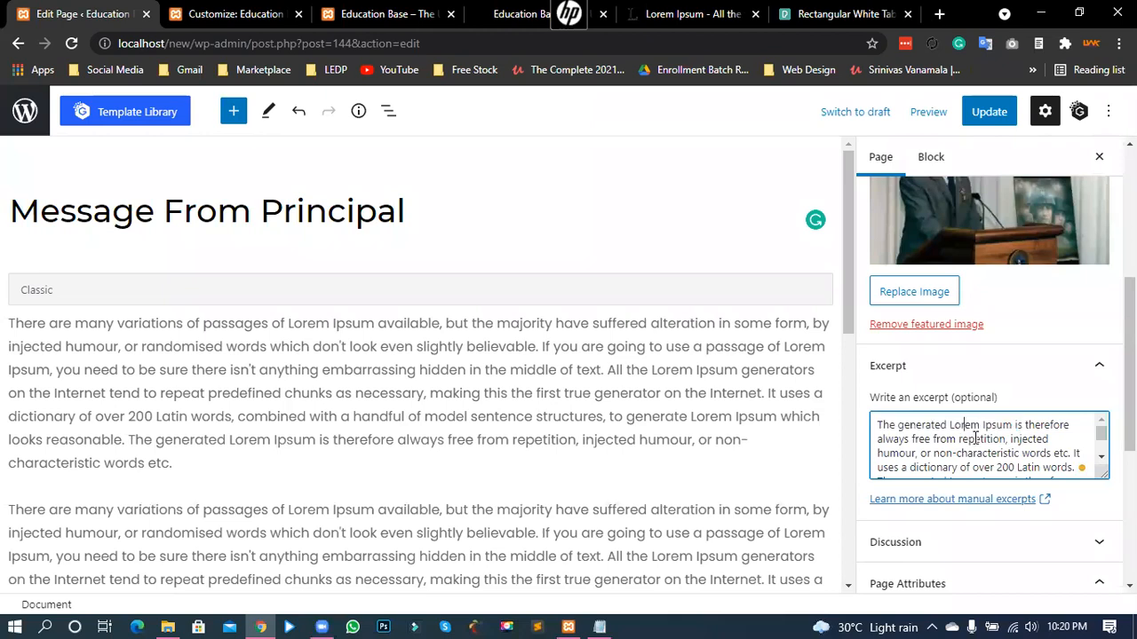
pyautogui.scroll(-3, 975, 439)
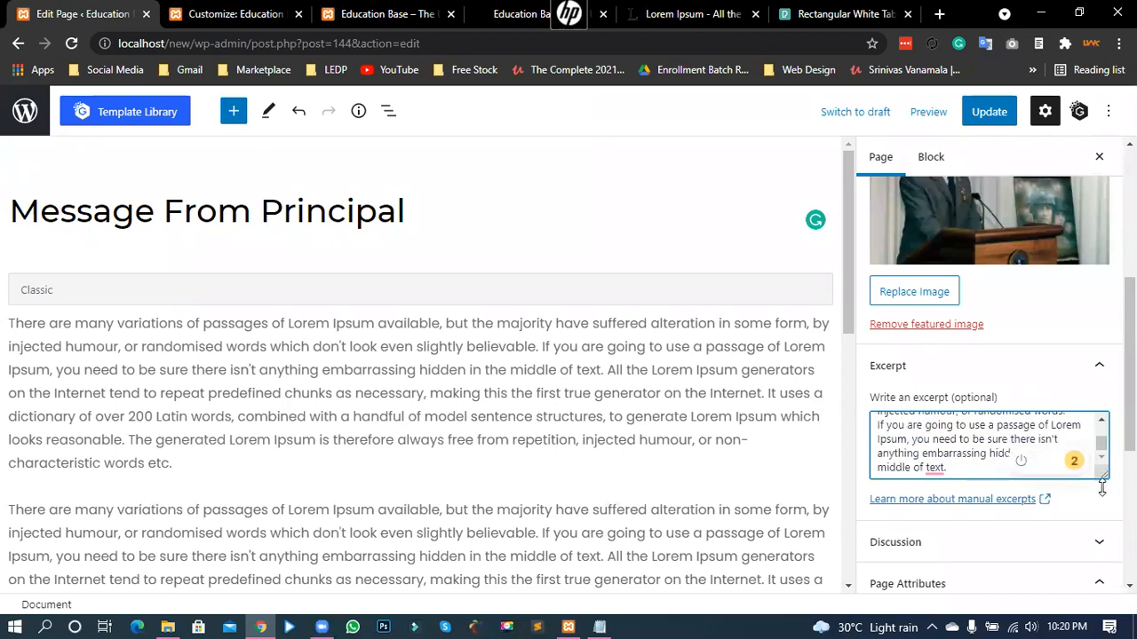
pyautogui.moveTo(1102, 488); pyautogui.dragTo(1101, 544)
pyautogui.scroll(-1, 946, 488)
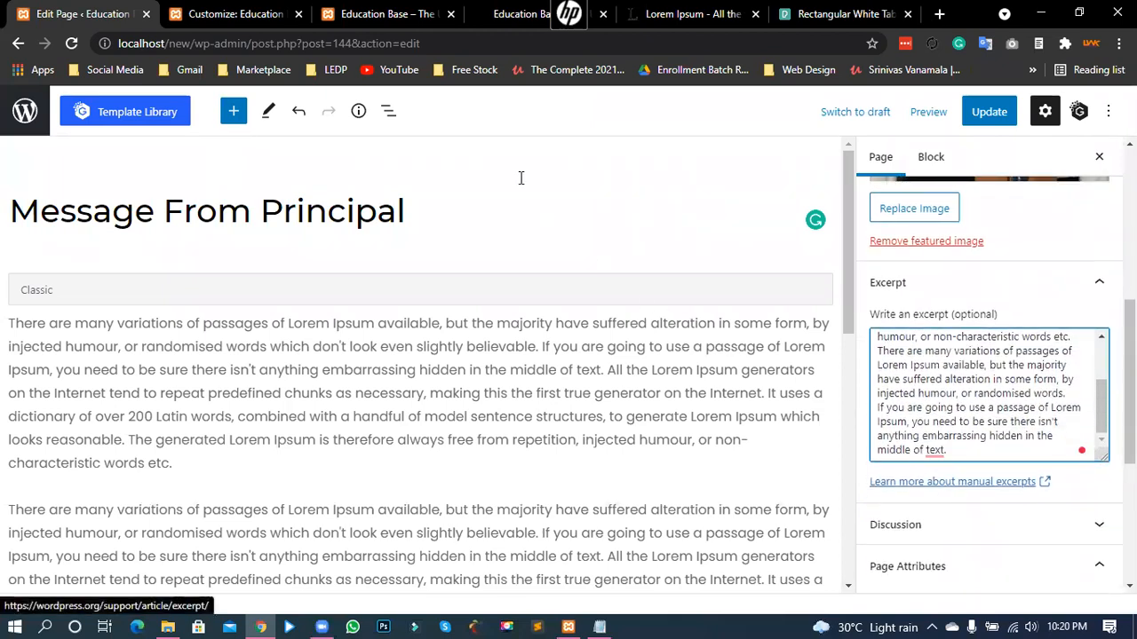
pyautogui.click(367, 9)
pyautogui.moveTo(573, 371); pyautogui.dragTo(665, 426)
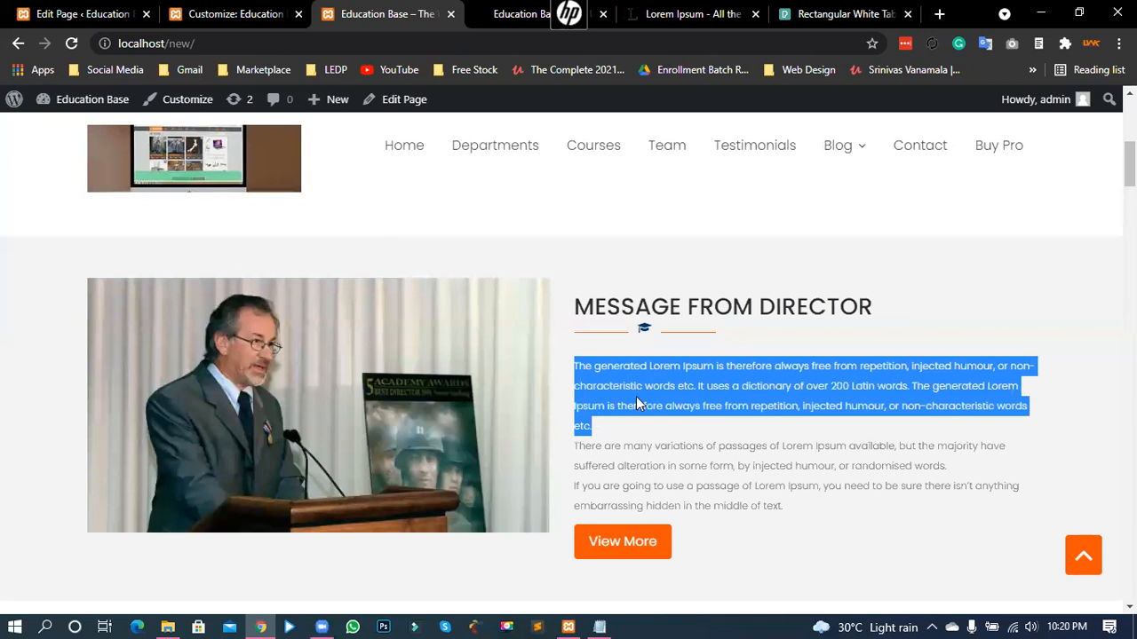
# - Update the Message From Principal page to save the new title
pyautogui.click(636, 396)
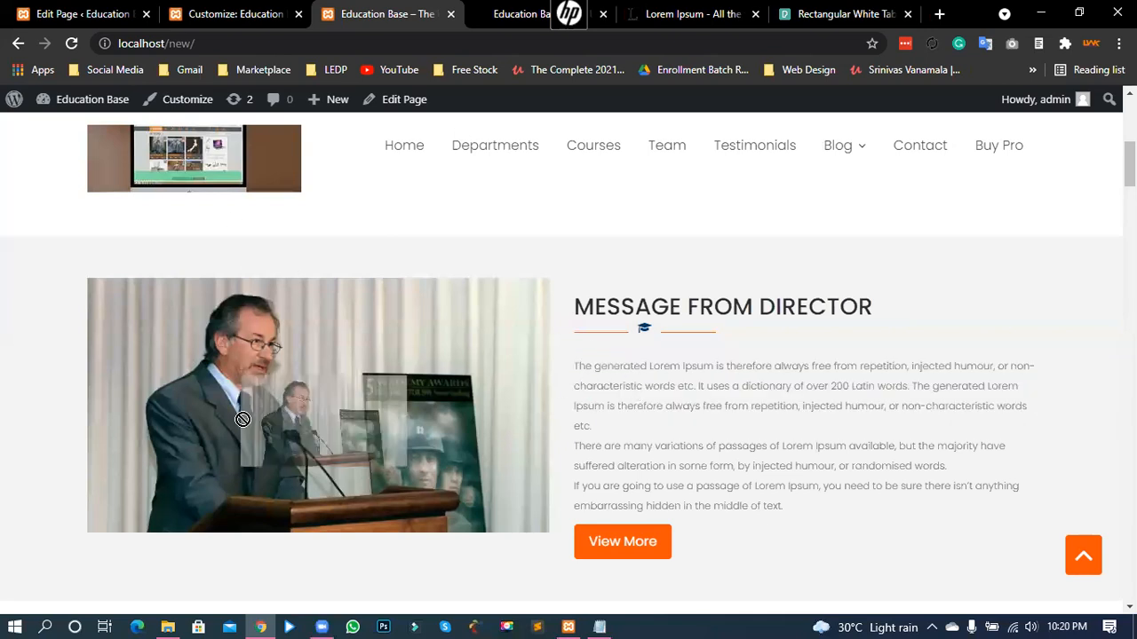
pyautogui.moveTo(665, 304); pyautogui.dragTo(842, 300)
pyautogui.click(661, 307)
pyautogui.moveTo(577, 307); pyautogui.dragTo(873, 306)
pyautogui.click(195, 13)
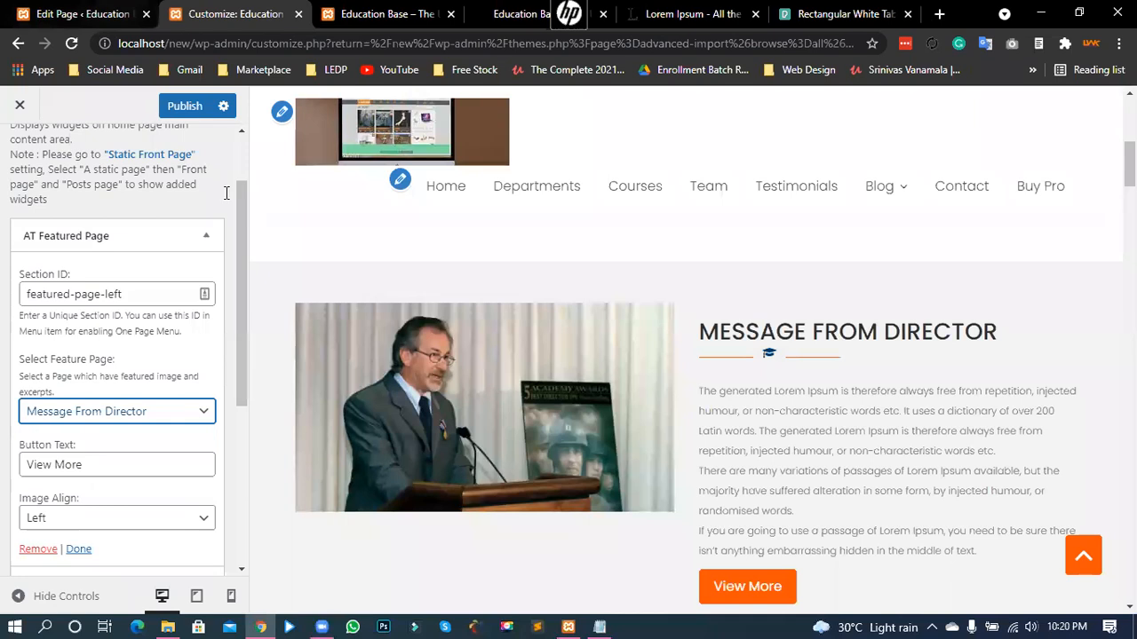
pyautogui.hotkey('ctrl', '1')
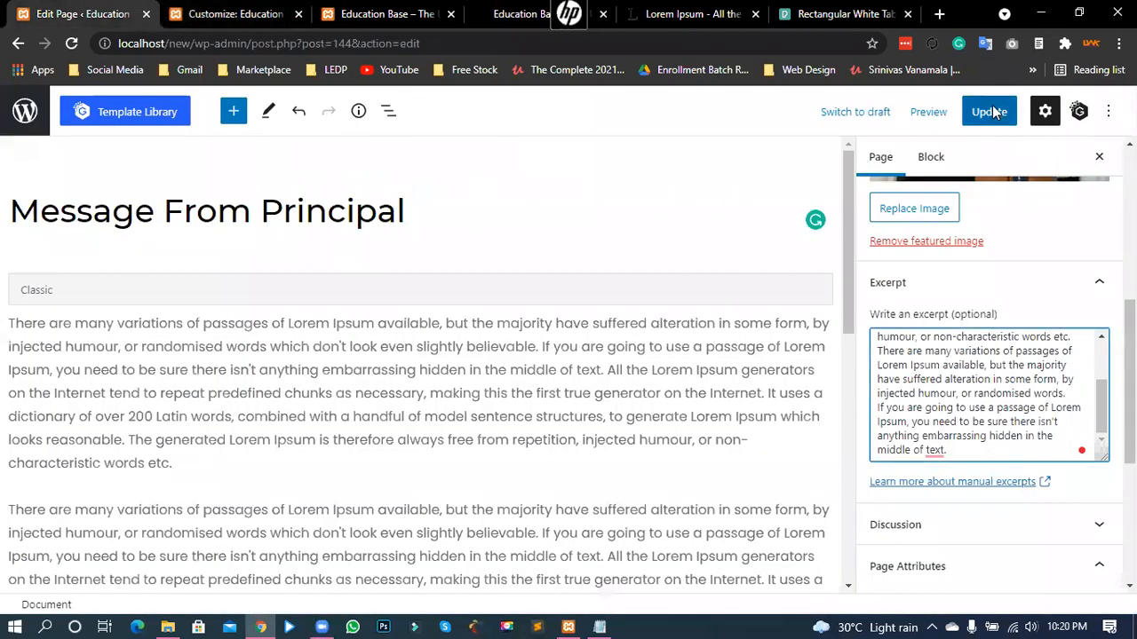
pyautogui.click(989, 112)
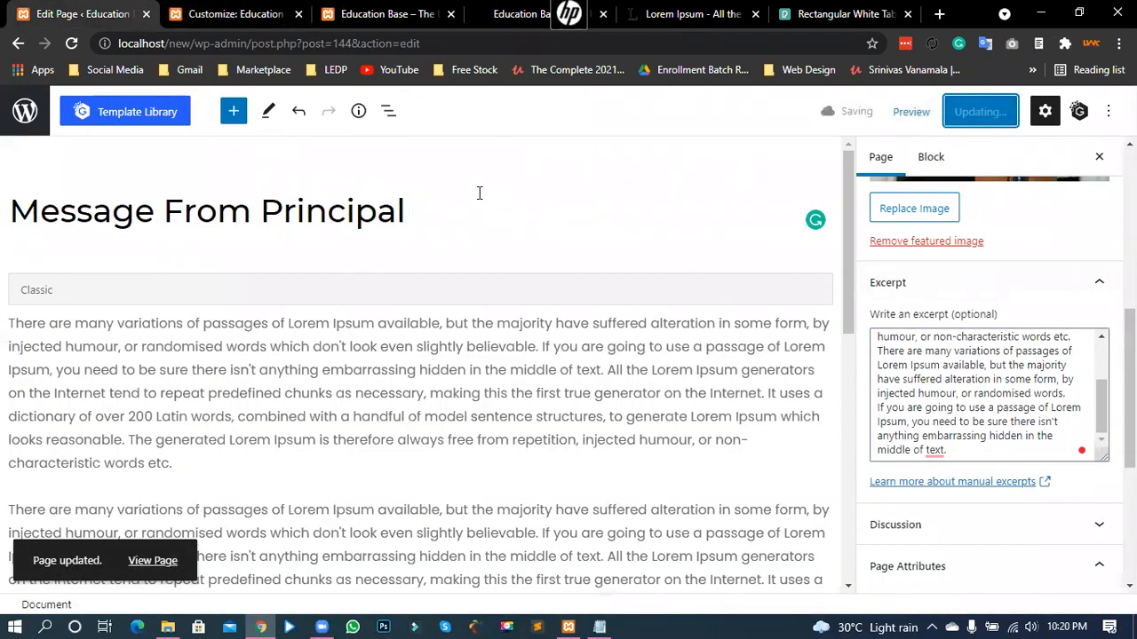
# - Reload the homepage and check the featured heading reads MESSAGE FROM PRINCIPAL
pyautogui.click(71, 43)
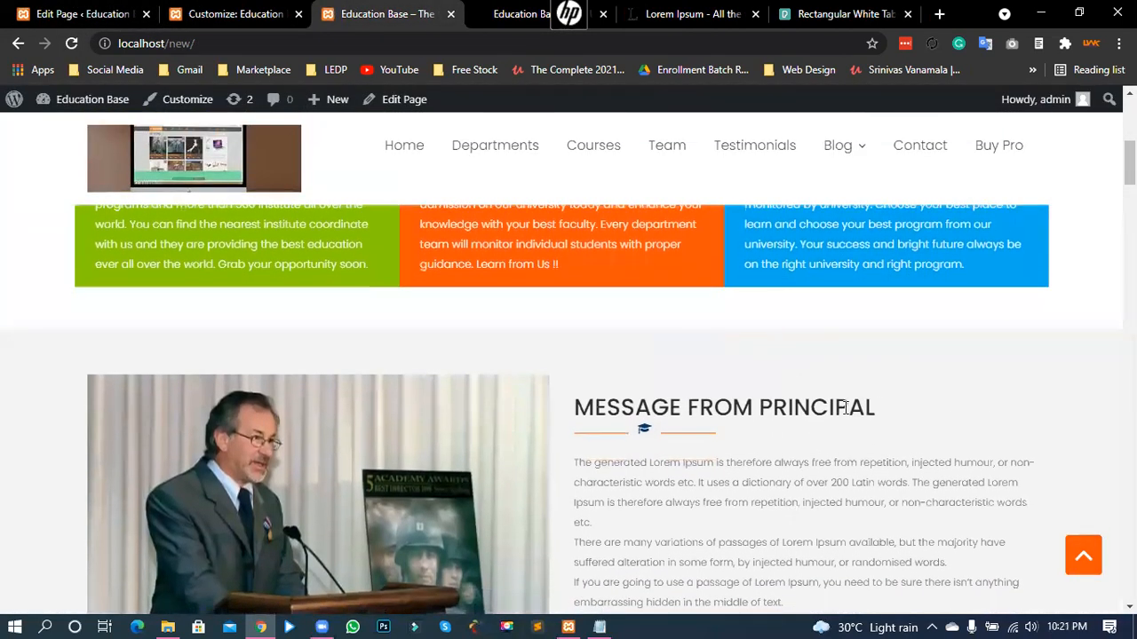
pyautogui.moveTo(698, 406); pyautogui.dragTo(876, 408)
pyautogui.click(799, 407)
pyautogui.doubleClick(862, 401)
pyautogui.click(729, 426)
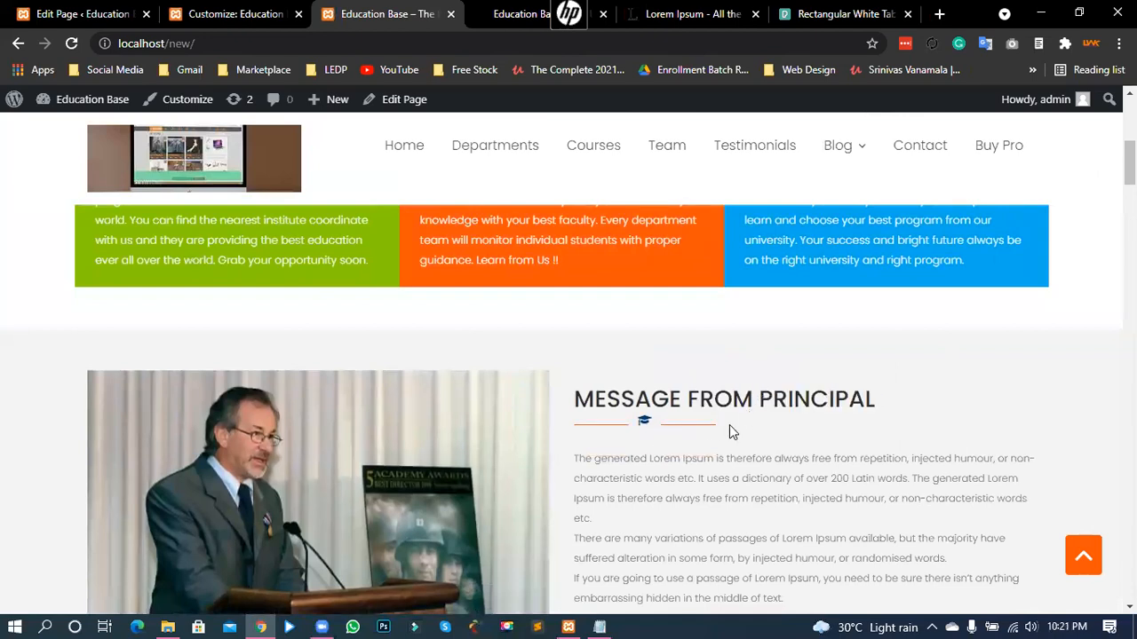
pyautogui.moveTo(614, 402); pyautogui.dragTo(876, 401)
pyautogui.click(672, 402)
pyautogui.scroll(-2, 706, 406)
pyautogui.moveTo(576, 284); pyautogui.dragTo(778, 423)
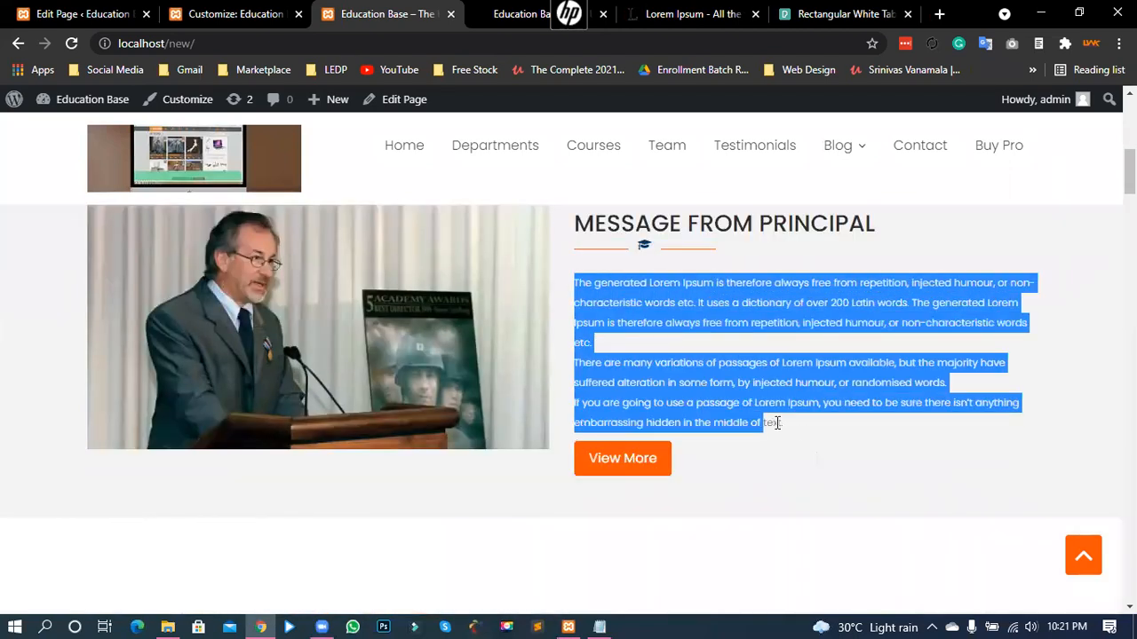
pyautogui.click(658, 378)
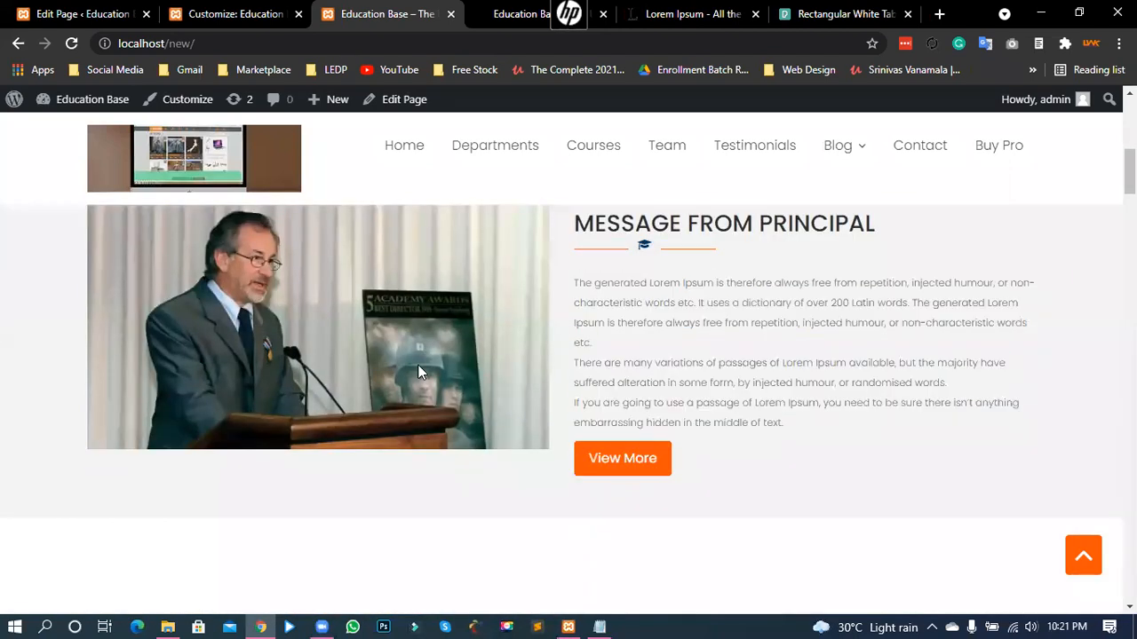
pyautogui.scroll(1, 419, 371)
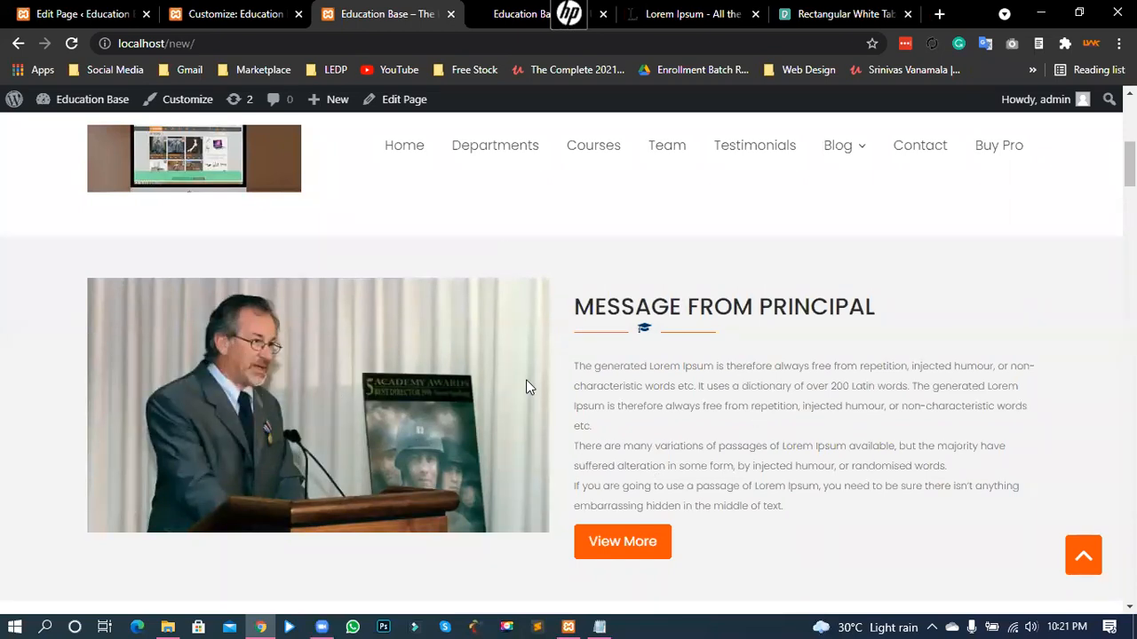
pyautogui.scroll(-1, 556, 396)
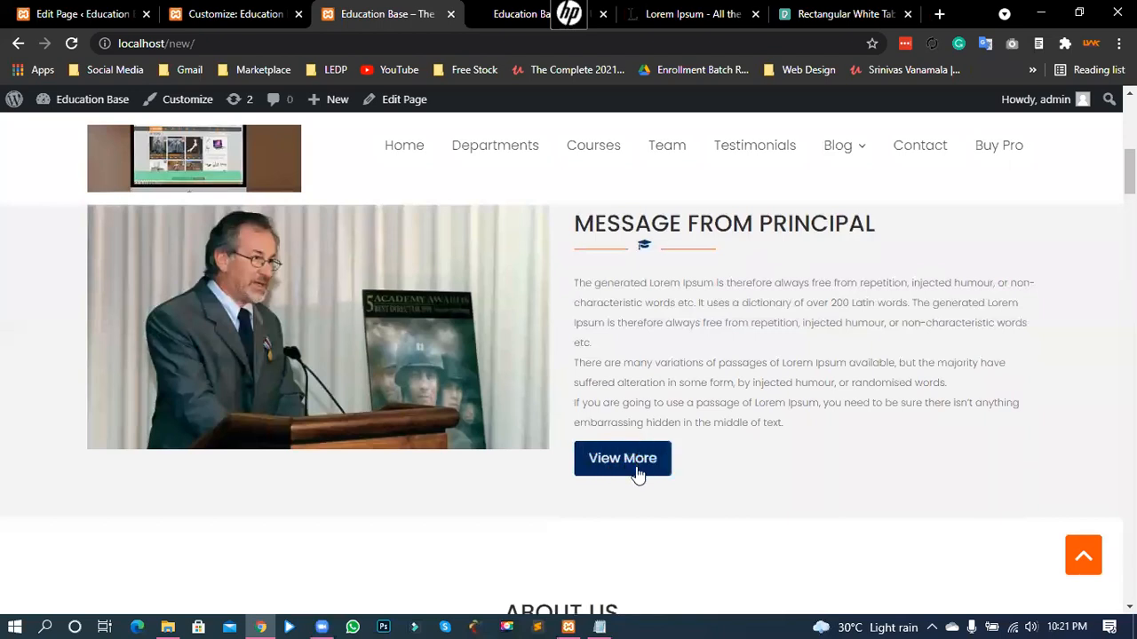
pyautogui.moveTo(650, 224); pyautogui.dragTo(821, 249)
pyautogui.click(598, 392)
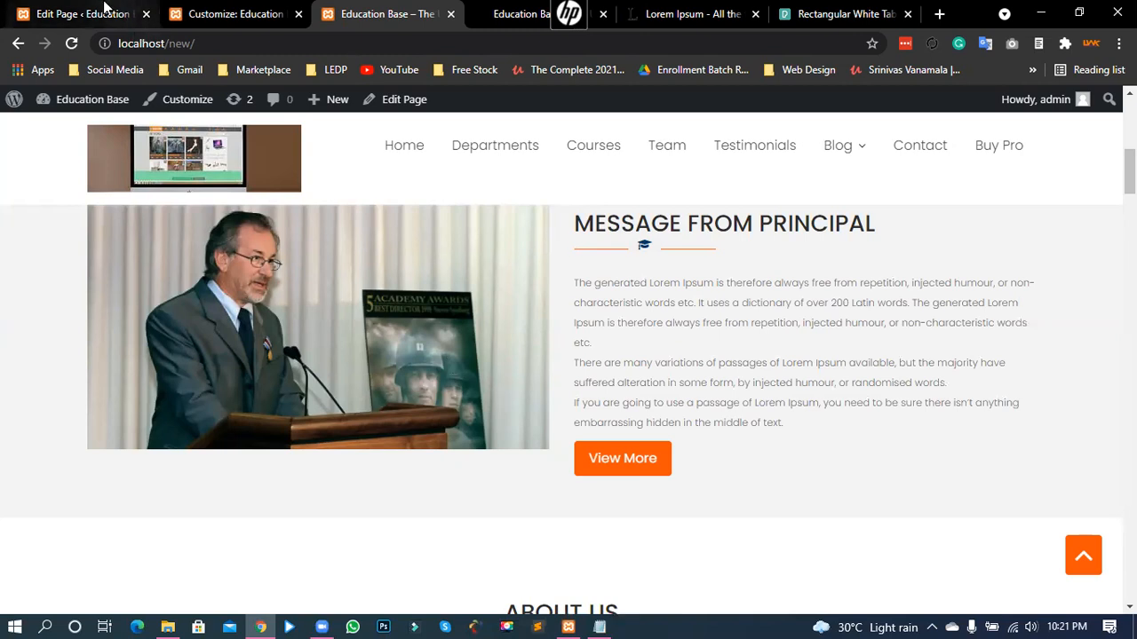
# - Change the AT Featured Page button text from View More to 'Read More'
pyautogui.click(104, 9)
pyautogui.click(235, 14)
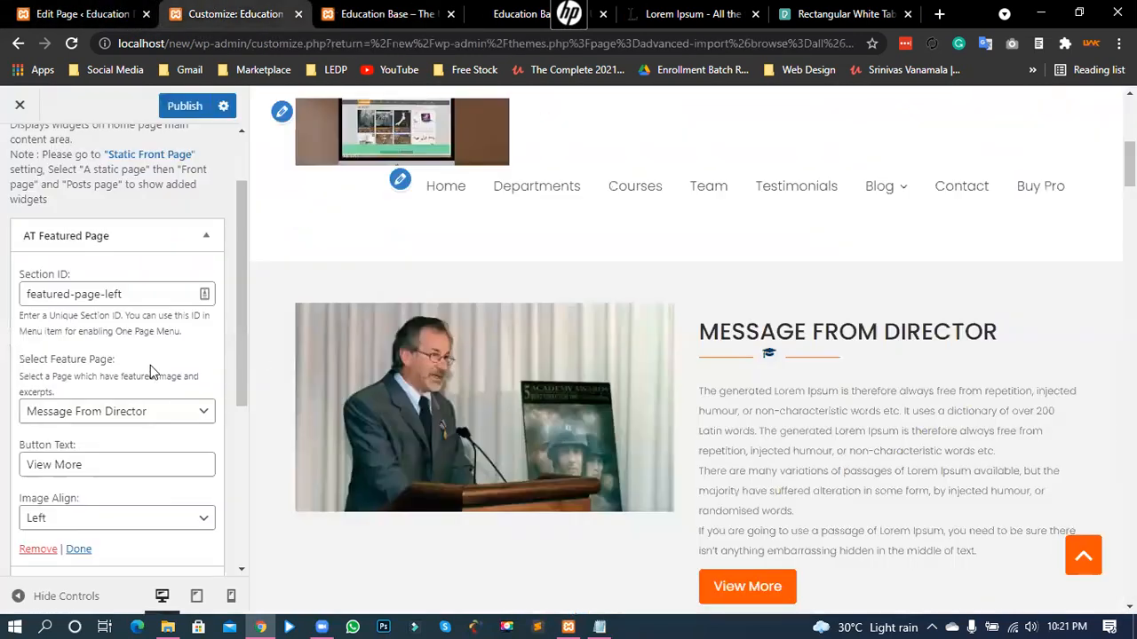
pyautogui.scroll(-1, 106, 373)
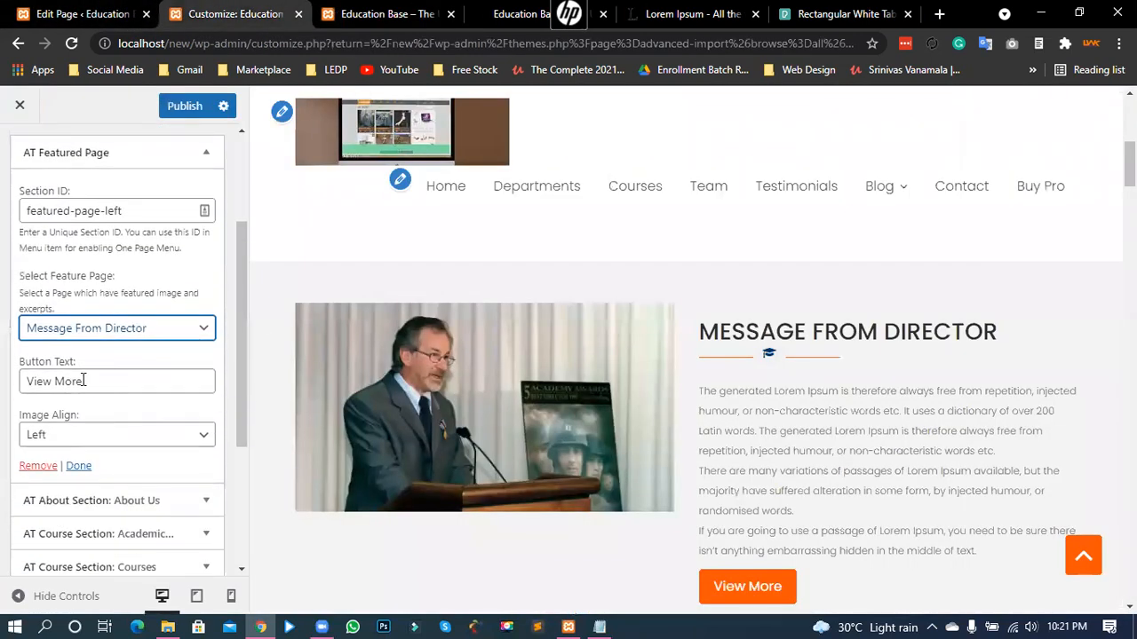
pyautogui.tripleClick(27, 389)
pyautogui.scroll(-2, 558, 401)
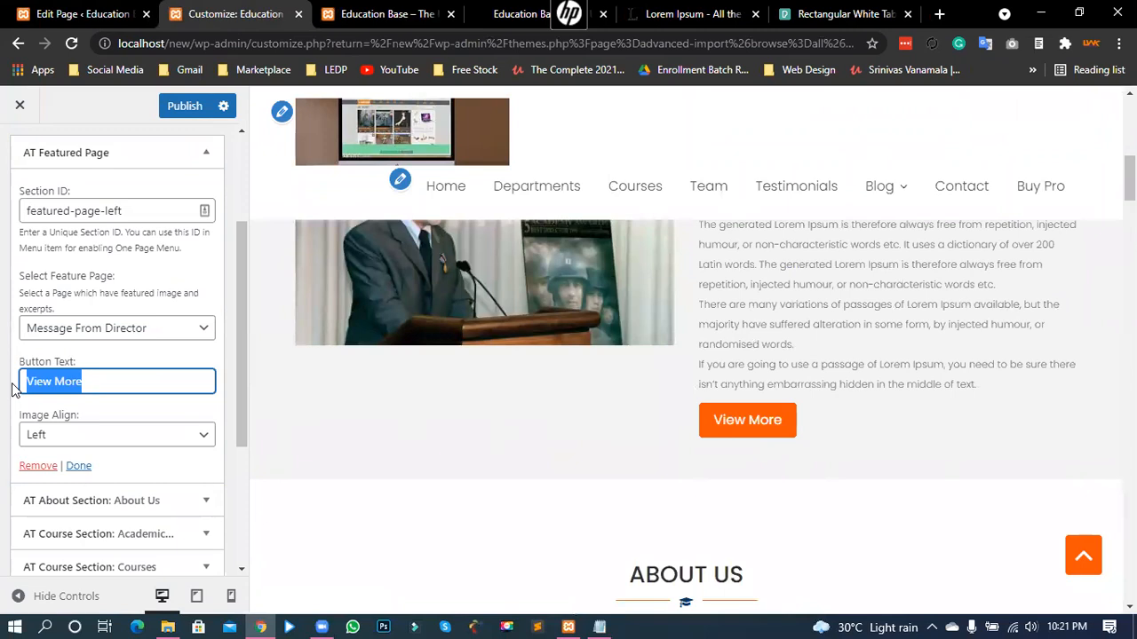
pyautogui.write('Read')
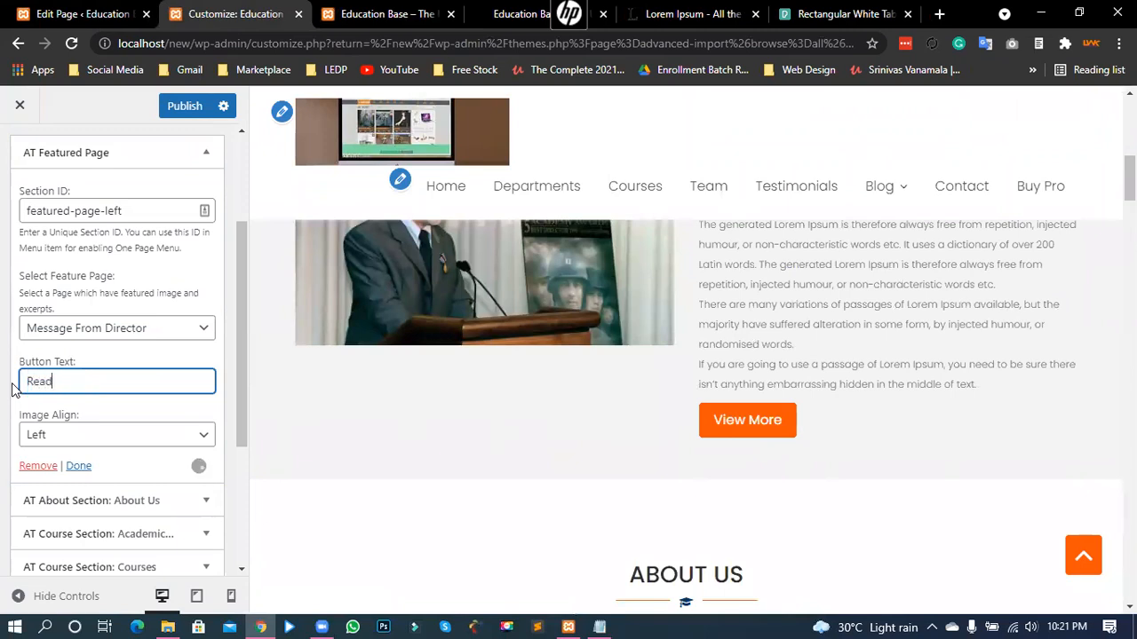
pyautogui.write(' m')
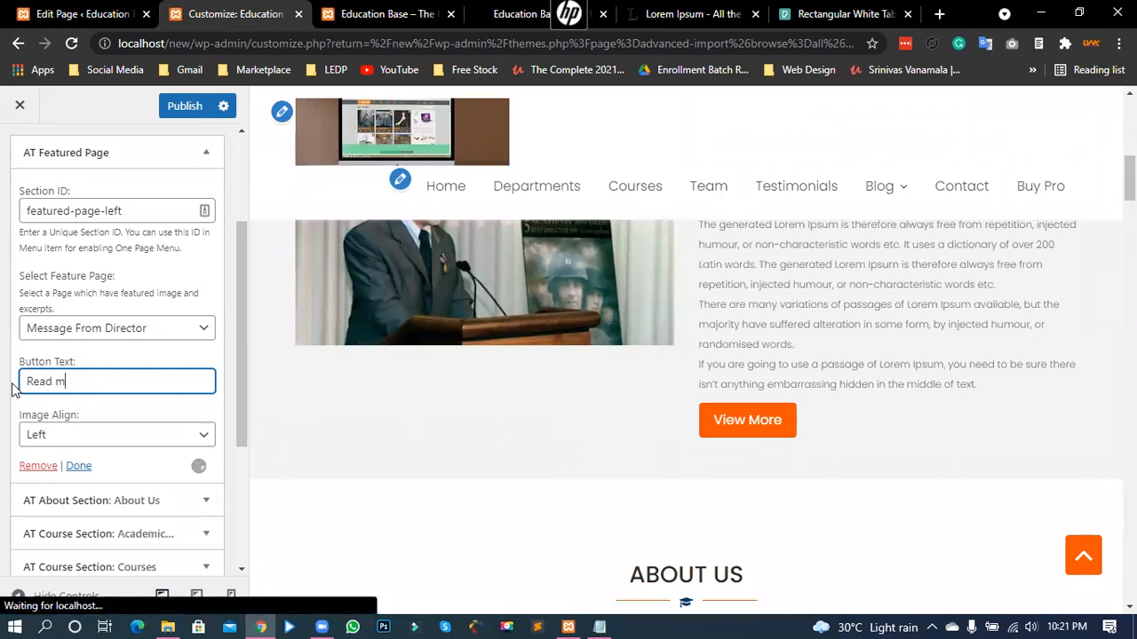
pyautogui.press('BackSpace')
pyautogui.write('More')
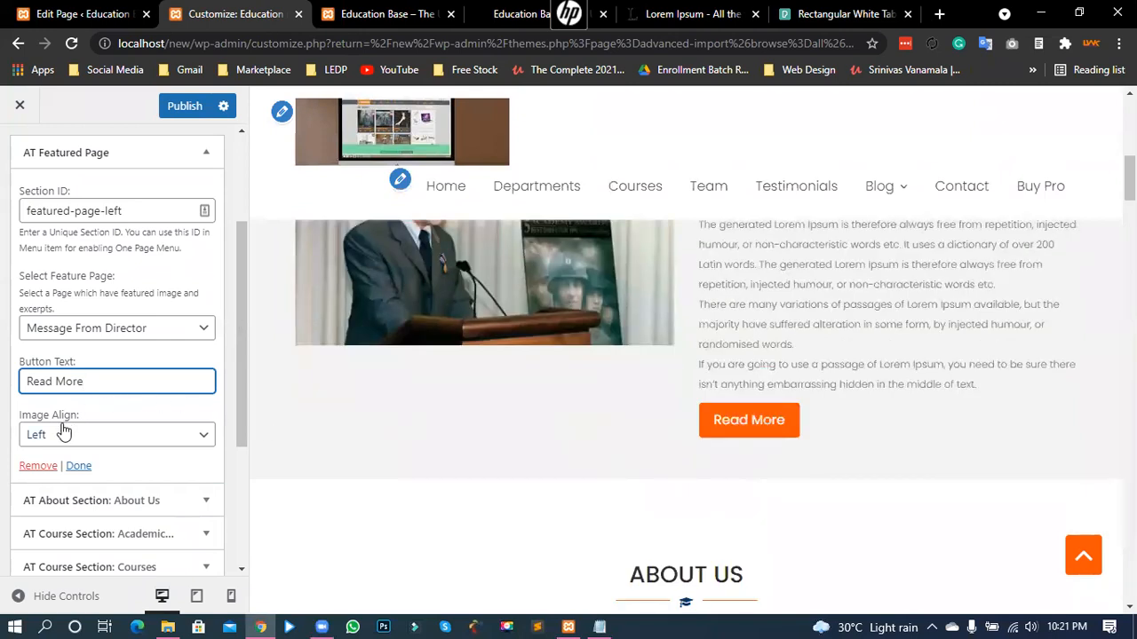
# - Try Image Align Right, then set it back to Left and close the widget
pyautogui.scroll(1, 161, 433)
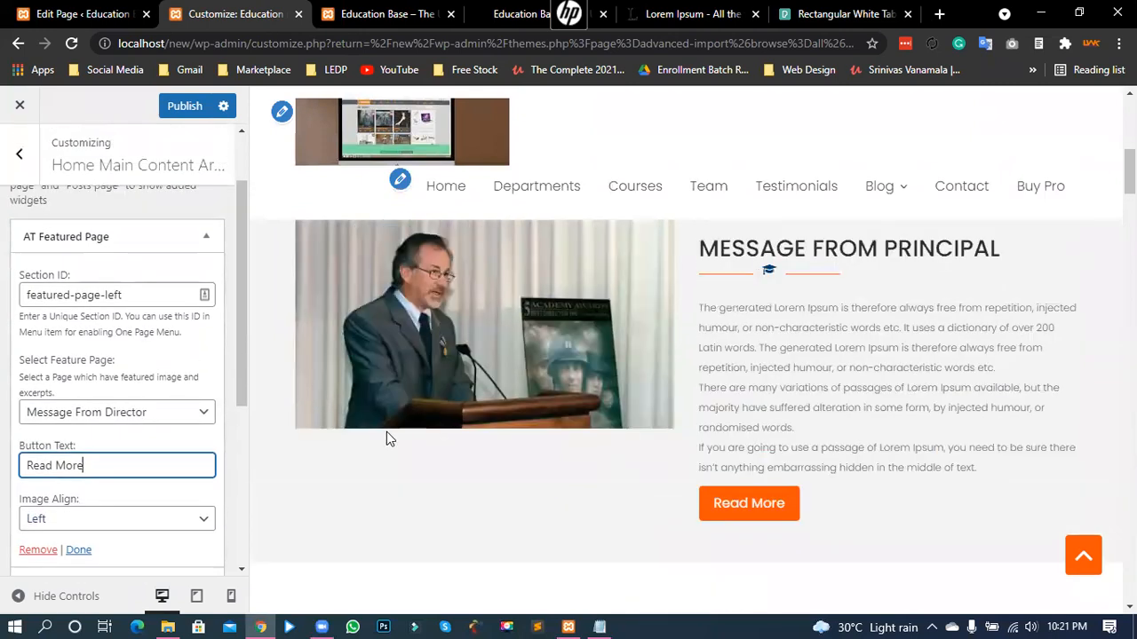
pyautogui.scroll(-1, 154, 444)
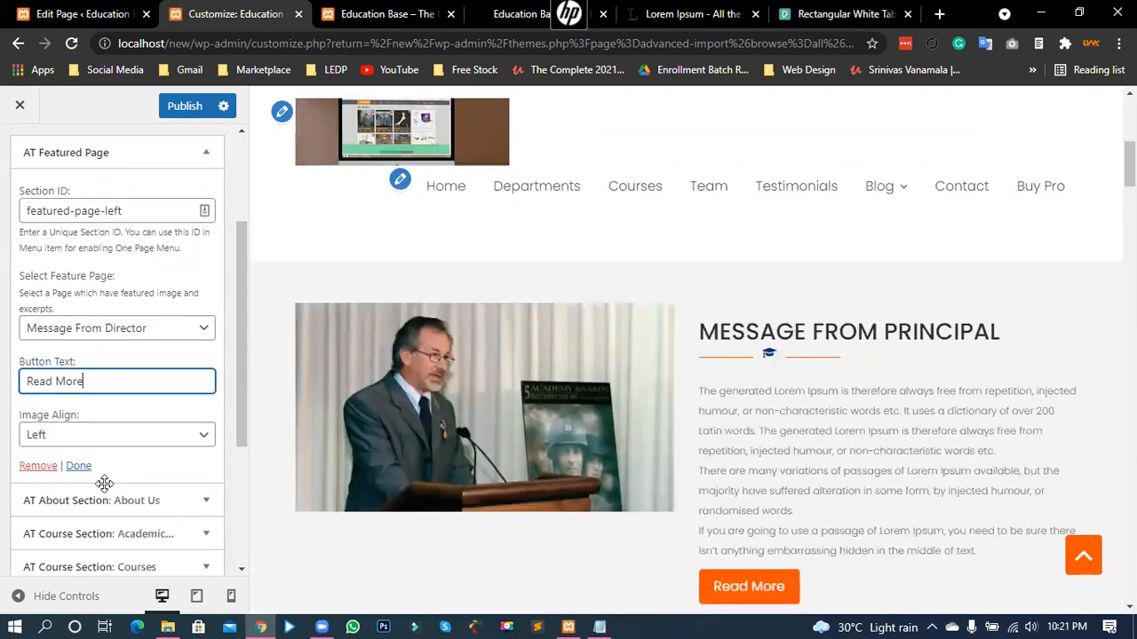
pyautogui.click(71, 434)
pyautogui.click(50, 474)
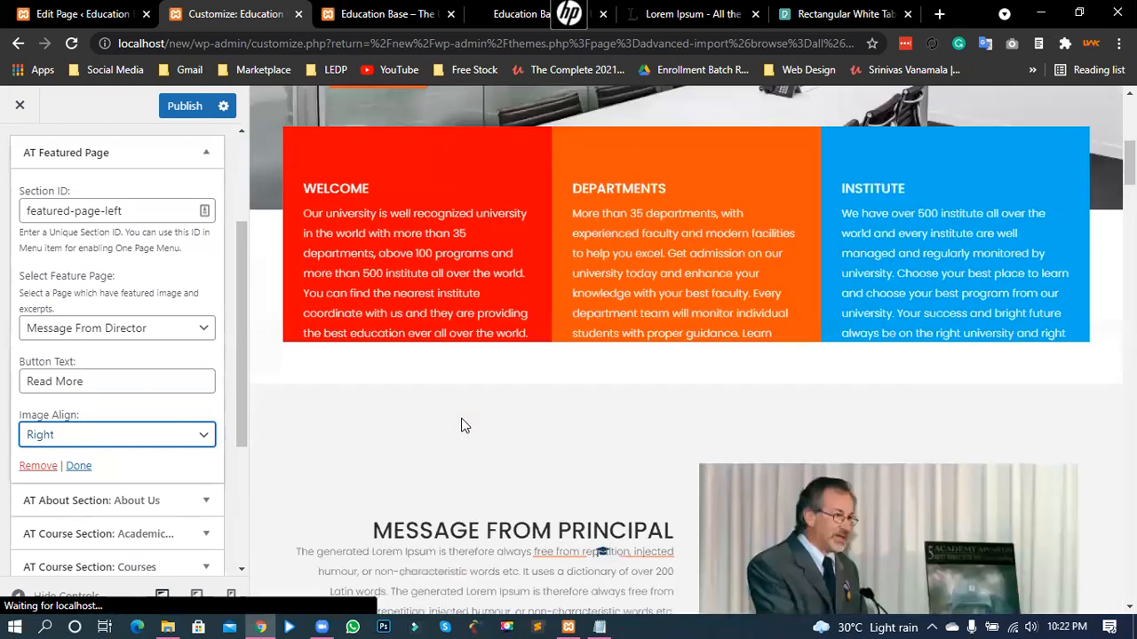
pyautogui.scroll(-3, 604, 433)
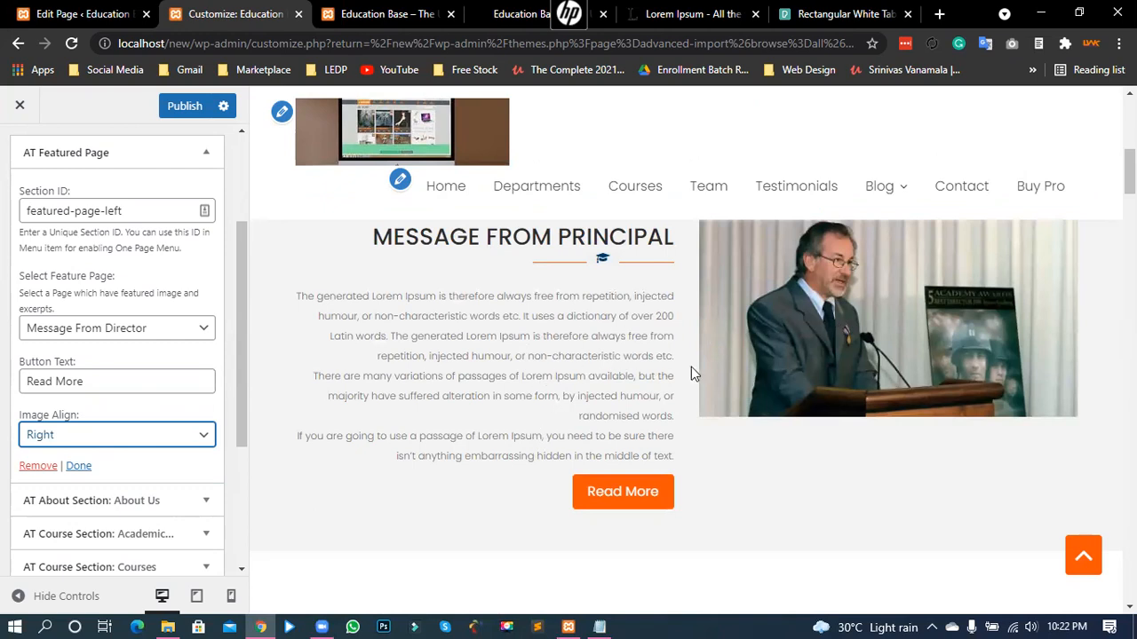
pyautogui.click(54, 442)
pyautogui.click(37, 456)
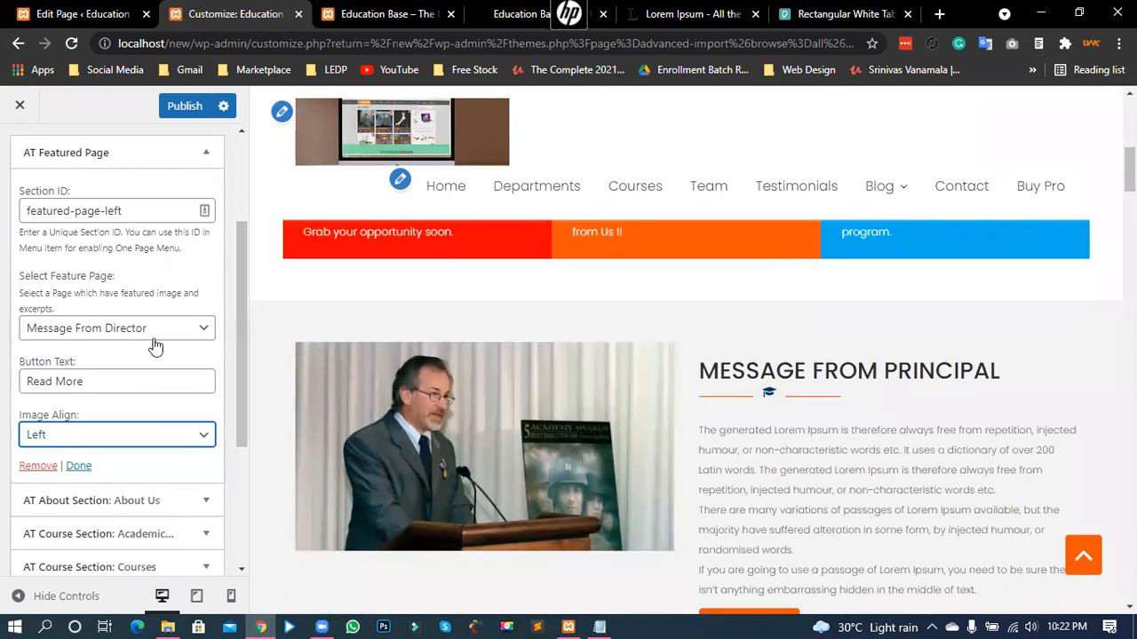
pyautogui.click(78, 466)
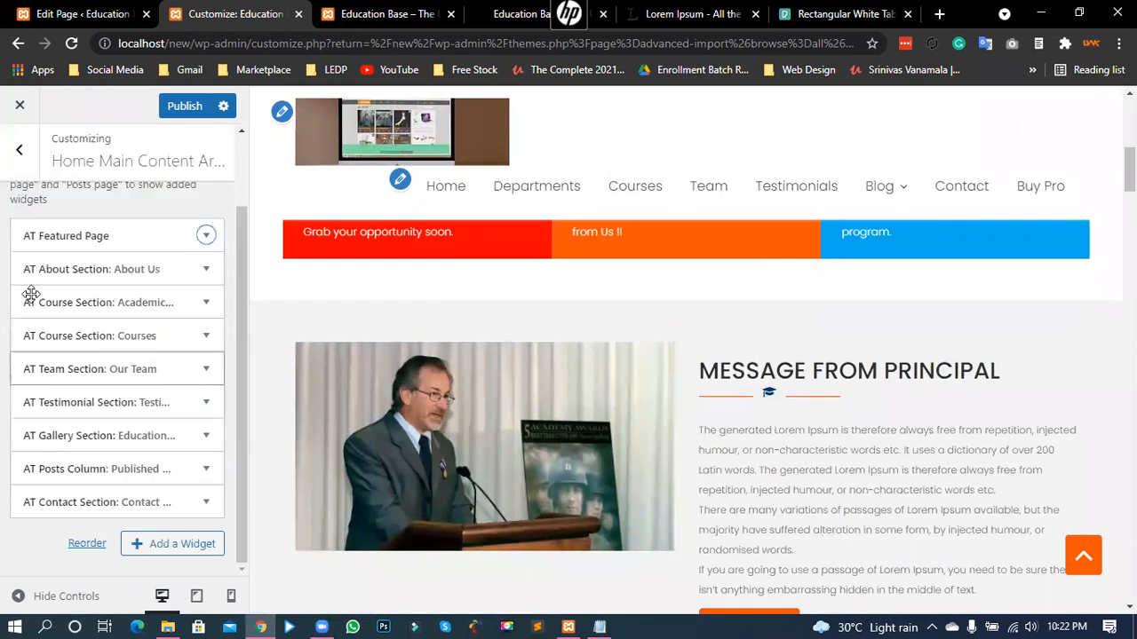
pyautogui.scroll(-3, 672, 368)
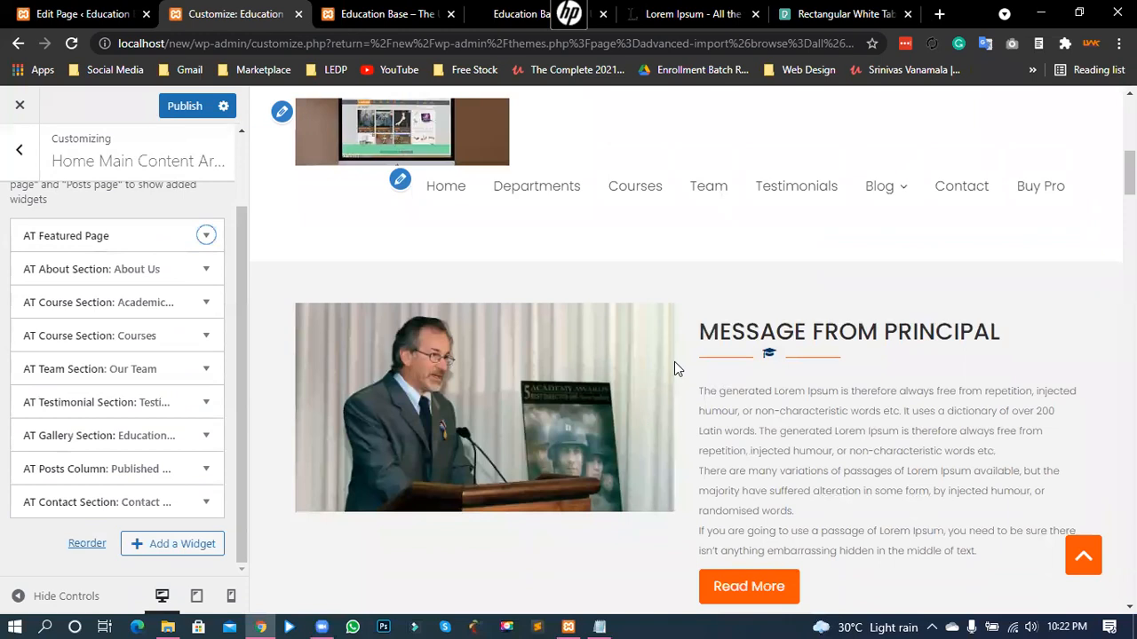
pyautogui.scroll(-3, 683, 365)
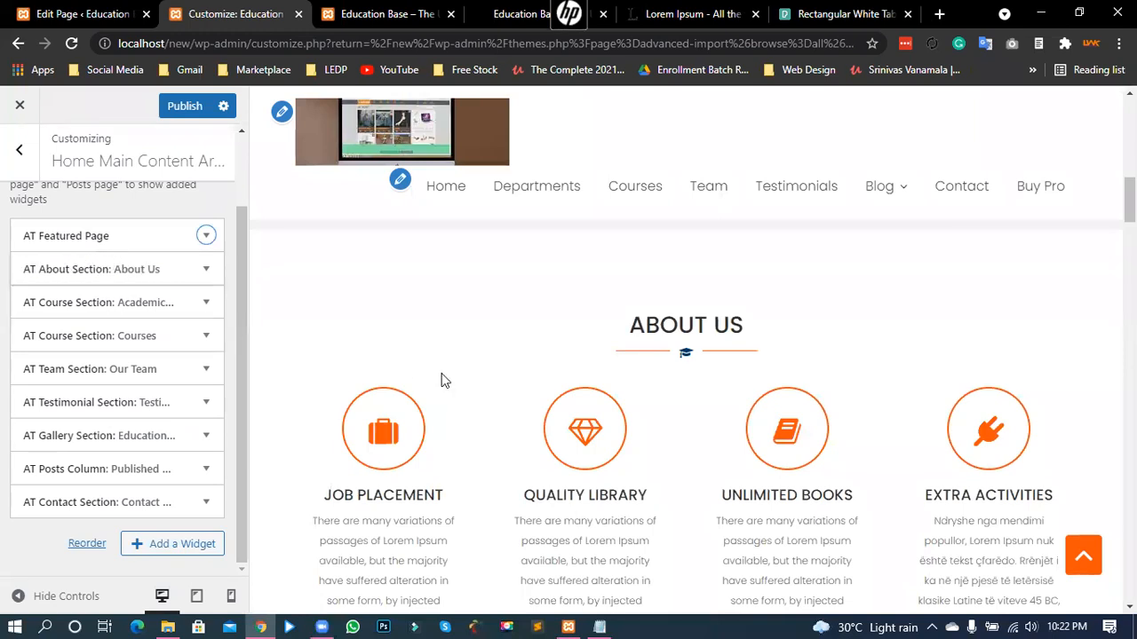
pyautogui.scroll(-1, 441, 380)
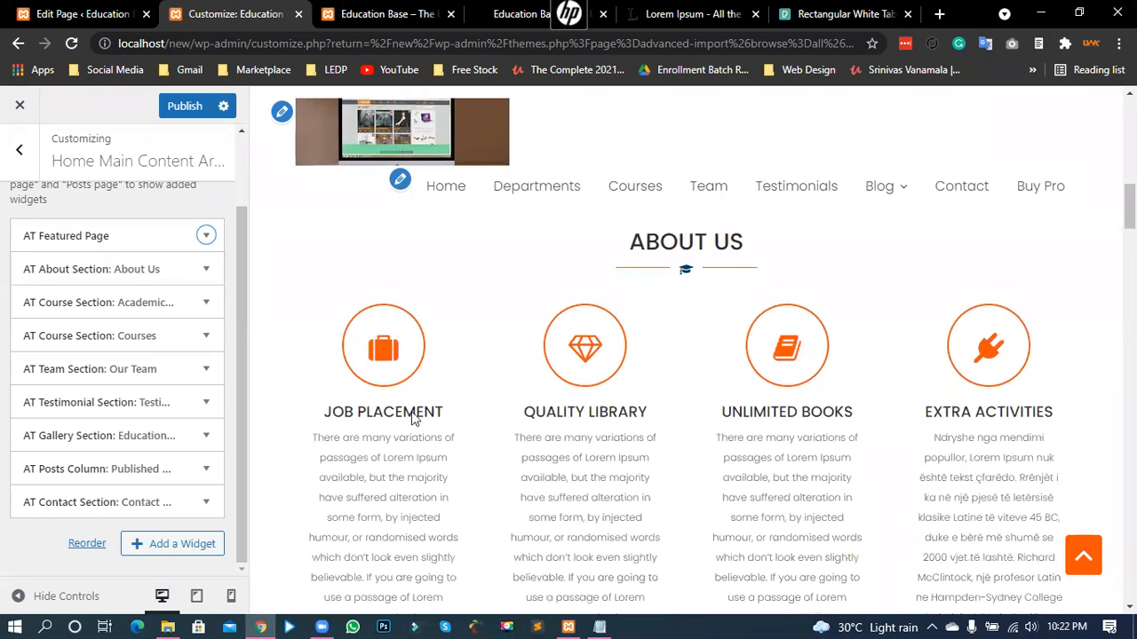
pyautogui.click(206, 272)
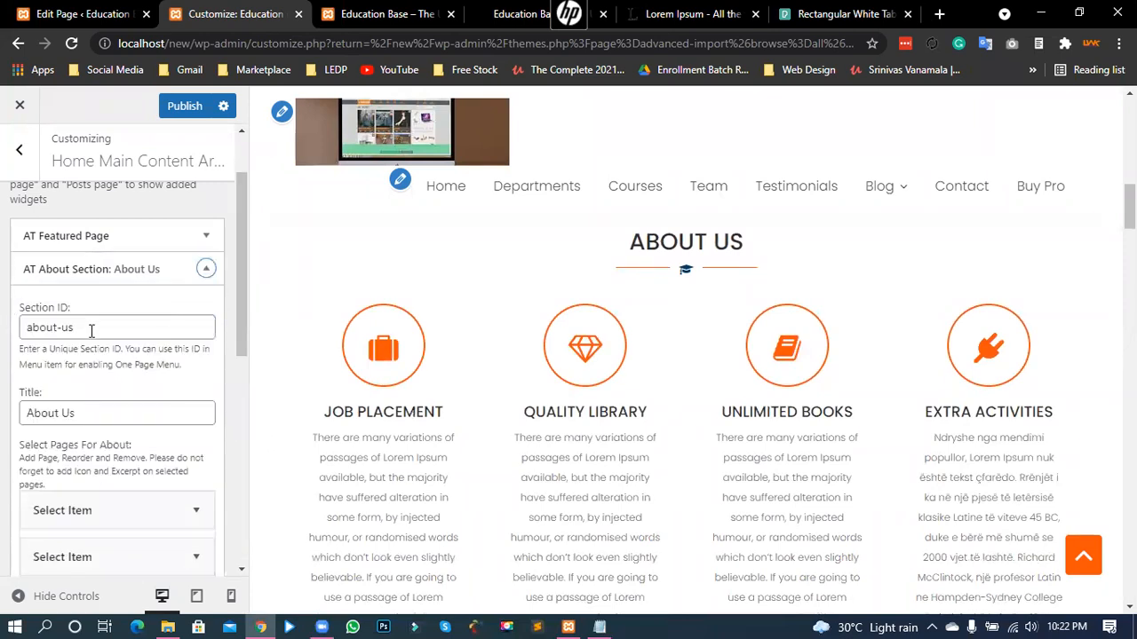
pyautogui.moveTo(91, 330); pyautogui.dragTo(3, 330)
pyautogui.moveTo(76, 416); pyautogui.dragTo(4, 426)
pyautogui.click(71, 417)
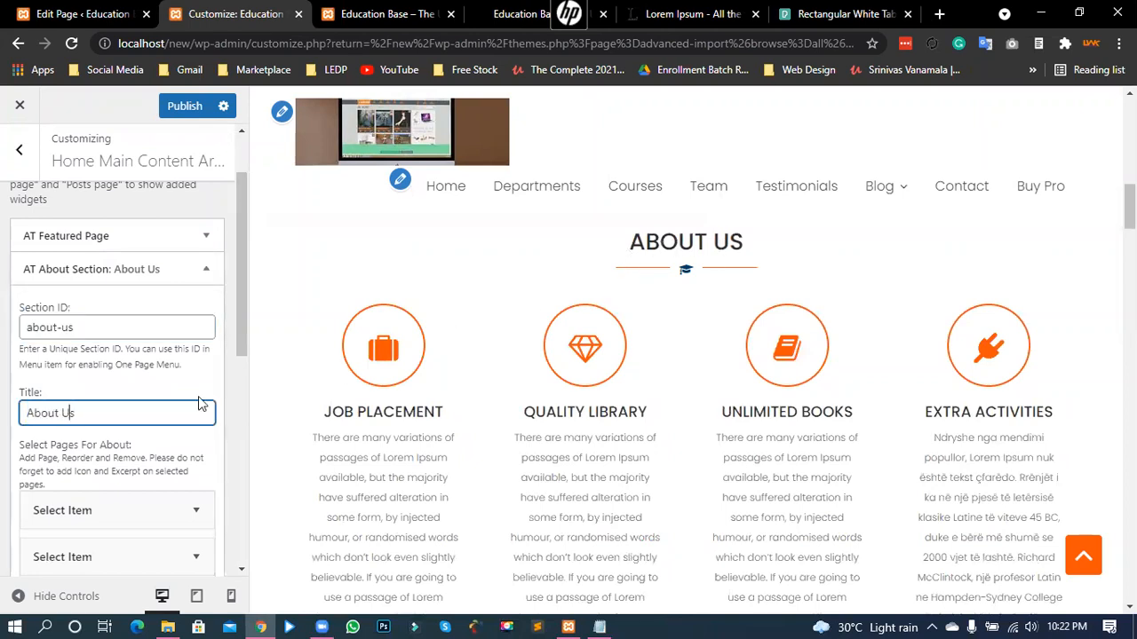
pyautogui.doubleClick(71, 412)
pyautogui.press('BackSpace')
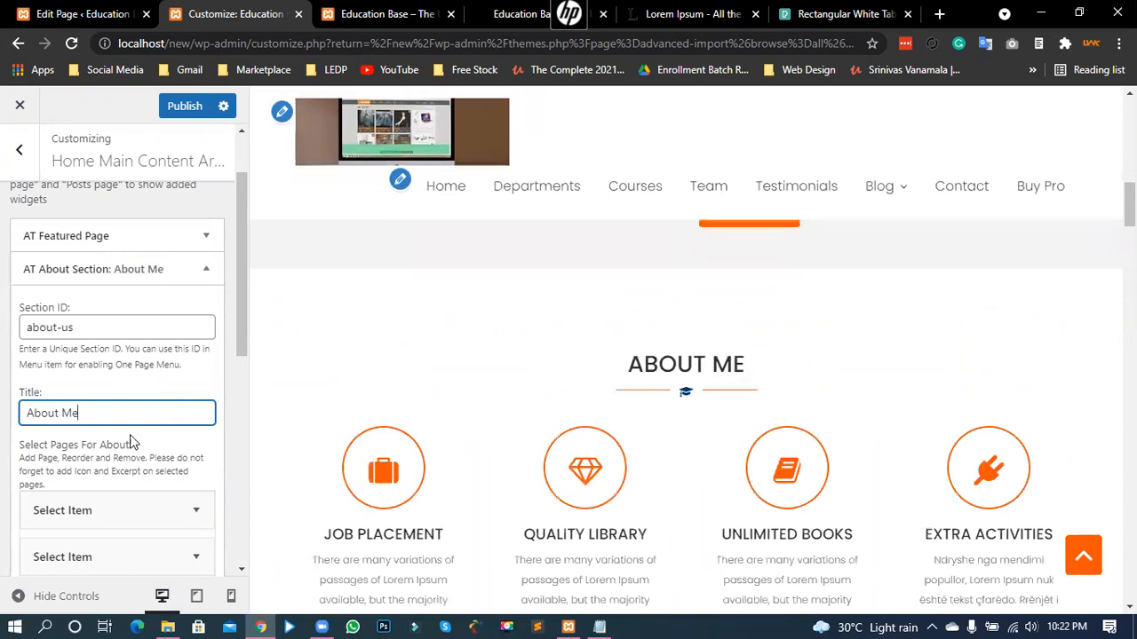
pyautogui.moveTo(71, 402); pyautogui.dragTo(66, 404)
pyautogui.write('C')
pyautogui.write('s')
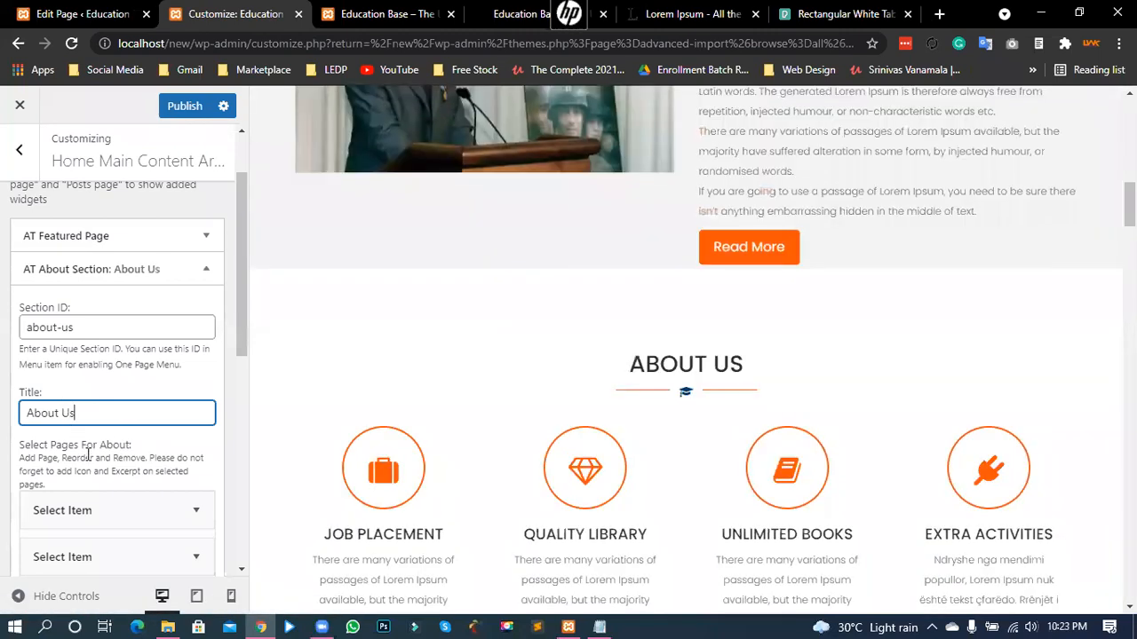
pyautogui.moveTo(60, 446); pyautogui.dragTo(132, 448)
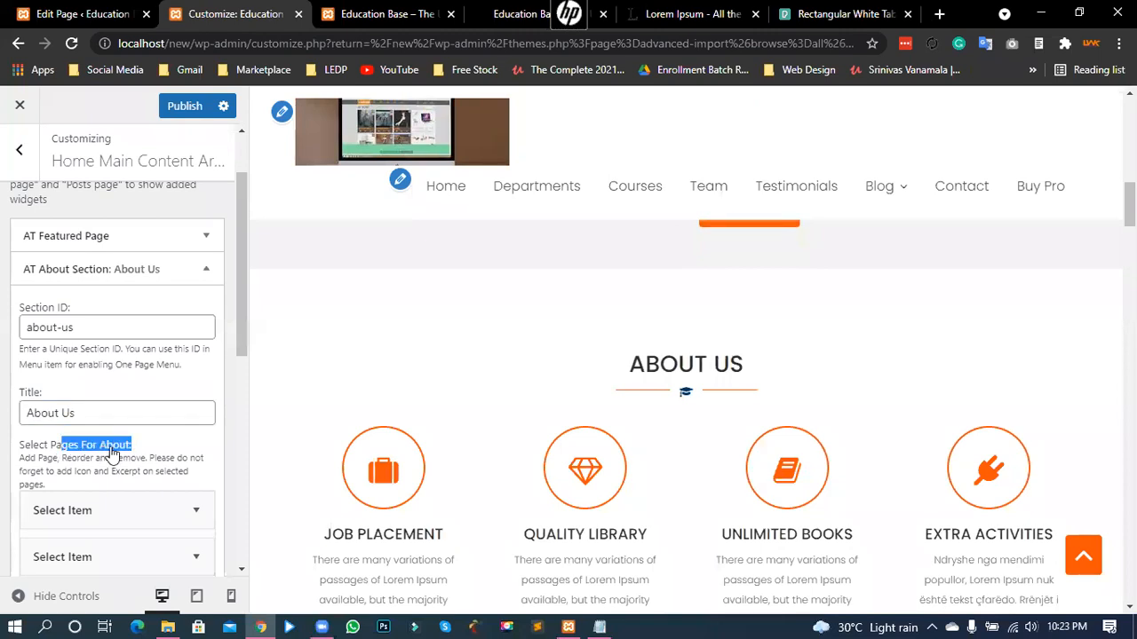
pyautogui.click(96, 455)
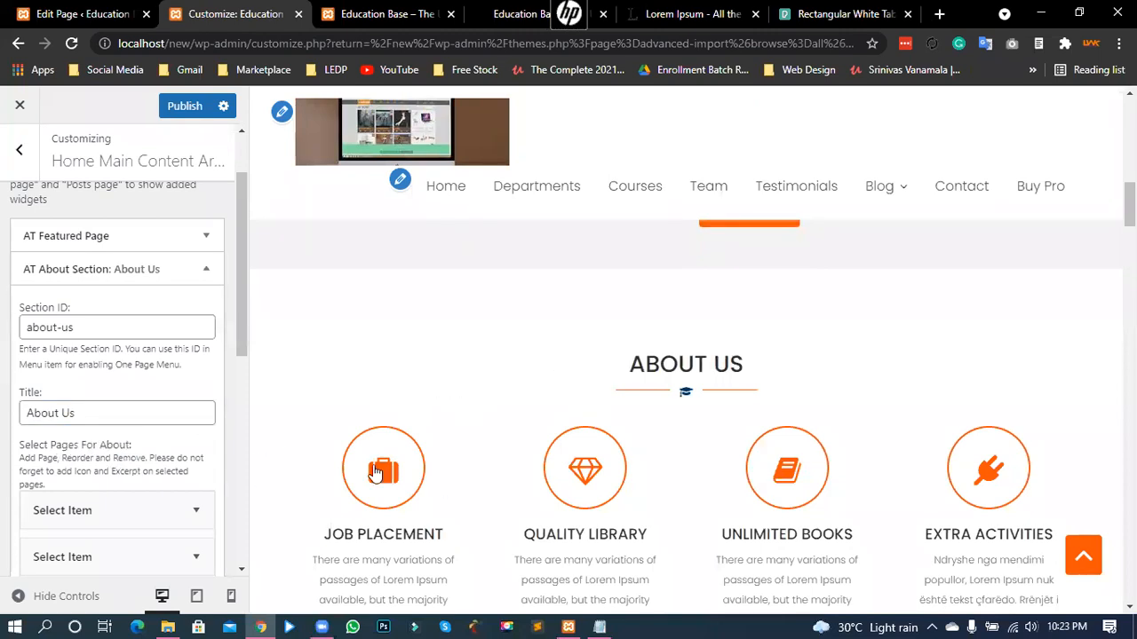
pyautogui.scroll(-4, 485, 400)
pyautogui.scroll(1, 471, 426)
pyautogui.scroll(1, 479, 423)
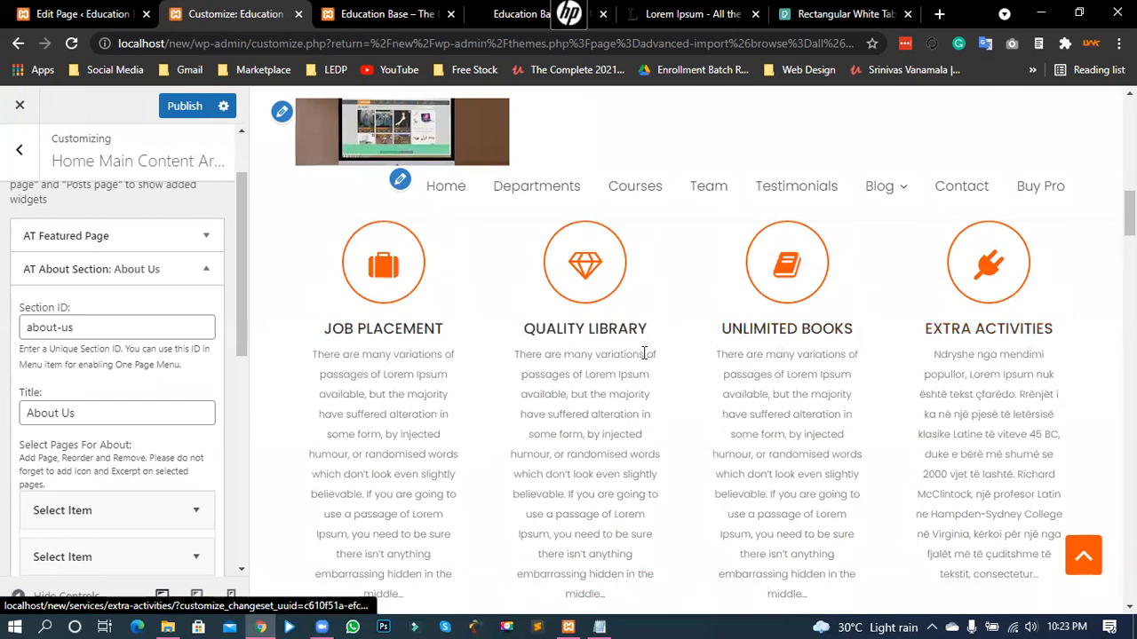
# - Expand the first About Us item and confirm its page dropdown shows Job Placement
pyautogui.scroll(-2, 105, 376)
pyautogui.scroll(-2, 105, 375)
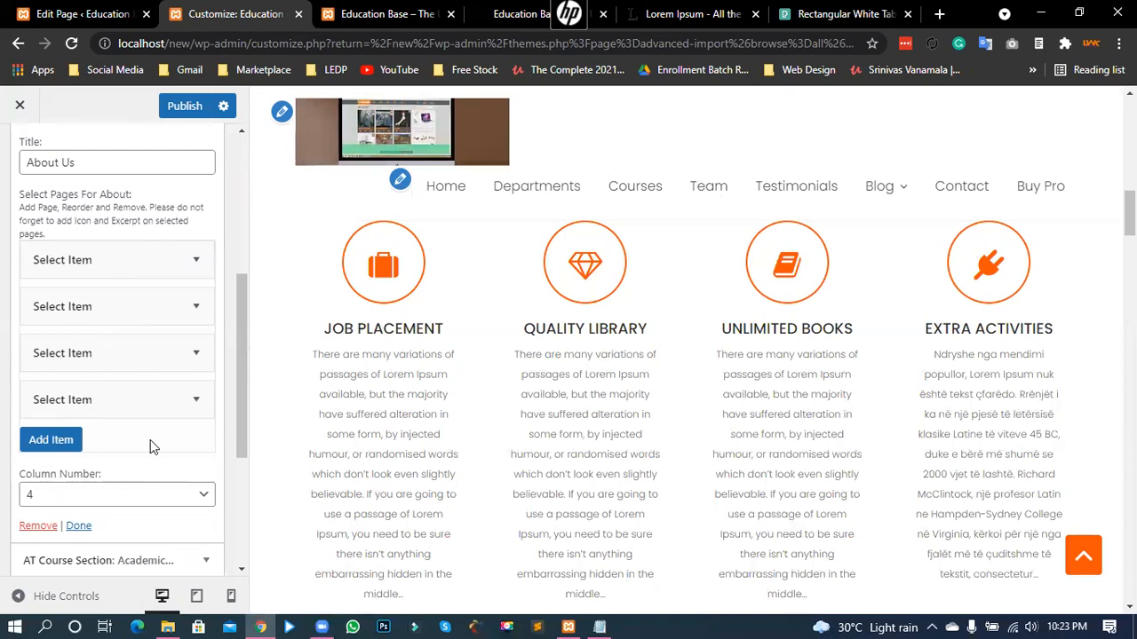
pyautogui.click(195, 265)
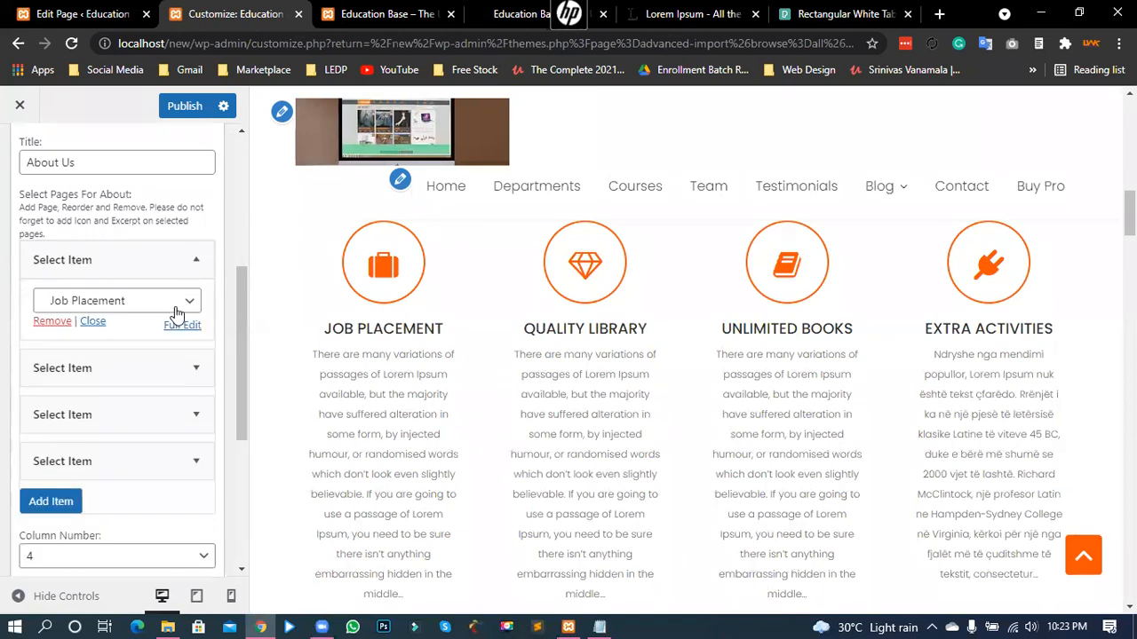
pyautogui.click(106, 302)
pyautogui.click(106, 303)
pyautogui.click(107, 303)
pyautogui.scroll(1, 110, 327)
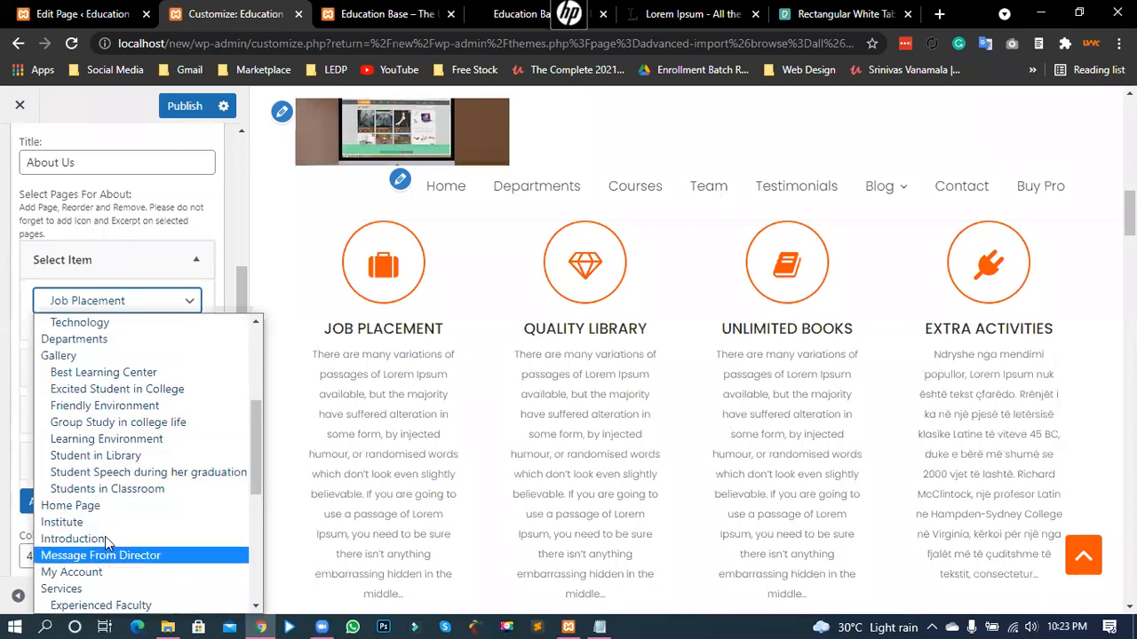
pyautogui.click(115, 302)
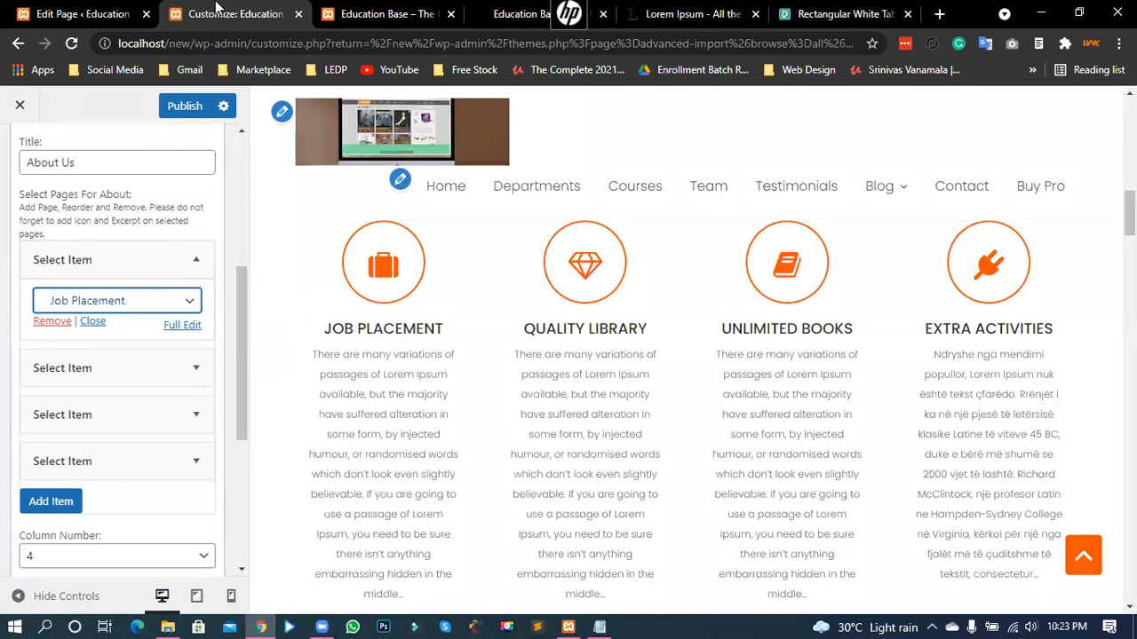
# - Search the Pages list for 'job'
pyautogui.click(80, 14)
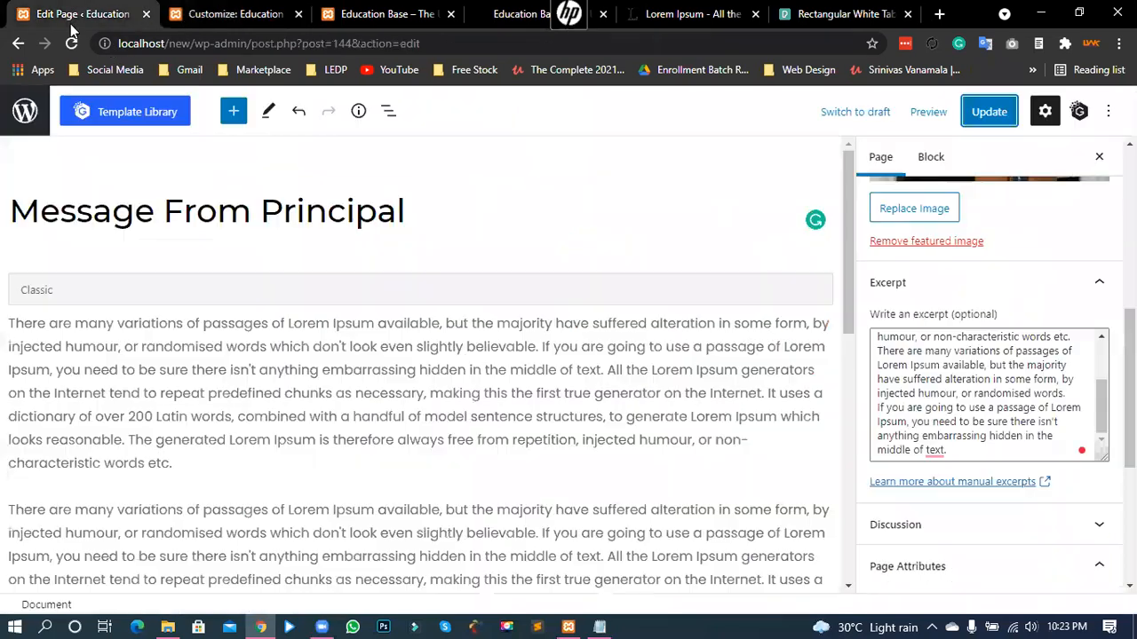
pyautogui.click(25, 114)
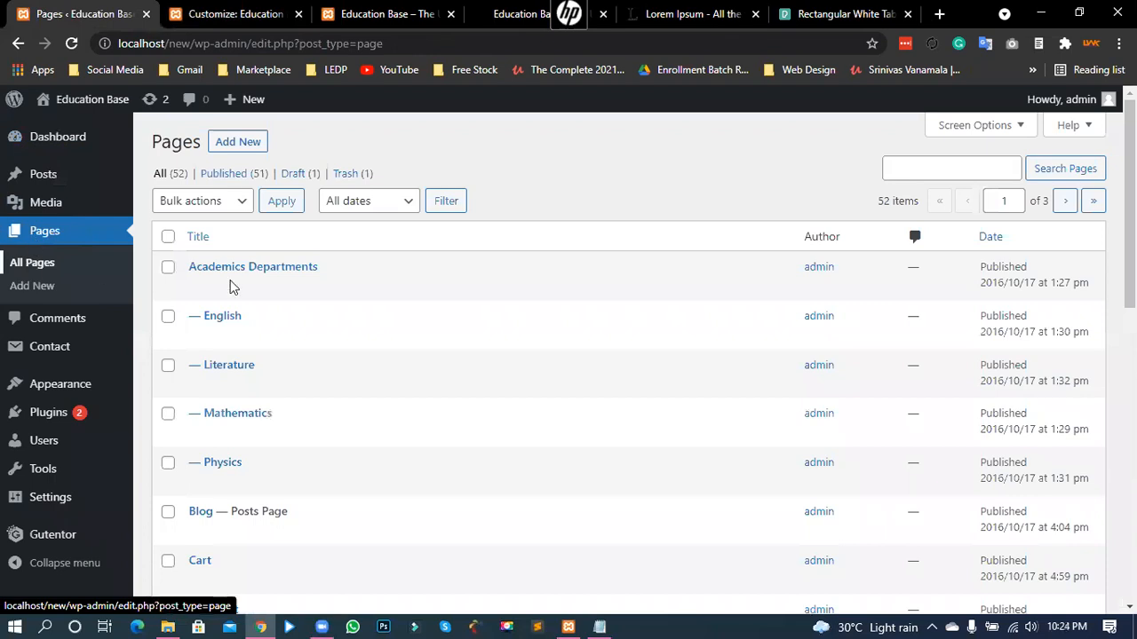
pyautogui.scroll(-3, 274, 423)
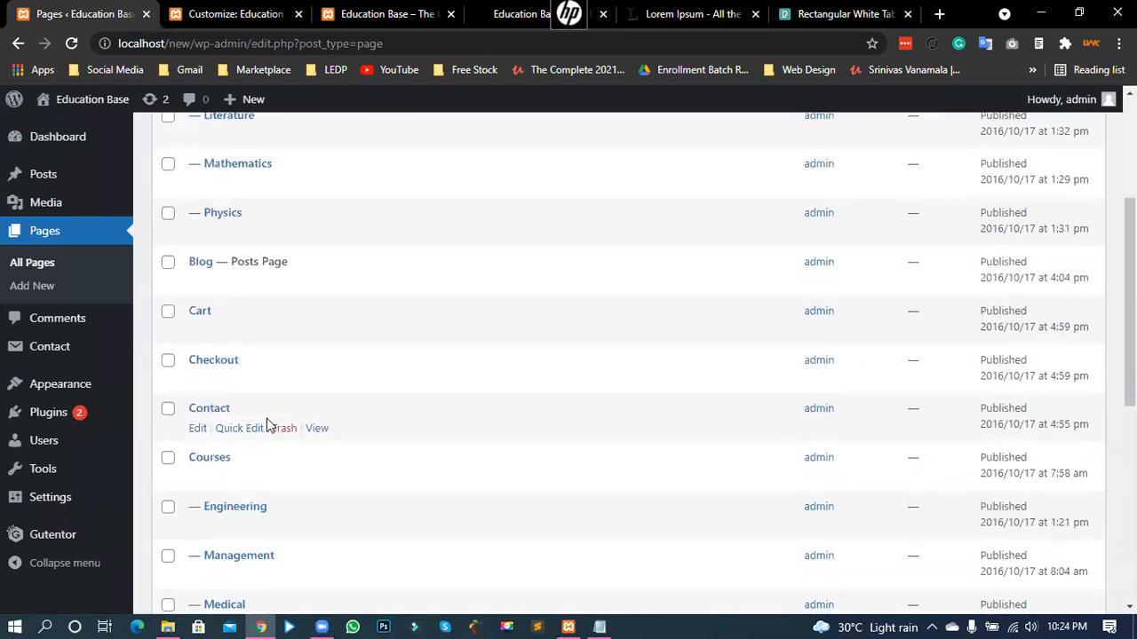
pyautogui.scroll(2, 274, 346)
pyautogui.scroll(-1, 252, 381)
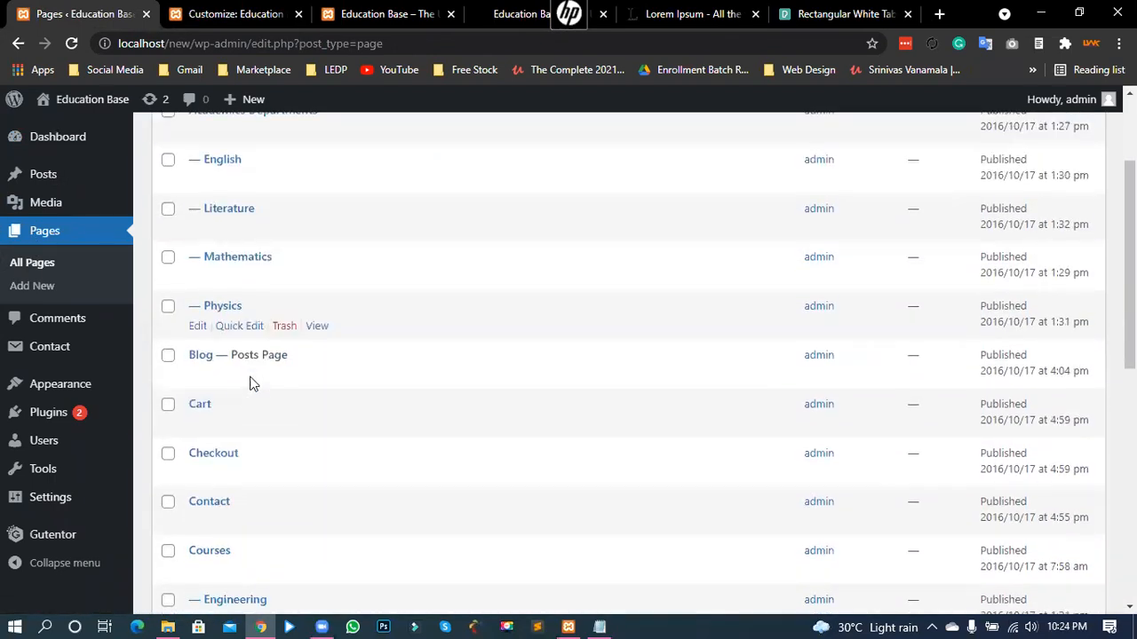
pyautogui.scroll(2, 254, 383)
pyautogui.click(918, 166)
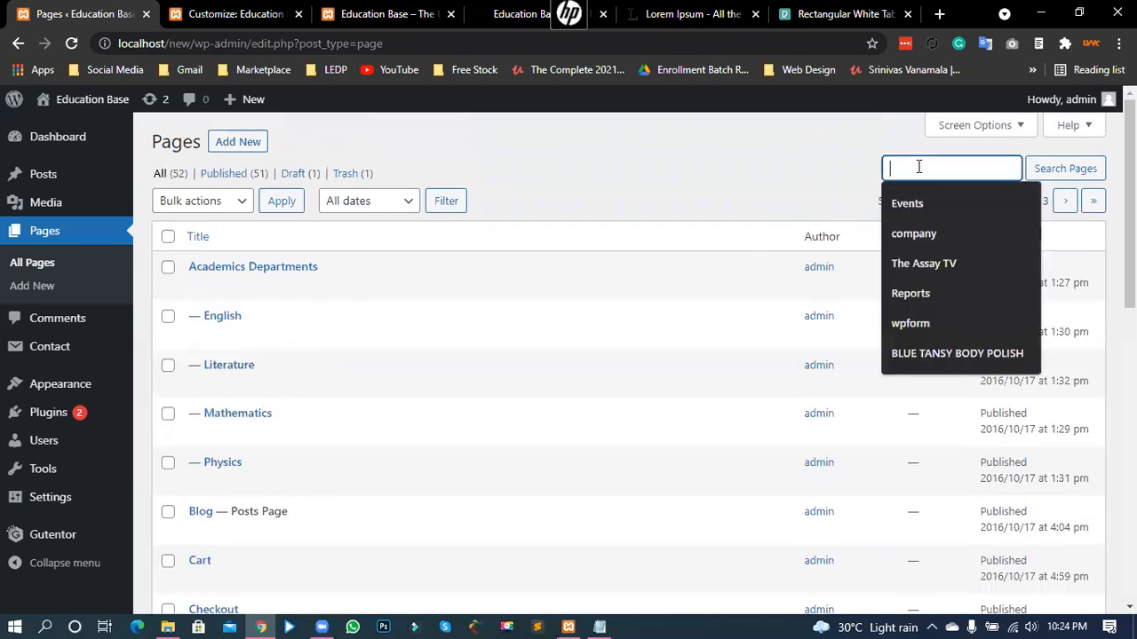
pyautogui.write('job')
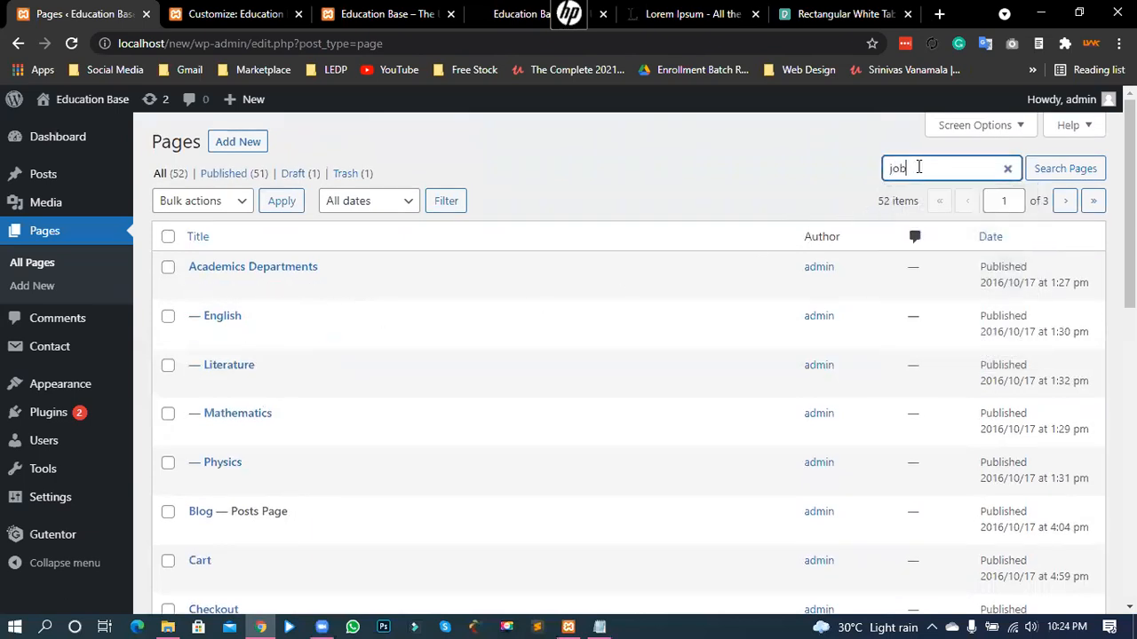
pyautogui.click(1062, 180)
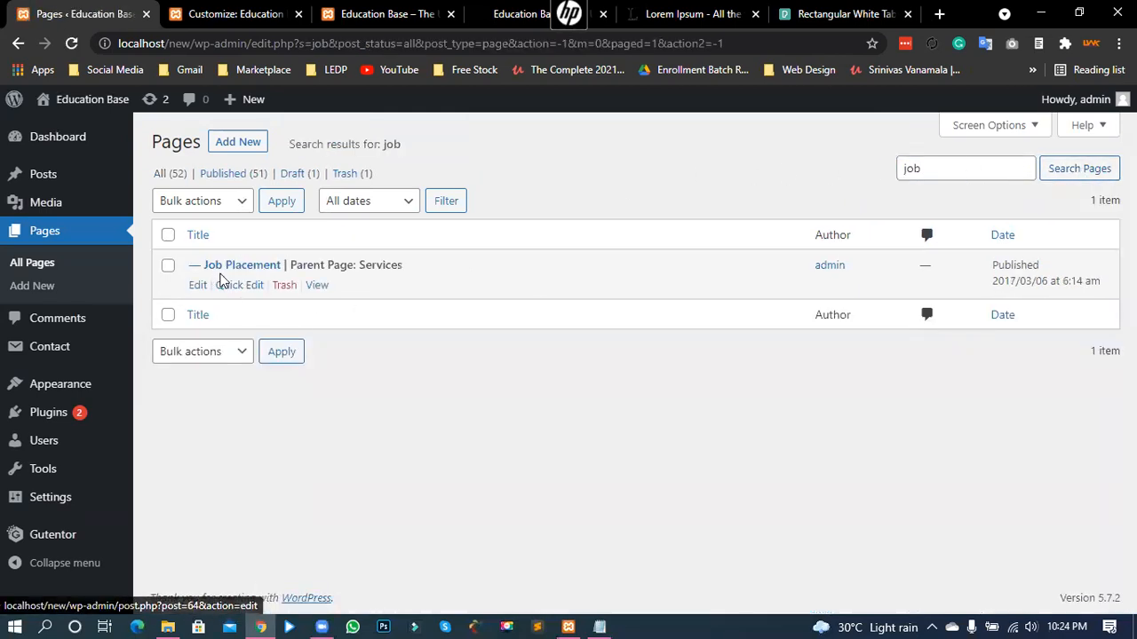
# - Open Job Placement, retitle it 'Job Seeking' and update the page
pyautogui.click(261, 266)
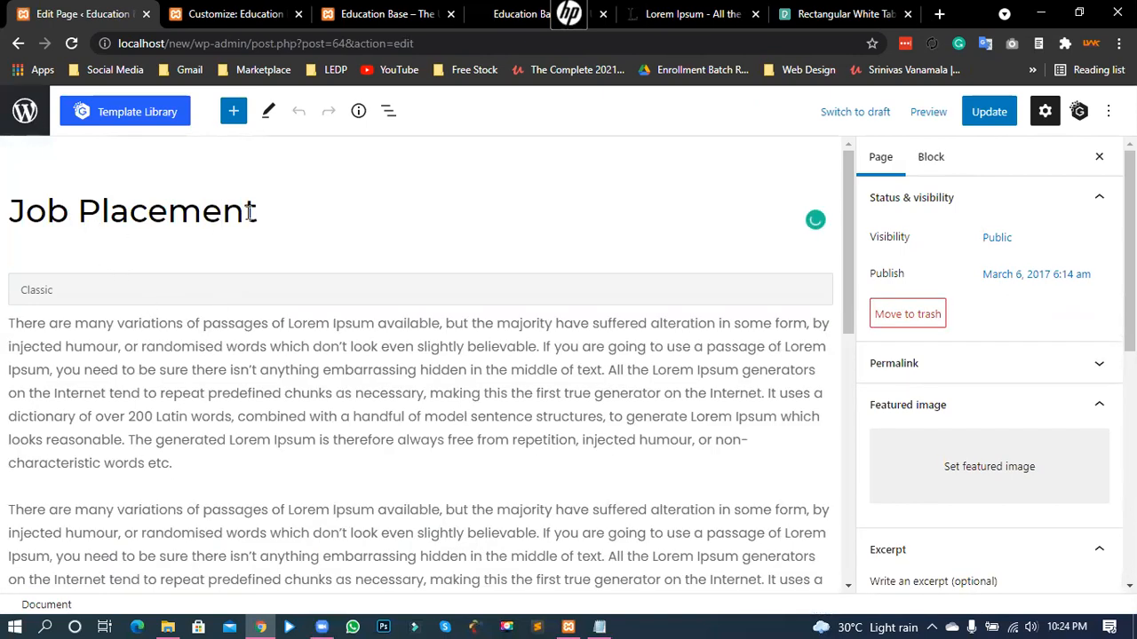
pyautogui.moveTo(264, 213); pyautogui.dragTo(85, 218)
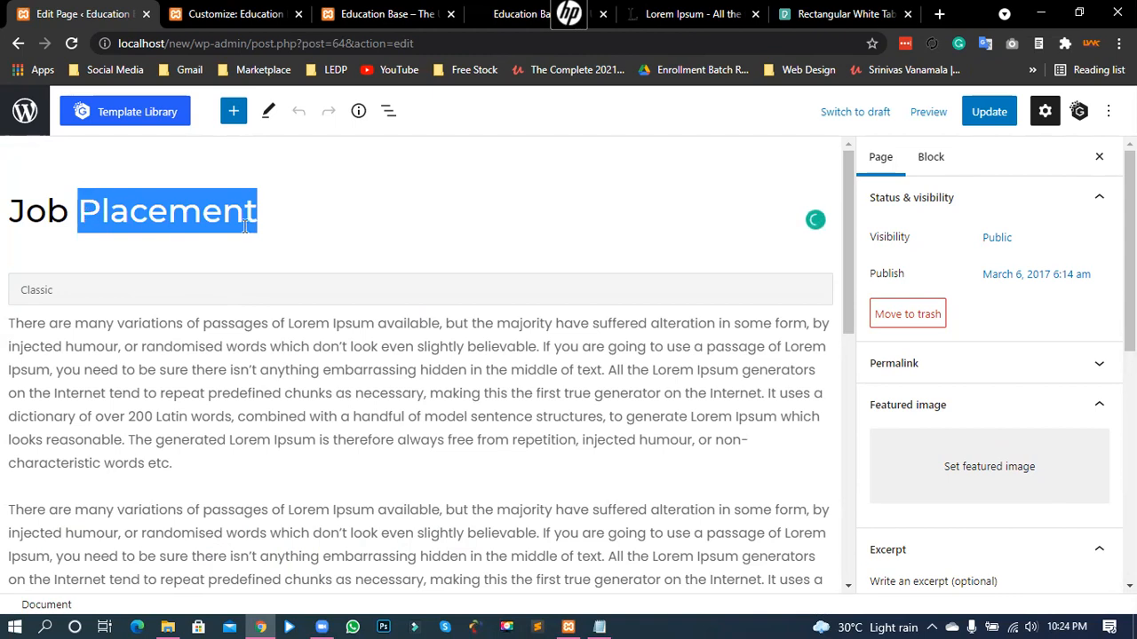
pyautogui.write('Seeking')
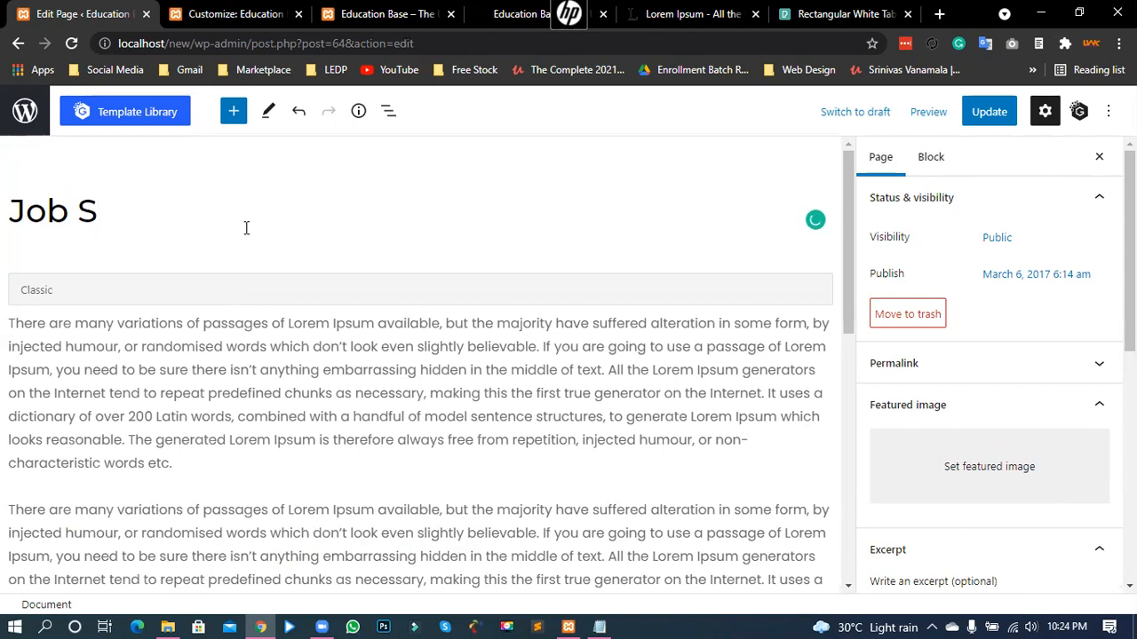
pyautogui.click(986, 117)
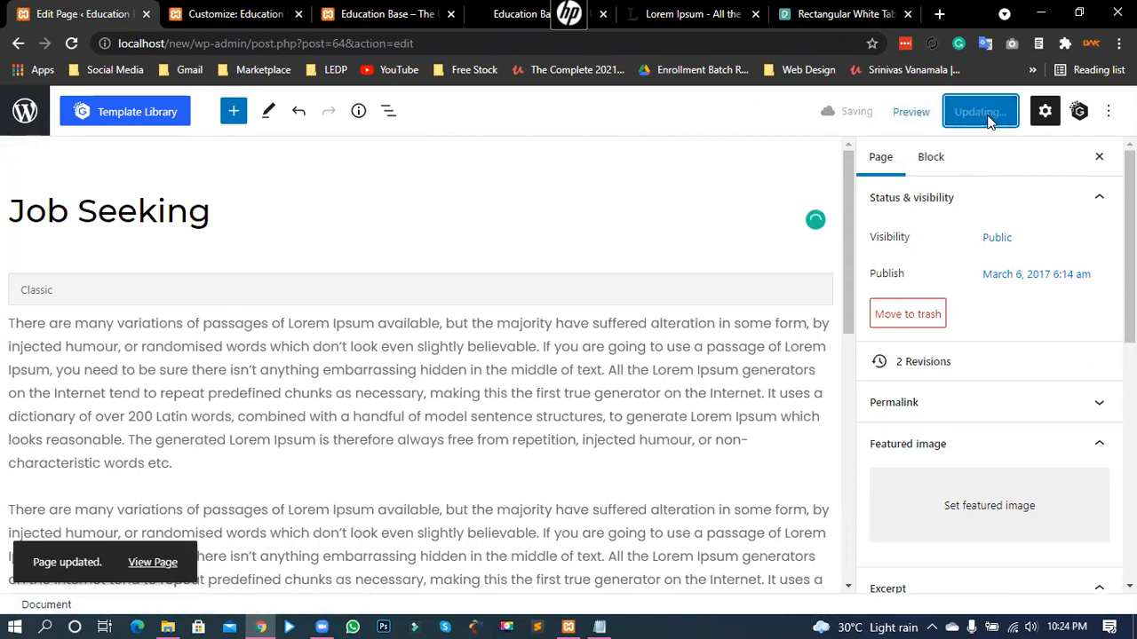
# - Reload the live homepage so the first About Us card shows JOB SEEKING
pyautogui.click(383, 14)
pyautogui.scroll(-3, 171, 235)
pyautogui.scroll(-2, 171, 236)
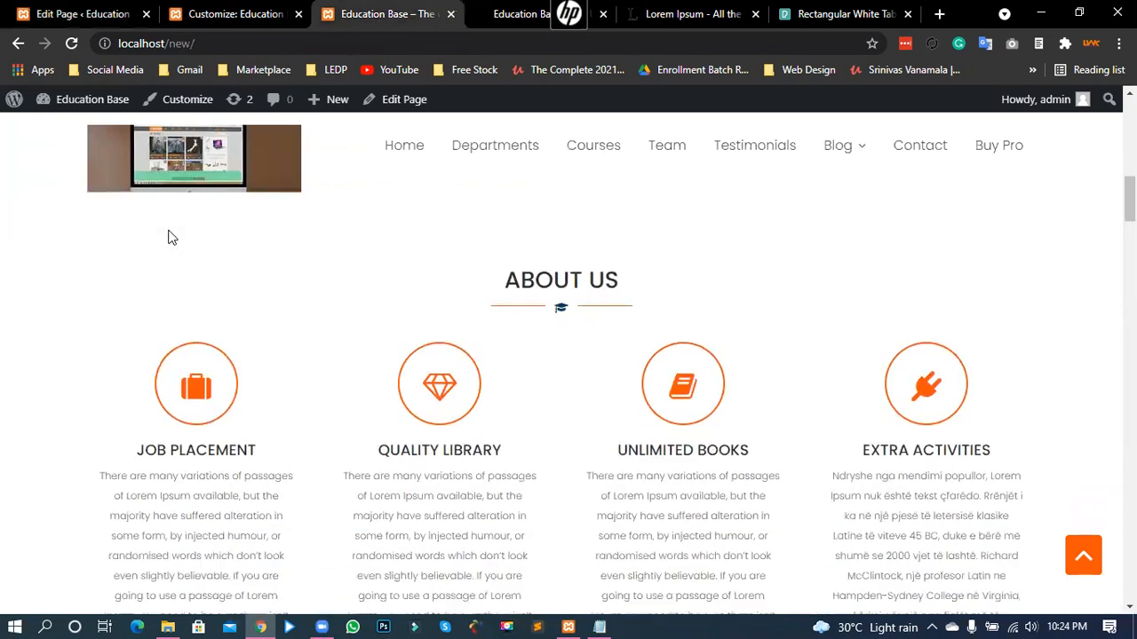
pyautogui.click(73, 43)
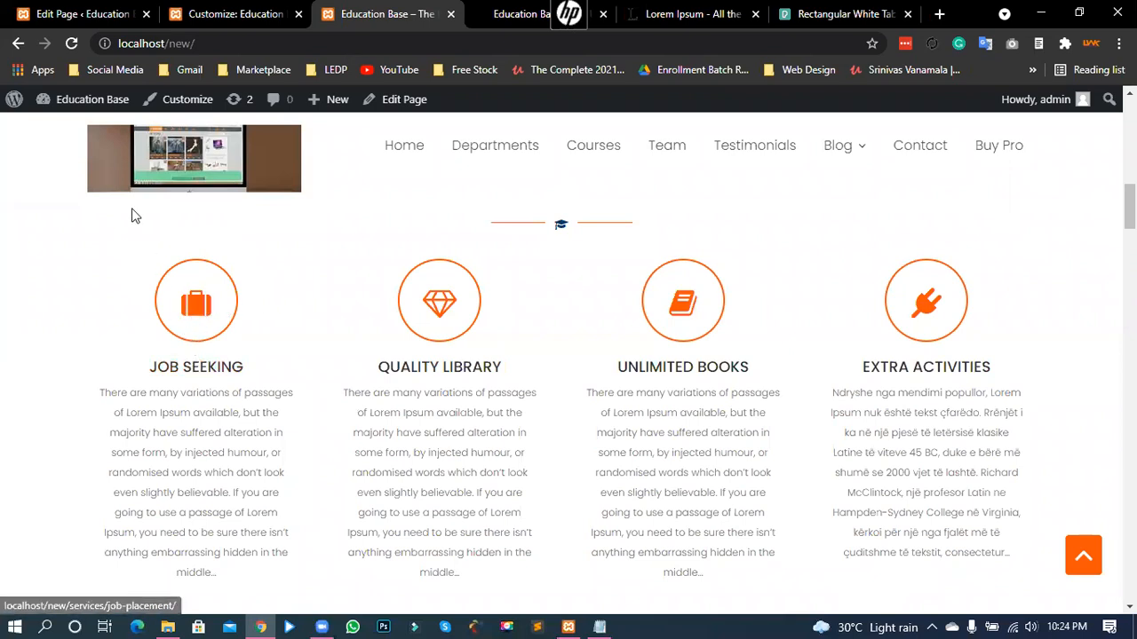
# - Find the Job Seeking page's Featured Icon (fa-desktop) and follow its 'Refer here' link
pyautogui.click(93, 15)
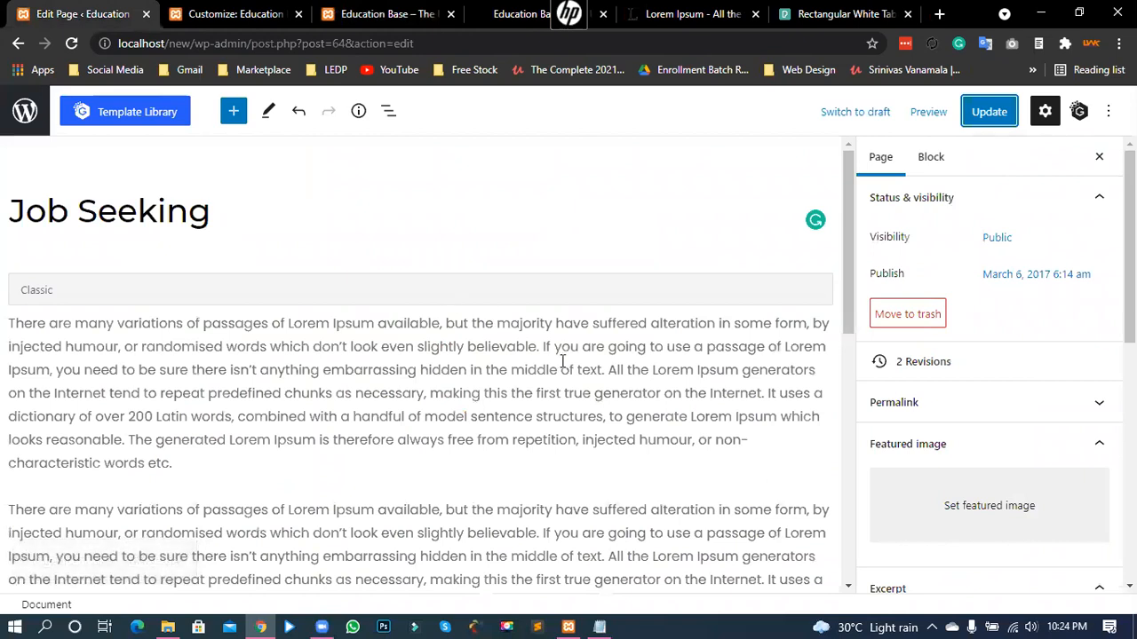
pyautogui.scroll(-2, 991, 387)
pyautogui.scroll(-5, 997, 382)
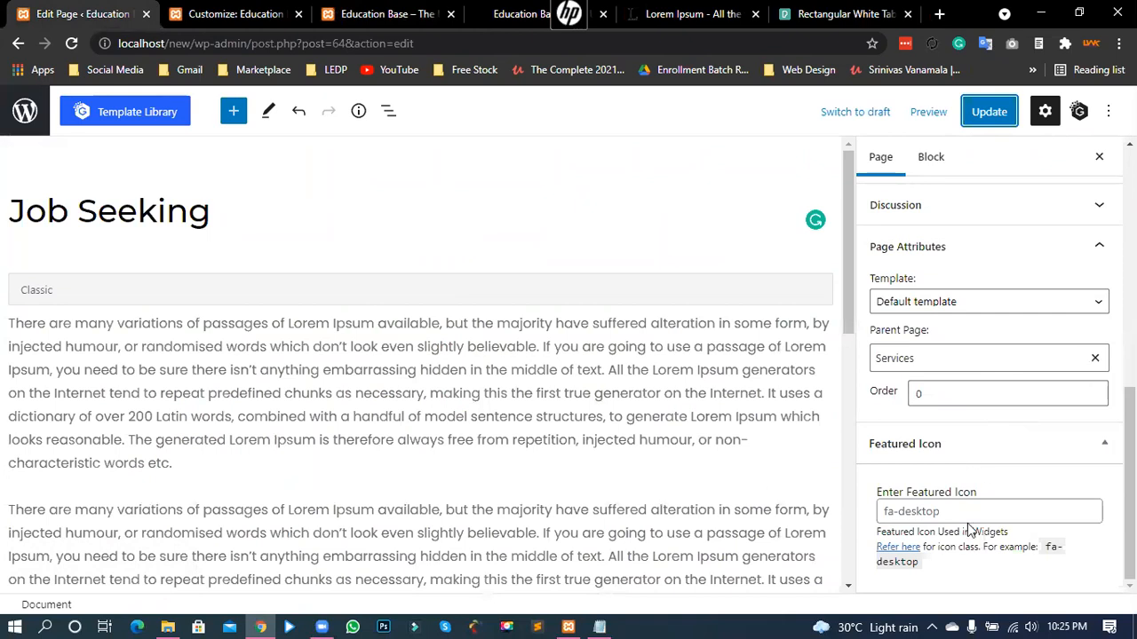
pyautogui.click(943, 514)
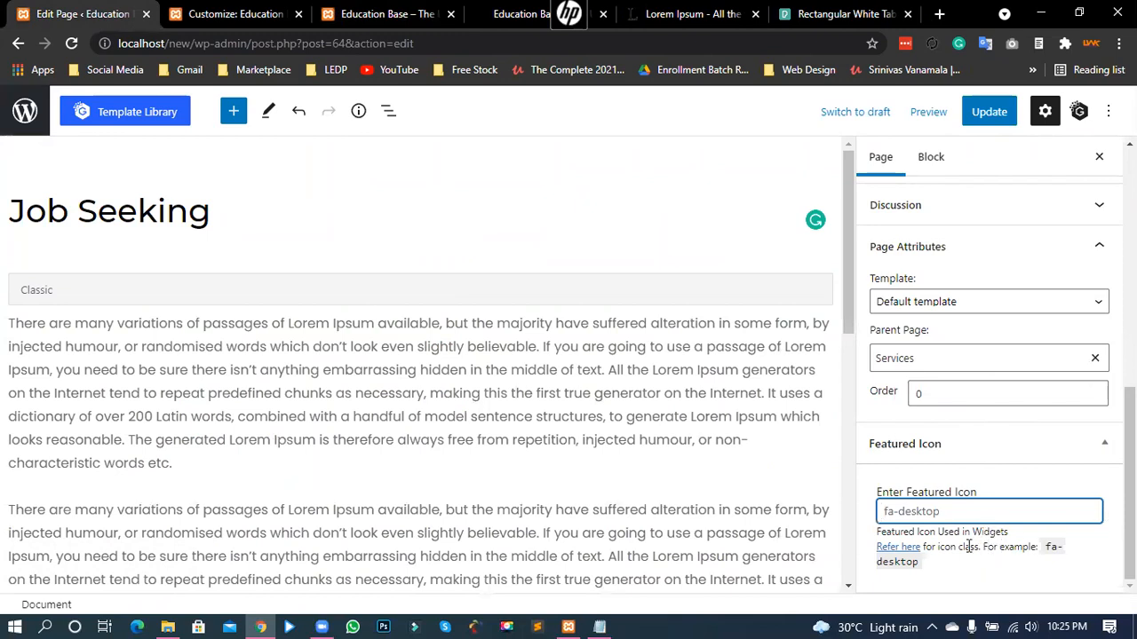
pyautogui.moveTo(929, 533); pyautogui.dragTo(996, 533)
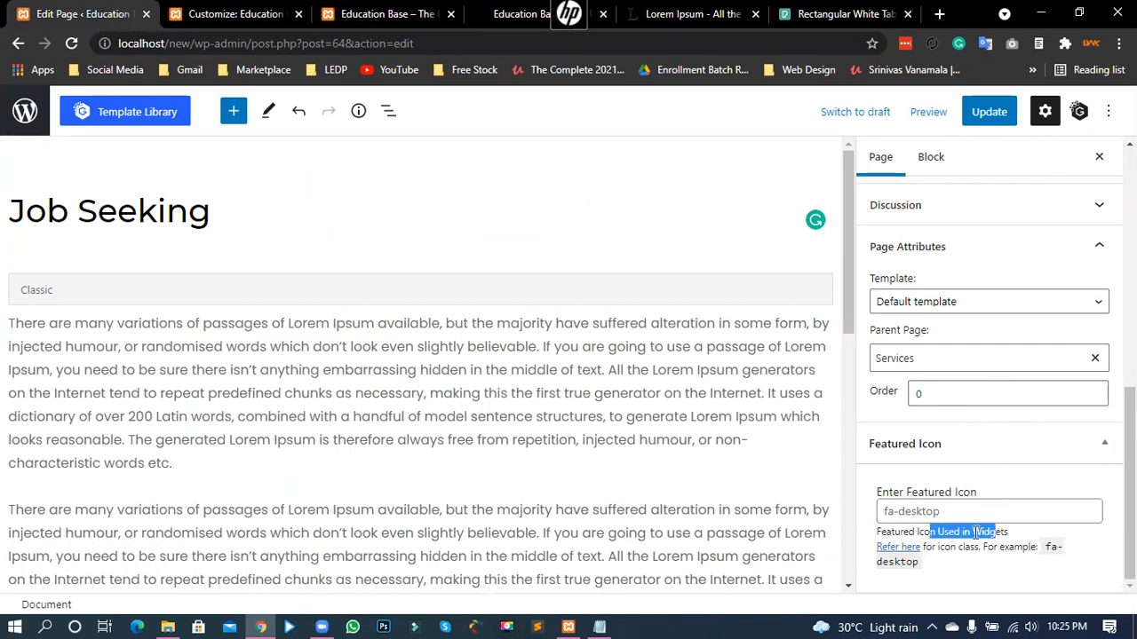
pyautogui.click(942, 539)
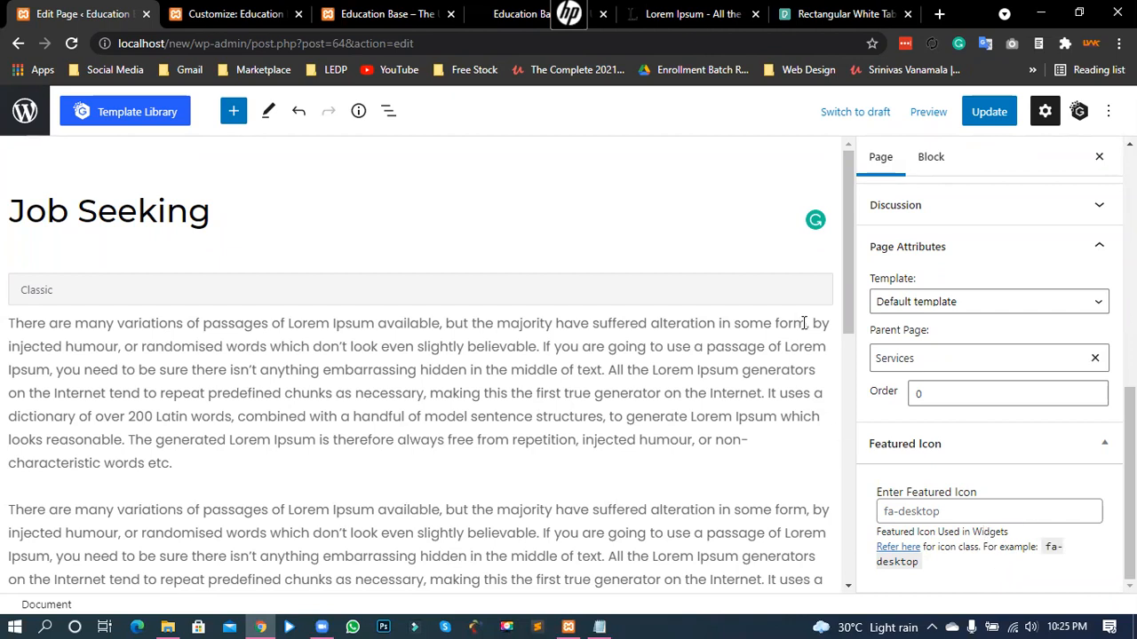
pyautogui.click(888, 546)
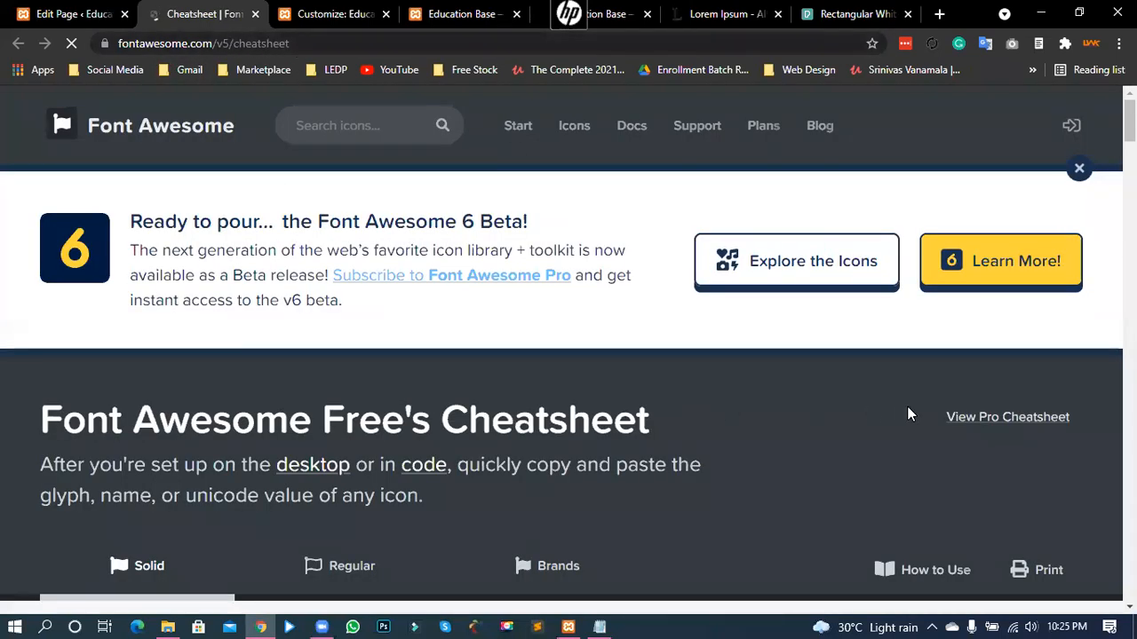
# - Copy the 'anchor' icon name from the cheatsheet and focus the Featured Icon field
pyautogui.scroll(-5, 909, 410)
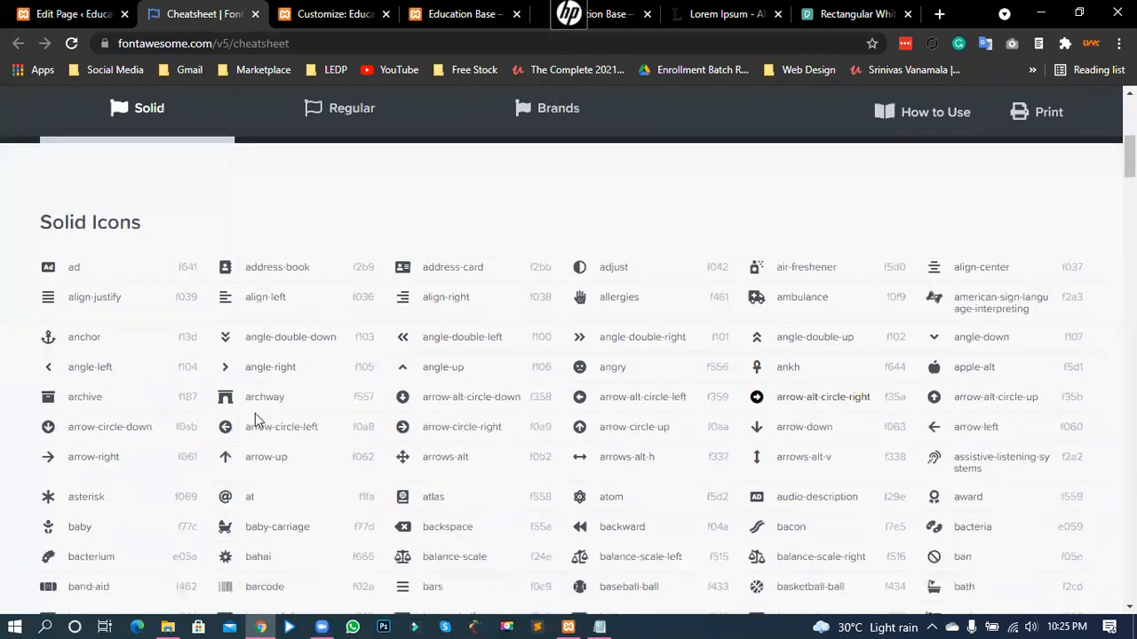
pyautogui.scroll(-1, 255, 413)
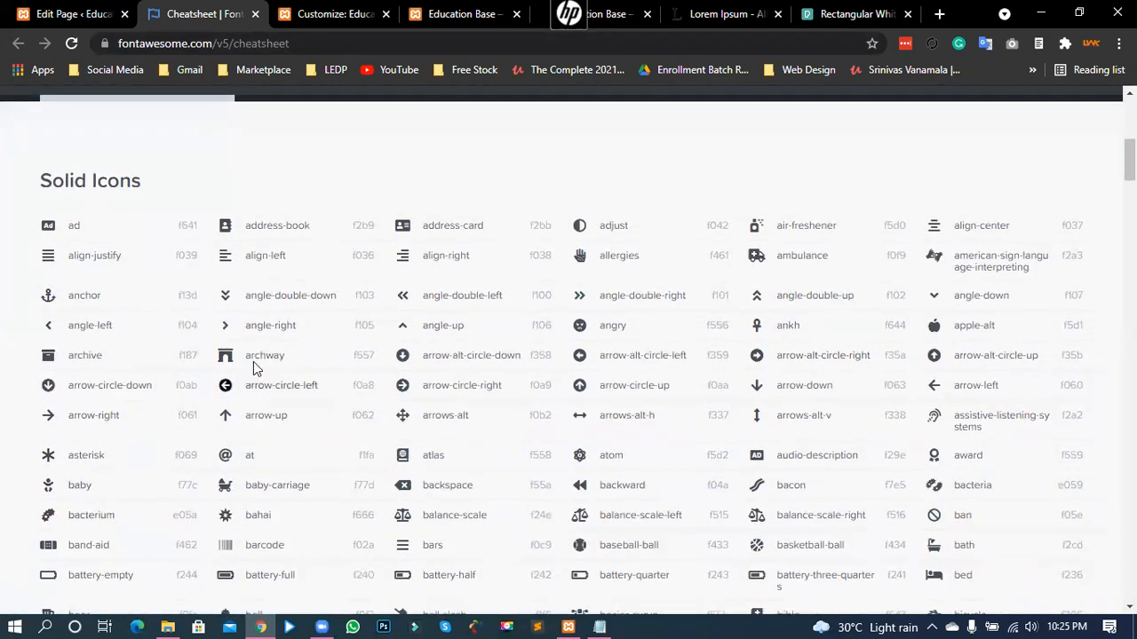
pyautogui.scroll(-2, 235, 395)
pyautogui.scroll(-4, 246, 406)
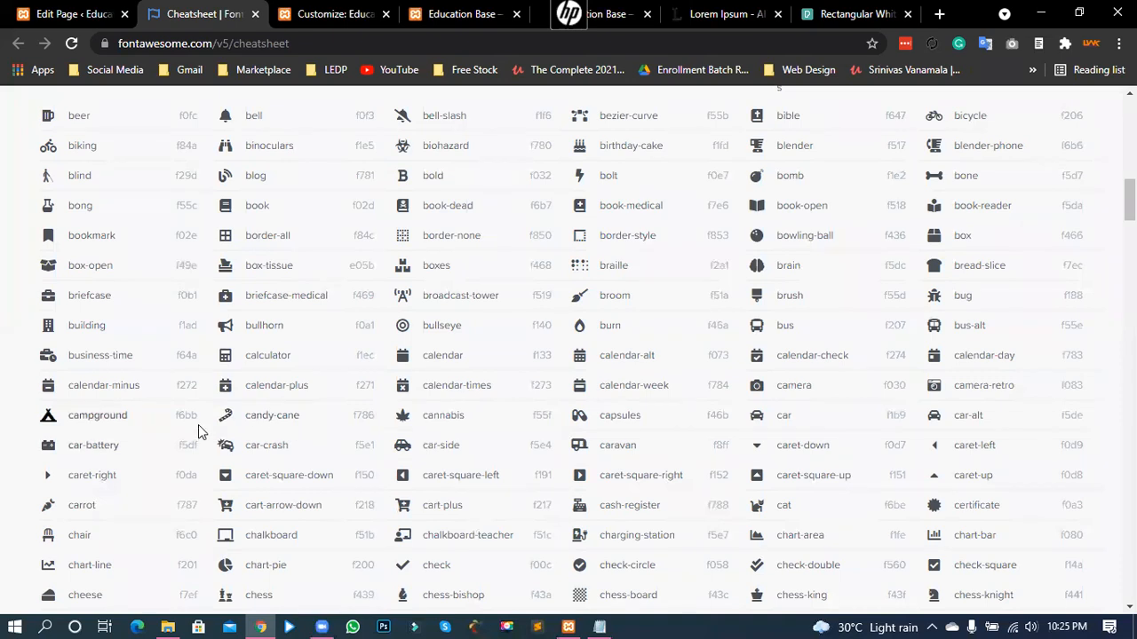
pyautogui.scroll(3, 154, 355)
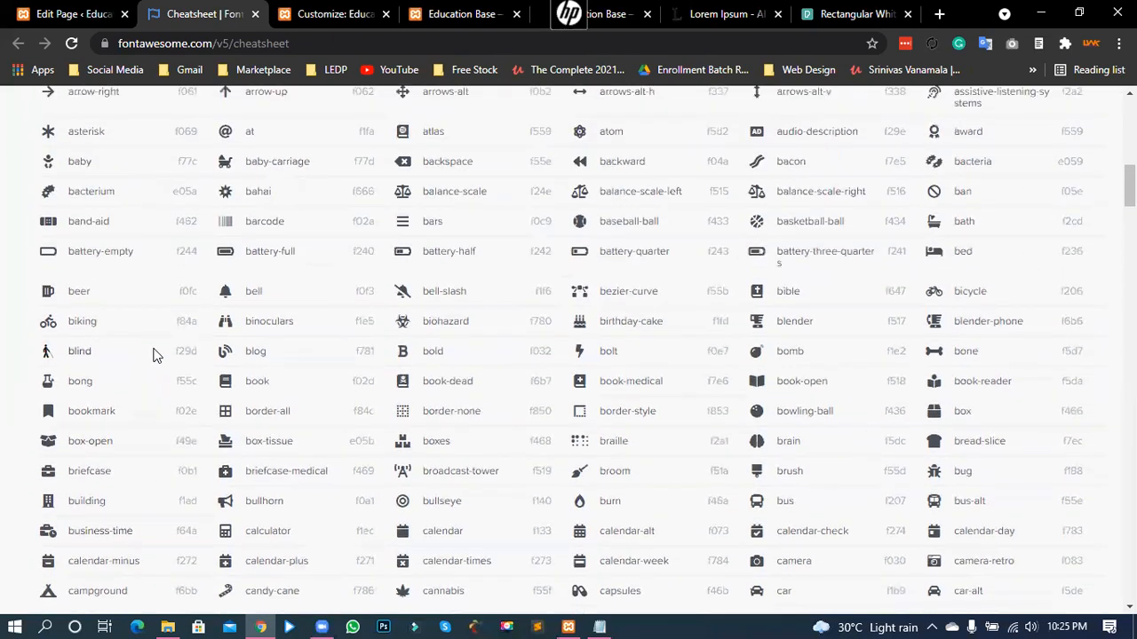
pyautogui.scroll(2, 135, 382)
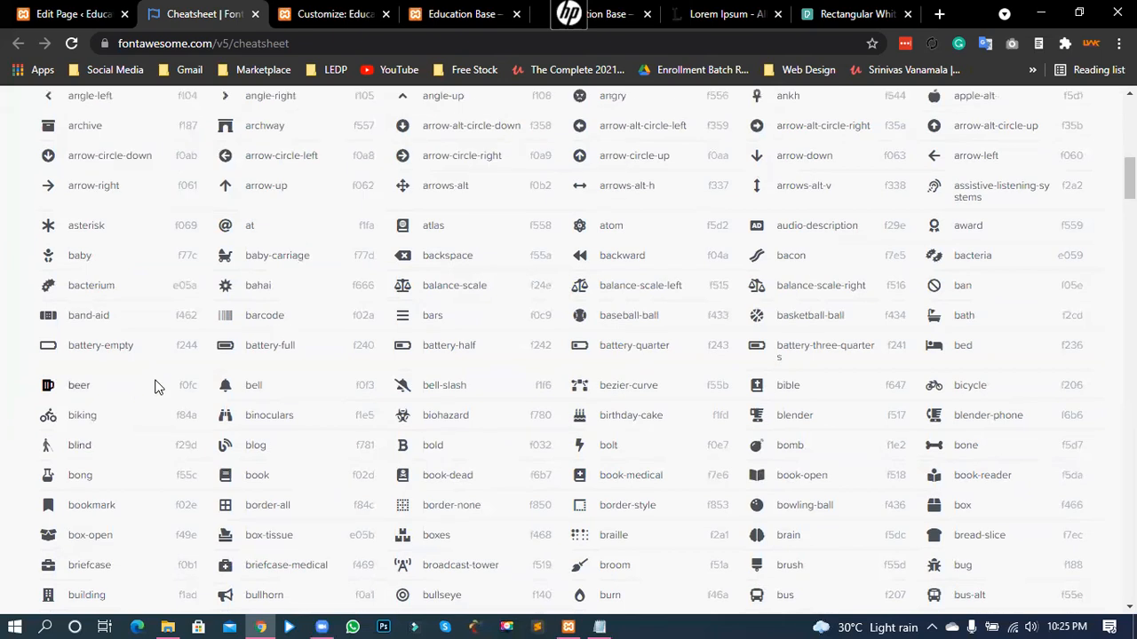
pyautogui.scroll(2, 163, 373)
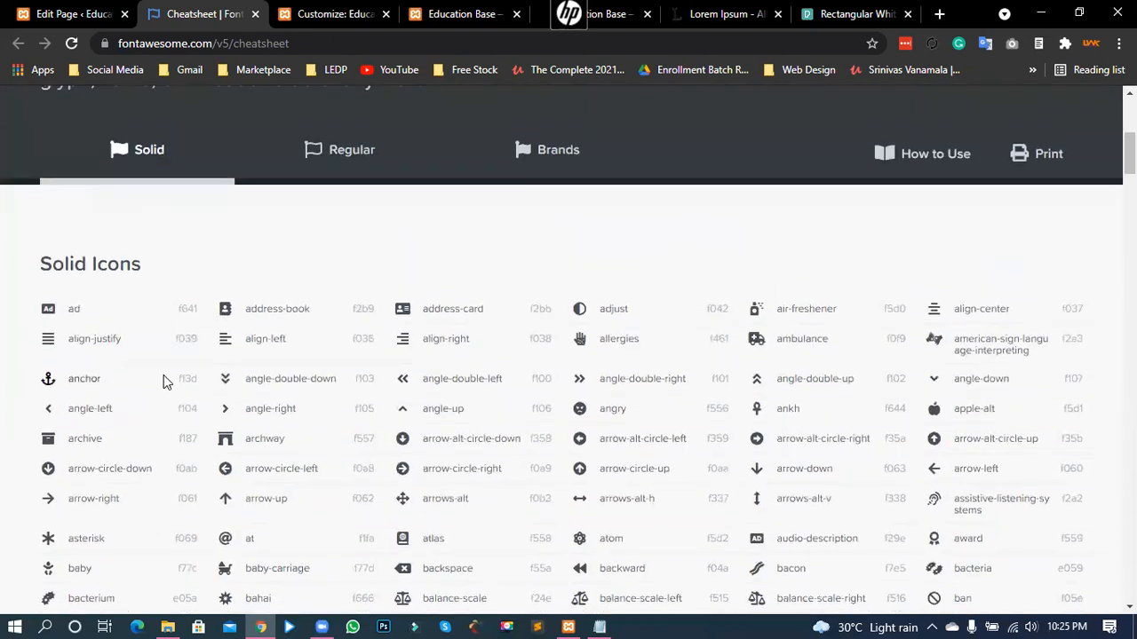
pyautogui.doubleClick(84, 379)
pyautogui.hotkey('ctrl', 'c')
pyautogui.rightClick(83, 381)
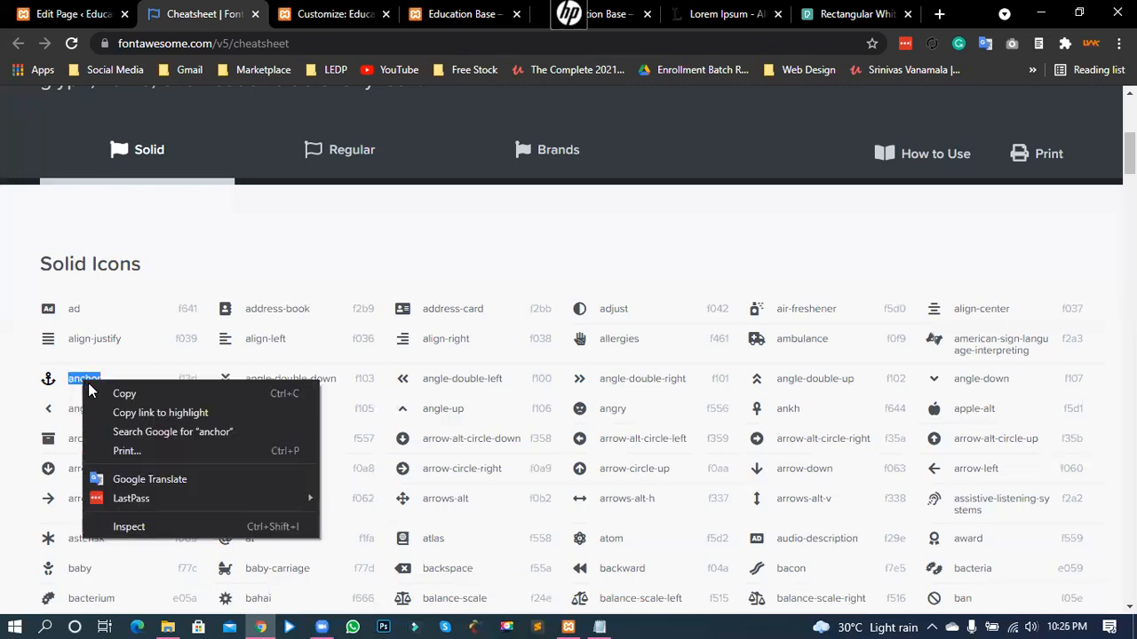
pyautogui.click(103, 394)
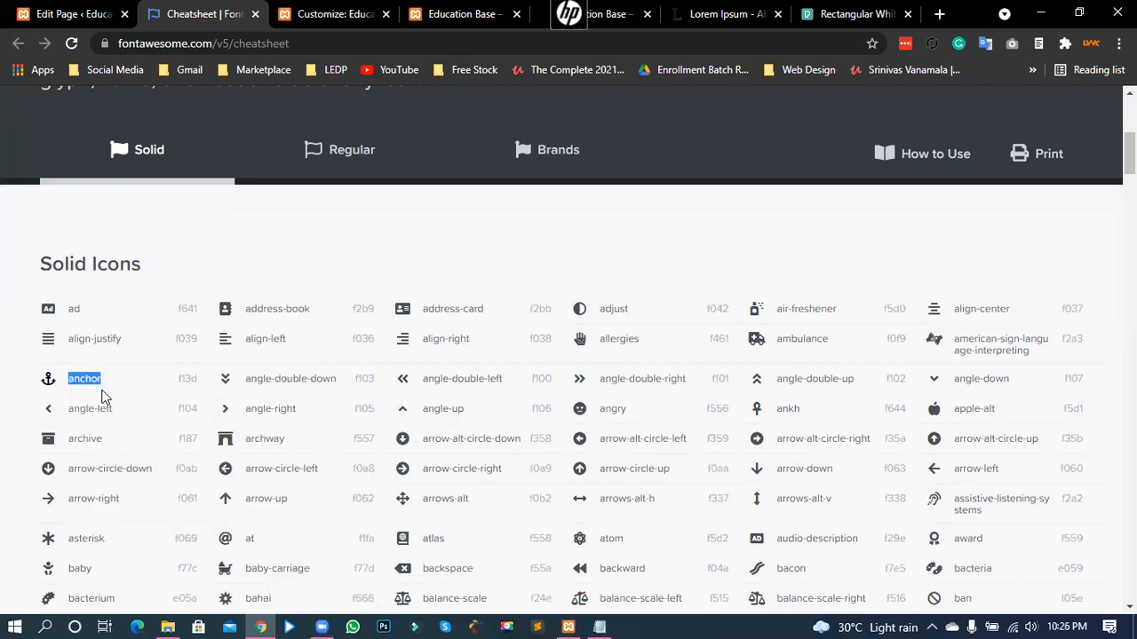
pyautogui.click(100, 13)
pyautogui.click(915, 514)
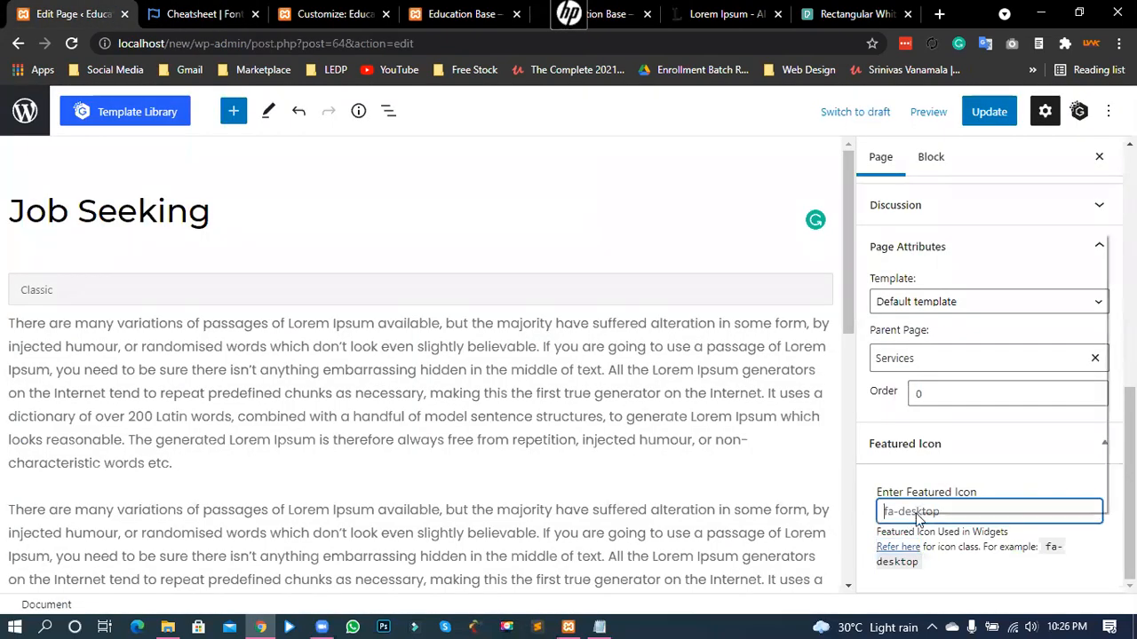
# - Paste 'anchor' into Featured Icon, update the page and reload the live homepage
pyautogui.rightClick(915, 514)
pyautogui.click(957, 357)
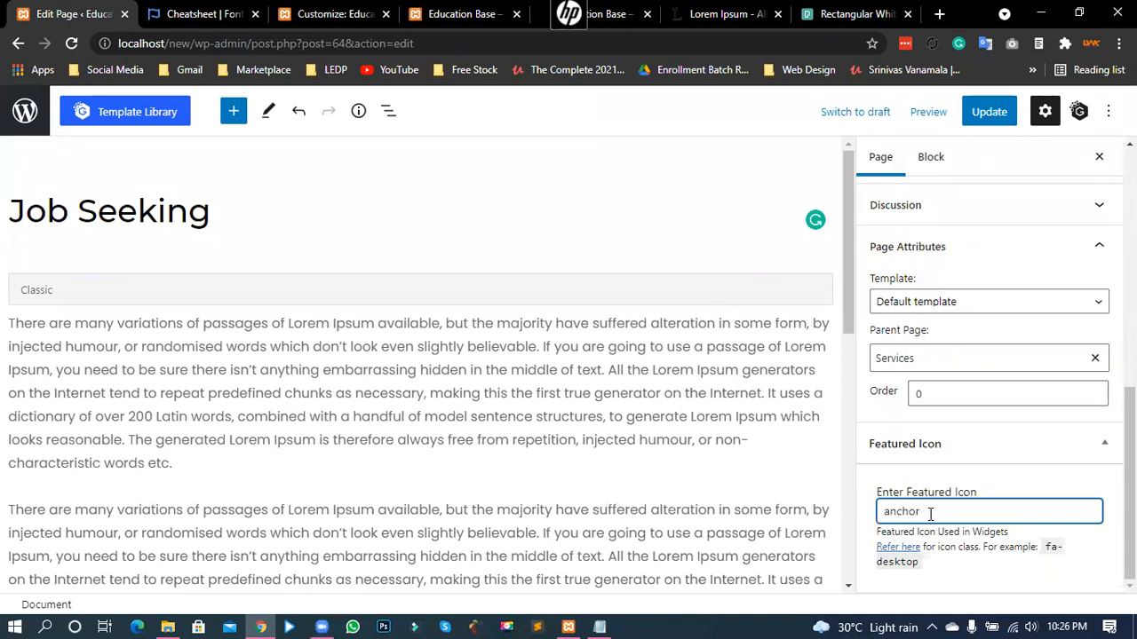
pyautogui.click(998, 119)
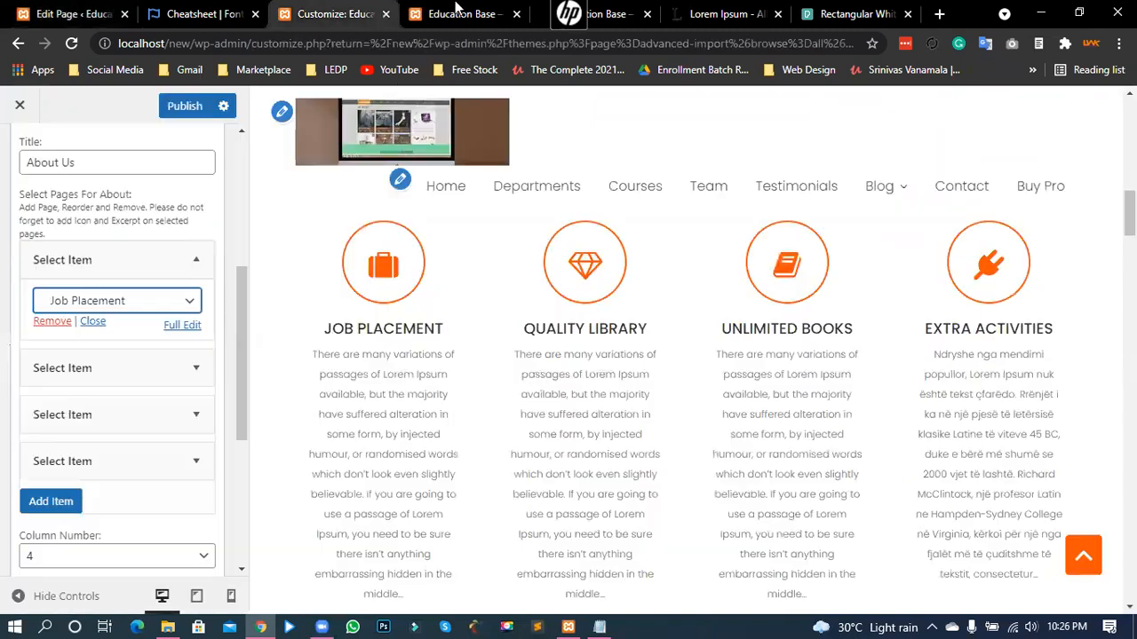
pyautogui.click(333, 15)
pyautogui.click(461, 14)
pyautogui.click(72, 44)
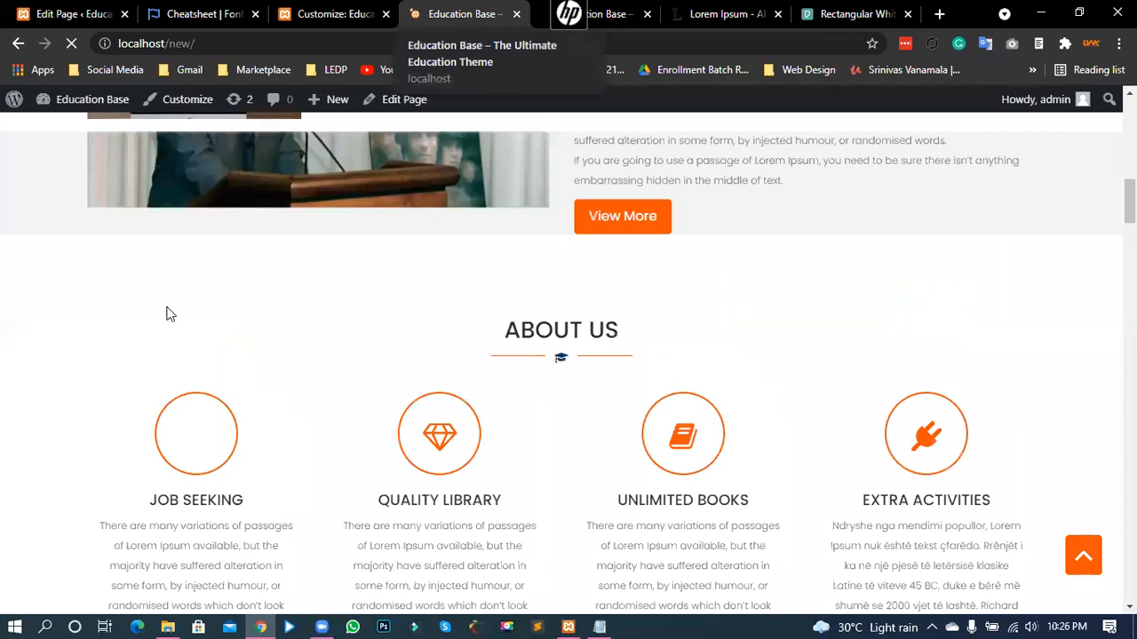
pyautogui.scroll(-2, 183, 296)
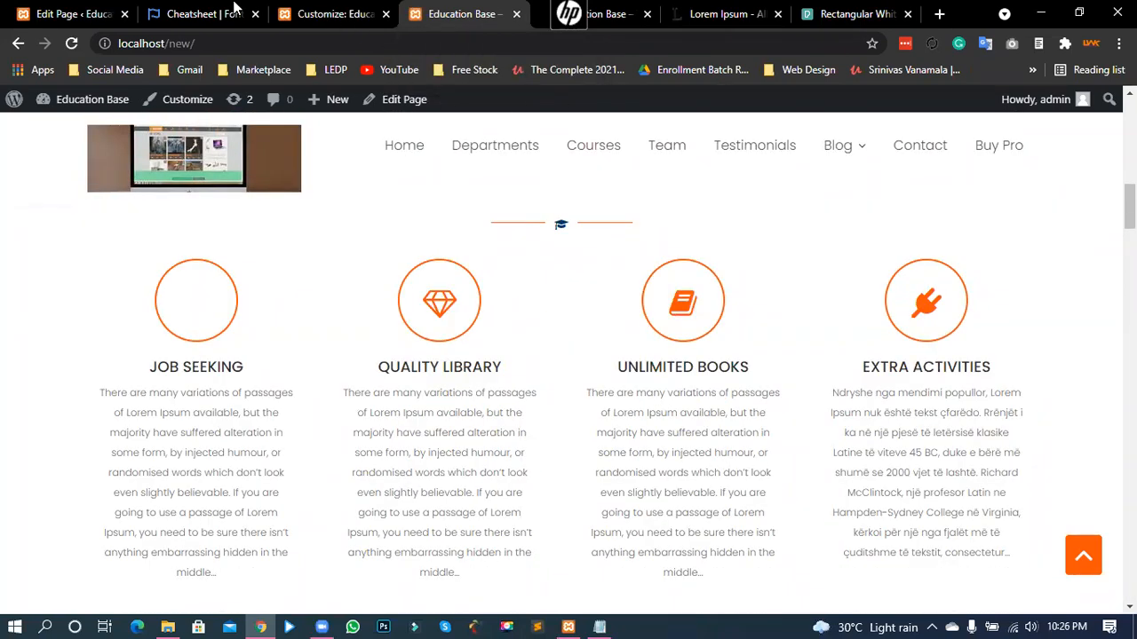
# - Prefix the icon name with 'fa-' to make fa-anchor and update the page
pyautogui.hotkey('ctrl', '2')
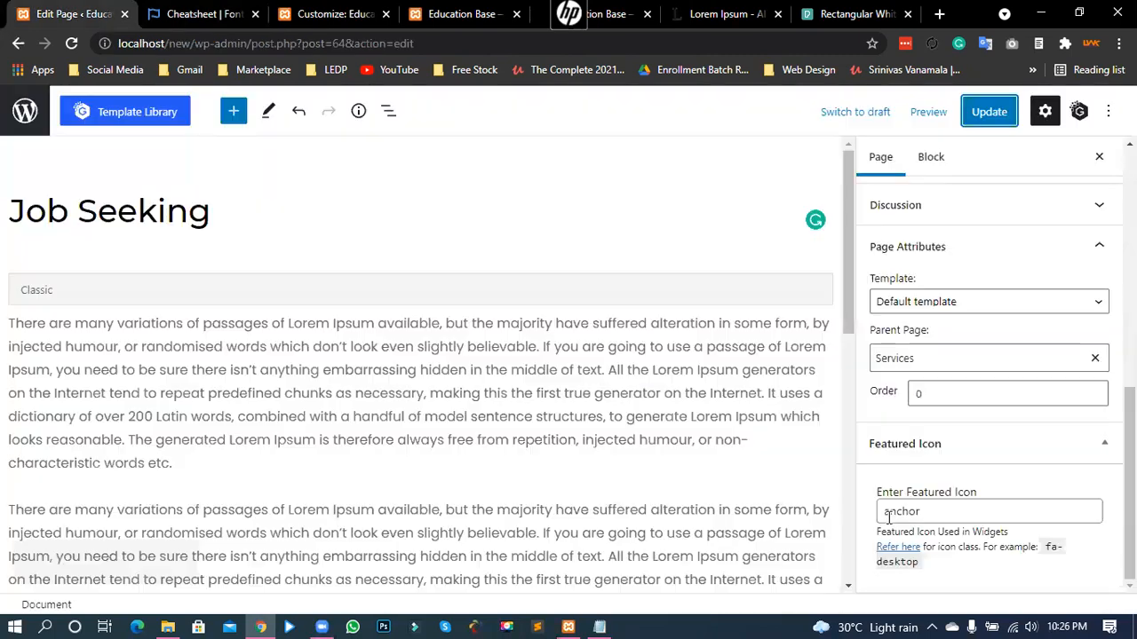
pyautogui.hotkey('ctrl', '1')
pyautogui.click(888, 514)
pyautogui.write('fa-anchor')
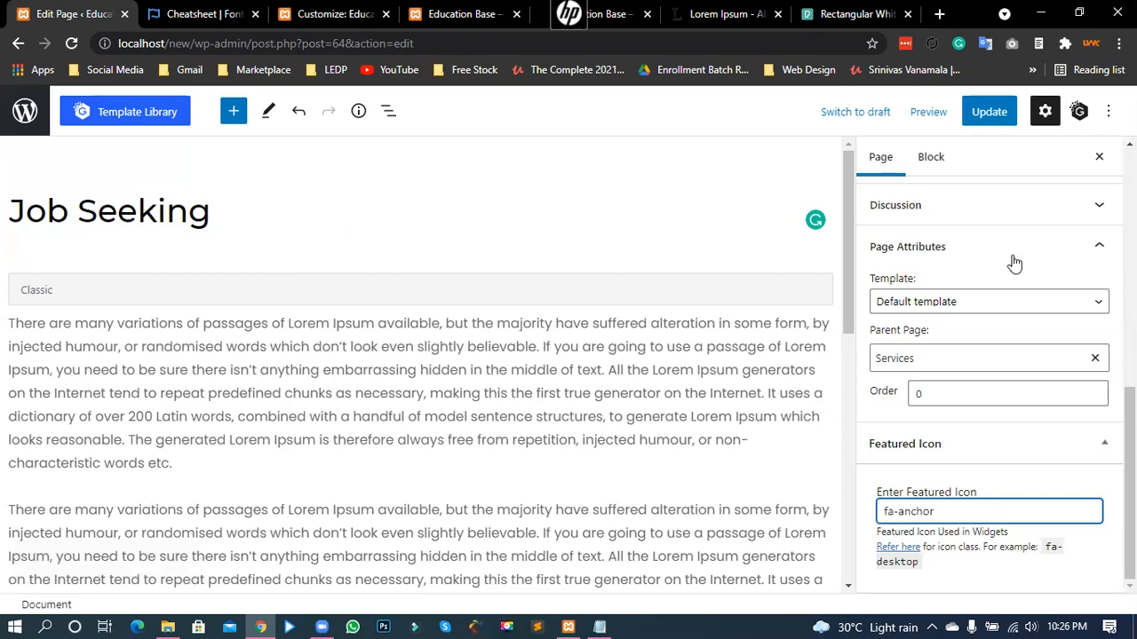
pyautogui.click(990, 117)
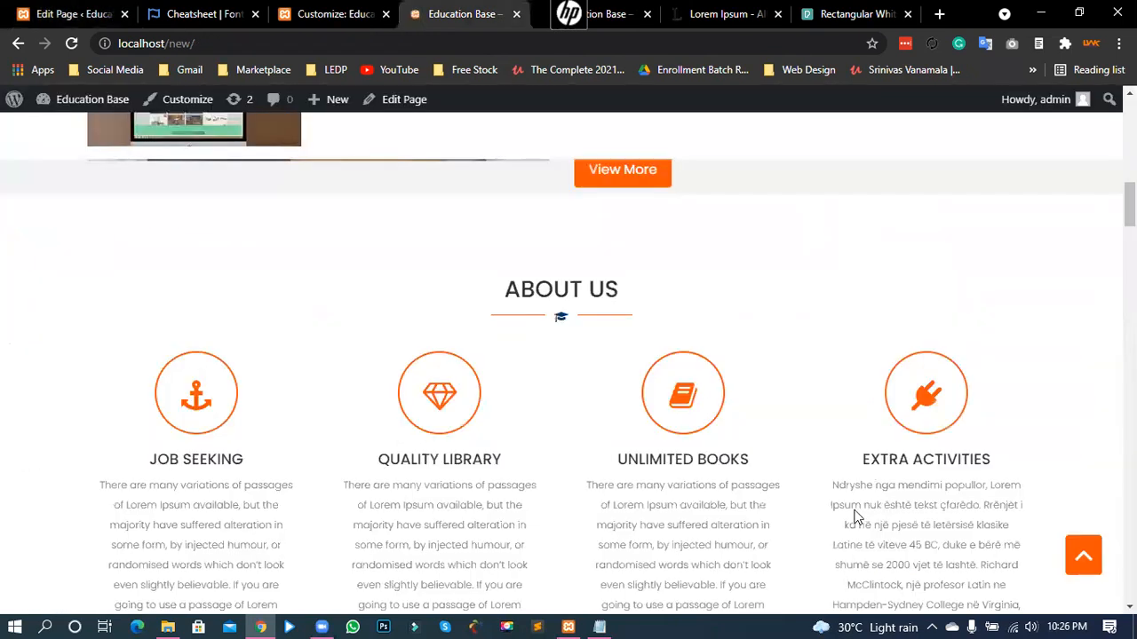
# - Check the fa-anchor value against the cheatsheet, then return to the Customizer's About Us settings
pyautogui.scroll(-1, 875, 516)
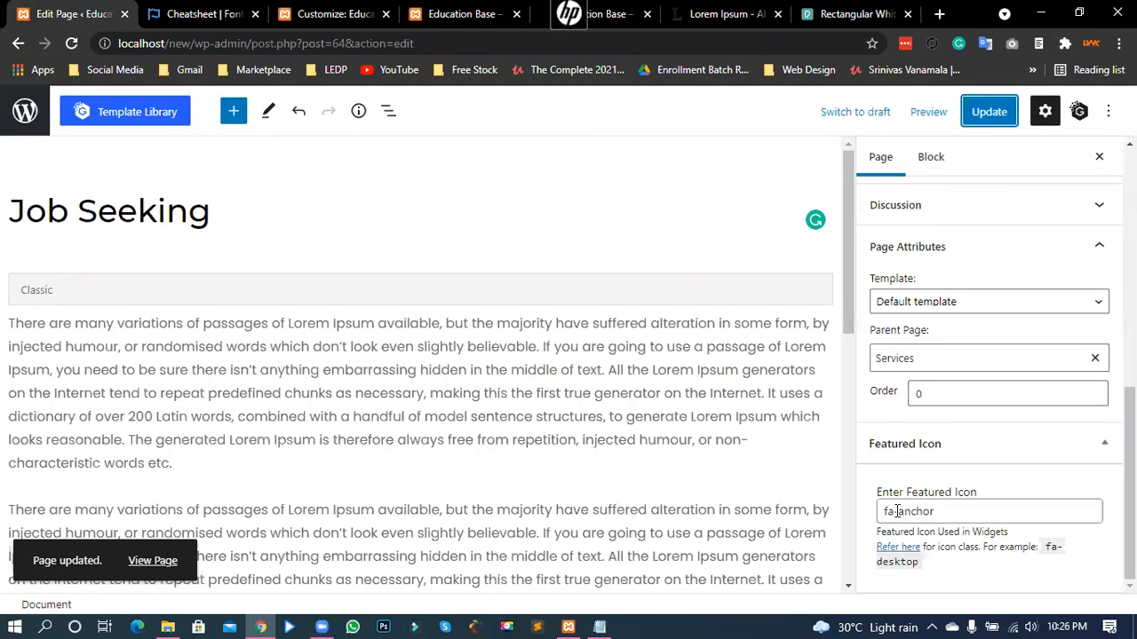
pyautogui.doubleClick(889, 514)
pyautogui.click(206, 11)
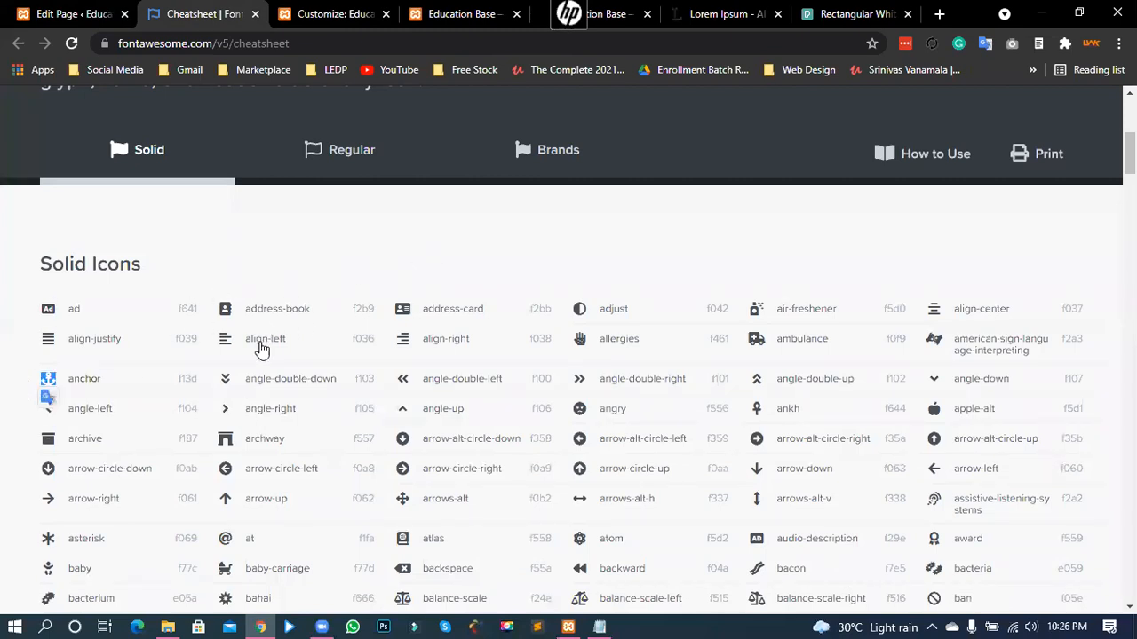
pyautogui.scroll(1, 364, 382)
pyautogui.scroll(1, 368, 404)
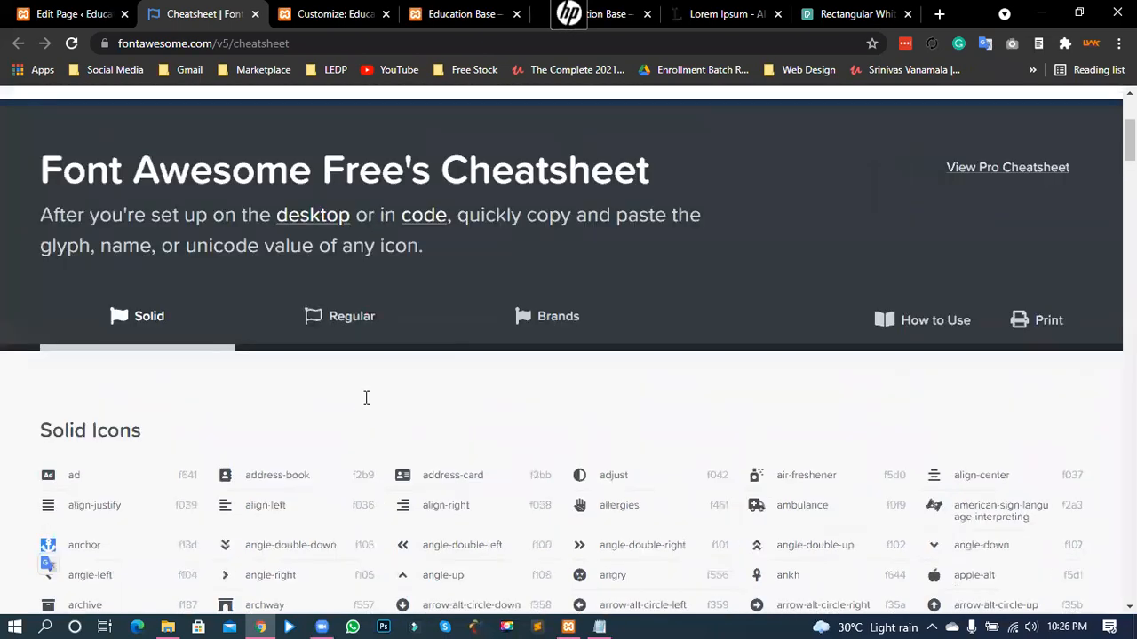
pyautogui.scroll(3, 525, 399)
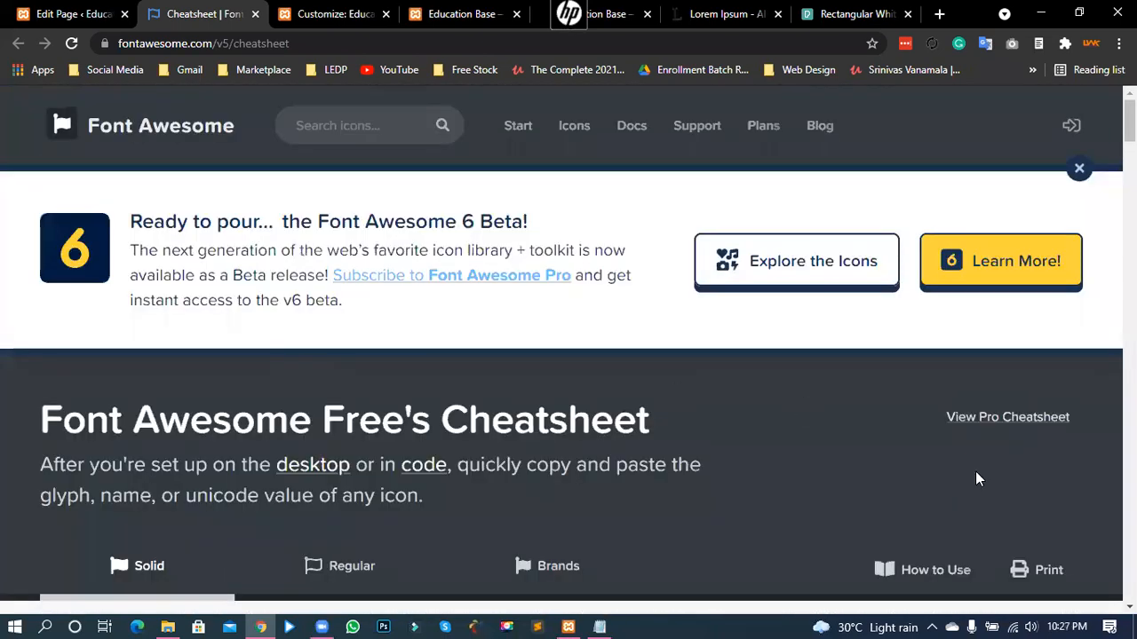
pyautogui.hotkey('ctrl', 'shift', 'Tab')
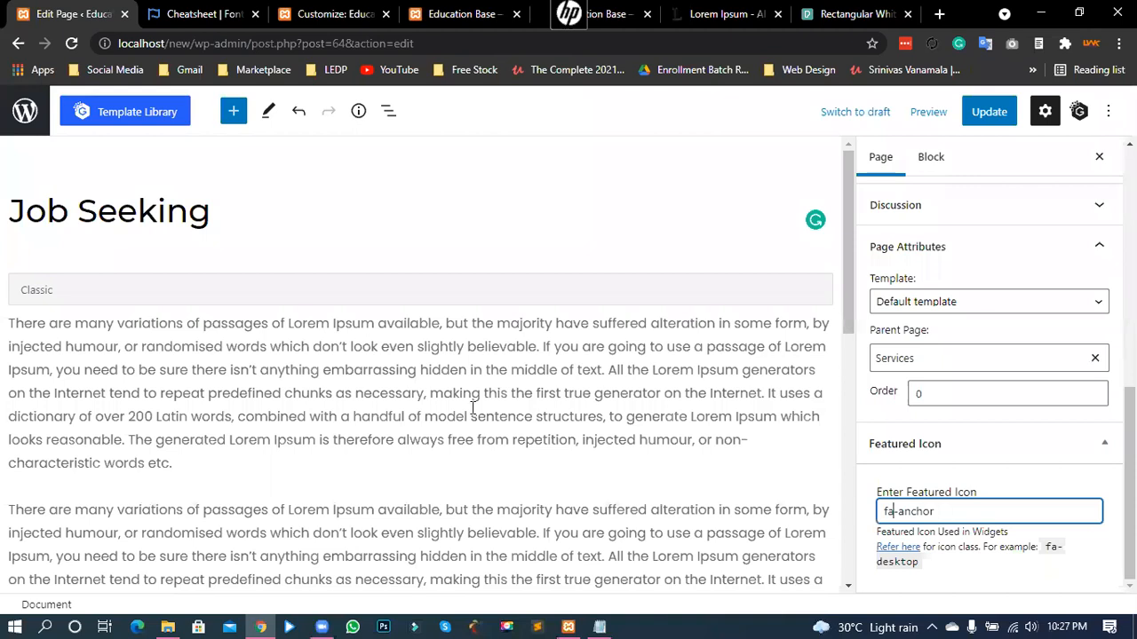
pyautogui.hotkey('ctrl', 'a')
pyautogui.write('fa-anchor')
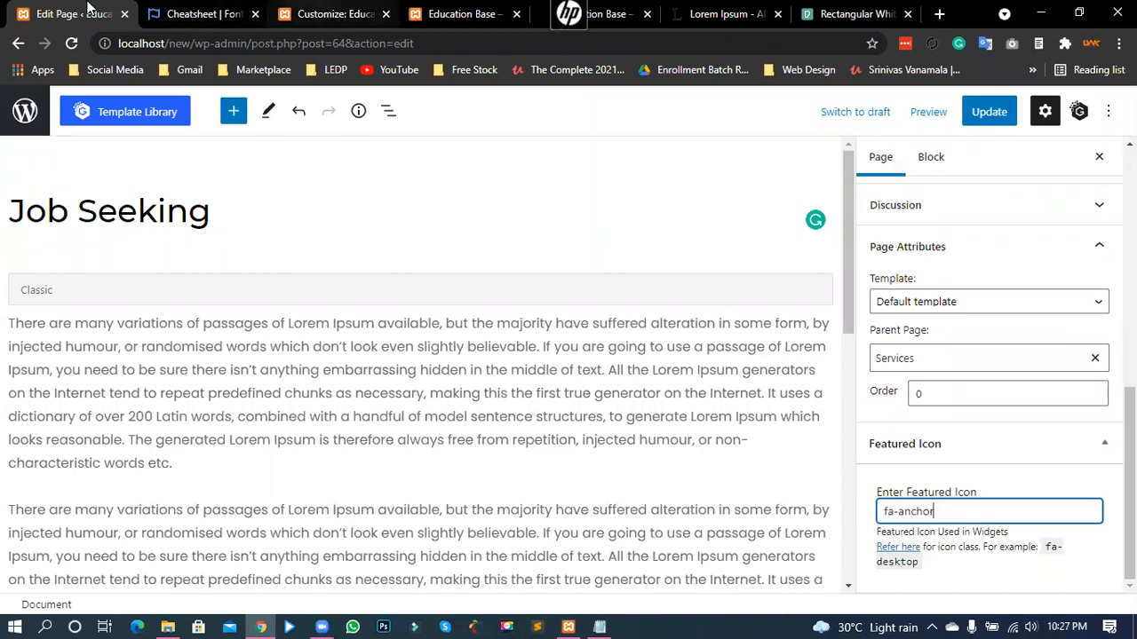
pyautogui.click(329, 10)
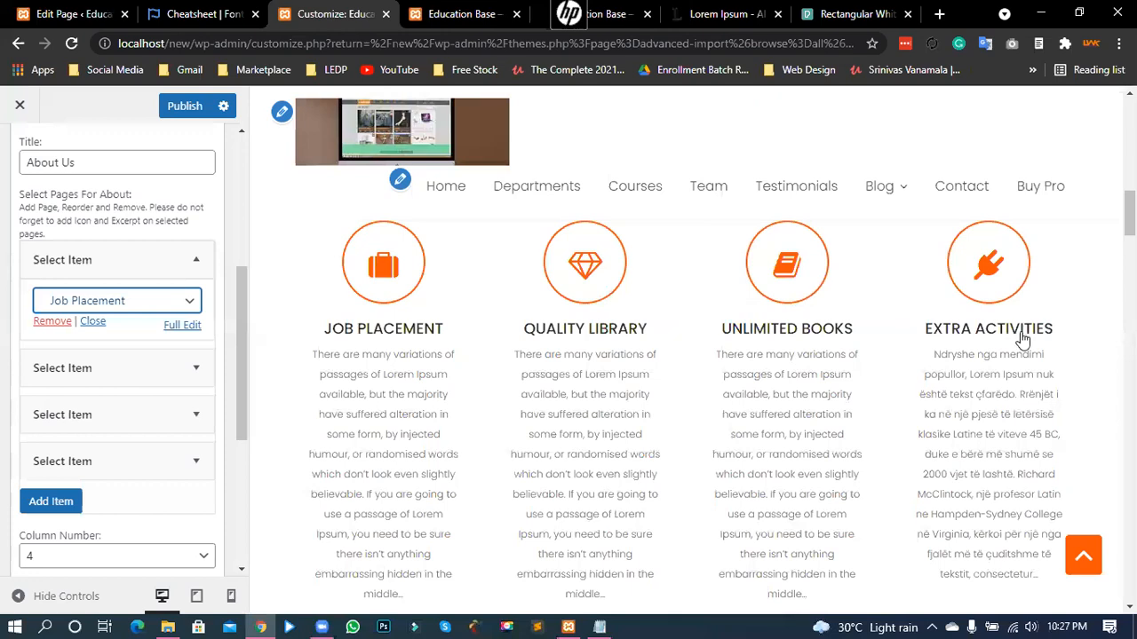
# - Publish the customizer changes, open Home Main Content Area, and bring Academics Departments into the preview
pyautogui.click(189, 107)
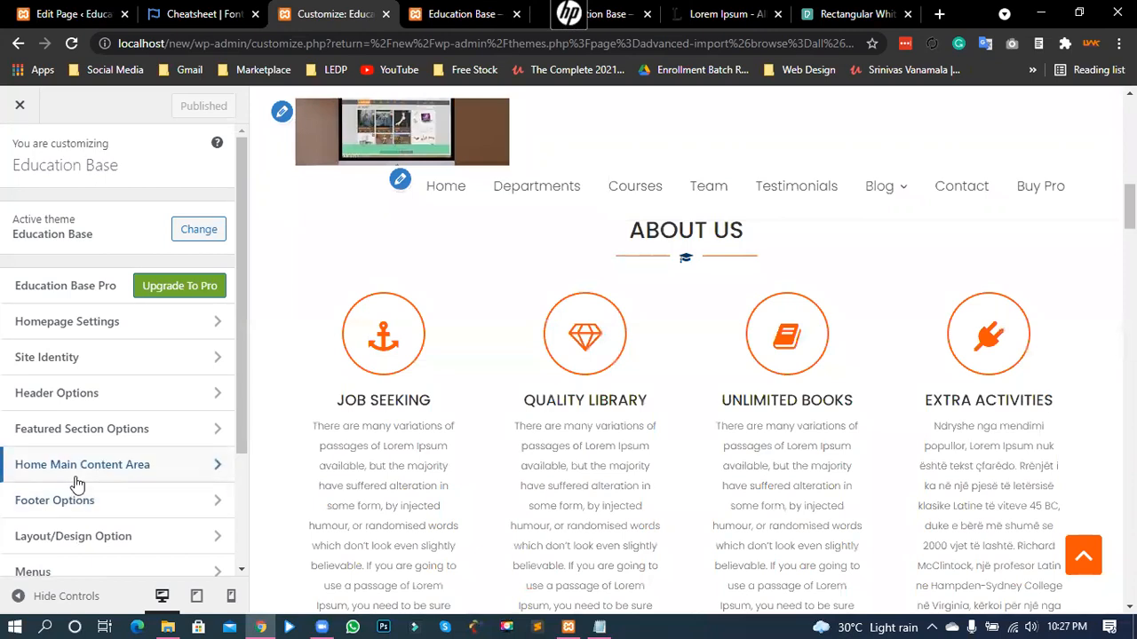
pyautogui.click(135, 471)
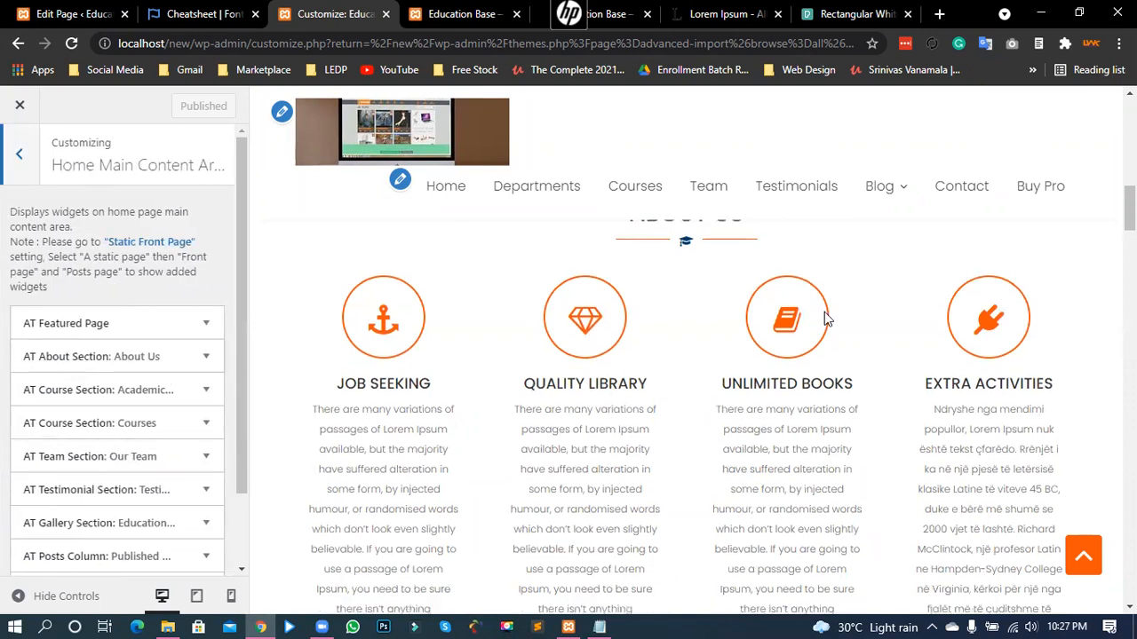
pyautogui.scroll(-1, 824, 312)
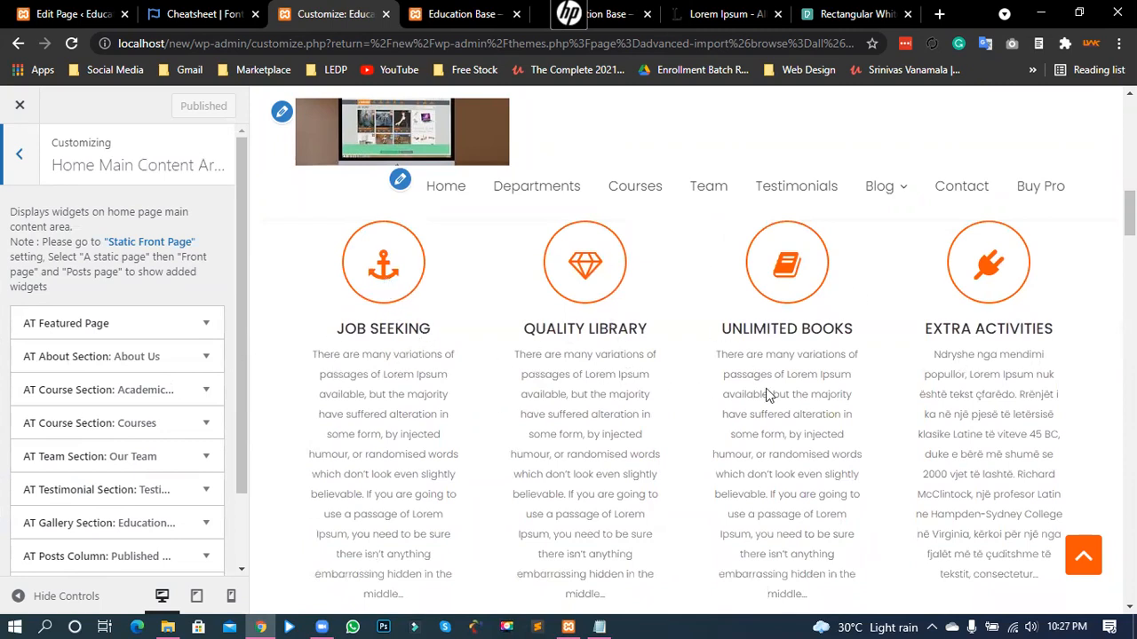
pyautogui.scroll(-2, 788, 402)
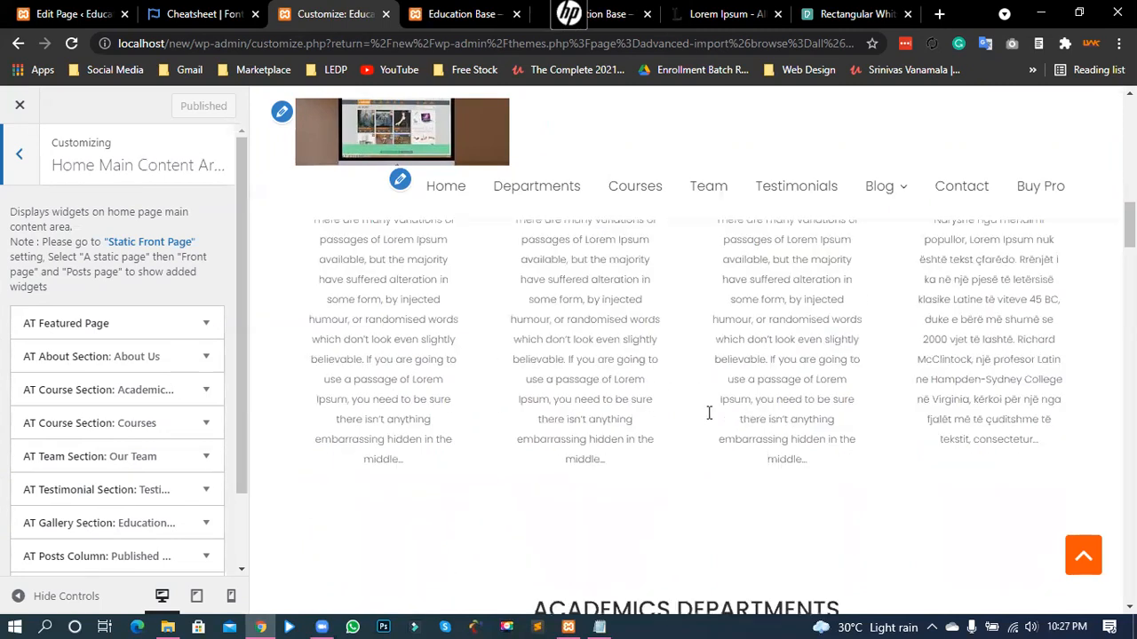
pyautogui.scroll(-4, 708, 413)
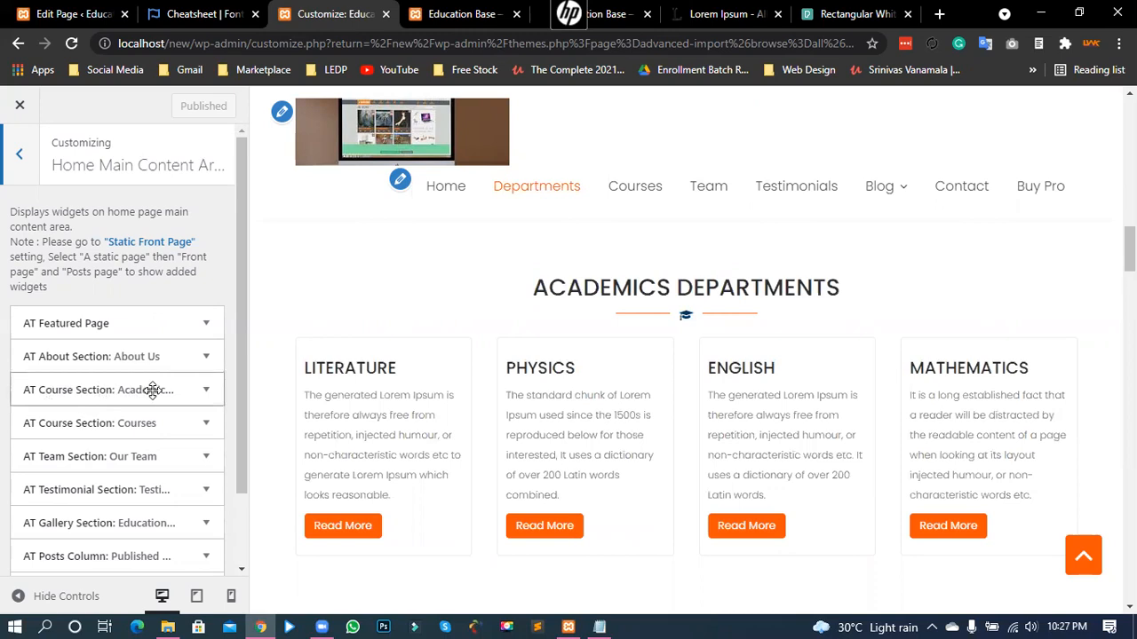
# - Expand the AT Course Section: Academics widget and review its Title field
pyautogui.click(205, 393)
pyautogui.scroll(-1, 100, 462)
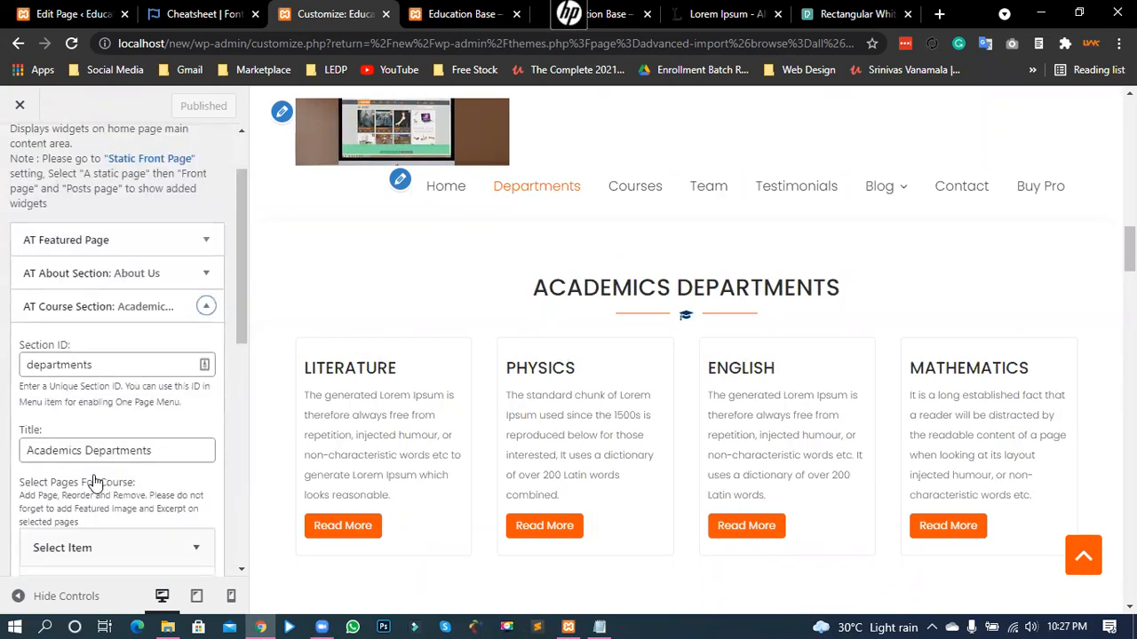
pyautogui.scroll(-1, 93, 471)
pyautogui.moveTo(163, 368); pyautogui.dragTo(5, 373)
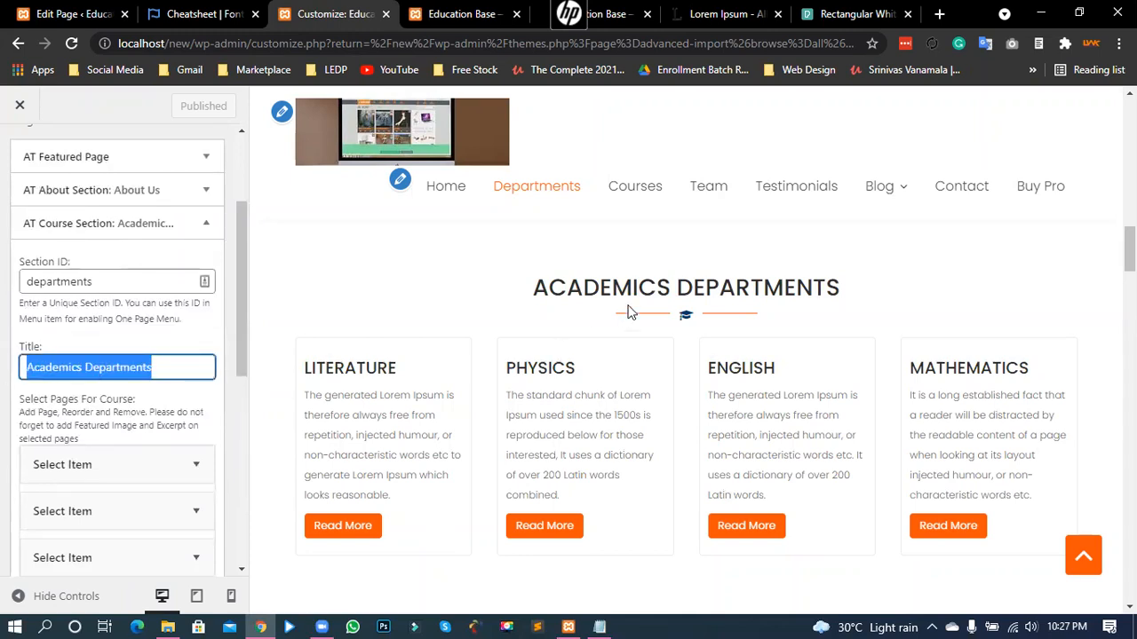
pyautogui.click(128, 368)
pyautogui.scroll(-2, 120, 417)
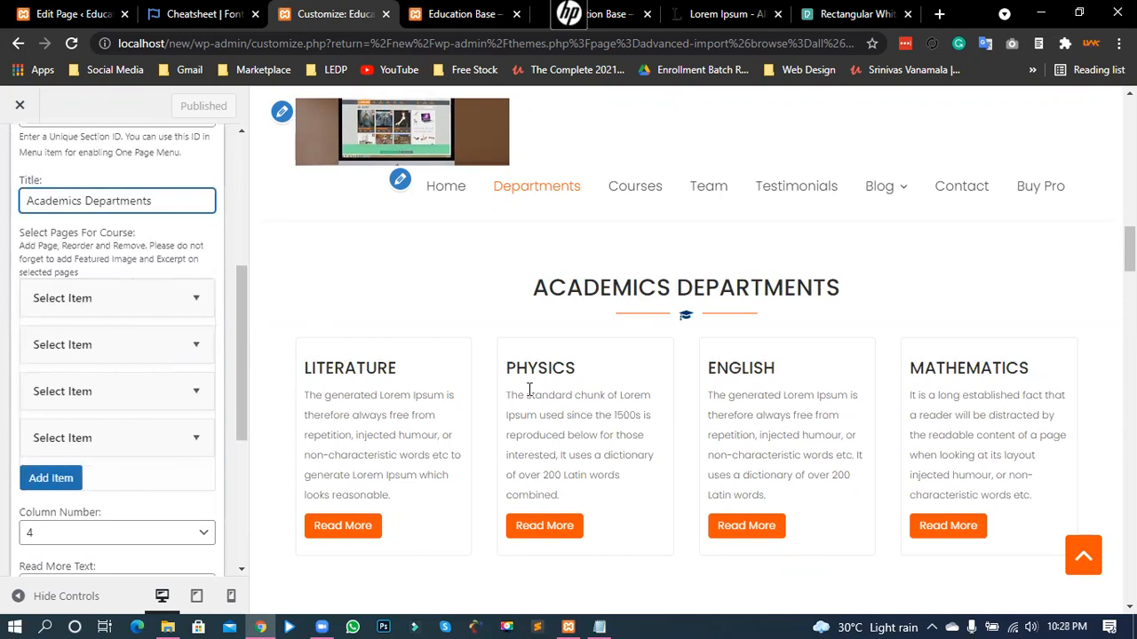
pyautogui.scroll(-1, 488, 388)
pyautogui.scroll(3, 488, 388)
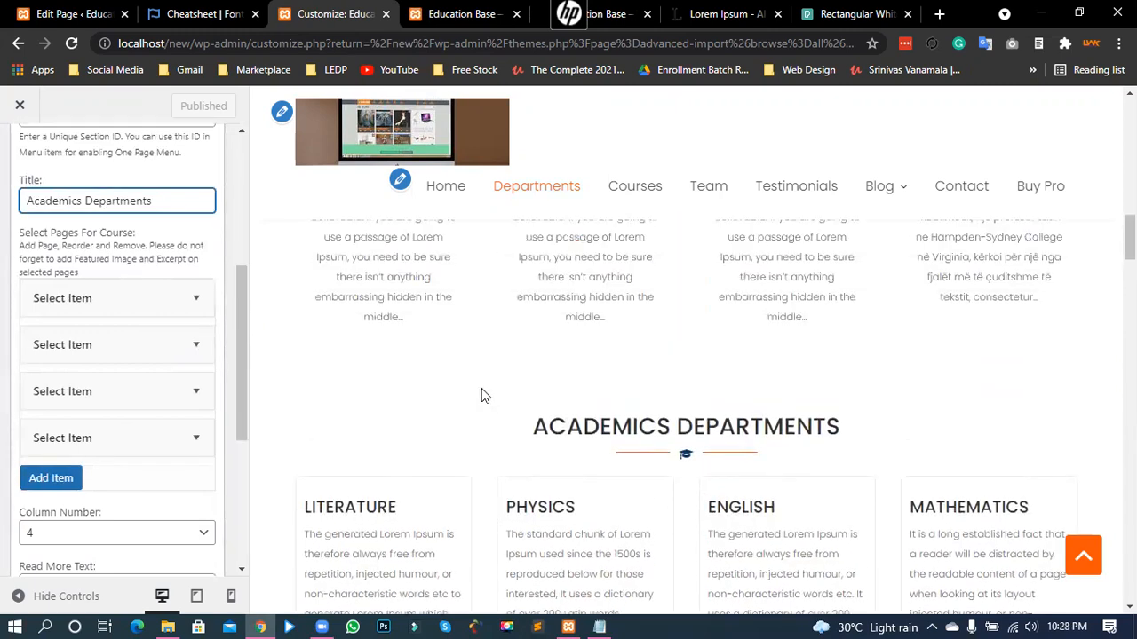
pyautogui.scroll(-2, 482, 393)
pyautogui.scroll(1, 412, 308)
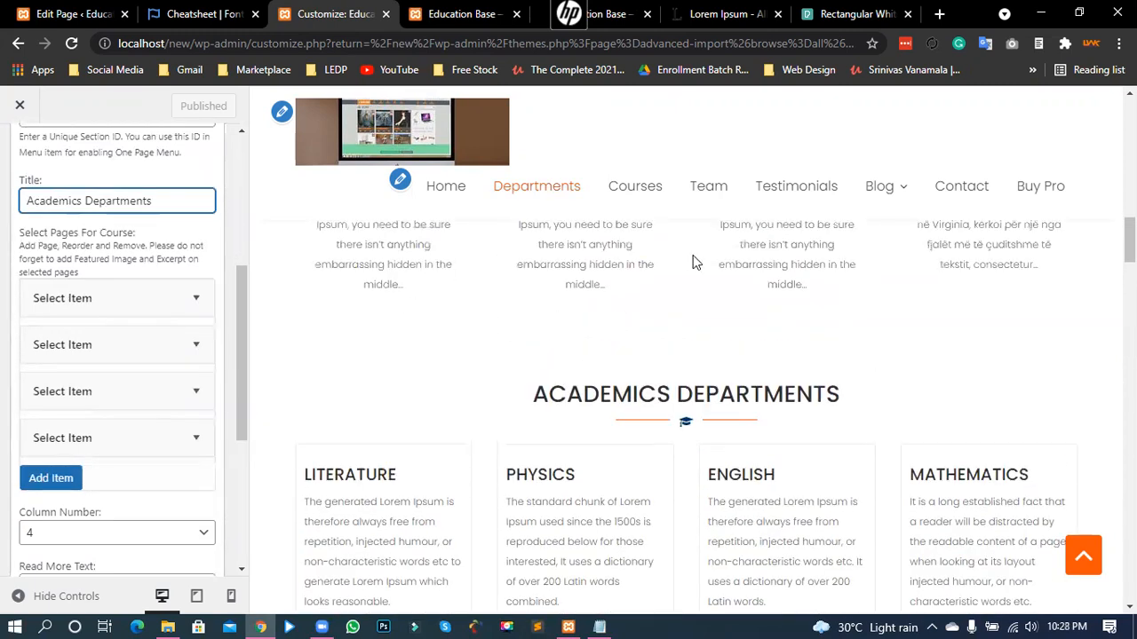
pyautogui.scroll(3, 695, 262)
pyautogui.scroll(-5, 566, 382)
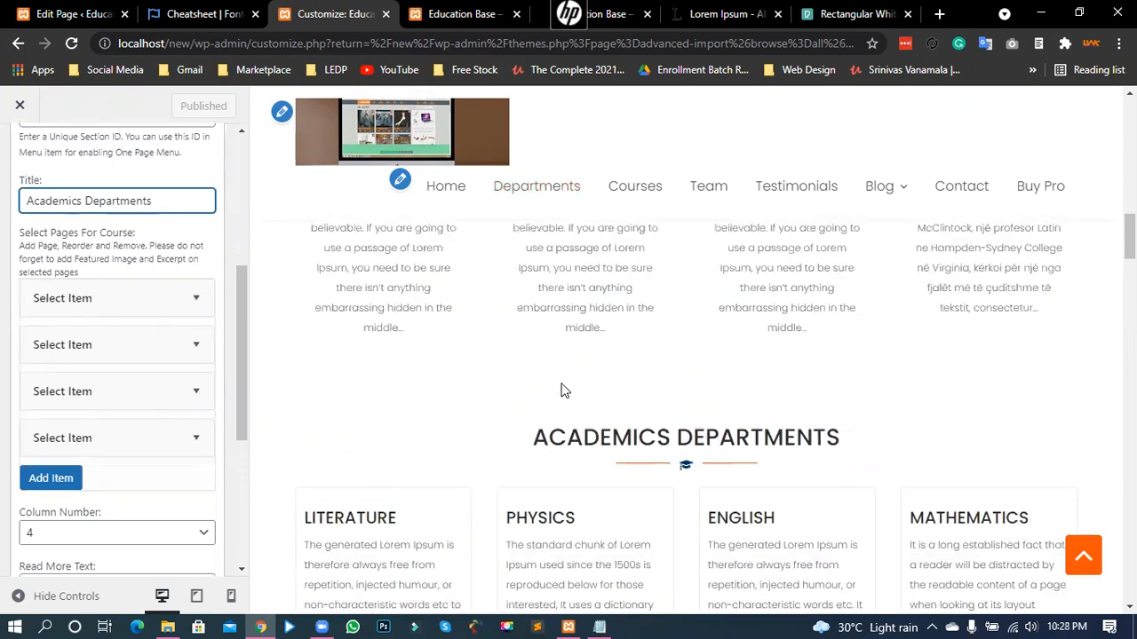
pyautogui.scroll(3, 536, 372)
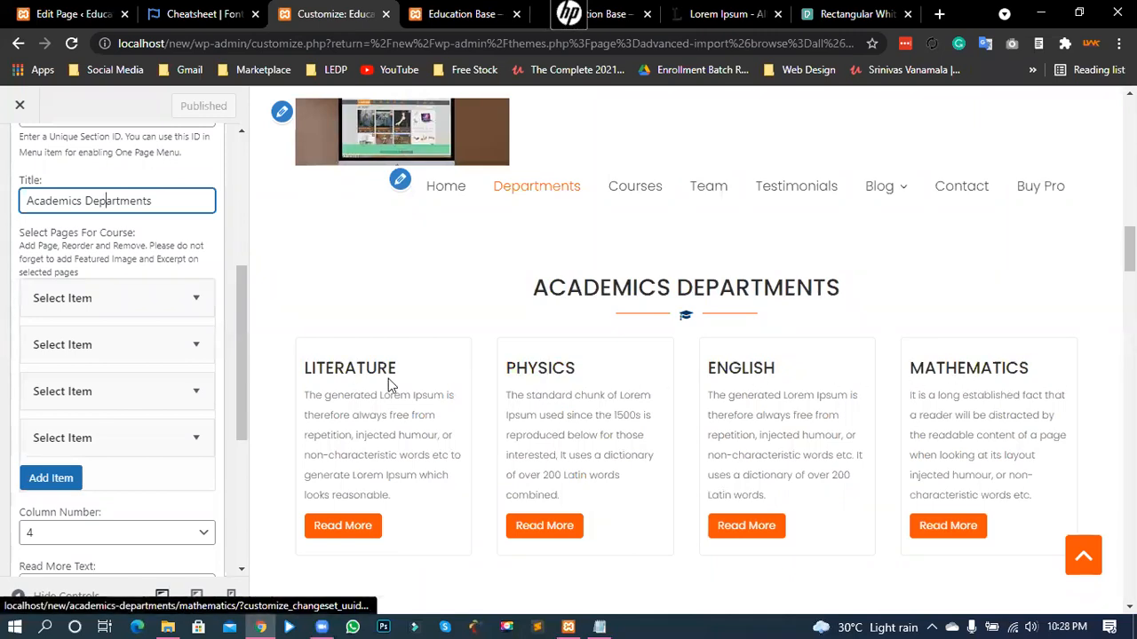
# - Confirm Literature is the first item, then open the Literature page from All Pages
pyautogui.click(197, 299)
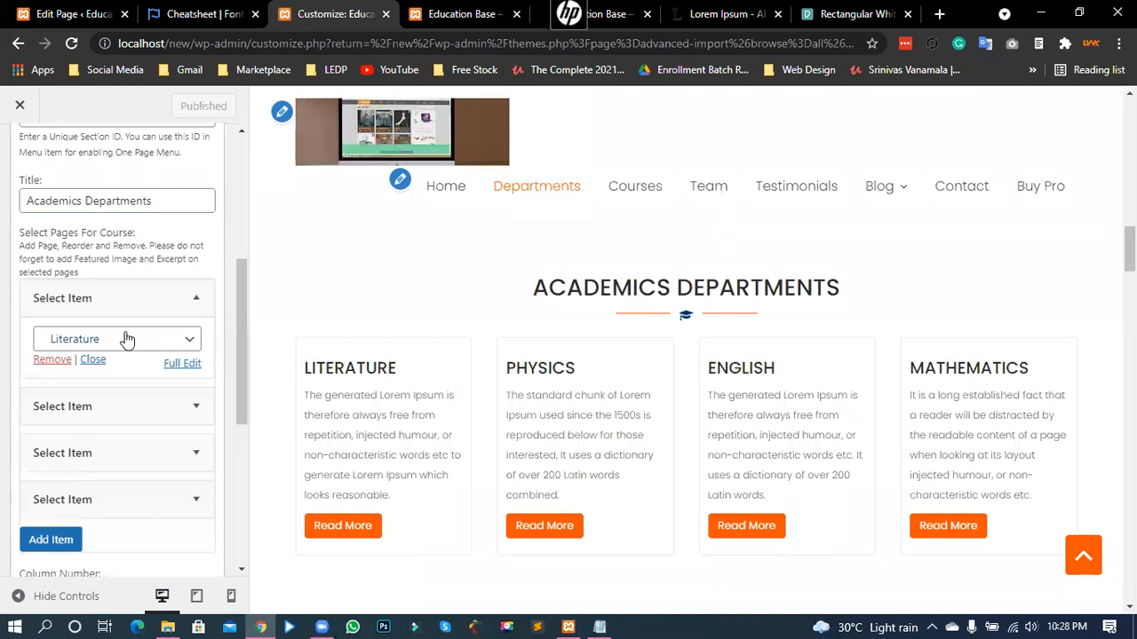
pyautogui.click(81, 346)
pyautogui.click(78, 348)
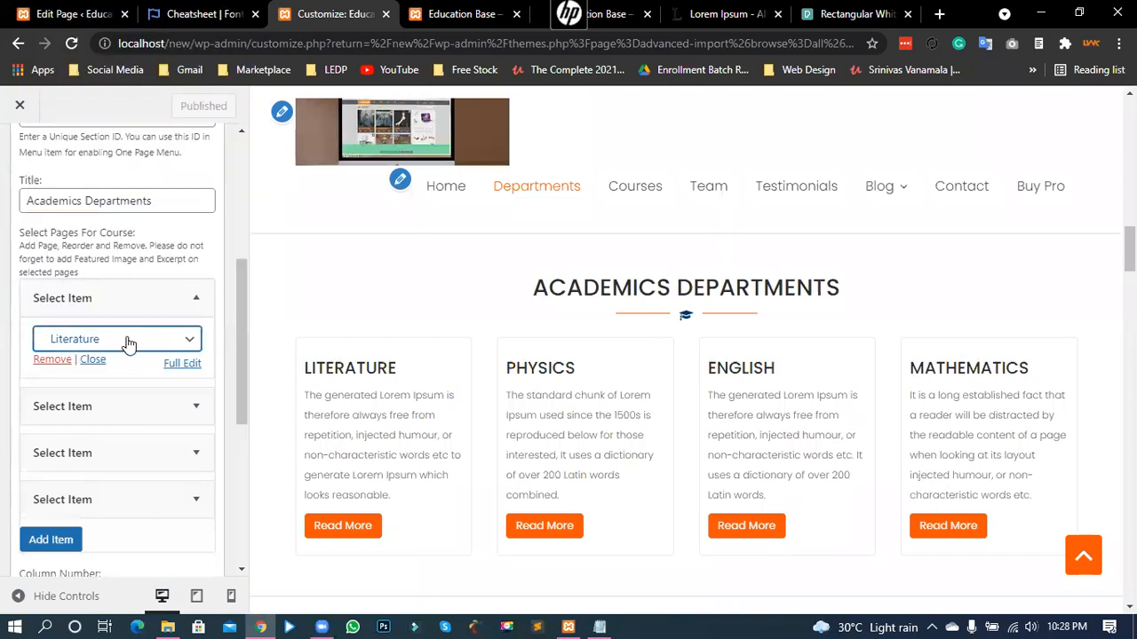
pyautogui.click(64, 9)
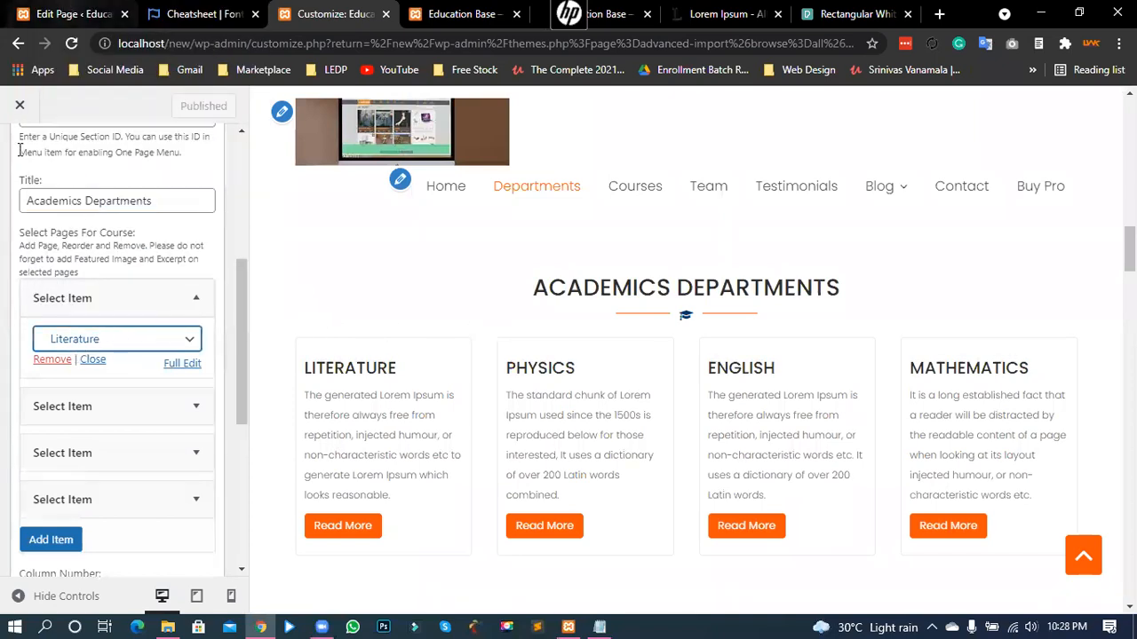
pyautogui.click(11, 118)
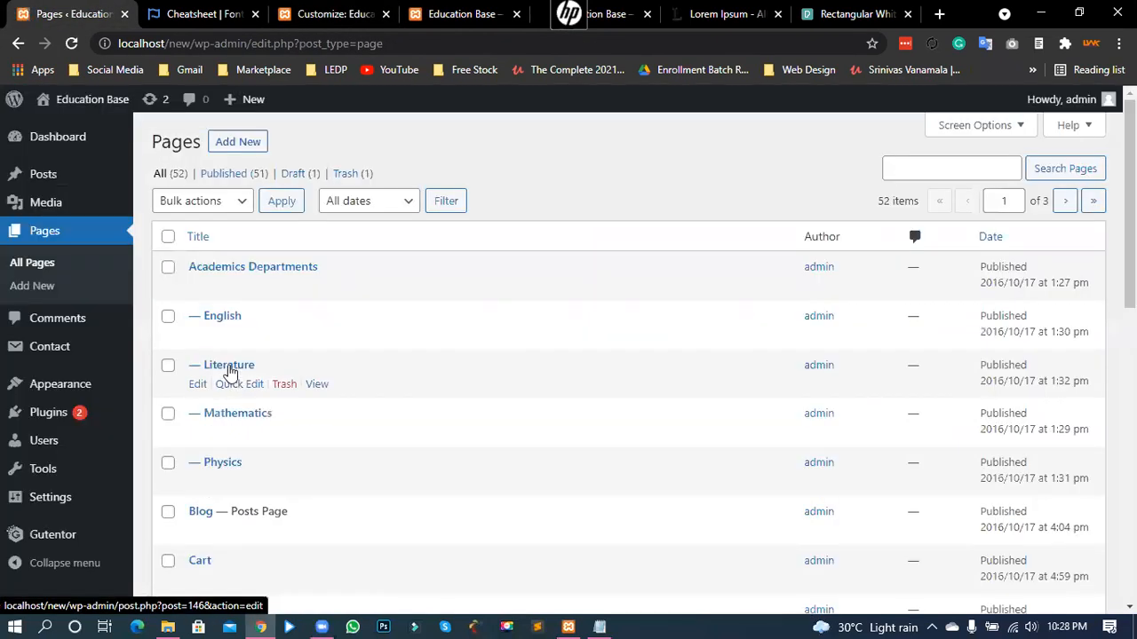
pyautogui.click(230, 367)
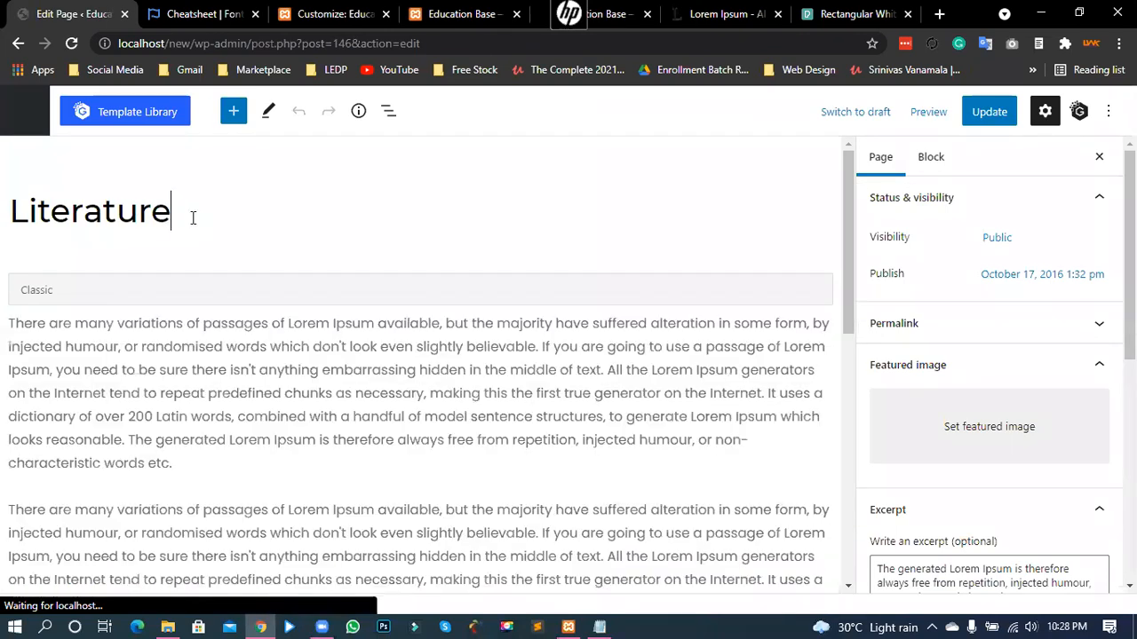
# - Retitle the Literature page to 'Bangla' and update it
pyautogui.moveTo(178, 215); pyautogui.dragTo(8, 216)
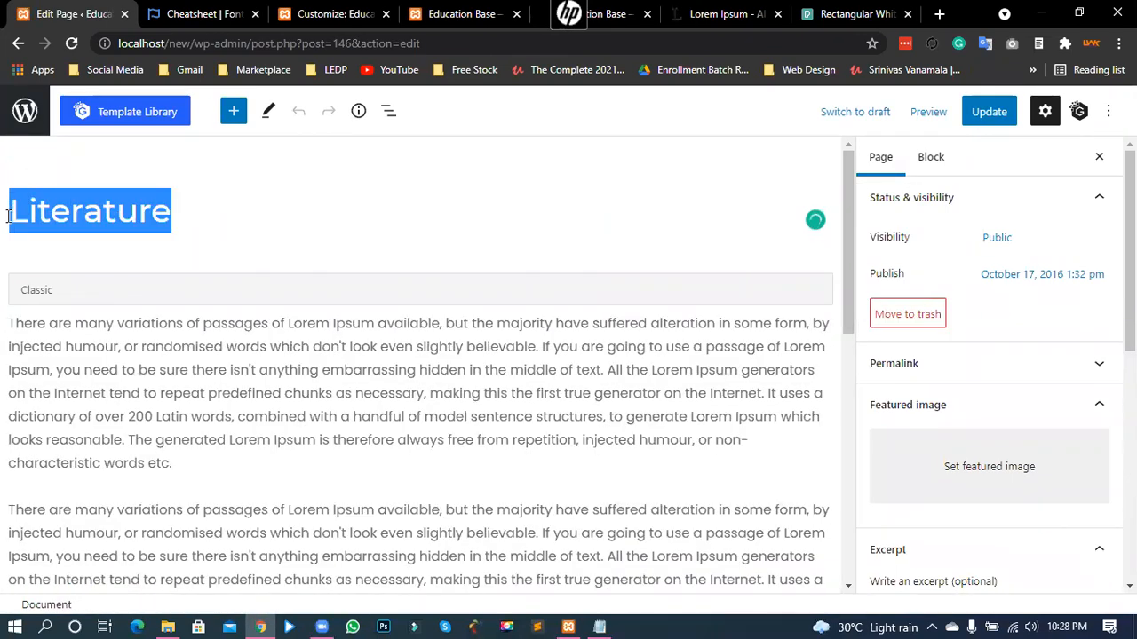
pyautogui.write('Bangla')
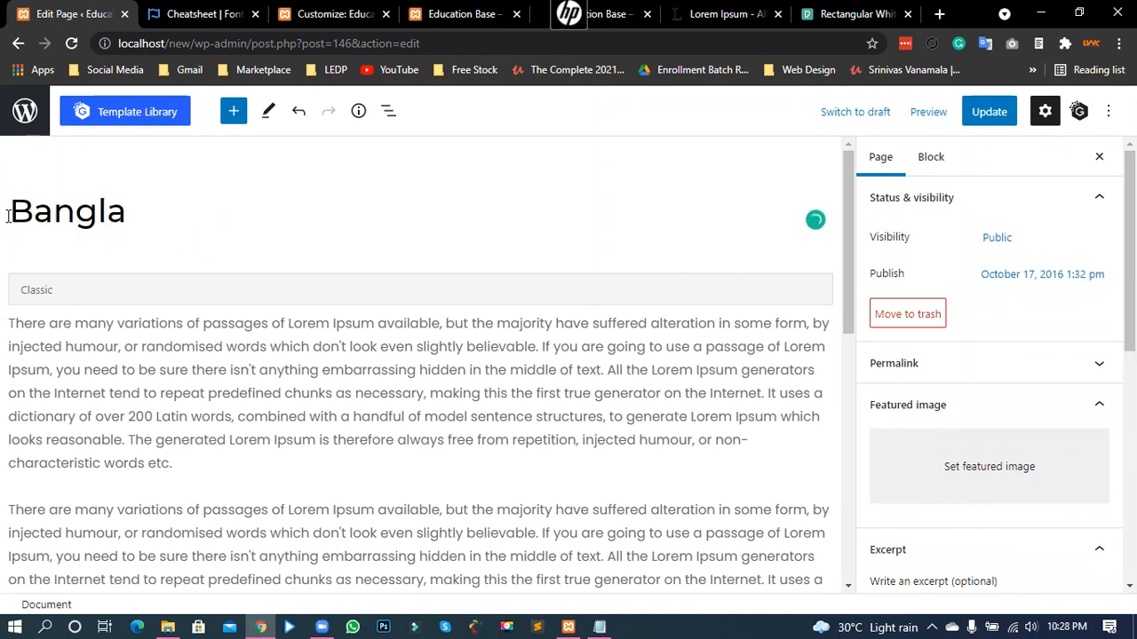
pyautogui.click(1002, 120)
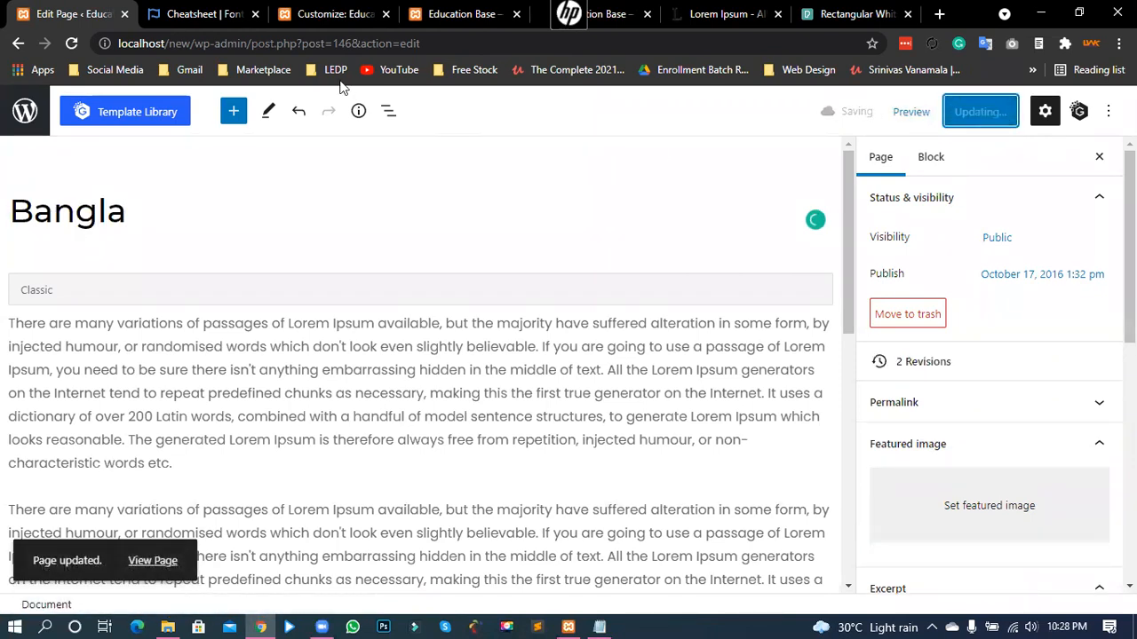
# - Reload the live homepage and check that the first academics card reads BANGLA
pyautogui.click(424, 11)
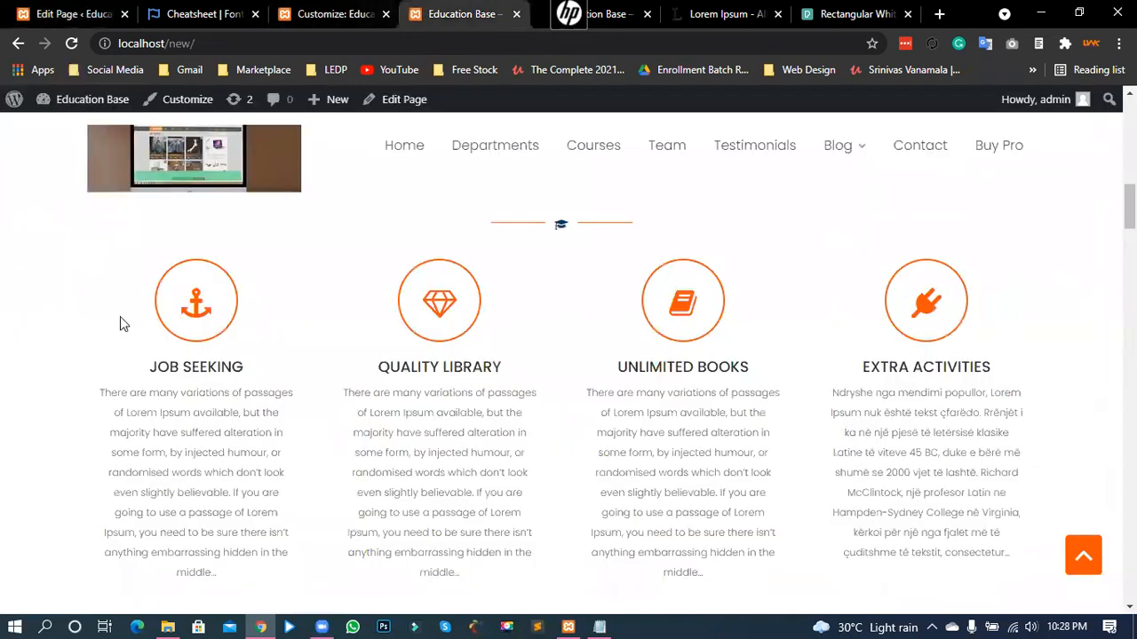
pyautogui.scroll(-1, 499, 304)
pyautogui.scroll(1, 183, 360)
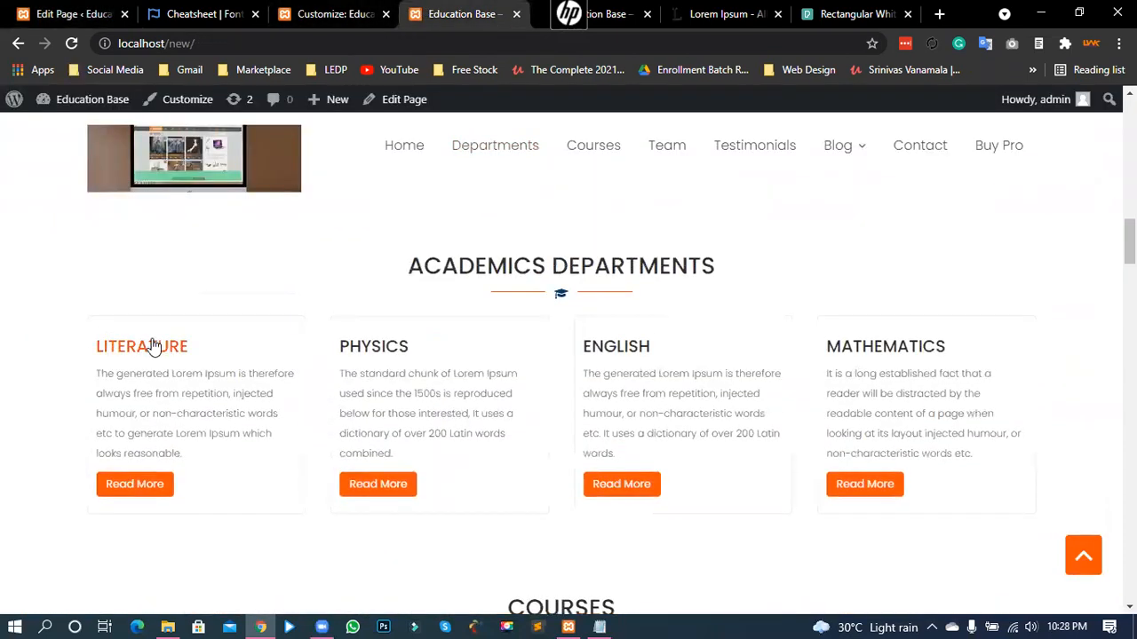
pyautogui.click(68, 43)
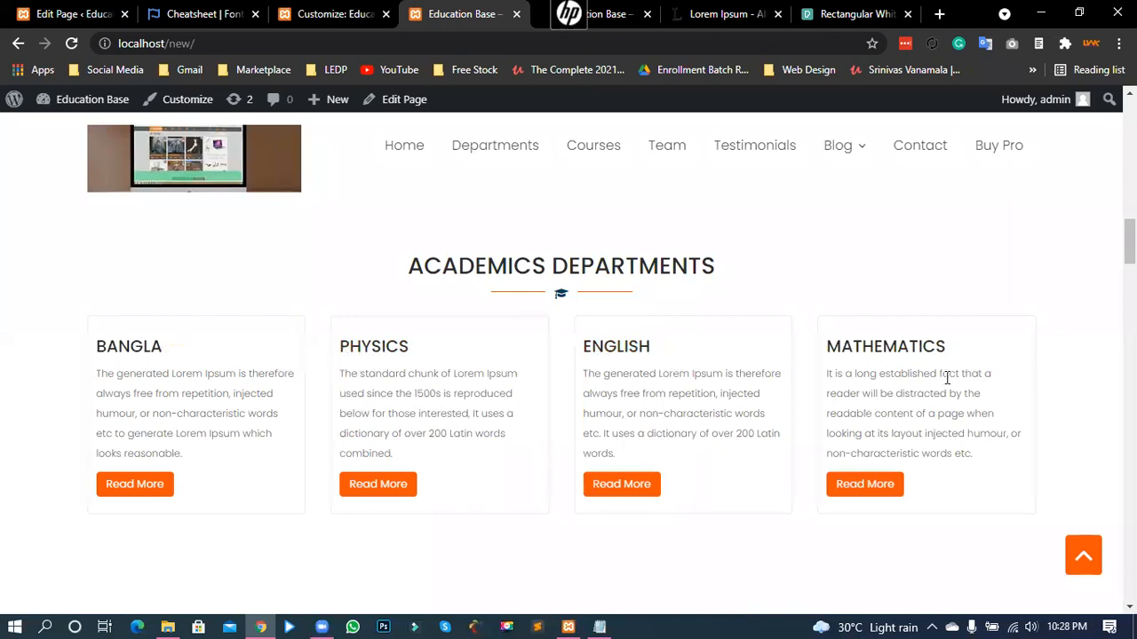
pyautogui.click(78, 13)
pyautogui.scroll(-4, 1010, 409)
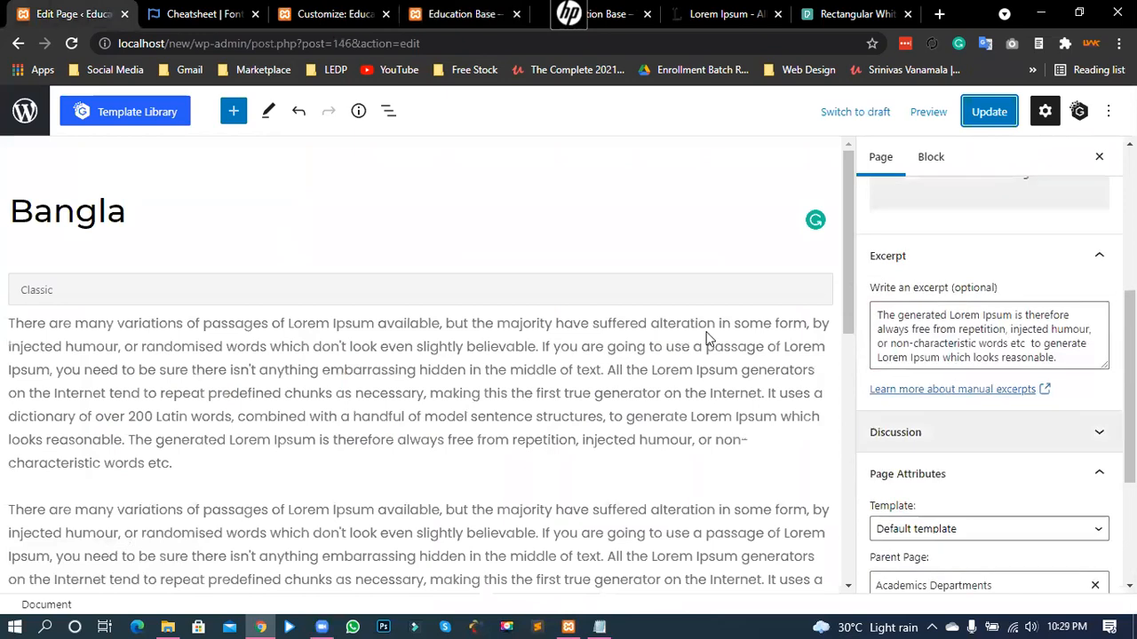
pyautogui.click(336, 13)
pyautogui.click(480, 14)
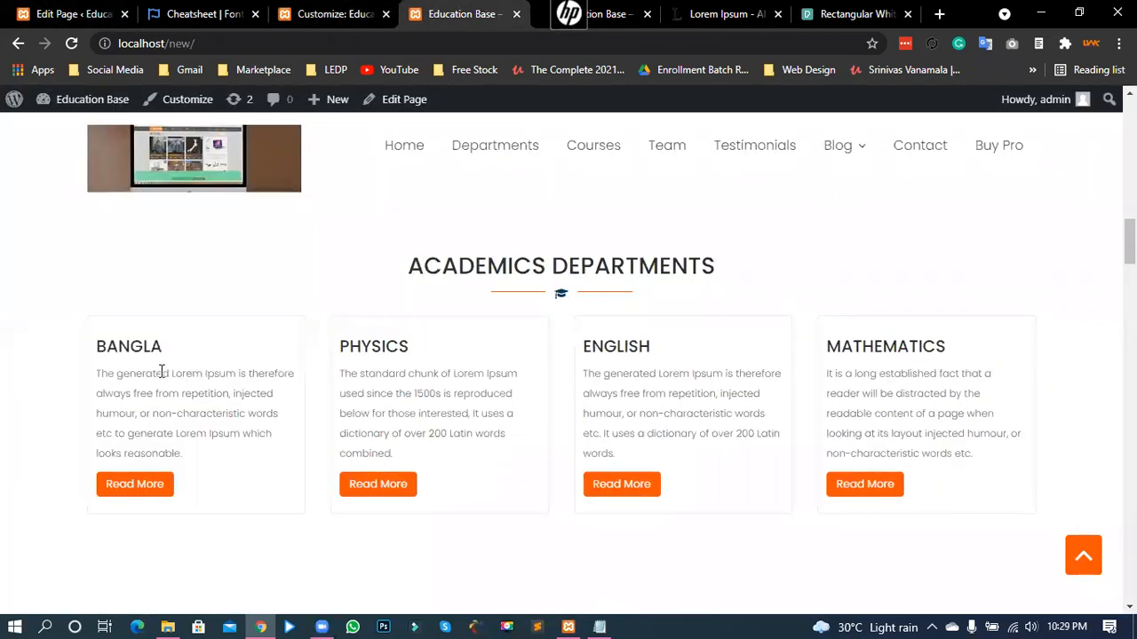
pyautogui.moveTo(99, 374); pyautogui.dragTo(238, 377)
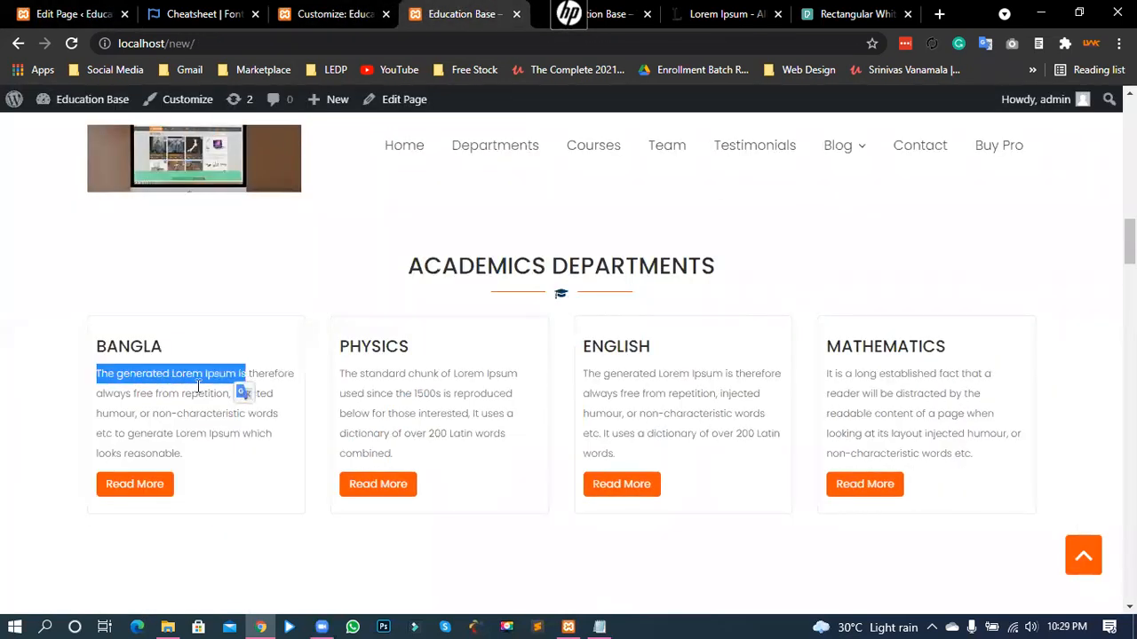
pyautogui.click(237, 376)
# - Compare the Bangla page's excerpt with the BANGLA card description on the homepage
pyautogui.click(64, 9)
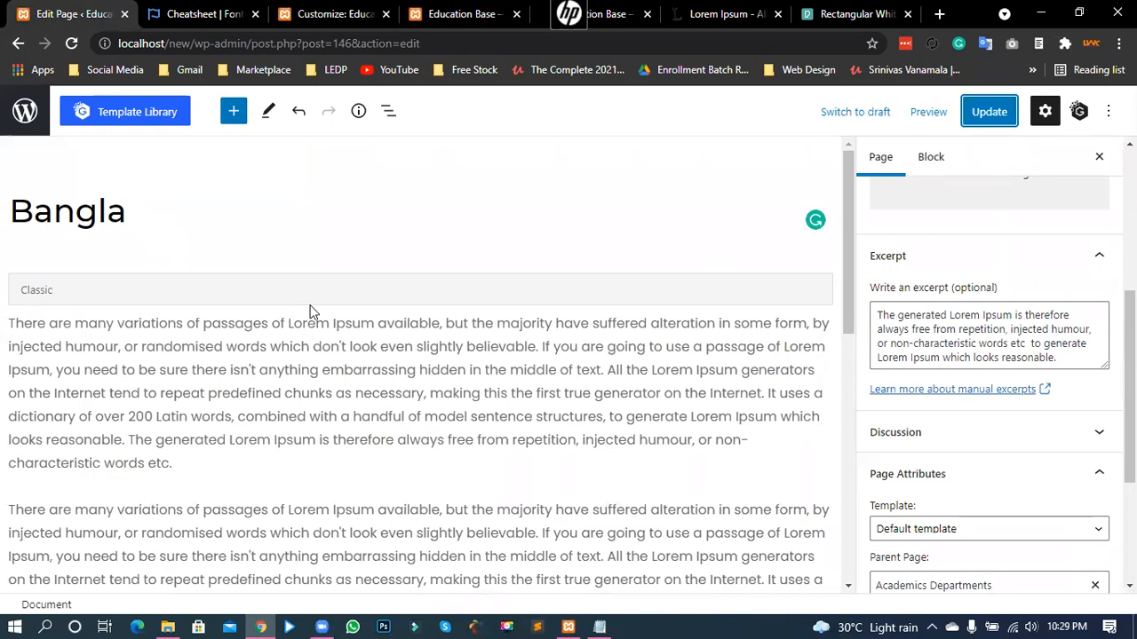
pyautogui.scroll(3, 951, 325)
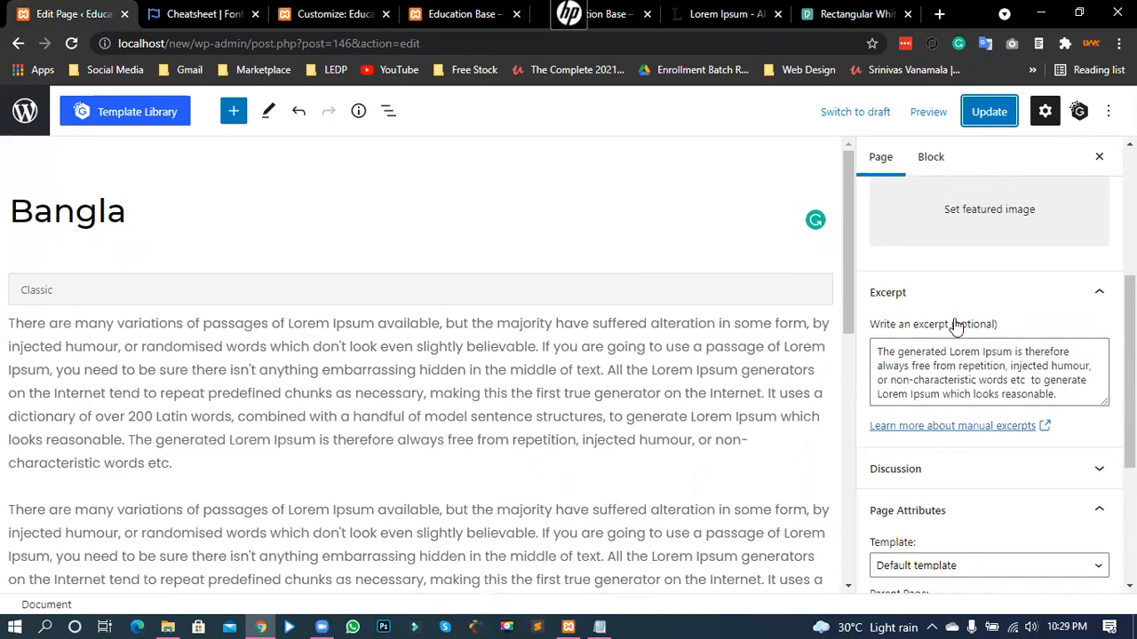
pyautogui.scroll(-1, 955, 235)
pyautogui.scroll(-5, 949, 245)
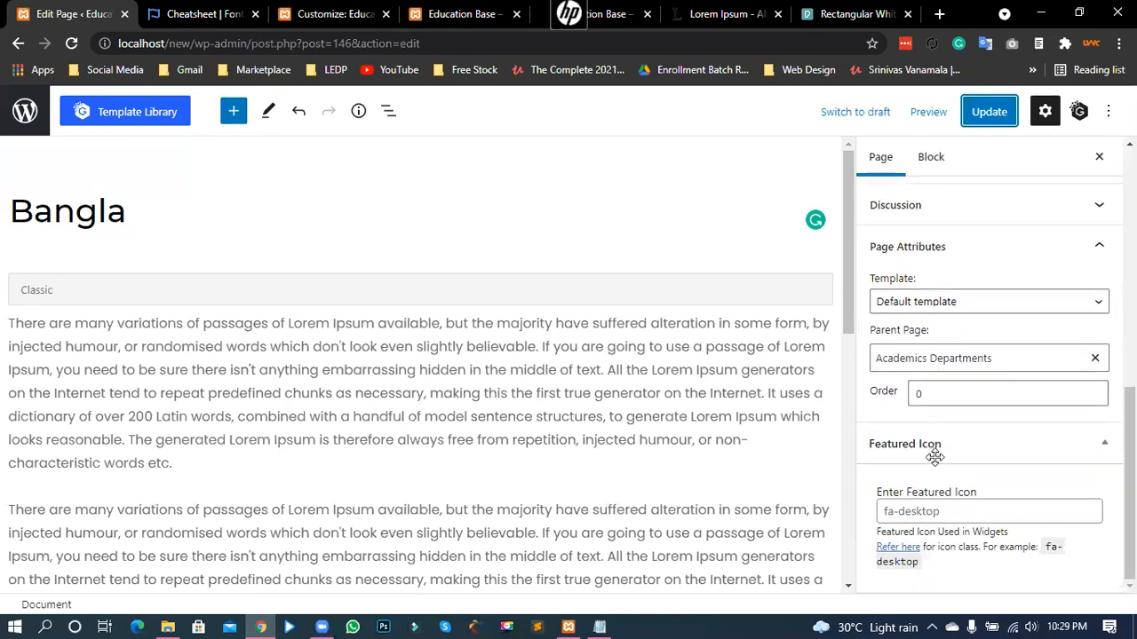
pyautogui.scroll(1, 936, 453)
pyautogui.scroll(2, 937, 462)
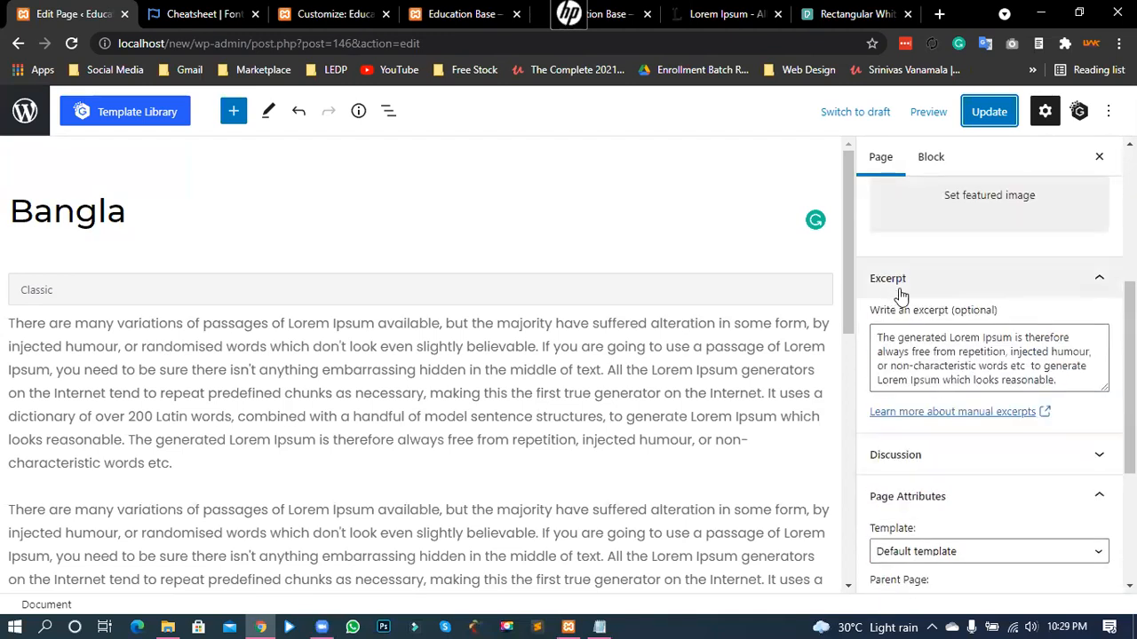
pyautogui.moveTo(996, 366); pyautogui.dragTo(891, 340)
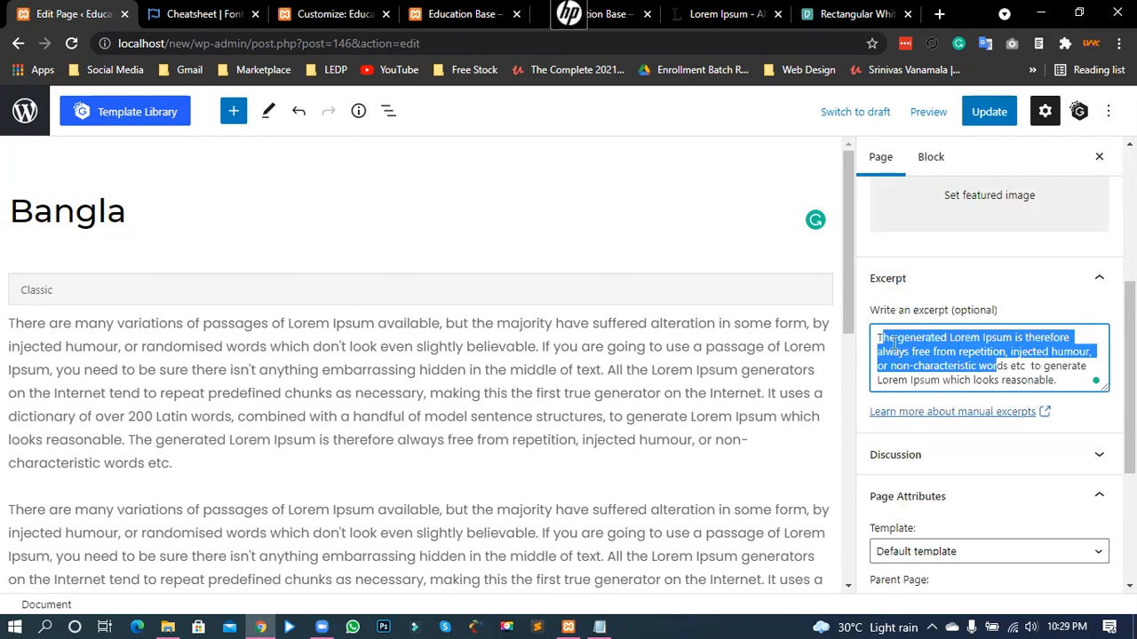
pyautogui.click(915, 353)
pyautogui.click(412, 10)
pyautogui.moveTo(107, 373); pyautogui.dragTo(175, 453)
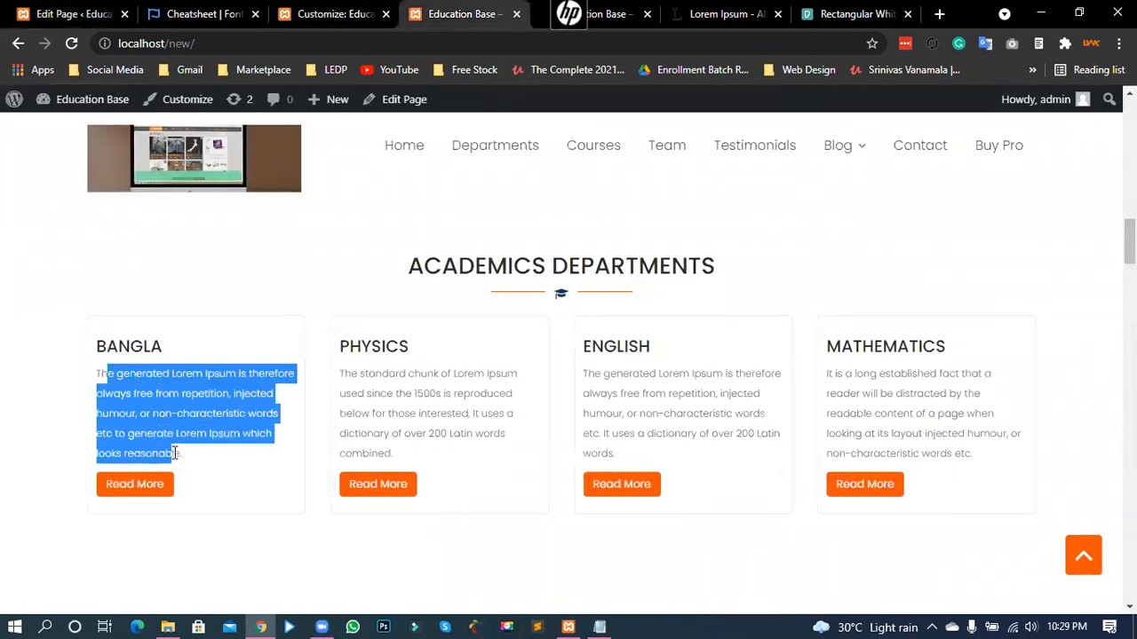
pyautogui.click(166, 428)
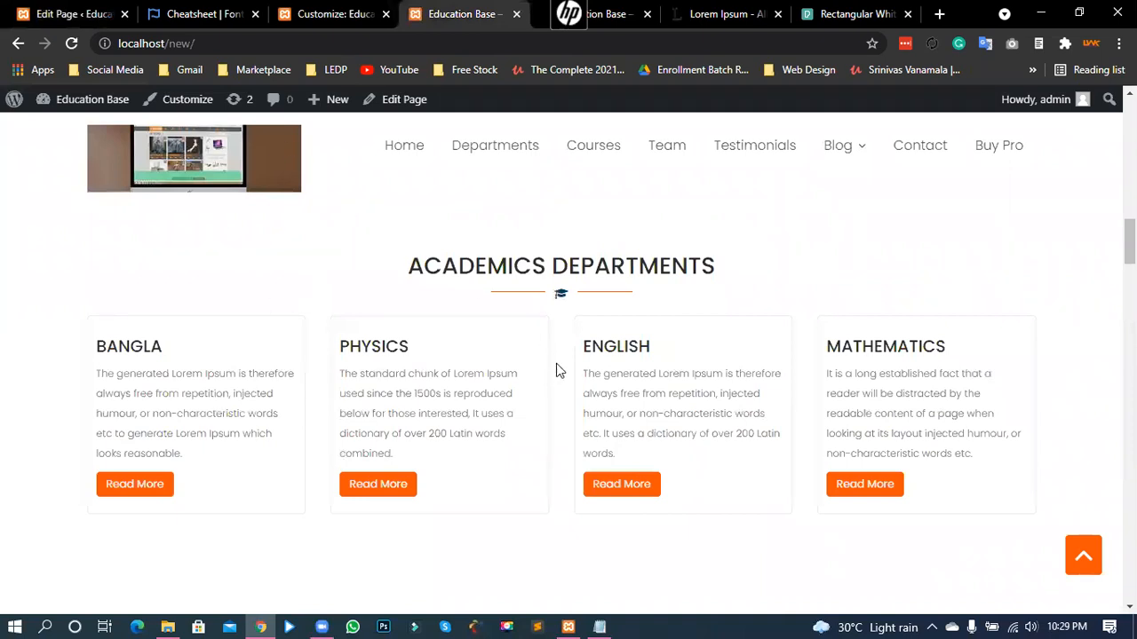
pyautogui.scroll(-1, 555, 372)
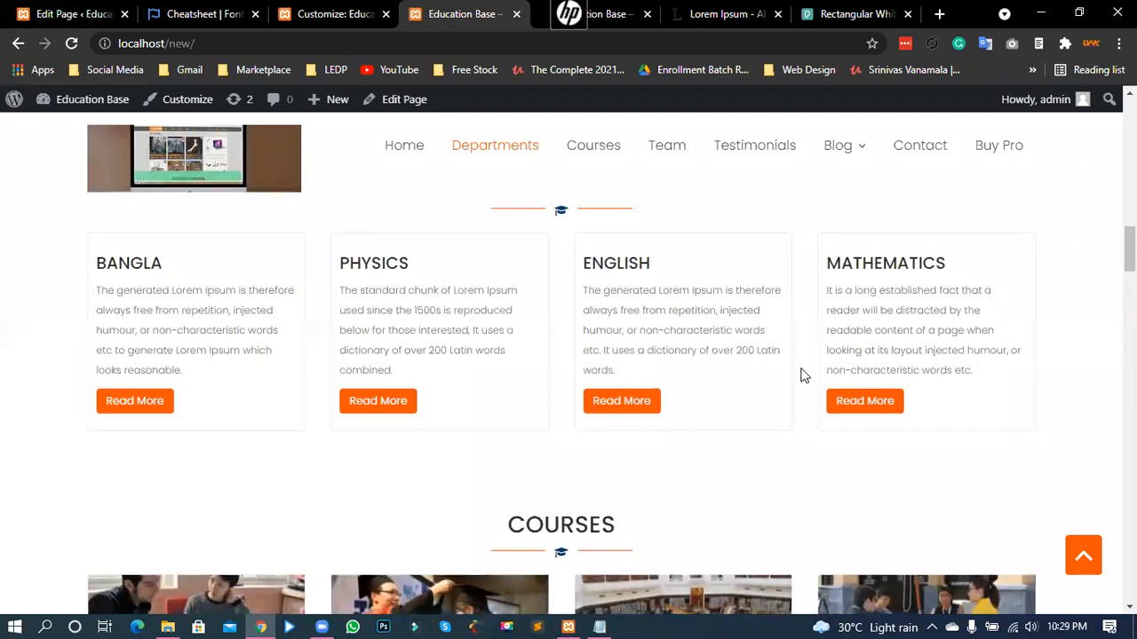
pyautogui.scroll(1, 181, 372)
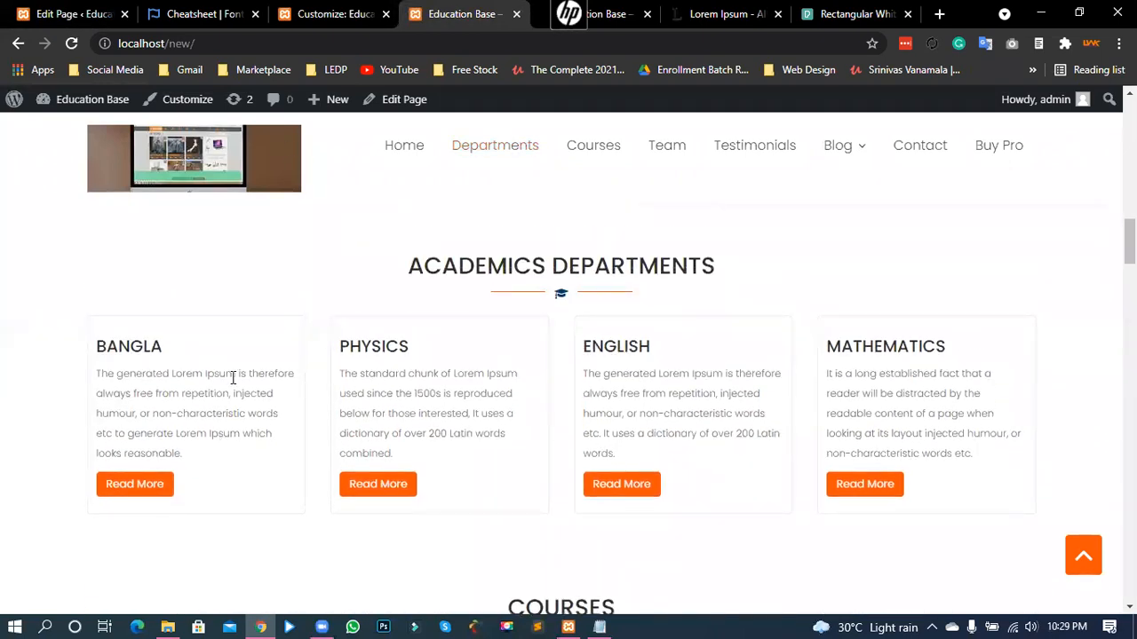
# - Look over the editor and homepage once more, then move on from the page editor
pyautogui.click(89, 15)
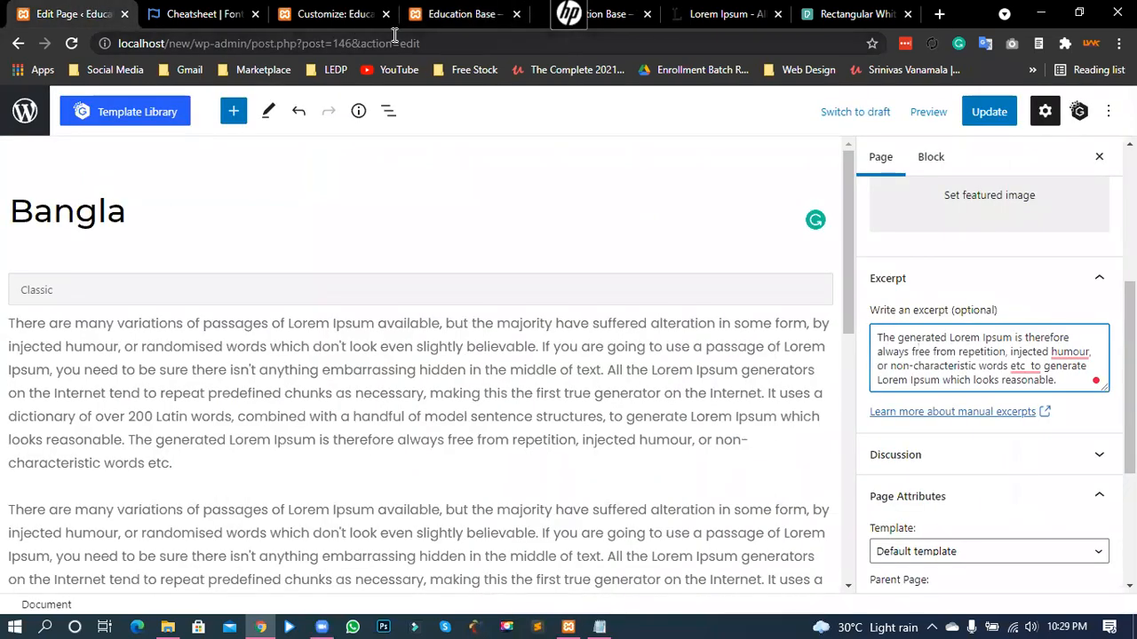
pyautogui.click(429, 13)
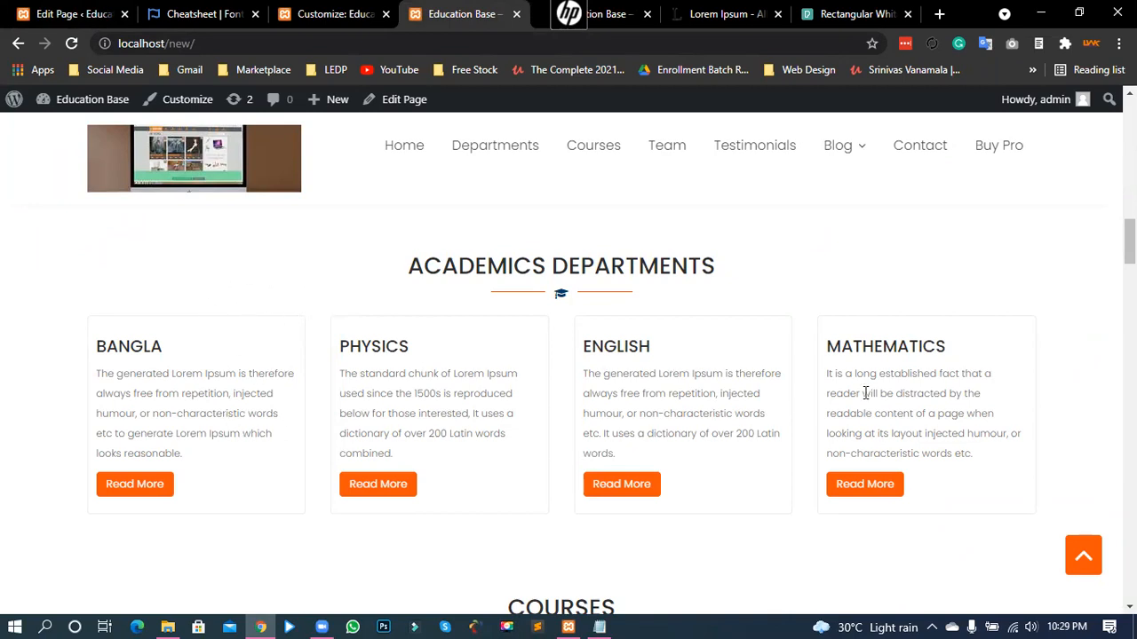
pyautogui.click(40, 13)
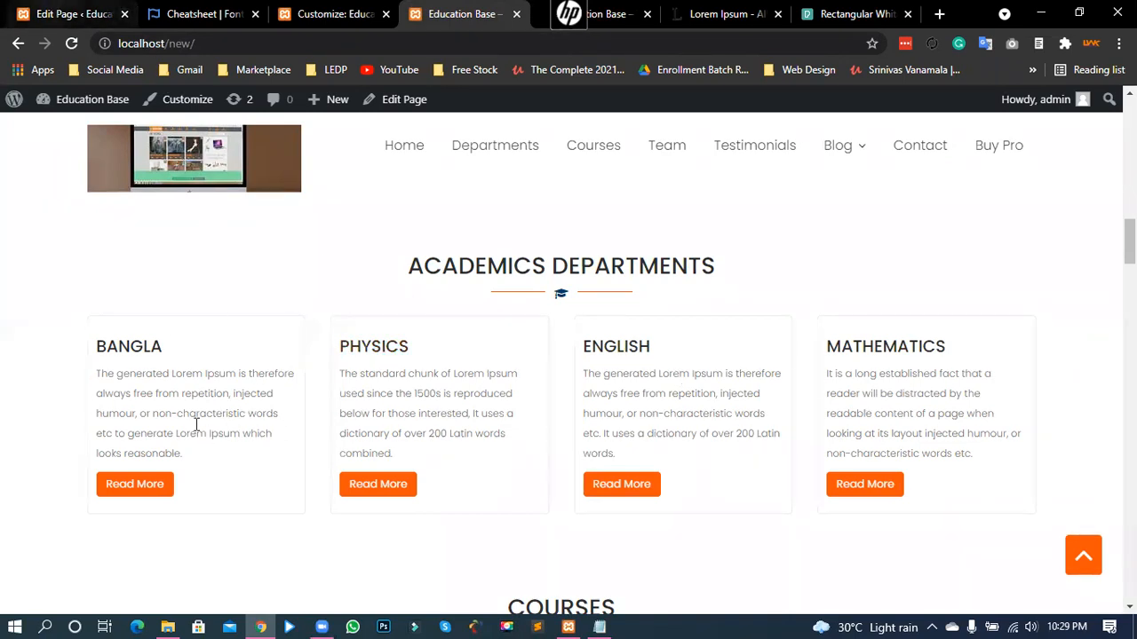
pyautogui.click(229, 14)
# - In the Academics Departments widget, remove the English page item and click Done
pyautogui.click(314, 17)
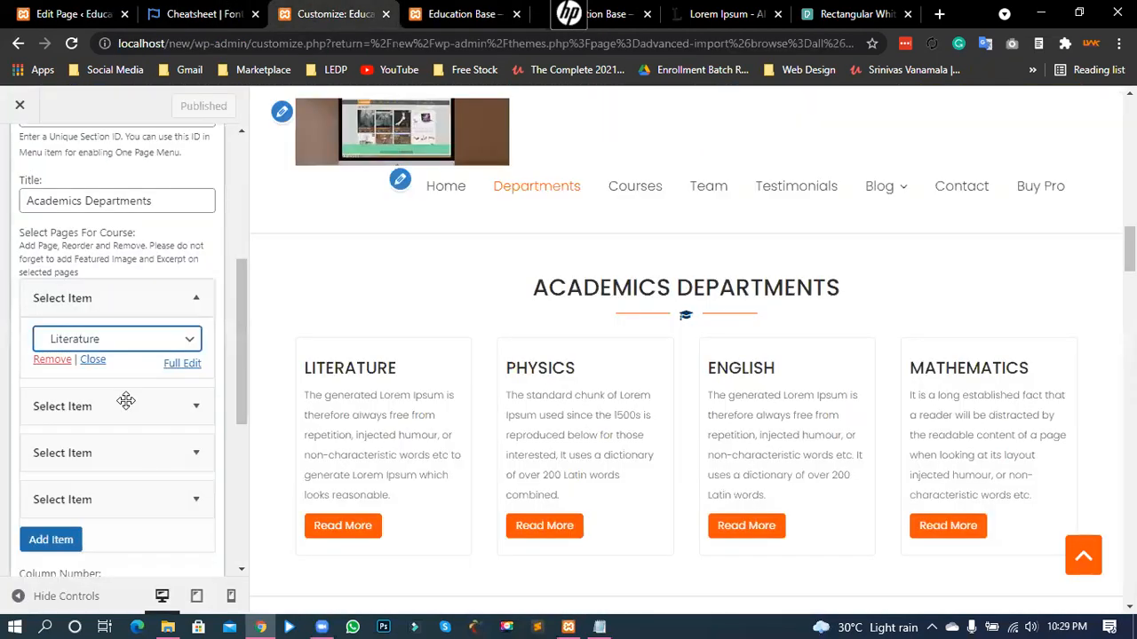
pyautogui.click(205, 303)
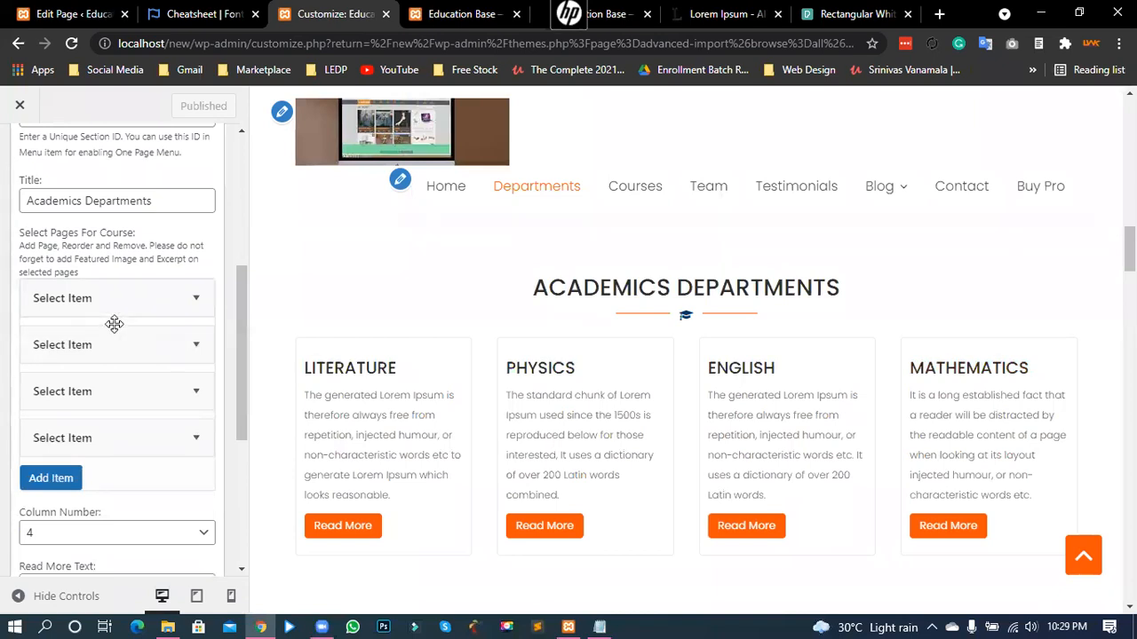
pyautogui.click(115, 390)
pyautogui.click(50, 451)
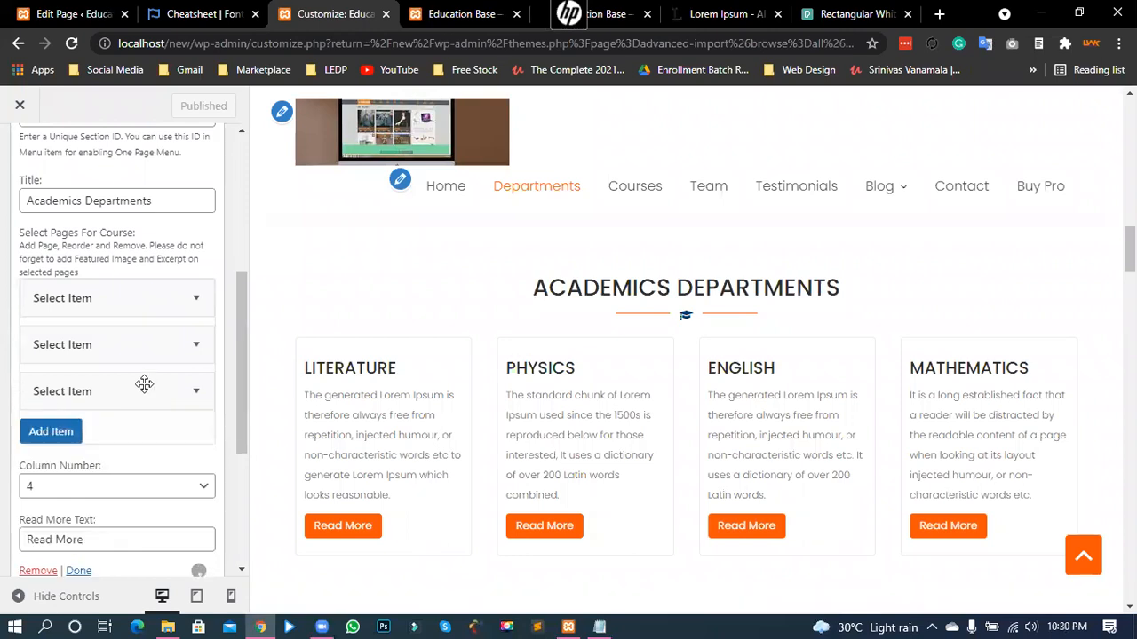
pyautogui.scroll(-2, 95, 418)
pyautogui.click(79, 406)
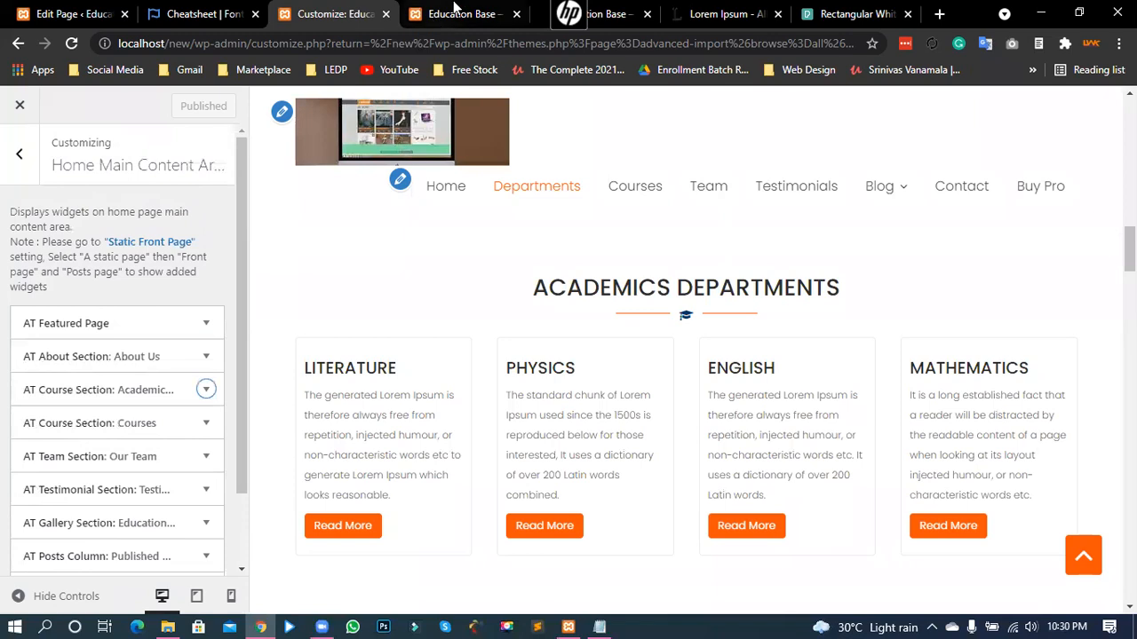
# - Reload the homepage, reopen the Academics section and trim its title, then reload the customizer
pyautogui.click(461, 13)
pyautogui.click(75, 44)
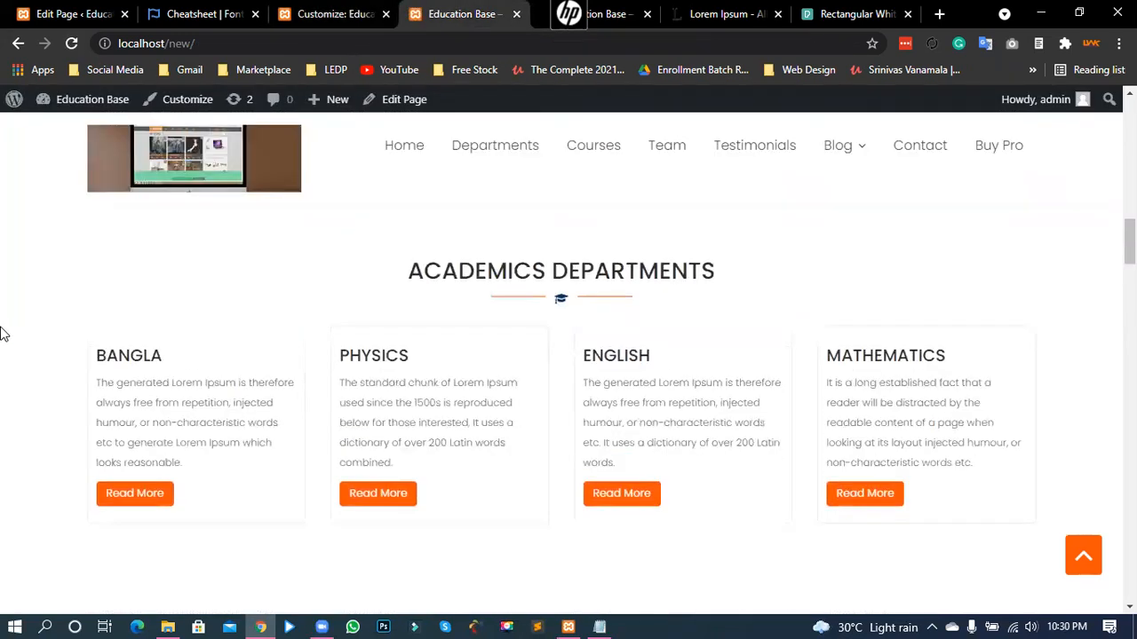
pyautogui.click(306, 13)
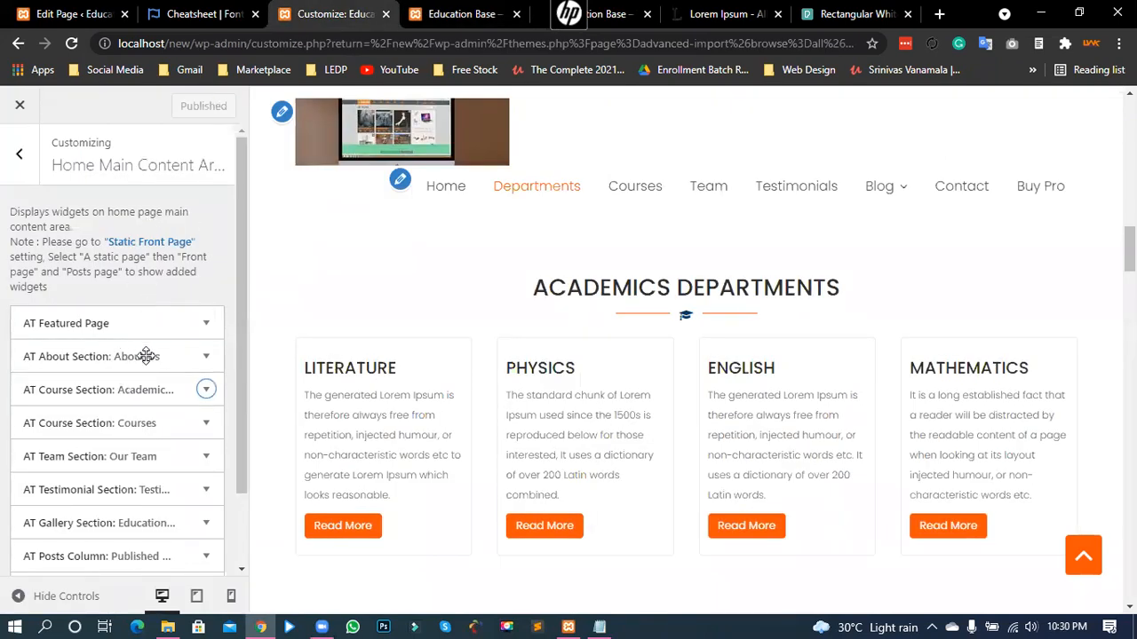
pyautogui.scroll(-1, 147, 355)
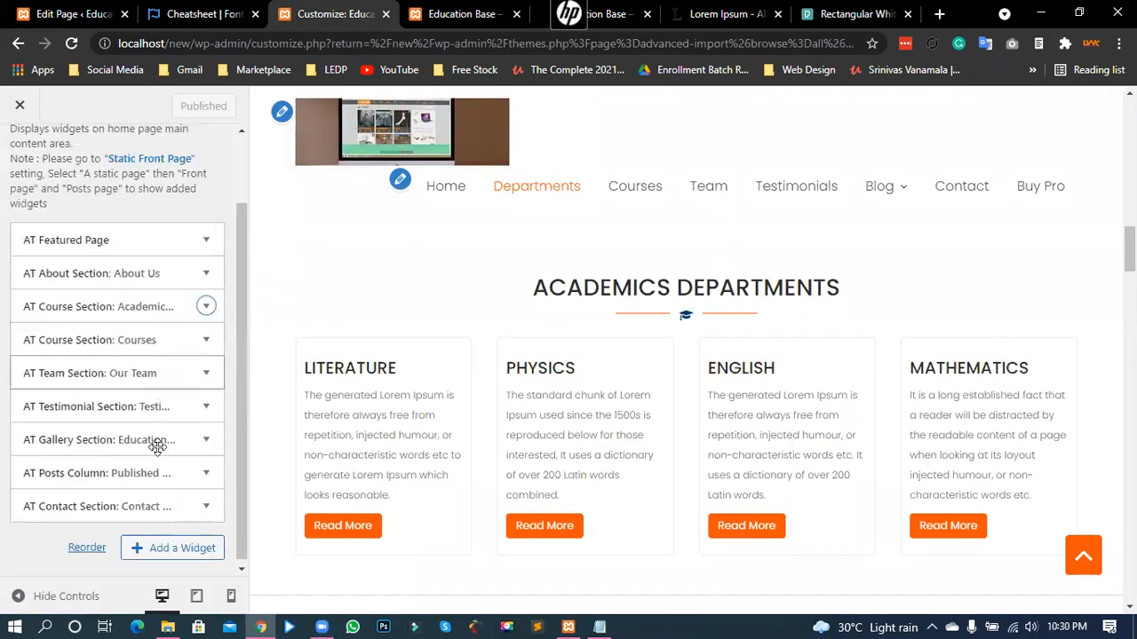
pyautogui.click(205, 306)
pyautogui.scroll(-1, 140, 393)
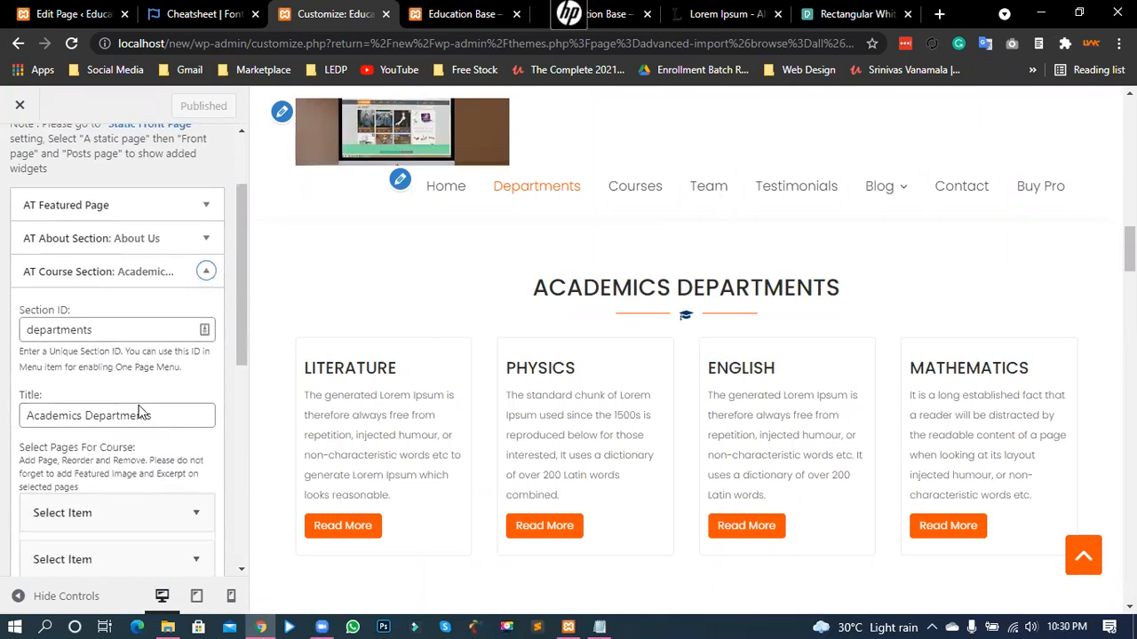
pyautogui.scroll(-2, 163, 283)
pyautogui.click(163, 283)
pyautogui.press('BackSpace')
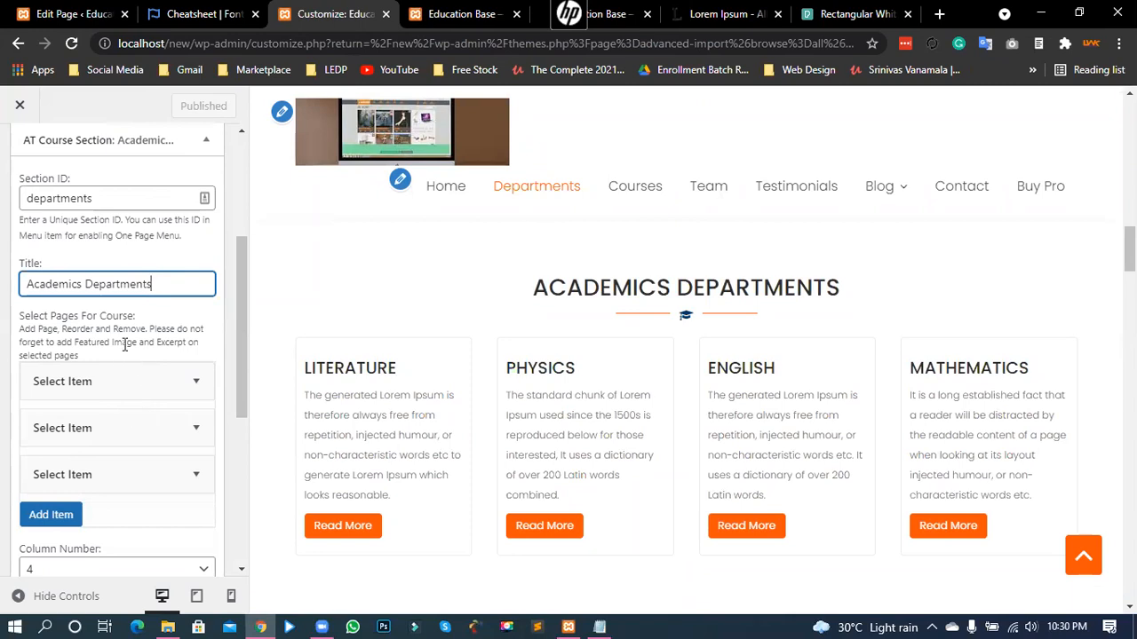
pyautogui.scroll(-2, 127, 355)
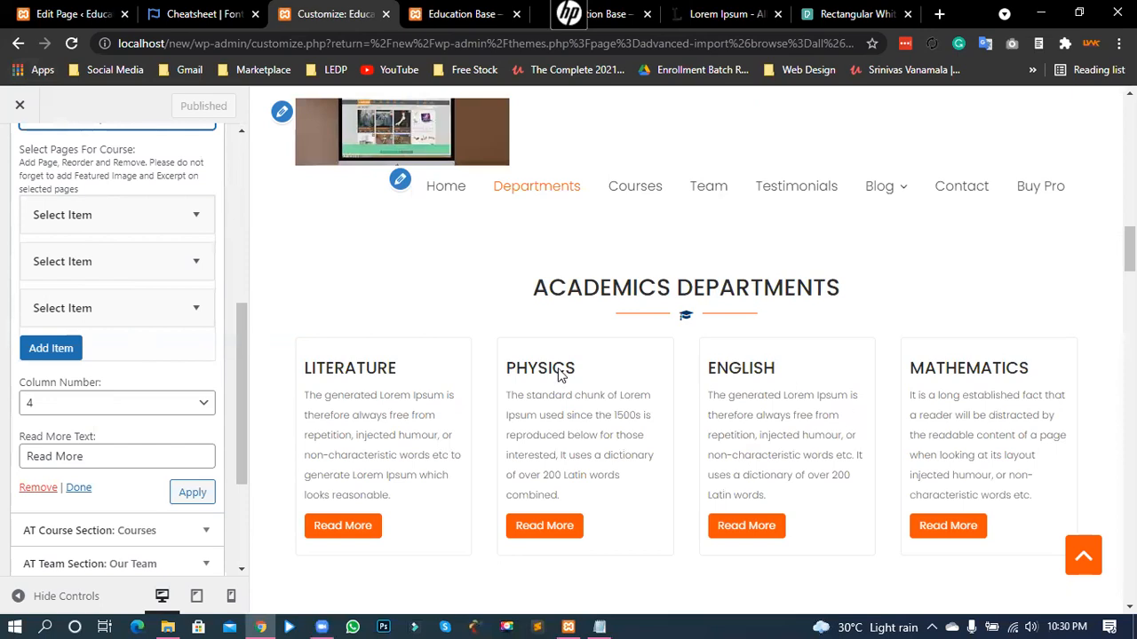
pyautogui.click(72, 42)
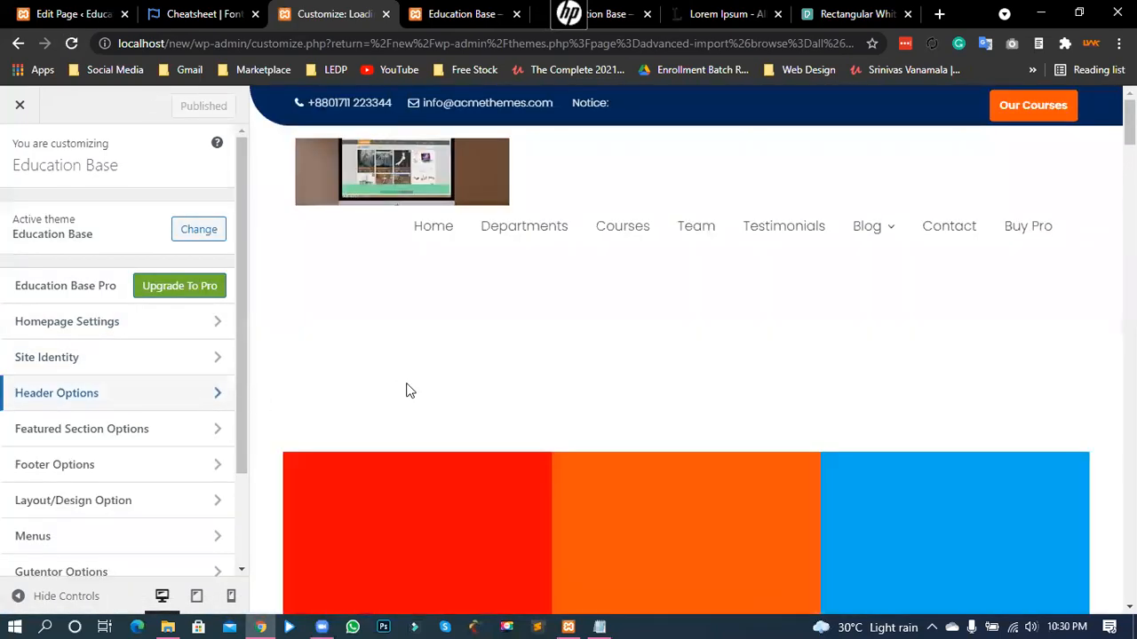
# - Reopen Home Main Content Area and remove the English item from AT Course Section: Academics
pyautogui.scroll(-5, 407, 396)
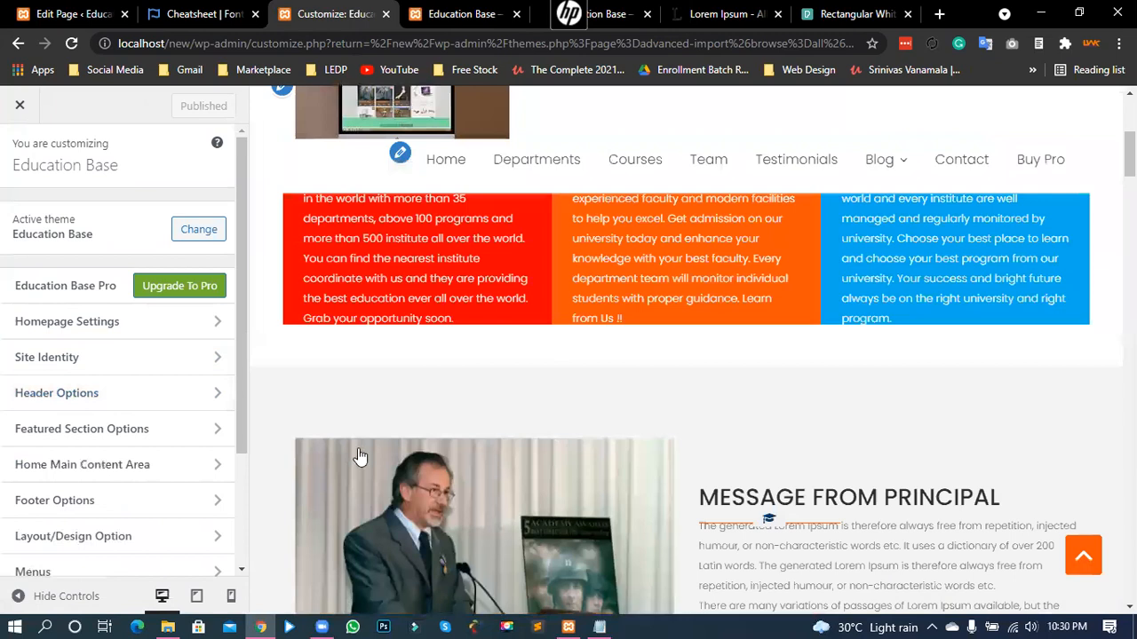
pyautogui.scroll(-3, 358, 456)
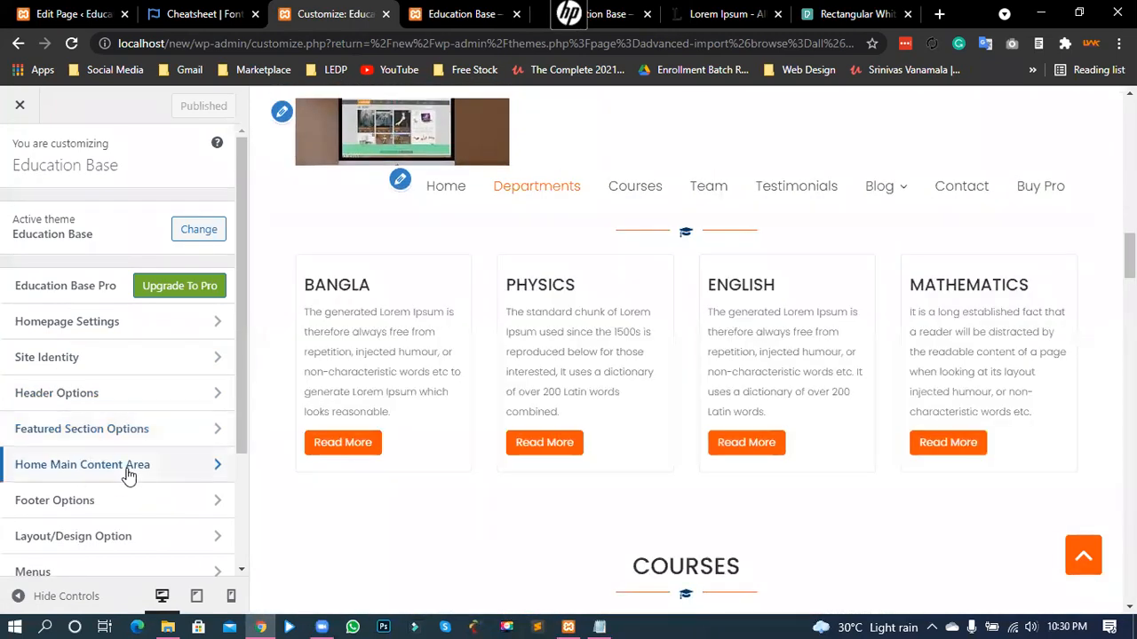
pyautogui.click(129, 465)
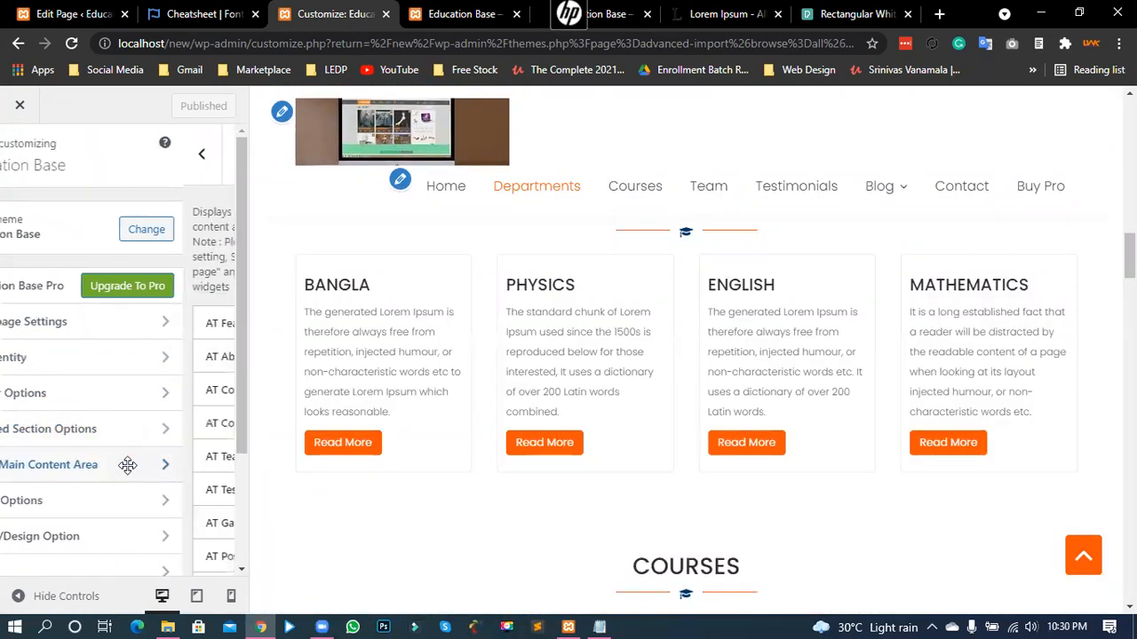
pyautogui.click(206, 396)
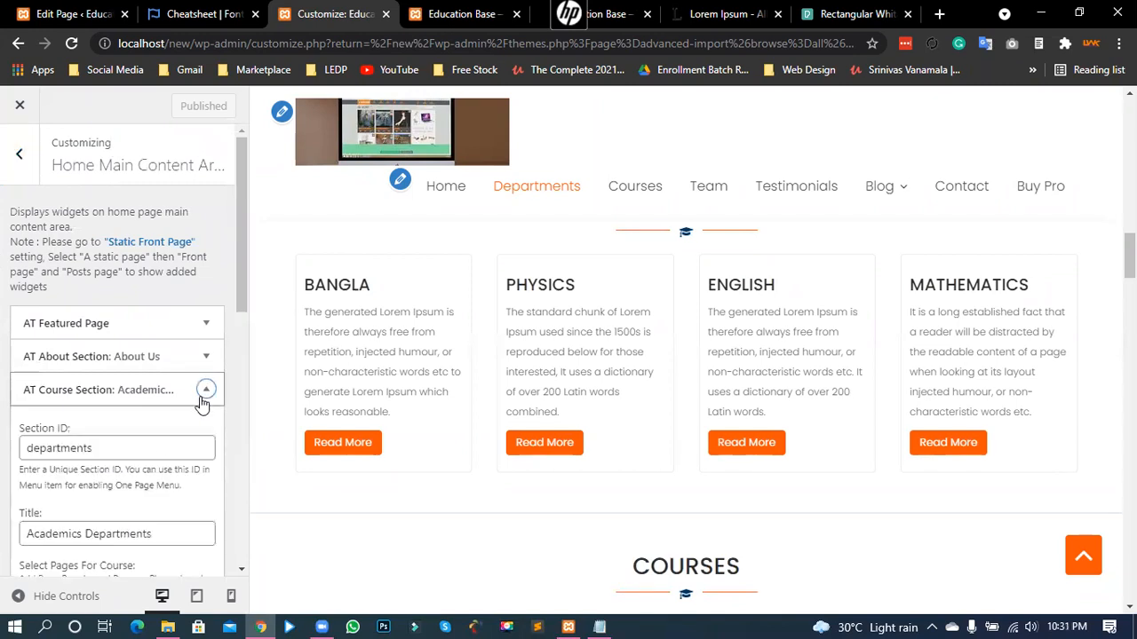
pyautogui.scroll(-3, 158, 440)
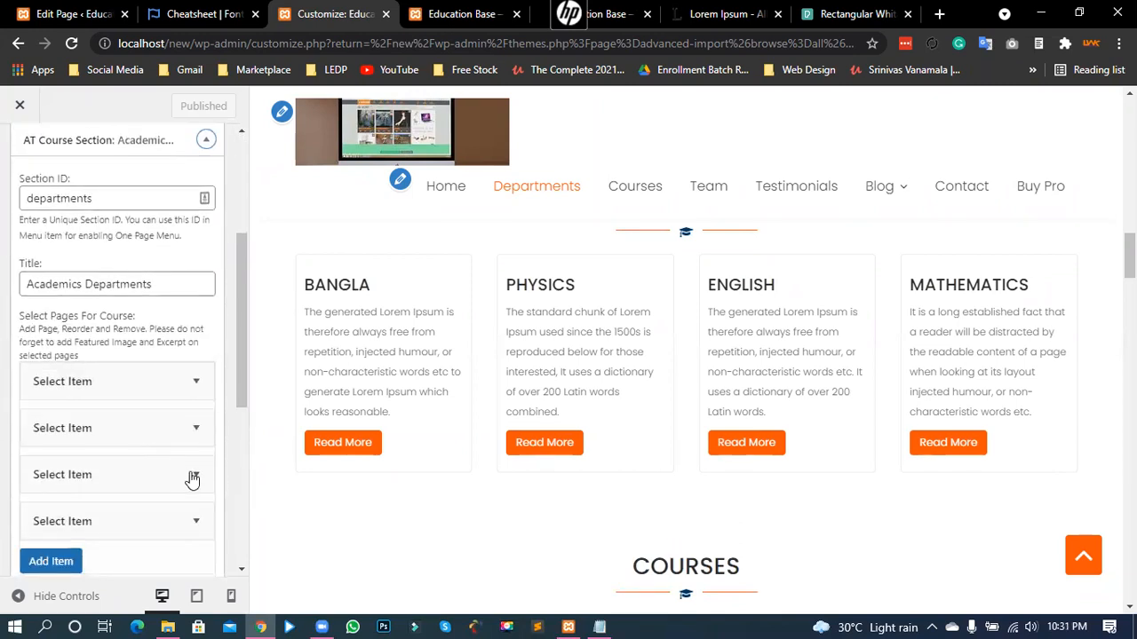
pyautogui.scroll(-1, 202, 461)
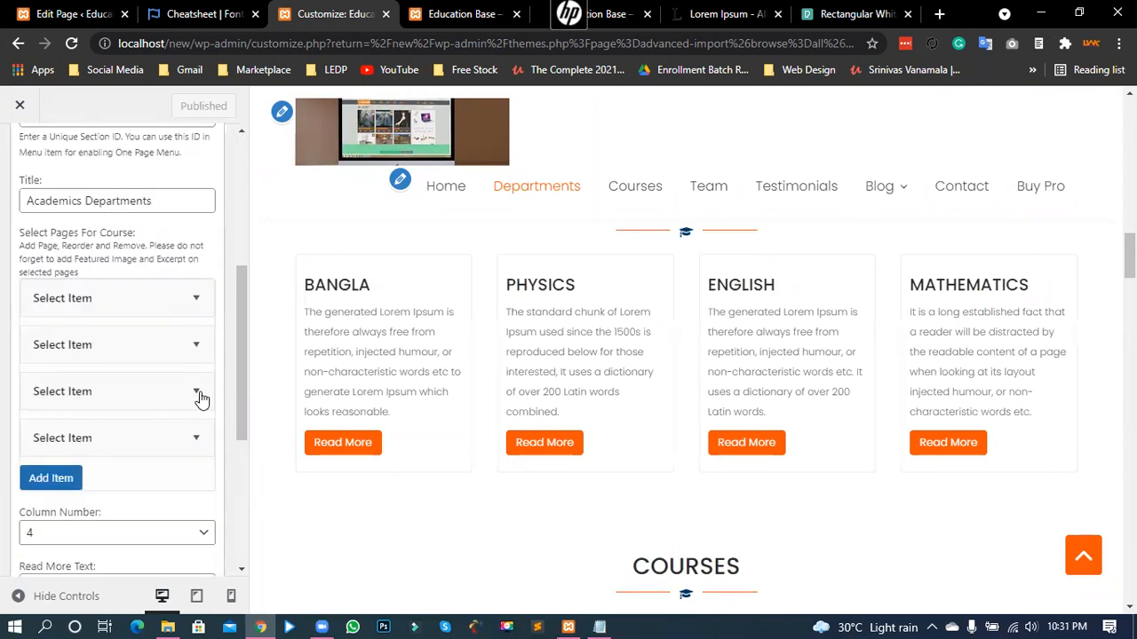
pyautogui.click(186, 398)
pyautogui.click(49, 454)
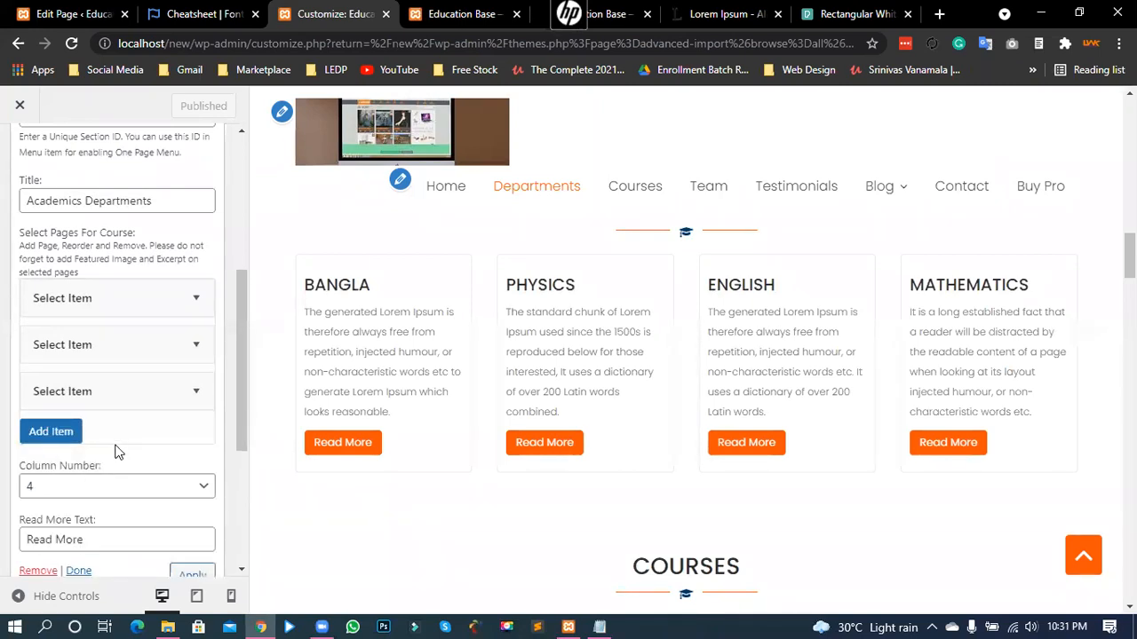
pyautogui.scroll(2, 115, 442)
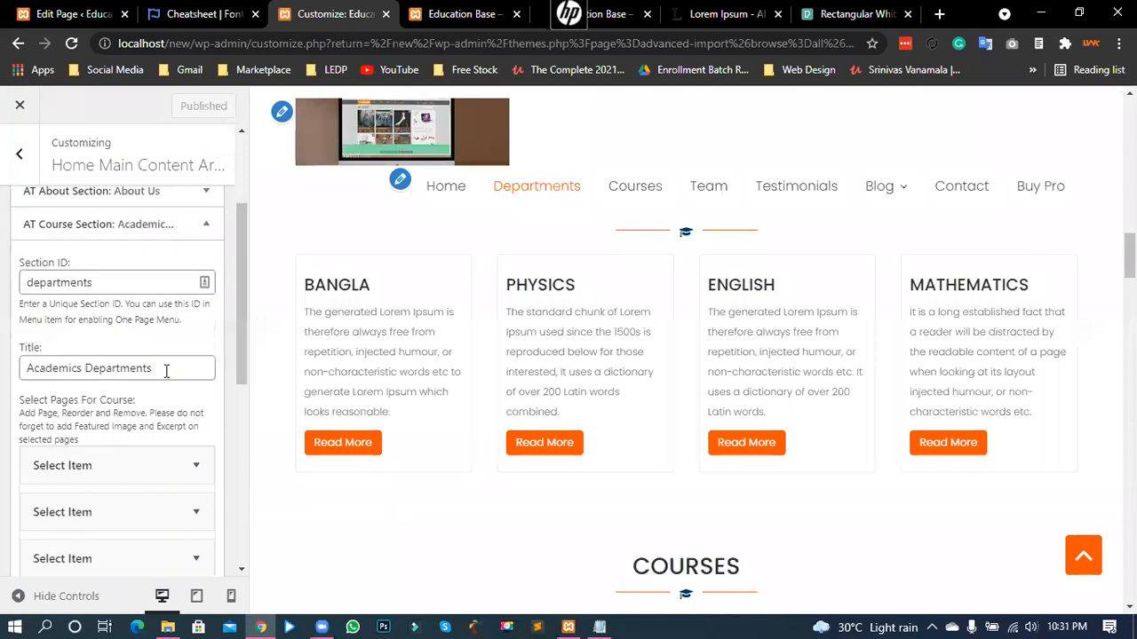
# - Change the section Title to 'Academics Subject' and apply it to the preview
pyautogui.doubleClick(88, 373)
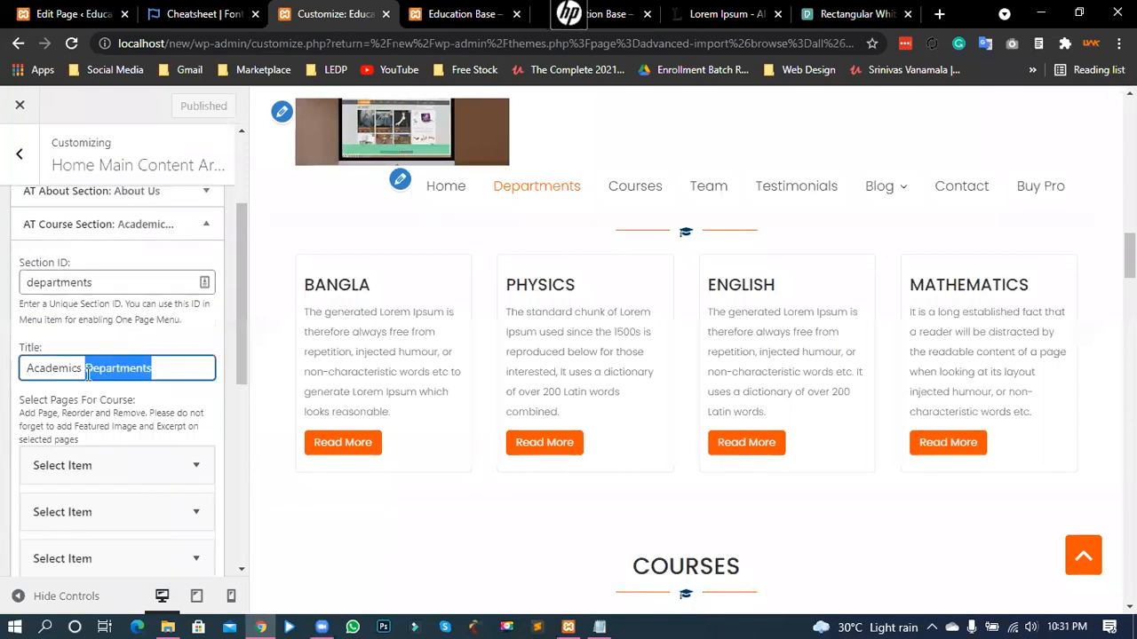
pyautogui.write('Subjec')
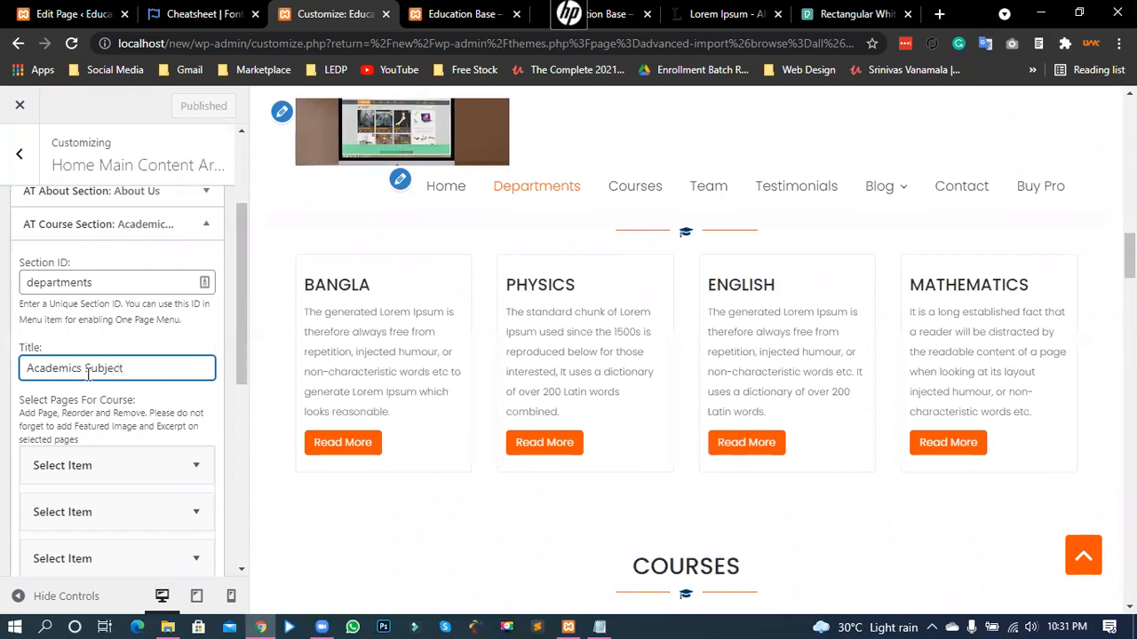
pyautogui.scroll(-4, 3, 411)
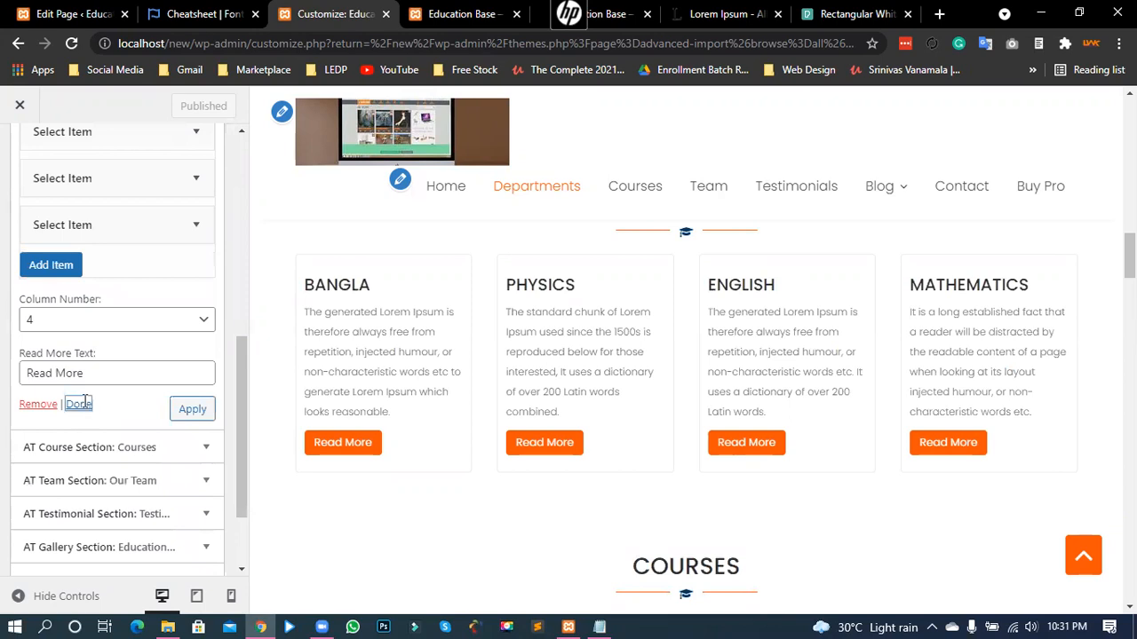
pyautogui.click(79, 405)
pyautogui.click(205, 351)
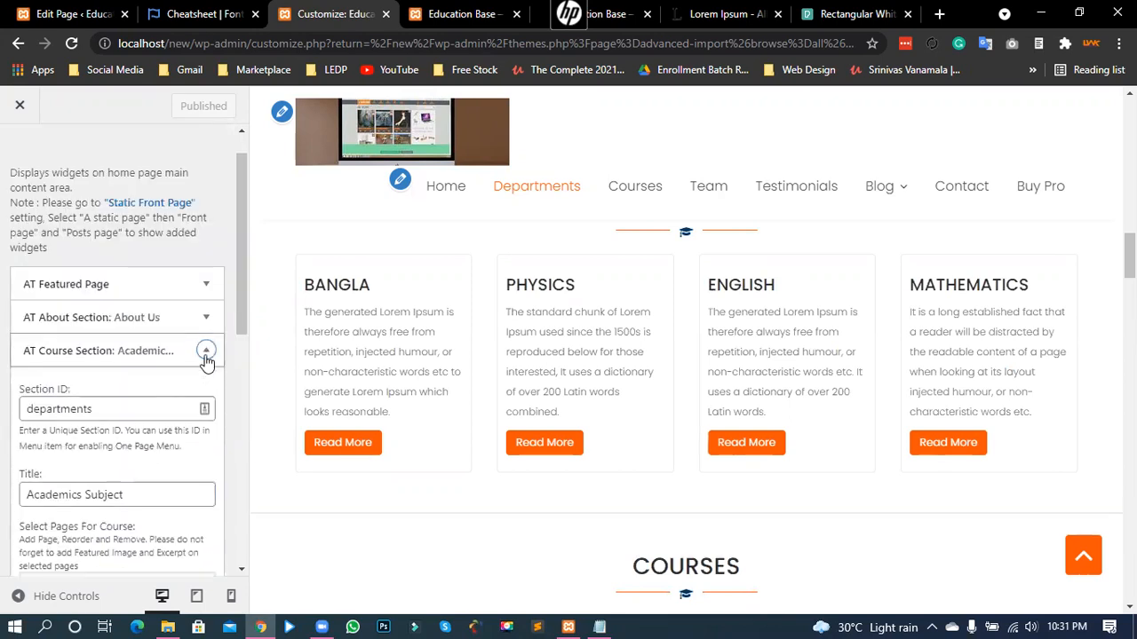
pyautogui.scroll(-4, 160, 413)
pyautogui.scroll(-1, 158, 413)
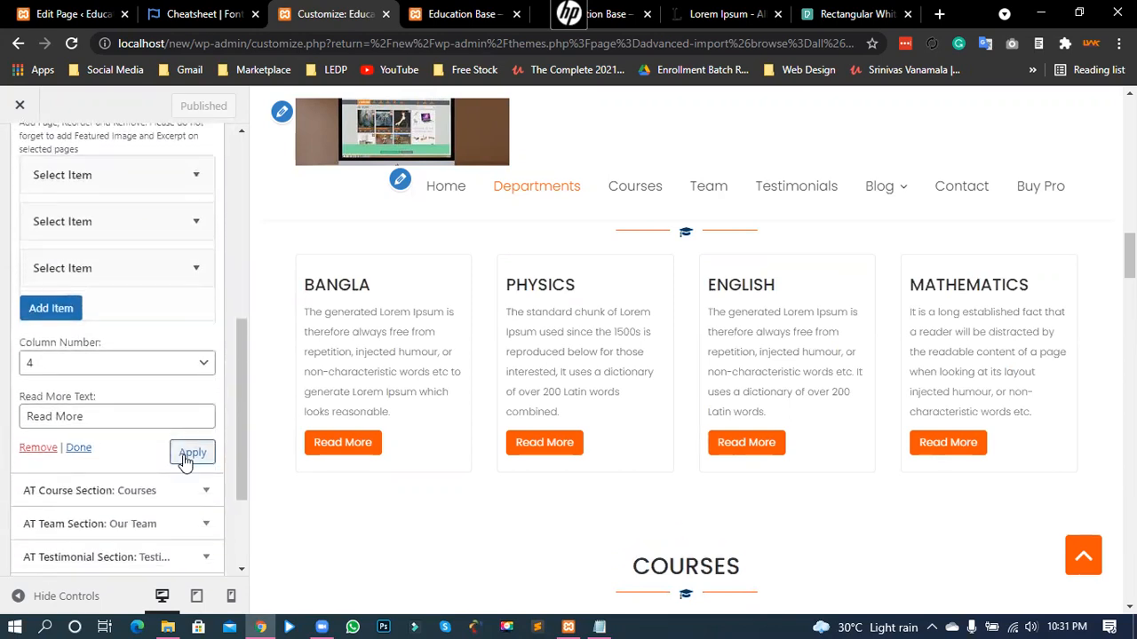
pyautogui.click(187, 456)
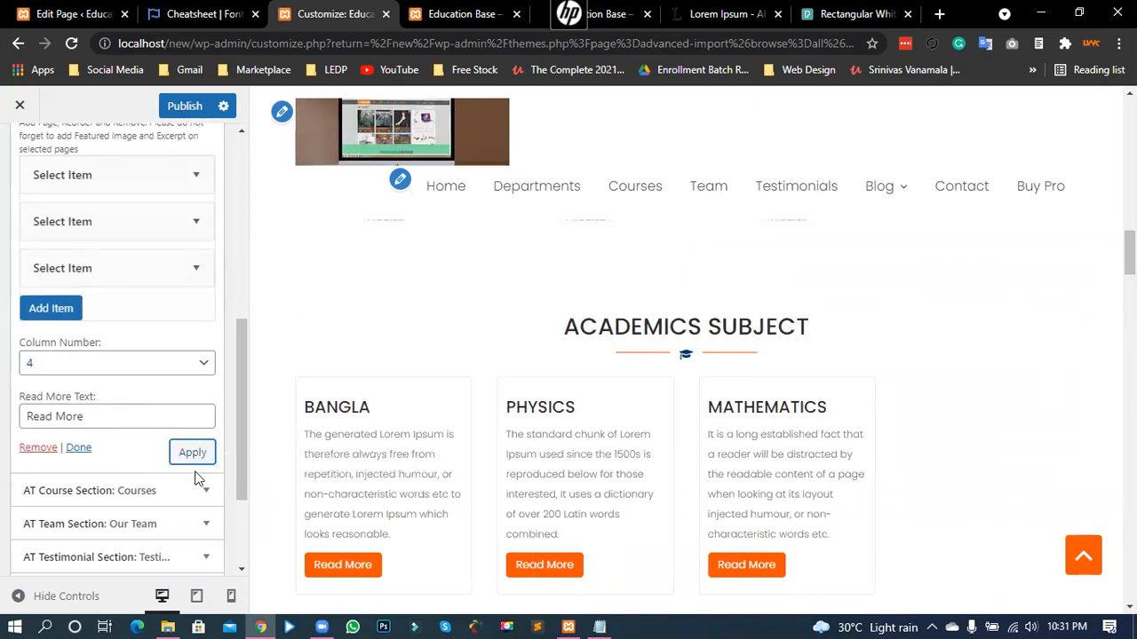
# - Publish the changes and reload the live site to see ACADEMICS SUBJECT with three cards
pyautogui.scroll(-3, 685, 397)
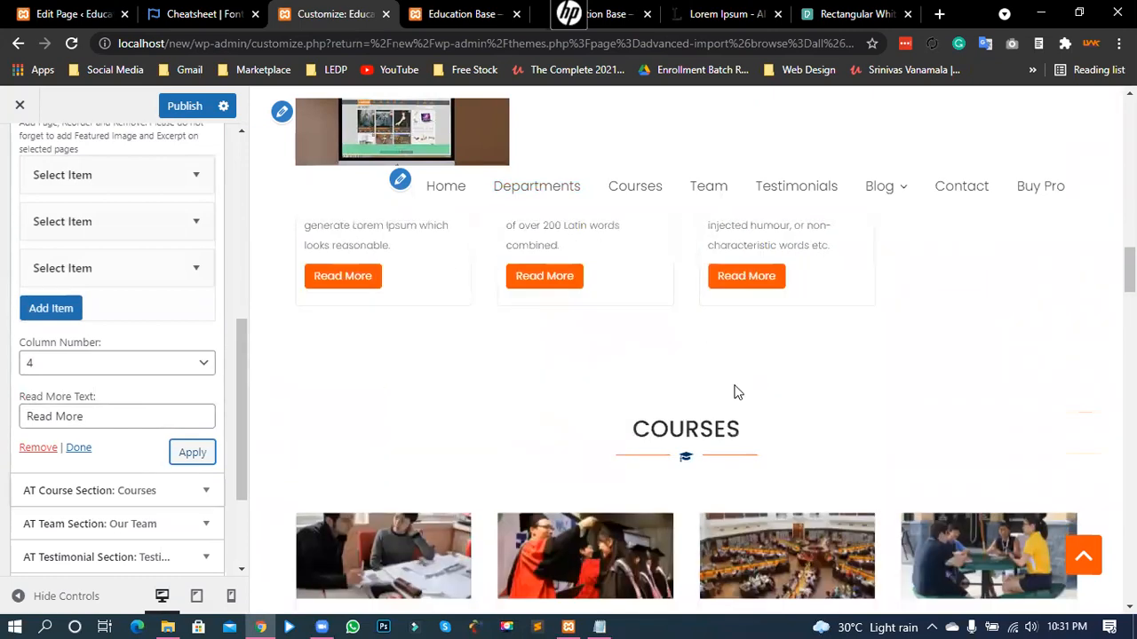
pyautogui.scroll(2, 730, 338)
pyautogui.click(188, 108)
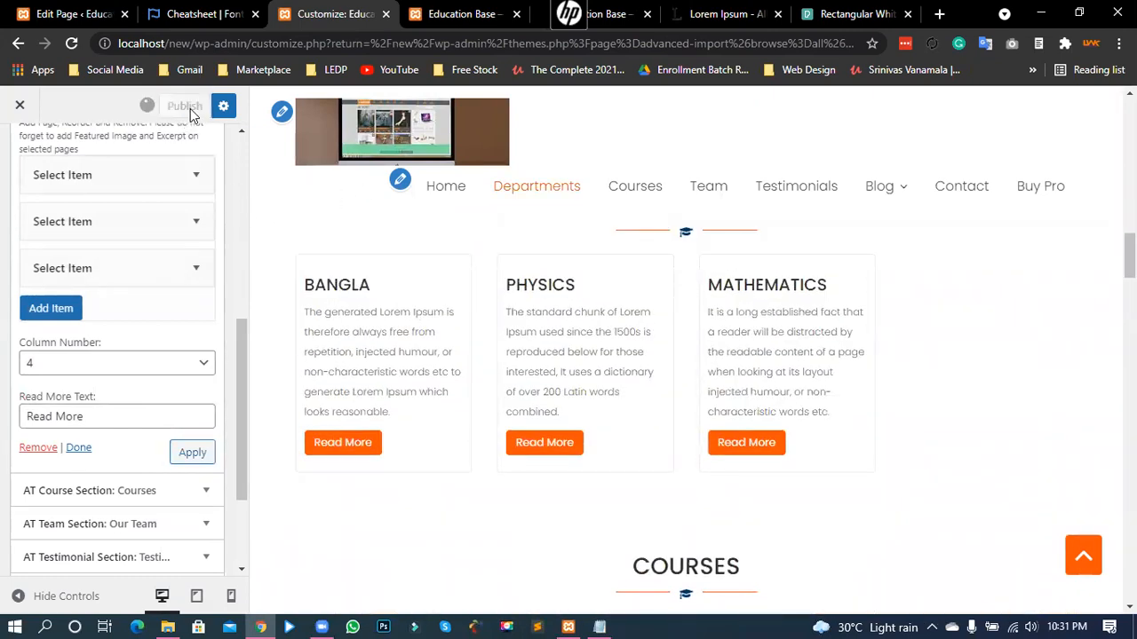
pyautogui.click(471, 12)
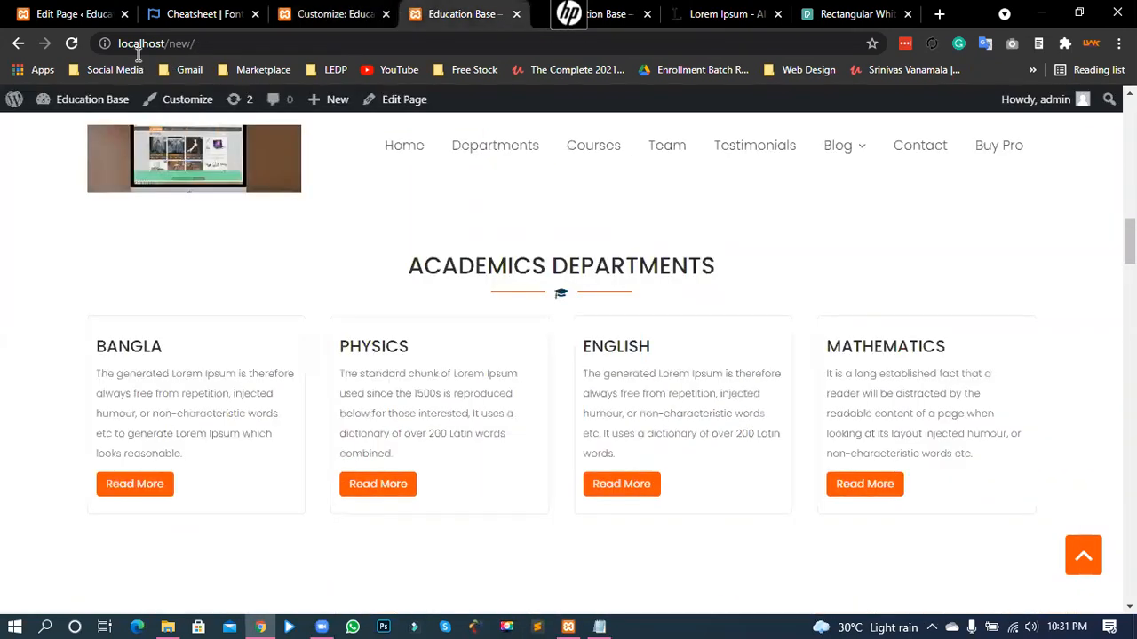
pyautogui.click(72, 44)
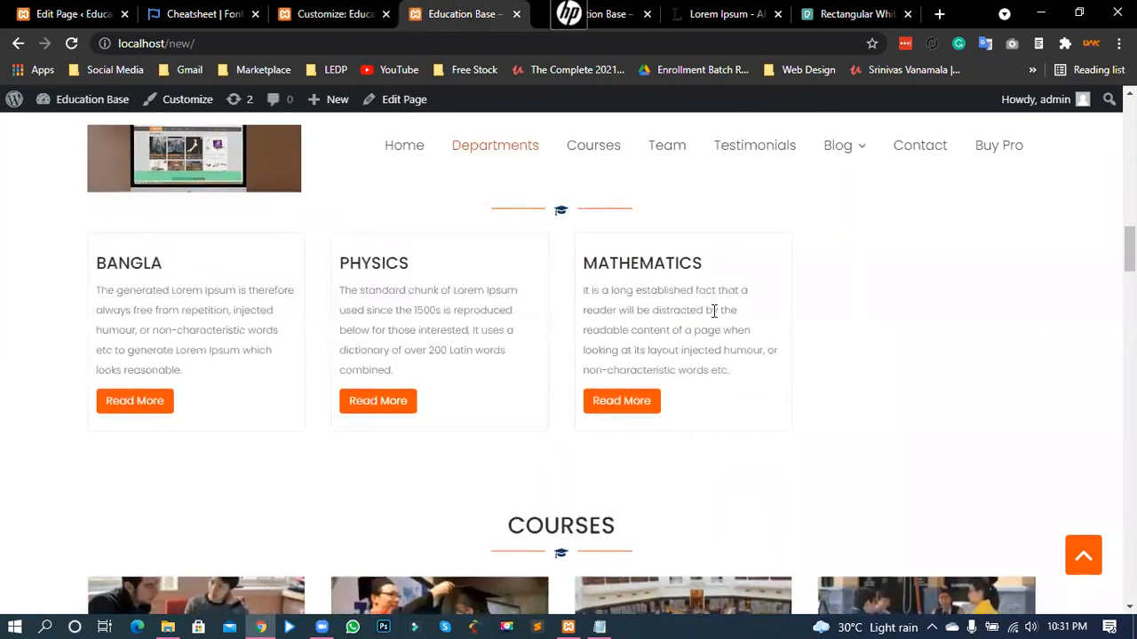
pyautogui.scroll(1, 269, 359)
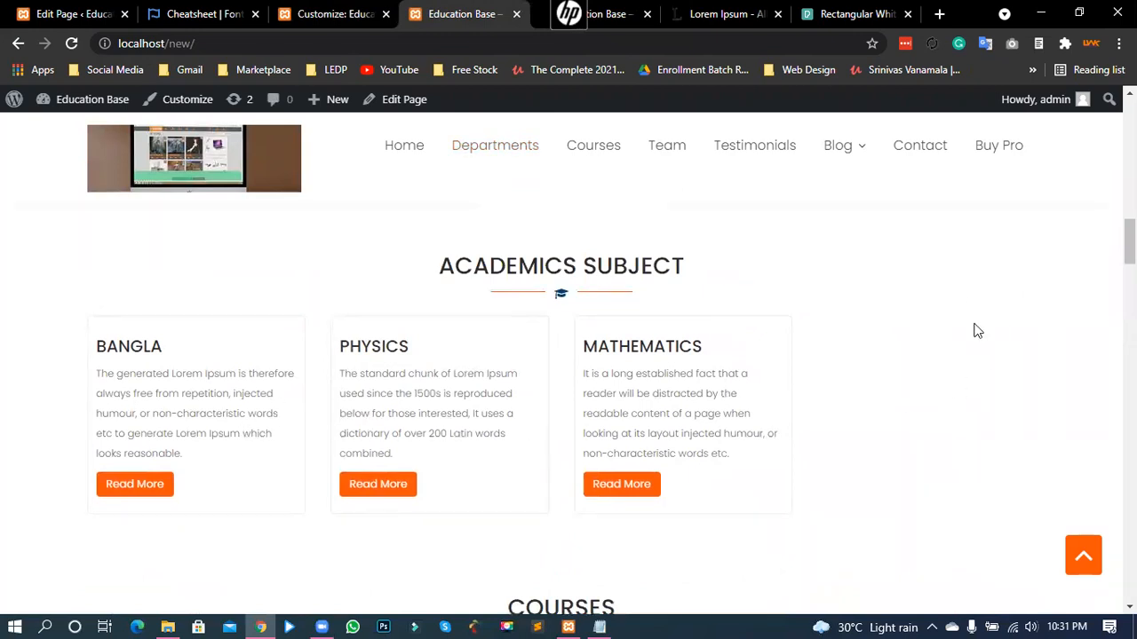
# - Set the Academics Subject section's Column Number to 3 and apply it
pyautogui.click(298, 13)
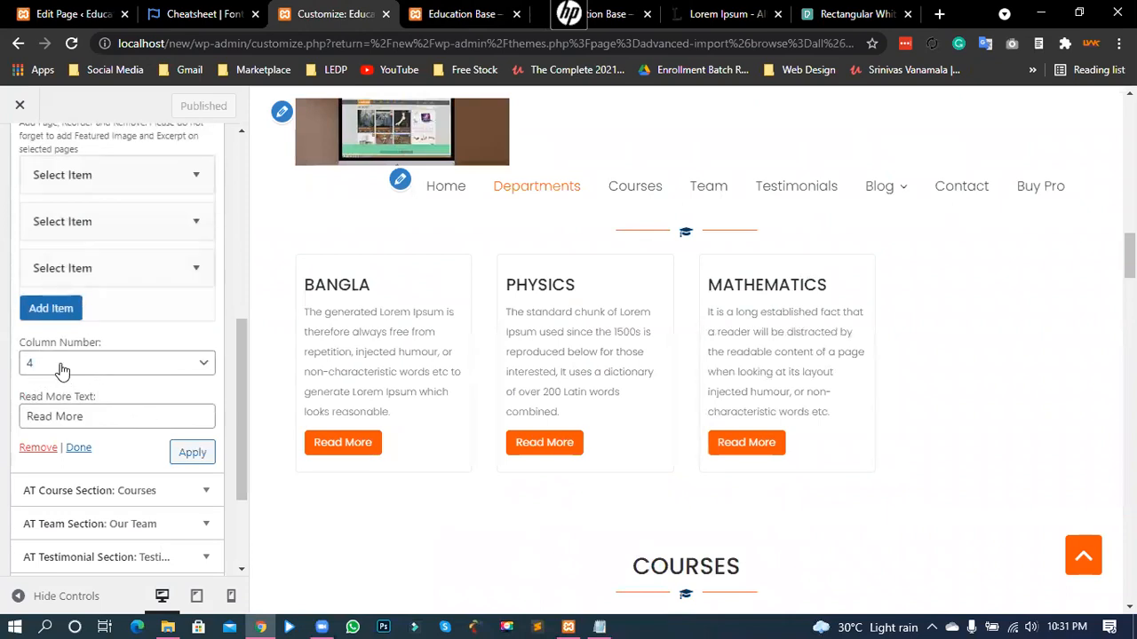
pyautogui.click(463, 13)
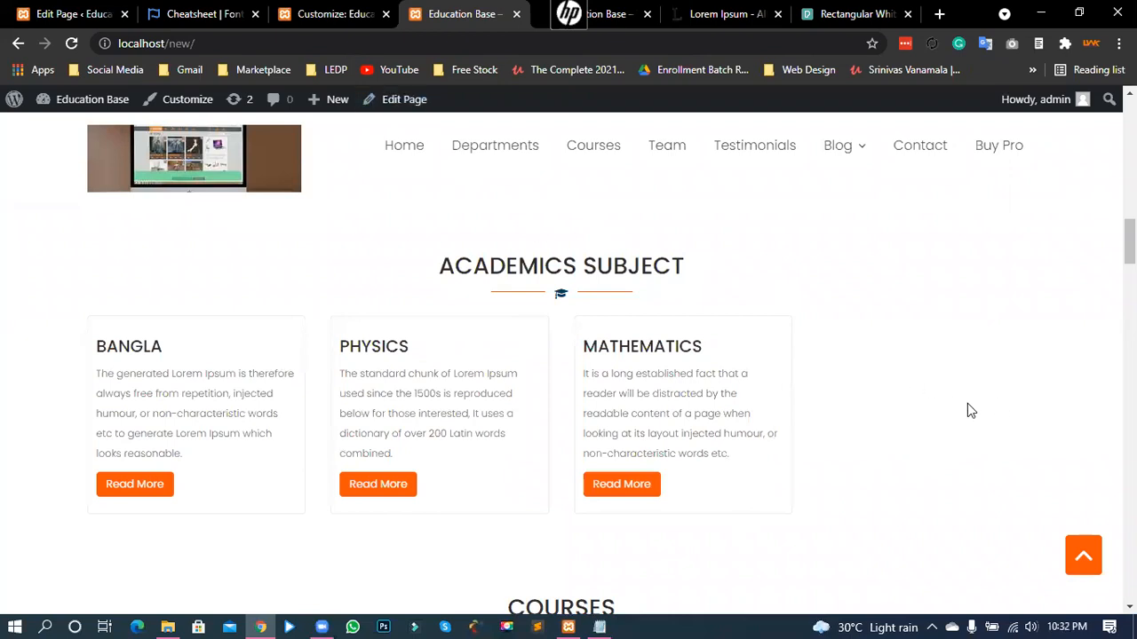
pyautogui.click(325, 11)
pyautogui.click(64, 377)
pyautogui.click(45, 414)
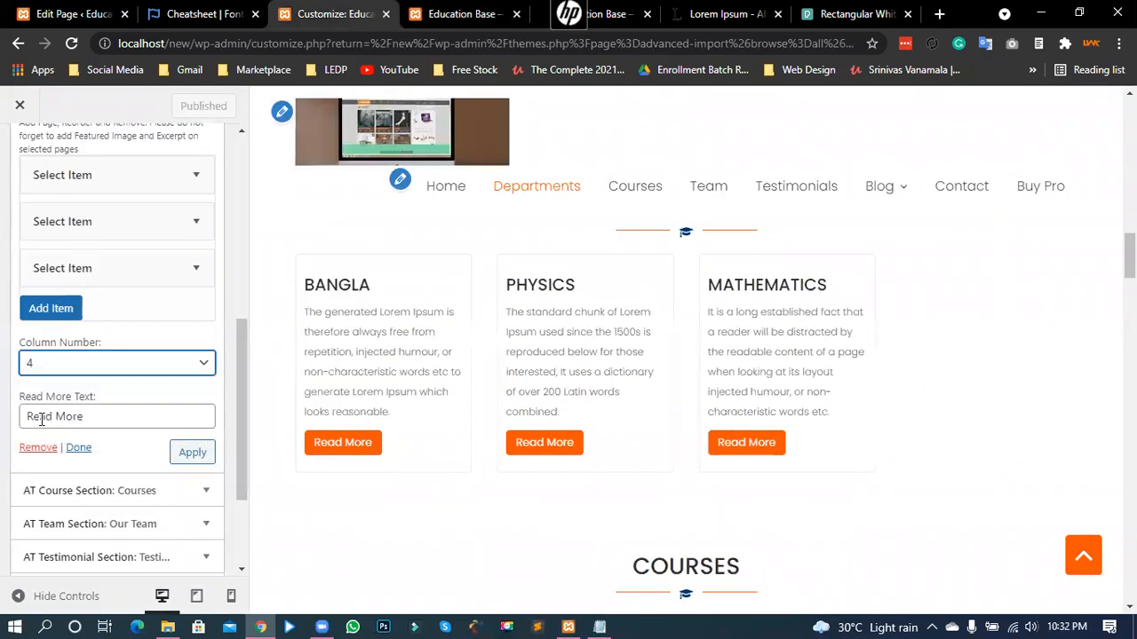
pyautogui.click(195, 463)
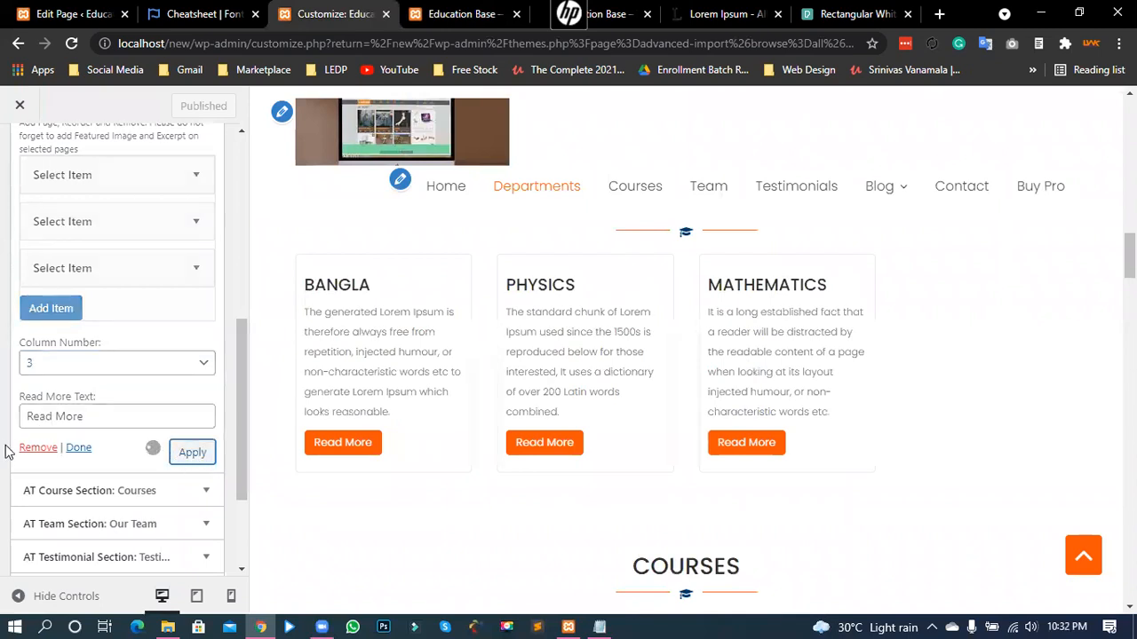
# - Publish the 3-column layout and check it on the reloaded live site
pyautogui.click(182, 108)
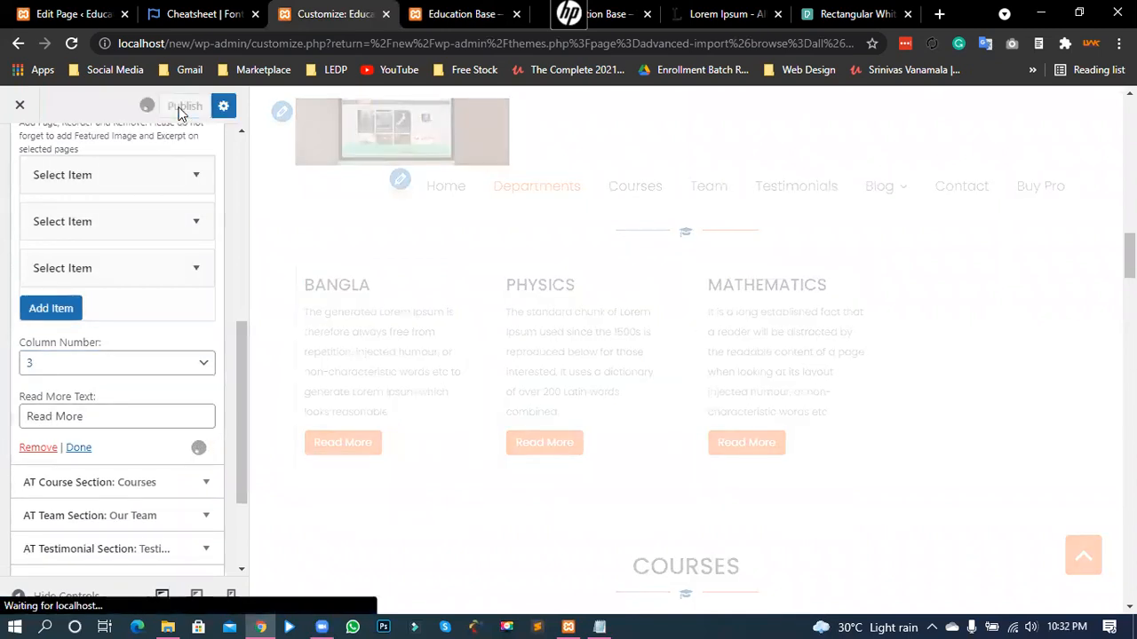
pyautogui.click(438, 13)
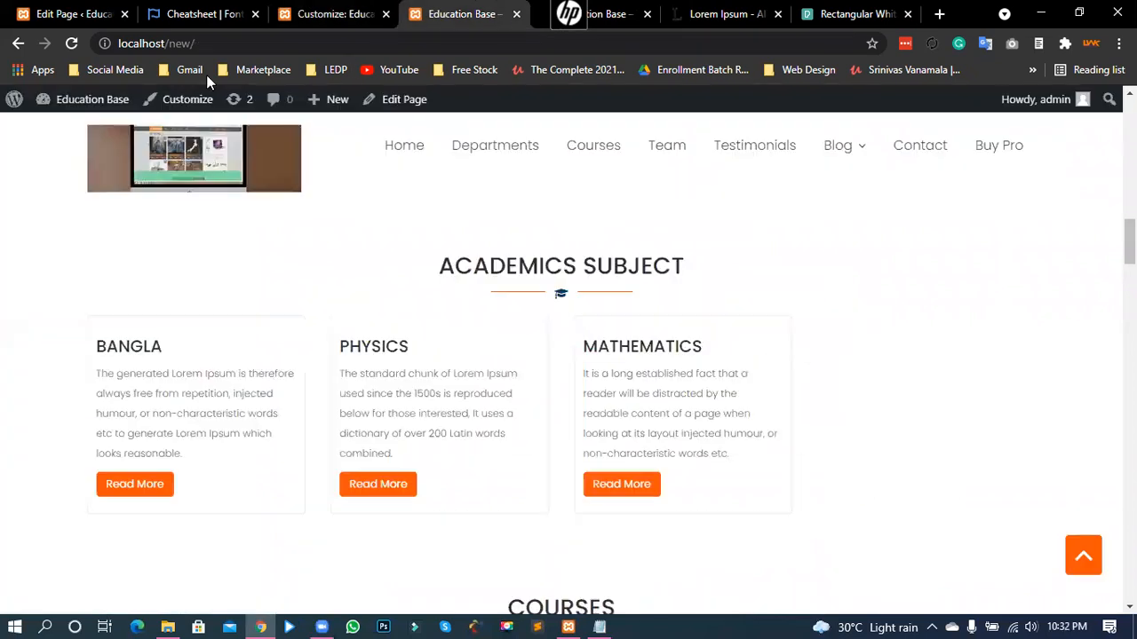
pyautogui.click(72, 45)
pyautogui.scroll(-1, 0, 262)
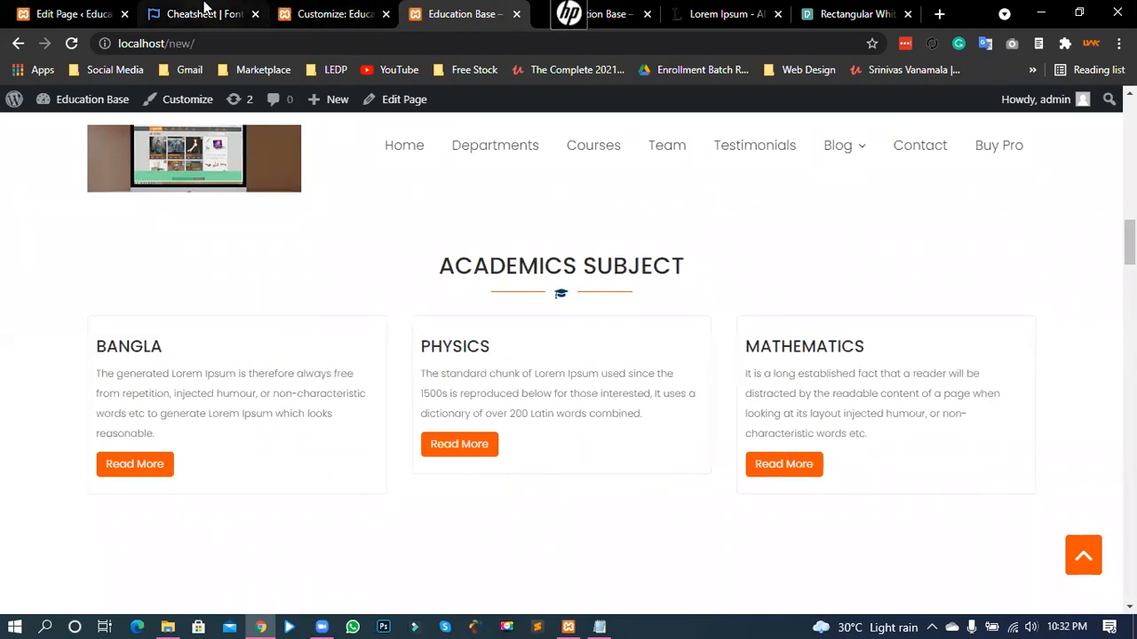
pyautogui.click(314, 6)
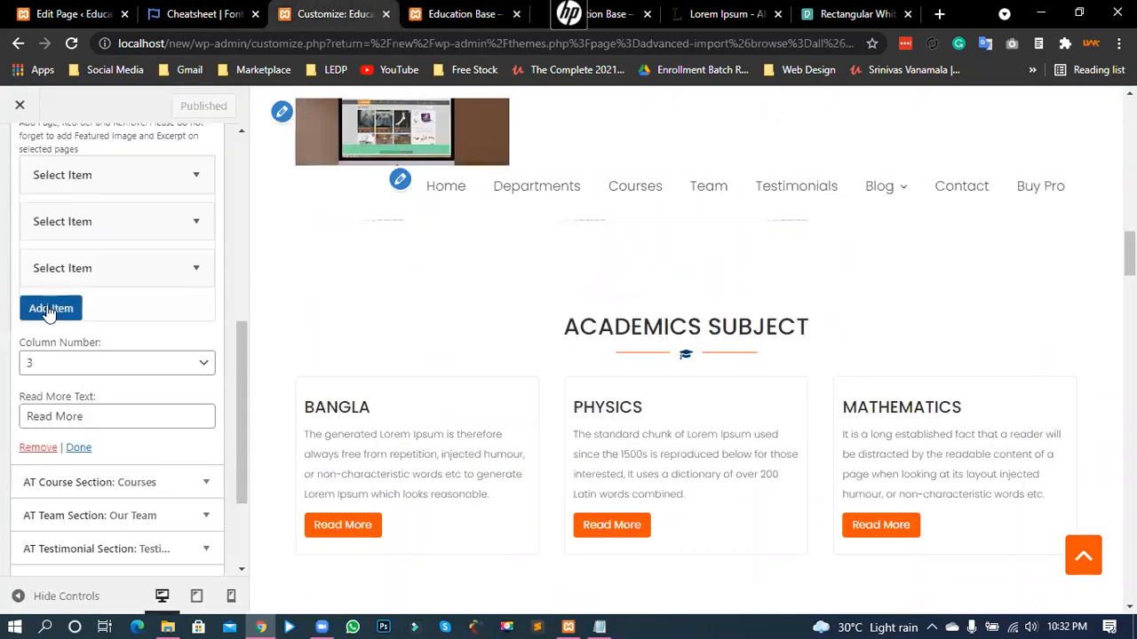
# - Reopen the Academics course section and confirm the column count stays at 3
pyautogui.click(78, 448)
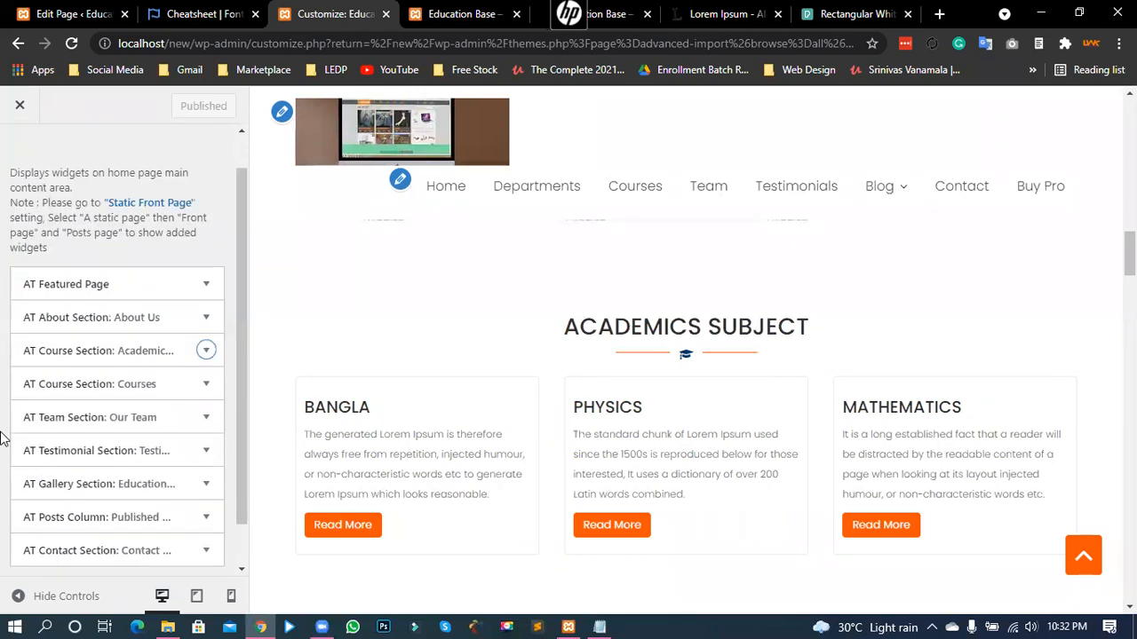
pyautogui.click(206, 352)
pyautogui.scroll(-5, 107, 431)
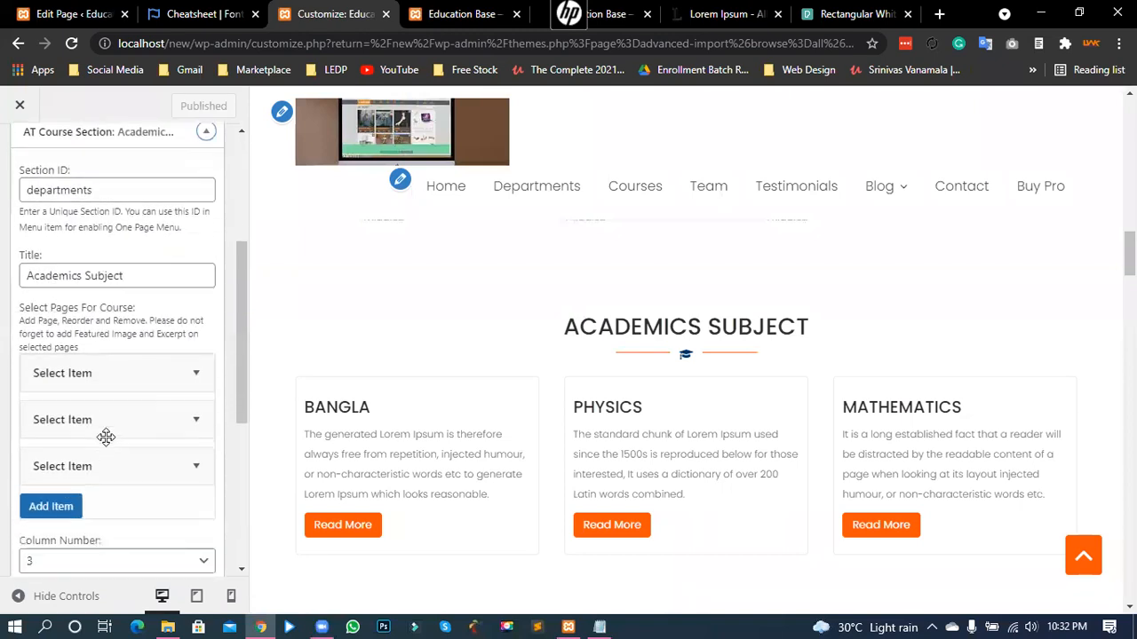
pyautogui.click(79, 286)
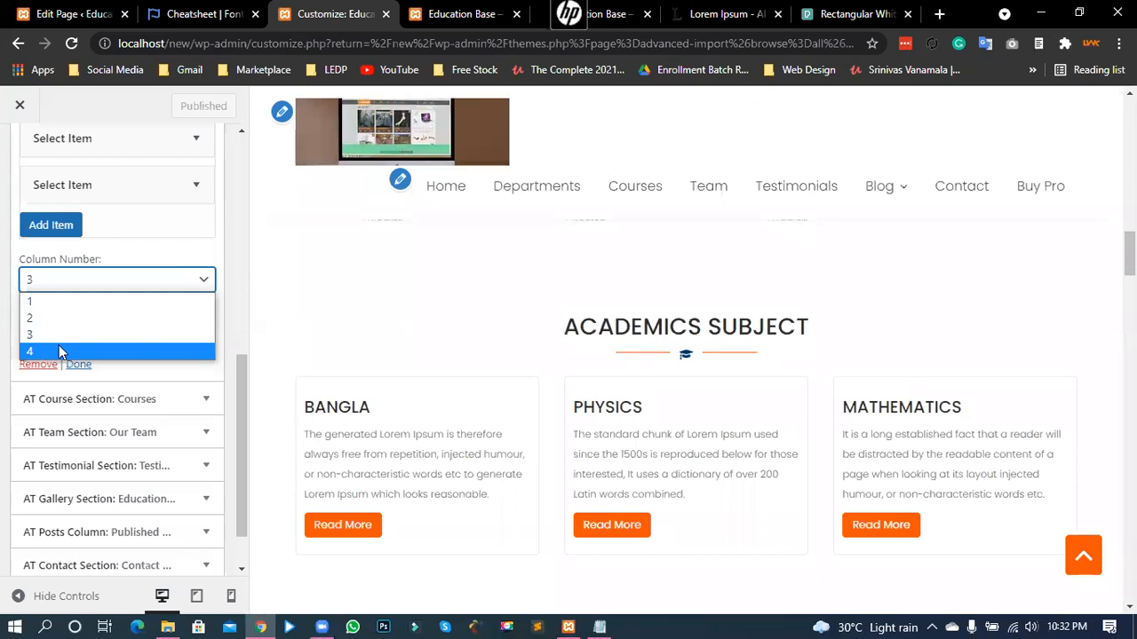
pyautogui.click(112, 287)
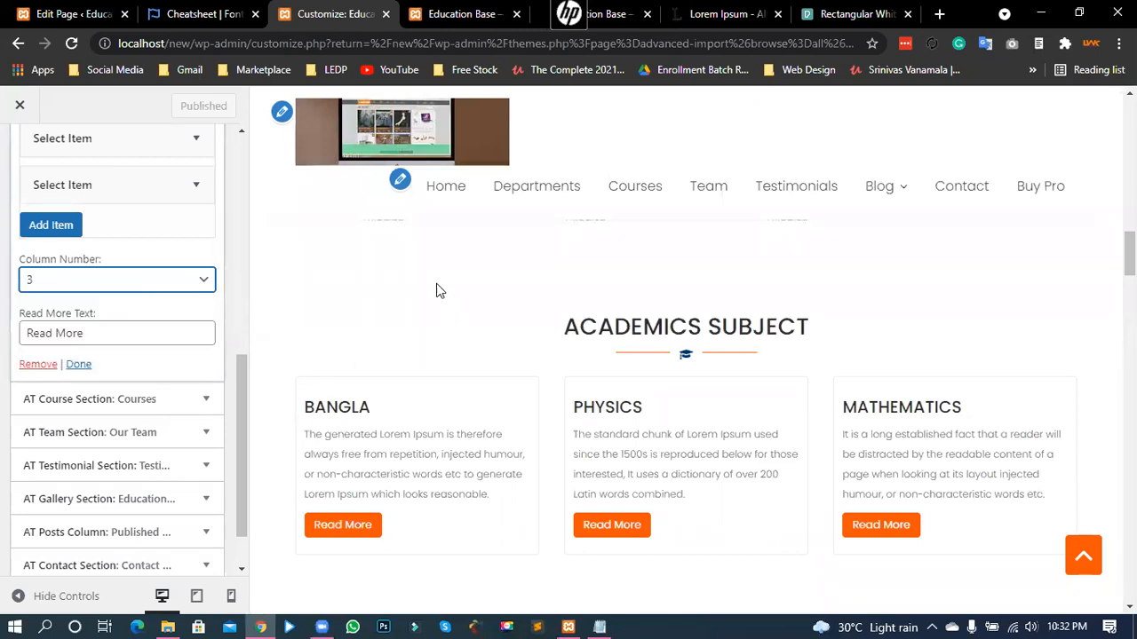
# - Review the live homepage's Job Seeking, Academics Subject and Courses sections
pyautogui.click(444, 13)
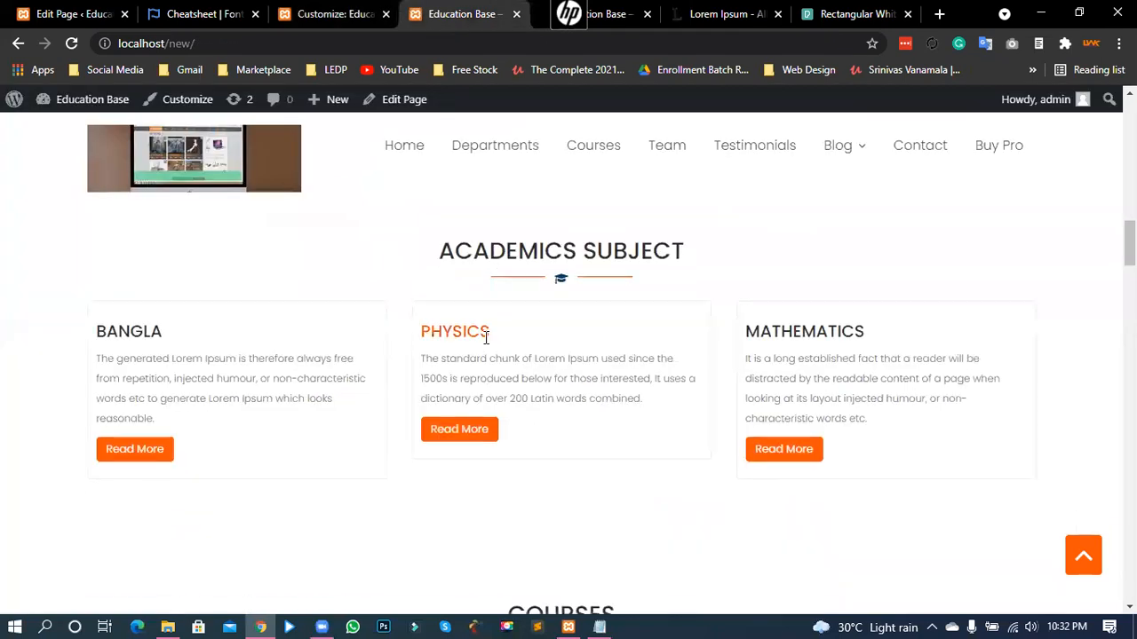
pyautogui.scroll(5, 484, 343)
pyautogui.scroll(-1, 164, 369)
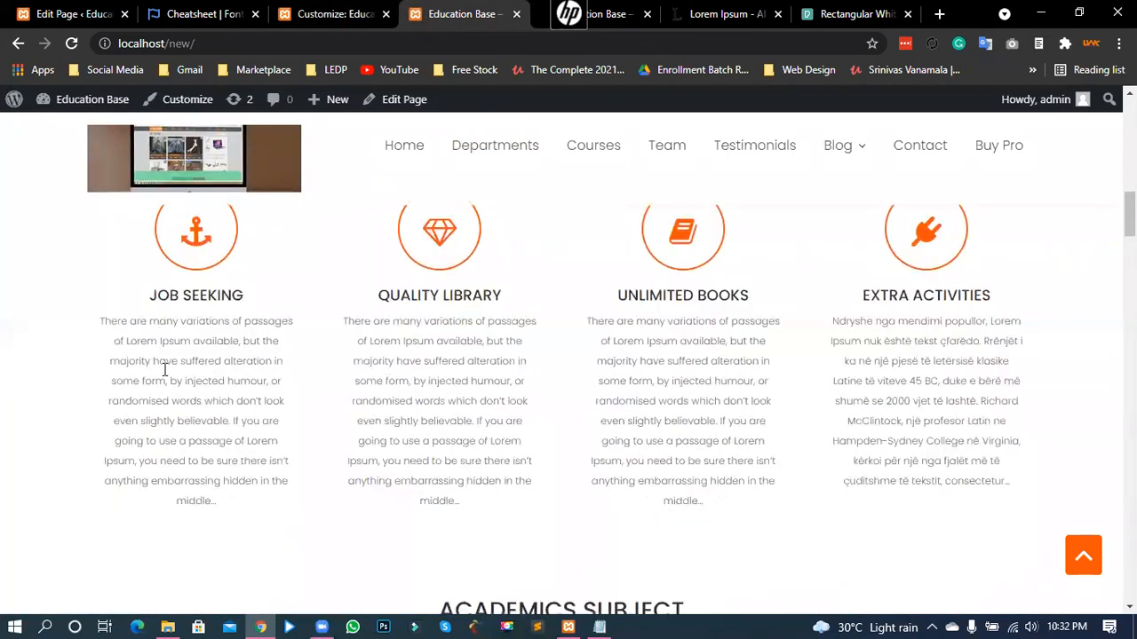
pyautogui.moveTo(112, 335); pyautogui.dragTo(261, 460)
pyautogui.click(246, 406)
pyautogui.moveTo(100, 324); pyautogui.dragTo(206, 323)
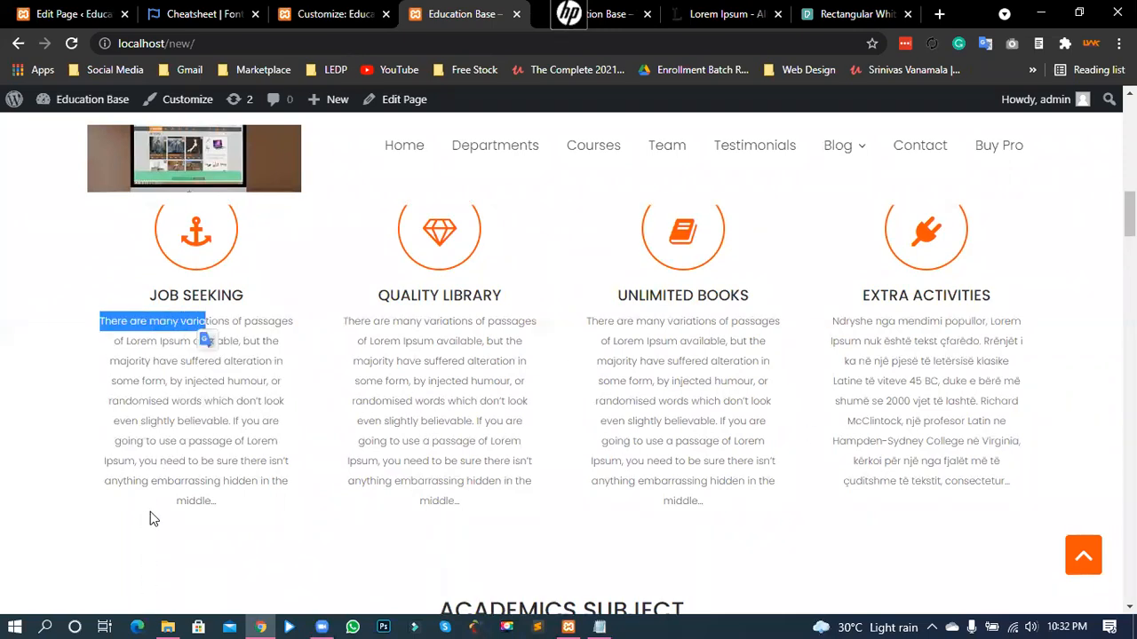
pyautogui.click(187, 388)
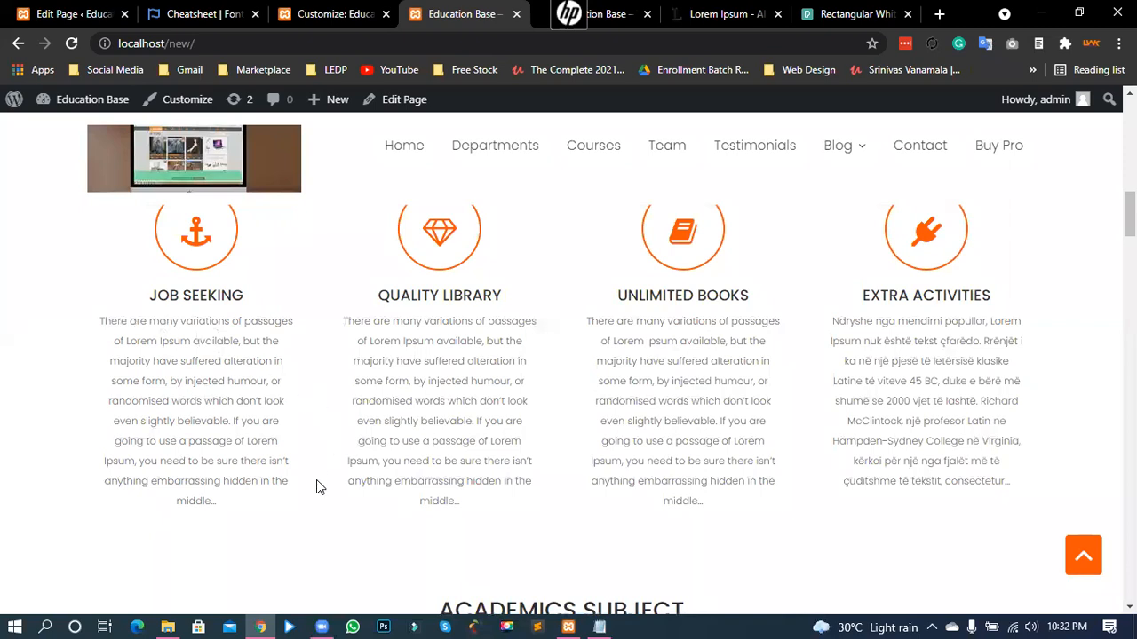
pyautogui.scroll(1, 318, 481)
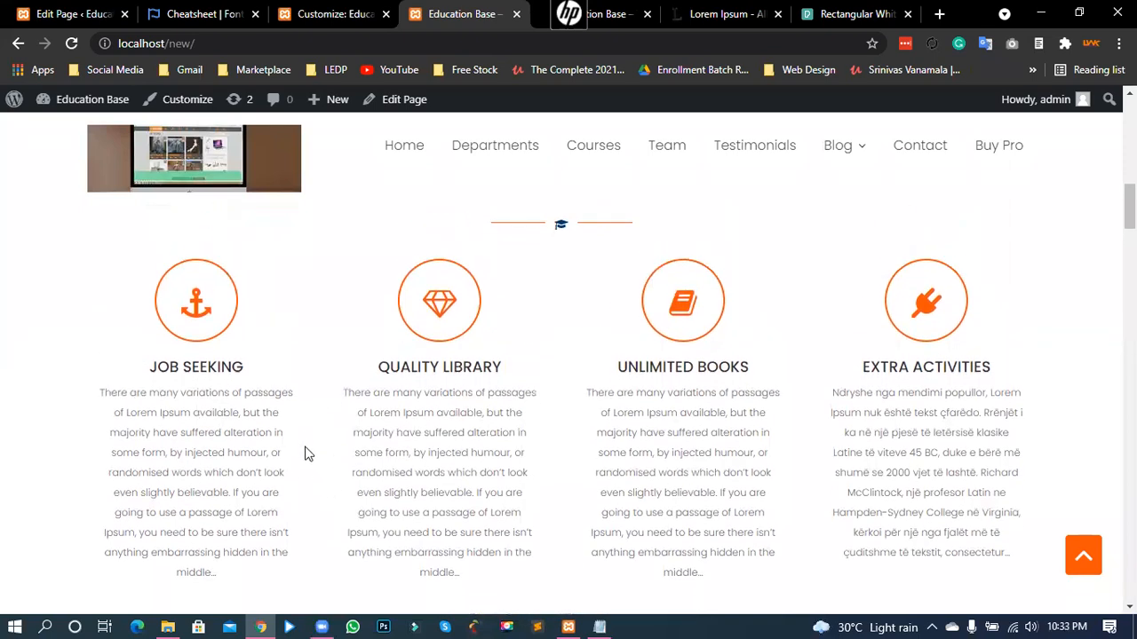
pyautogui.scroll(-5, 313, 299)
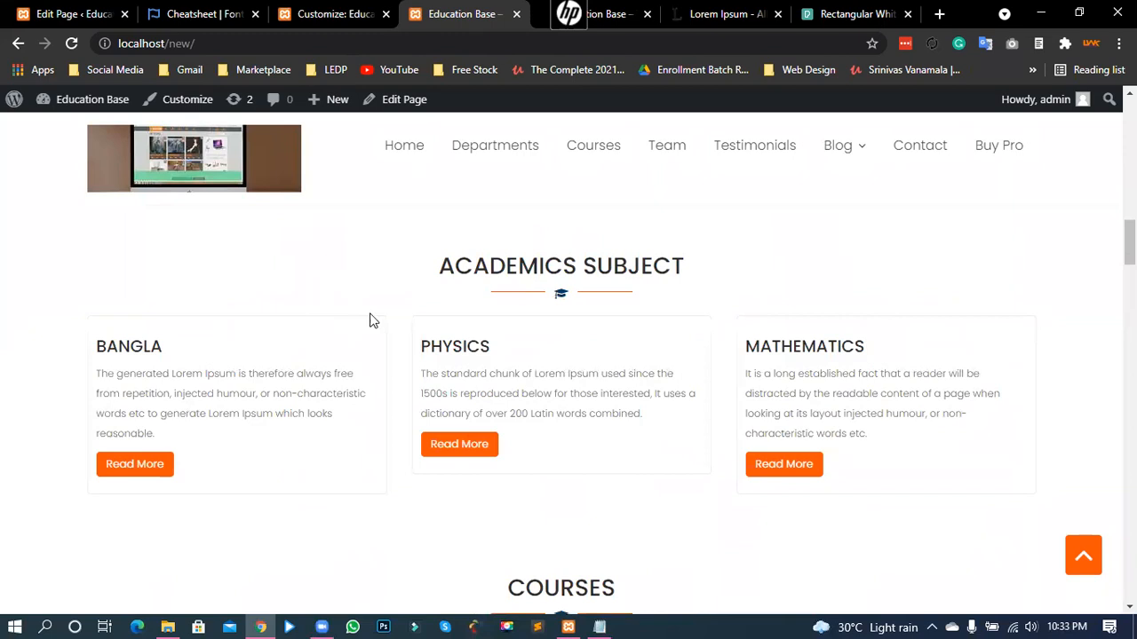
pyautogui.scroll(-3, 471, 297)
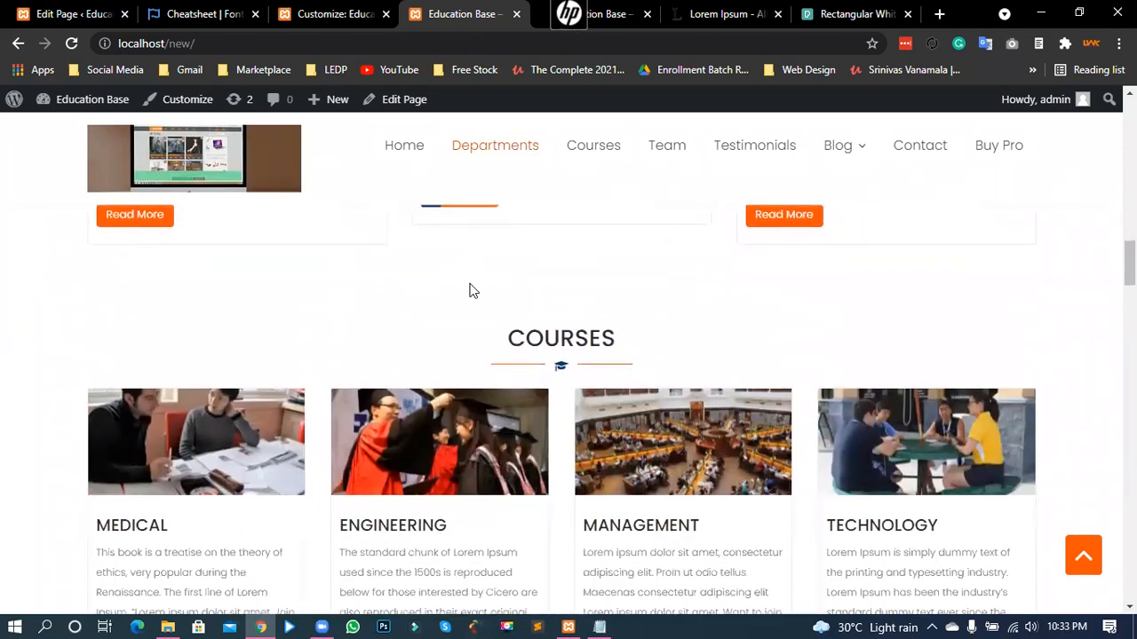
pyautogui.scroll(-1, 569, 297)
pyautogui.moveTo(529, 256); pyautogui.dragTo(657, 263)
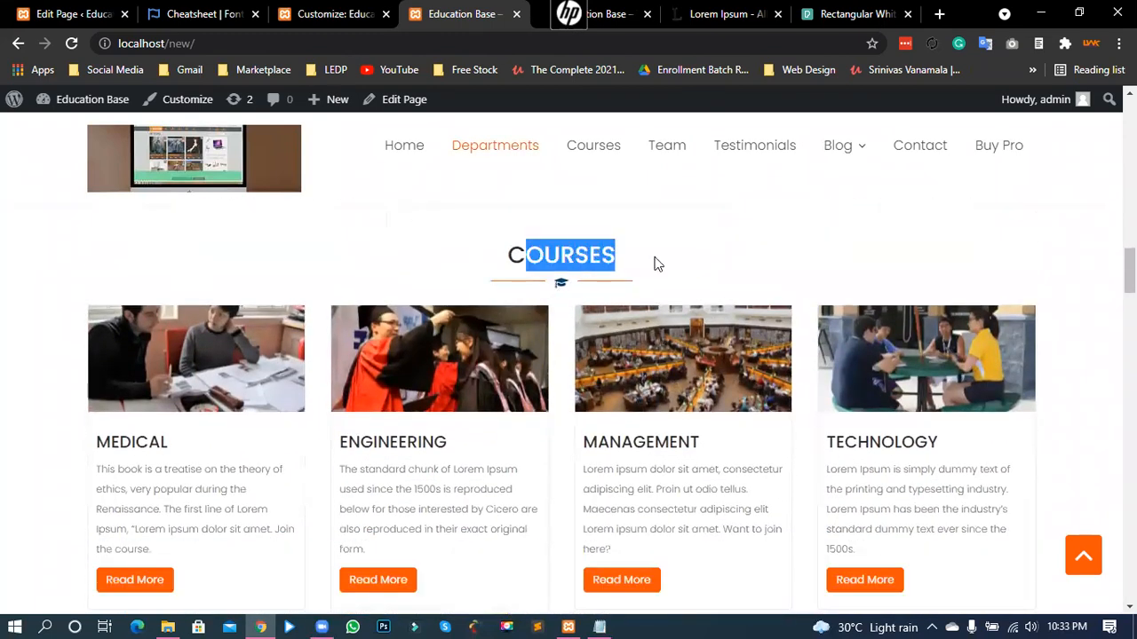
pyautogui.click(573, 256)
# - Back in the customizer, collapse the Academics Subject section settings
pyautogui.click(309, 13)
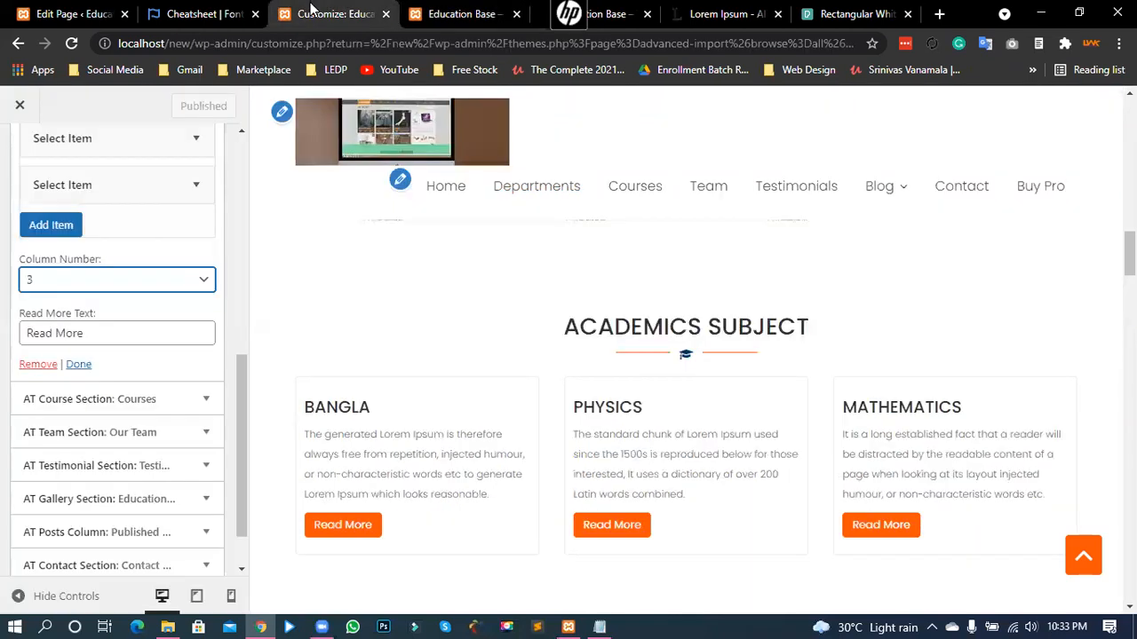
pyautogui.scroll(4, 81, 320)
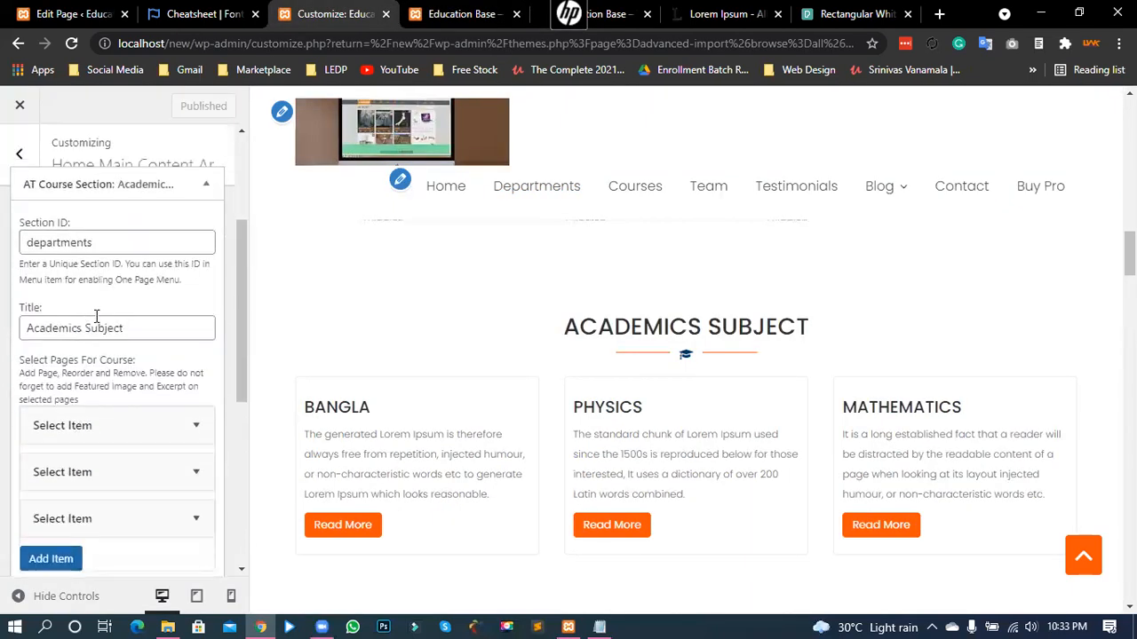
pyautogui.scroll(2, 96, 317)
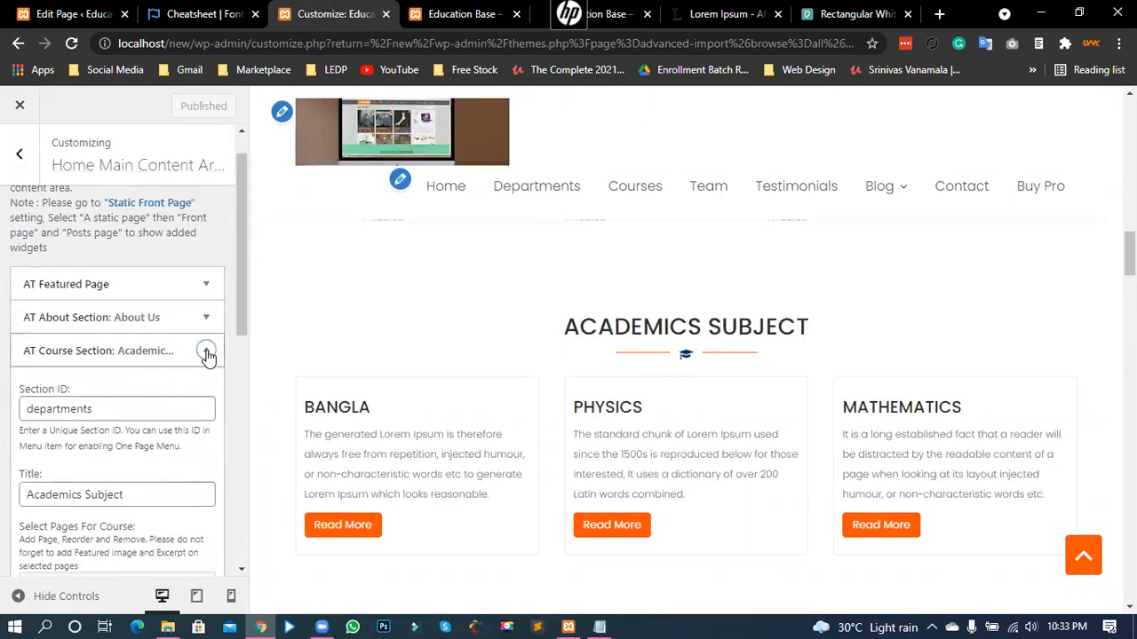
pyautogui.click(206, 352)
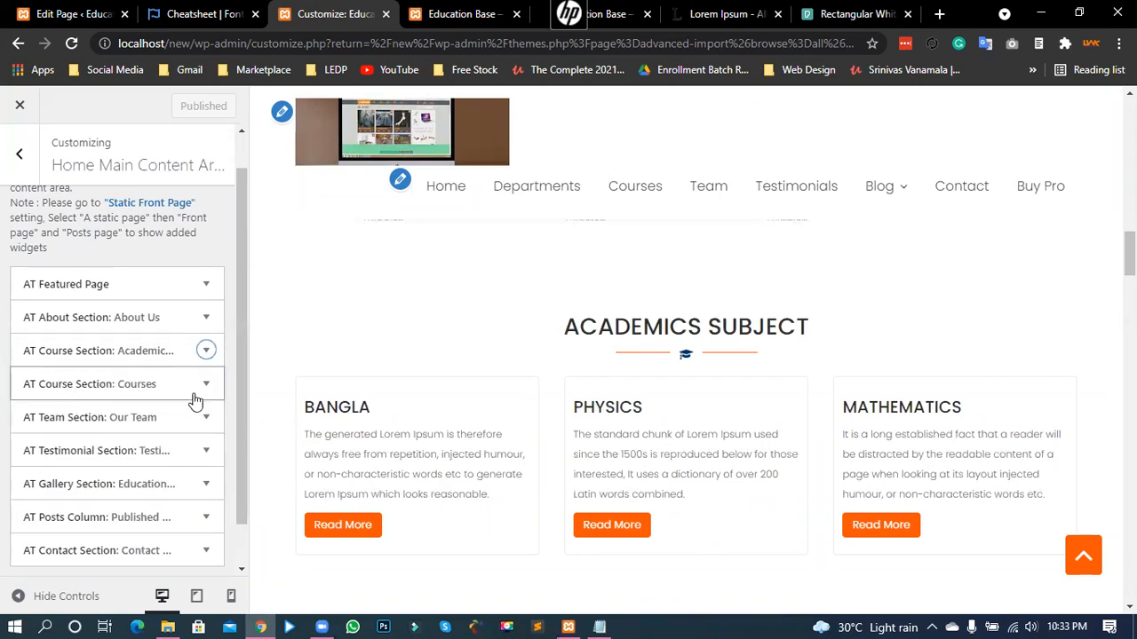
# - Expand AT Course Section: Courses and scroll through its settings
pyautogui.click(208, 385)
pyautogui.scroll(-5, 500, 394)
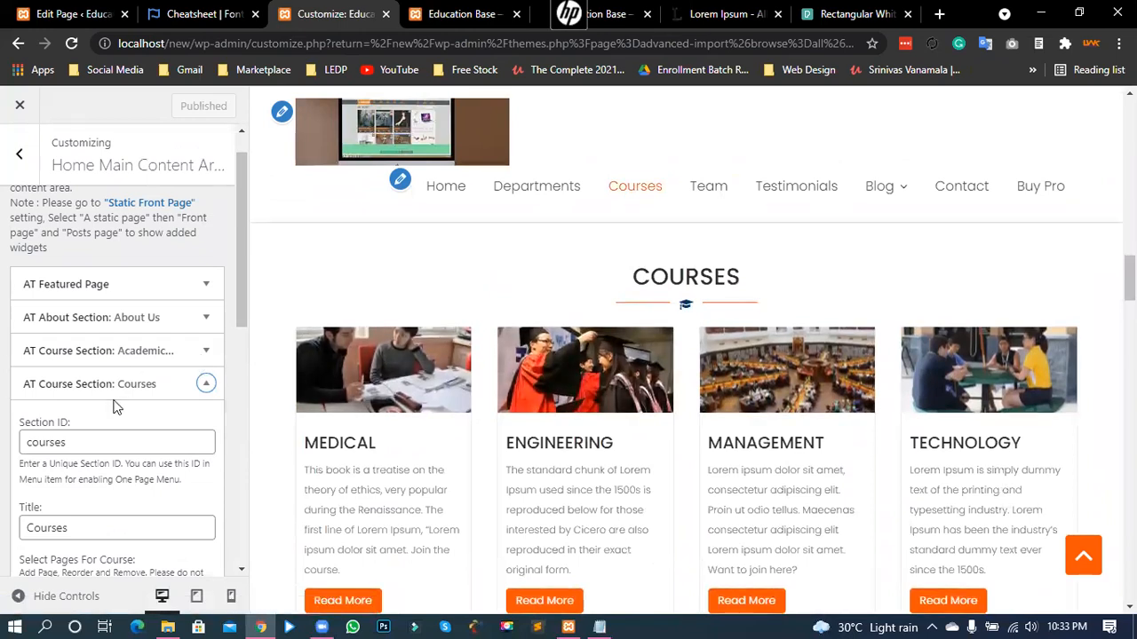
pyautogui.scroll(-1, 126, 438)
pyautogui.scroll(-4, 126, 438)
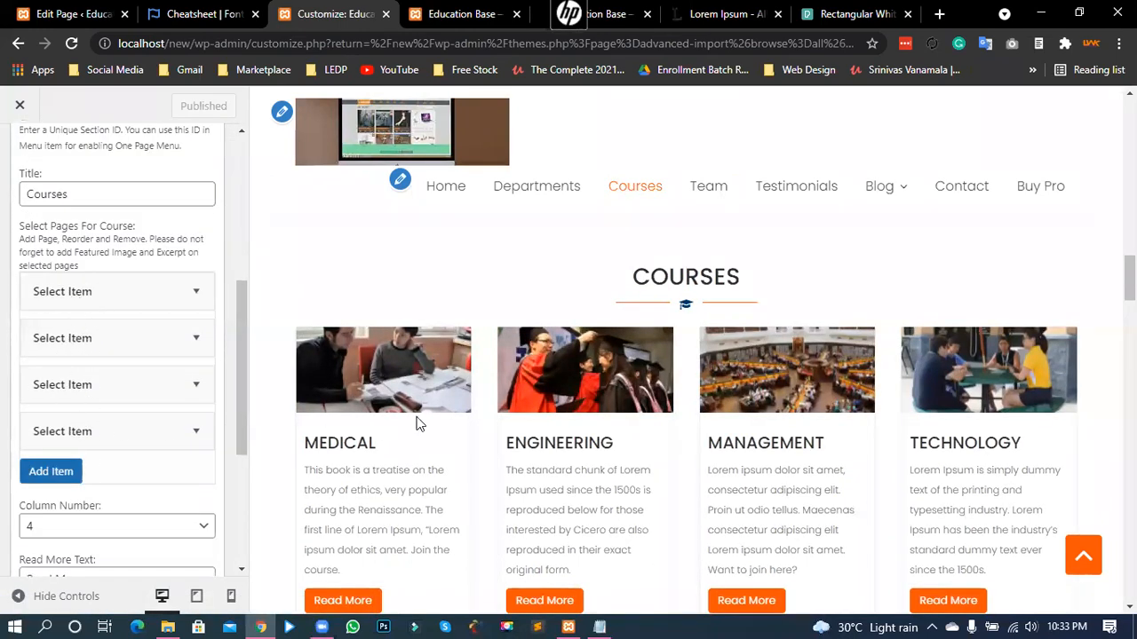
pyautogui.scroll(-1, 480, 391)
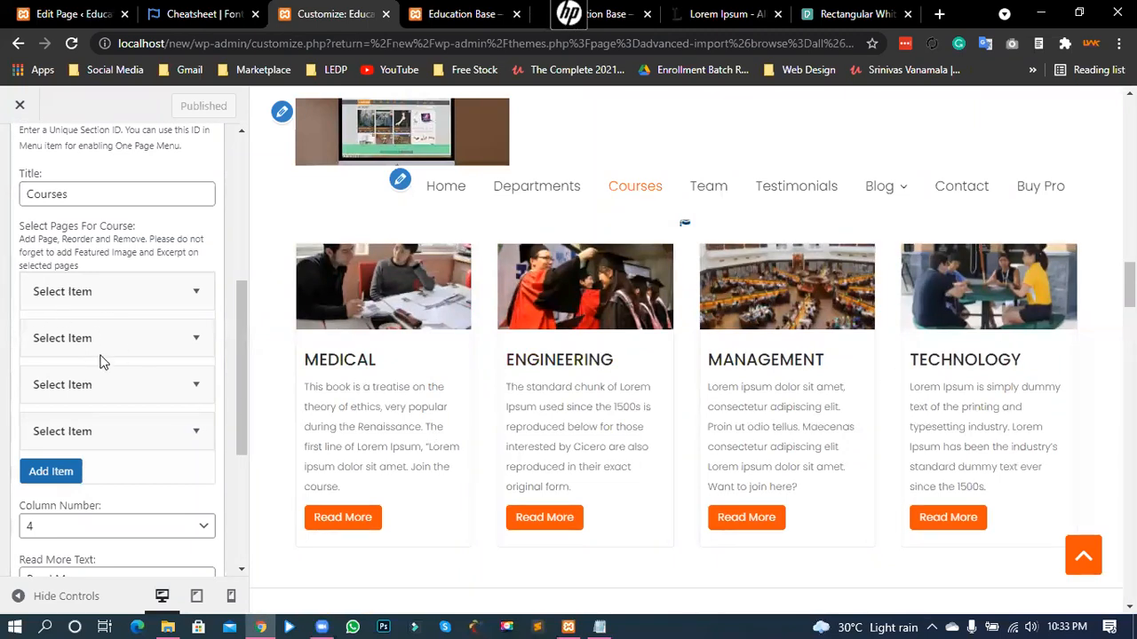
# - Confirm Medical as the first course page, then go to the Pages list
pyautogui.click(197, 300)
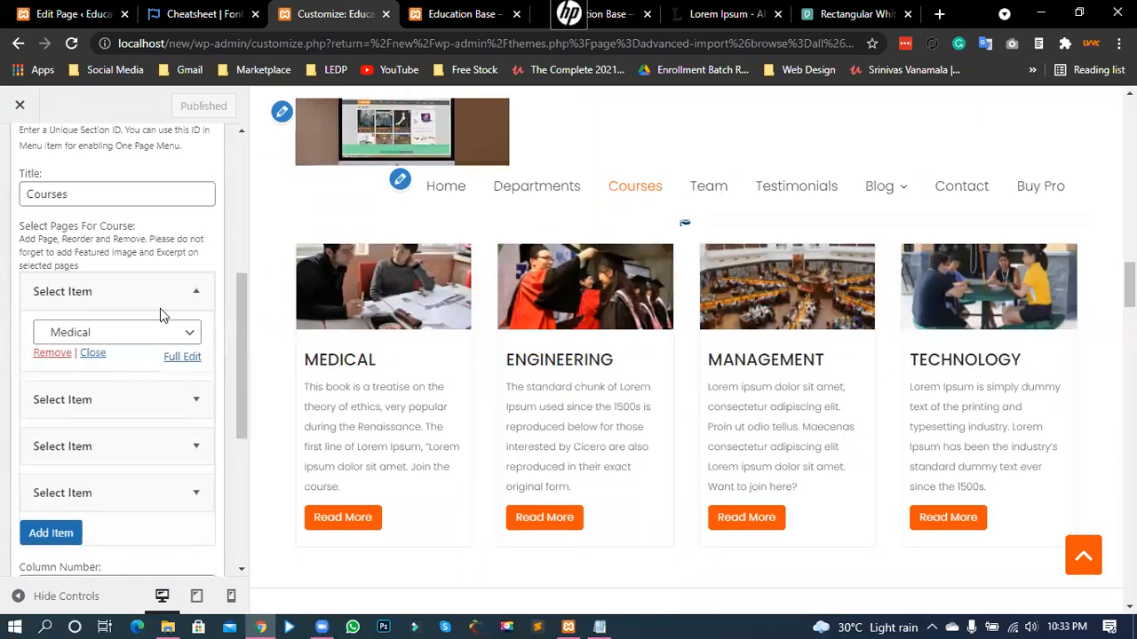
pyautogui.click(111, 342)
pyautogui.click(111, 341)
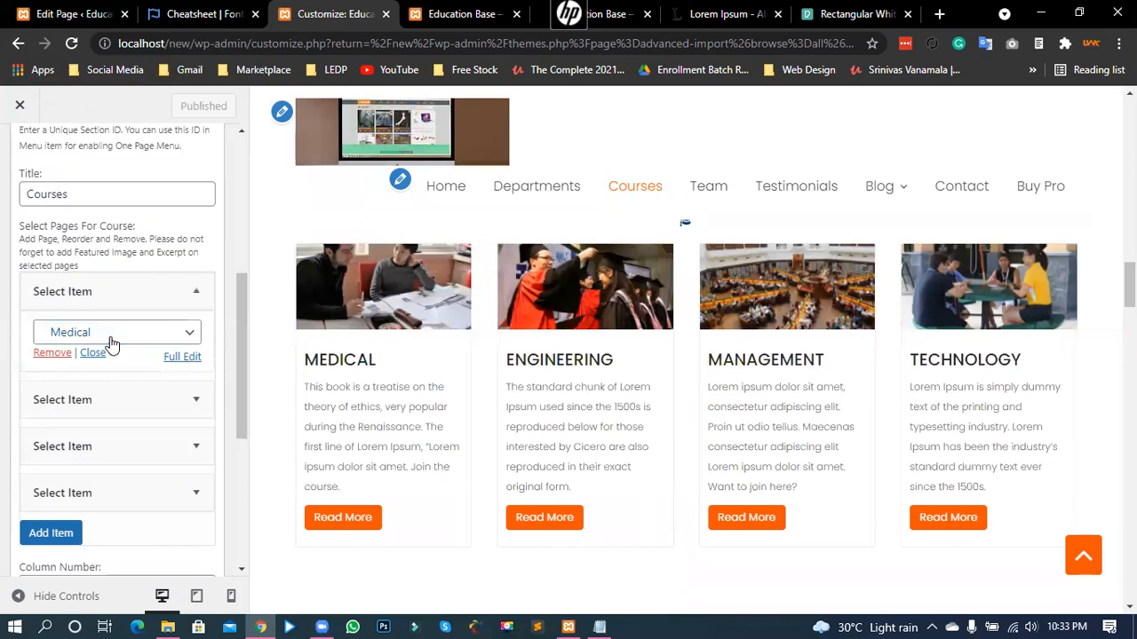
pyautogui.click(73, 13)
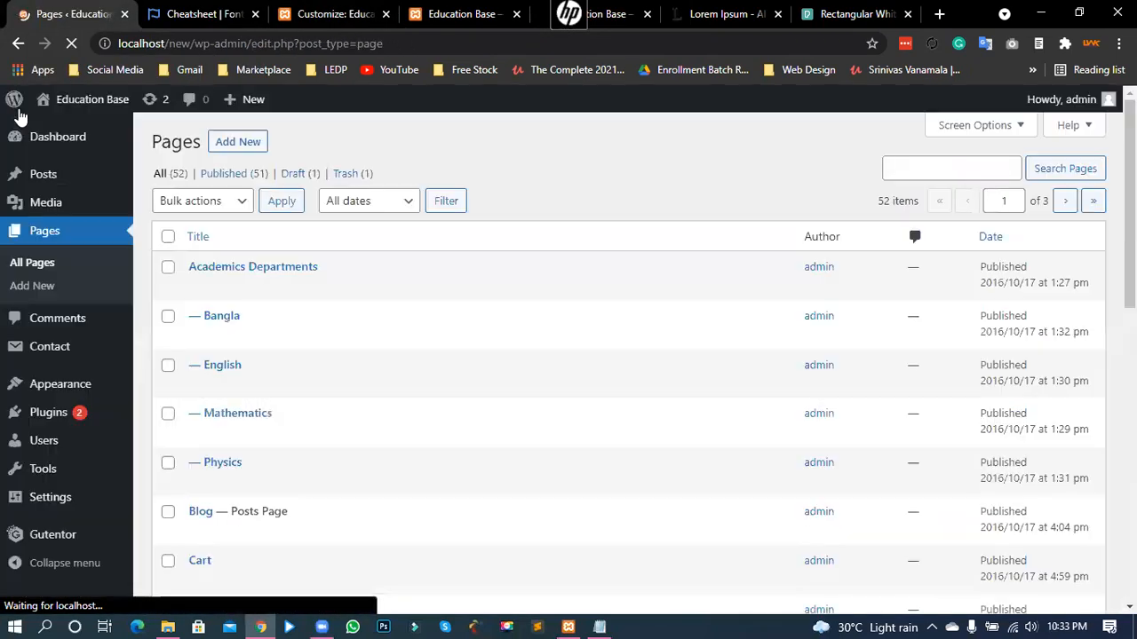
# - Scroll the Pages list to open the Medical page for editing, then return to the Customize tab
pyautogui.scroll(-6, 379, 350)
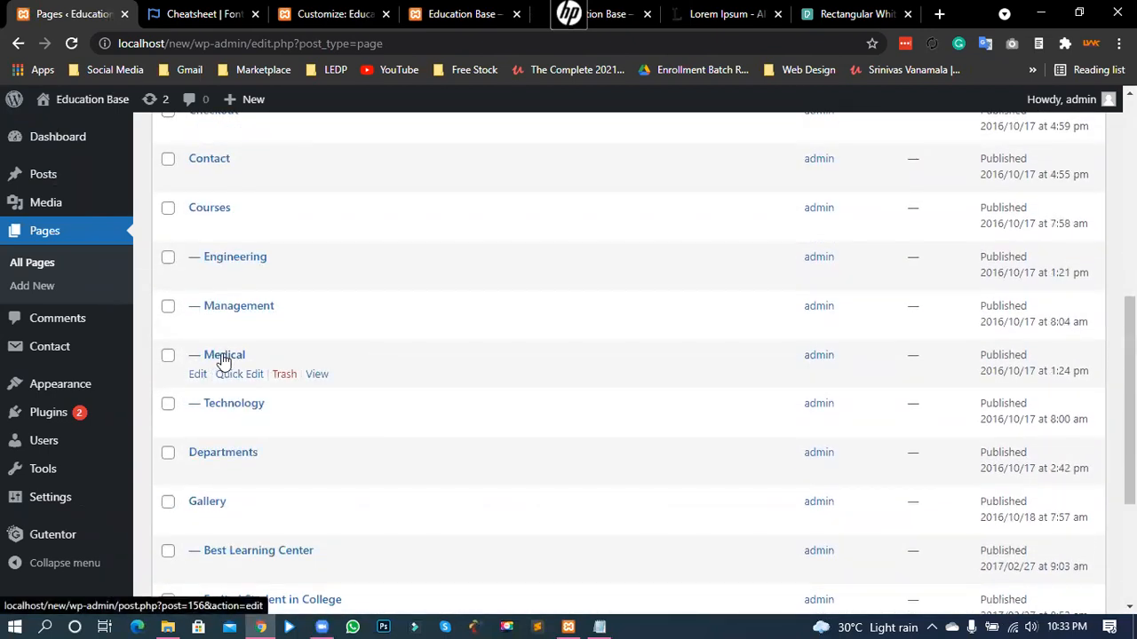
pyautogui.click(225, 358)
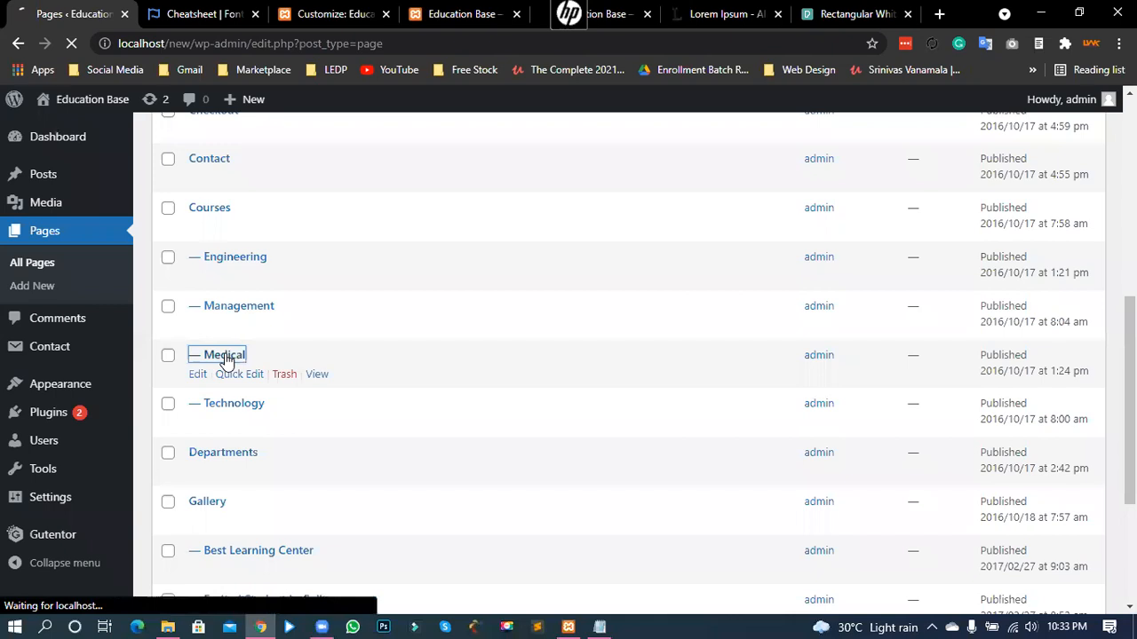
pyautogui.click(315, 13)
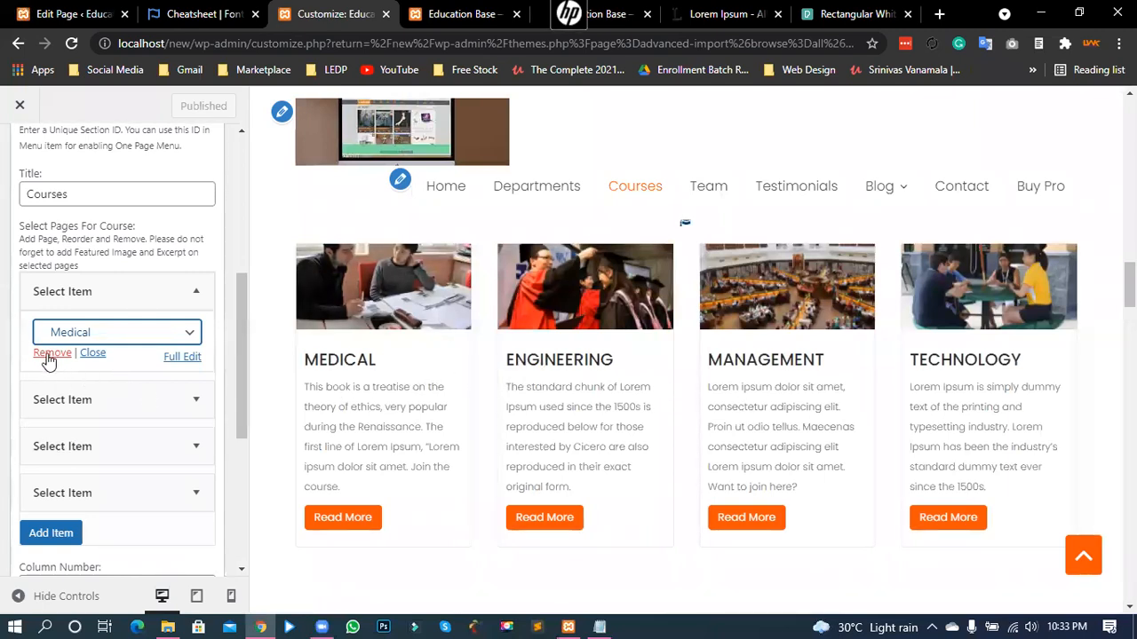
# - Keep the Courses Column Number at 4 and check the Read More Text label
pyautogui.scroll(-4, 85, 459)
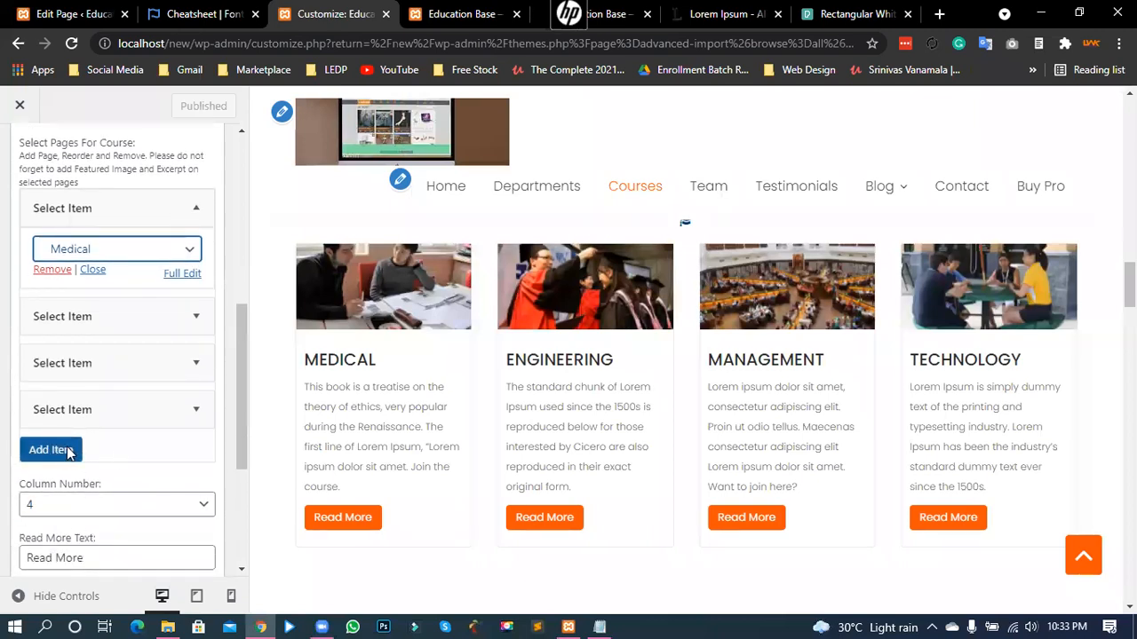
pyautogui.click(68, 431)
pyautogui.click(83, 433)
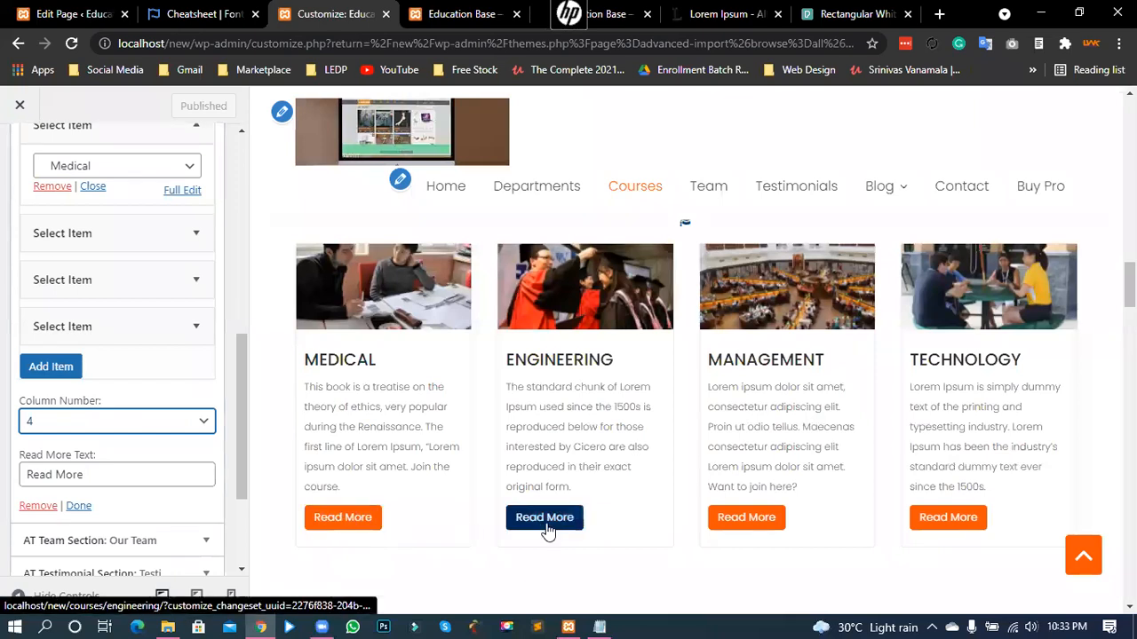
pyautogui.click(56, 476)
pyautogui.tripleClick(56, 477)
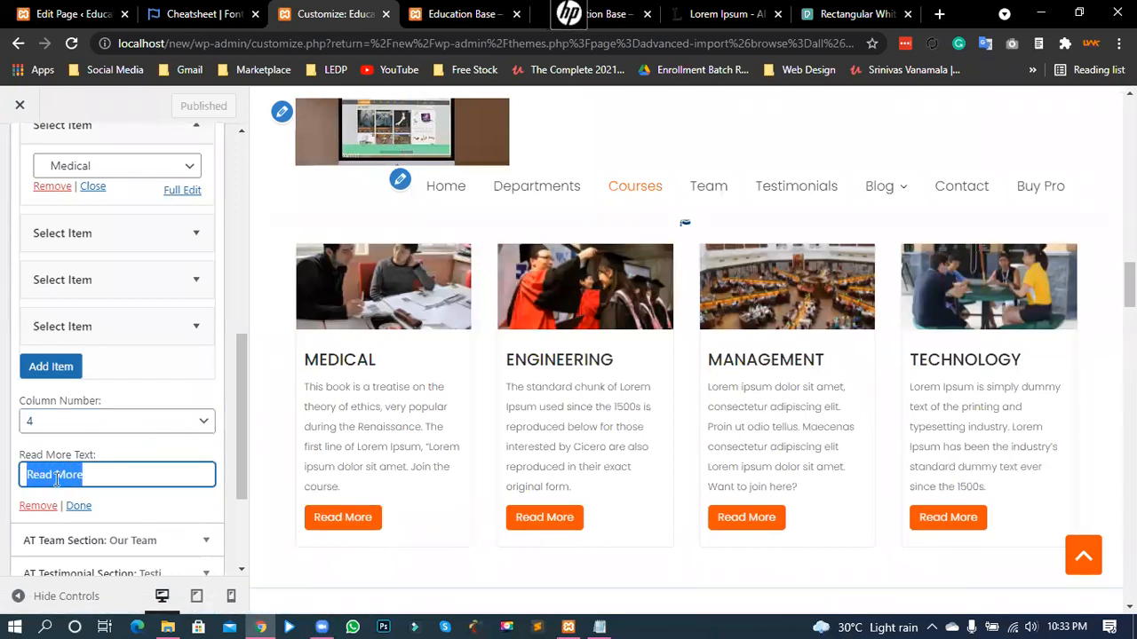
pyautogui.click(56, 477)
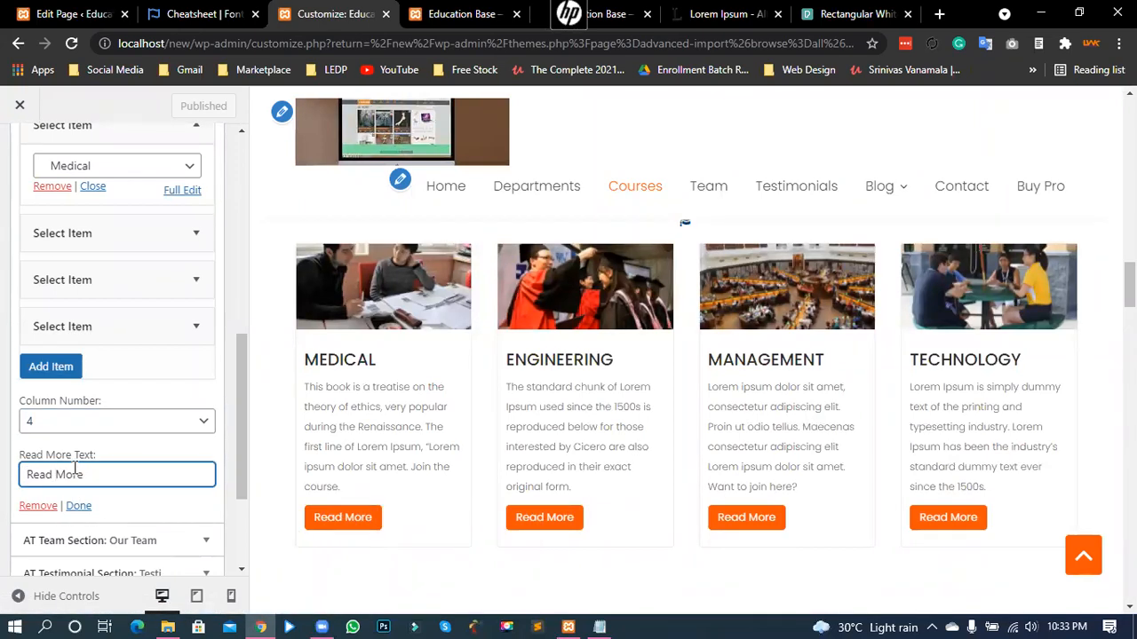
# - Check the COURSES heading in the preview and leave the Courses section title unchanged
pyautogui.scroll(-1, 89, 436)
pyautogui.scroll(4, 94, 434)
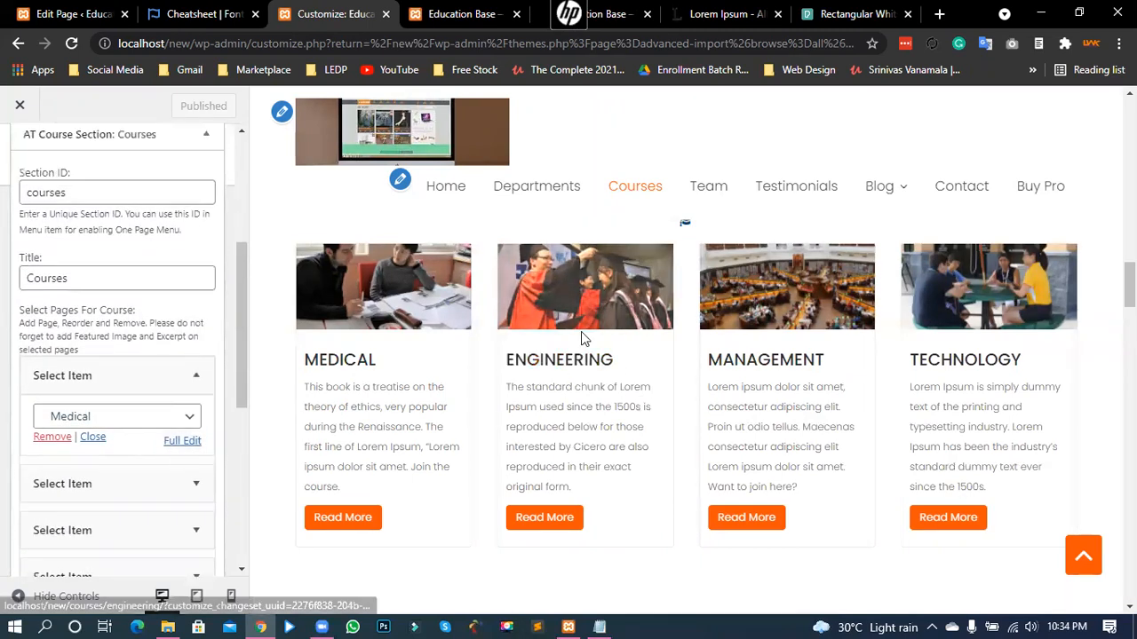
pyautogui.scroll(2, 673, 377)
pyautogui.scroll(-1, 672, 378)
pyautogui.scroll(1, 671, 382)
pyautogui.moveTo(668, 360); pyautogui.dragTo(743, 361)
pyautogui.click(308, 371)
pyautogui.click(83, 277)
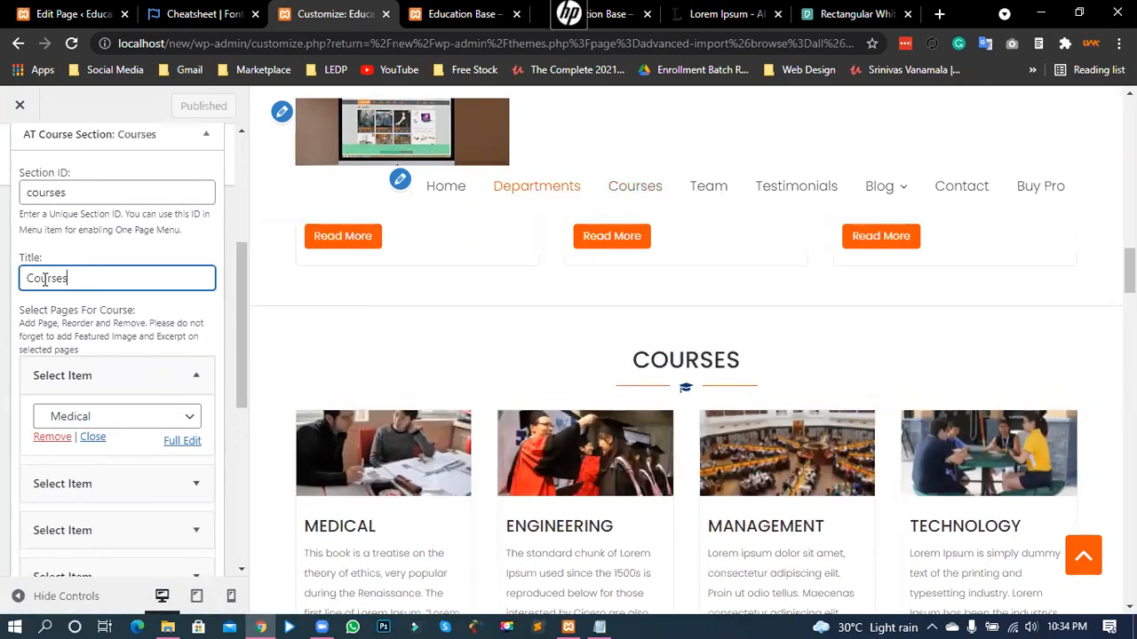
pyautogui.doubleClick(45, 279)
pyautogui.click(76, 278)
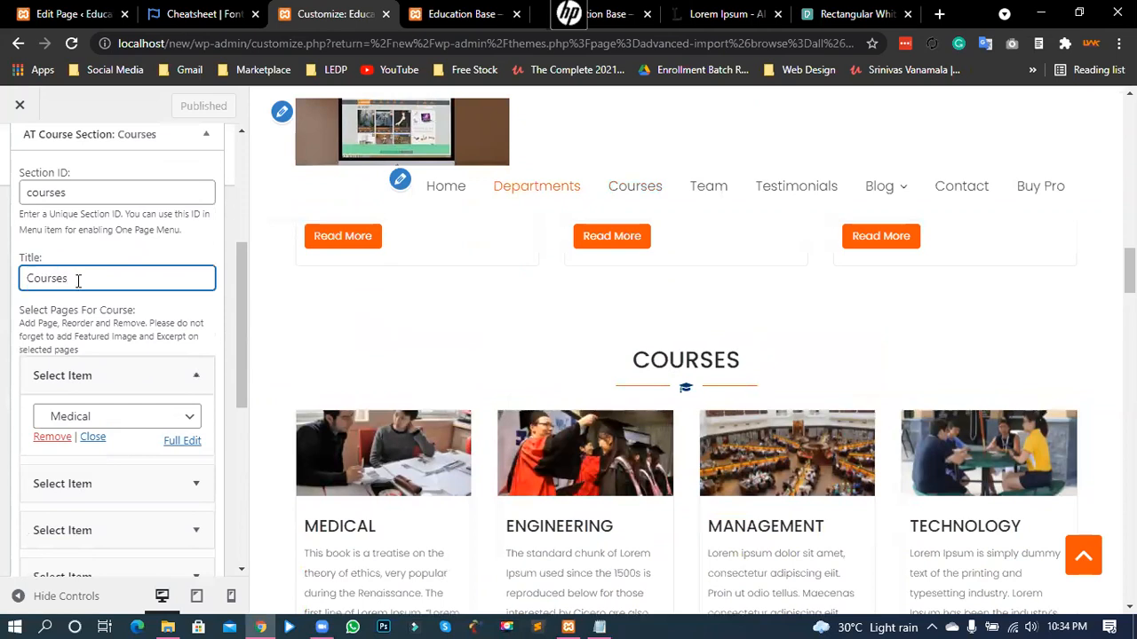
# - Collapse the Courses section settings and expand AT Team Section to show Our Team
pyautogui.scroll(2, 78, 281)
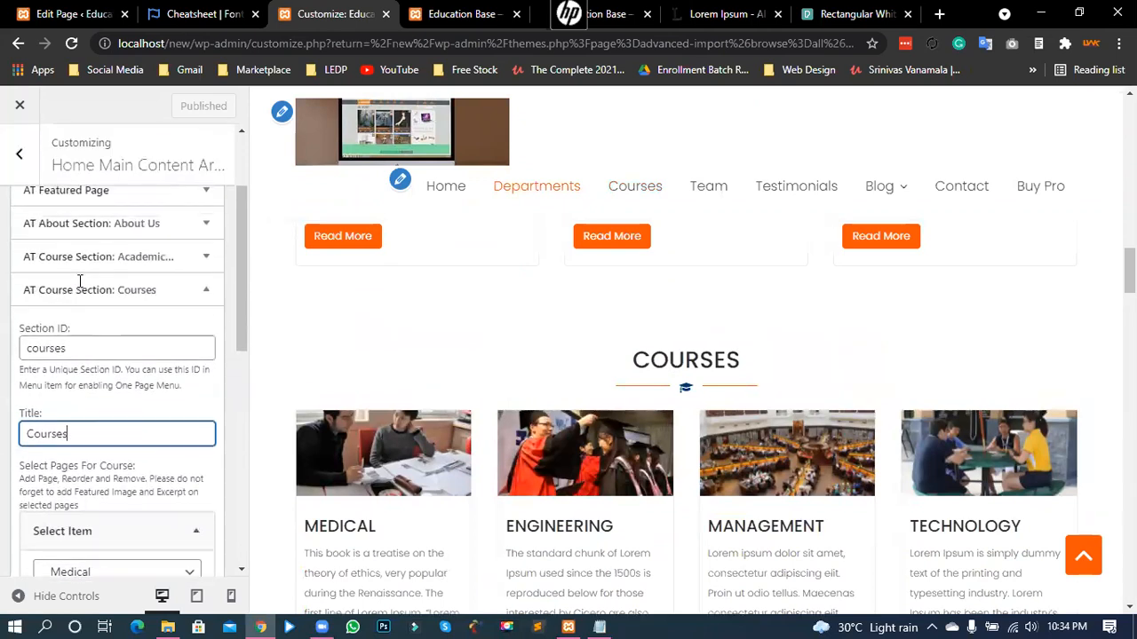
pyautogui.click(203, 306)
pyautogui.scroll(-2, 591, 349)
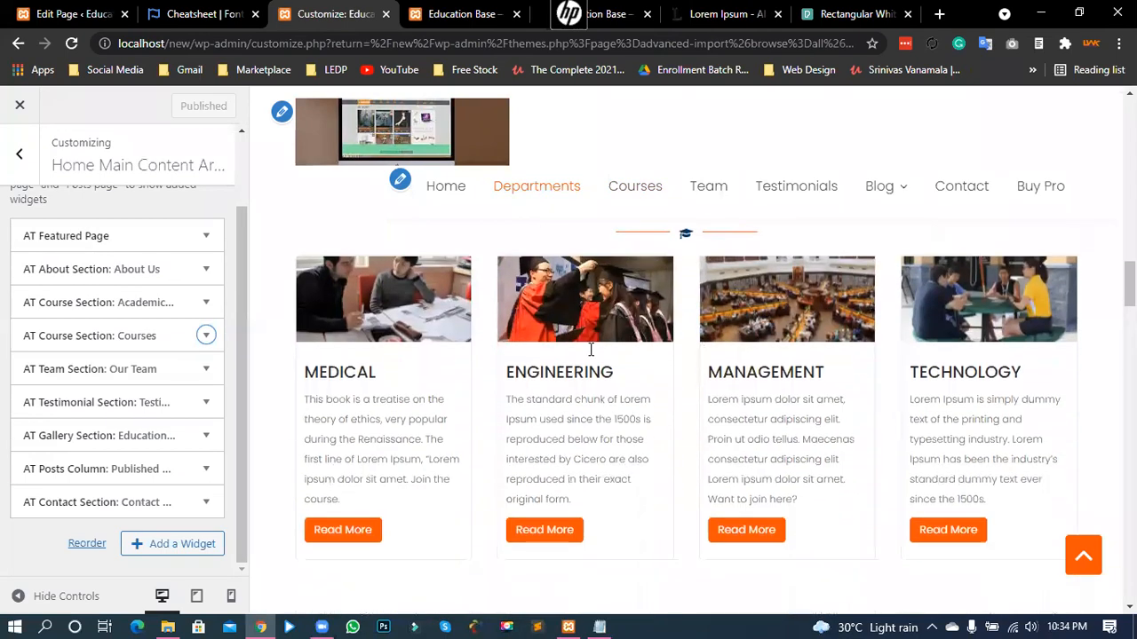
pyautogui.scroll(-4, 591, 349)
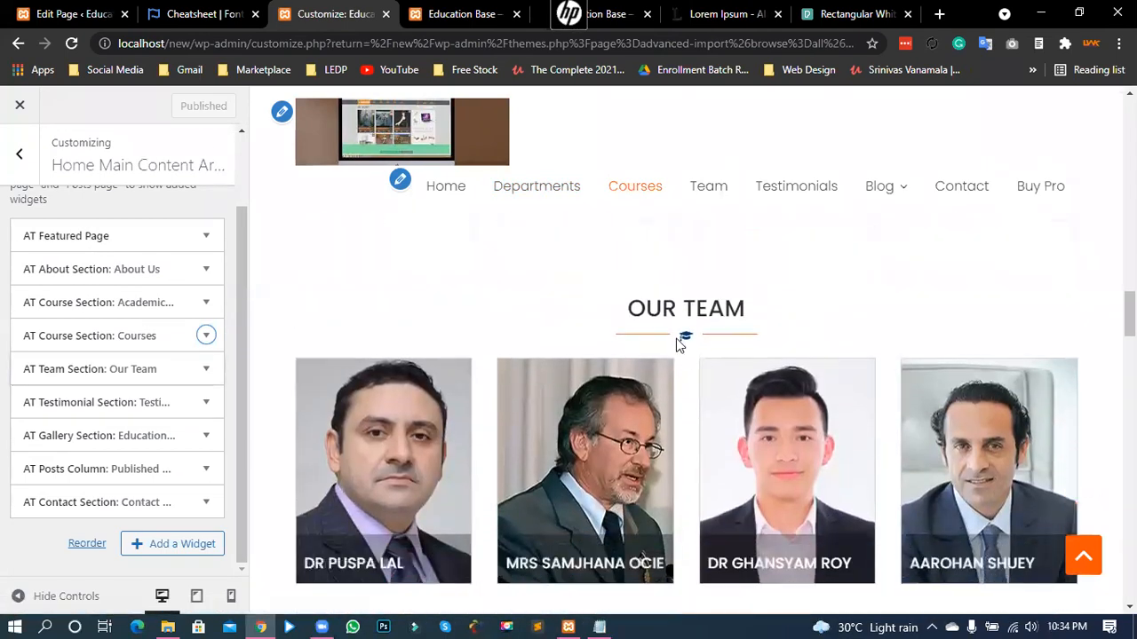
pyautogui.click(205, 371)
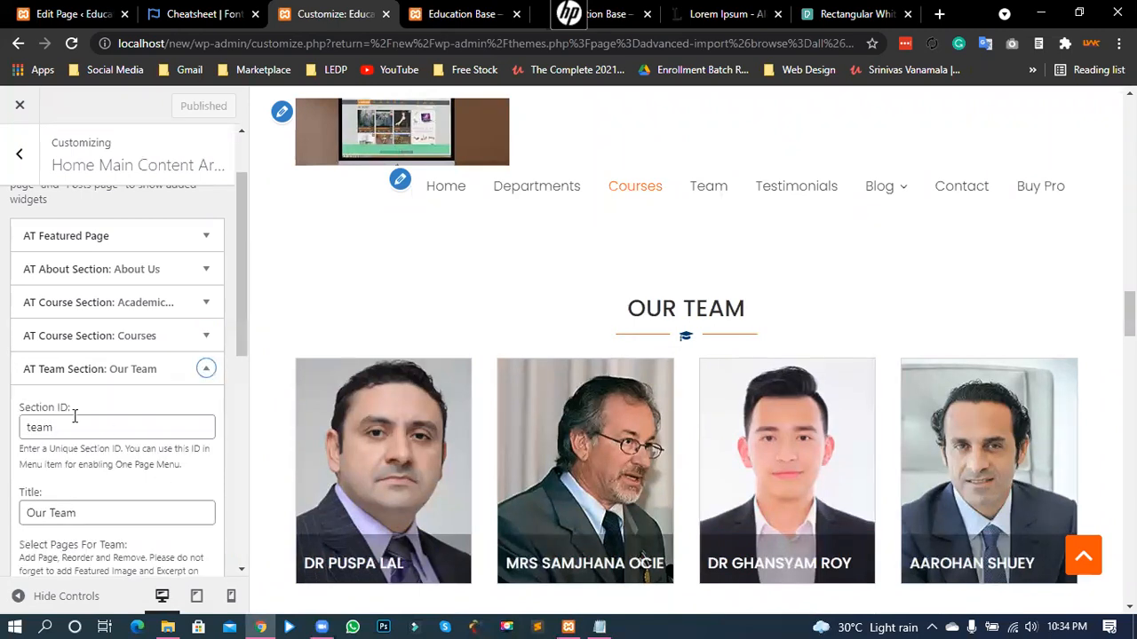
pyautogui.scroll(-1, 471, 417)
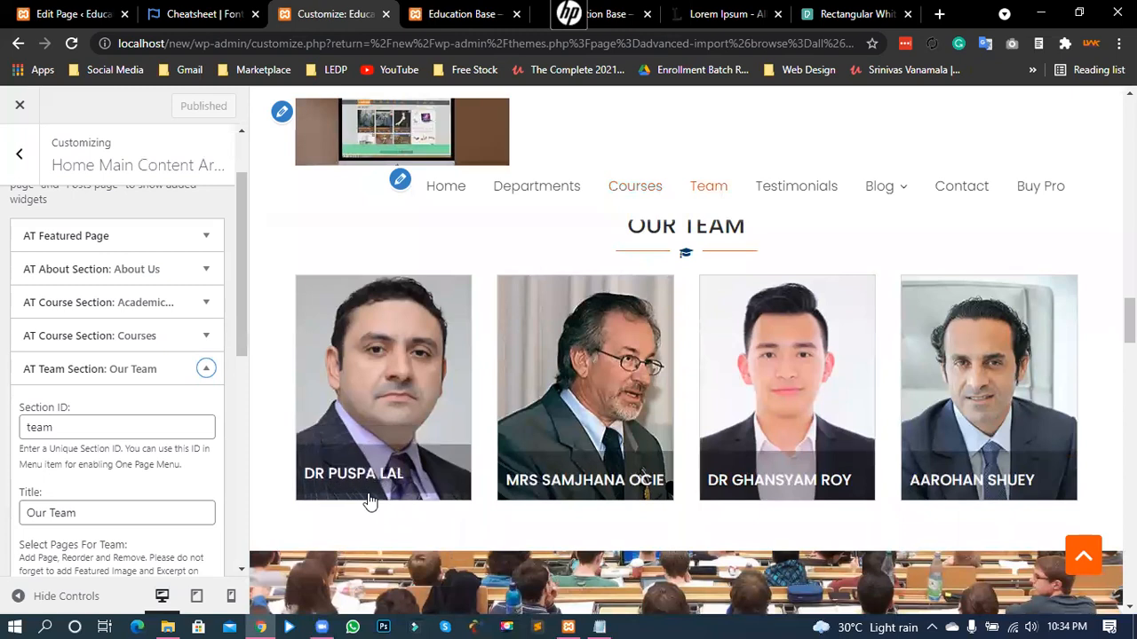
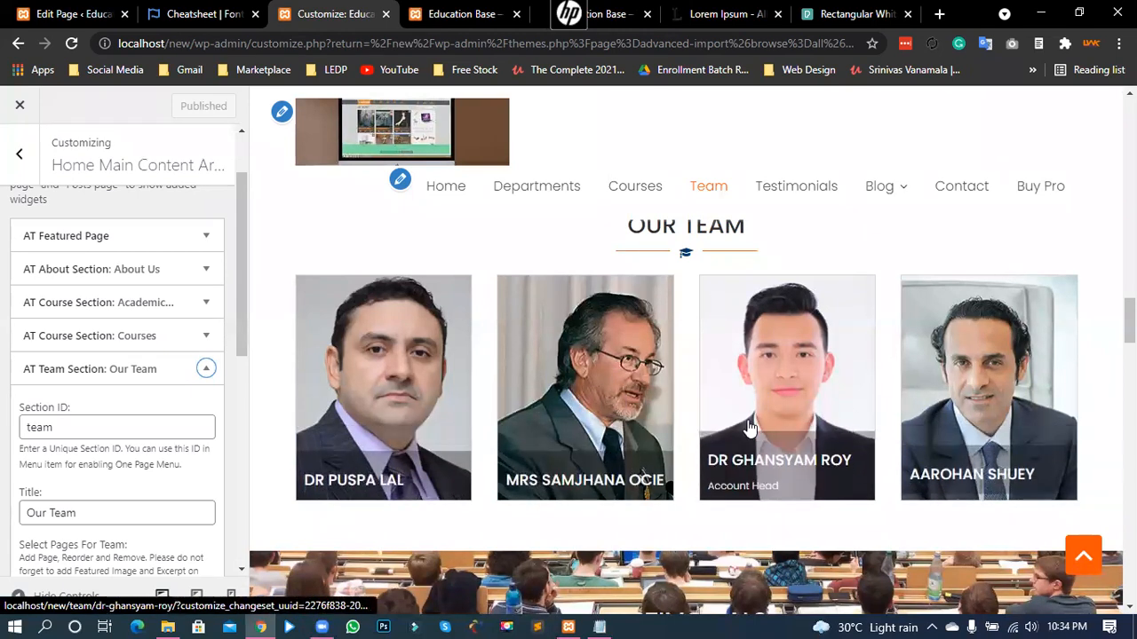
# - Confirm the Team section keeps 4 columns, inspect its first chosen team page, then switch to the page editor
pyautogui.scroll(-2, 741, 418)
pyautogui.scroll(2, 577, 411)
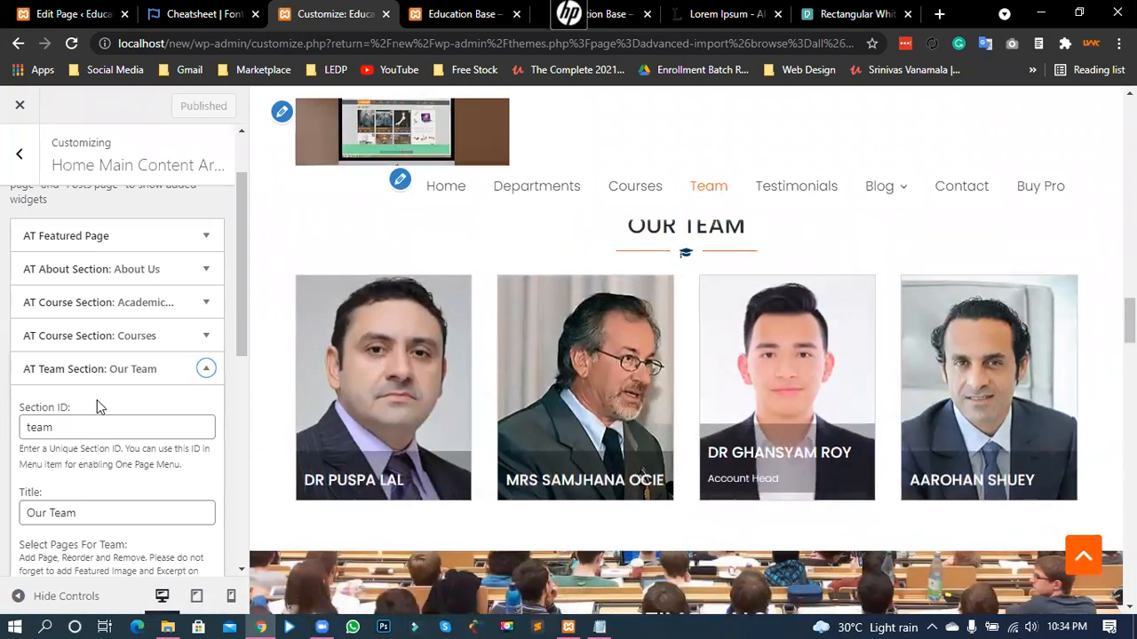
pyautogui.scroll(-3, 67, 413)
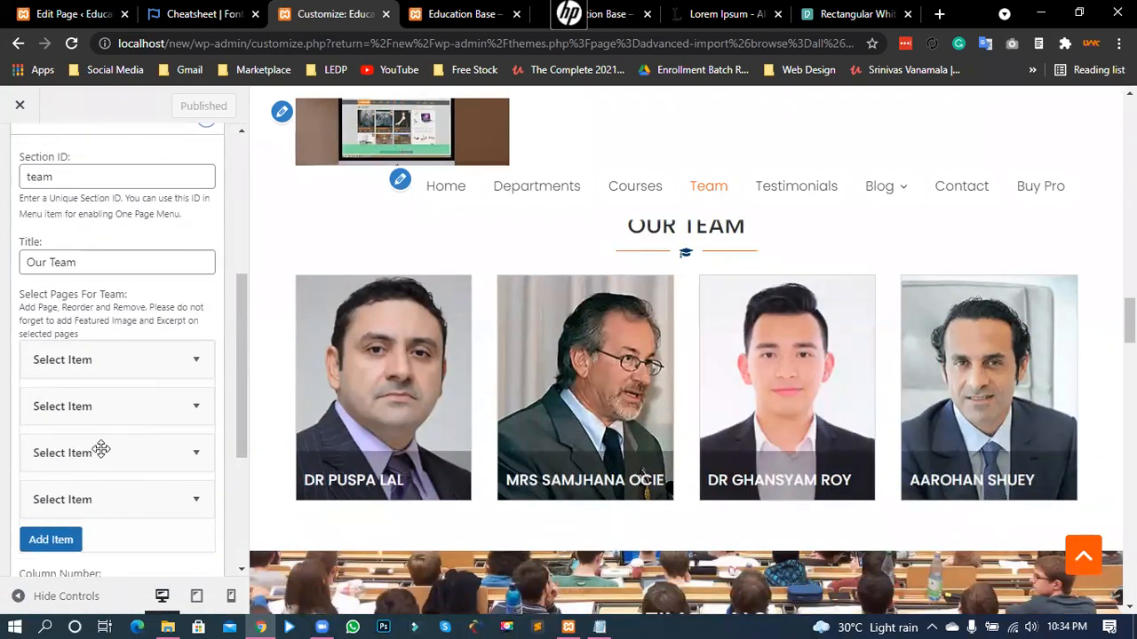
pyautogui.scroll(-1, 120, 476)
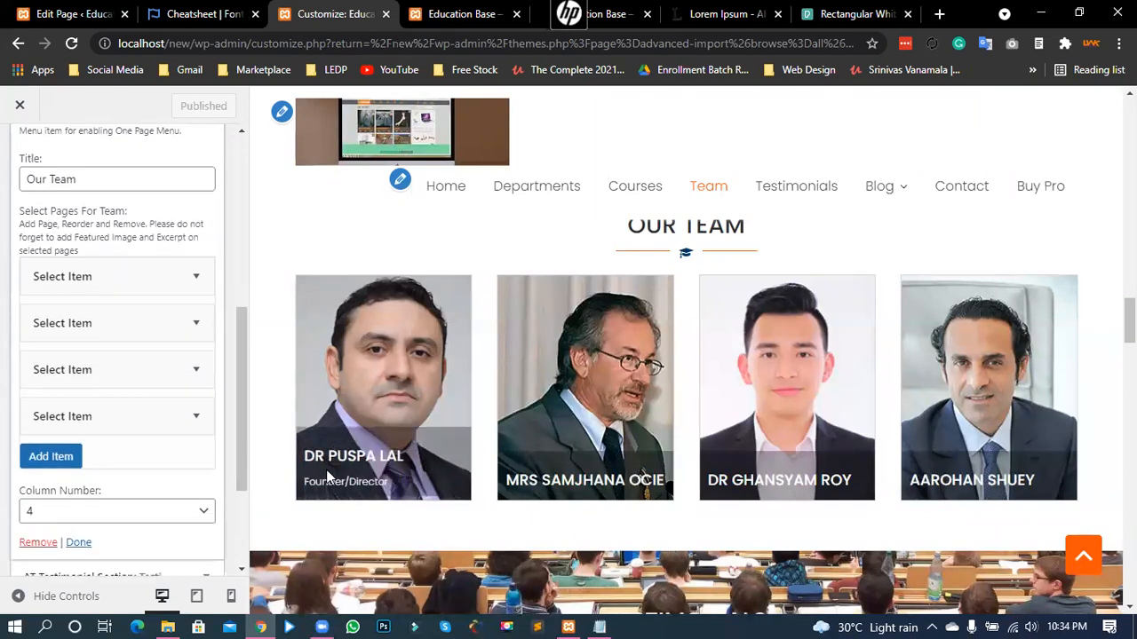
pyautogui.scroll(-1, 325, 474)
pyautogui.click(87, 512)
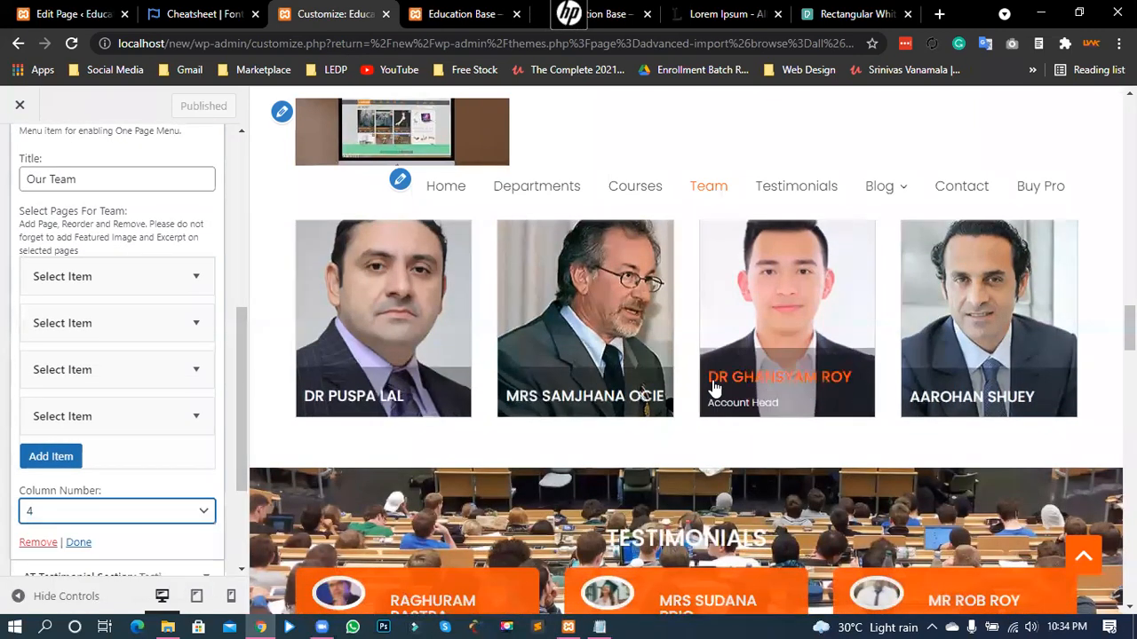
pyautogui.click(196, 282)
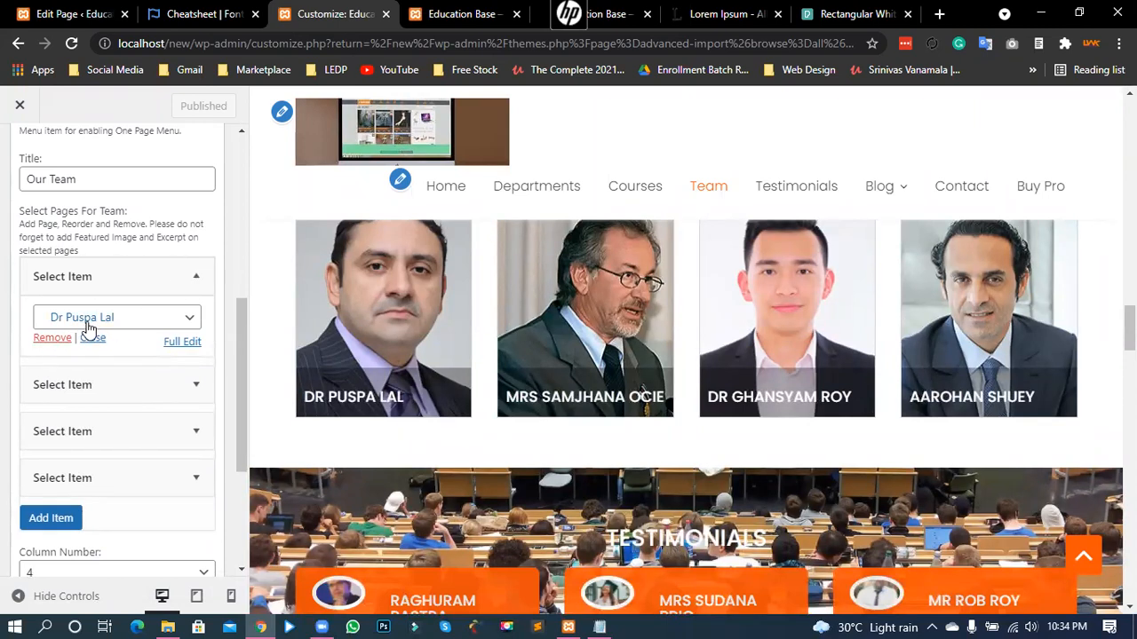
pyautogui.click(71, 13)
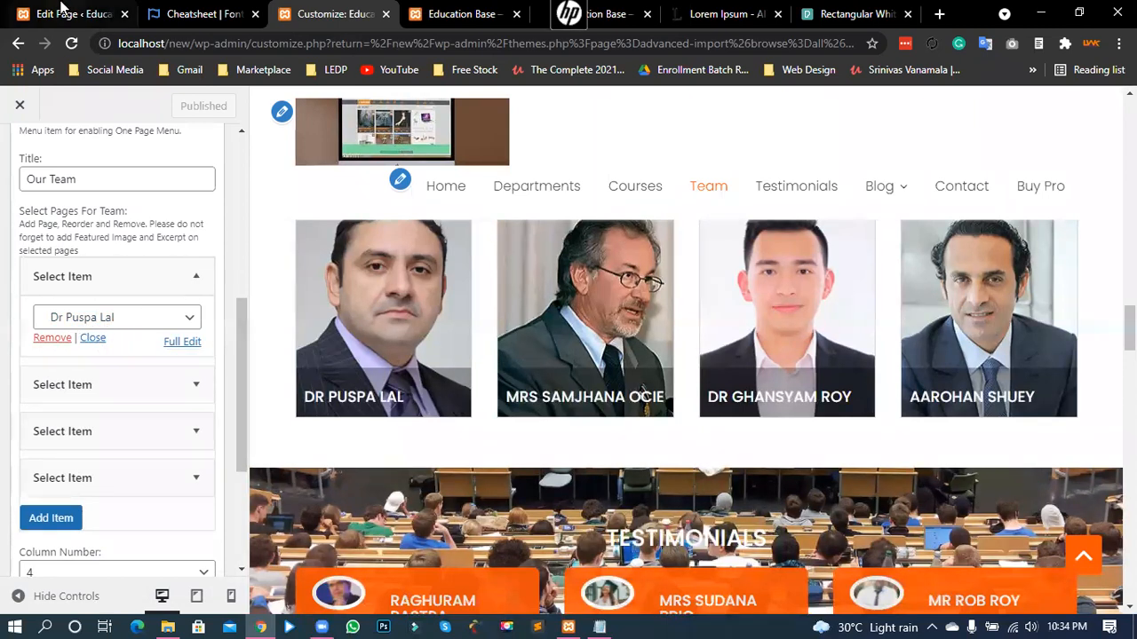
# - Leave the block editor for the list of all pages and browse it
pyautogui.click(27, 114)
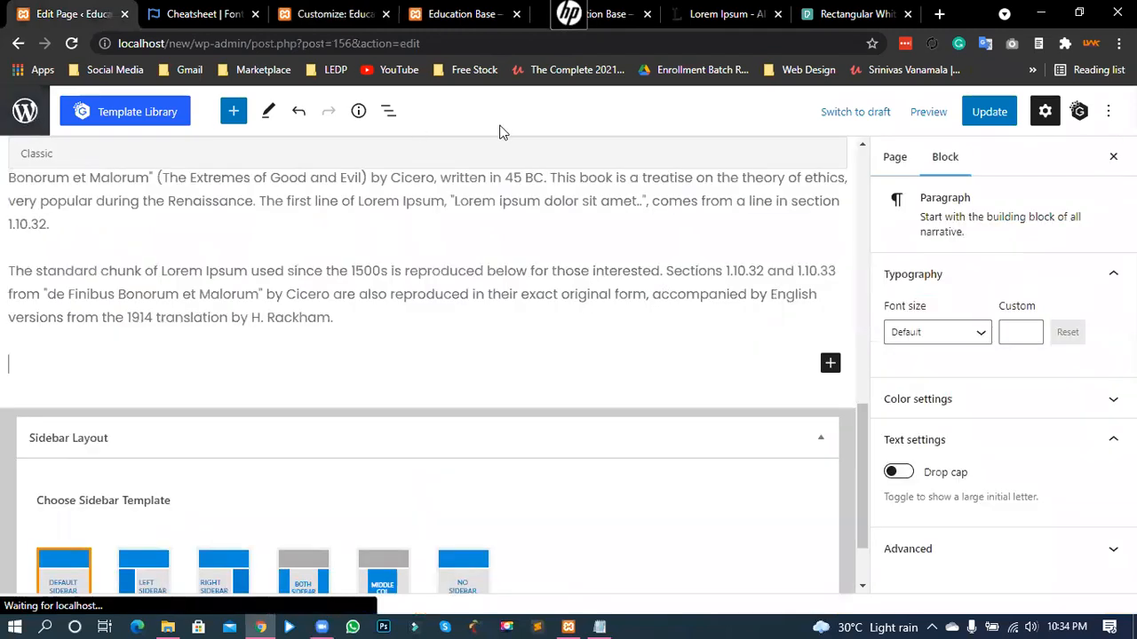
pyautogui.click(649, 135)
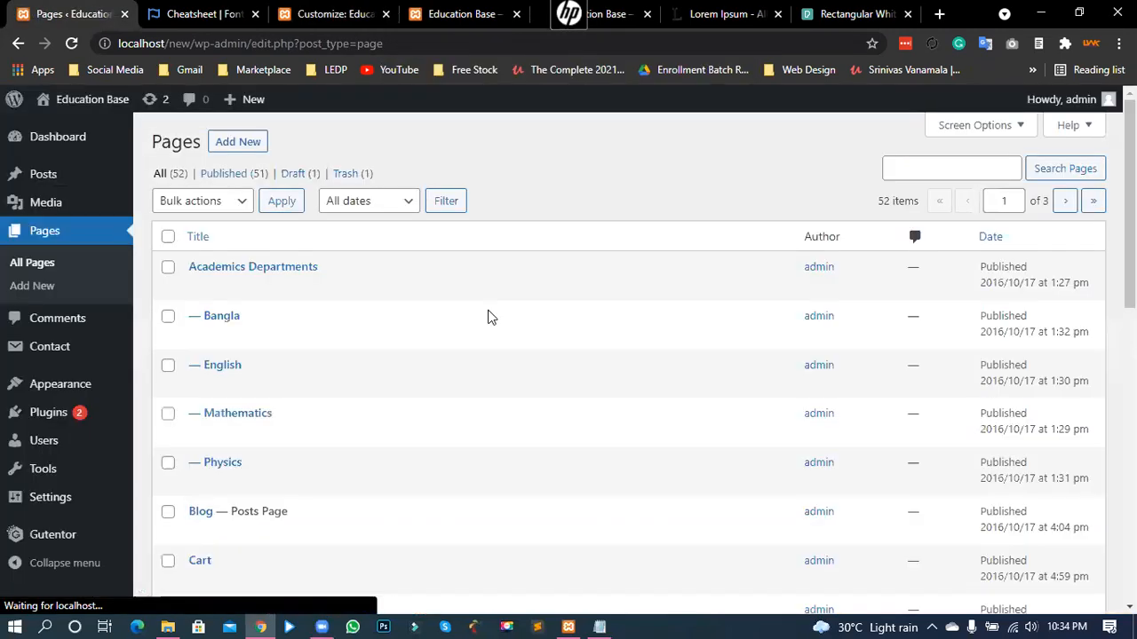
pyautogui.scroll(-3, 322, 307)
pyautogui.scroll(-5, 326, 291)
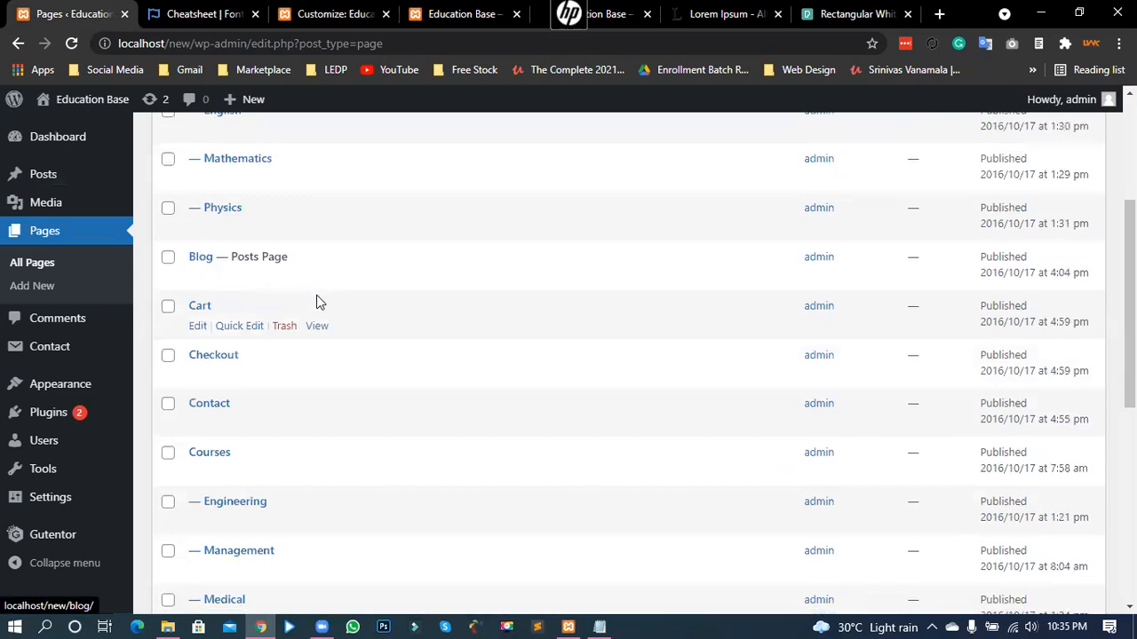
pyautogui.scroll(-2, 310, 316)
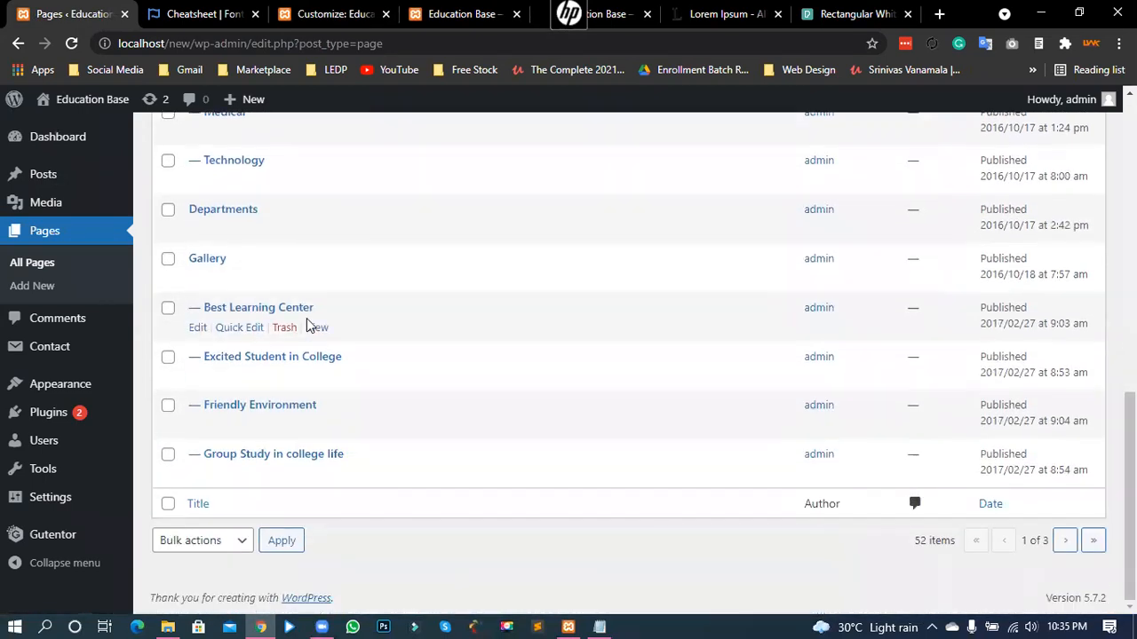
pyautogui.scroll(8, 738, 355)
# - Search the Pages list for the team member's name and open the matching page
pyautogui.click(980, 168)
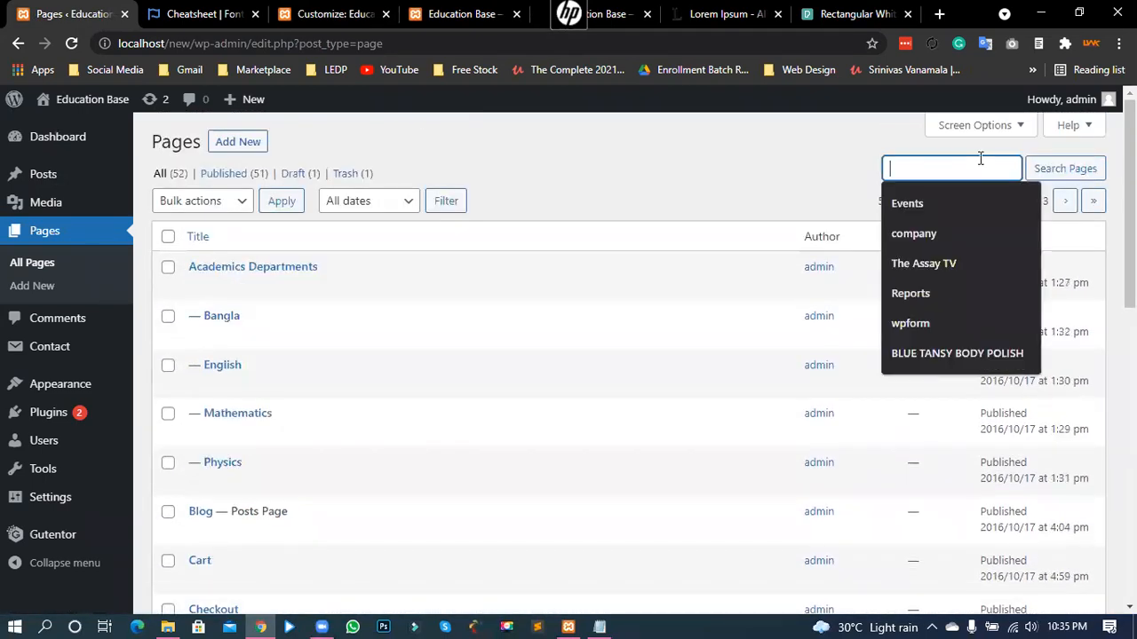
pyautogui.write('puspa')
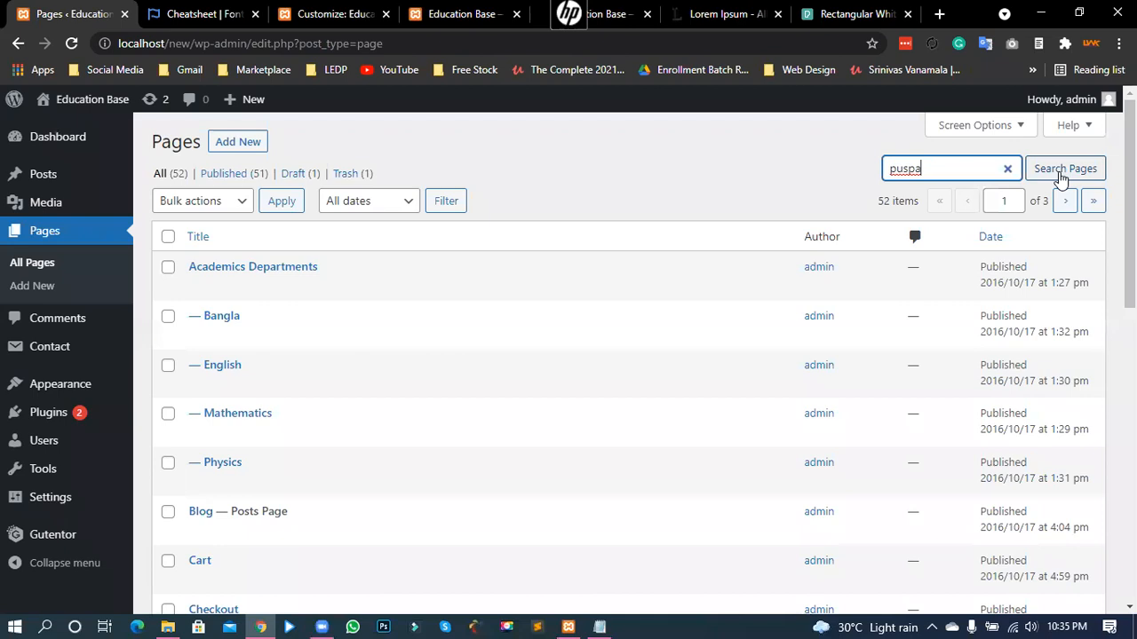
pyautogui.click(1060, 176)
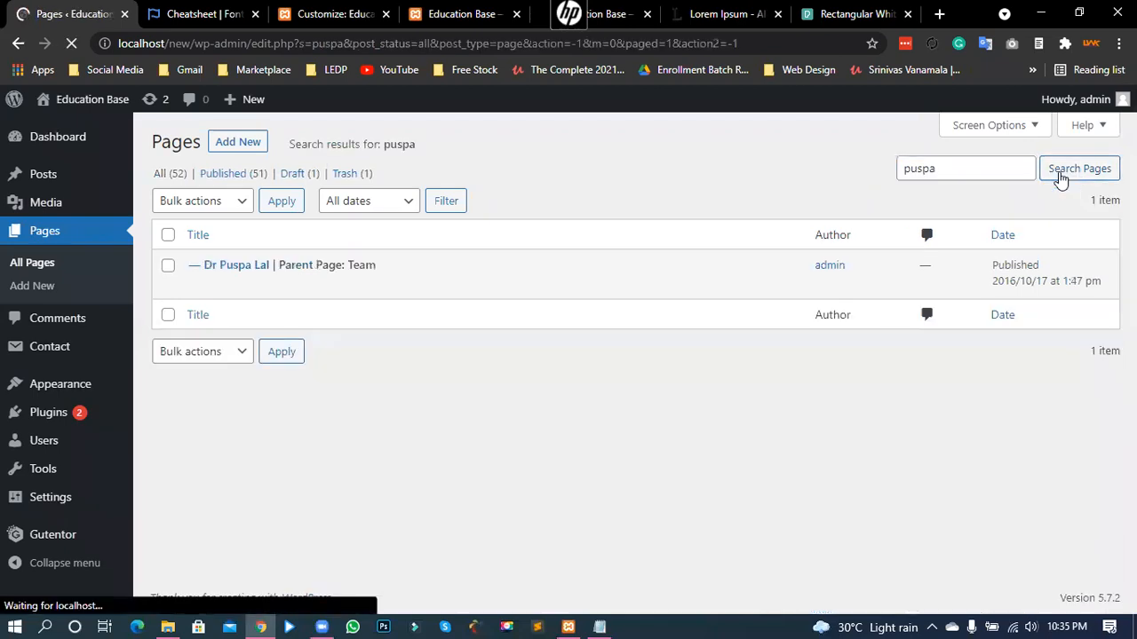
pyautogui.click(236, 269)
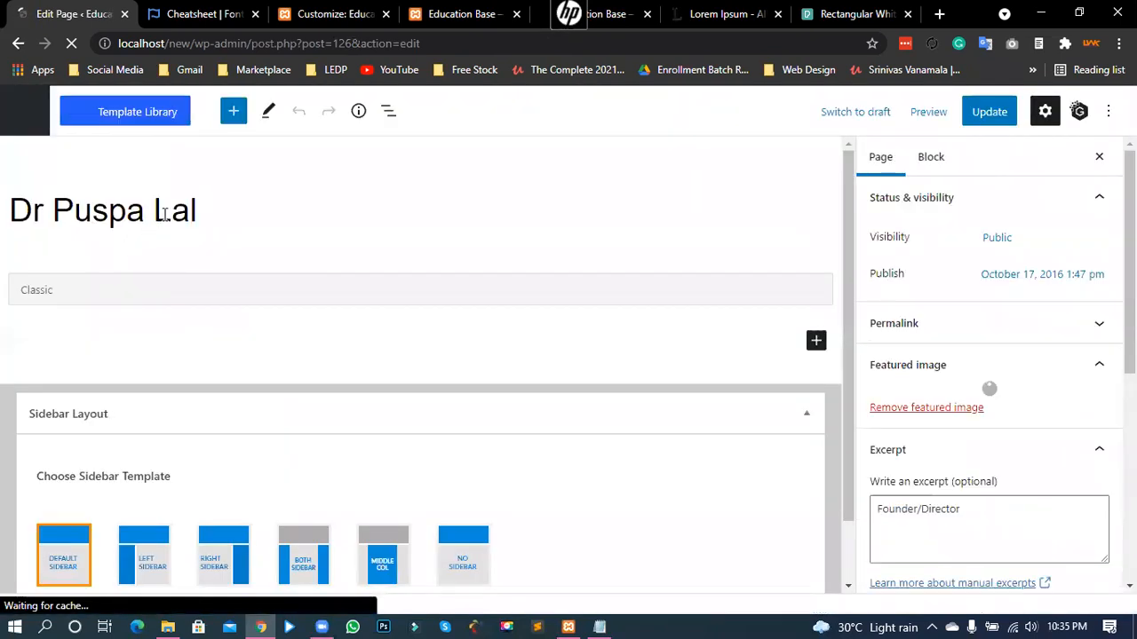
# - Retitle the team page with 'Mr.' plus the member's name, update it, and view the live site
pyautogui.moveTo(211, 211); pyautogui.dragTo(32, 218)
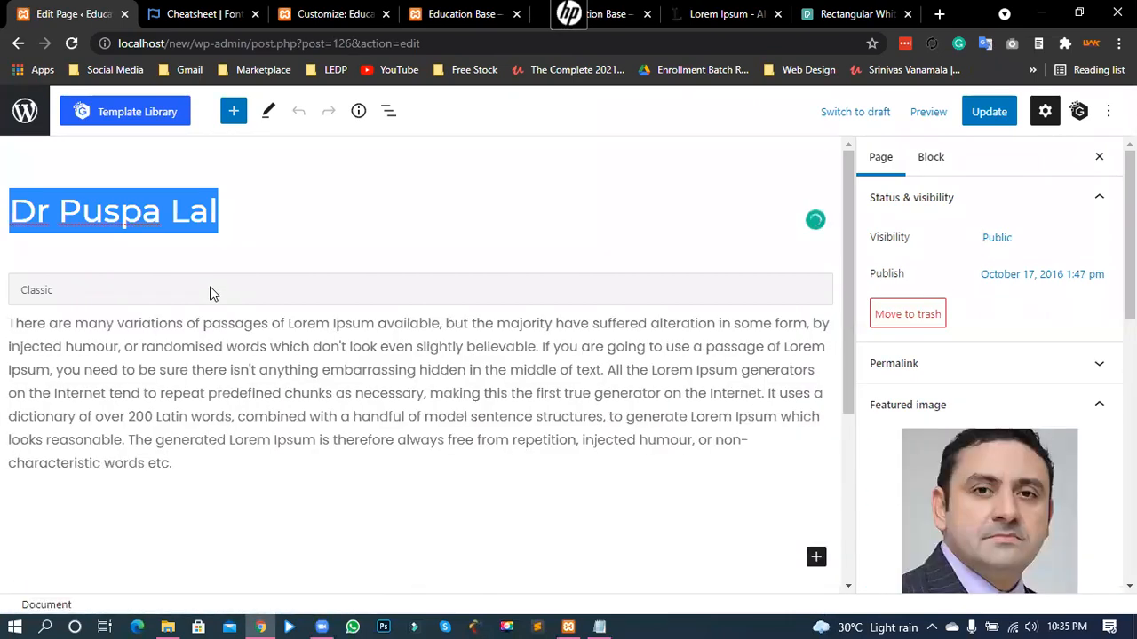
pyautogui.write('M')
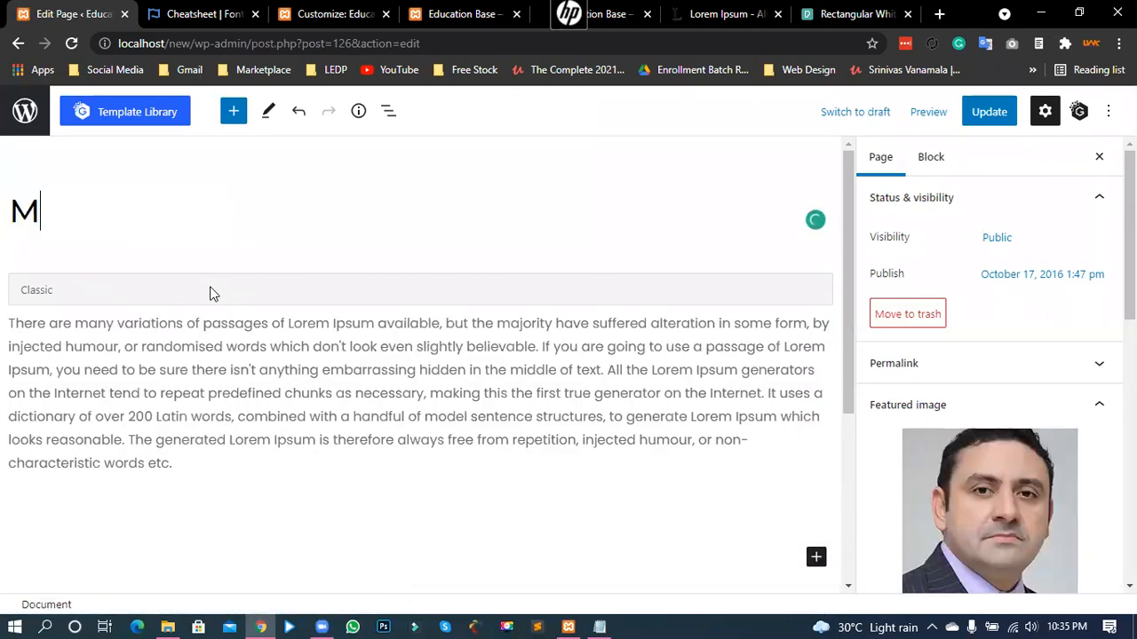
pyautogui.write('r. Pres')
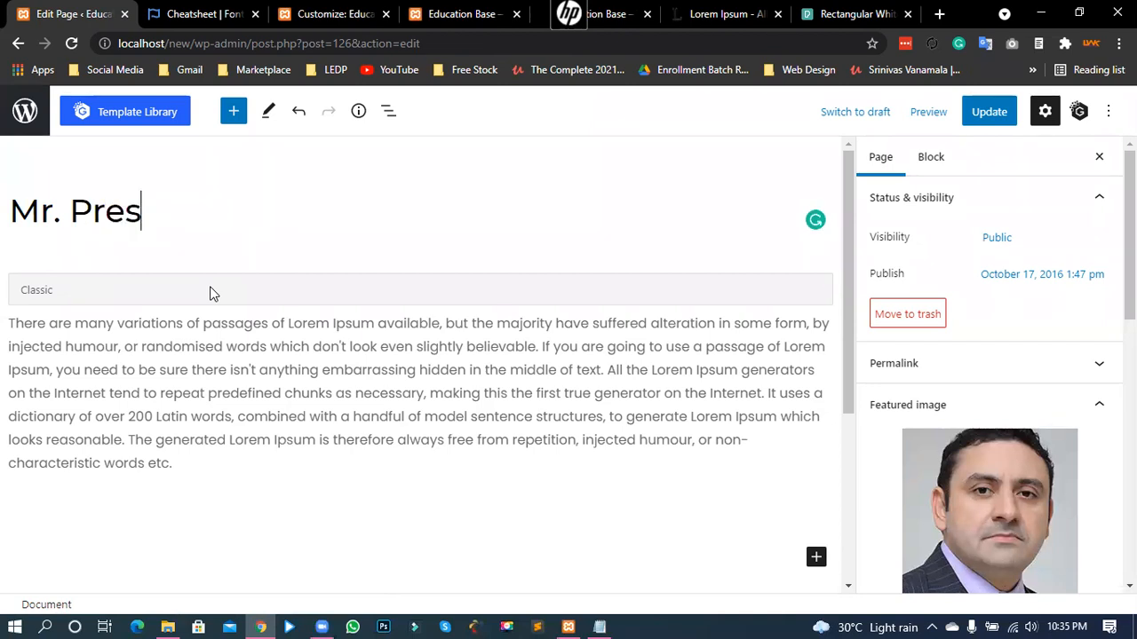
pyautogui.press('BackSpace')
pyautogui.press('BackSpace')
pyautogui.press('BackSpace')
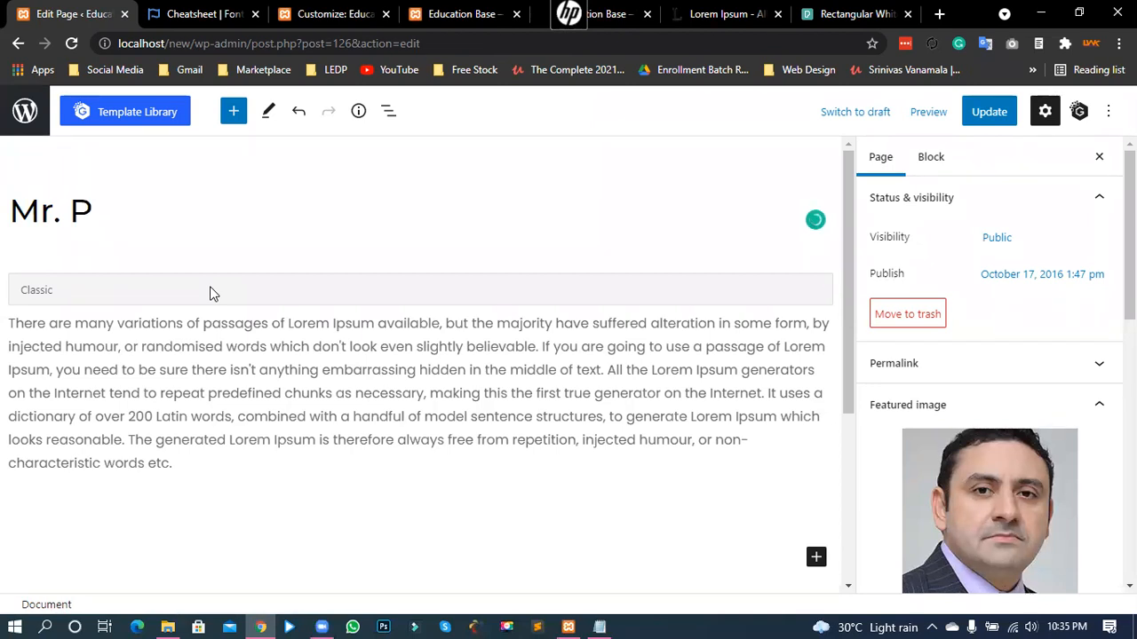
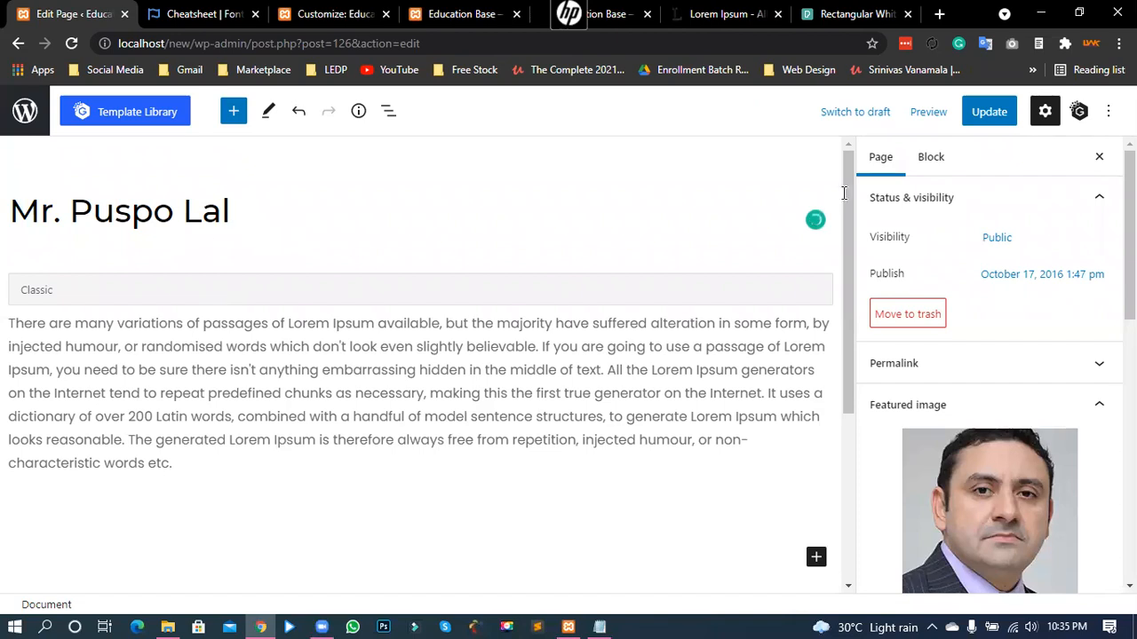
pyautogui.click(988, 113)
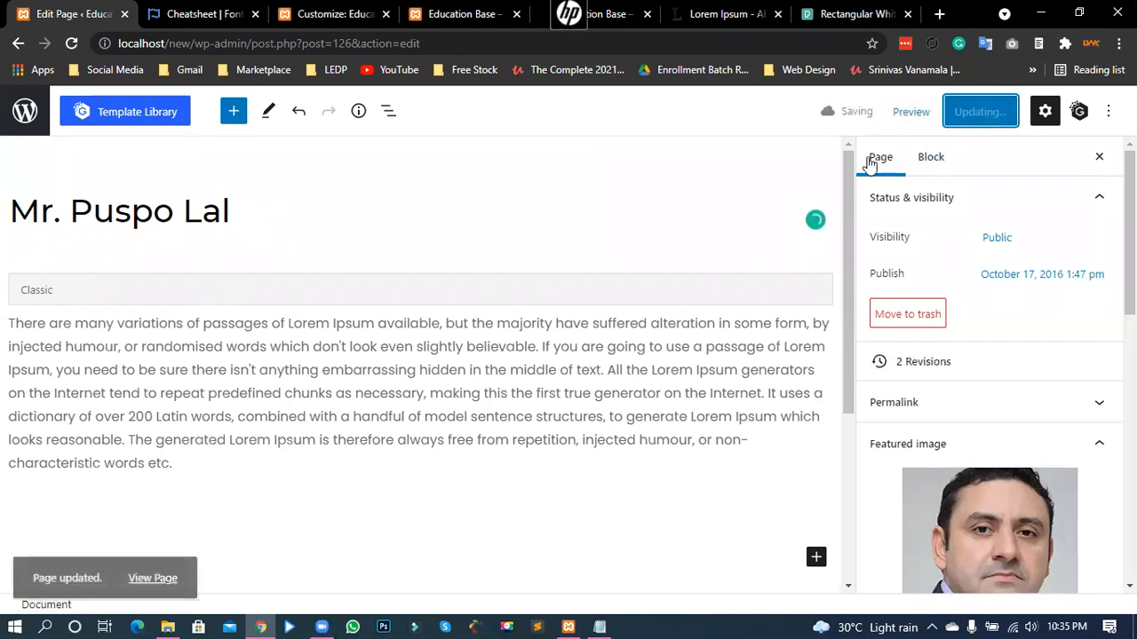
pyautogui.click(466, 13)
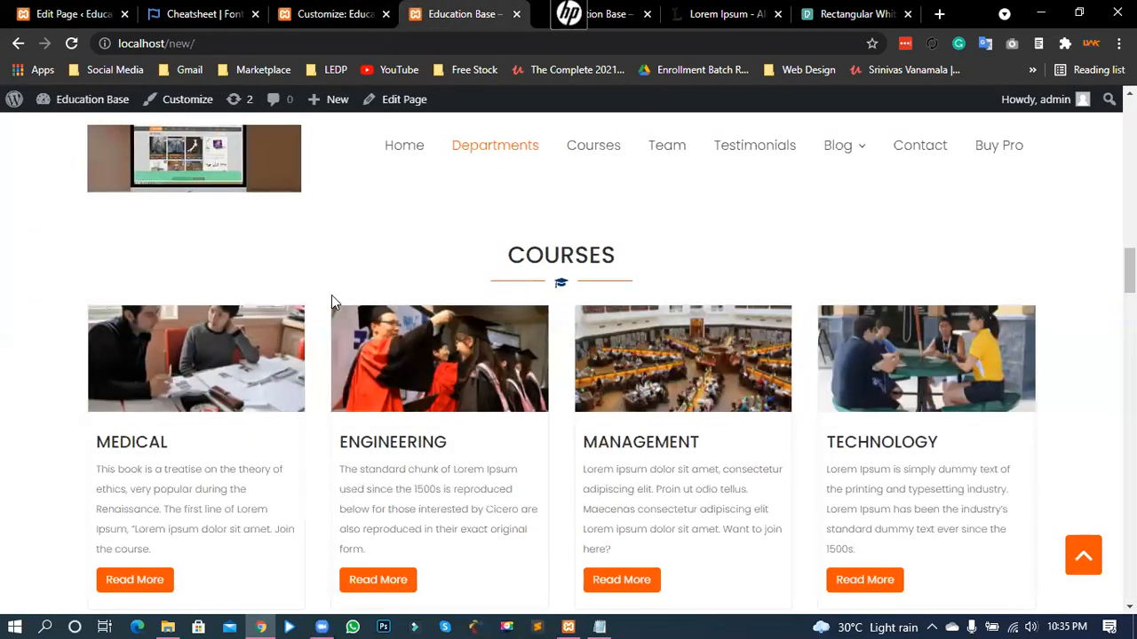
# - Open the first member's page editor from the Our Team card on the live homepage
pyautogui.scroll(-6, 342, 351)
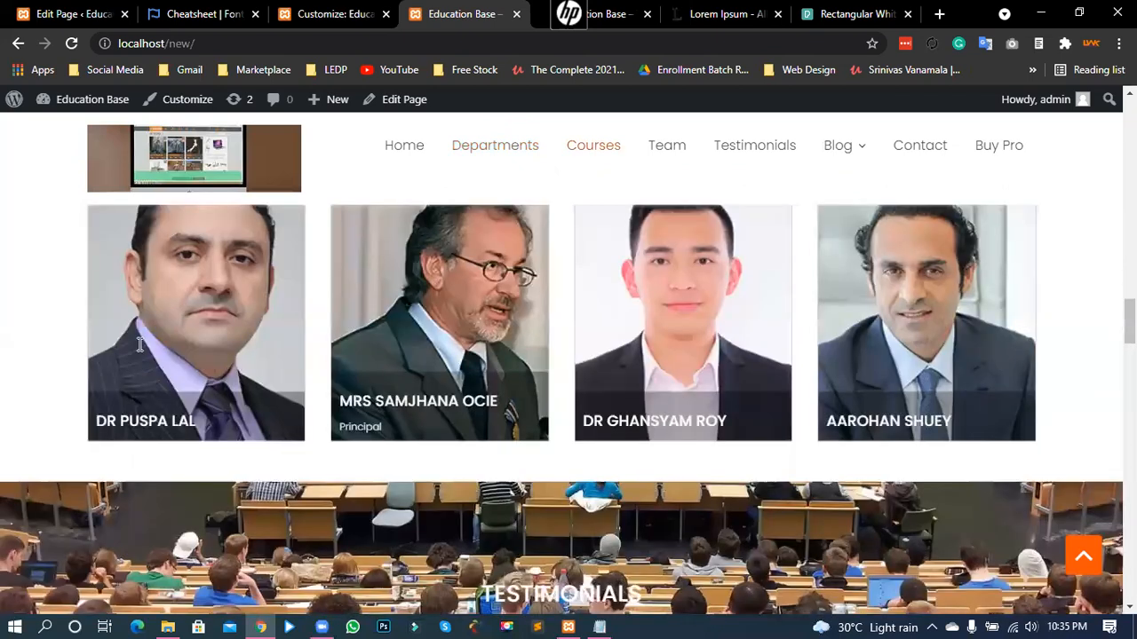
pyautogui.scroll(-1, 140, 346)
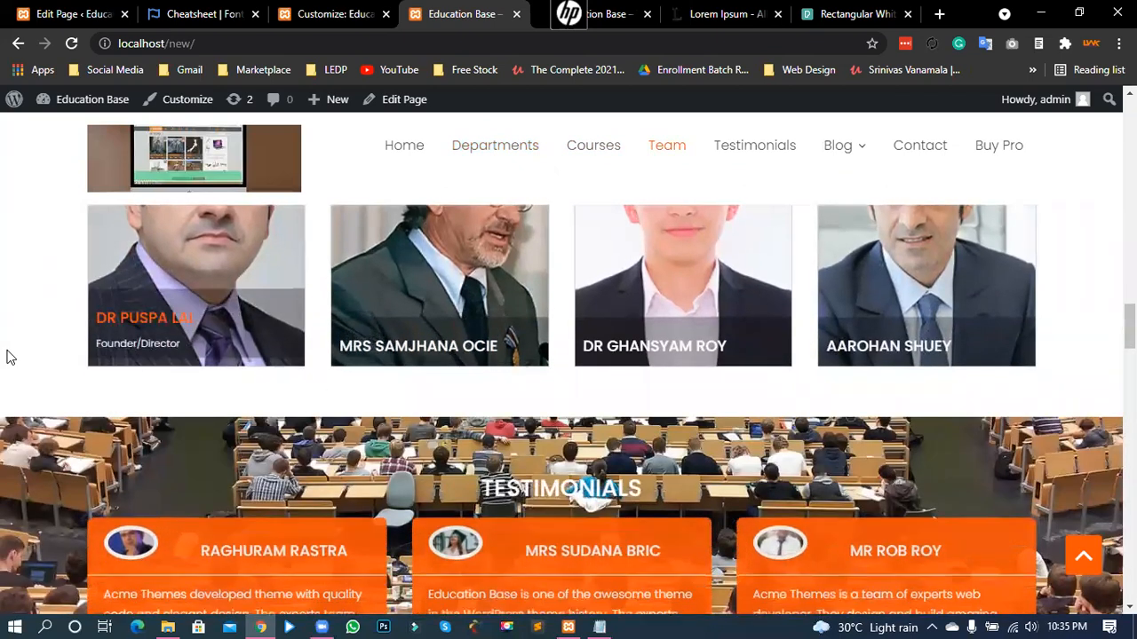
pyautogui.scroll(1, 17, 373)
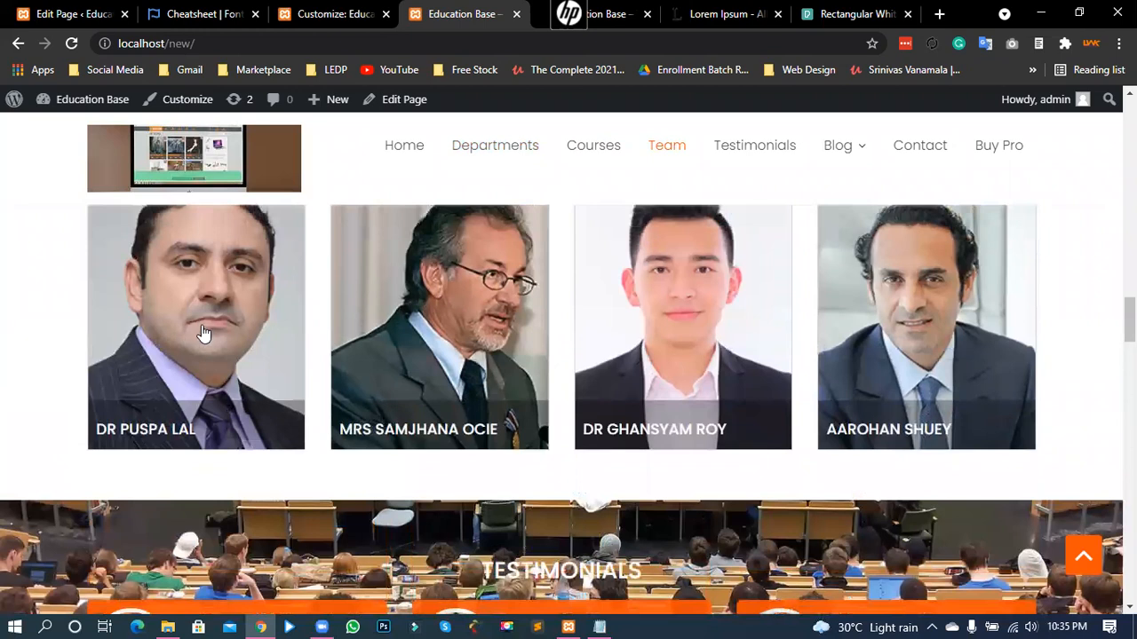
pyautogui.click(222, 326)
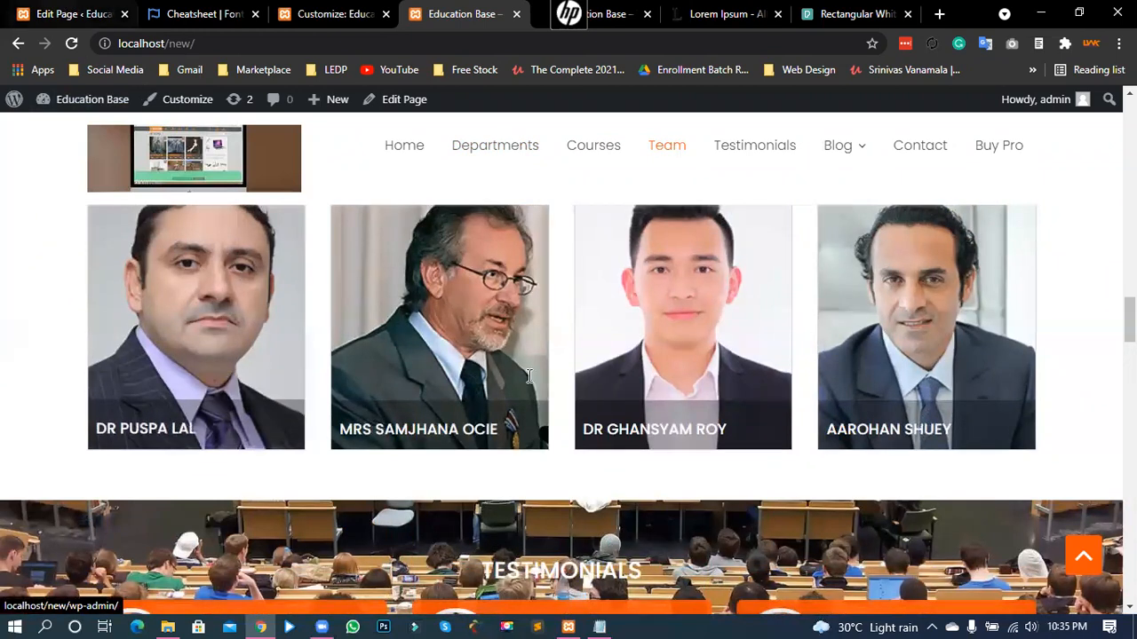
pyautogui.scroll(-2, 946, 373)
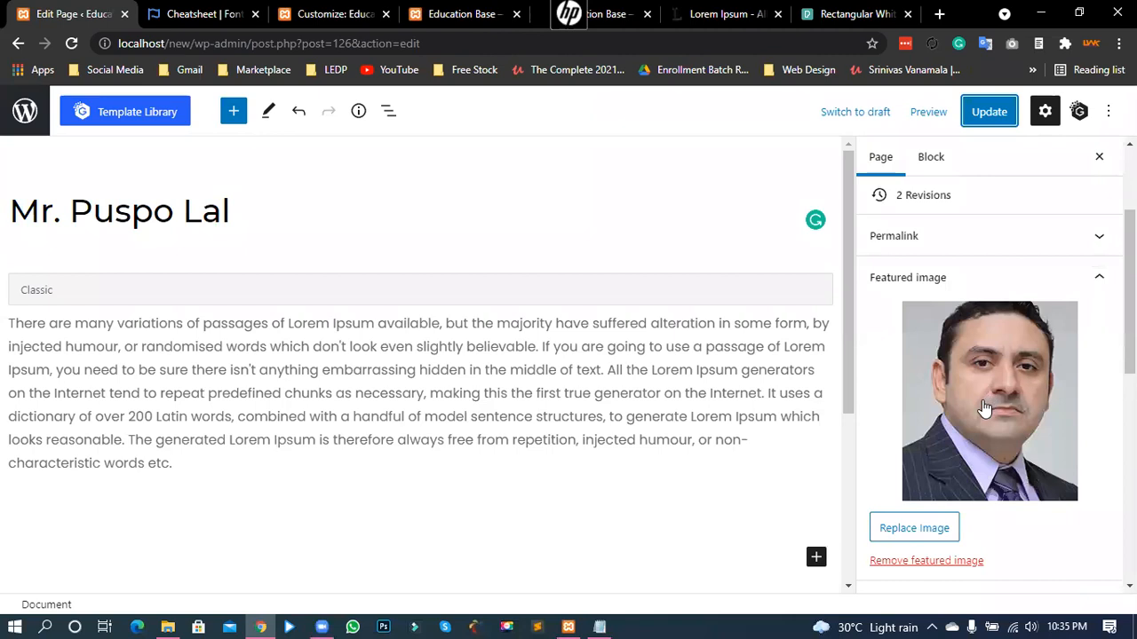
# - Move between the Customizer and live site tabs and return to the team member page editor
pyautogui.click(337, 13)
pyautogui.hotkey('ctrl', 'Tab')
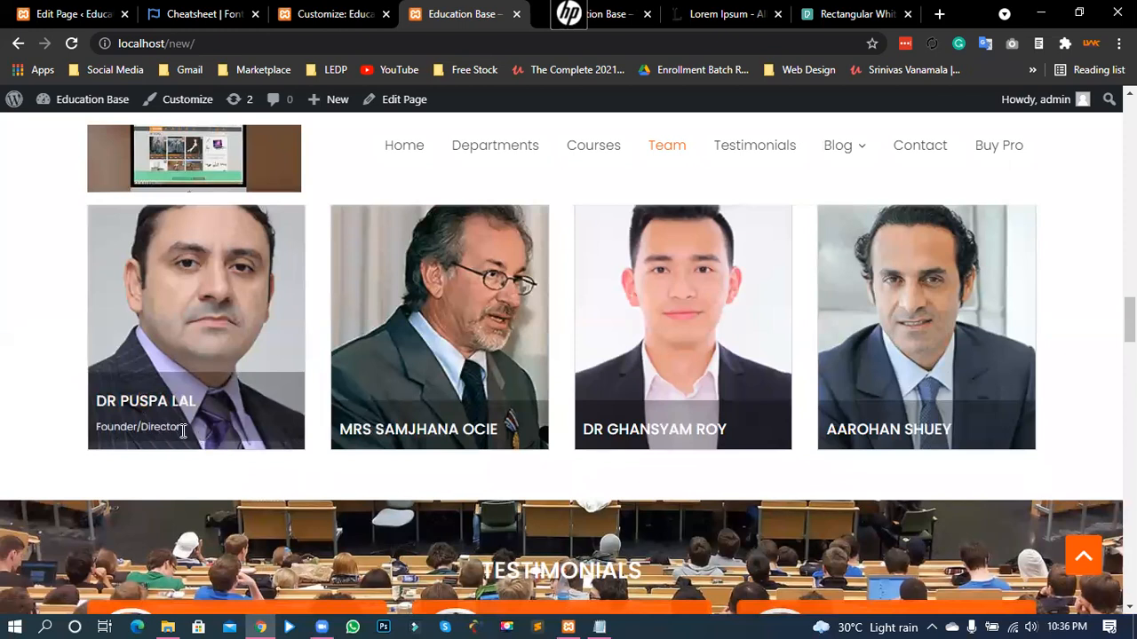
pyautogui.click(71, 13)
pyautogui.scroll(-6, 977, 453)
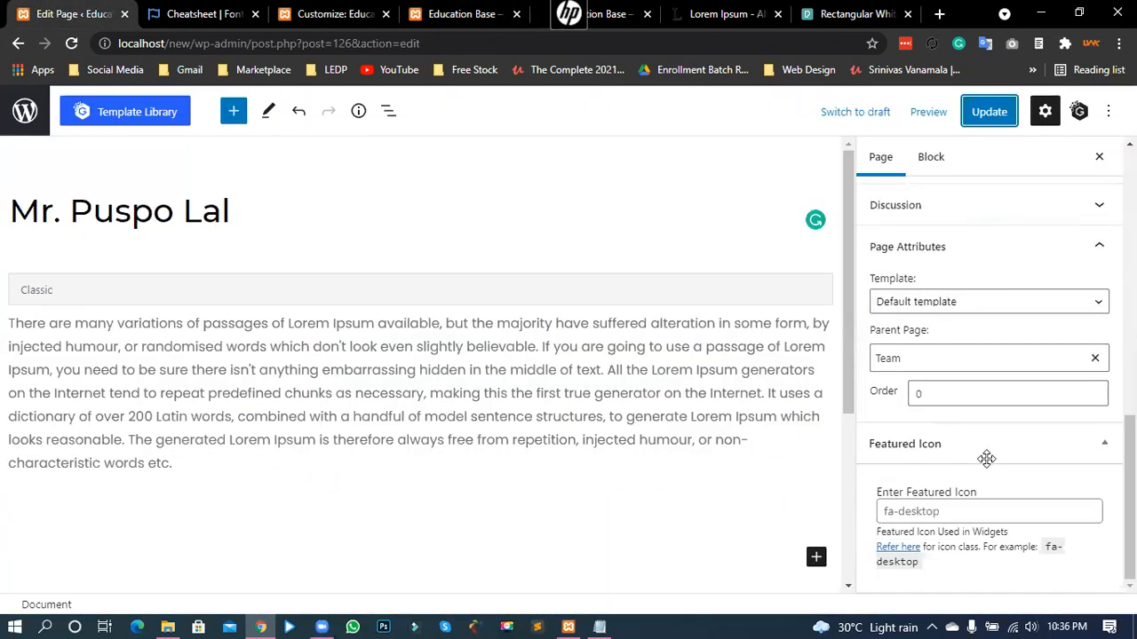
pyautogui.scroll(3, 990, 458)
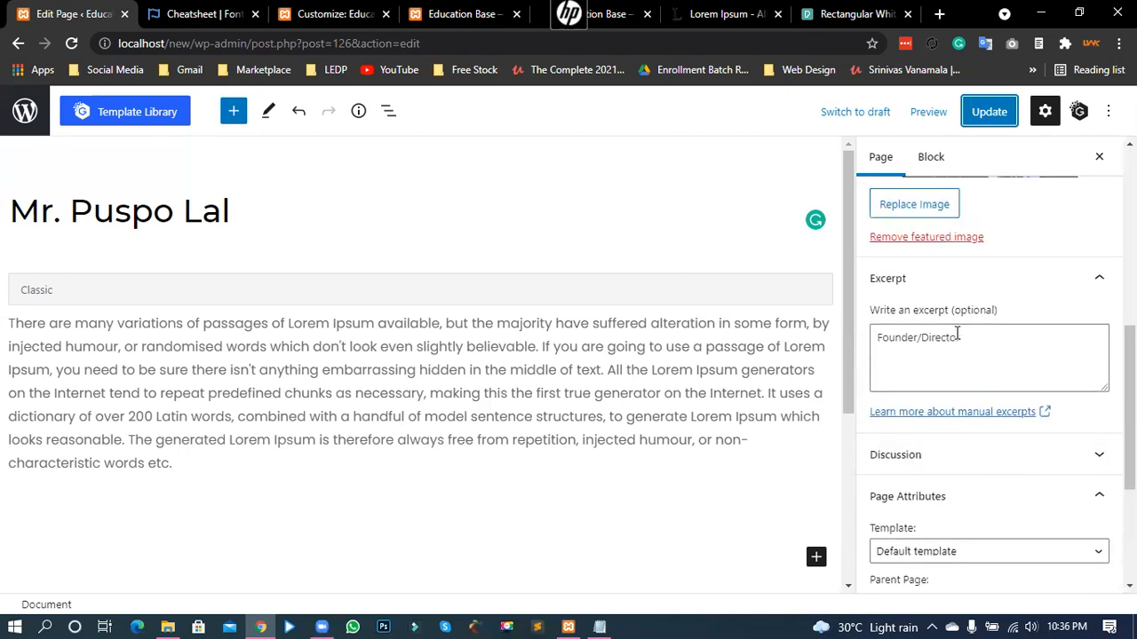
# - Trim the excerpt from 'Founder/Director' to 'Founder' and update the page
pyautogui.moveTo(974, 349); pyautogui.dragTo(871, 352)
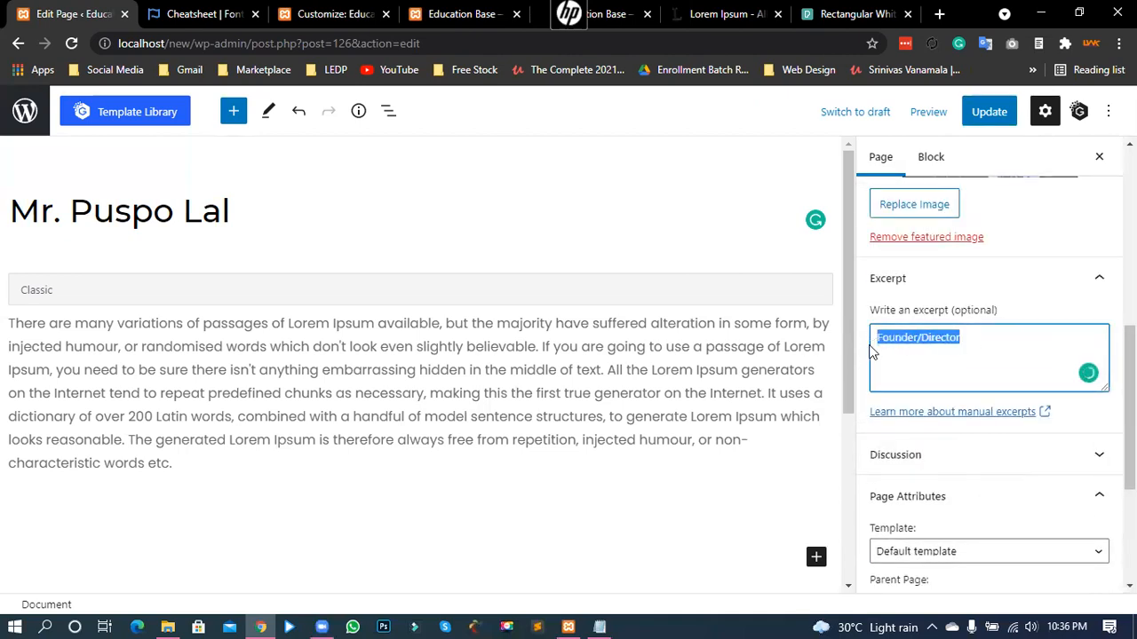
pyautogui.click(940, 345)
pyautogui.moveTo(963, 340); pyautogui.dragTo(878, 341)
pyautogui.click(921, 343)
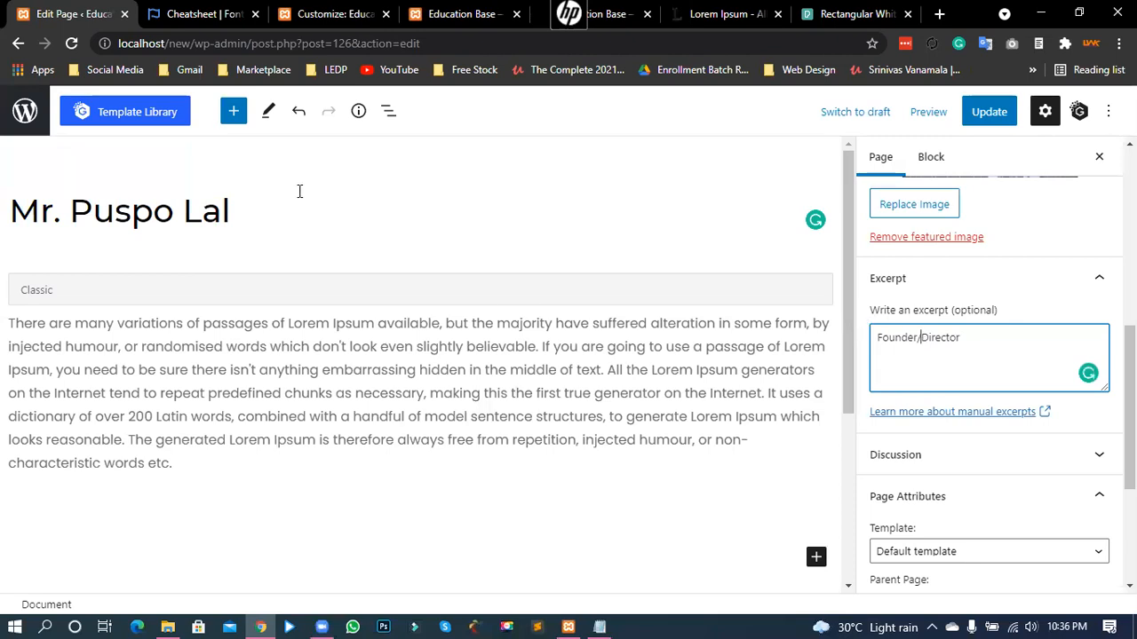
pyautogui.moveTo(939, 338); pyautogui.dragTo(910, 337)
pyautogui.press('BackSpace')
pyautogui.click(984, 114)
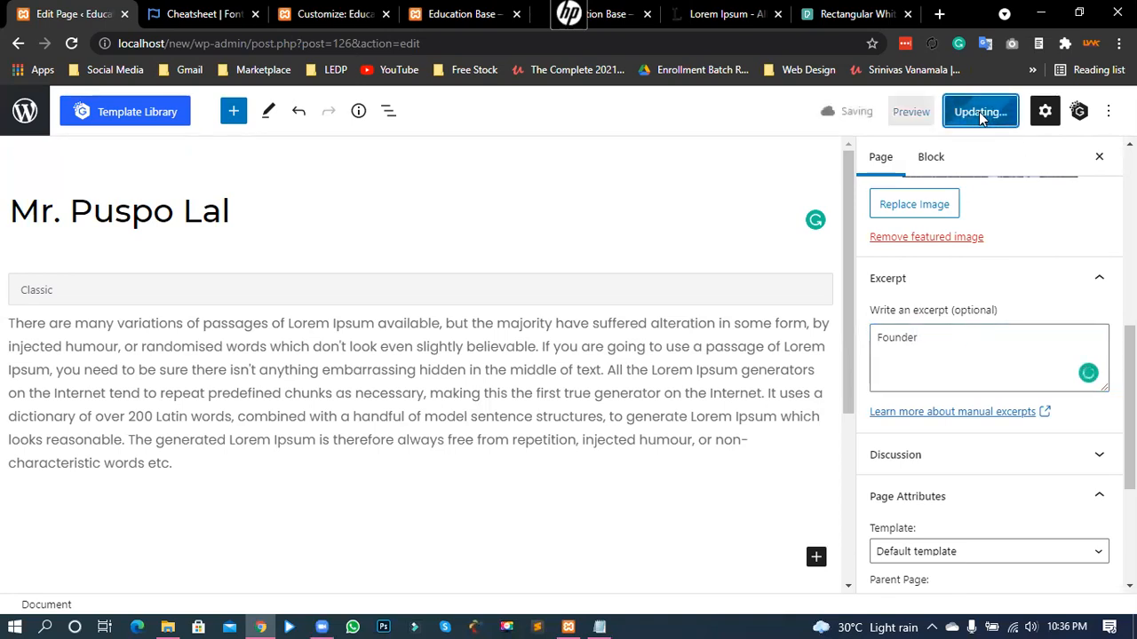
pyautogui.doubleClick(924, 336)
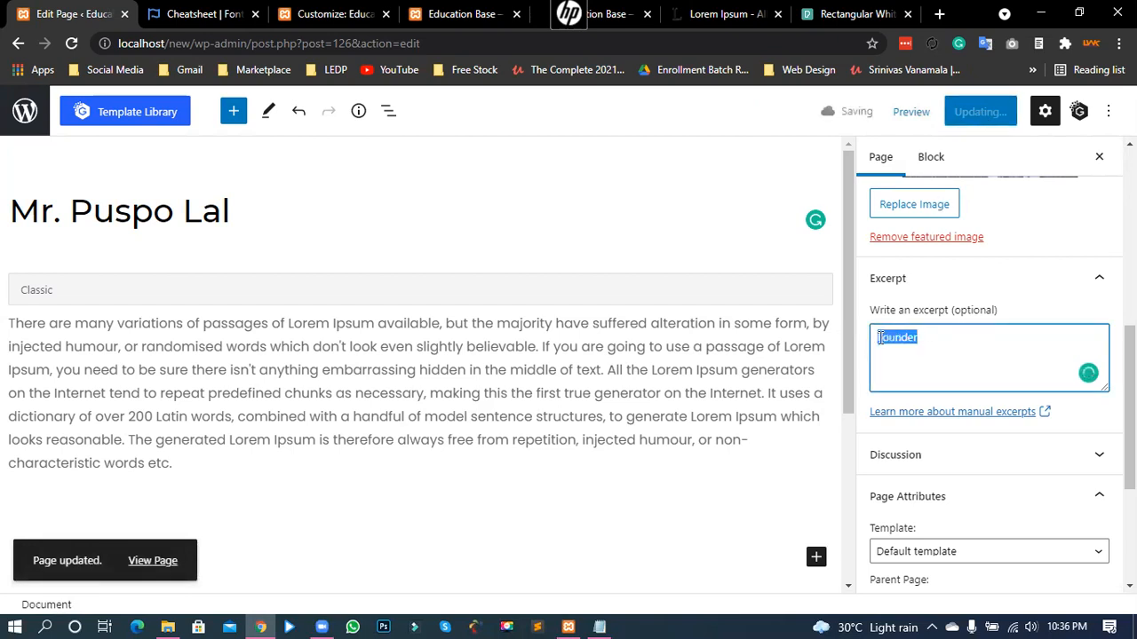
pyautogui.click(924, 336)
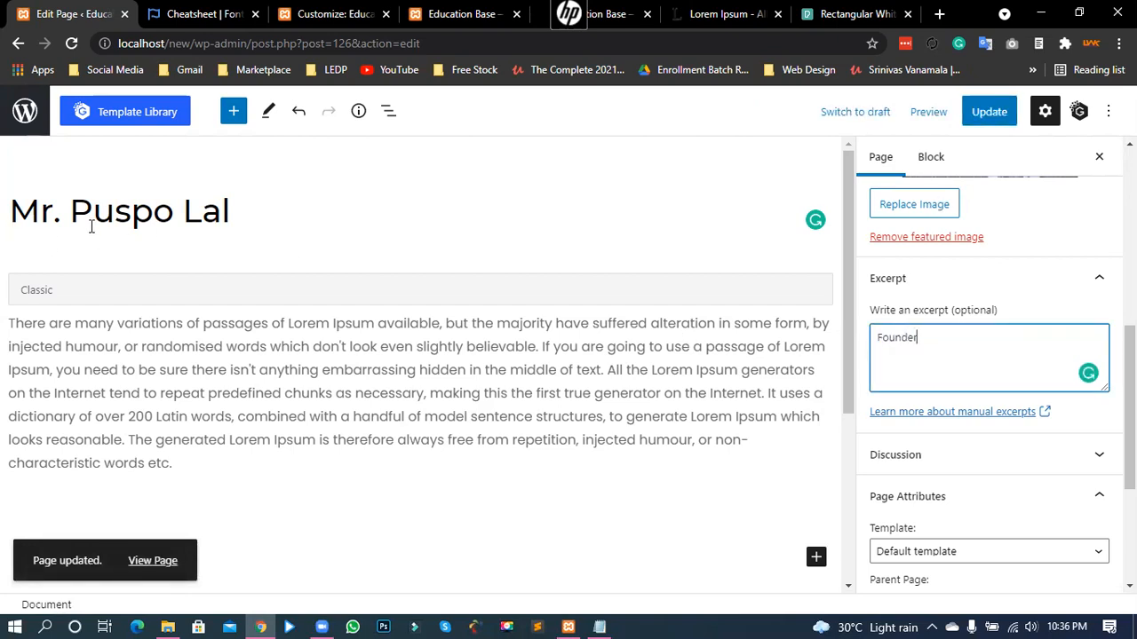
# - Reload the live homepage, verify the first team card's role reads Founder, and return to the editor
pyautogui.click(444, 13)
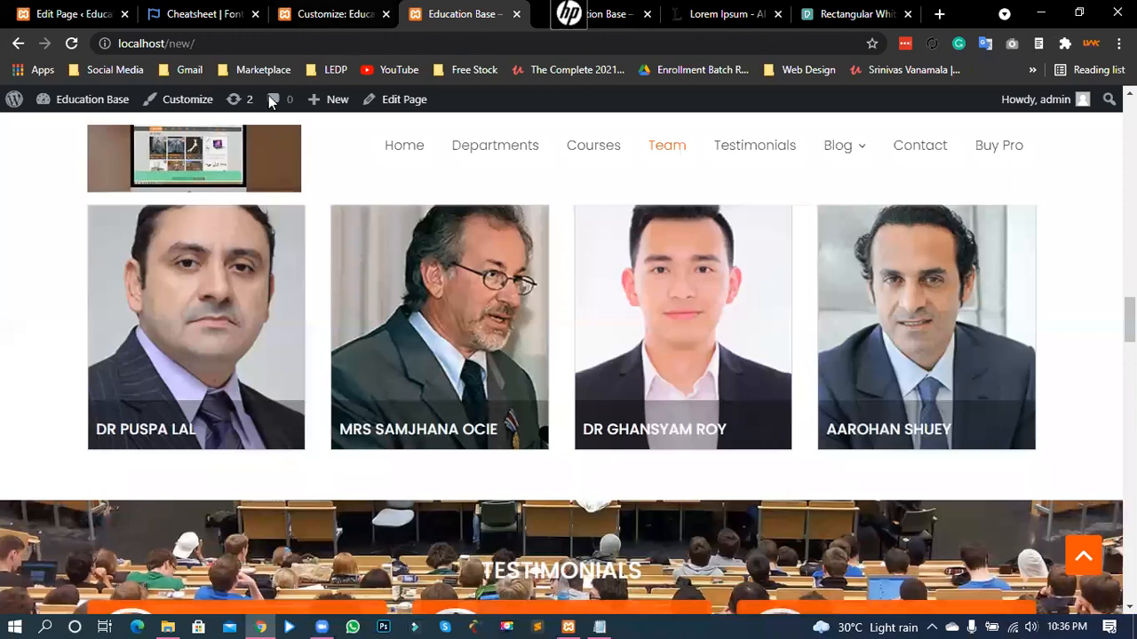
pyautogui.click(71, 43)
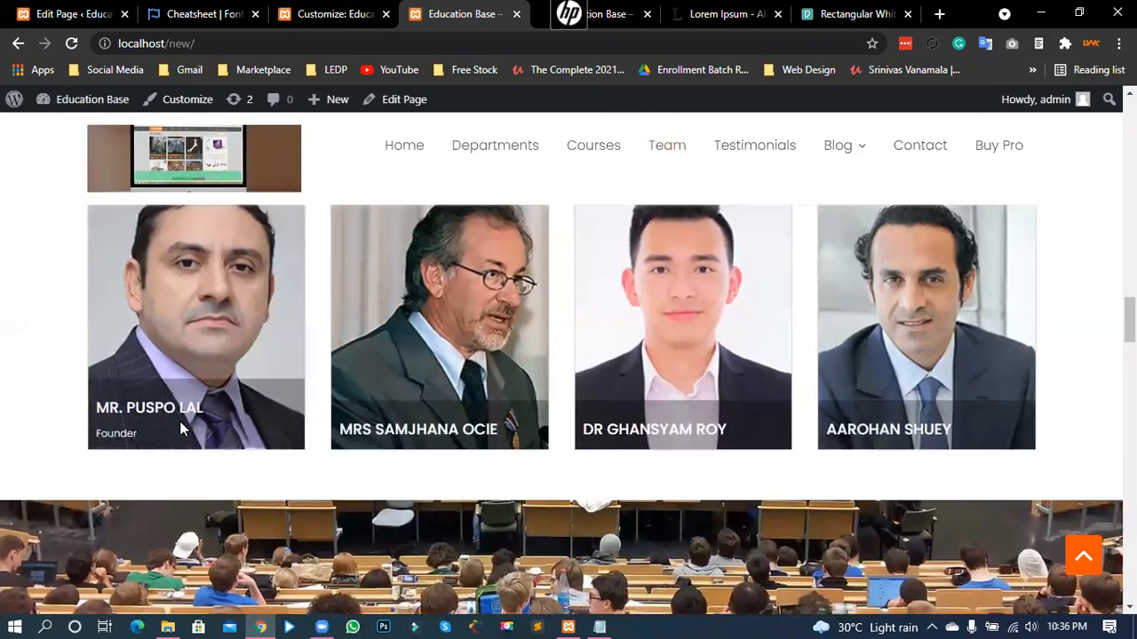
pyautogui.moveTo(121, 428); pyautogui.dragTo(93, 428)
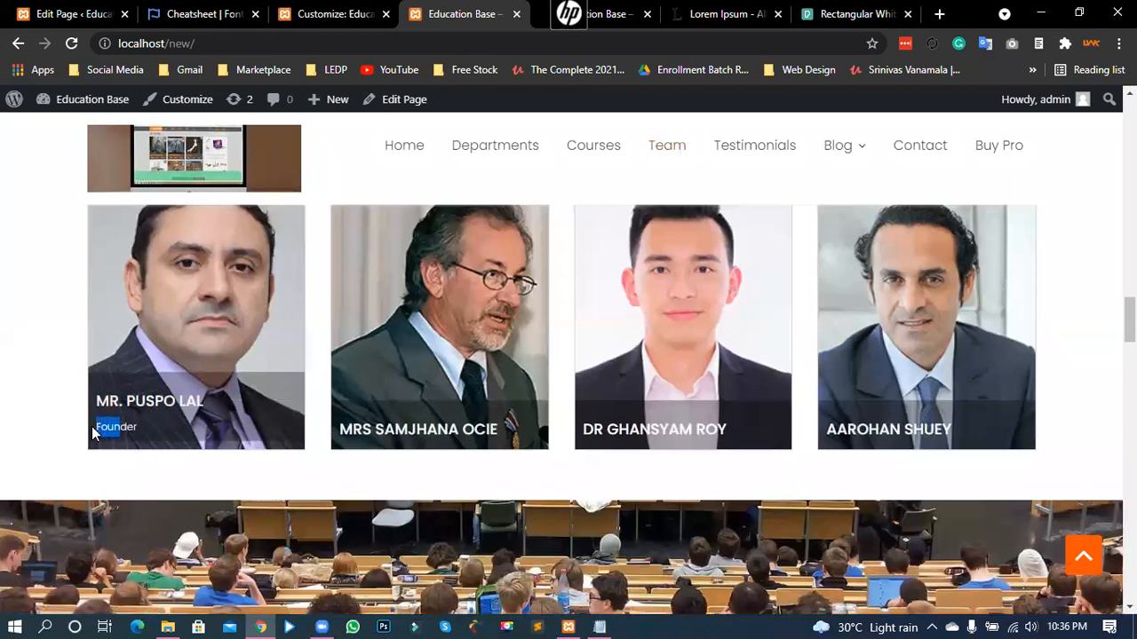
pyautogui.click(123, 428)
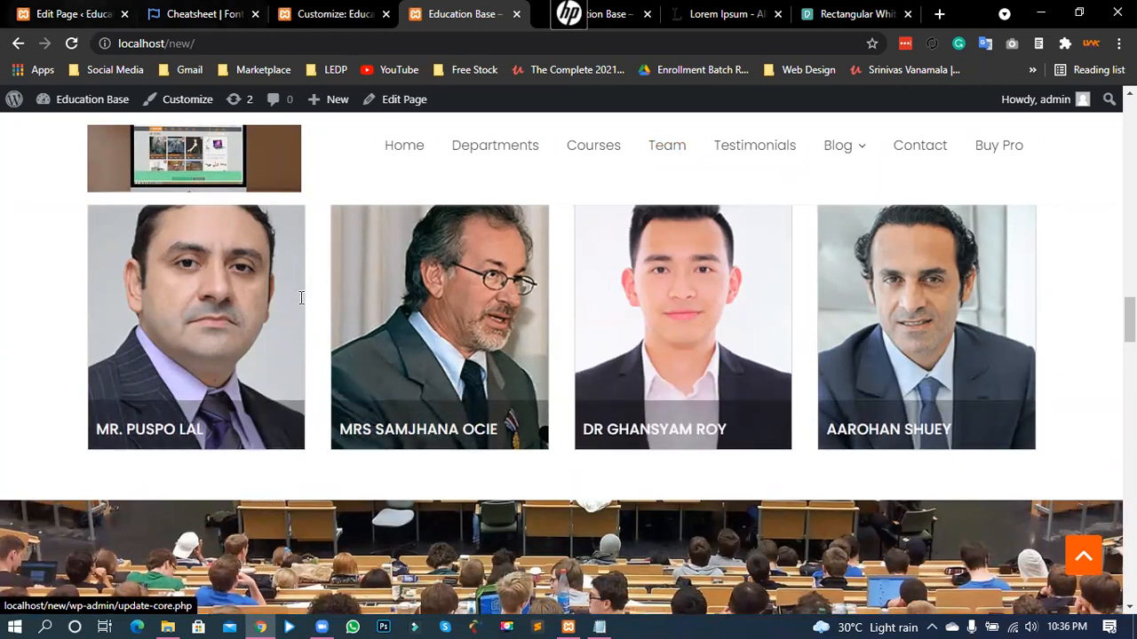
pyautogui.click(81, 13)
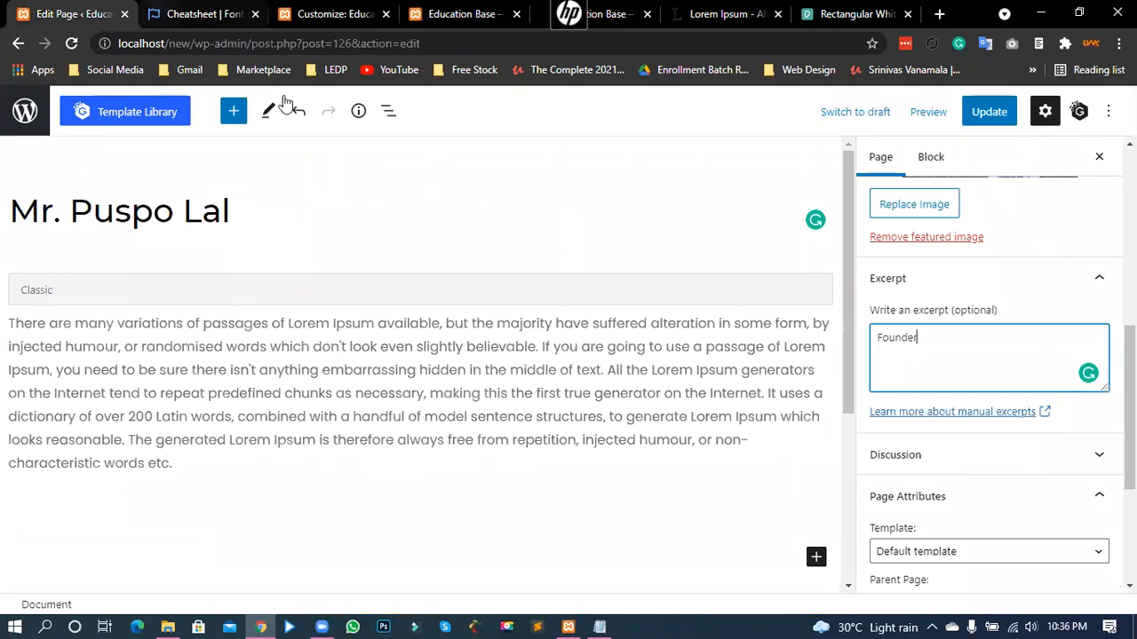
# - Return to the Customizer and collapse the AT Team Section: Our Team settings
pyautogui.hotkey('ctrl', 'Tab')
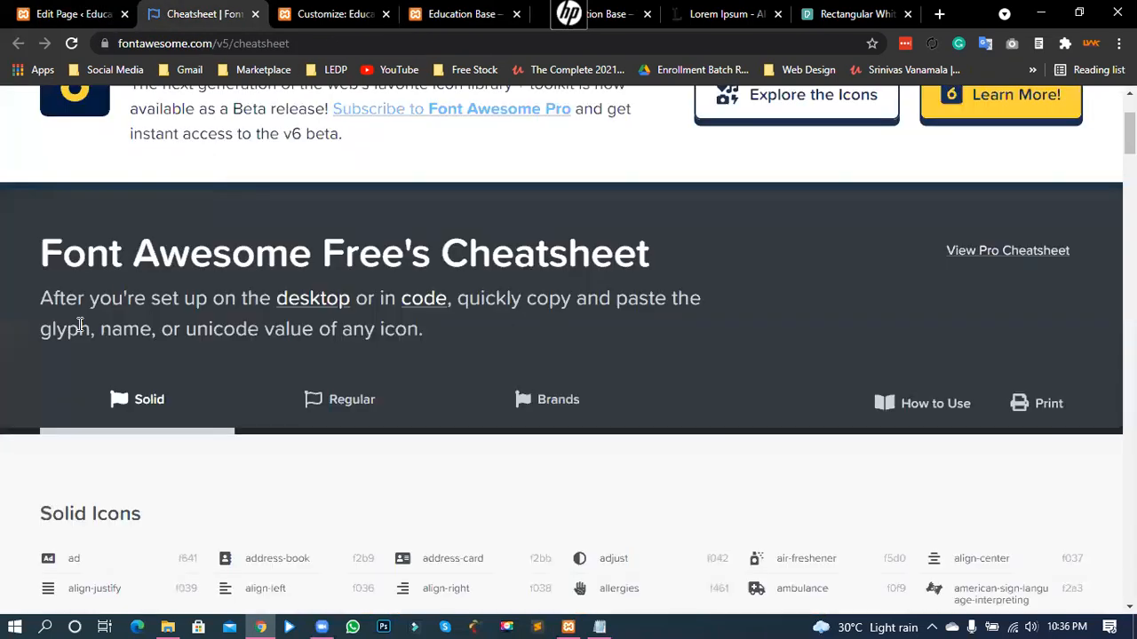
pyautogui.hotkey('ctrl', 'Tab')
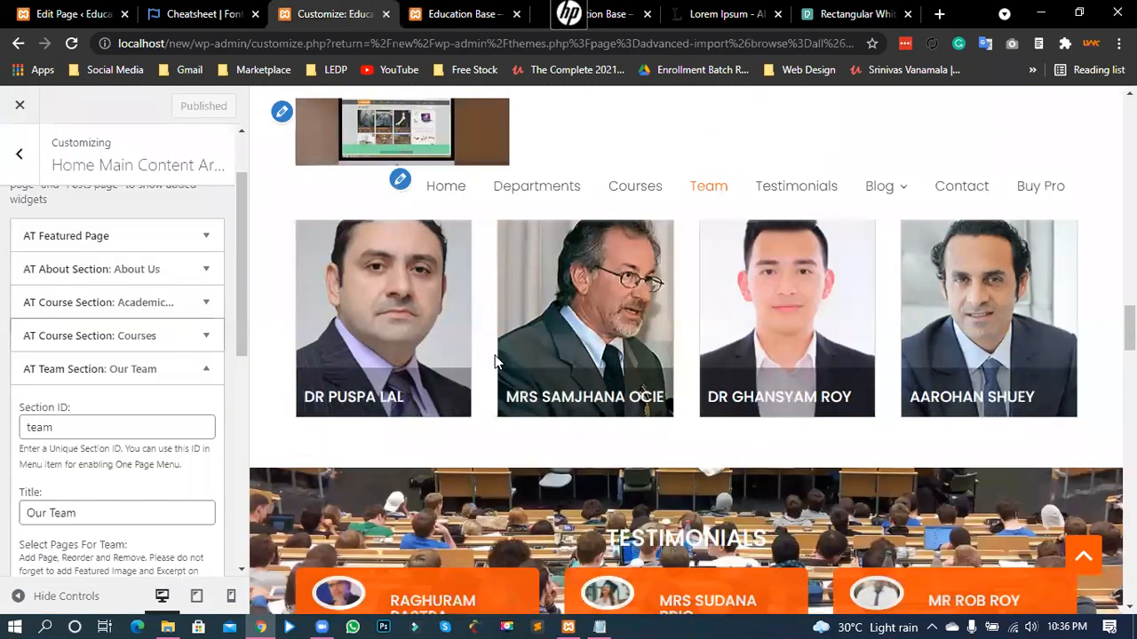
pyautogui.scroll(1, 480, 369)
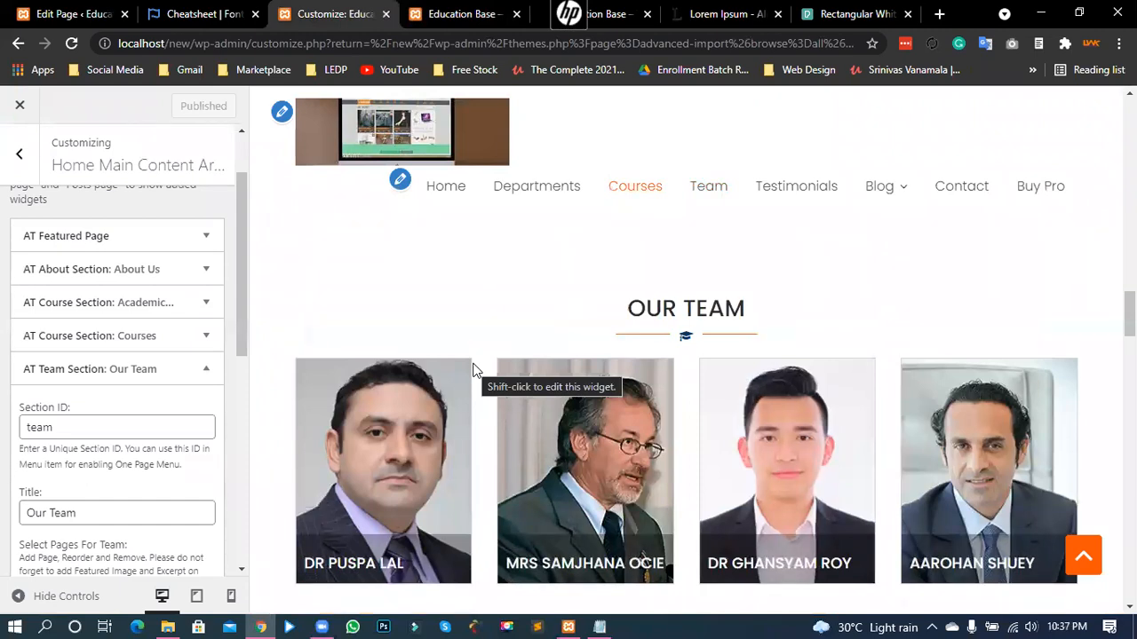
pyautogui.scroll(4, 518, 336)
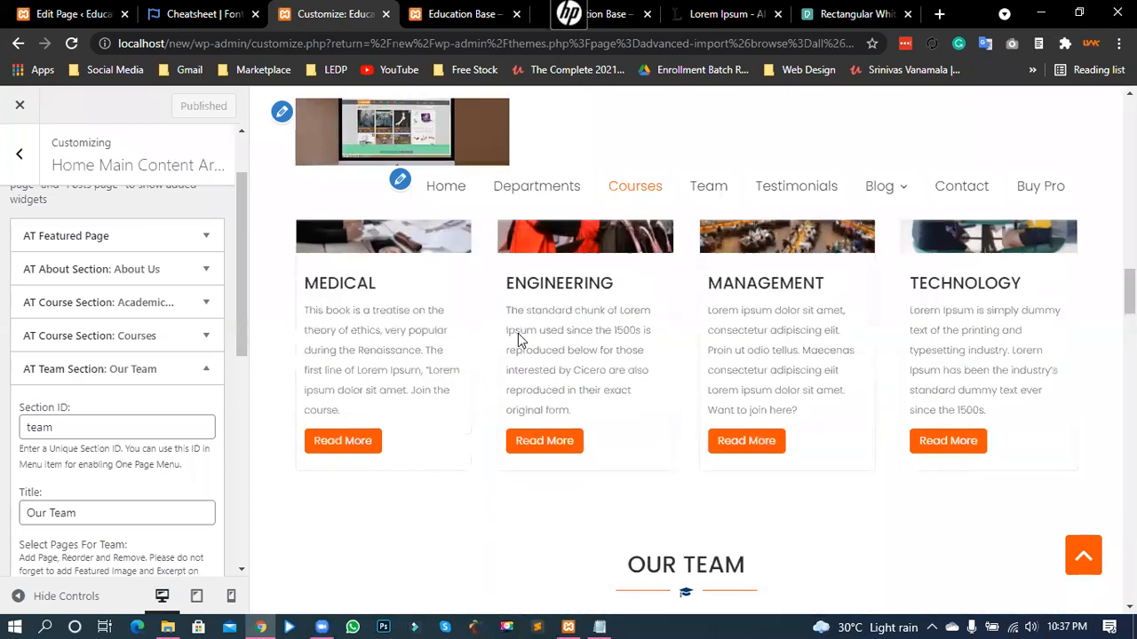
pyautogui.scroll(-4, 670, 373)
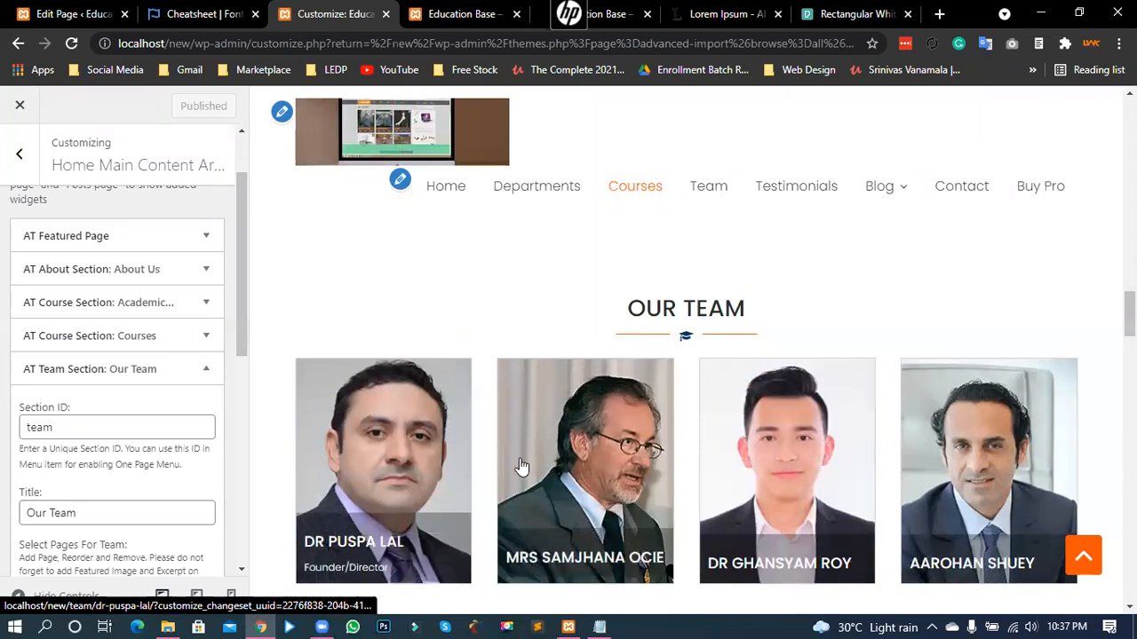
pyautogui.scroll(-2, 521, 464)
pyautogui.scroll(-1, 522, 460)
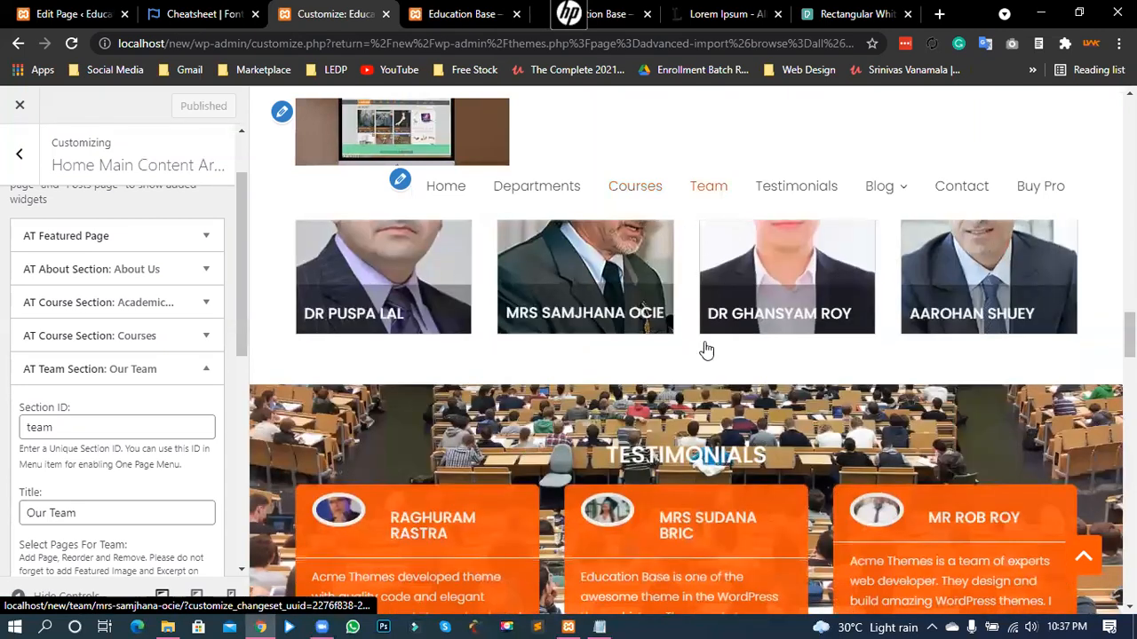
pyautogui.scroll(-2, 710, 320)
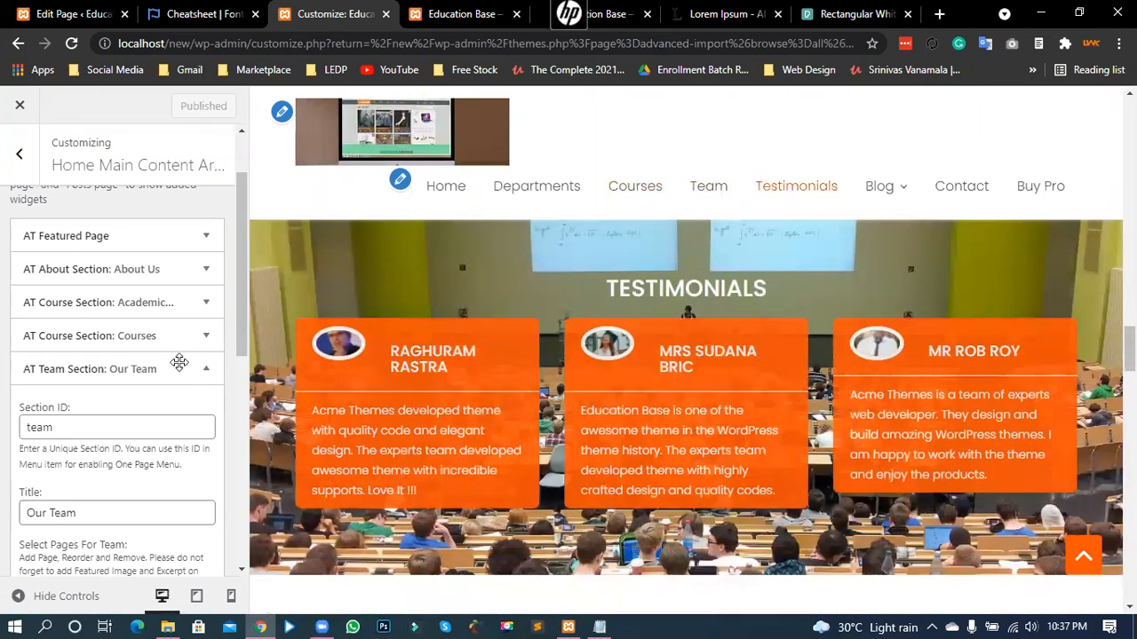
pyautogui.click(206, 369)
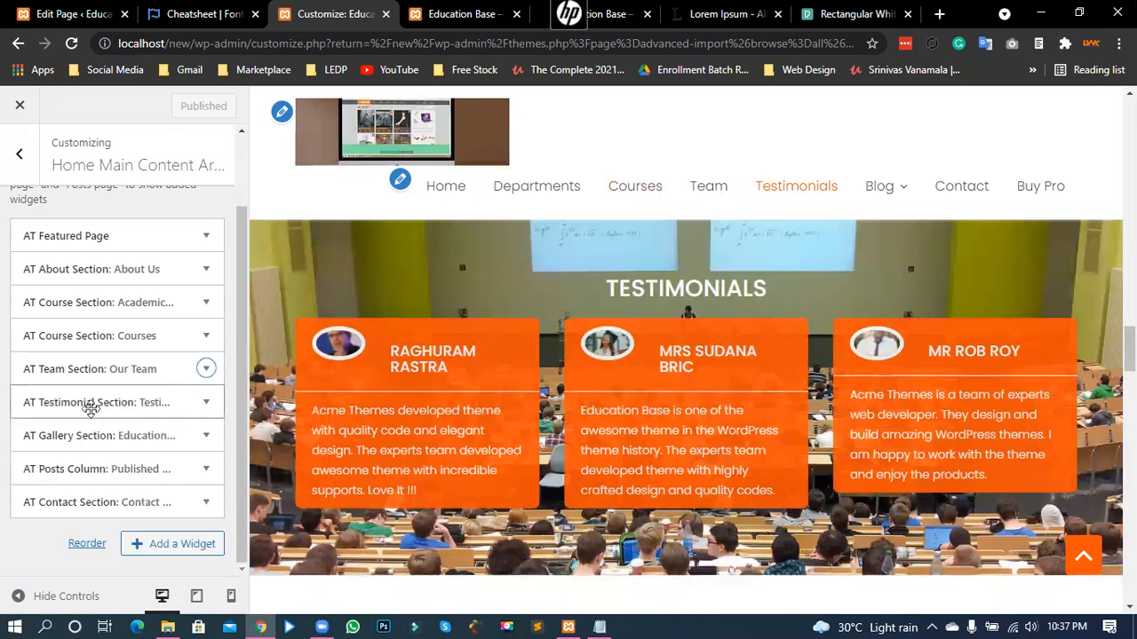
# - Set the Testimonials background to pexels-pixabay-260689.jpg from the Media Library
pyautogui.click(206, 404)
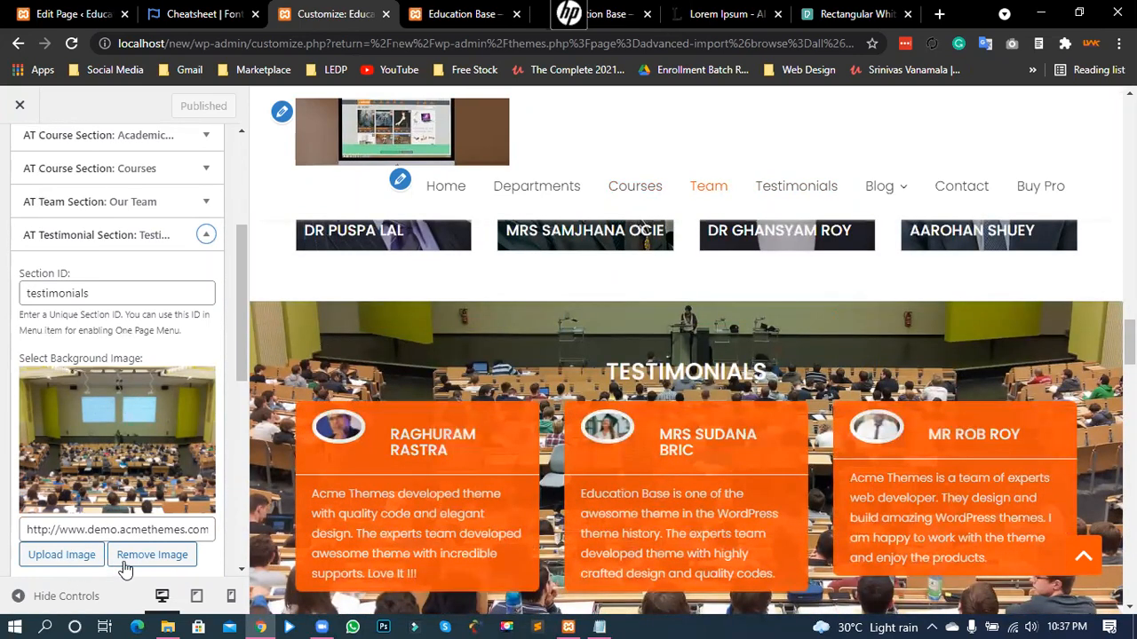
pyautogui.click(62, 556)
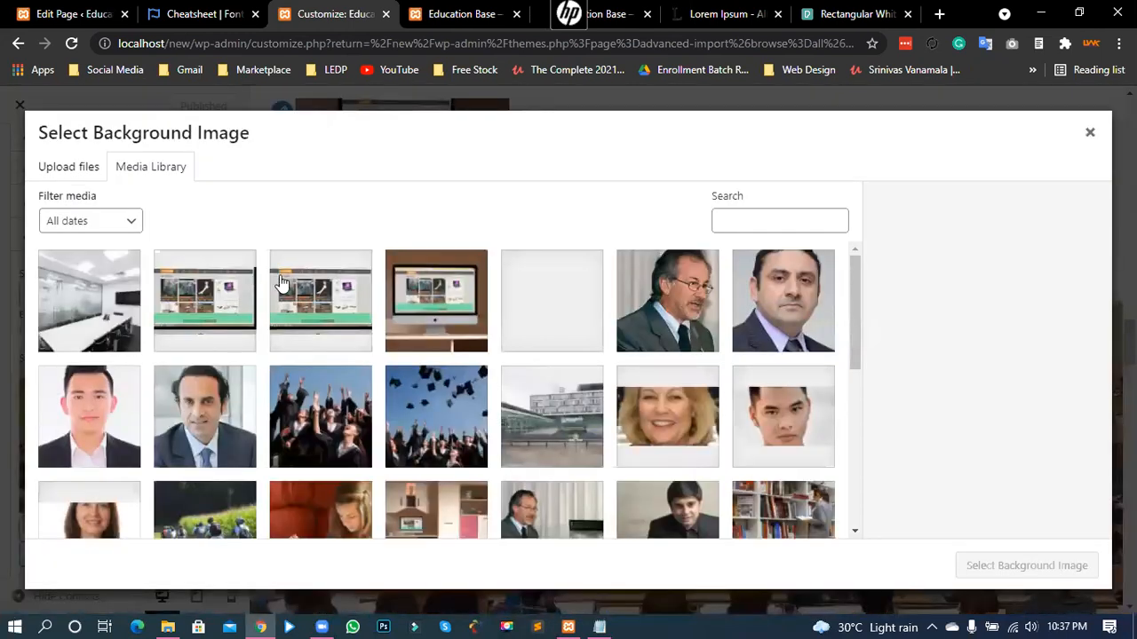
pyautogui.click(92, 307)
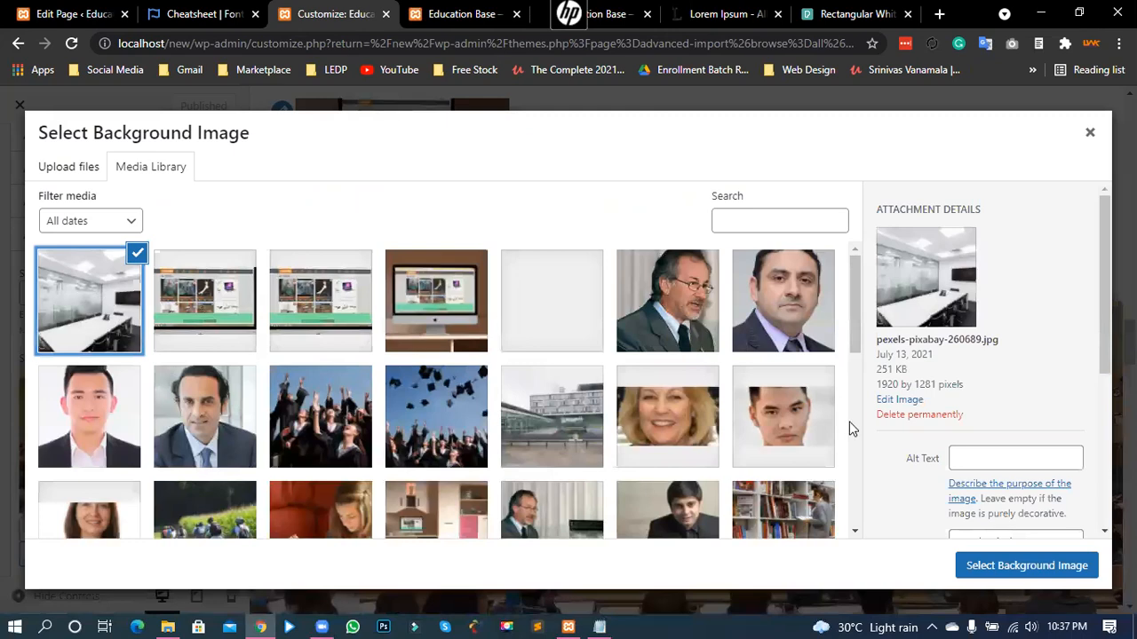
pyautogui.click(1035, 559)
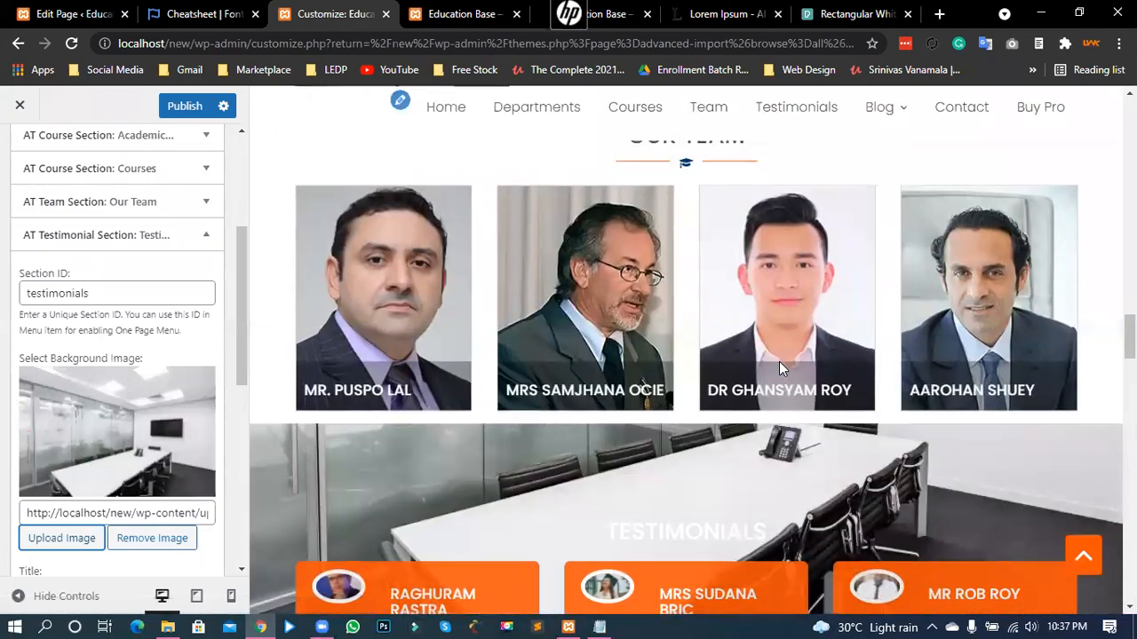
pyautogui.scroll(-4, 767, 410)
pyautogui.scroll(2, 764, 457)
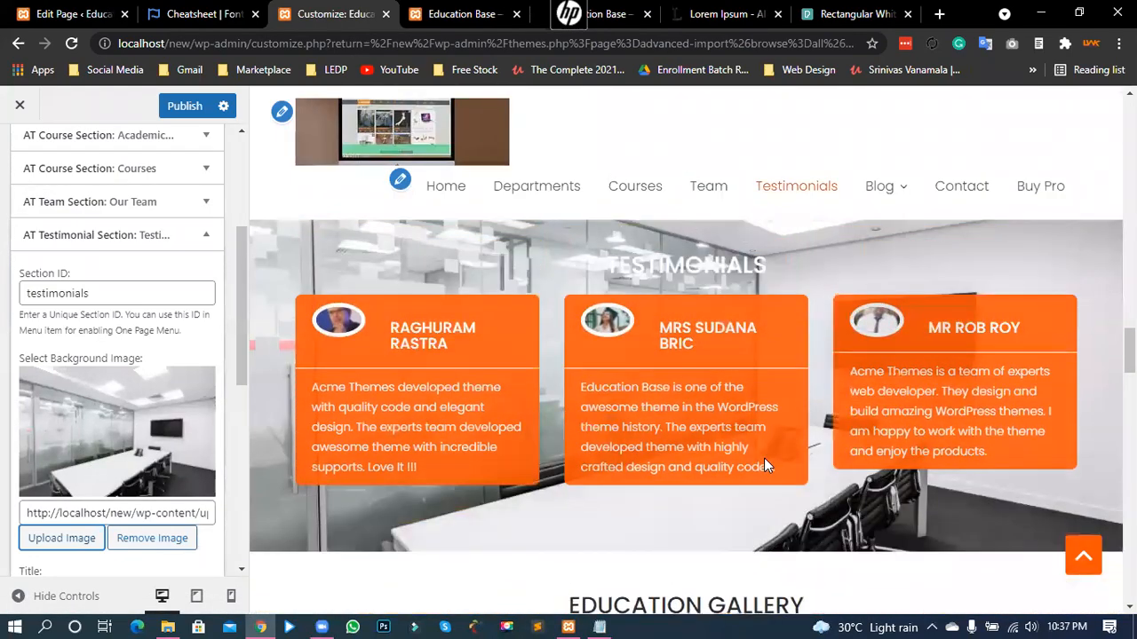
pyautogui.scroll(-4, 764, 458)
pyautogui.scroll(4, 756, 460)
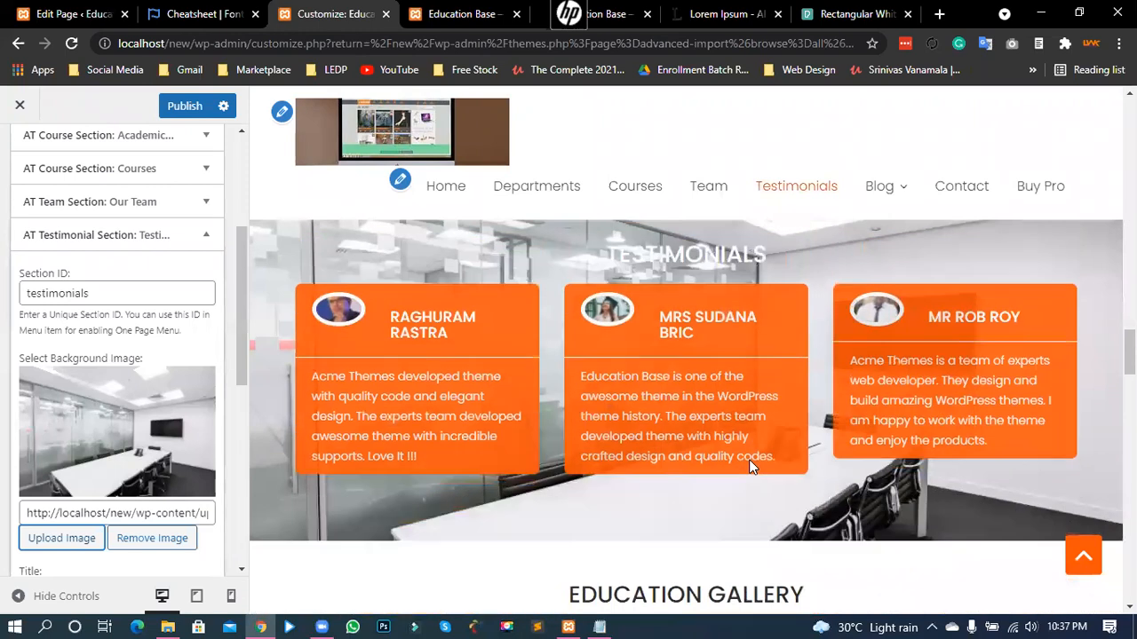
pyautogui.scroll(-1, 622, 413)
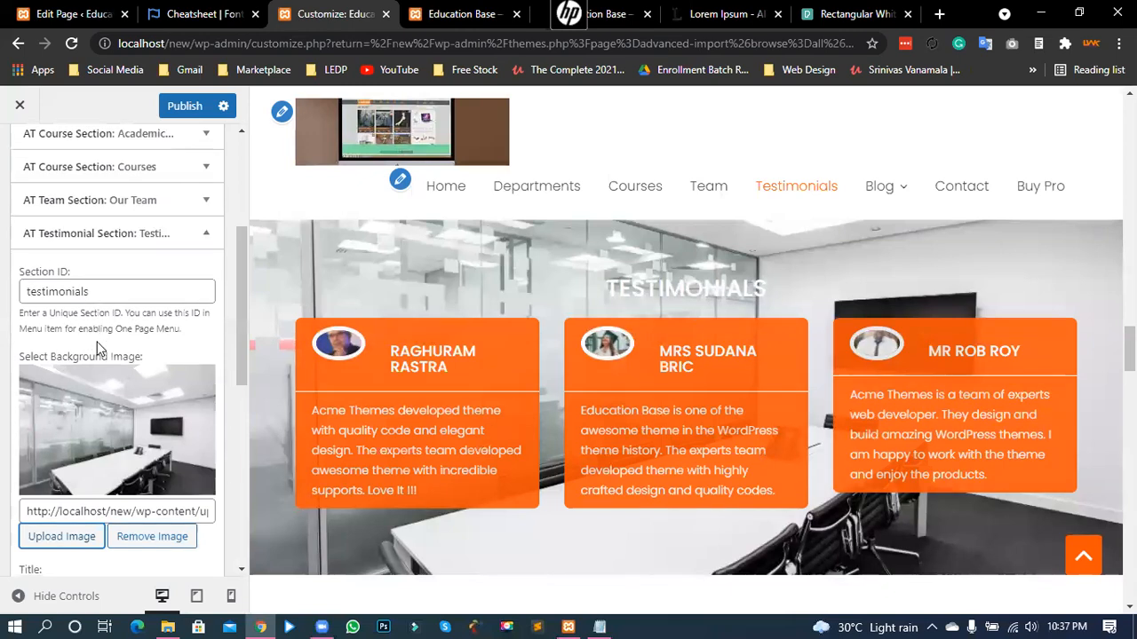
pyautogui.scroll(-3, 99, 355)
pyautogui.doubleClick(53, 424)
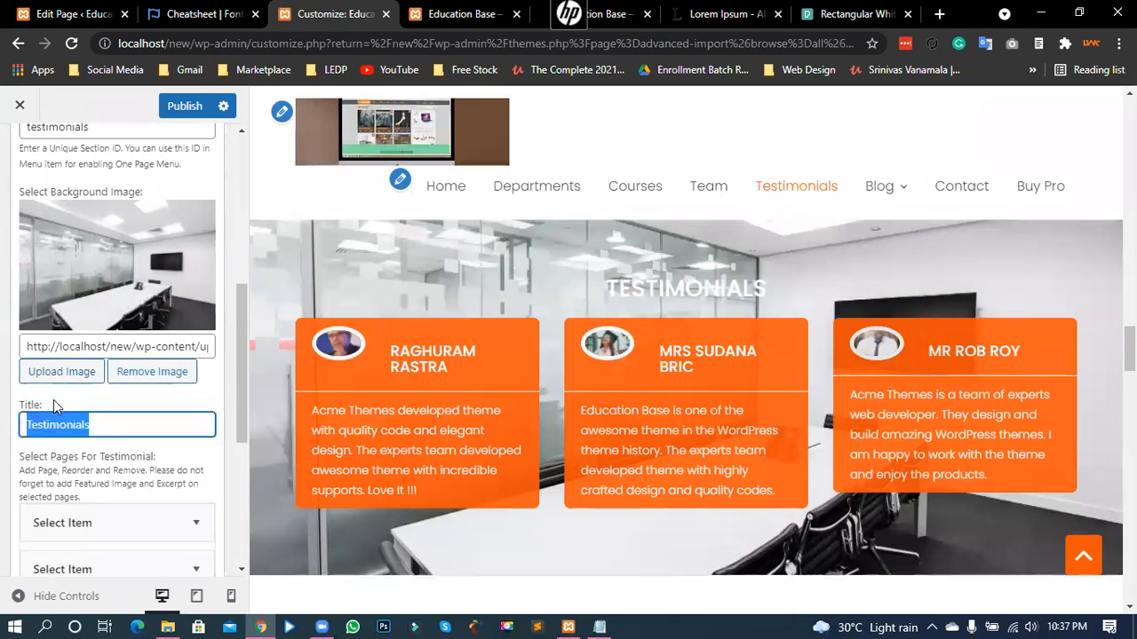
pyautogui.scroll(2, 52, 403)
pyautogui.moveTo(63, 190); pyautogui.dragTo(24, 194)
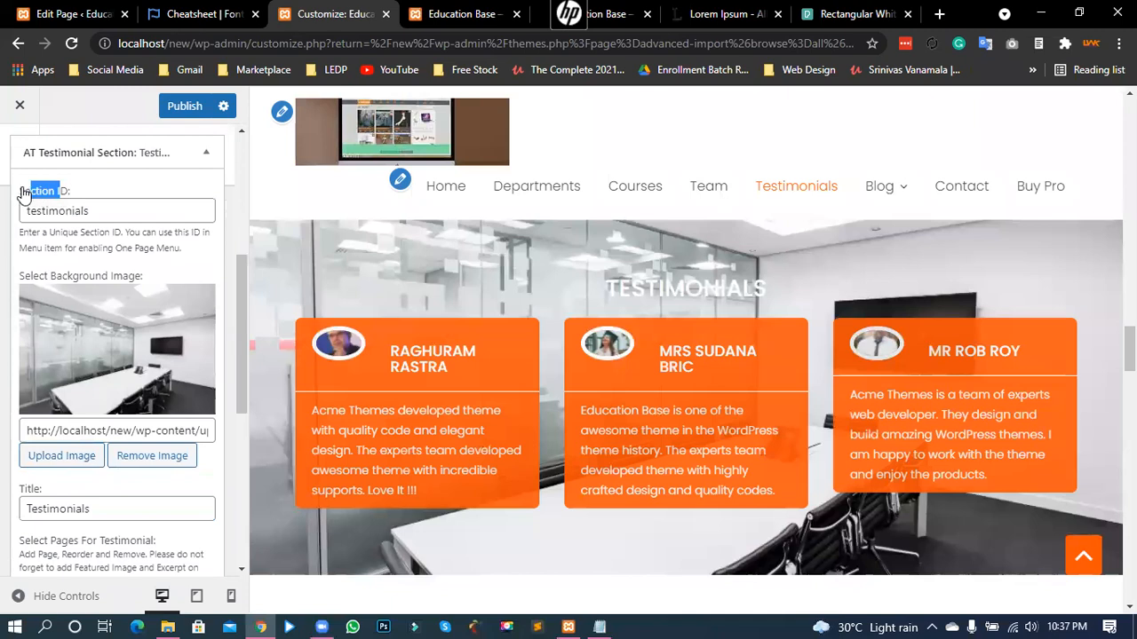
pyautogui.click(55, 210)
pyautogui.scroll(-2, 62, 266)
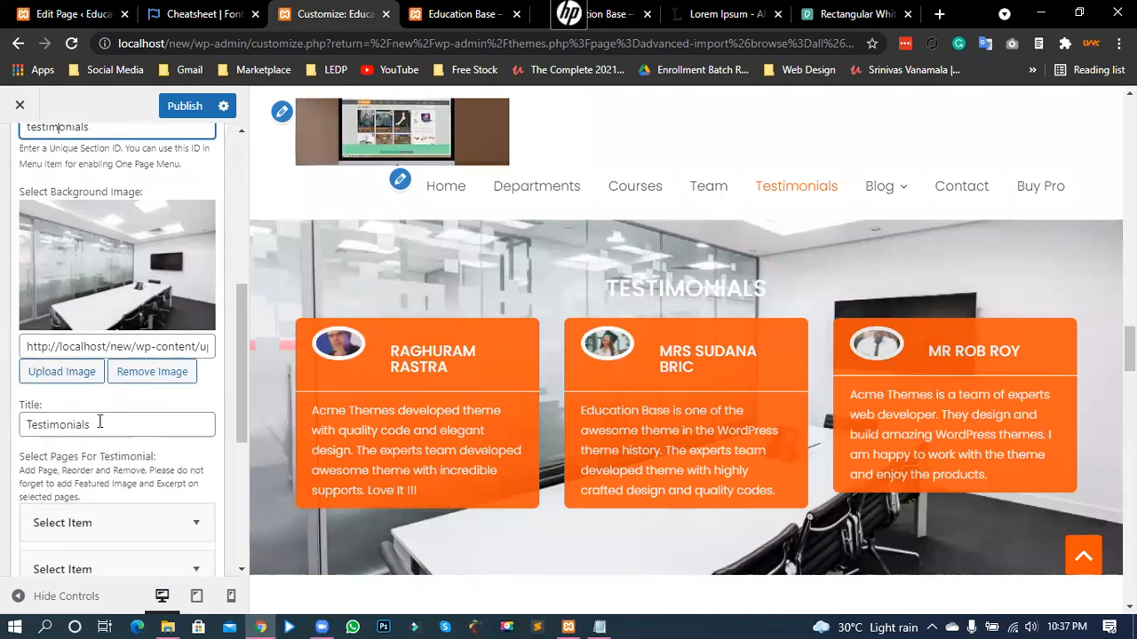
pyautogui.doubleClick(75, 426)
pyautogui.click(59, 425)
pyautogui.scroll(-4, 124, 432)
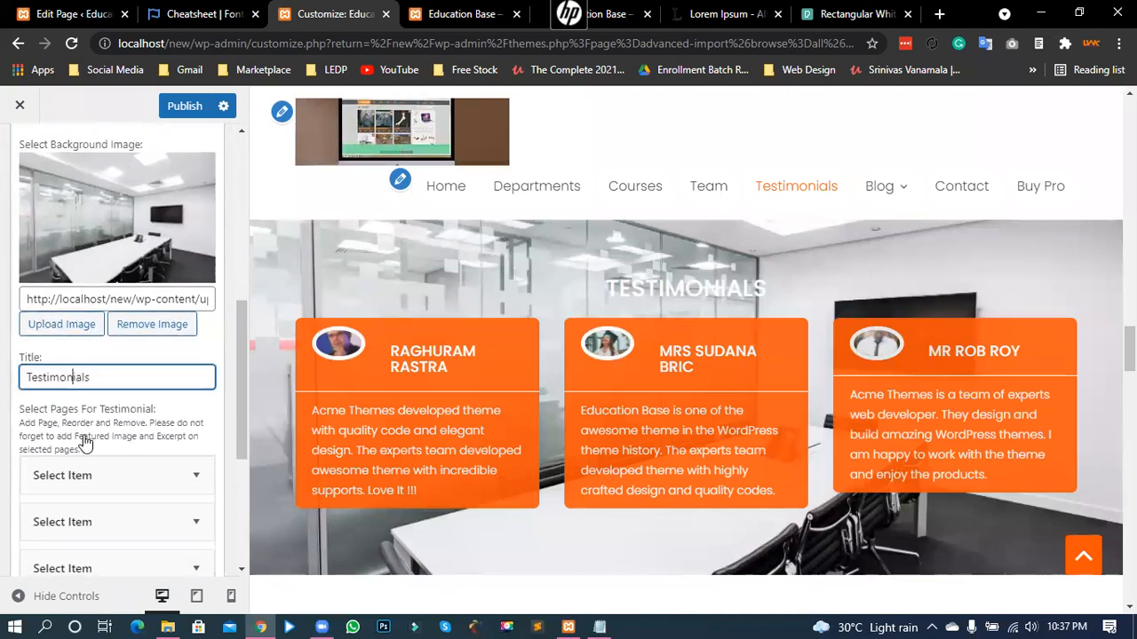
pyautogui.scroll(-2, 81, 406)
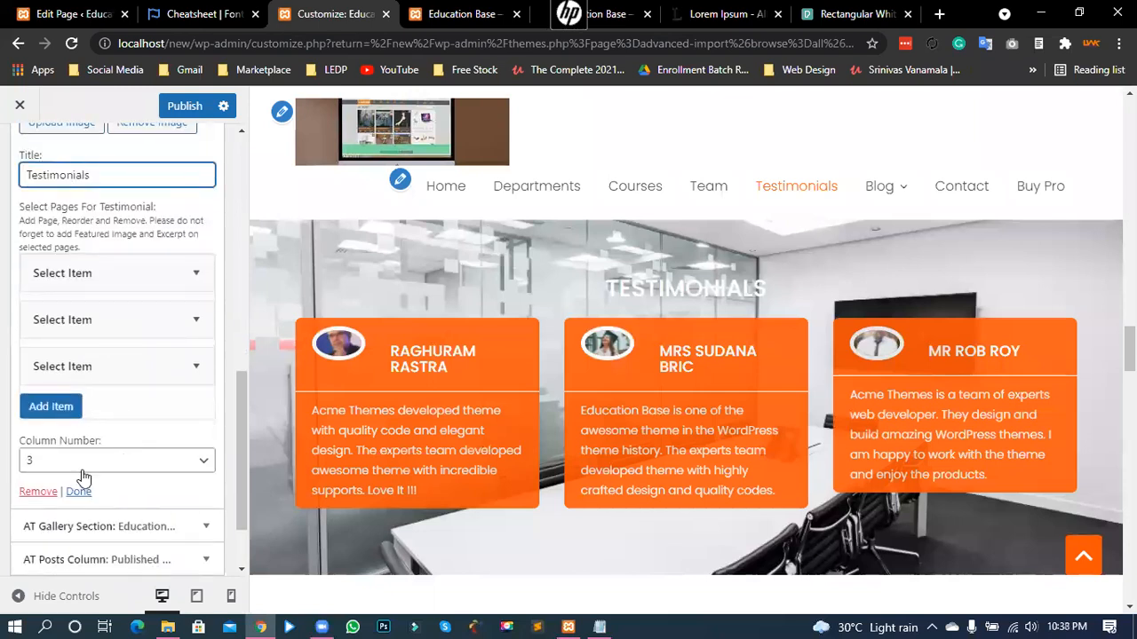
pyautogui.click(79, 470)
pyautogui.click(80, 472)
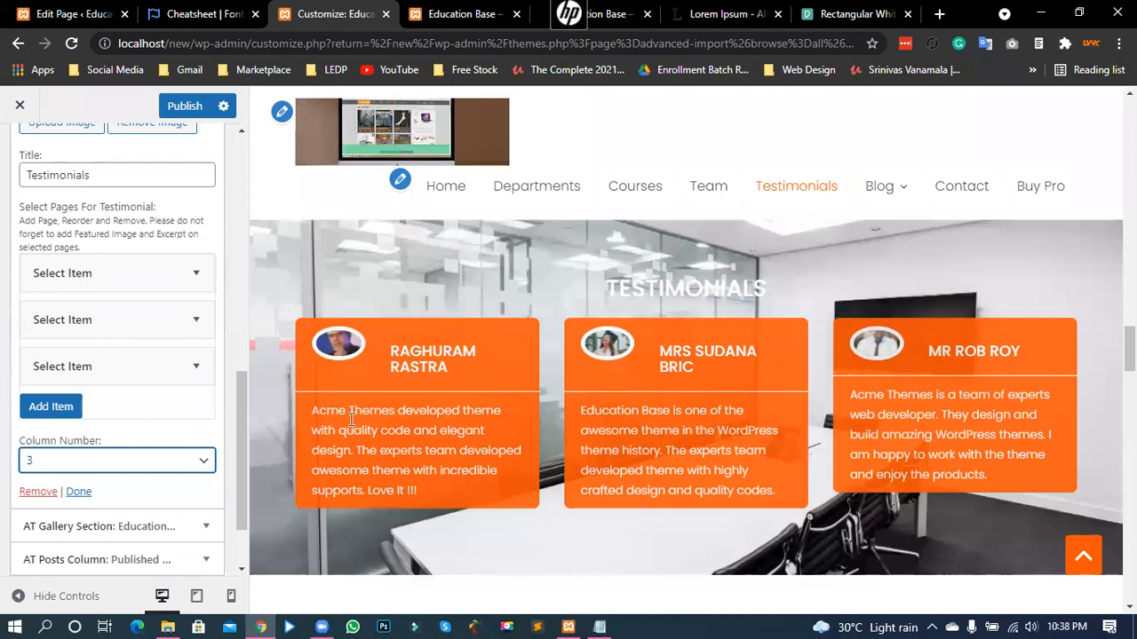
# - Set testimonials to 4 columns and add the Medical page as a fourth item
pyautogui.click(77, 465)
pyautogui.click(61, 530)
pyautogui.click(70, 410)
pyautogui.click(107, 453)
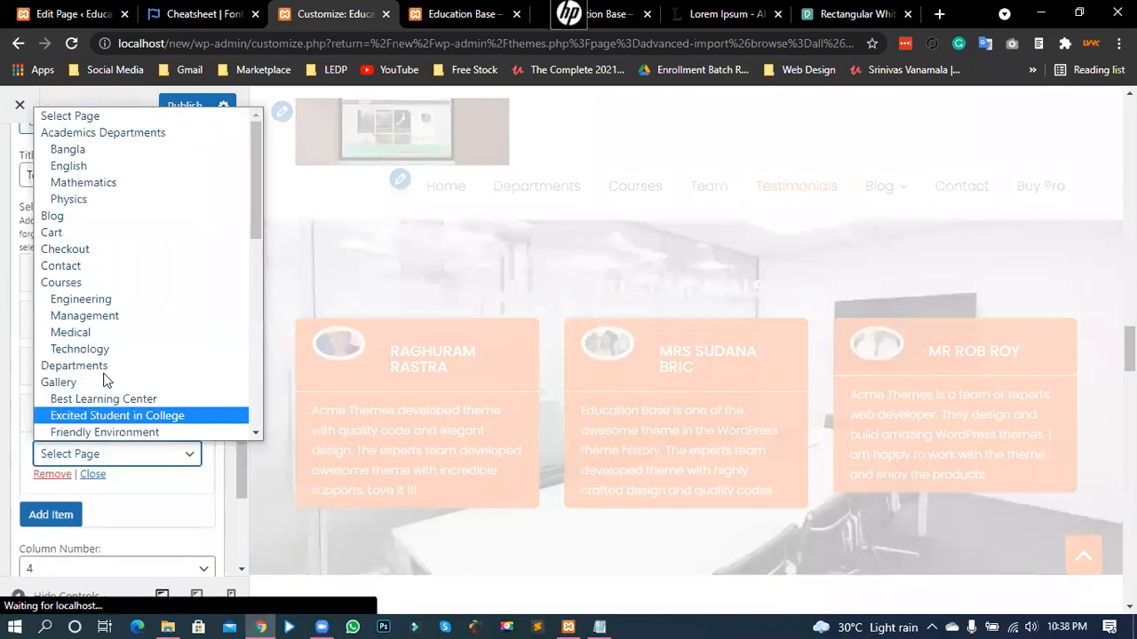
pyautogui.click(89, 332)
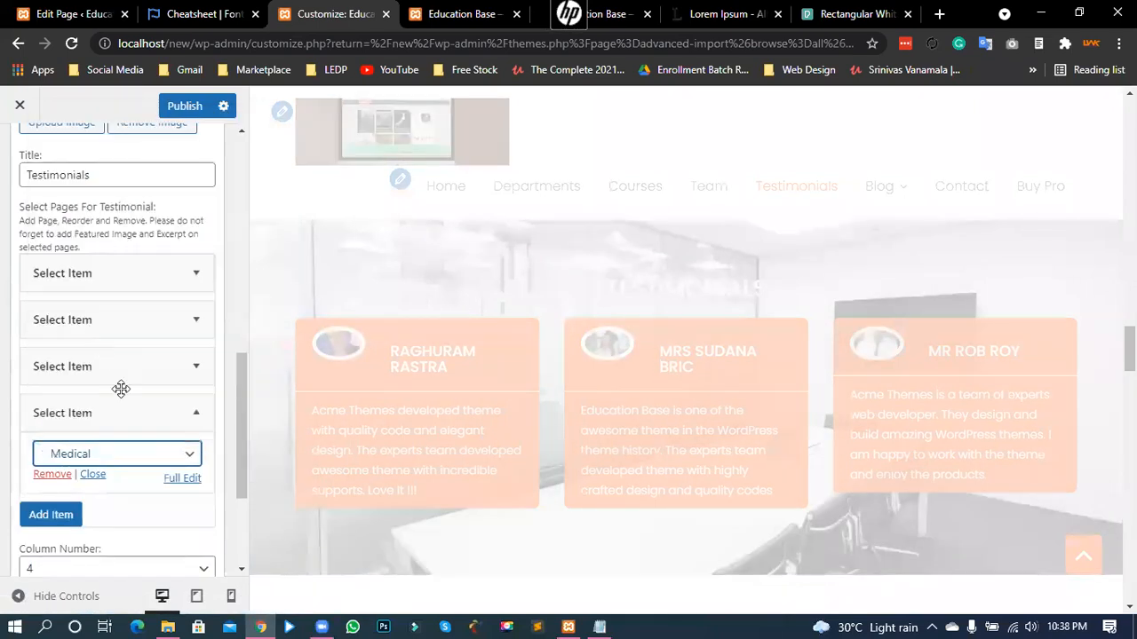
pyautogui.click(193, 420)
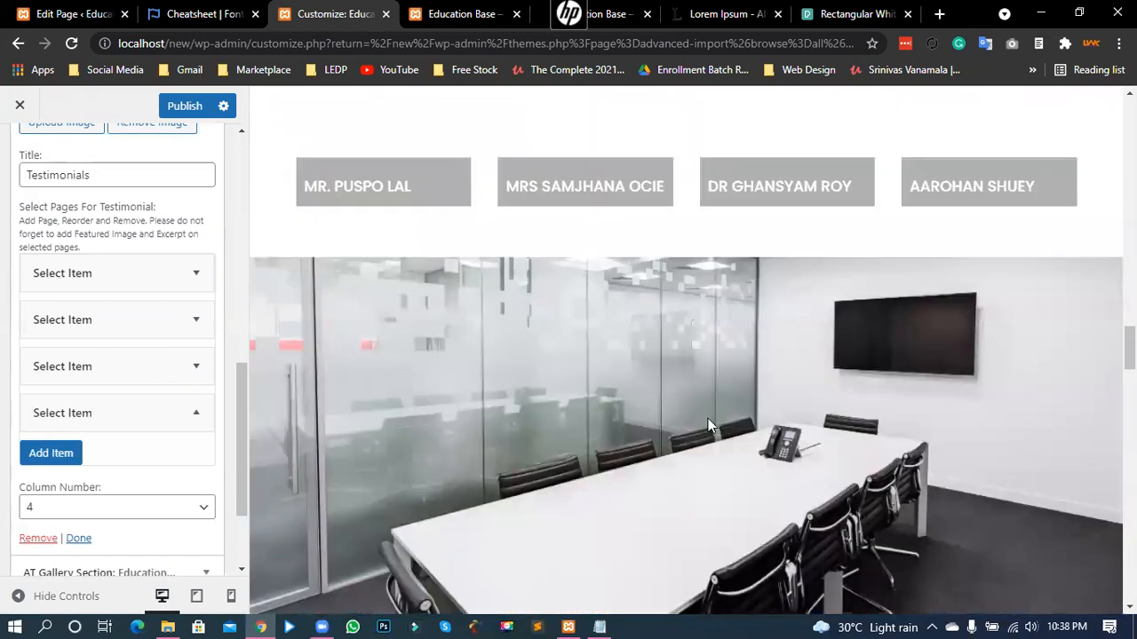
# - Review the testimonial items and expand the first Select Item to see its page
pyautogui.scroll(-1, 644, 435)
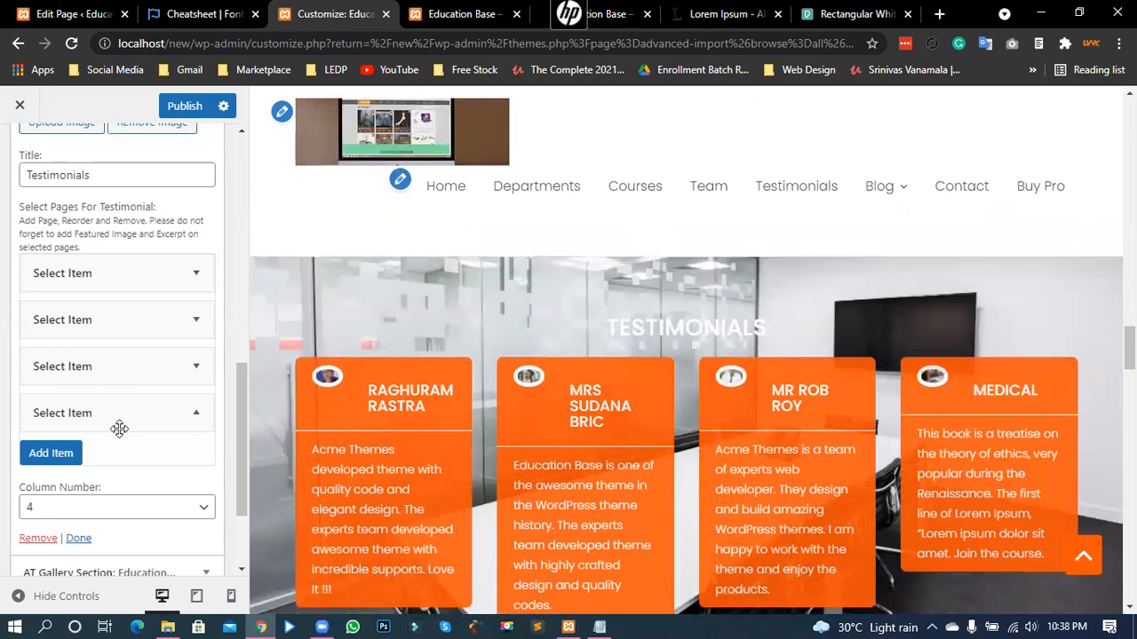
pyautogui.scroll(-2, 116, 429)
pyautogui.scroll(-1, 646, 375)
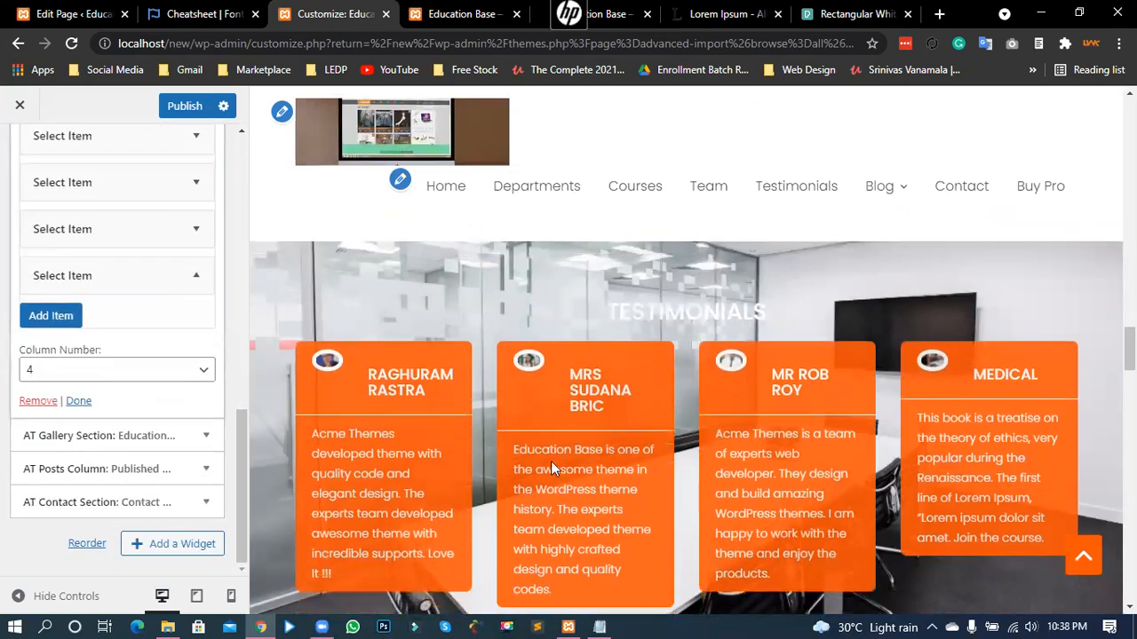
pyautogui.scroll(-2, 622, 408)
pyautogui.scroll(1, 642, 352)
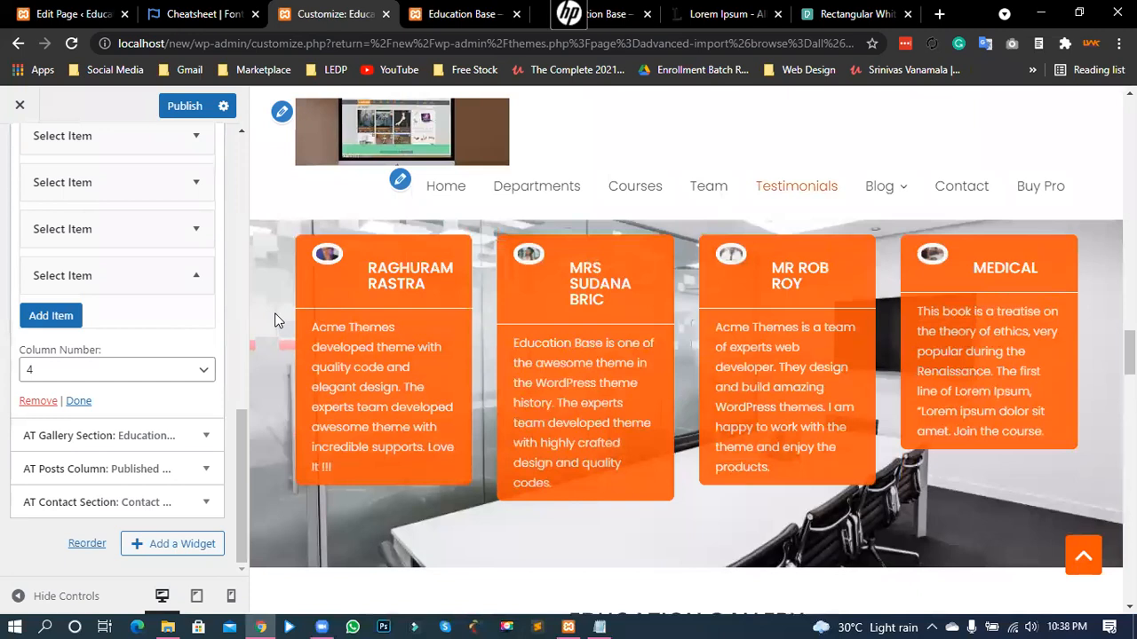
pyautogui.scroll(1, 102, 279)
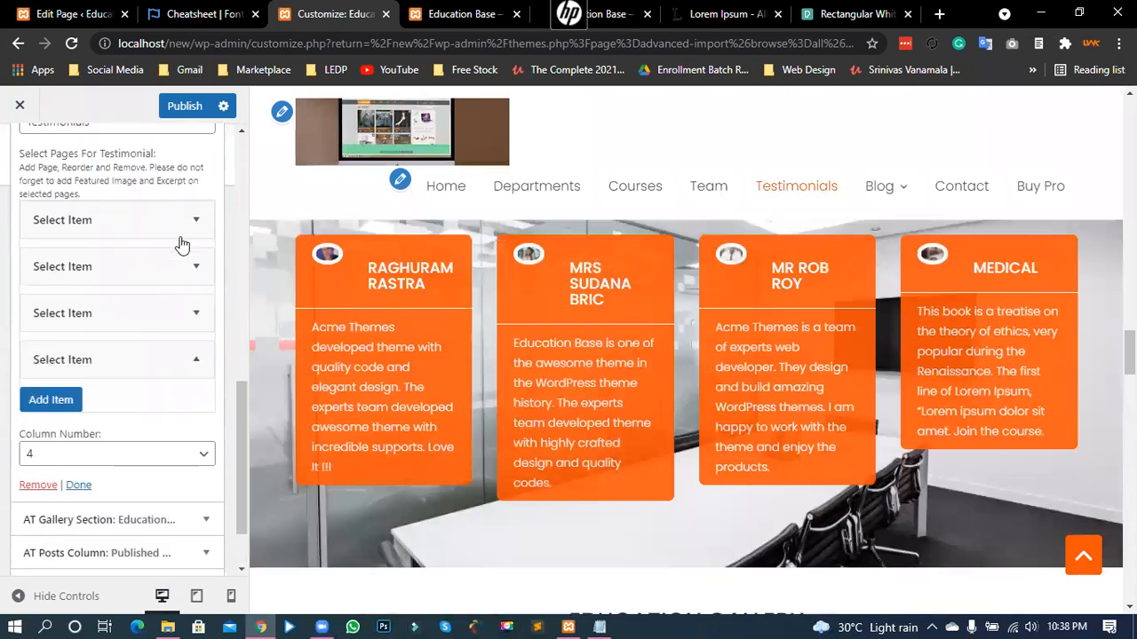
pyautogui.click(178, 238)
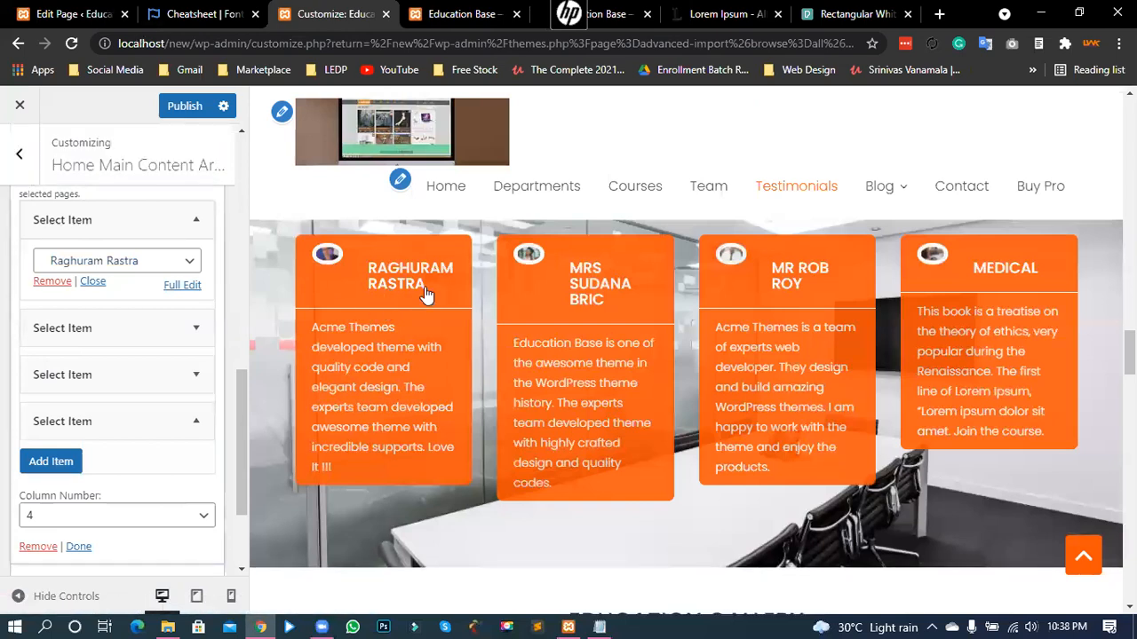
pyautogui.click(76, 13)
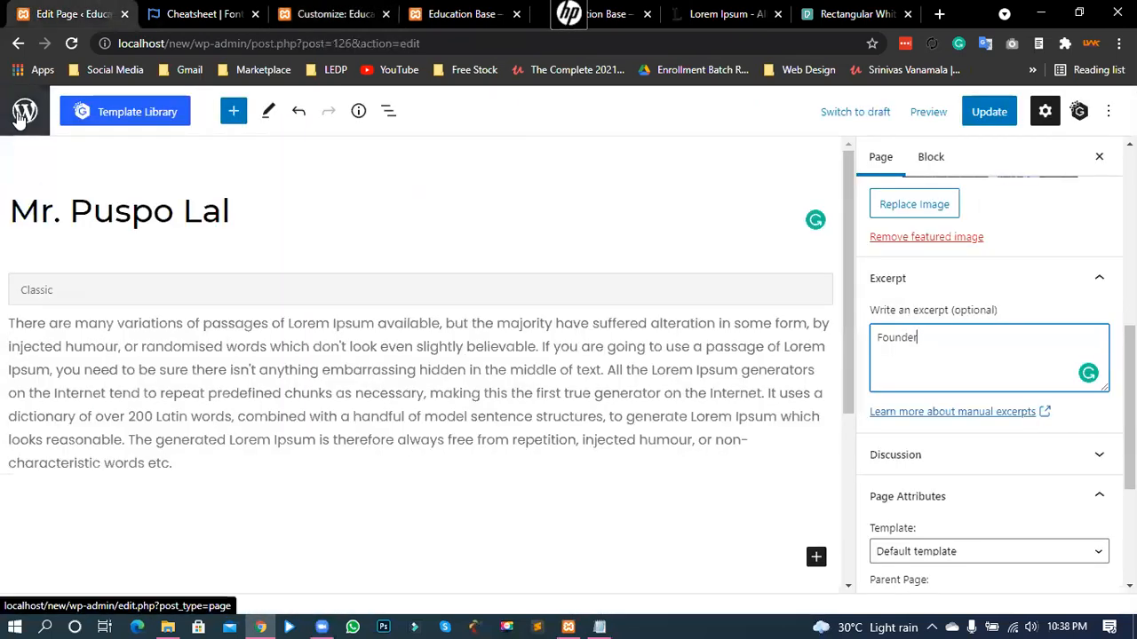
pyautogui.click(24, 113)
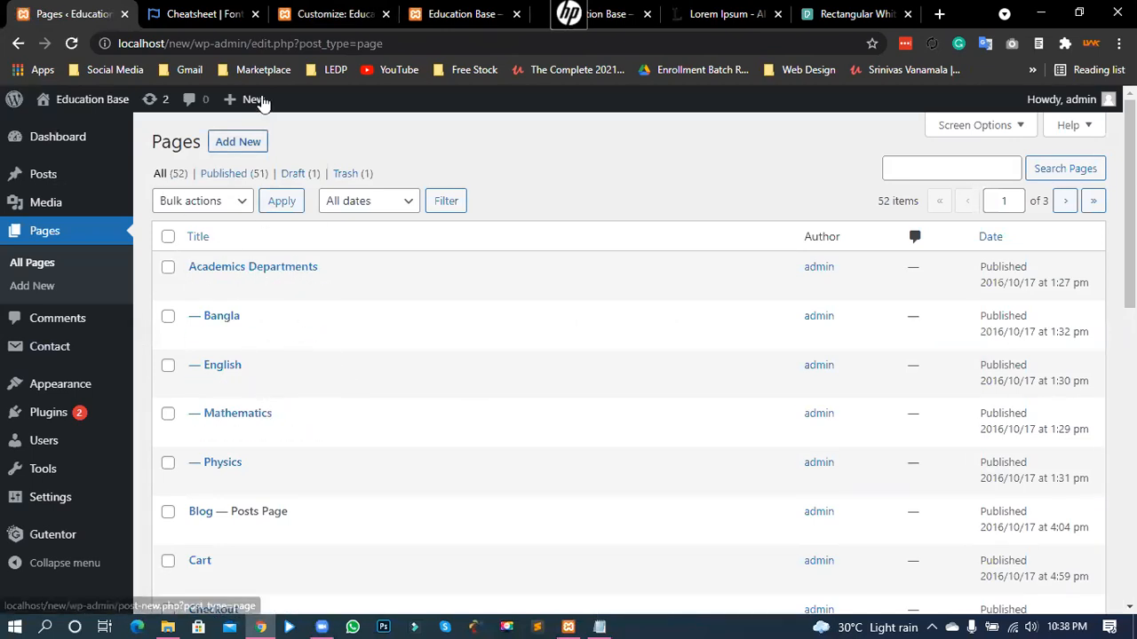
pyautogui.hotkey('ctrl', '3')
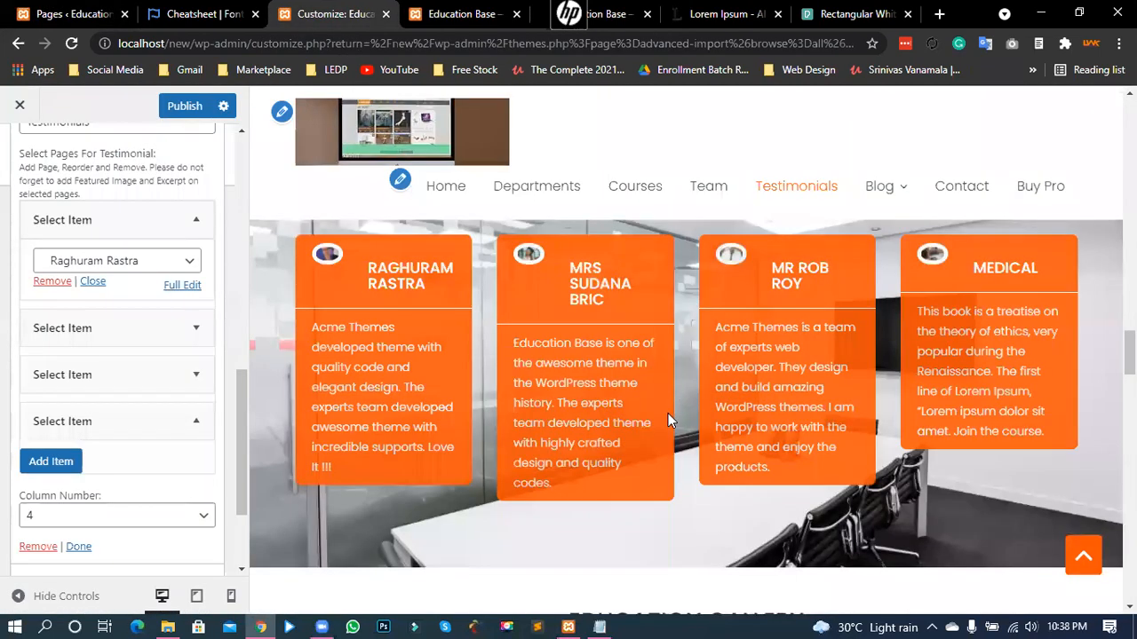
pyautogui.scroll(-5, 666, 416)
pyautogui.scroll(1, 682, 402)
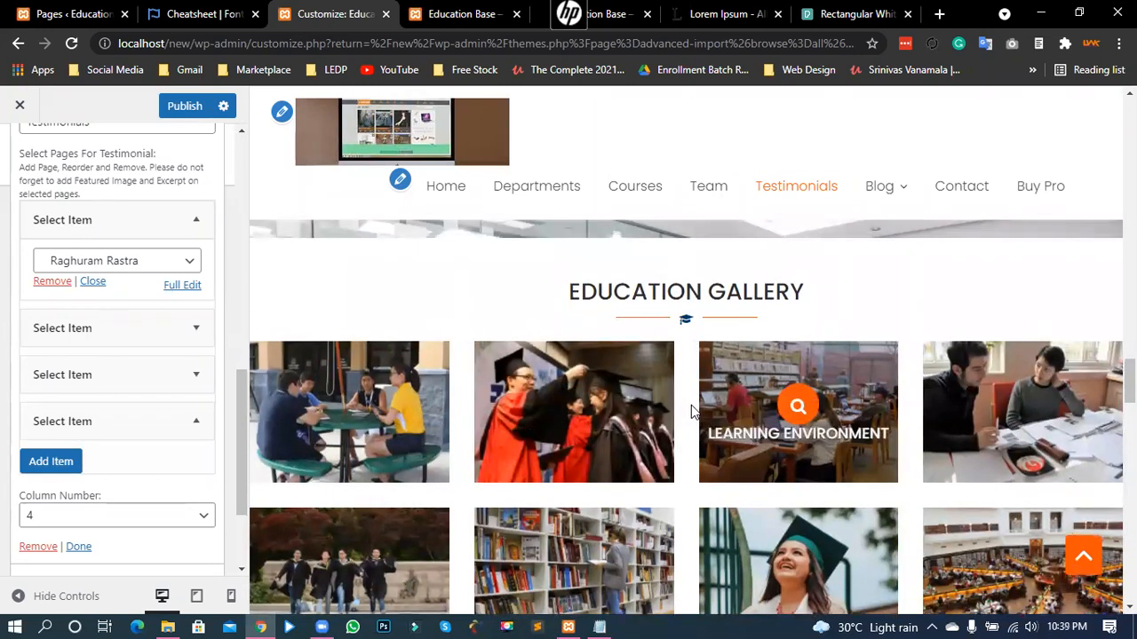
pyautogui.scroll(2, 691, 405)
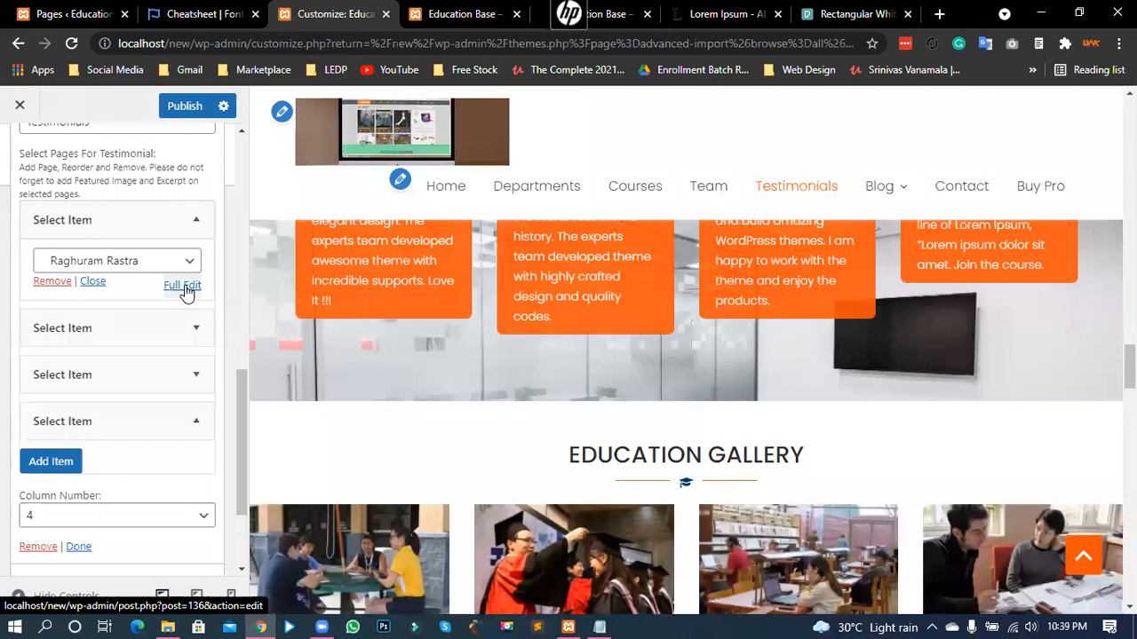
pyautogui.click(65, 15)
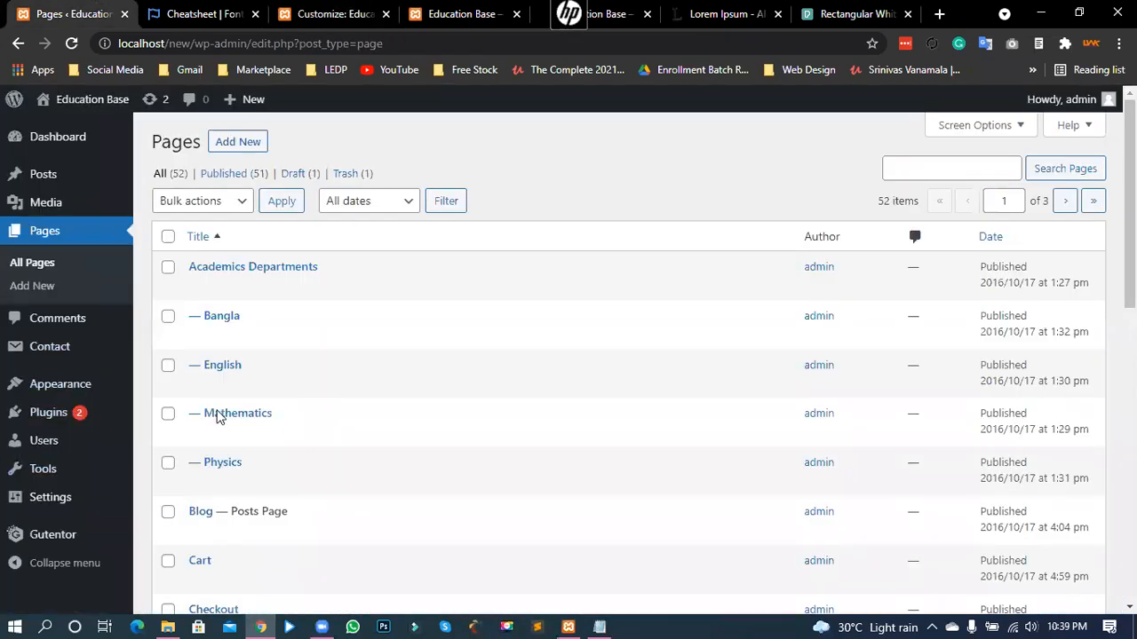
pyautogui.click(321, 14)
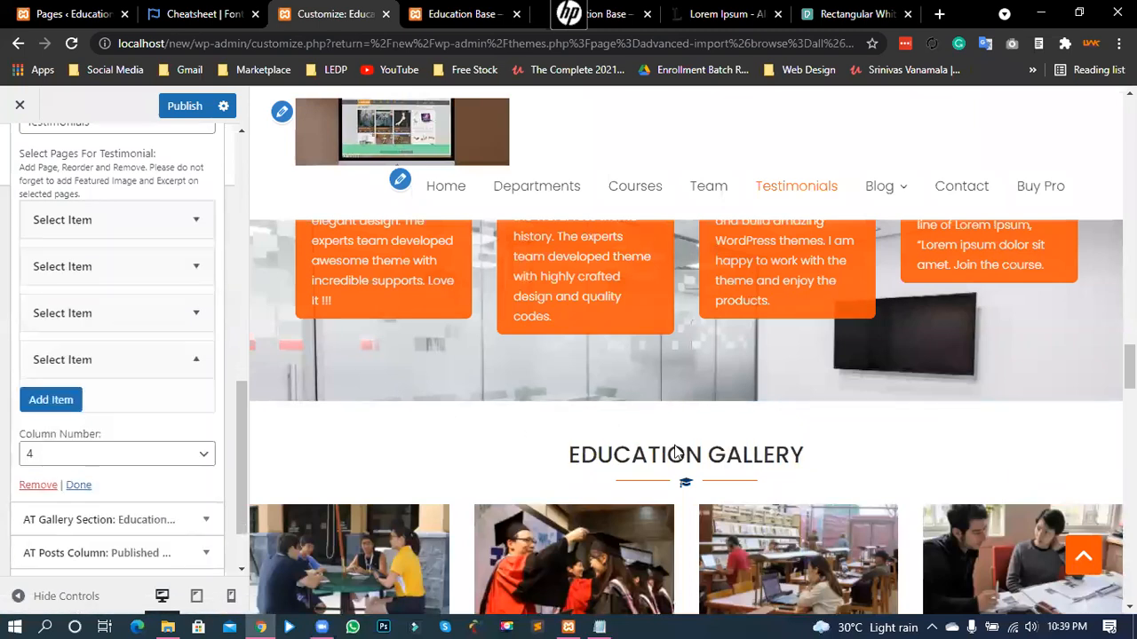
pyautogui.scroll(-2, 680, 449)
pyautogui.scroll(5, 124, 324)
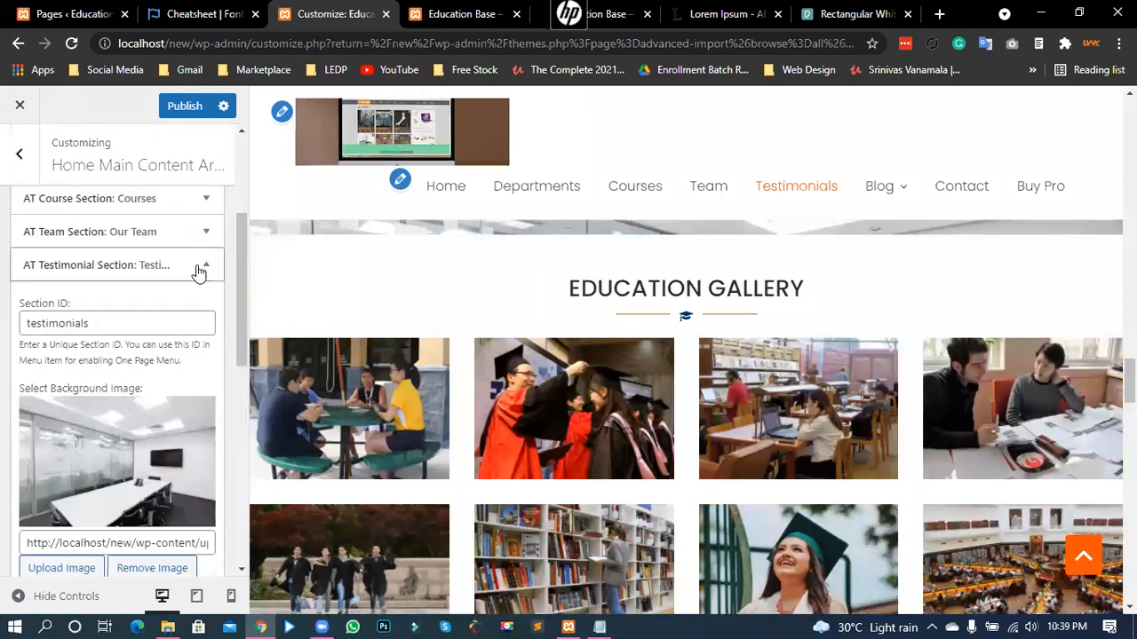
# - Collapse AT Testimonial Section and expand the Education Gallery section settings
pyautogui.click(198, 267)
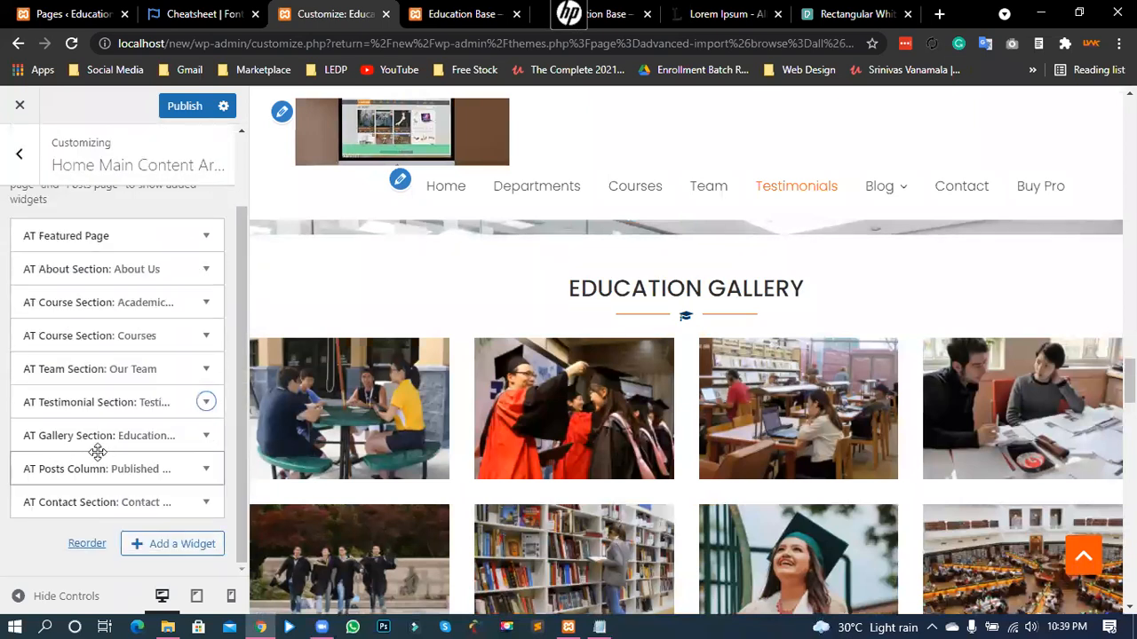
pyautogui.click(198, 441)
pyautogui.scroll(-4, 145, 411)
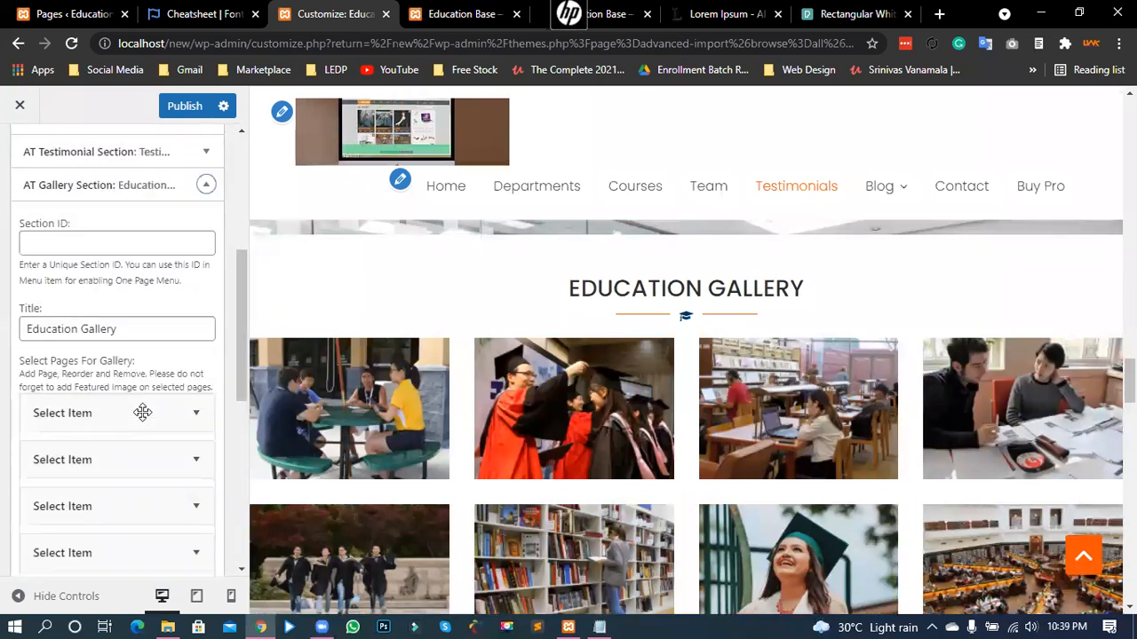
pyautogui.scroll(-2, 566, 354)
pyautogui.scroll(1, 604, 378)
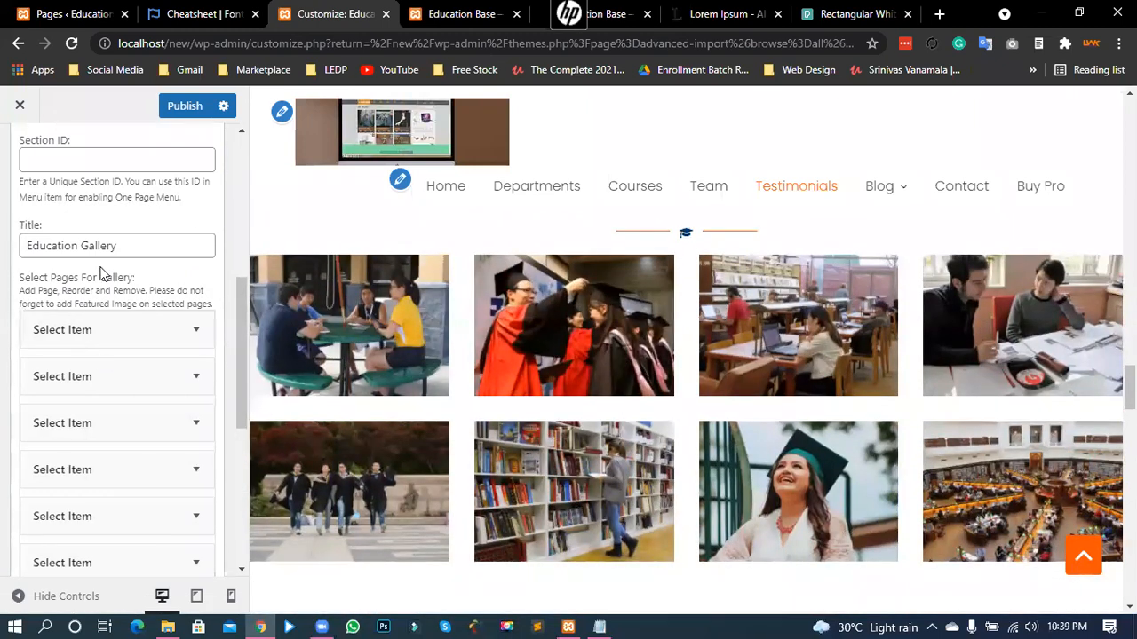
# - Check the Education Gallery title, then open its first page, Friendly Environment, in Full Edit
pyautogui.tripleClick(71, 246)
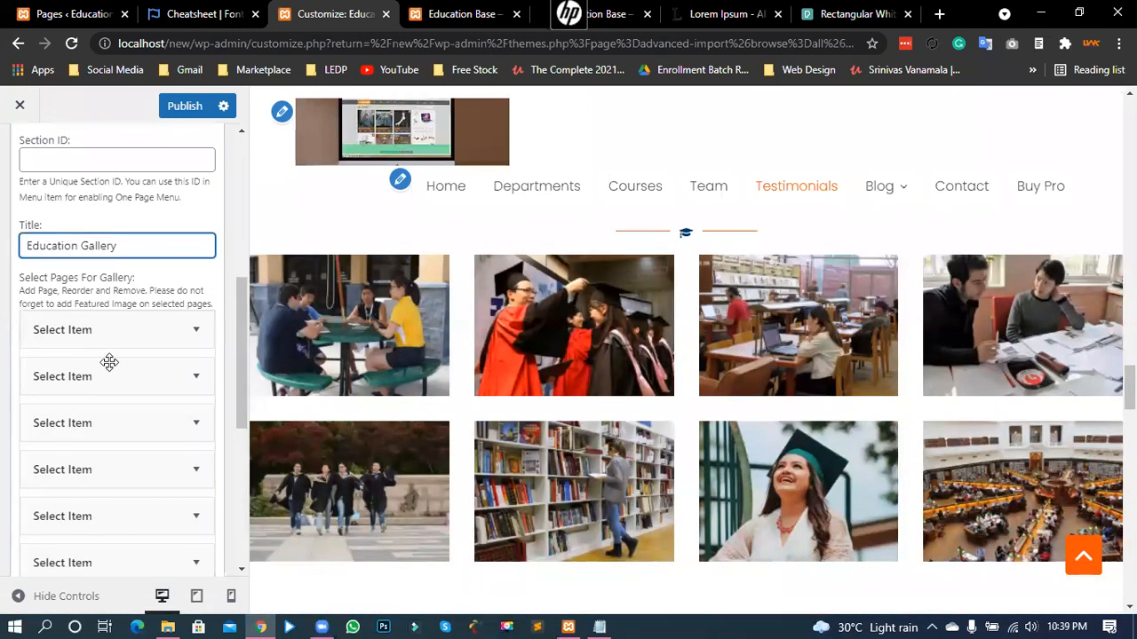
pyautogui.scroll(-4, 109, 363)
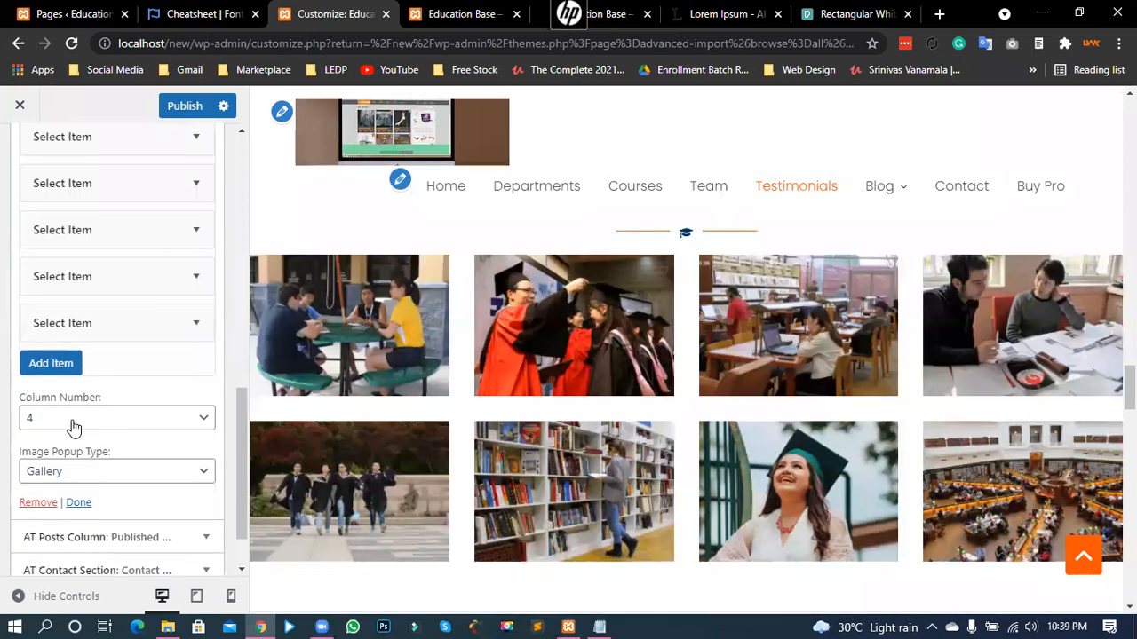
pyautogui.scroll(3, 157, 380)
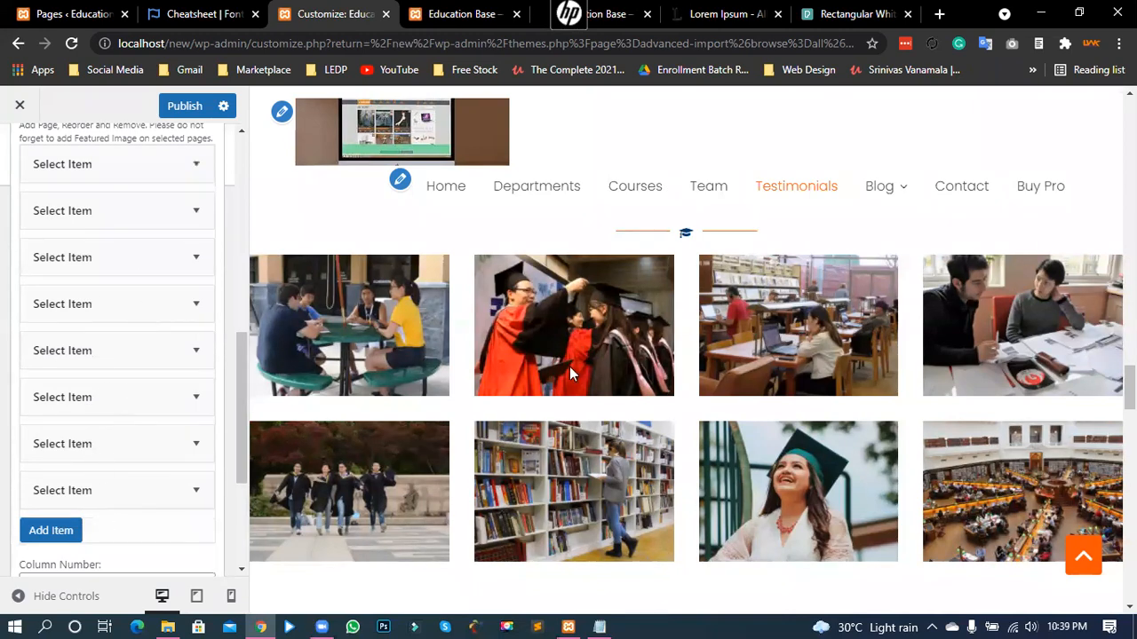
pyautogui.scroll(-1, 977, 400)
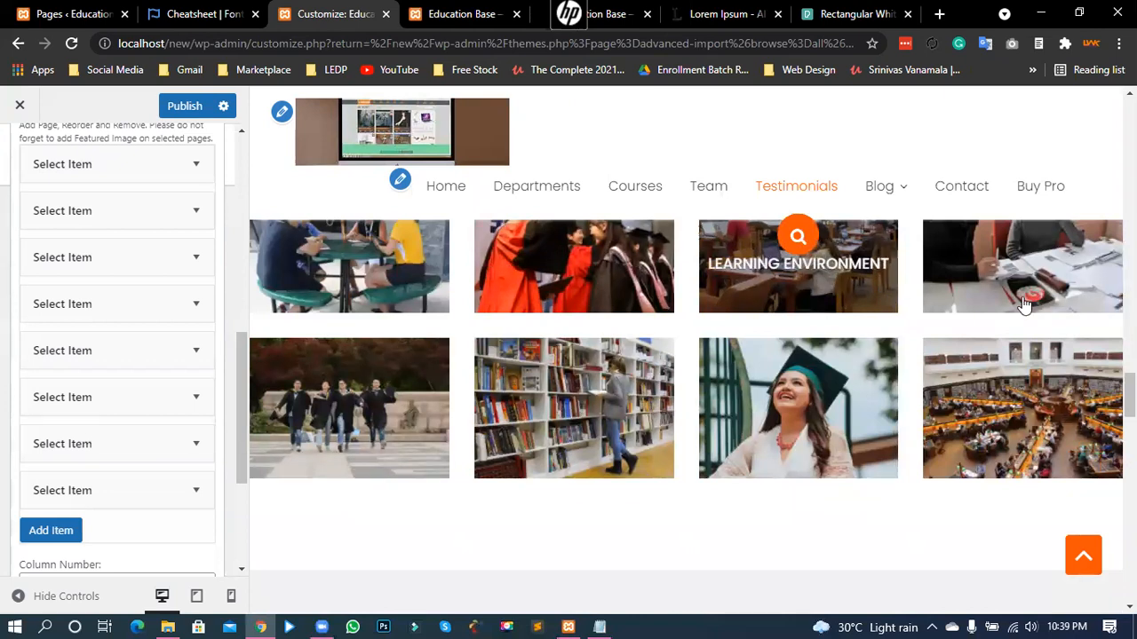
pyautogui.scroll(1, 1024, 304)
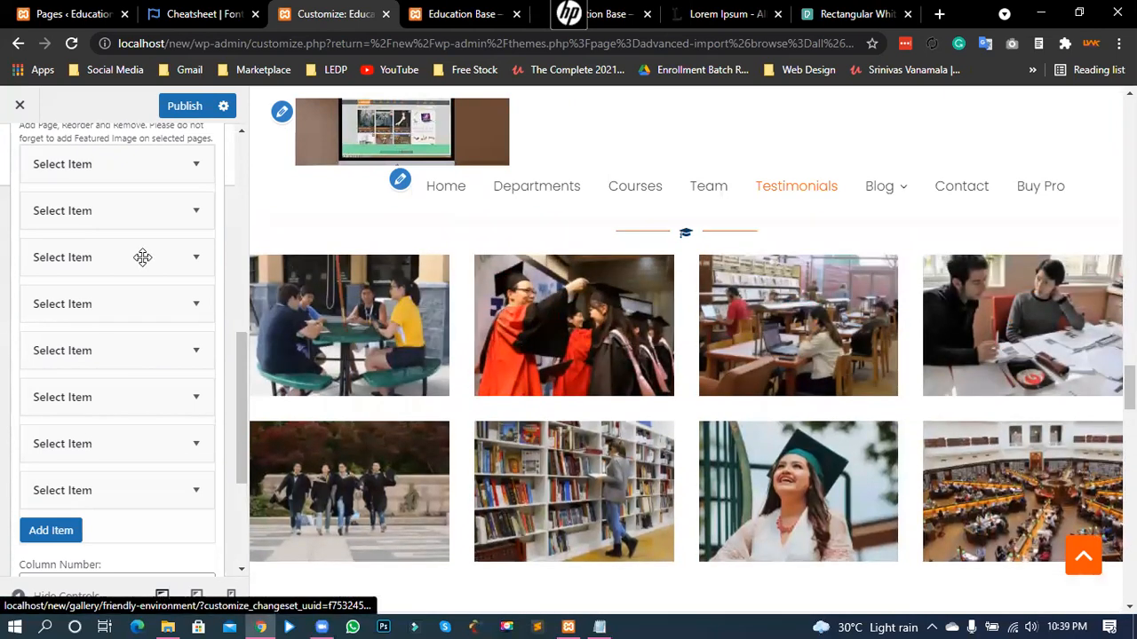
pyautogui.scroll(1, 157, 257)
pyautogui.click(196, 249)
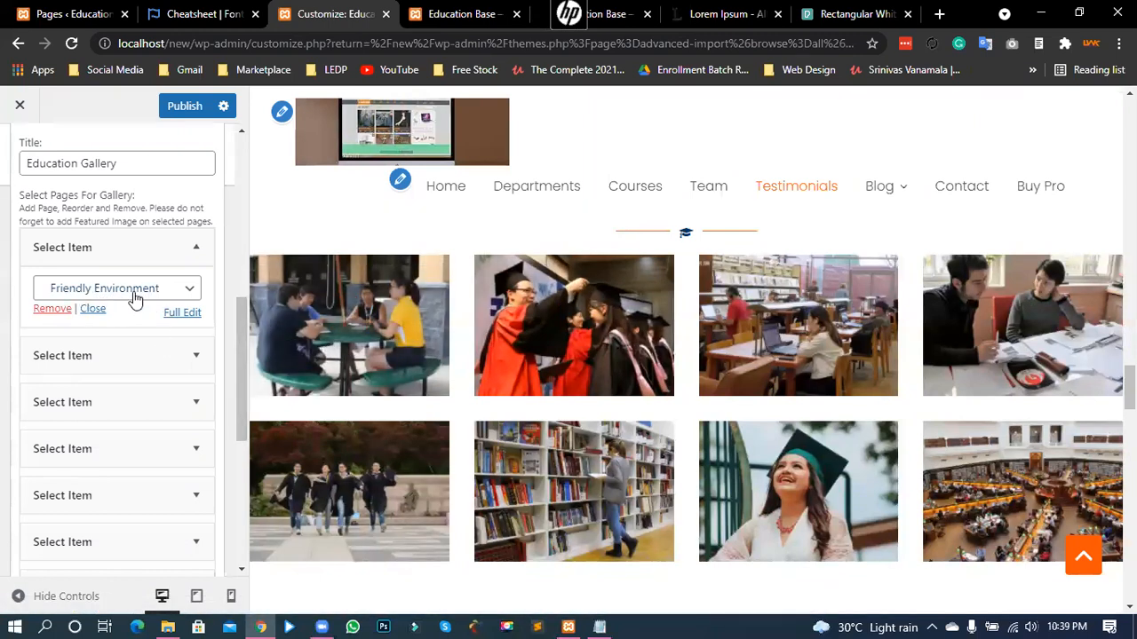
pyautogui.click(184, 313)
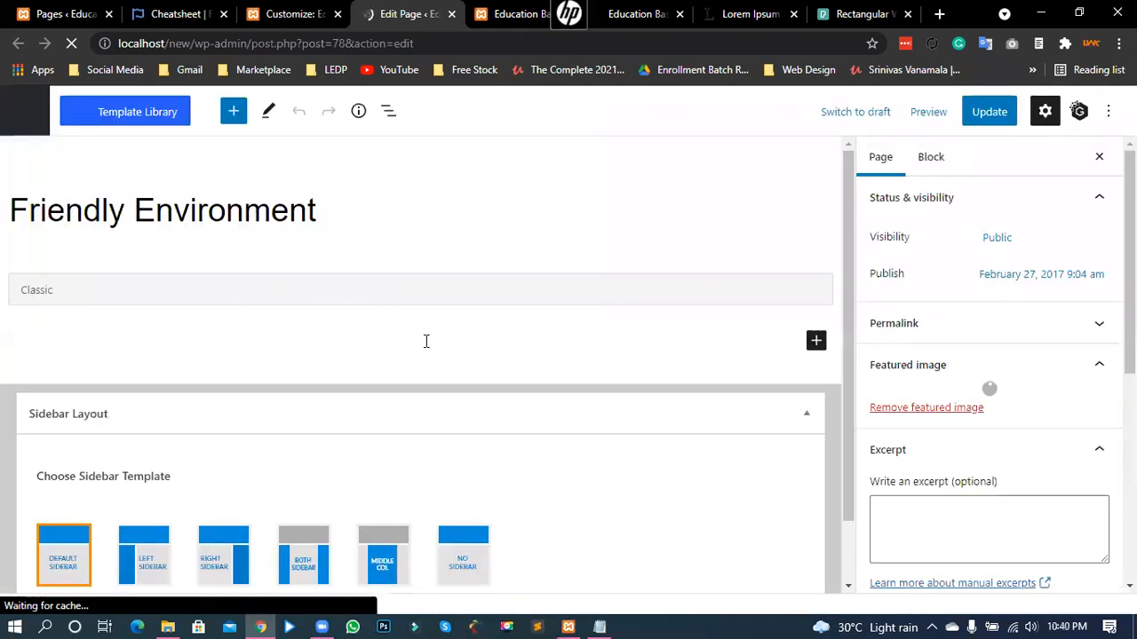
# - Leave the Friendly Environment page editor via the Pages list and return to the Customizer's Education Gallery settings
pyautogui.click(276, 213)
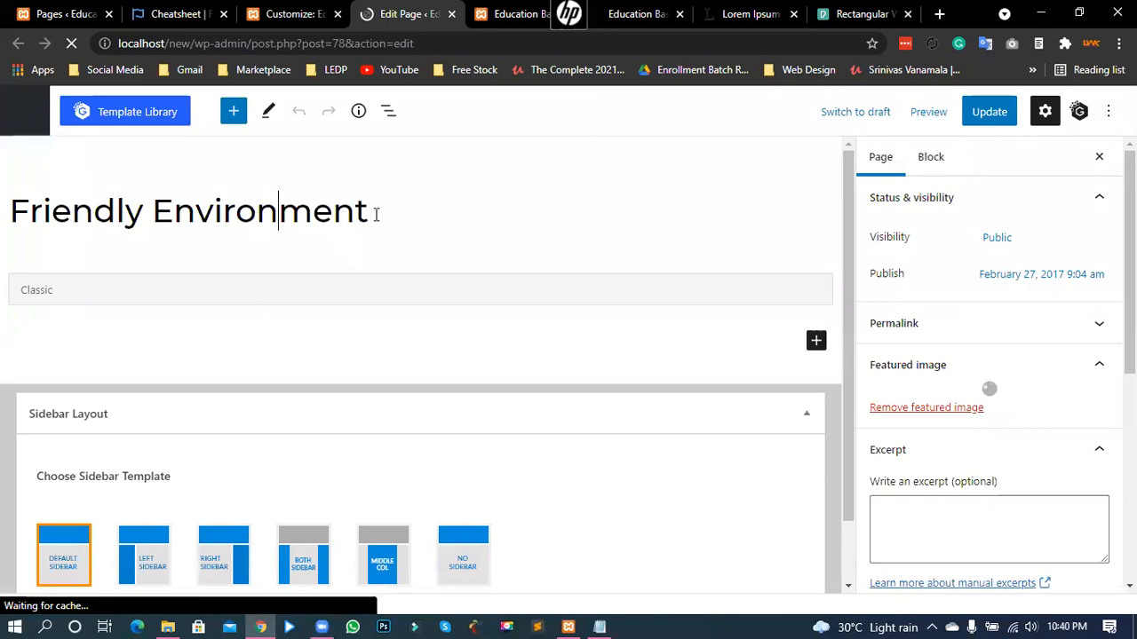
pyautogui.moveTo(371, 213); pyautogui.dragTo(100, 213)
pyautogui.click(203, 215)
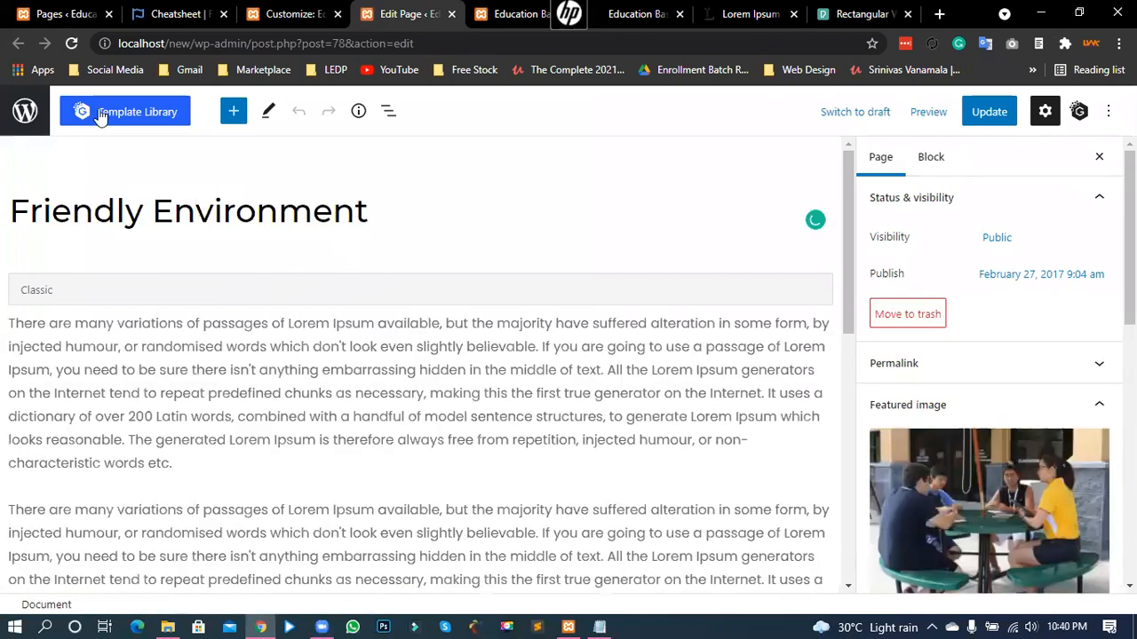
pyautogui.click(43, 14)
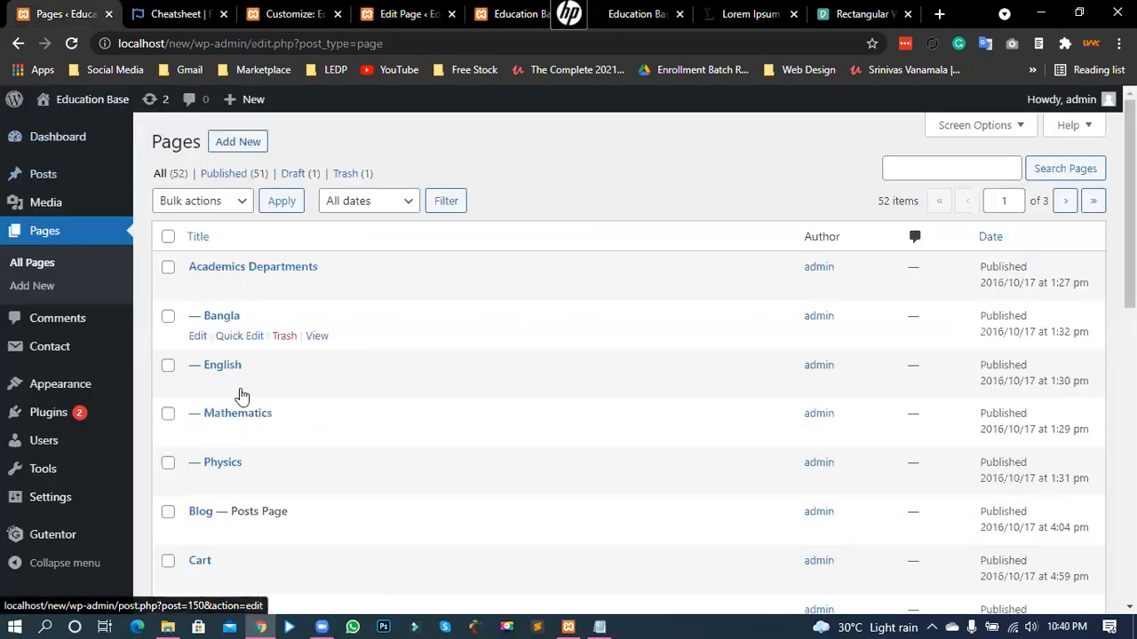
pyautogui.click(931, 167)
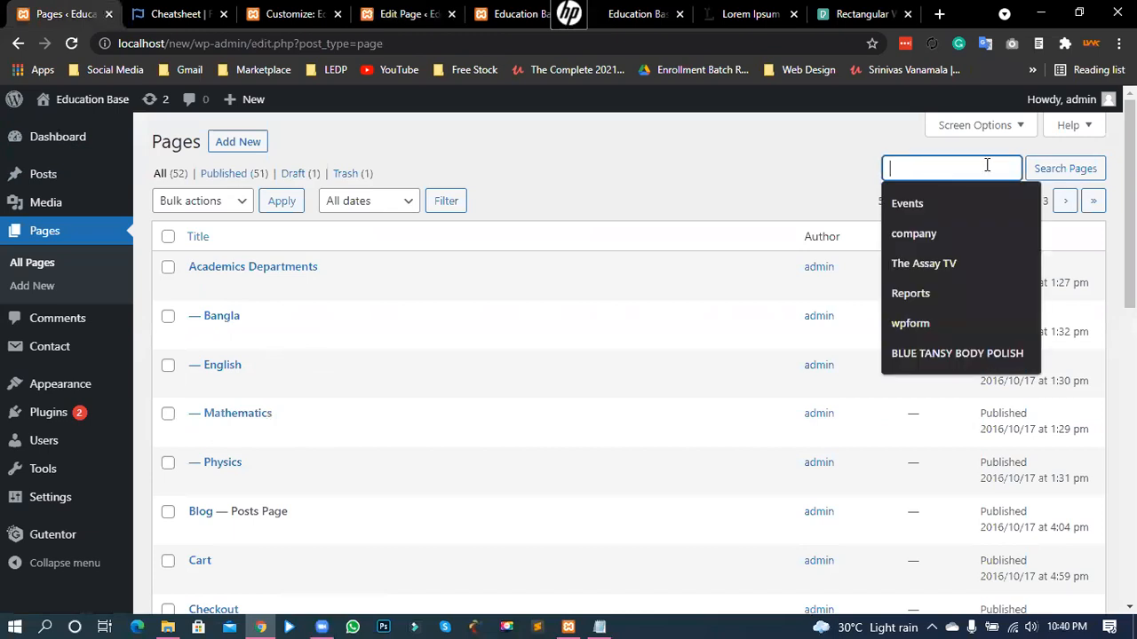
pyautogui.click(607, 166)
pyautogui.click(293, 13)
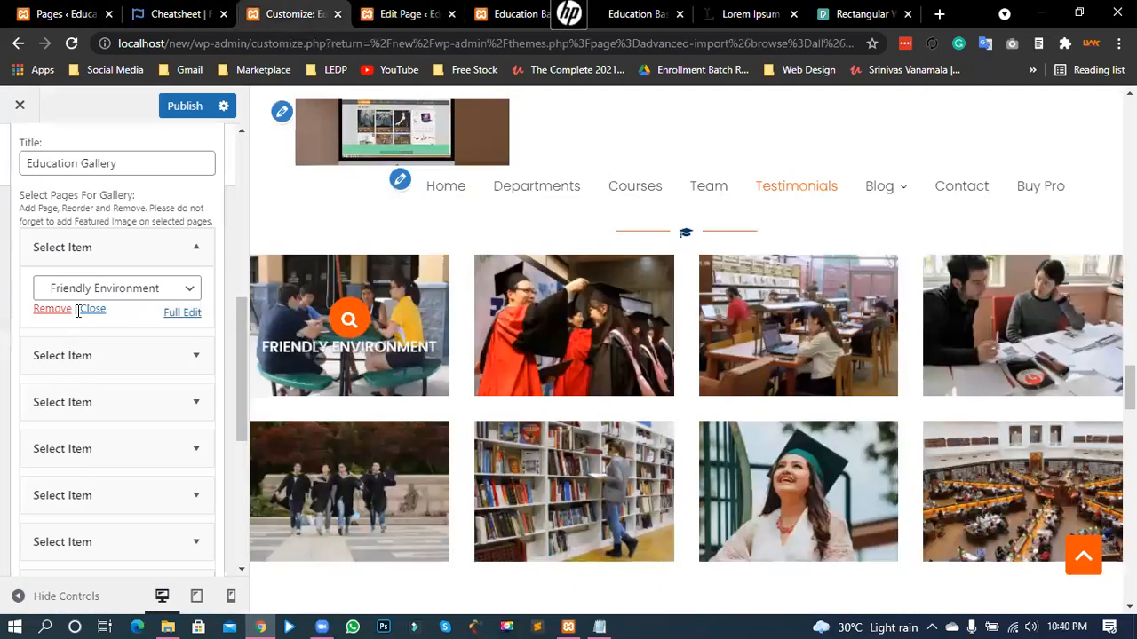
pyautogui.scroll(2, 127, 318)
pyautogui.scroll(1, 76, 252)
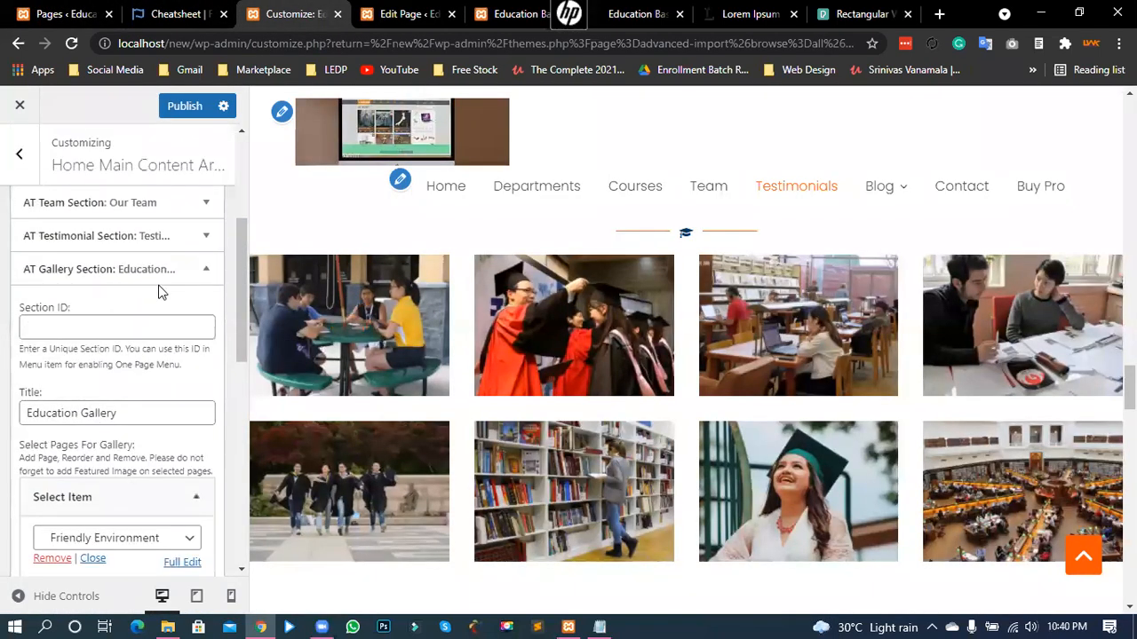
# - Collapse the Education Gallery section and expand the Published Notice AT Posts Column widget
pyautogui.click(208, 272)
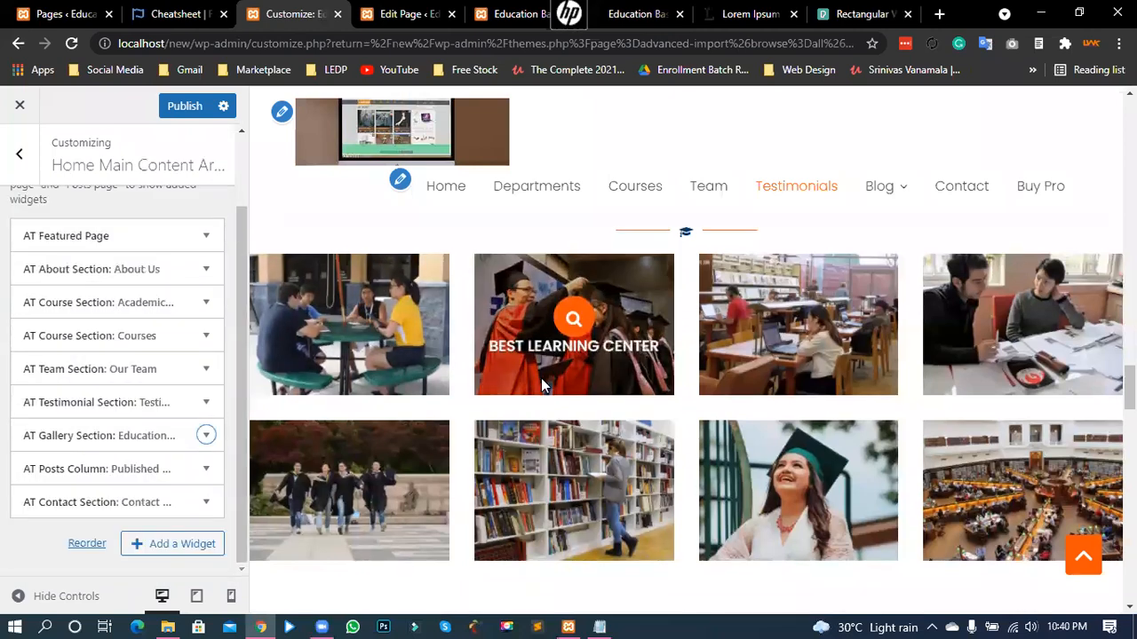
pyautogui.scroll(-4, 546, 378)
pyautogui.scroll(-1, 604, 328)
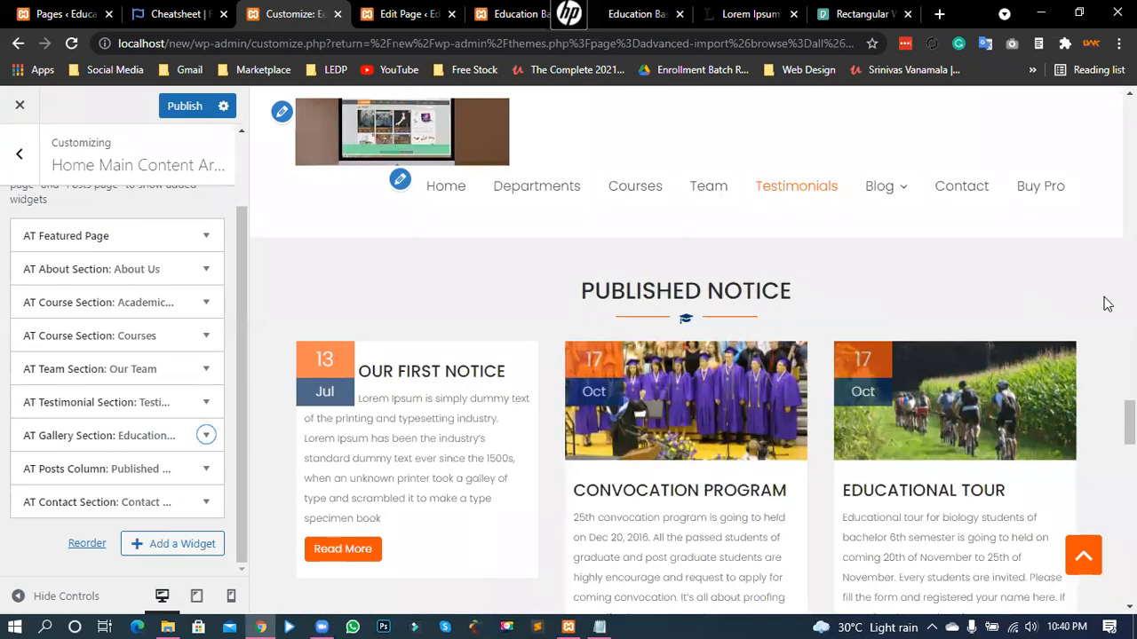
pyautogui.scroll(-4, 997, 279)
pyautogui.scroll(3, 1039, 399)
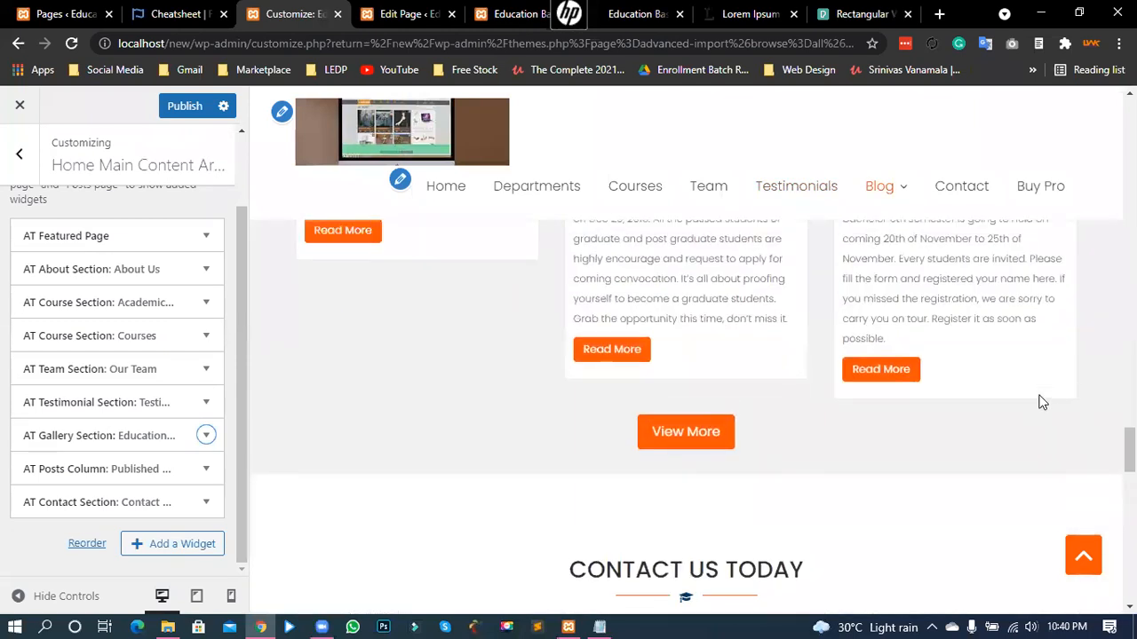
pyautogui.scroll(1, 556, 347)
pyautogui.scroll(-2, 521, 314)
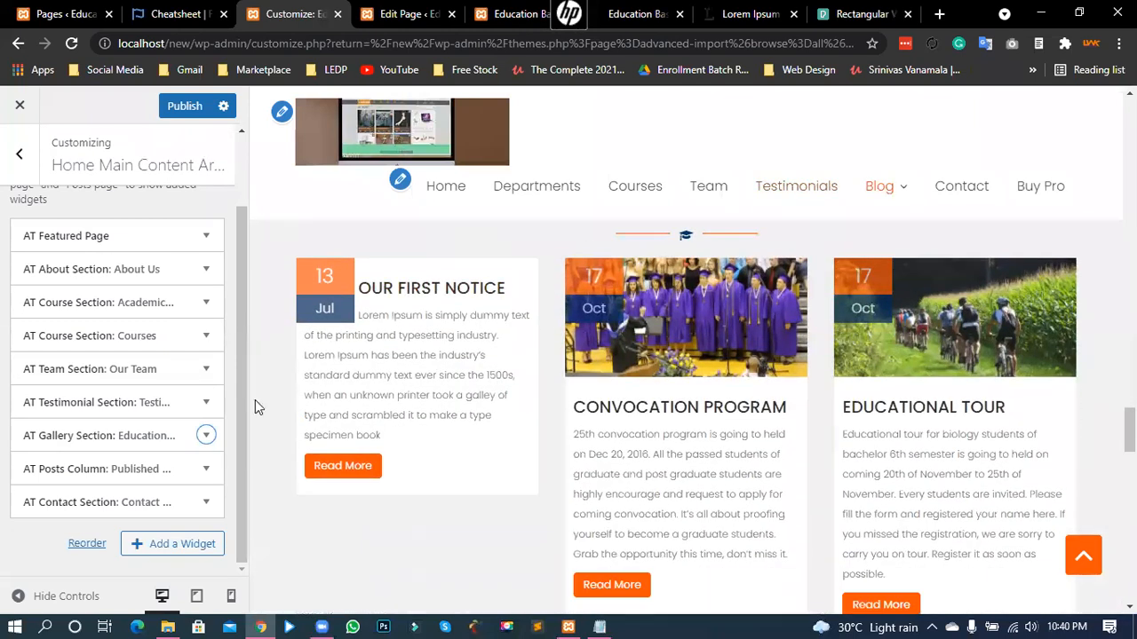
pyautogui.click(206, 470)
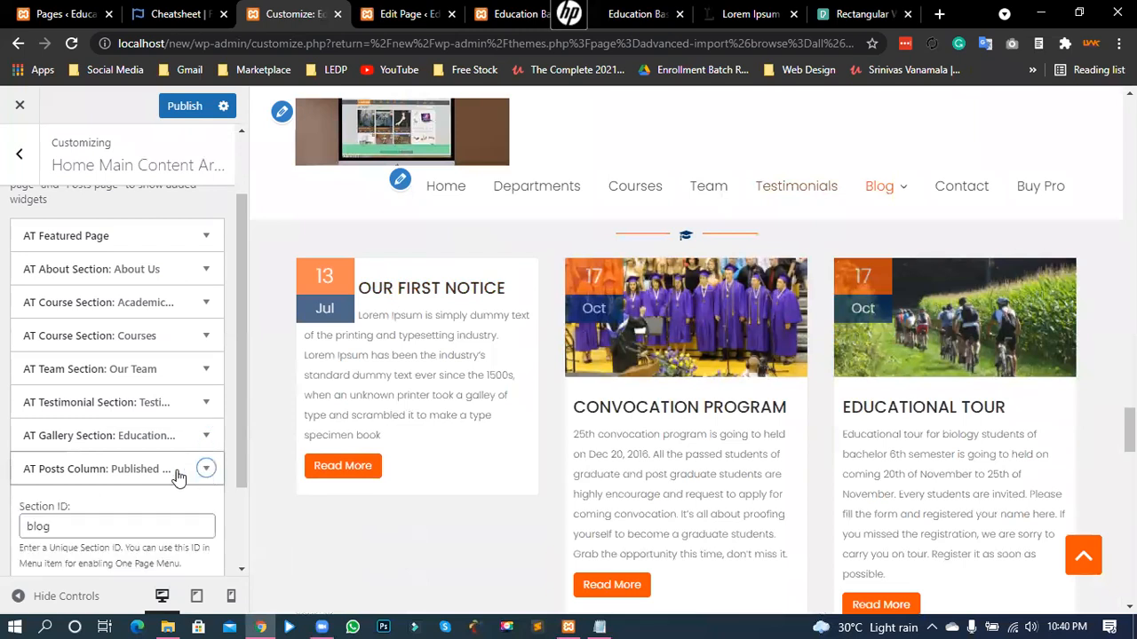
pyautogui.scroll(-1, 146, 446)
pyautogui.scroll(-1, 146, 445)
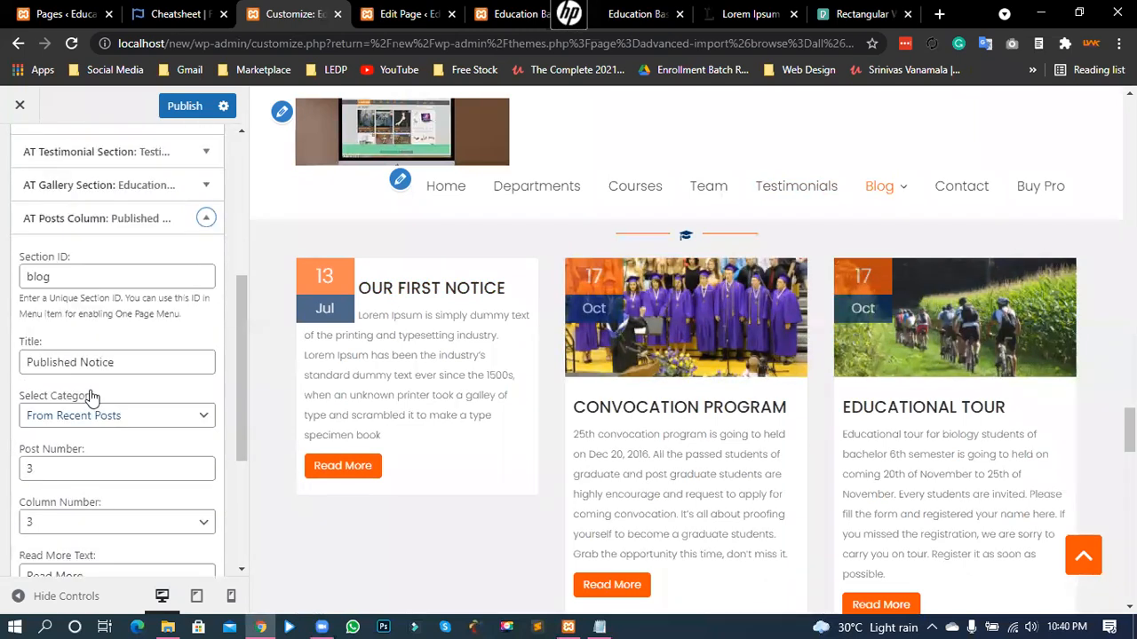
# - Review the Published Notice category, keeping From Recent Posts, and its post count of 3
pyautogui.moveTo(120, 360); pyautogui.dragTo(6, 365)
pyautogui.click(73, 366)
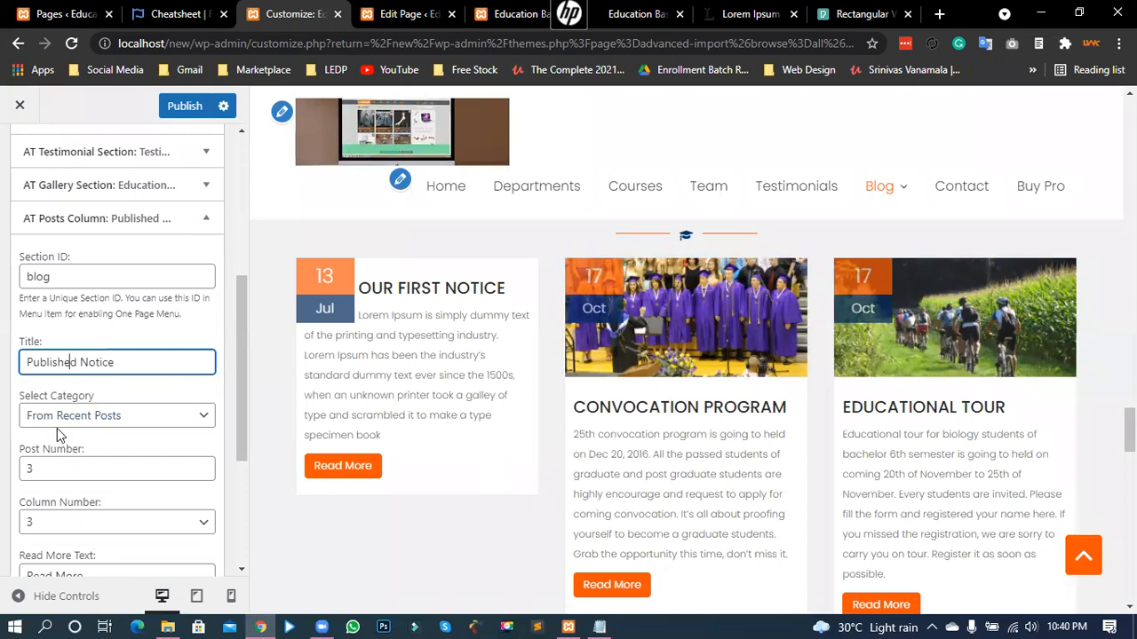
pyautogui.click(106, 418)
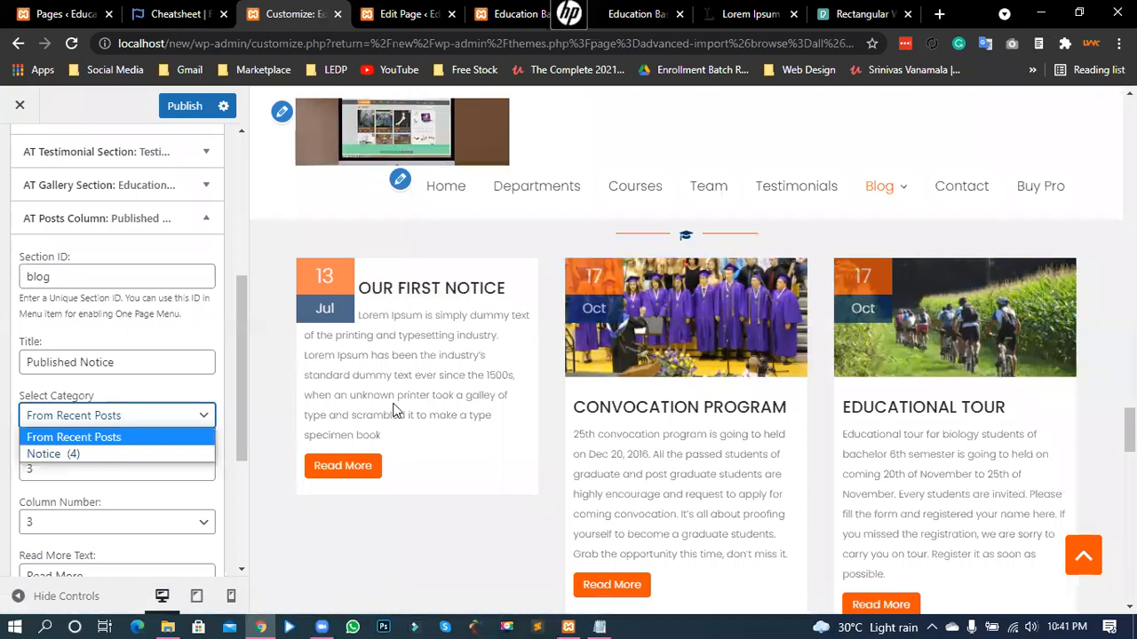
pyautogui.click(165, 417)
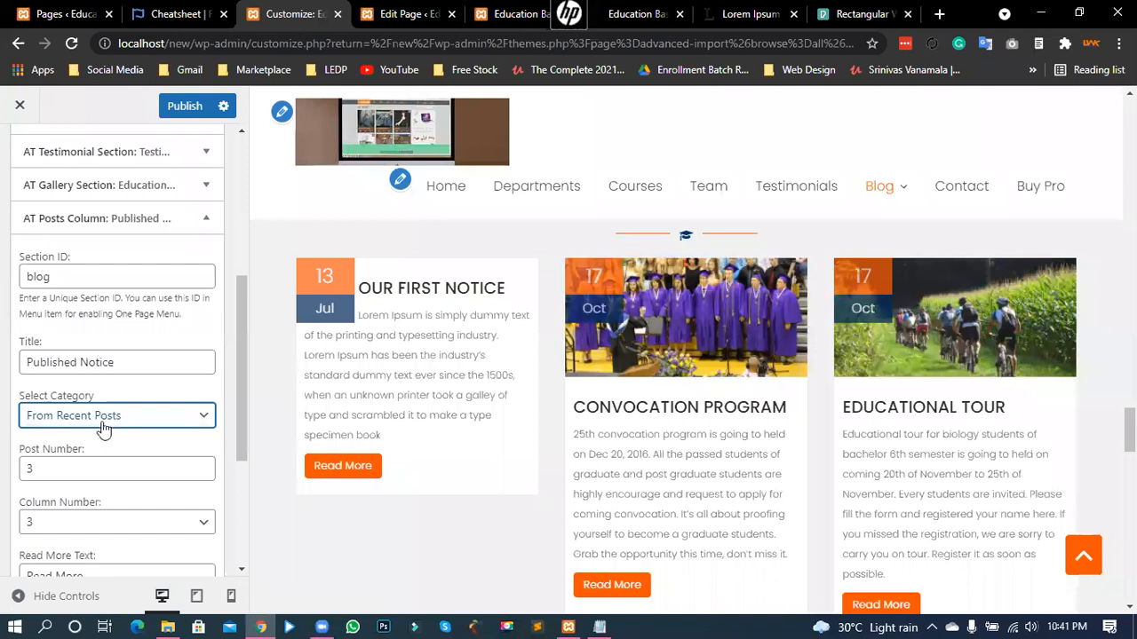
pyautogui.scroll(-2, 132, 453)
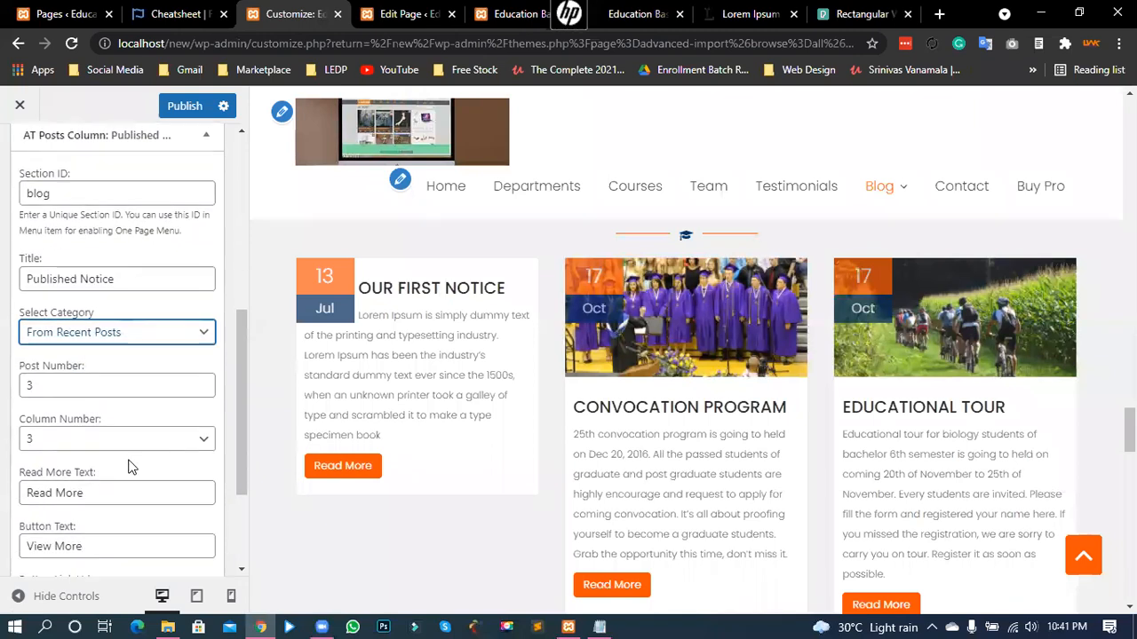
pyautogui.scroll(-1, 453, 364)
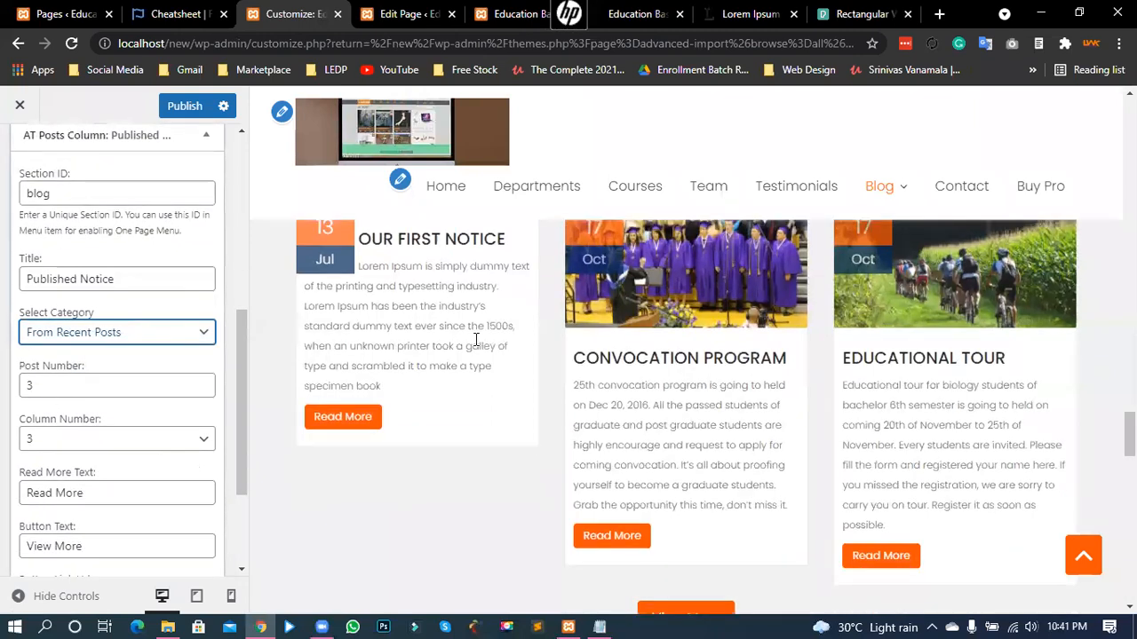
pyautogui.doubleClick(35, 392)
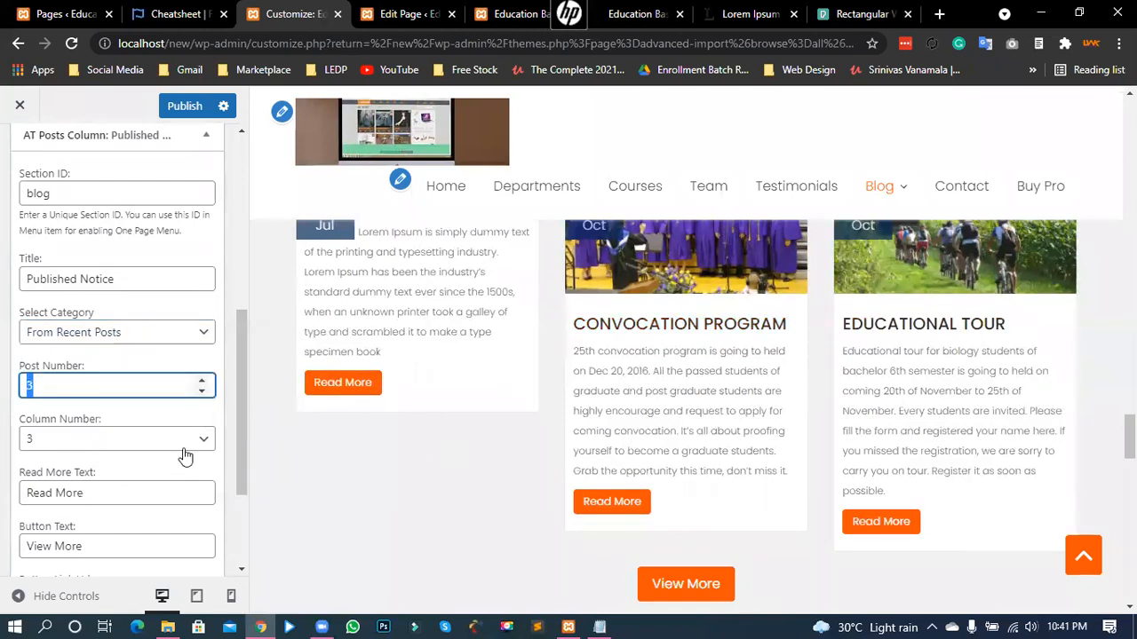
pyautogui.scroll(-2, 178, 456)
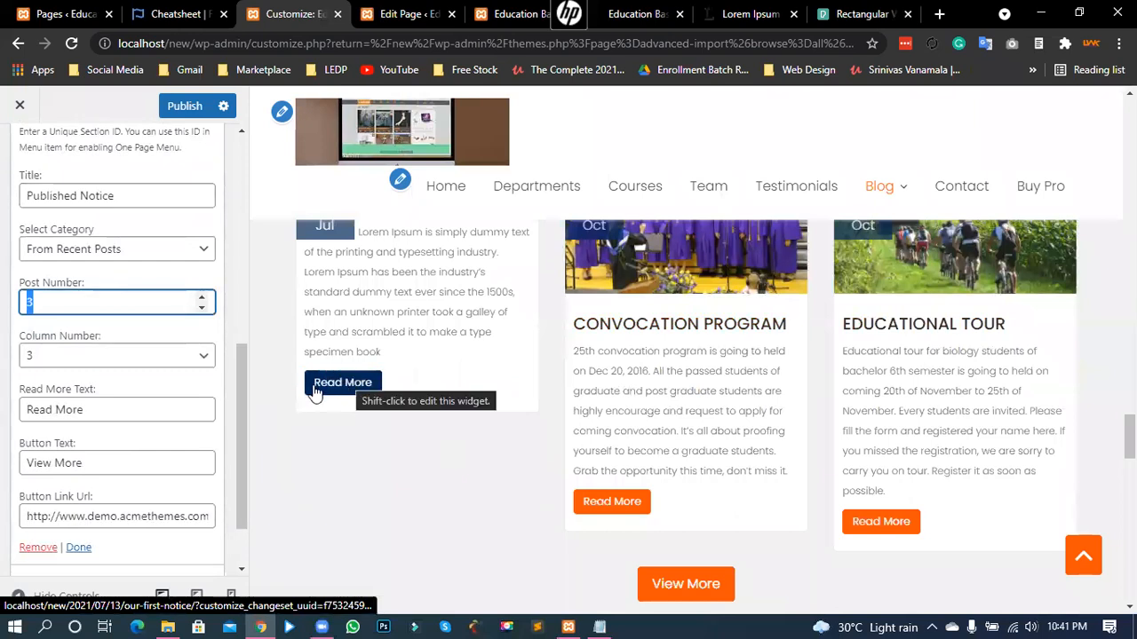
# - Check the View More button text and the button link URL, leaving both unchanged
pyautogui.click(65, 468)
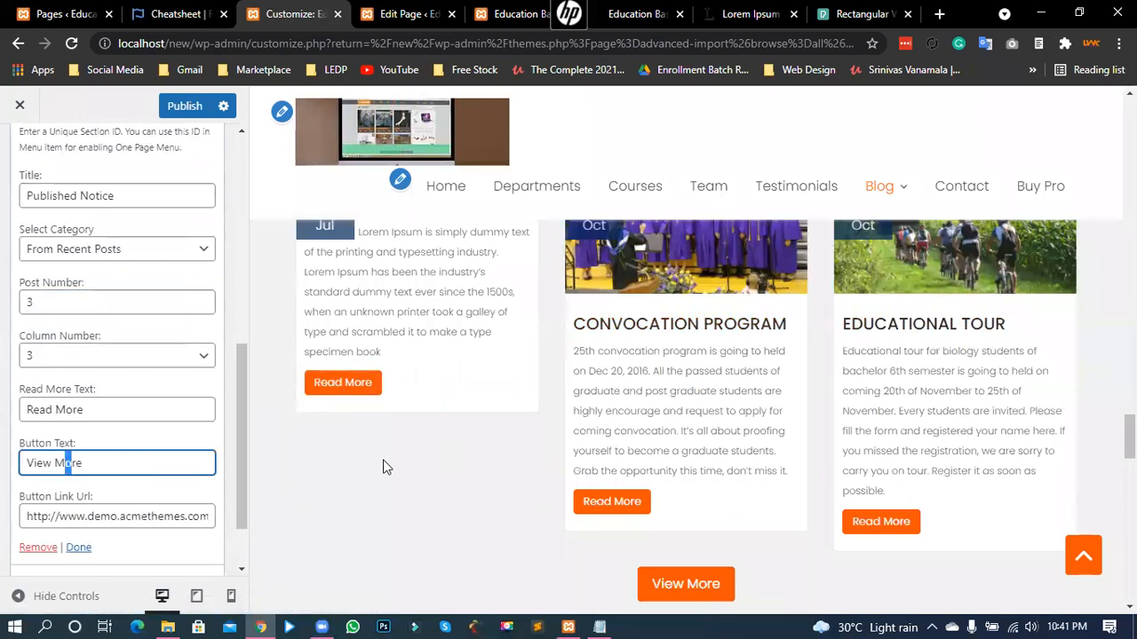
pyautogui.scroll(-2, 462, 465)
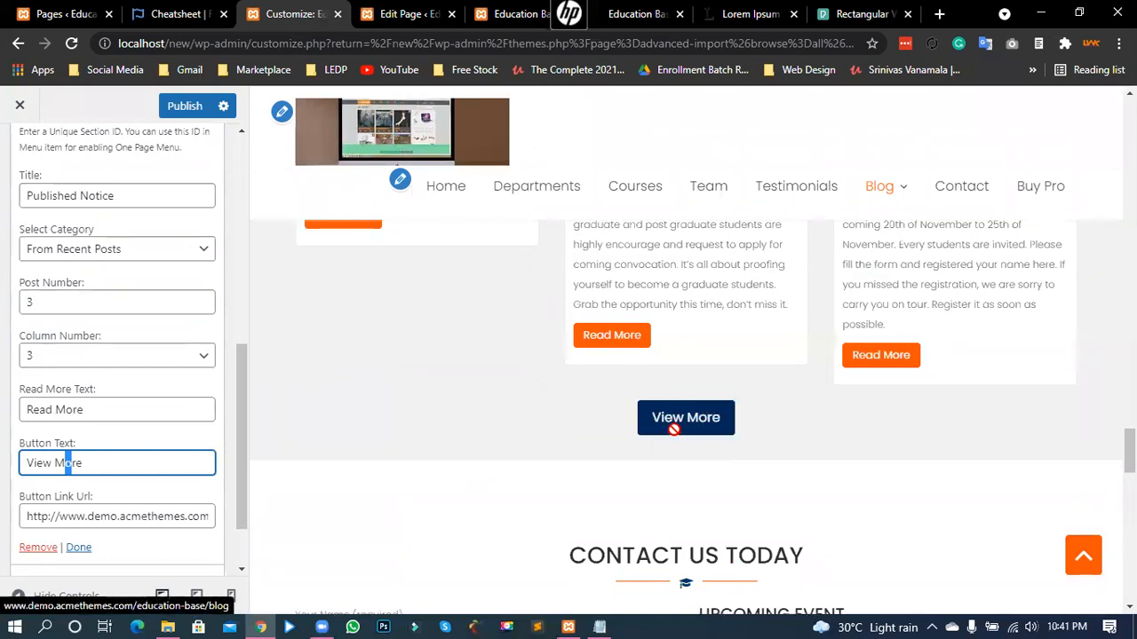
pyautogui.scroll(1, 478, 418)
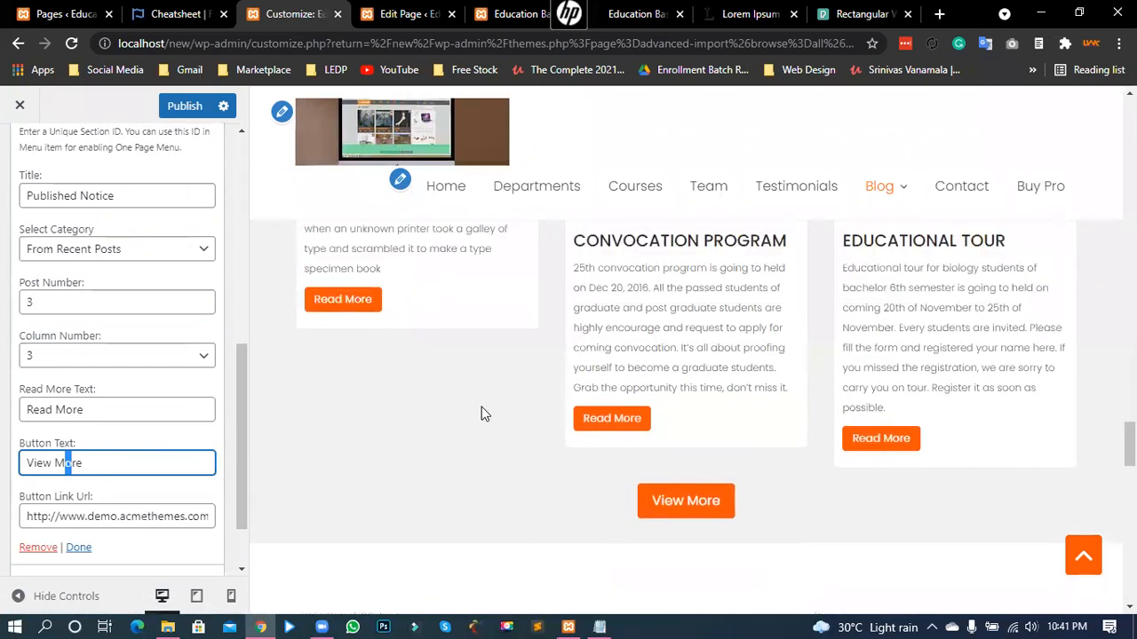
pyautogui.click(152, 462)
pyautogui.scroll(2, 462, 489)
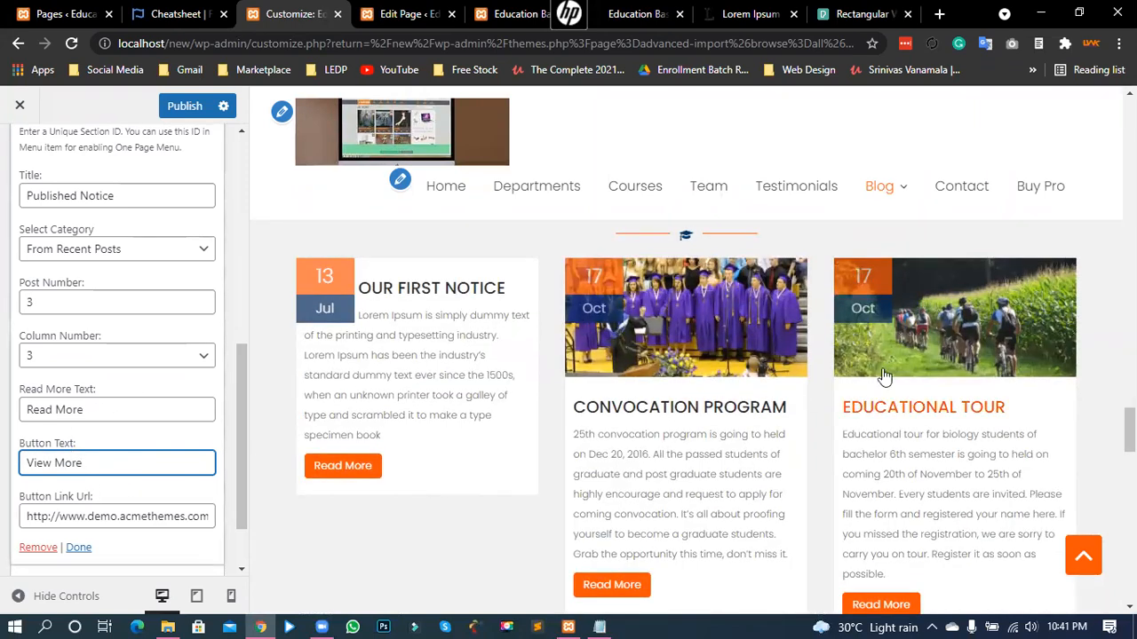
pyautogui.scroll(-2, 773, 453)
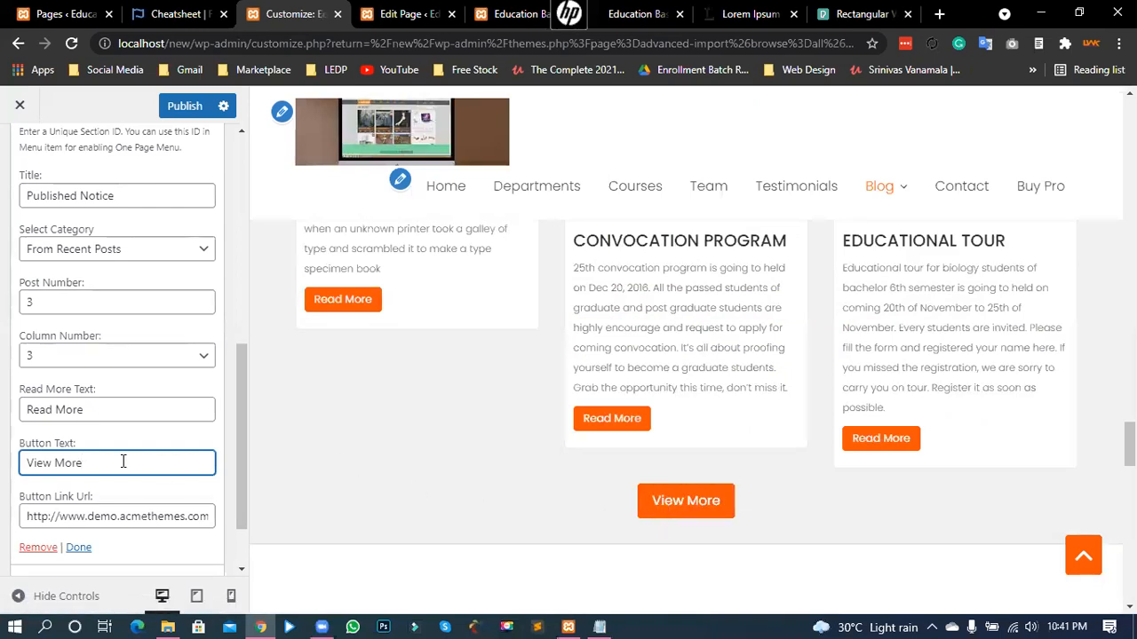
pyautogui.scroll(-1, 127, 461)
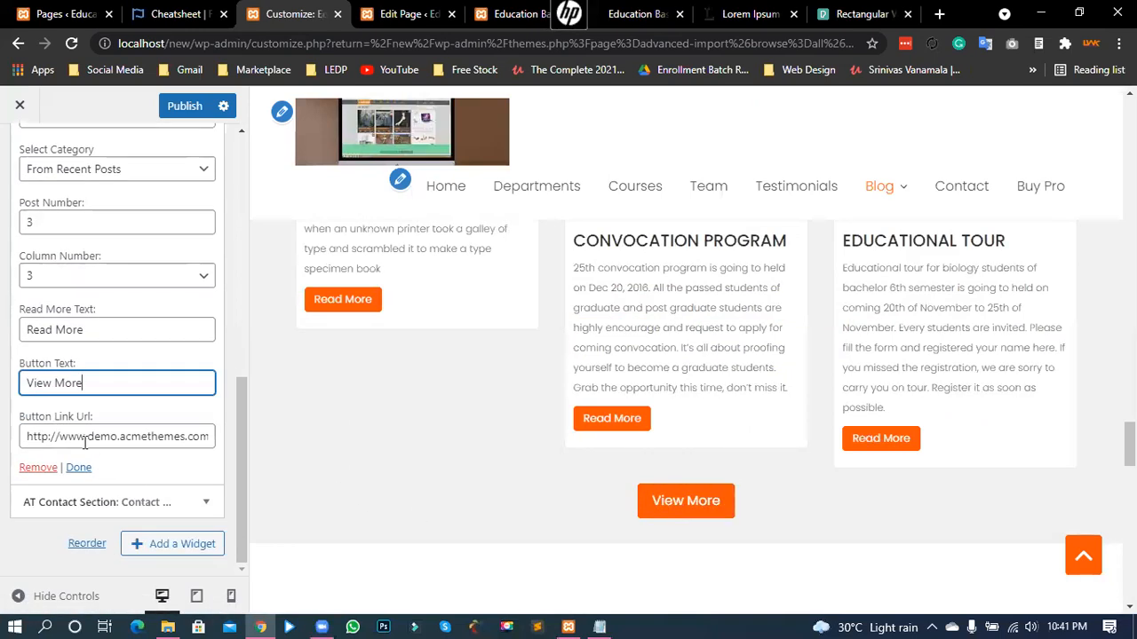
pyautogui.moveTo(141, 441); pyautogui.dragTo(249, 439)
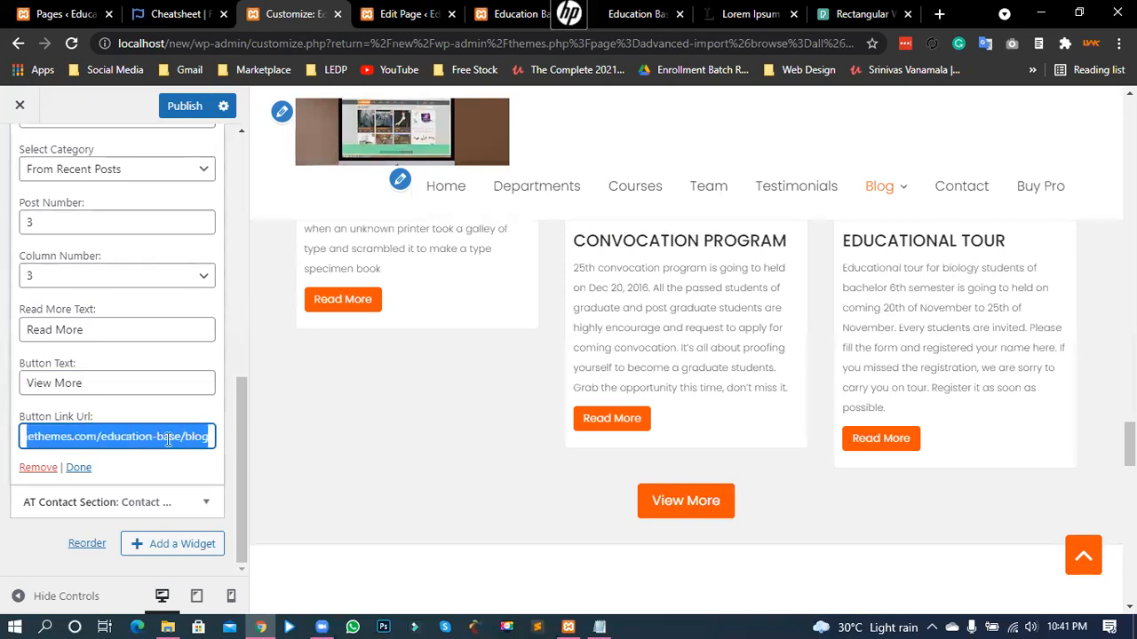
pyautogui.click(126, 437)
pyautogui.moveTo(158, 437); pyautogui.dragTo(1, 444)
pyautogui.click(126, 437)
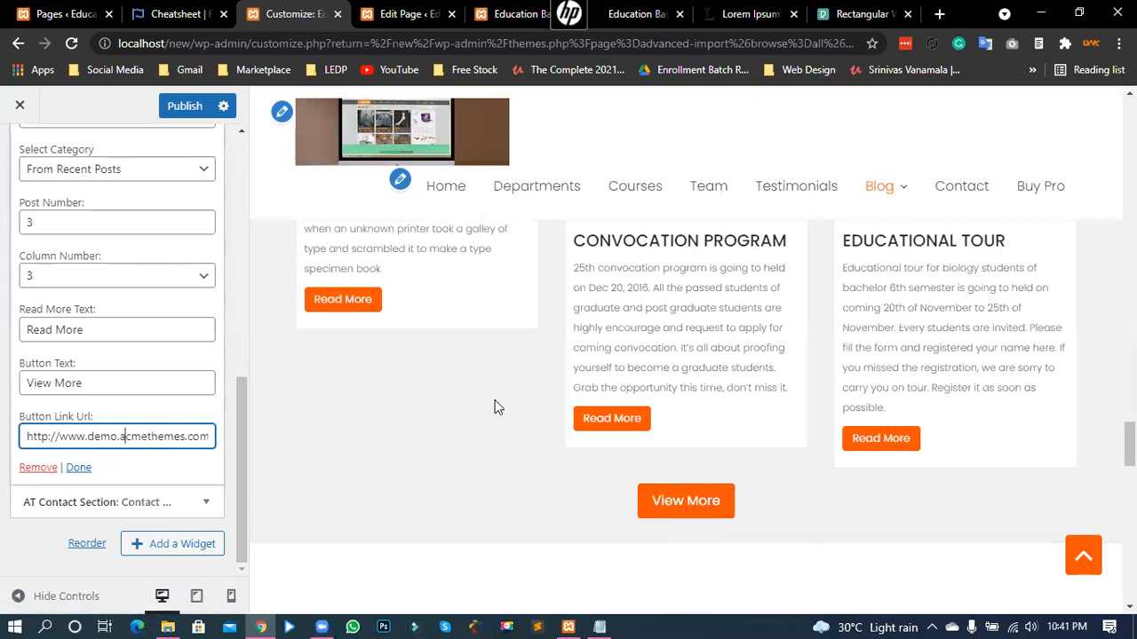
pyautogui.scroll(-5, 489, 413)
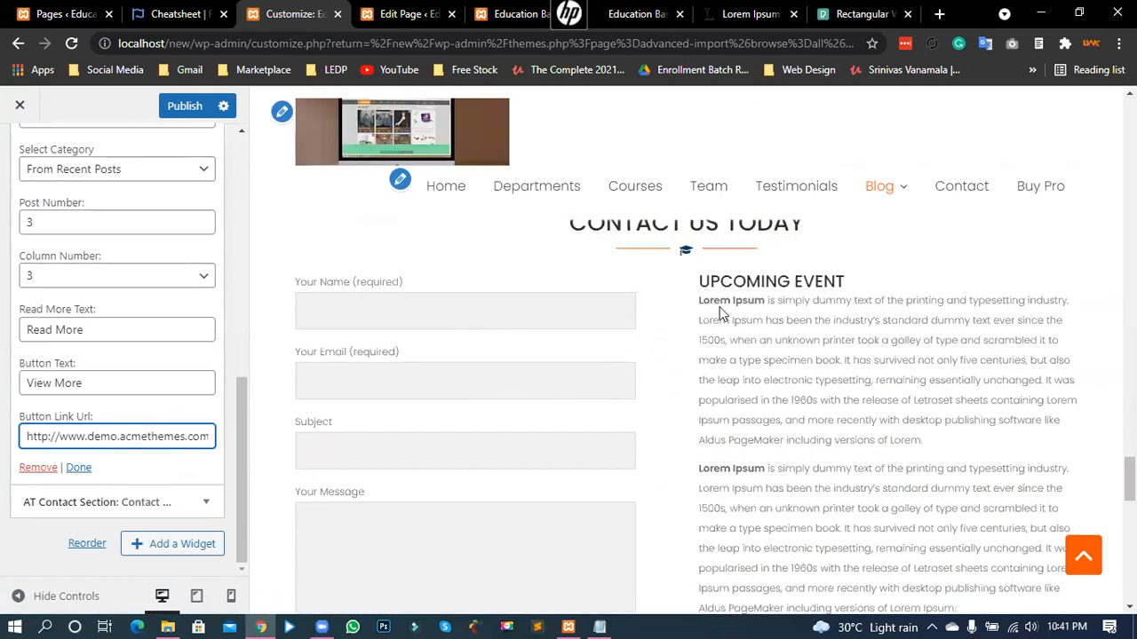
pyautogui.click(206, 503)
# - Delete 'Today' so the contact section title reads 'Contact Us'
pyautogui.scroll(3, 164, 377)
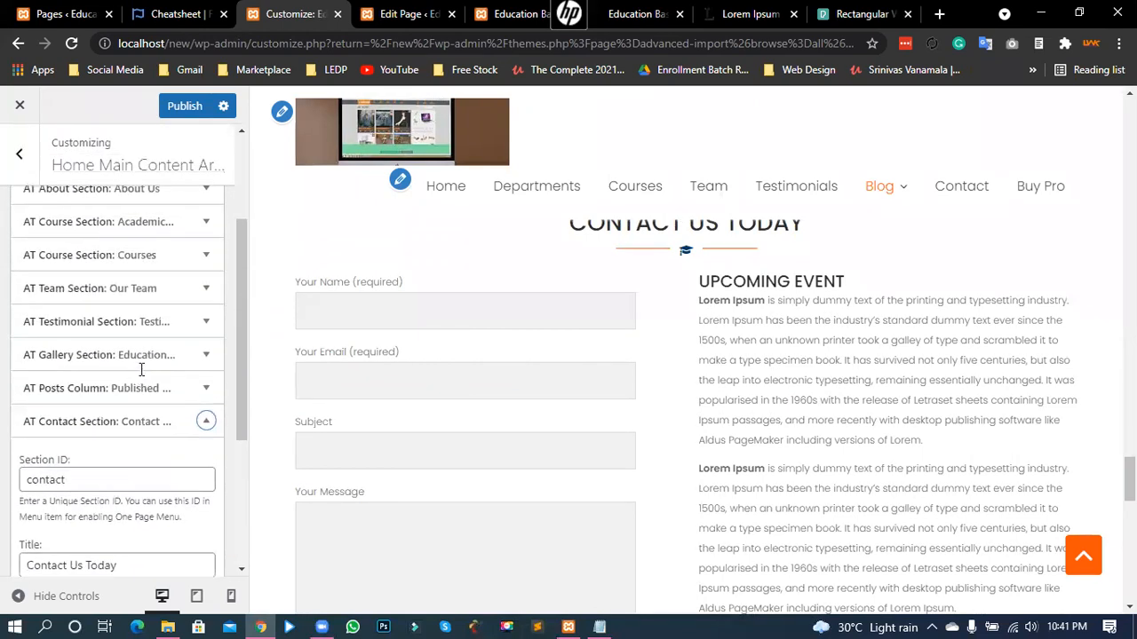
pyautogui.scroll(-2, 135, 382)
pyautogui.moveTo(124, 405); pyautogui.dragTo(4, 405)
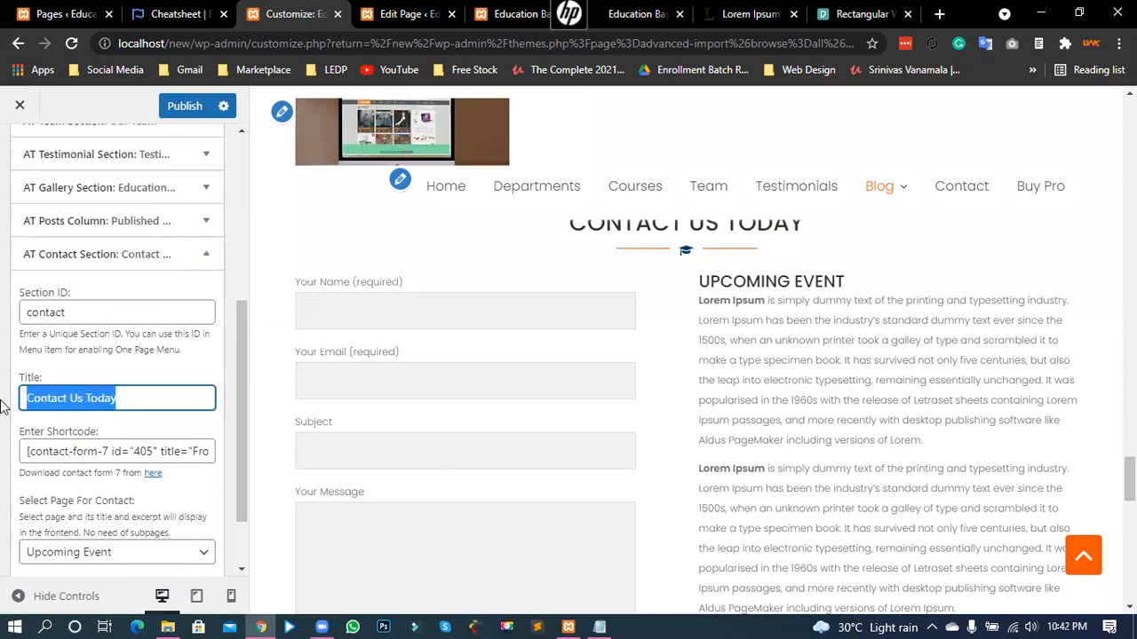
pyautogui.click(118, 398)
pyautogui.moveTo(127, 399); pyautogui.dragTo(93, 398)
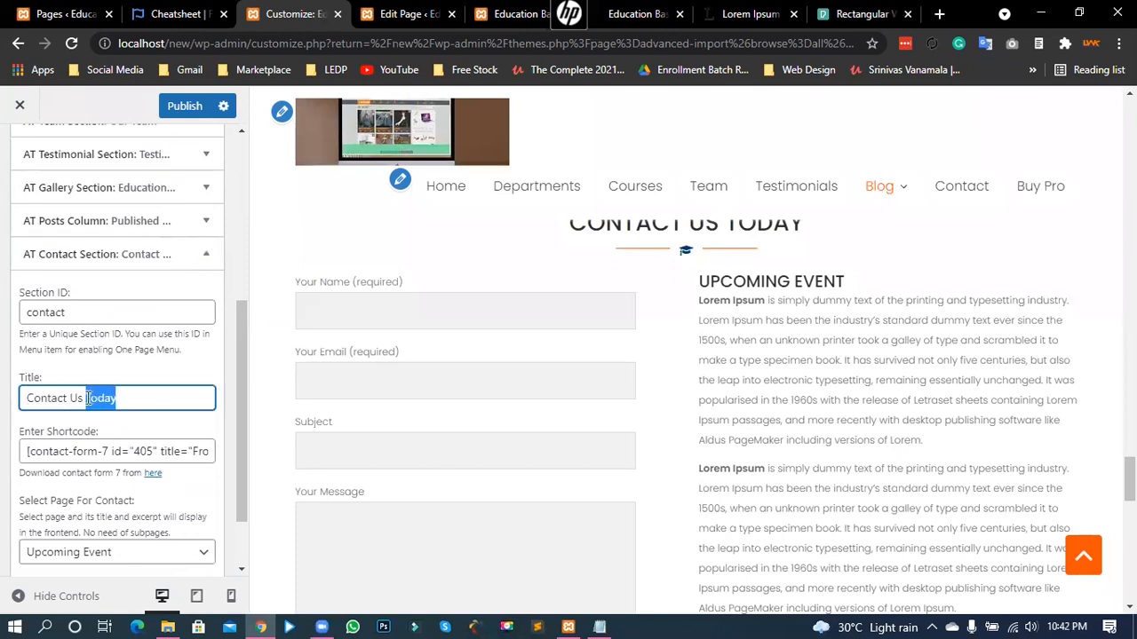
pyautogui.press('BackSpace')
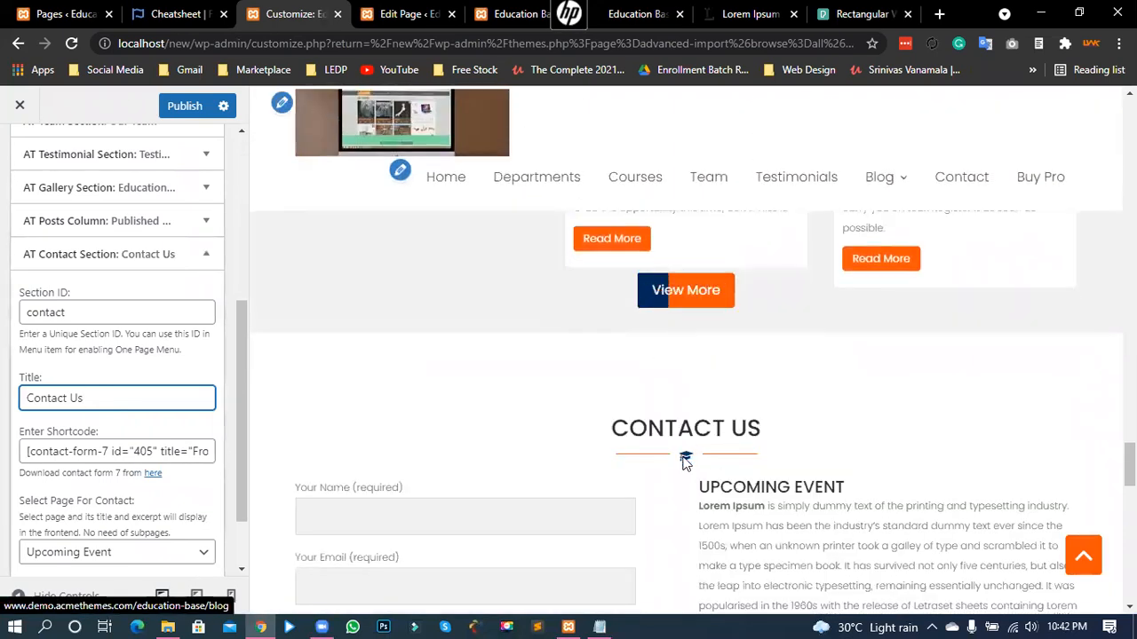
# - Check the Shortcode field's contact-form-7 shortcode with form id 405 'Front Page'
pyautogui.scroll(-3, 659, 408)
pyautogui.scroll(-1, 655, 407)
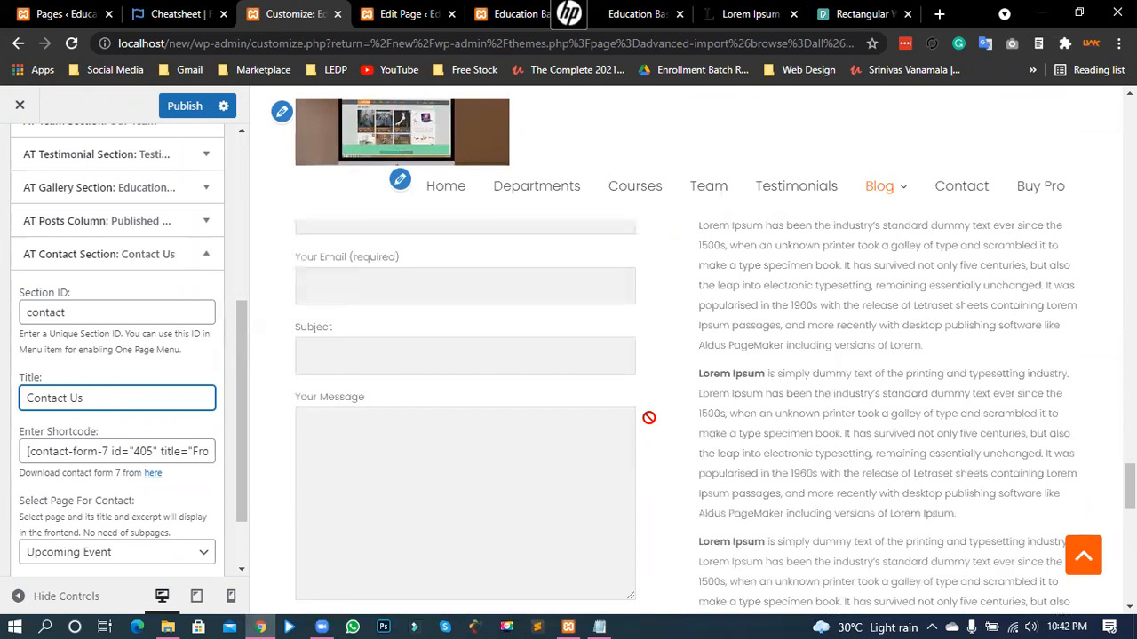
pyautogui.scroll(2, 641, 419)
pyautogui.scroll(-1, 382, 433)
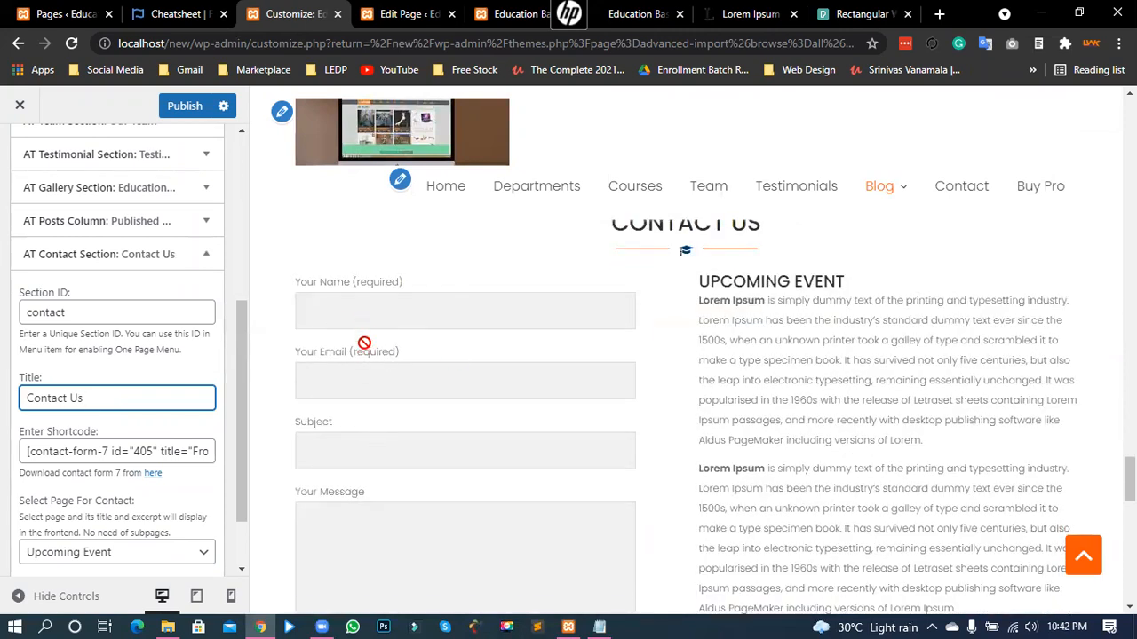
pyautogui.scroll(-1, 382, 433)
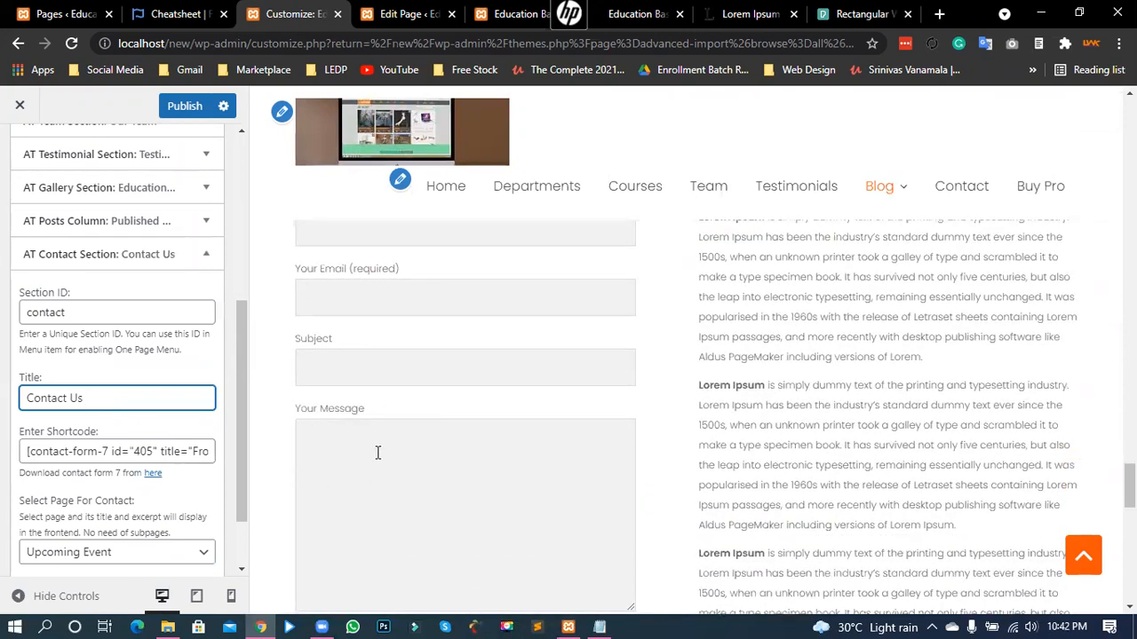
pyautogui.scroll(-2, 384, 442)
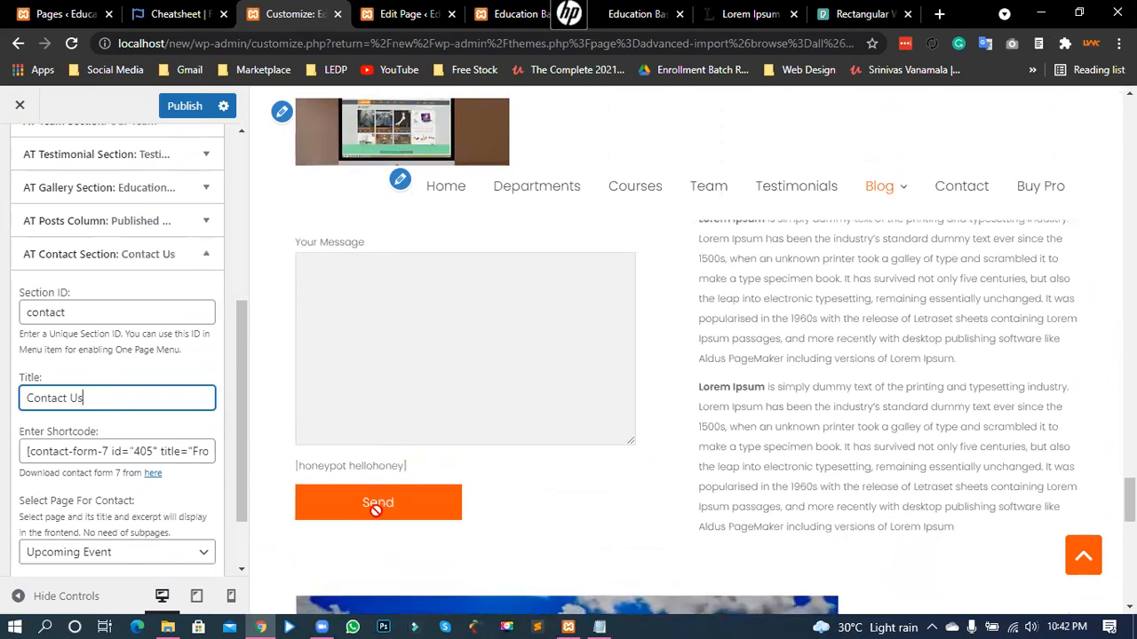
pyautogui.scroll(4, 576, 444)
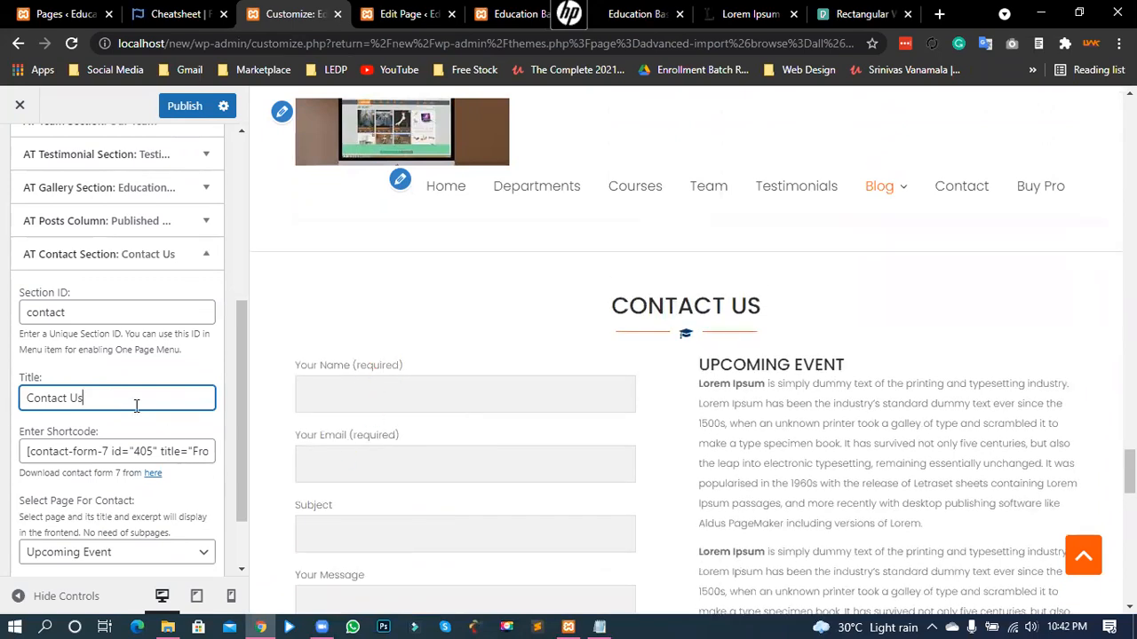
pyautogui.scroll(-2, 133, 399)
pyautogui.moveTo(77, 353); pyautogui.dragTo(225, 376)
pyautogui.click(115, 371)
pyautogui.click(145, 369)
pyautogui.doubleClick(145, 370)
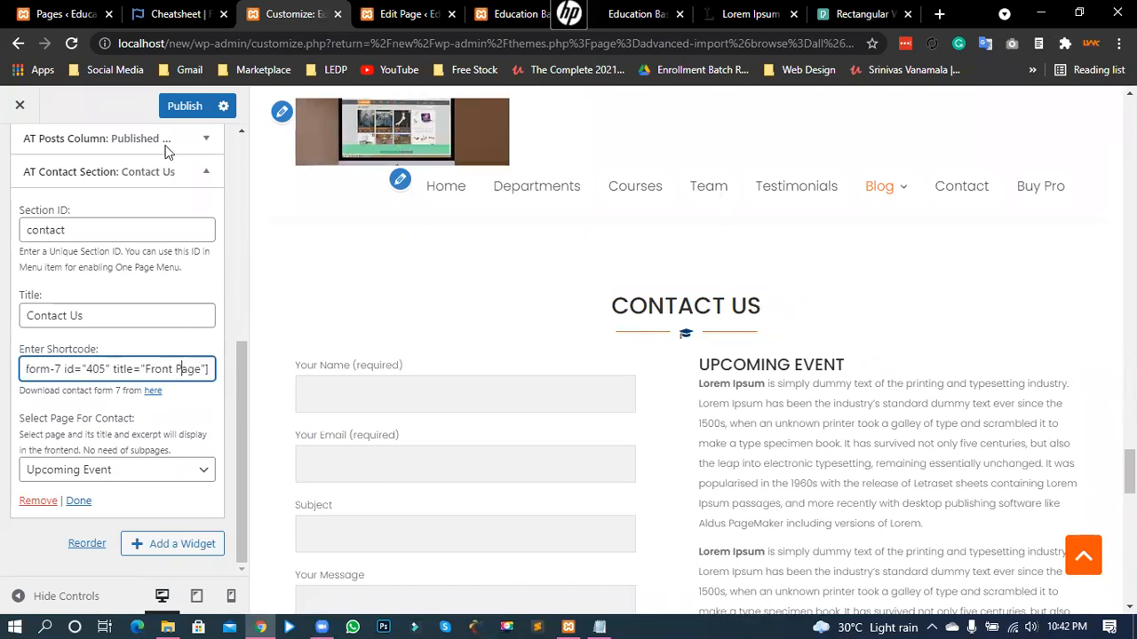
# - Go to Plugins > Installed Plugins and find the active Contact Form 7 version 5.4.1
pyautogui.click(62, 14)
pyautogui.moveTo(145, 427)
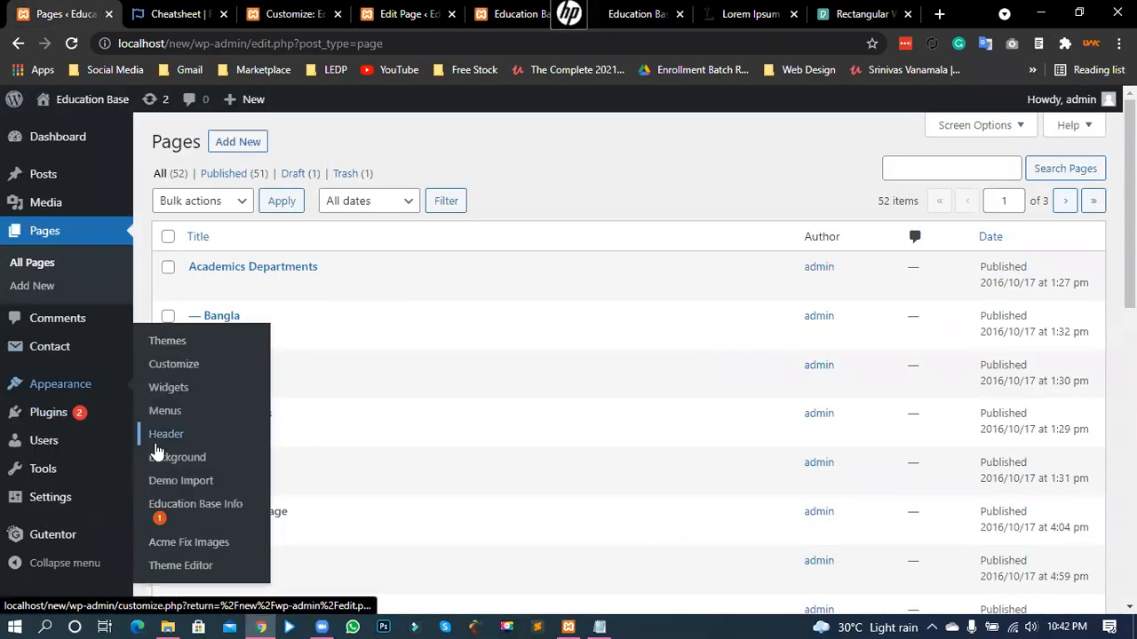
pyautogui.moveTo(44, 353)
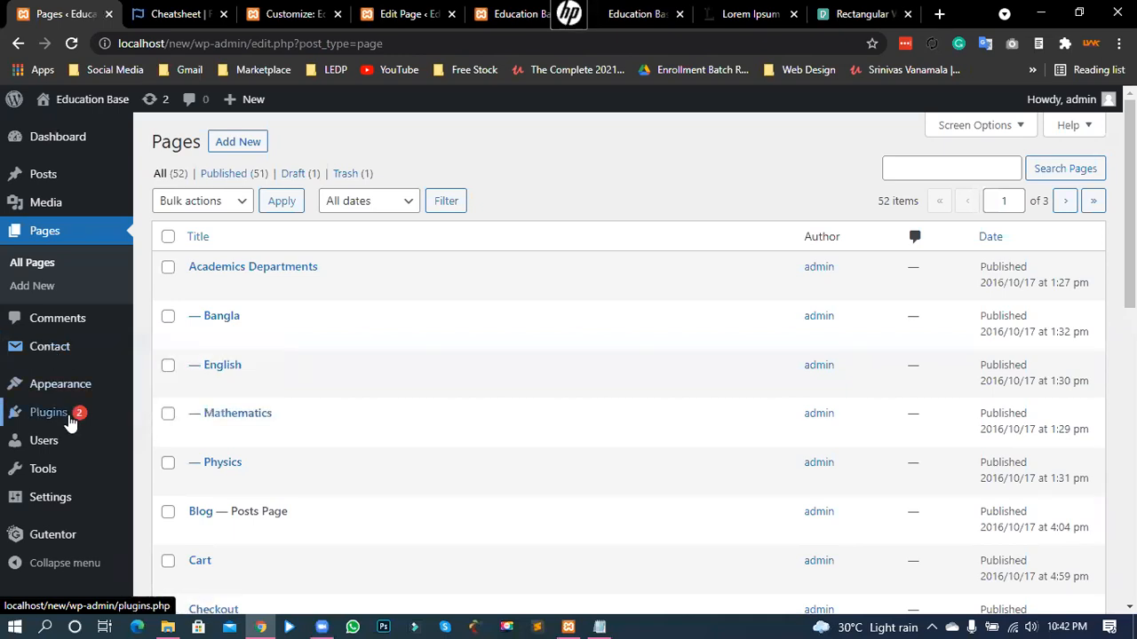
pyautogui.moveTo(64, 421)
pyautogui.click(159, 418)
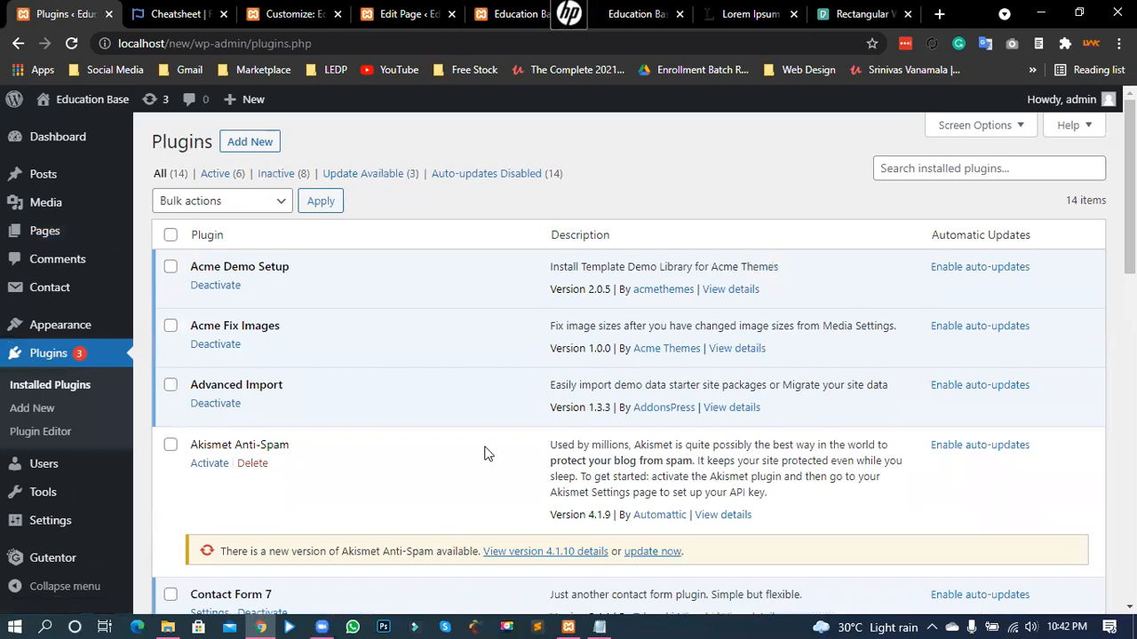
pyautogui.scroll(-2, 337, 467)
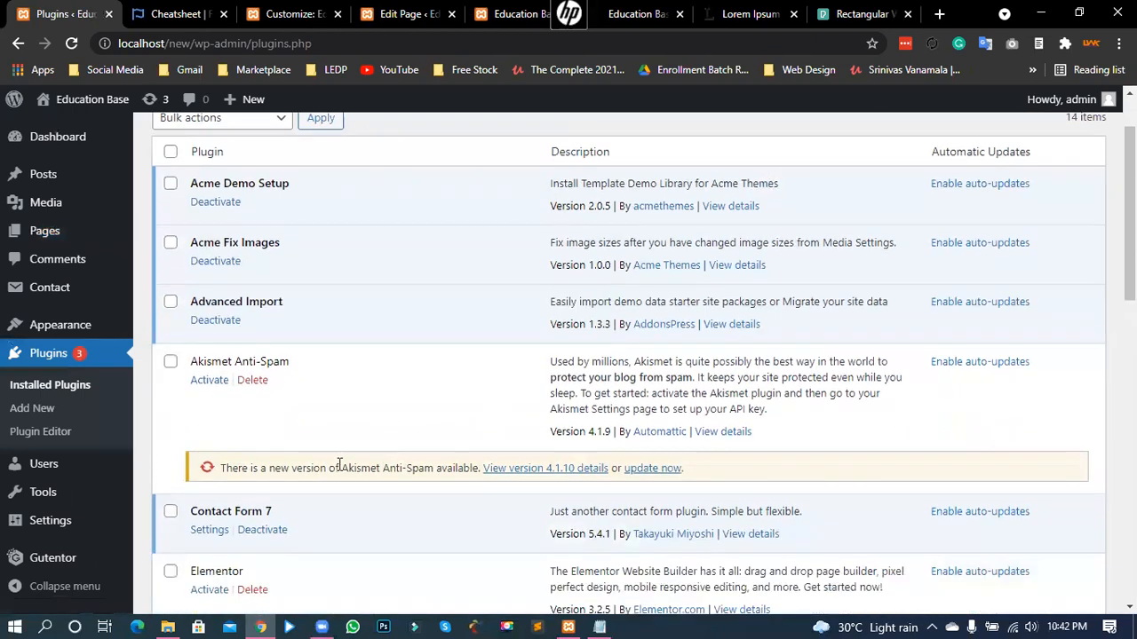
pyautogui.moveTo(194, 427); pyautogui.dragTo(271, 437)
pyautogui.click(241, 430)
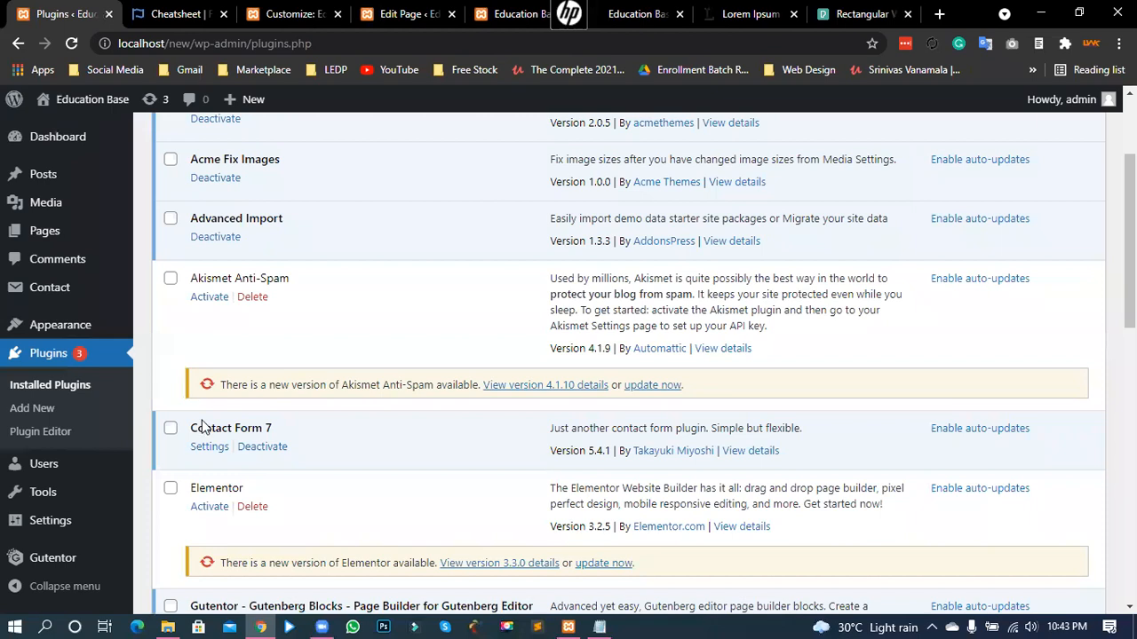
pyautogui.moveTo(210, 434); pyautogui.dragTo(275, 436)
pyautogui.click(163, 434)
pyautogui.moveTo(14, 297)
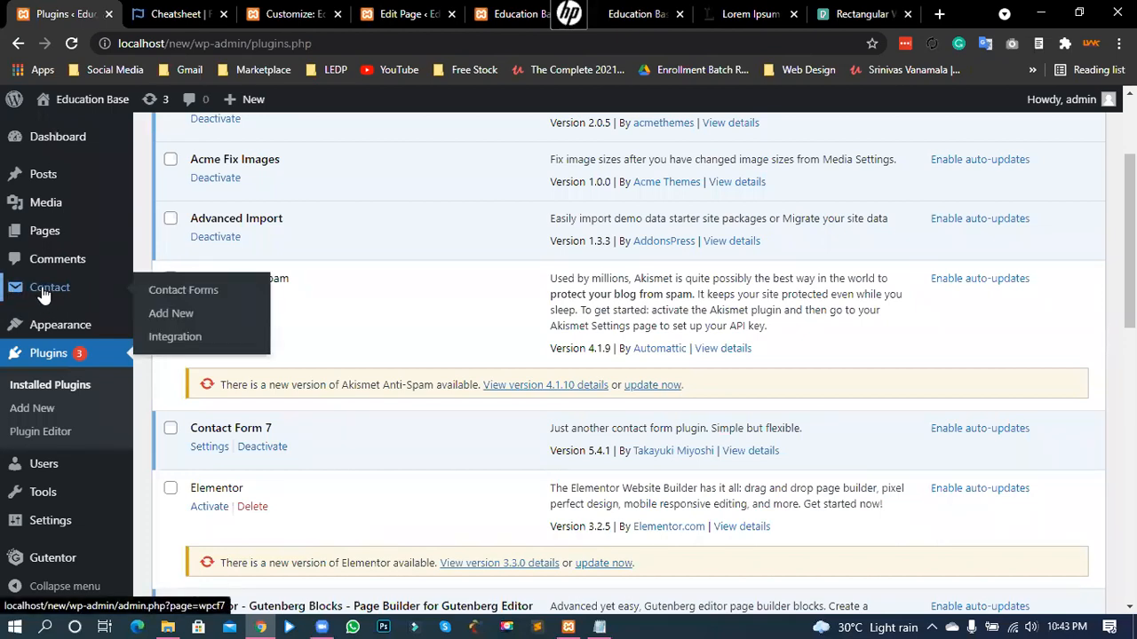
# - Compare Contact form 1's shortcode in the contact forms list with the Customizer's shortcode
pyautogui.click(182, 293)
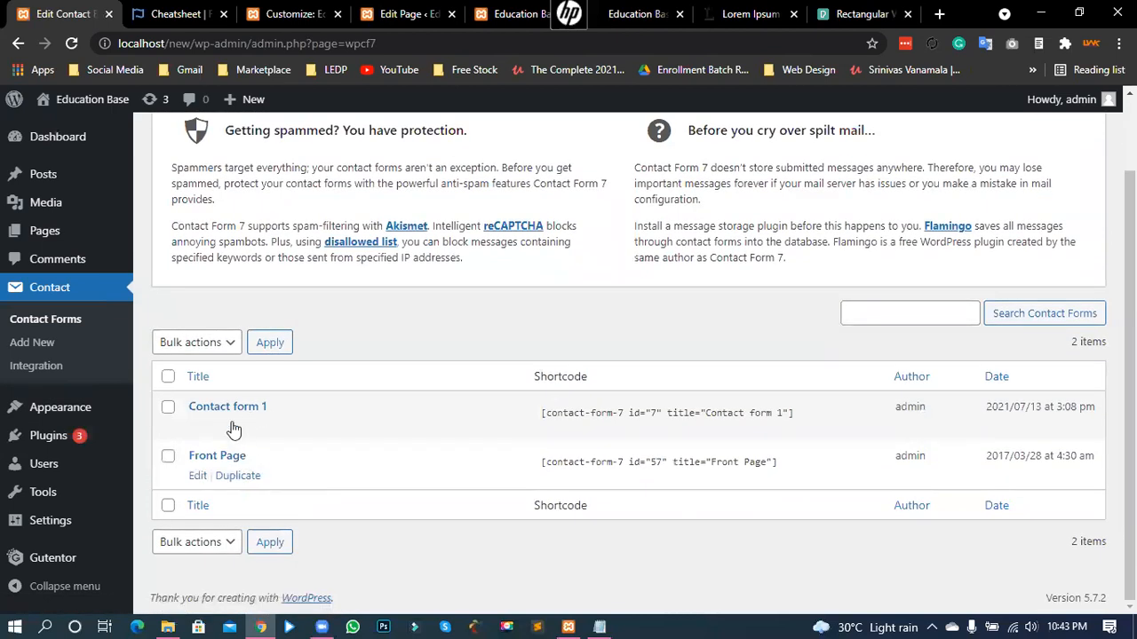
pyautogui.click(543, 413)
pyautogui.click(667, 413)
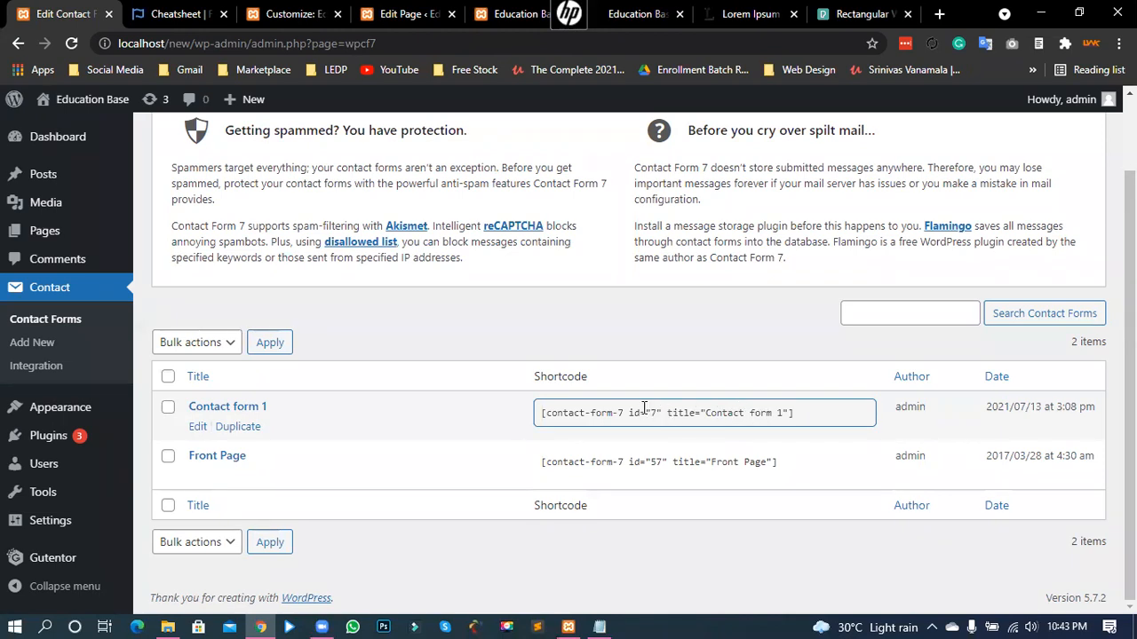
pyautogui.click(293, 13)
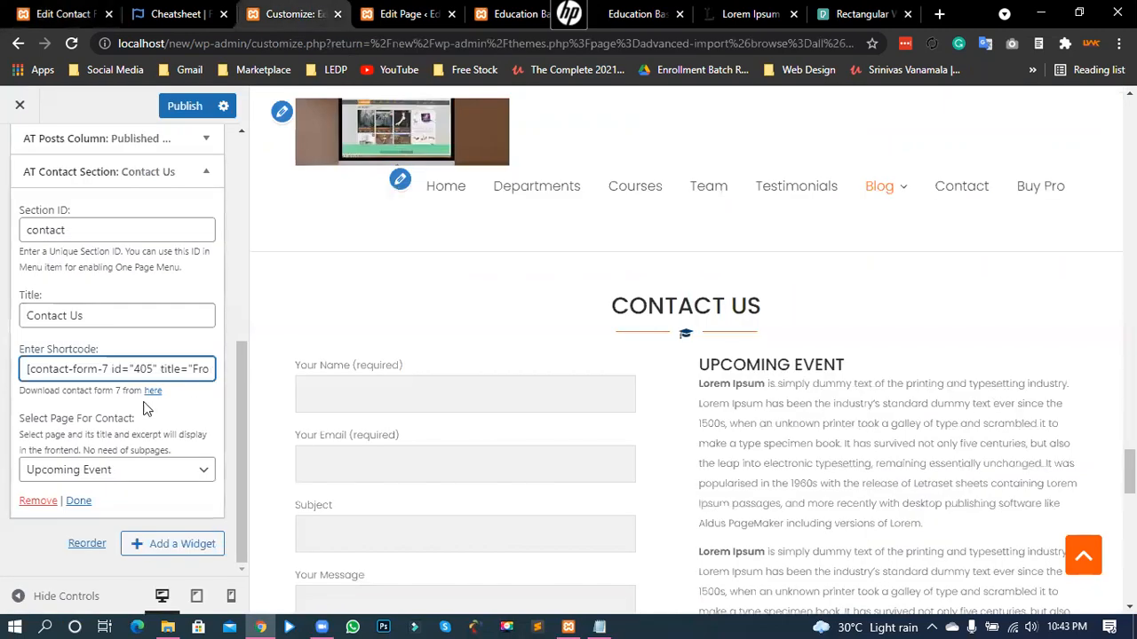
pyautogui.click(60, 13)
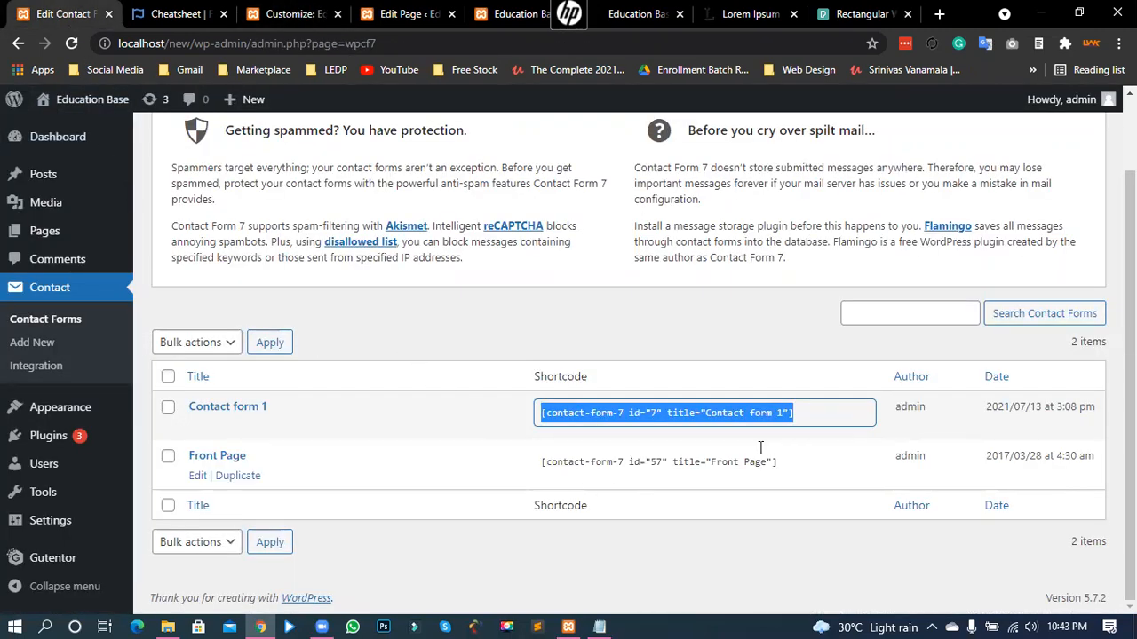
pyautogui.click(710, 358)
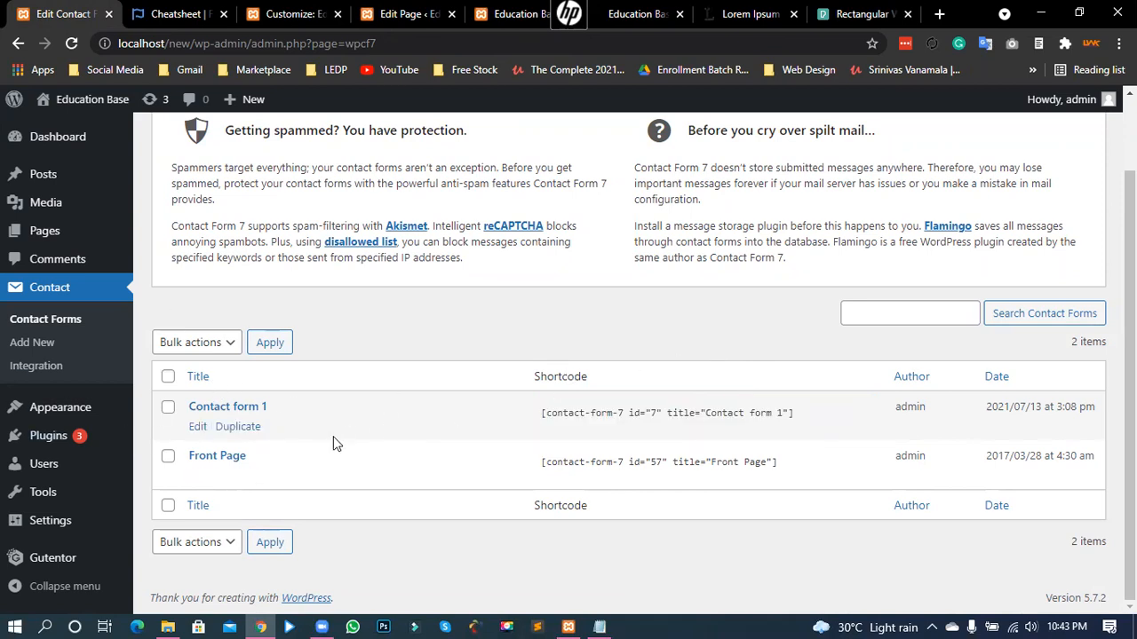
pyautogui.scroll(1, 333, 436)
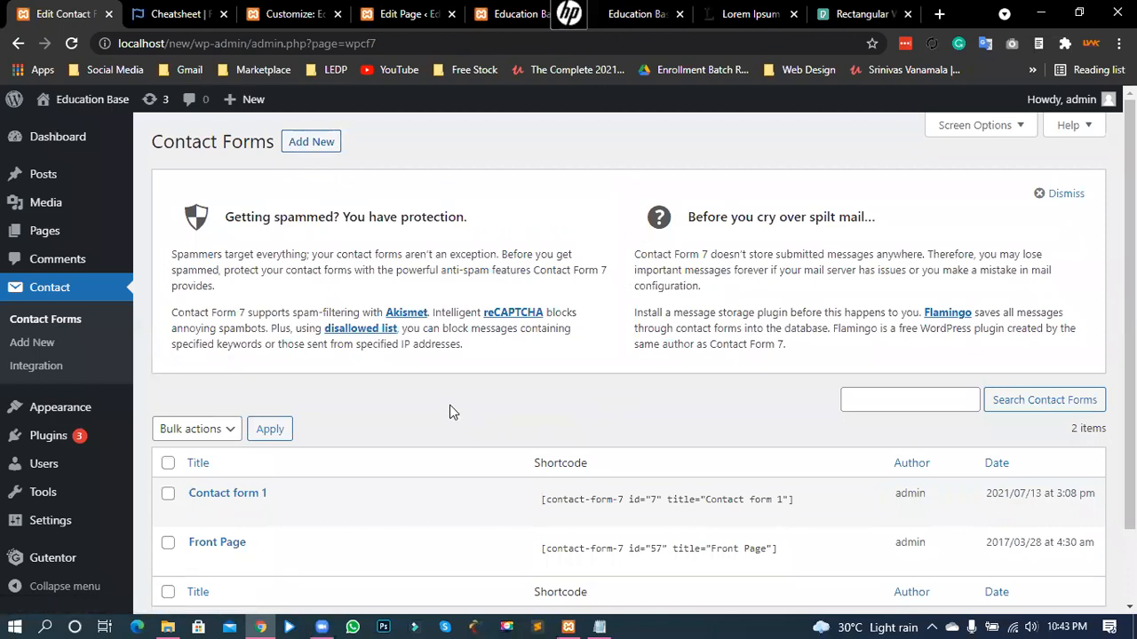
pyautogui.scroll(-1, 530, 447)
pyautogui.click(613, 426)
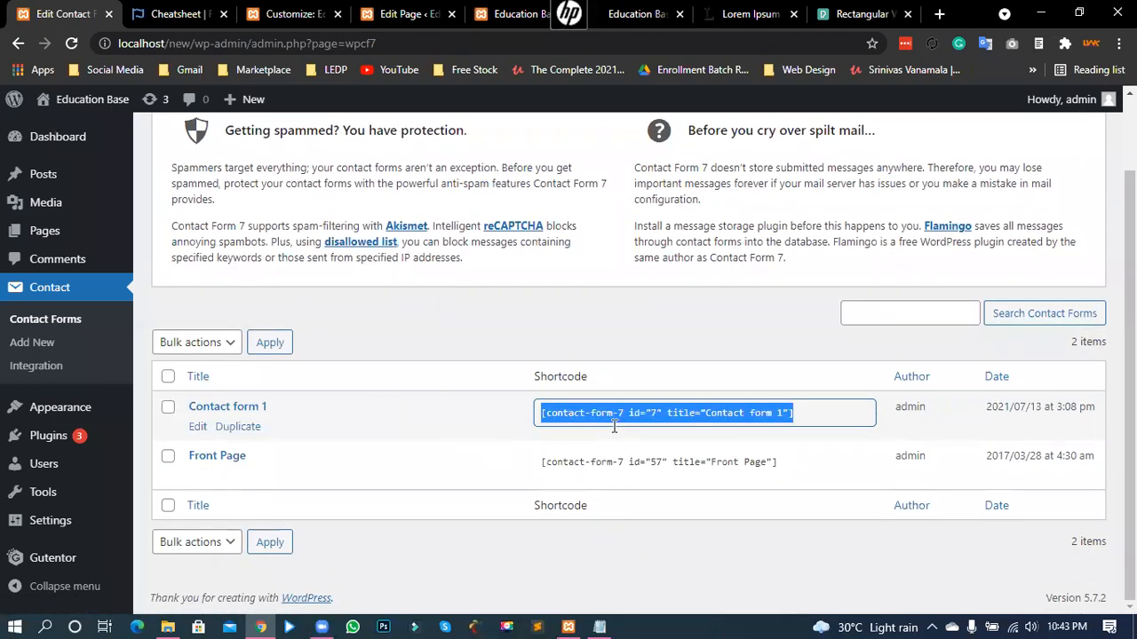
pyautogui.click(604, 352)
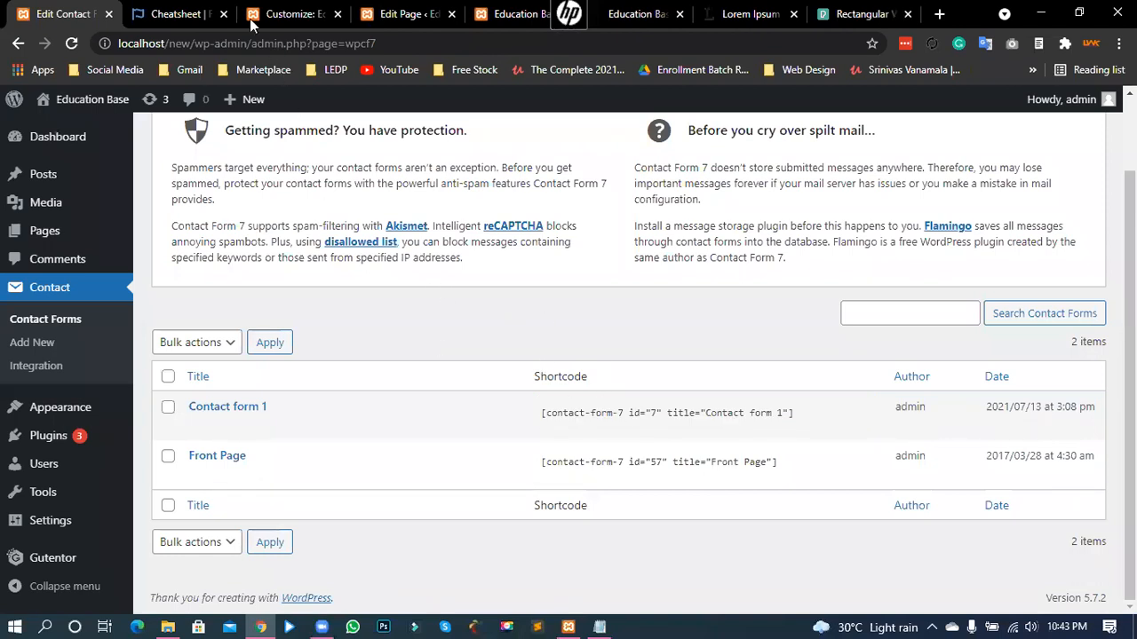
pyautogui.click(320, 8)
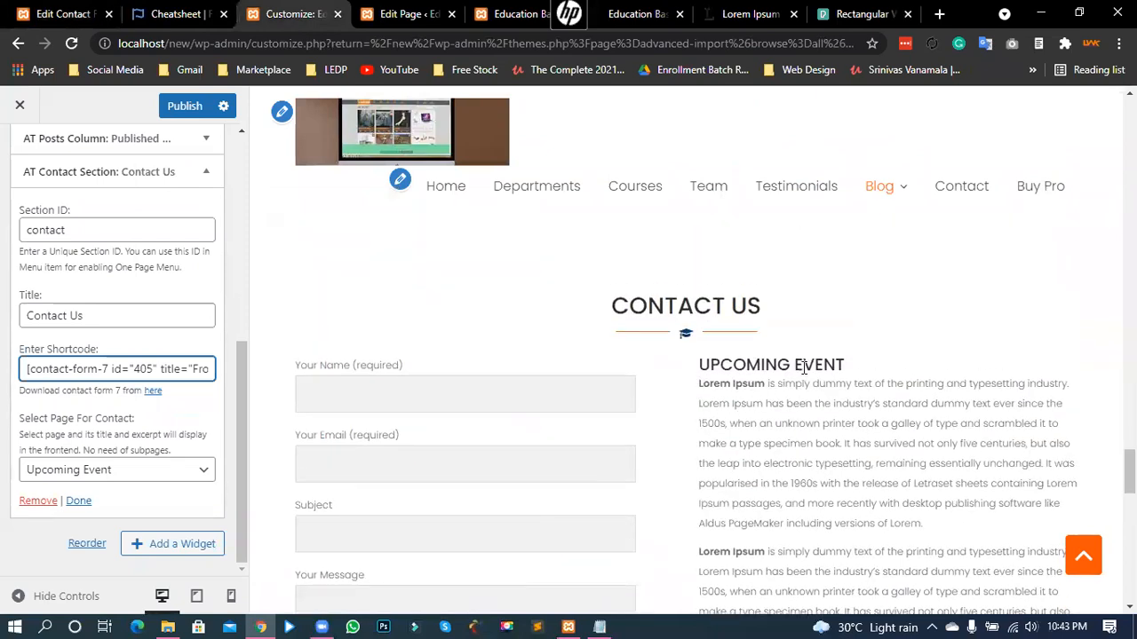
# - Choose Upcoming Event as the contact section's page and collapse the Contact Section widget
pyautogui.moveTo(76, 418); pyautogui.dragTo(135, 418)
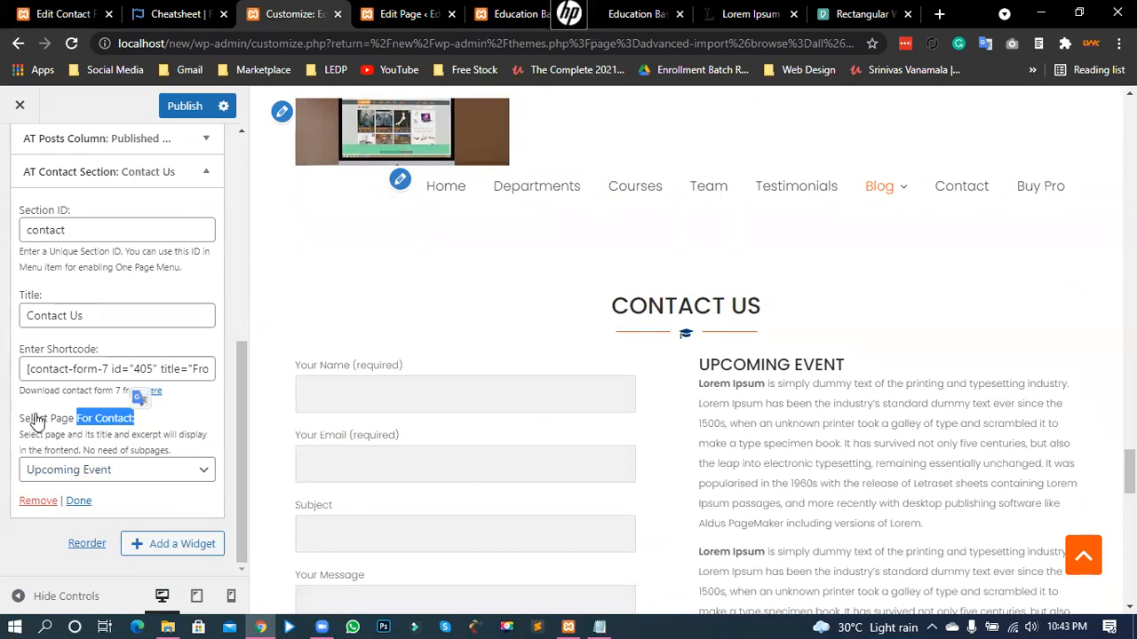
pyautogui.click(36, 419)
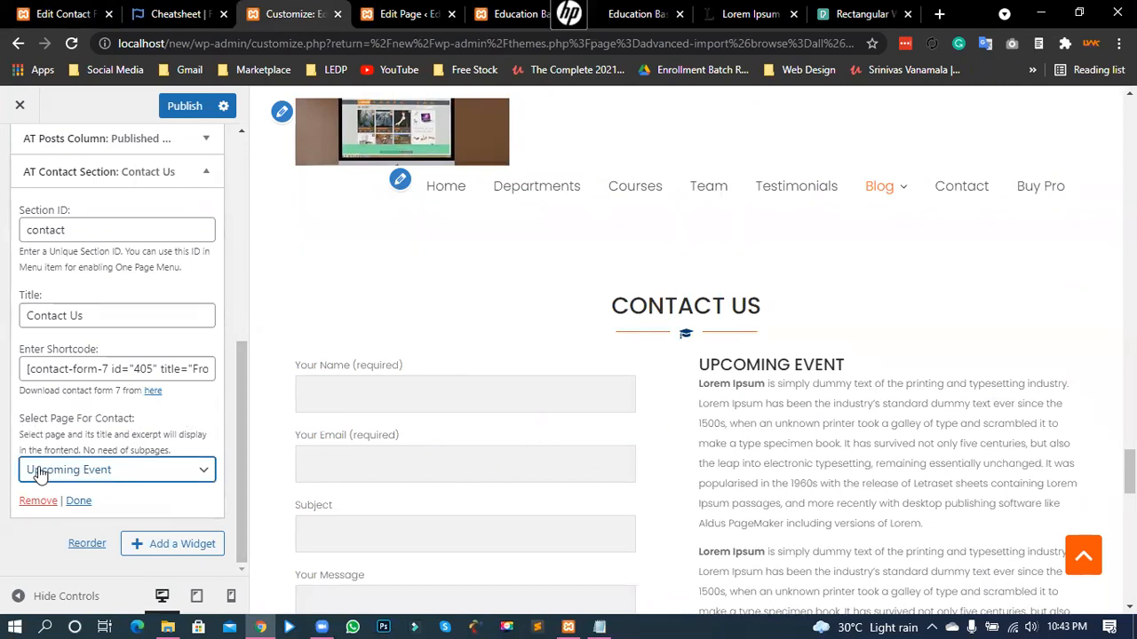
pyautogui.click(84, 471)
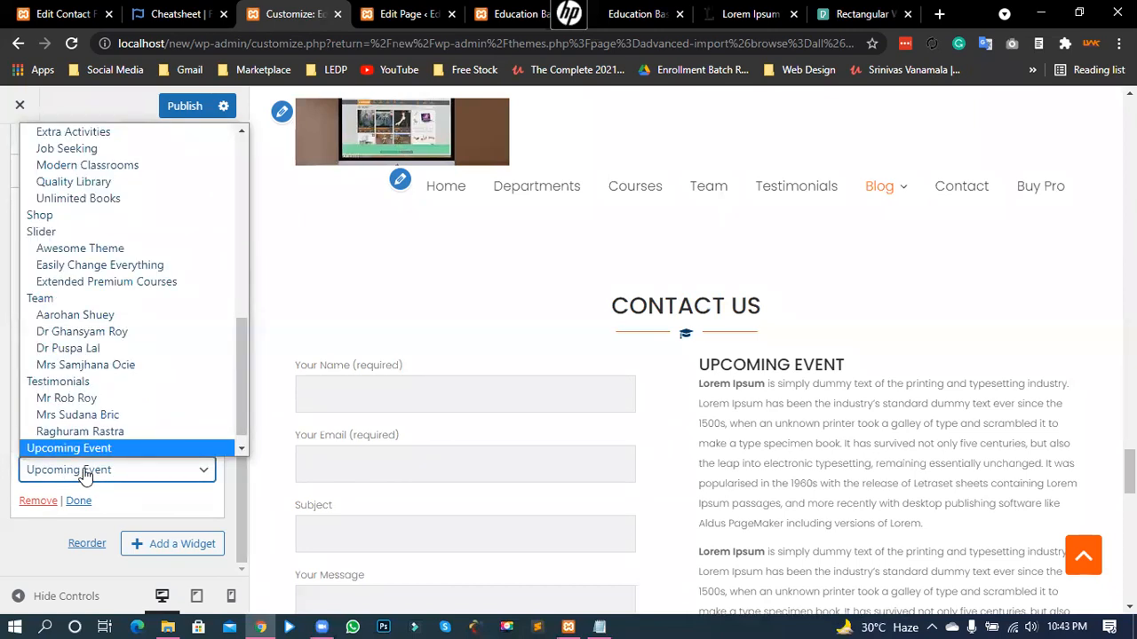
pyautogui.click(85, 476)
pyautogui.scroll(-1, 870, 452)
pyautogui.moveTo(720, 281); pyautogui.dragTo(835, 281)
pyautogui.click(740, 340)
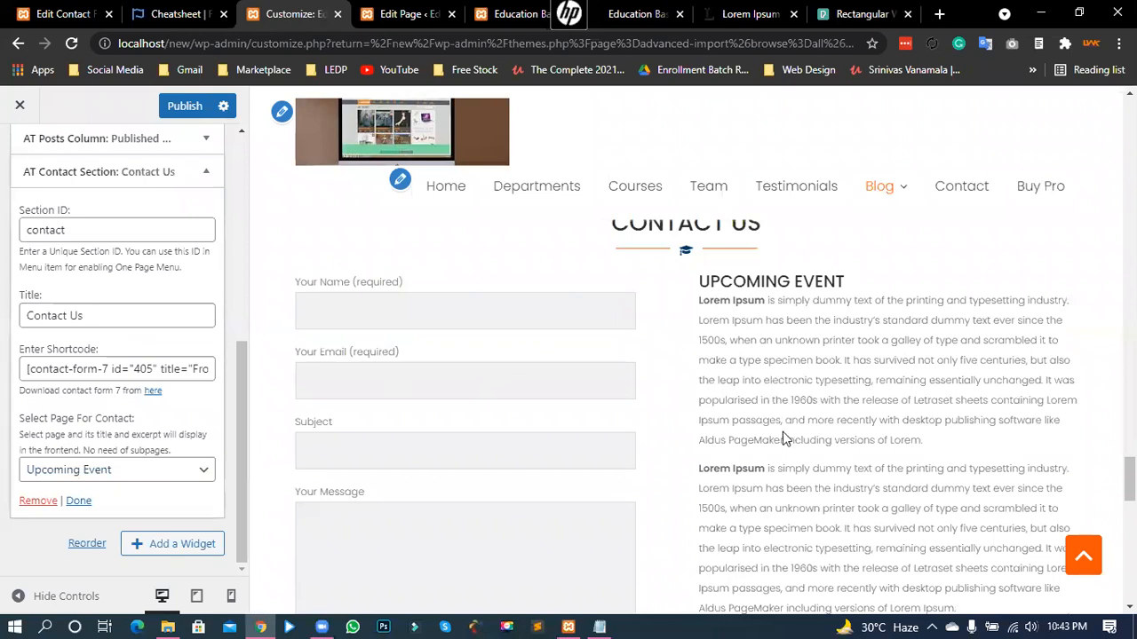
pyautogui.click(78, 501)
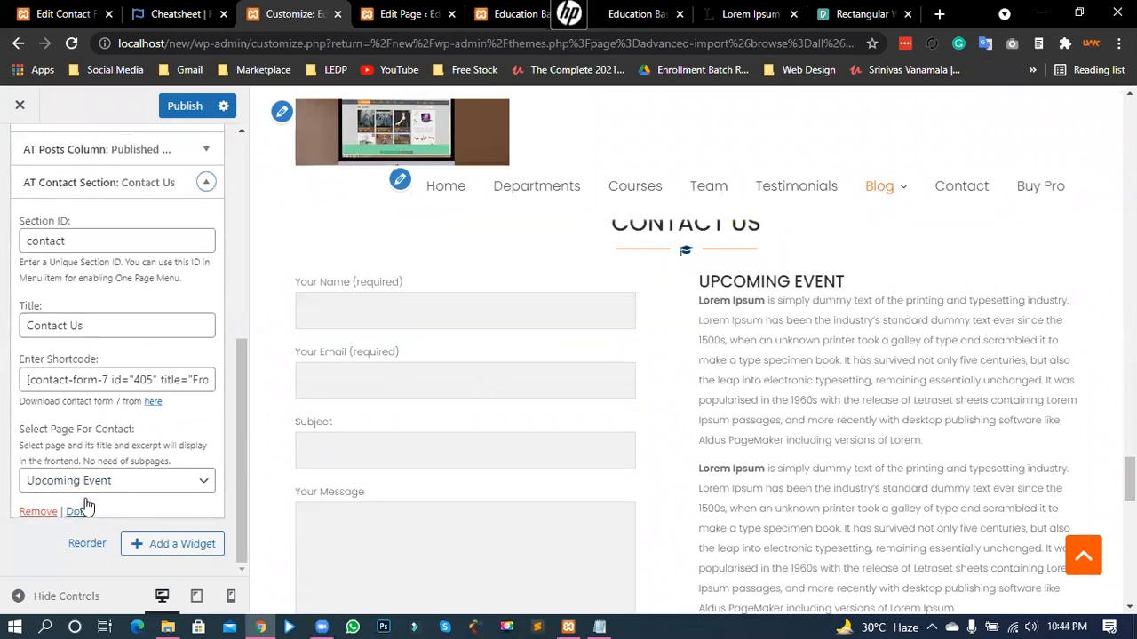
pyautogui.scroll(2, 81, 465)
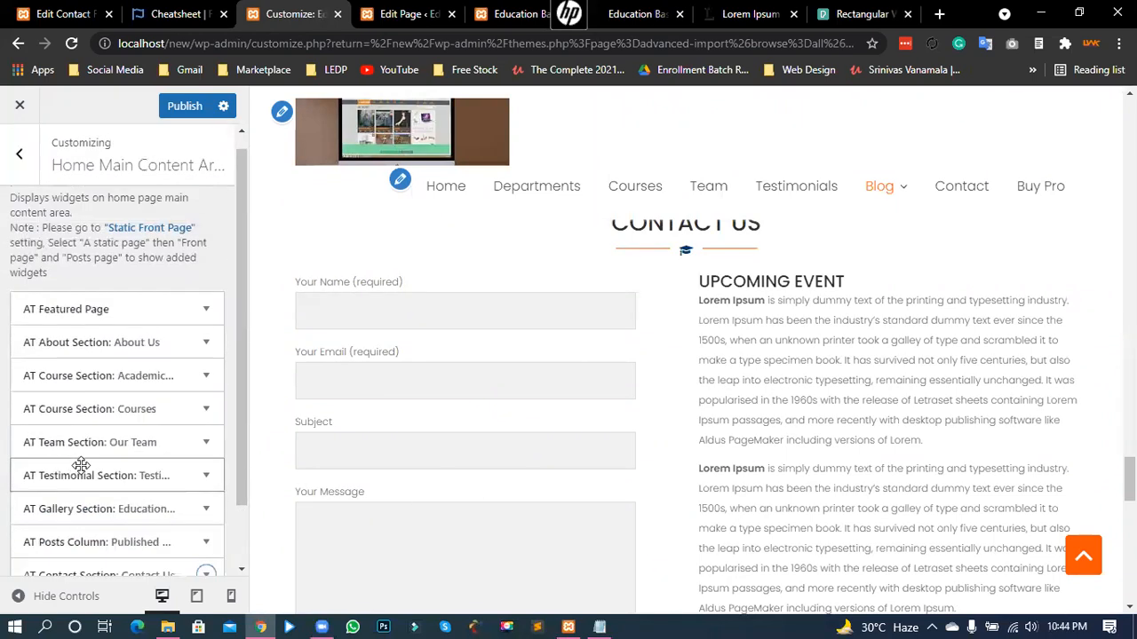
# - Return to the top-level Customizer menu and open Footer Options
pyautogui.click(18, 154)
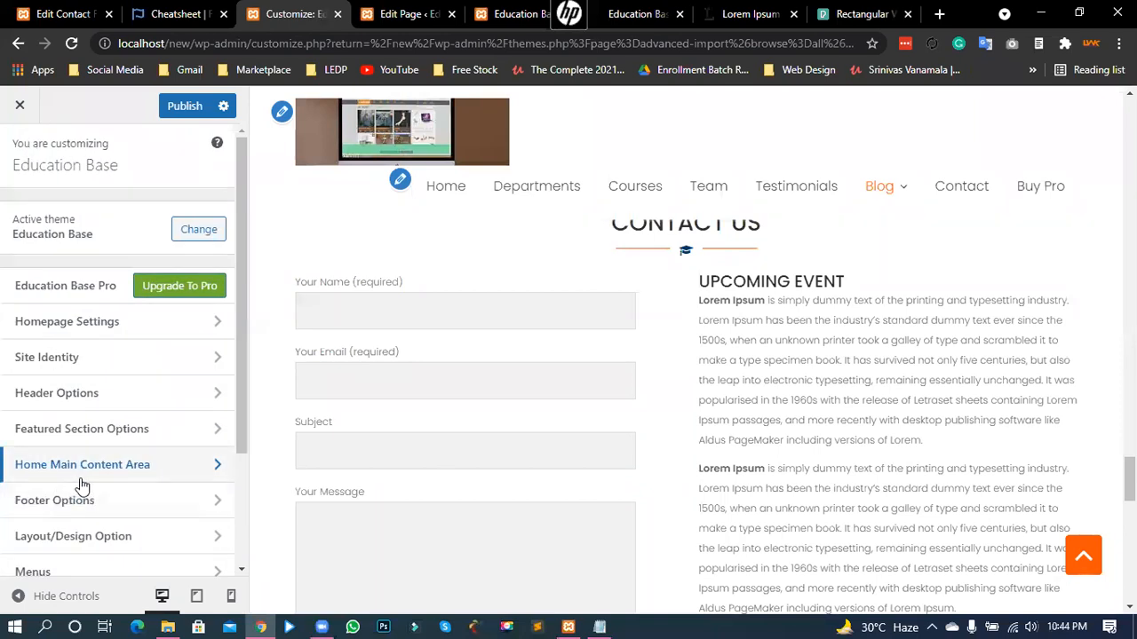
pyautogui.scroll(-1, 590, 416)
pyautogui.scroll(-10, 591, 415)
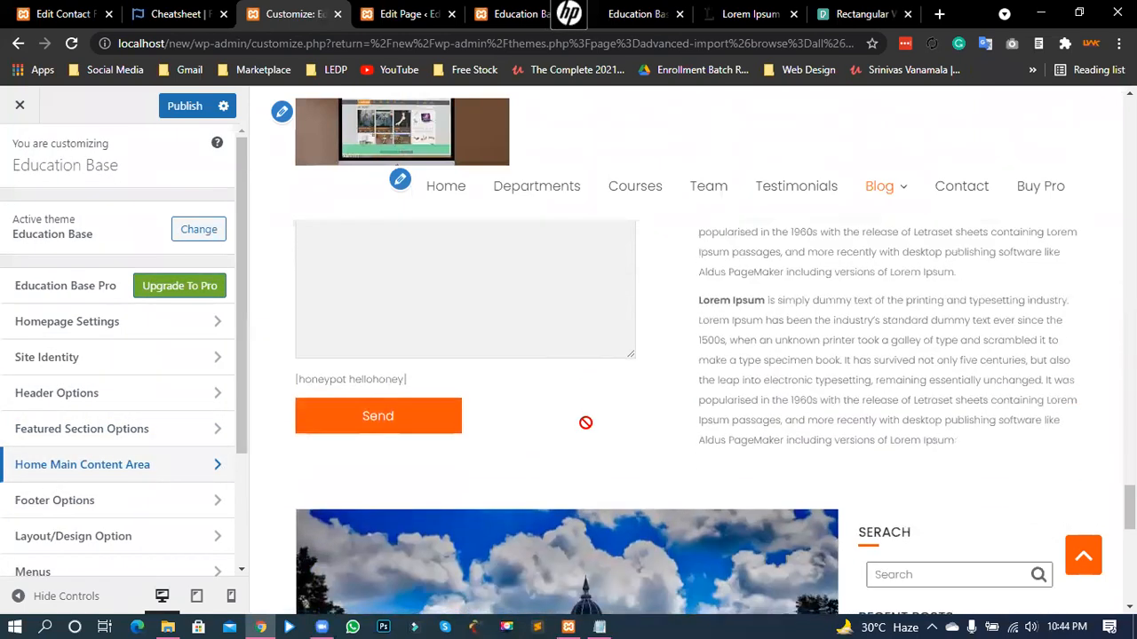
pyautogui.scroll(-2, 434, 421)
pyautogui.scroll(6, 440, 408)
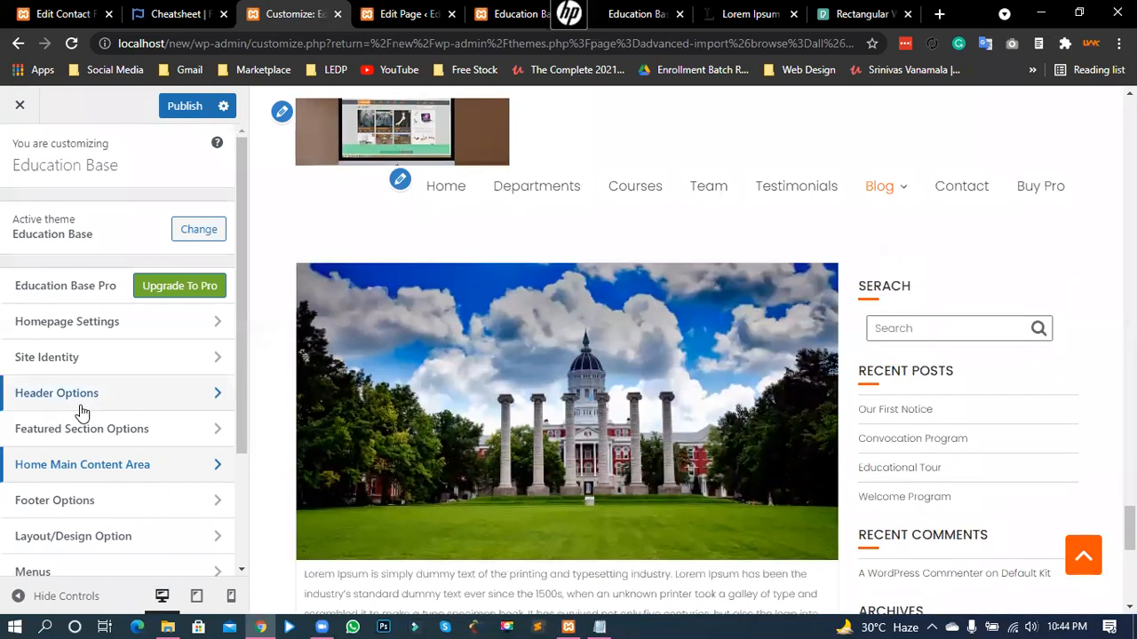
pyautogui.scroll(-2, 85, 411)
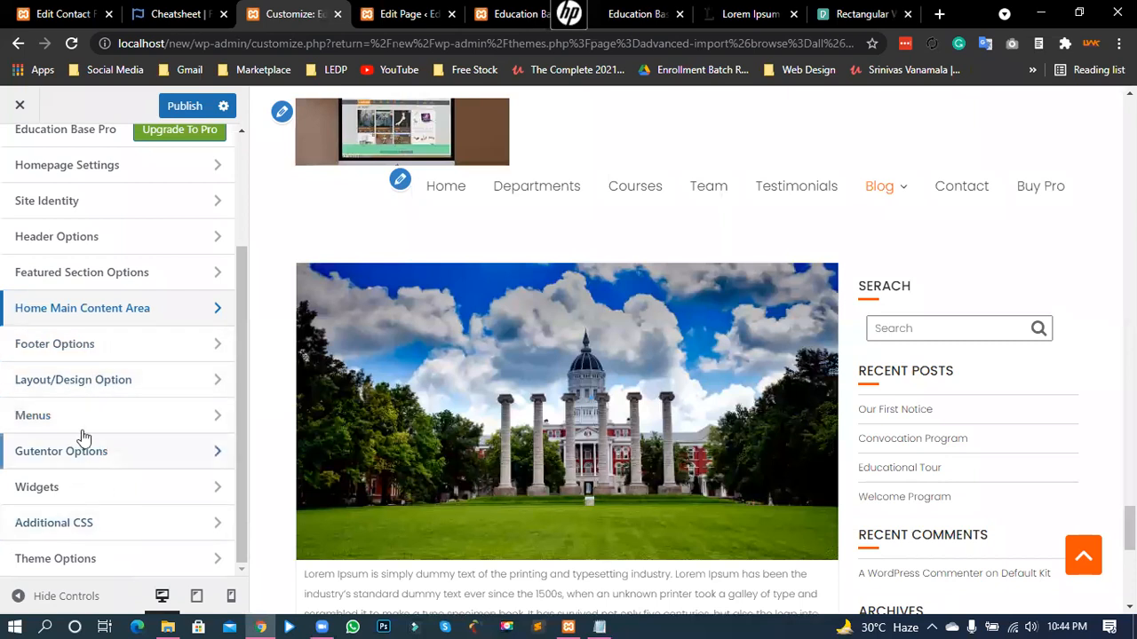
pyautogui.click(83, 339)
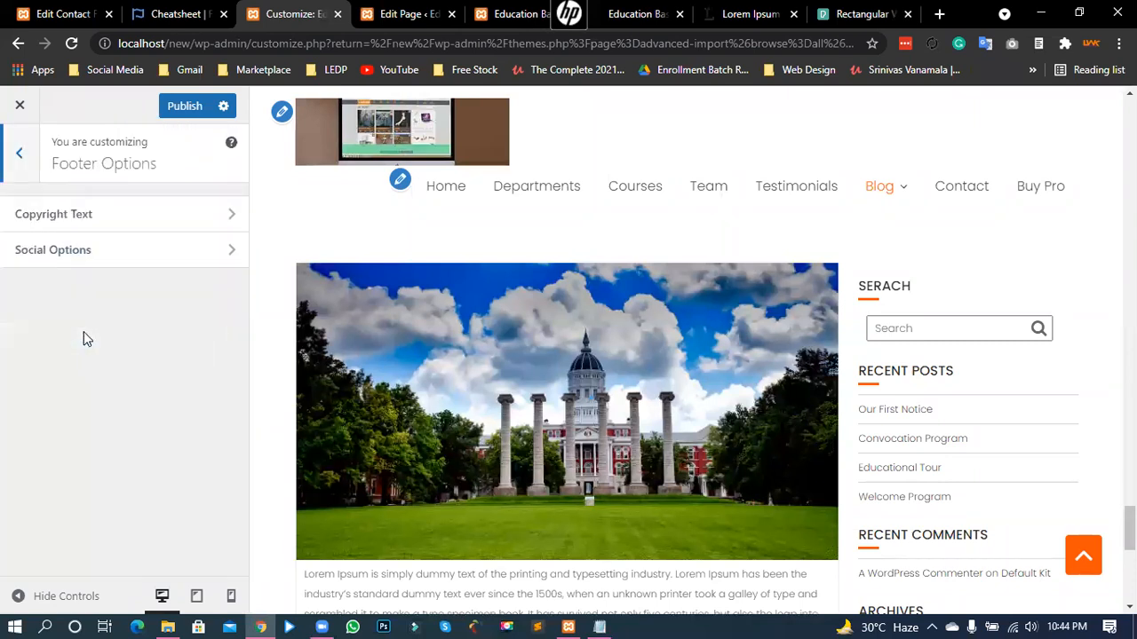
pyautogui.click(120, 224)
# - Replace 2016 with 2021 so the footer copyright reads '© All right reserved 2021'
pyautogui.moveTo(147, 236); pyautogui.dragTo(476, 318)
pyautogui.scroll(-5, 488, 329)
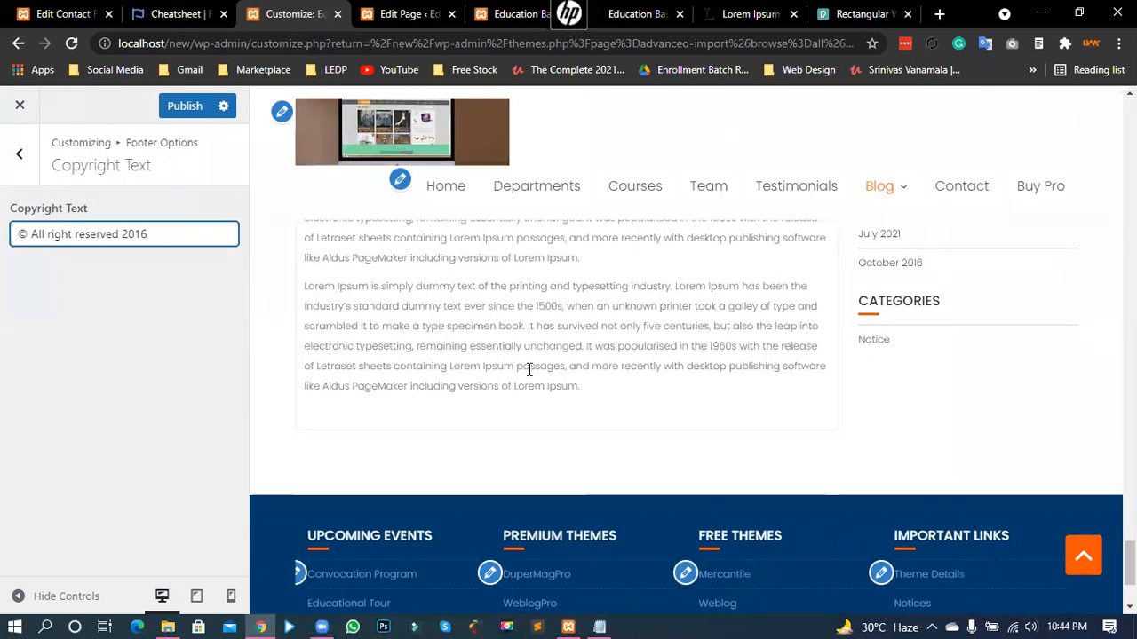
pyautogui.scroll(5, 529, 369)
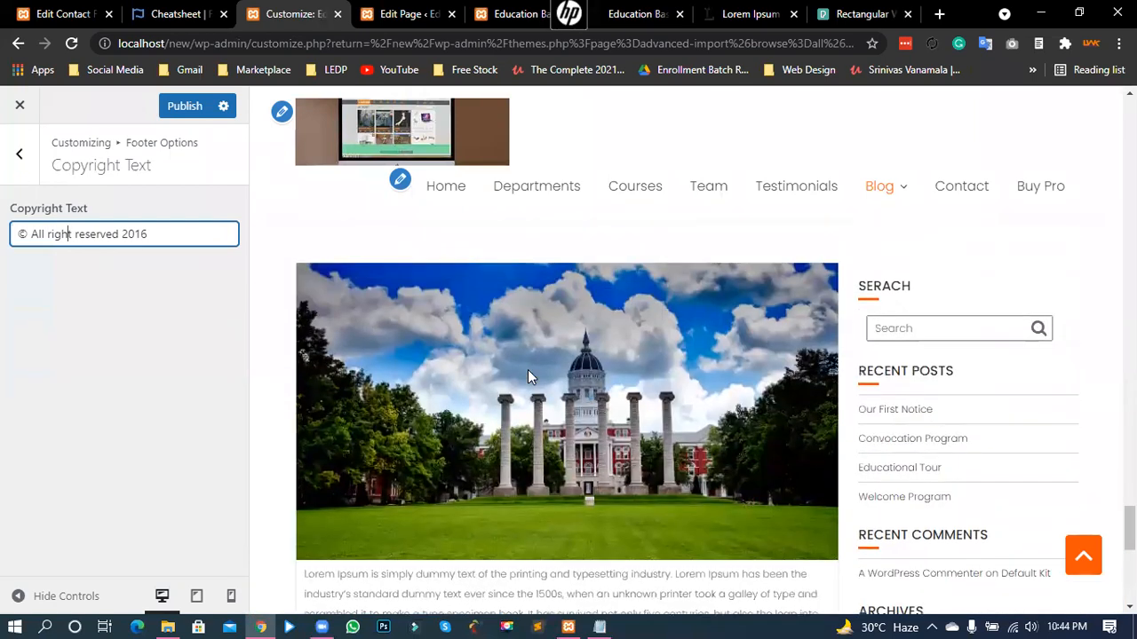
pyautogui.scroll(-5, 527, 369)
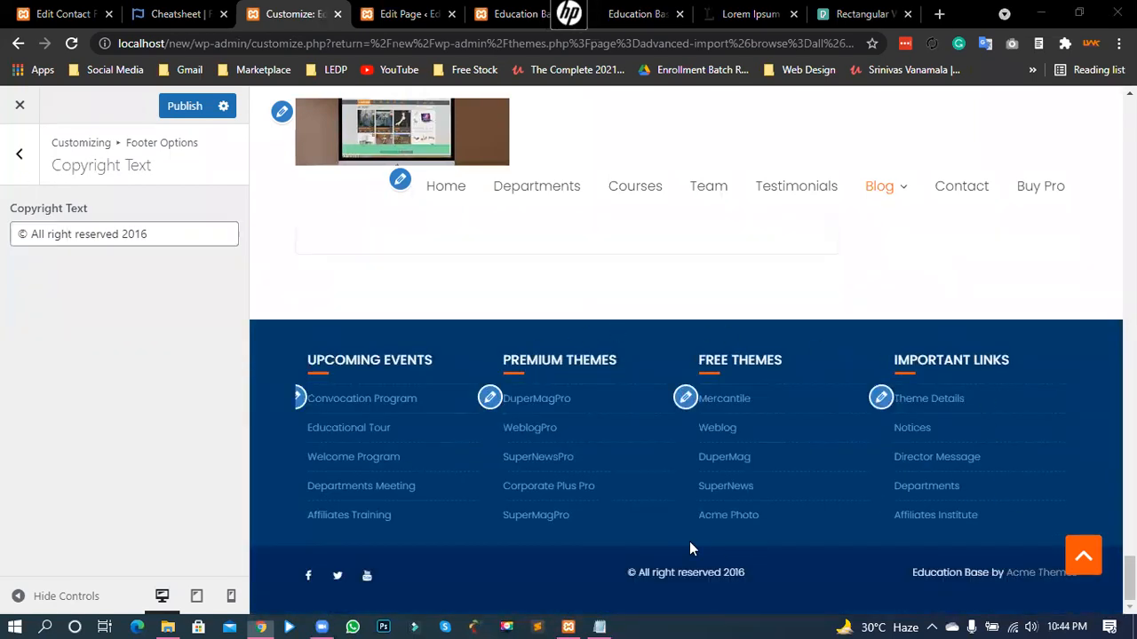
pyautogui.moveTo(677, 573); pyautogui.dragTo(744, 573)
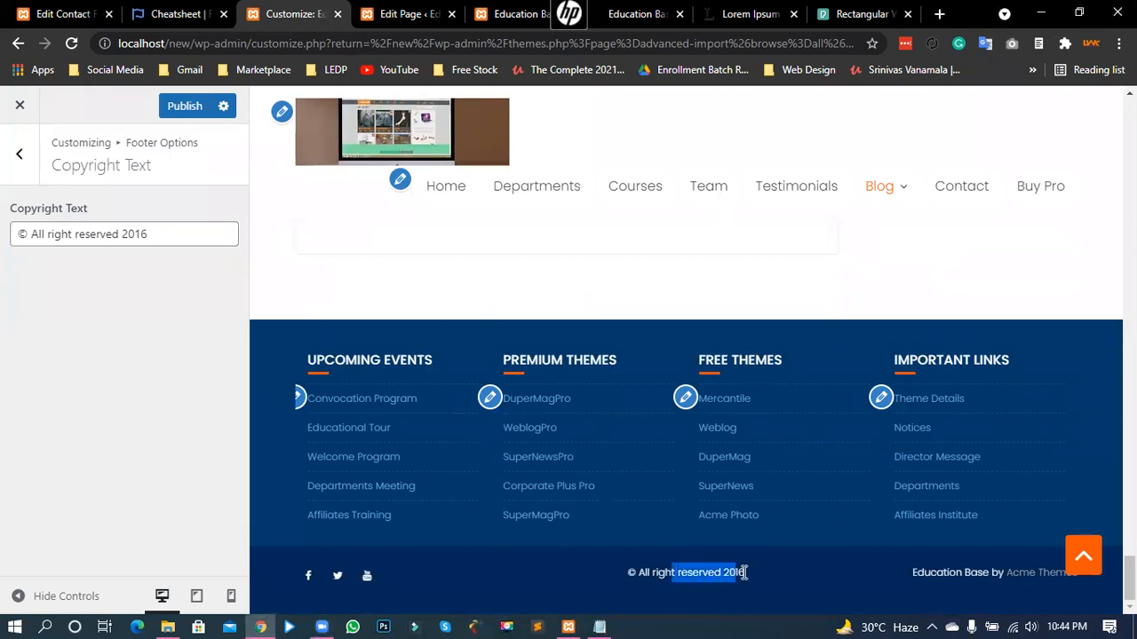
pyautogui.click(651, 495)
pyautogui.moveTo(156, 231); pyautogui.dragTo(114, 233)
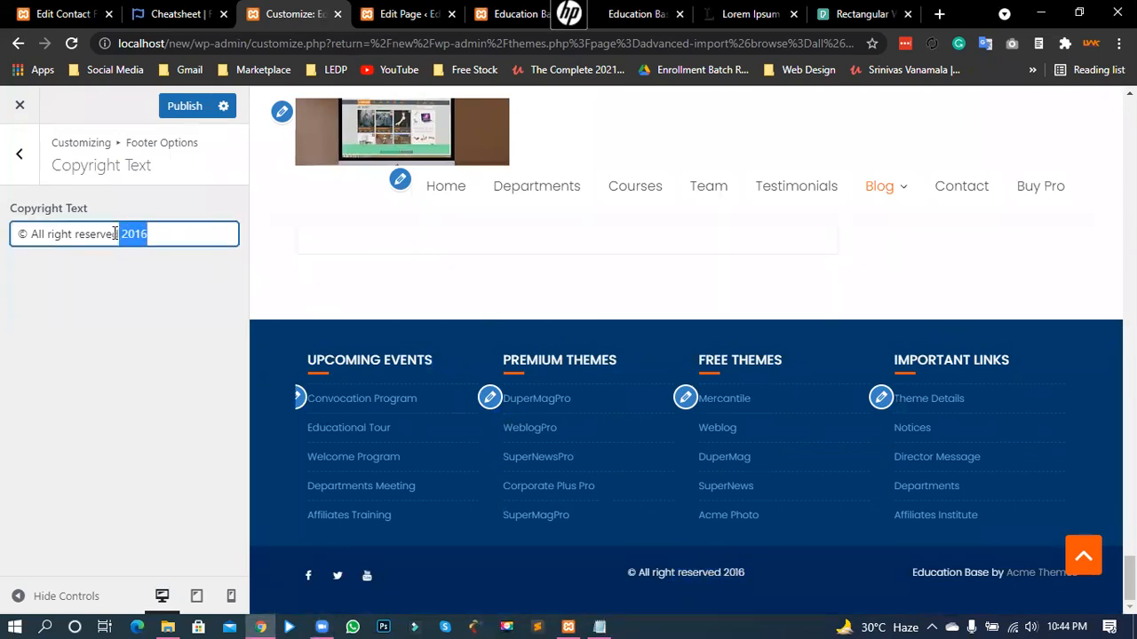
pyautogui.press('BackSpace')
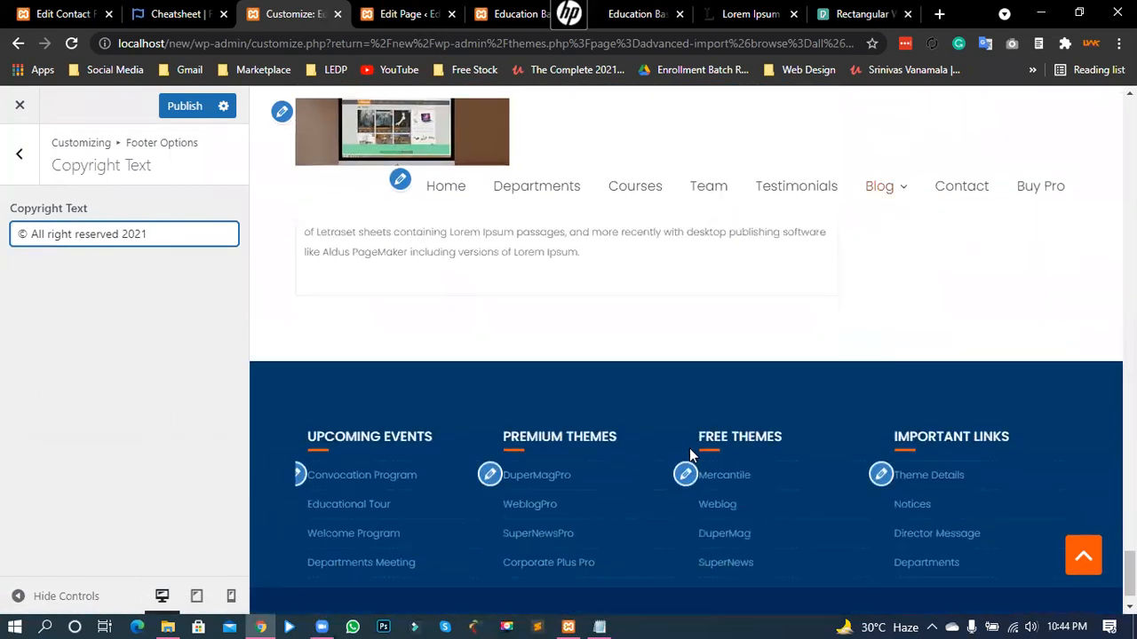
pyautogui.doubleClick(736, 573)
pyautogui.click(739, 575)
pyautogui.click(21, 154)
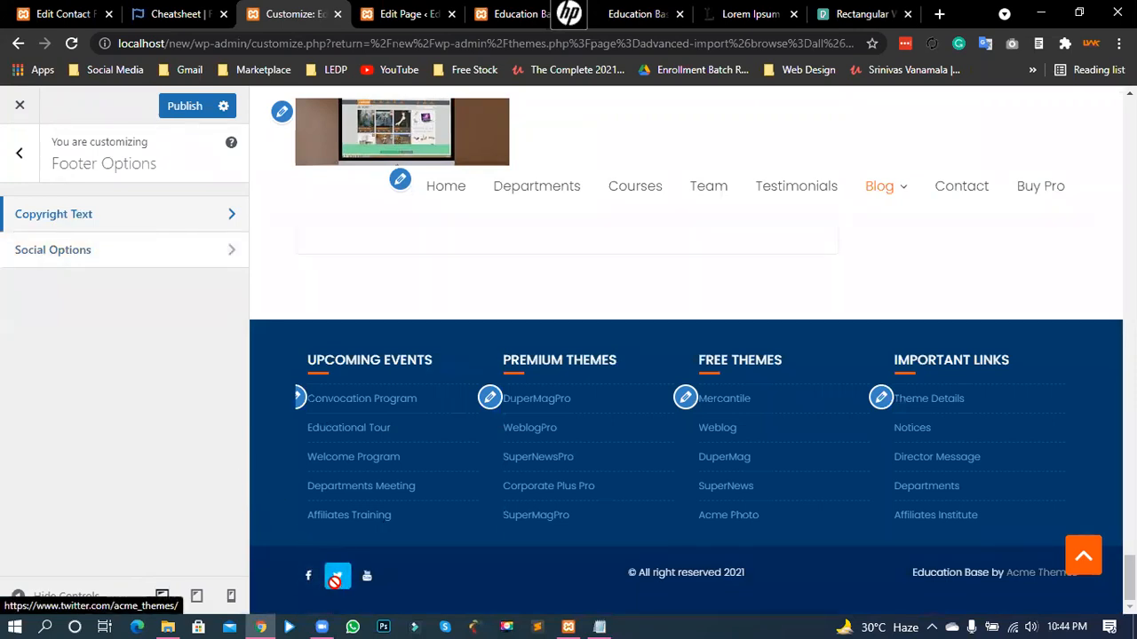
# - Toggle Enable social in Social Options, showing Facebook, Twitter and YouTube icons, then go back to the main menu
pyautogui.click(90, 247)
pyautogui.click(29, 214)
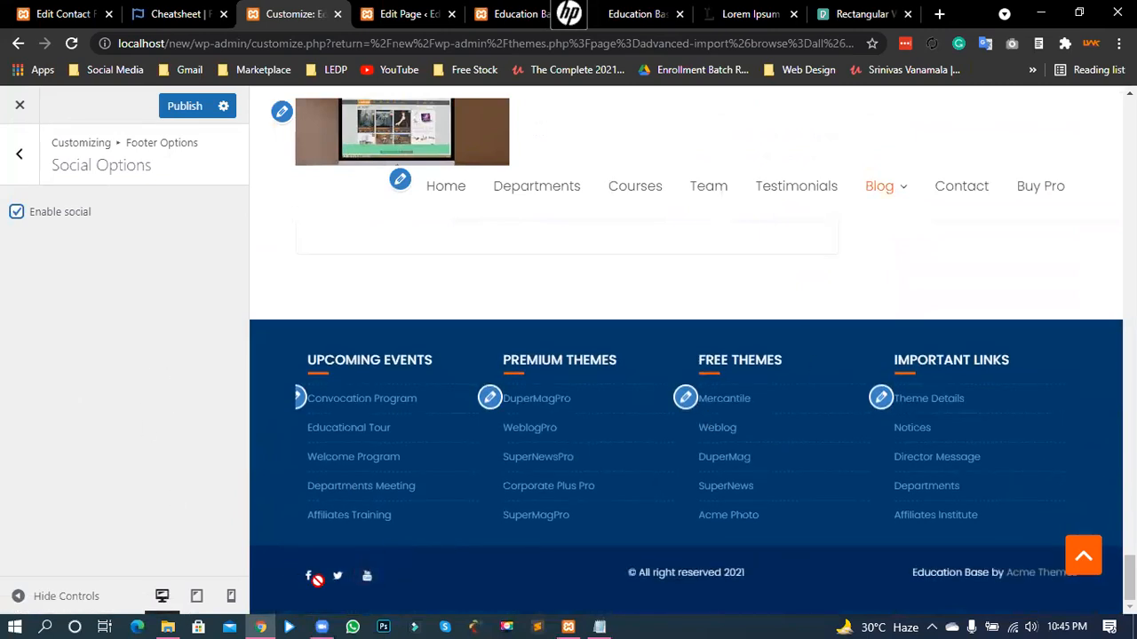
pyautogui.click(16, 155)
pyautogui.click(15, 156)
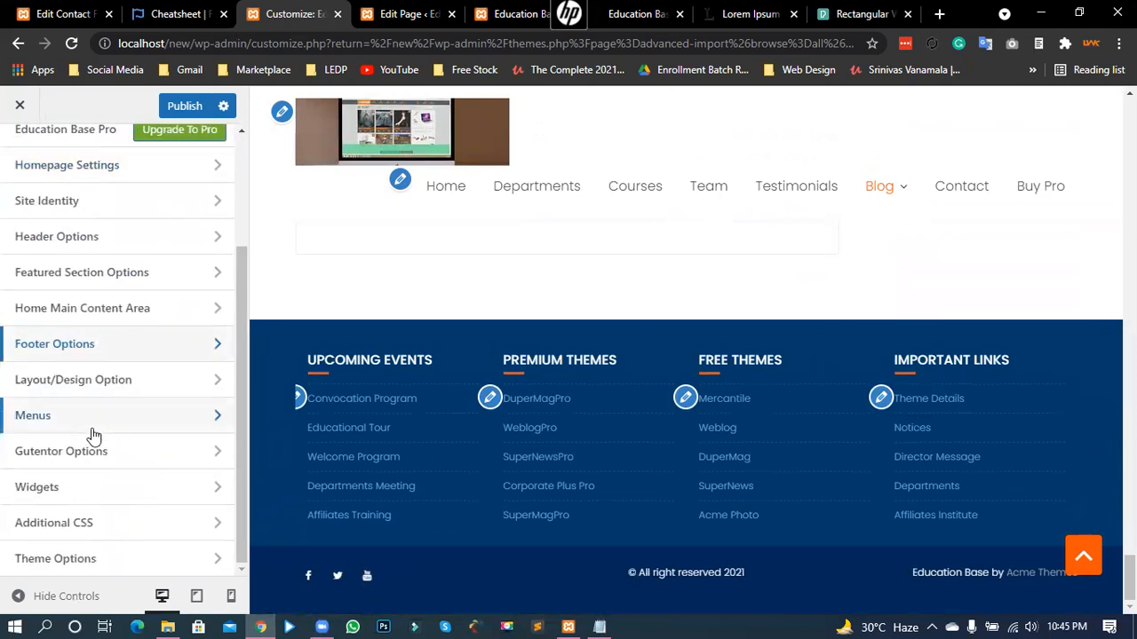
# - Open Layout/Design Option, briefly checking the page editor before returning to the Customizer
pyautogui.click(131, 382)
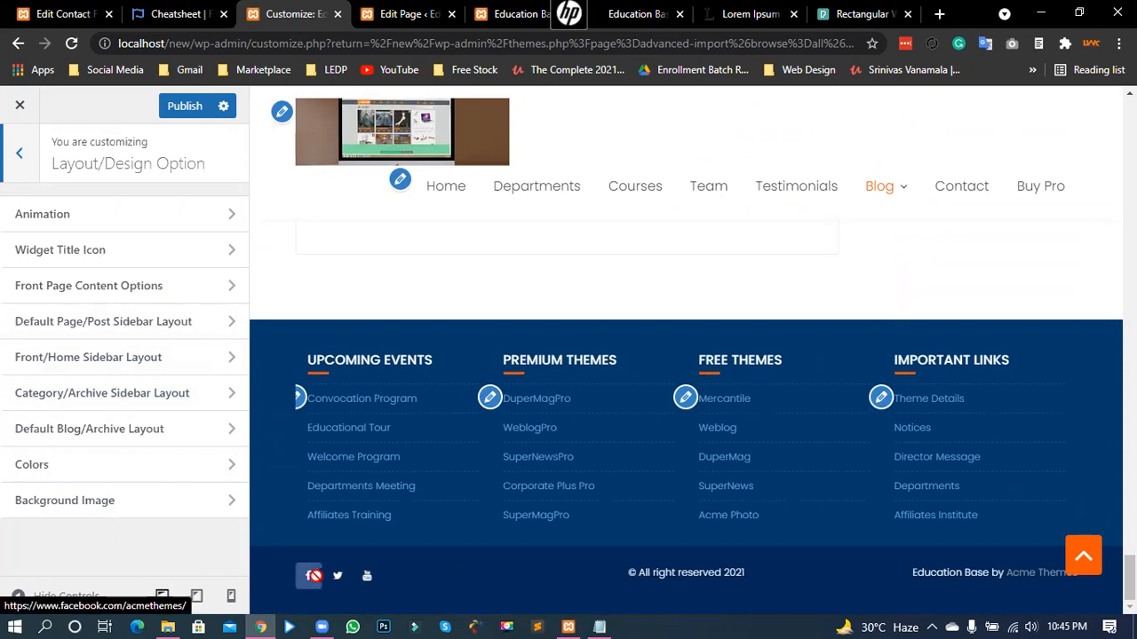
pyautogui.click(395, 13)
pyautogui.click(302, 14)
pyautogui.click(497, 11)
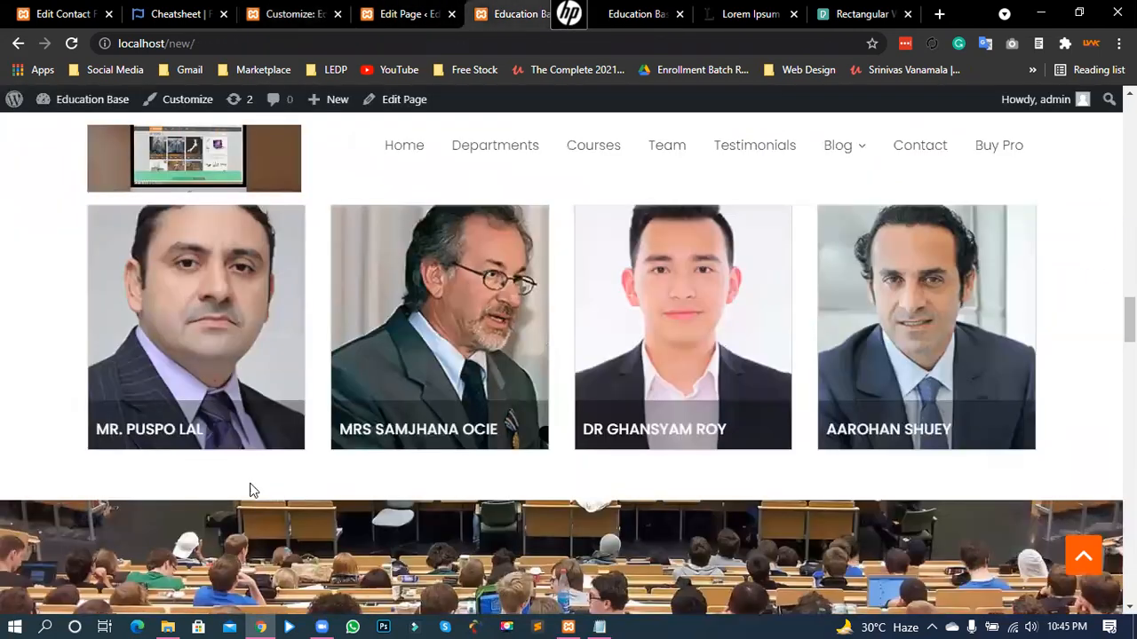
pyautogui.scroll(-15, 244, 487)
pyautogui.scroll(-10, 230, 483)
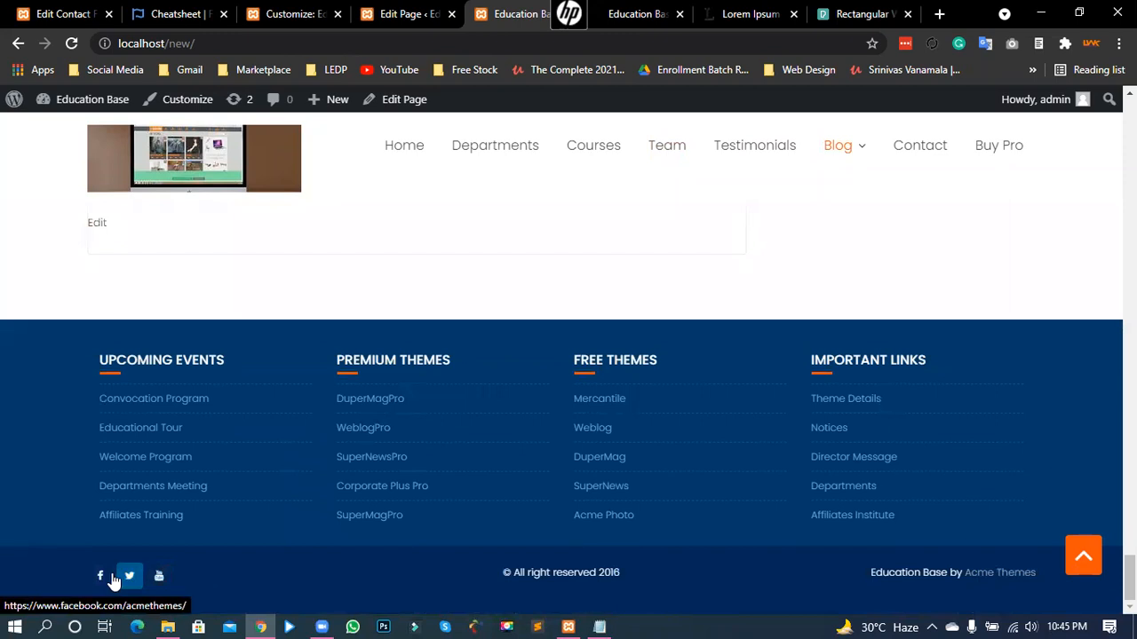
pyautogui.click(284, 25)
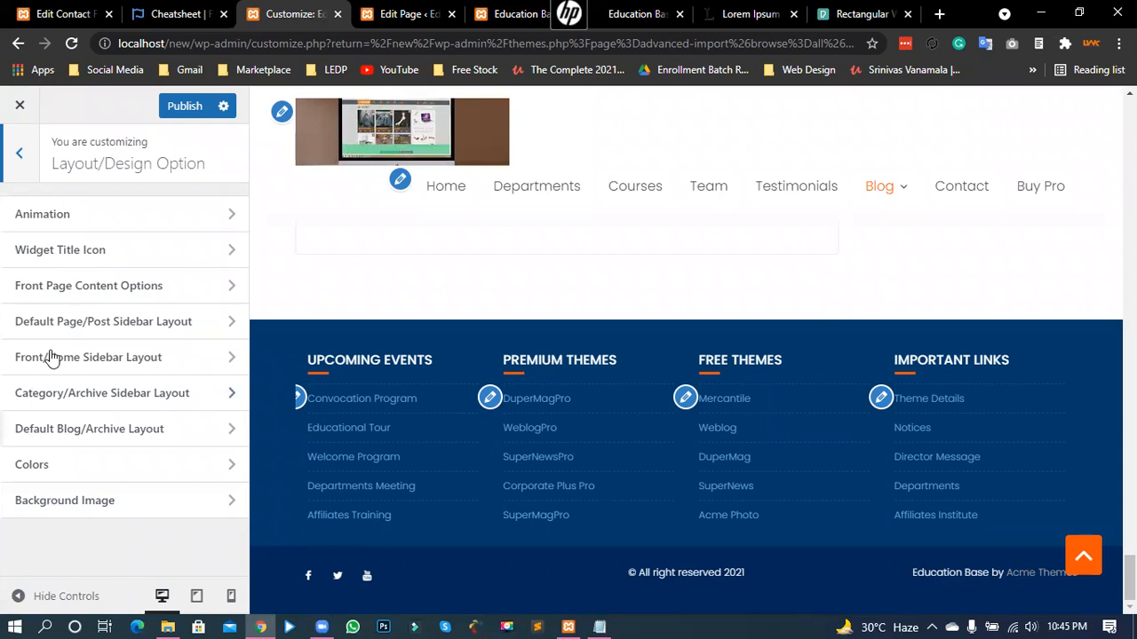
pyautogui.moveTo(940, 572); pyautogui.dragTo(1012, 574)
# - Back out of the layout settings, look into Footer Options, and return to the top-level Customizer list
pyautogui.click(944, 581)
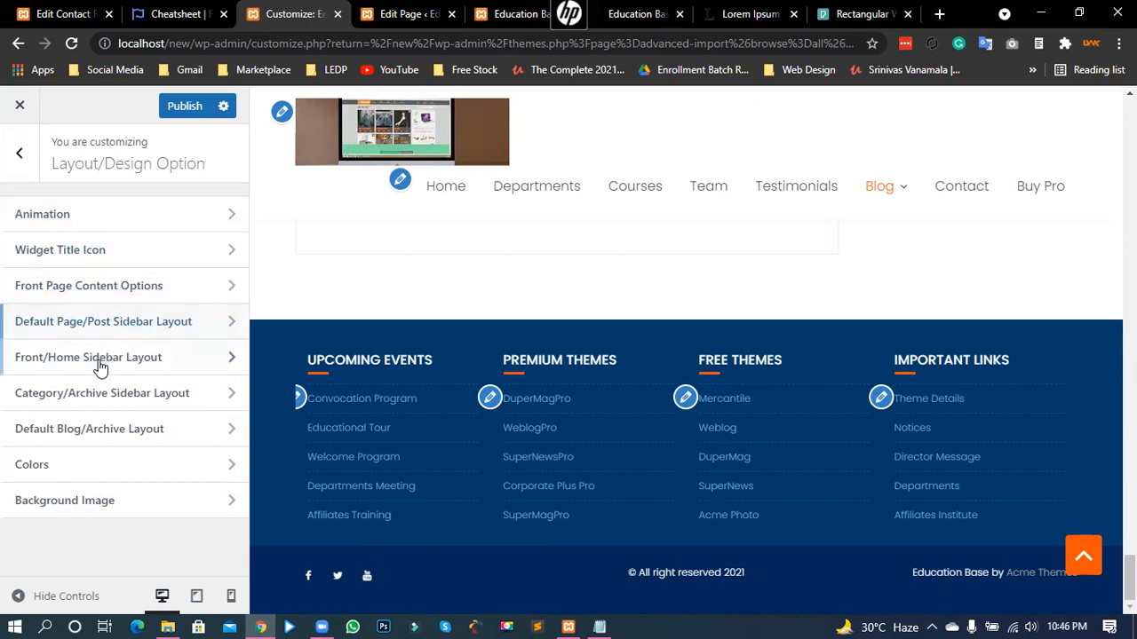
pyautogui.click(20, 153)
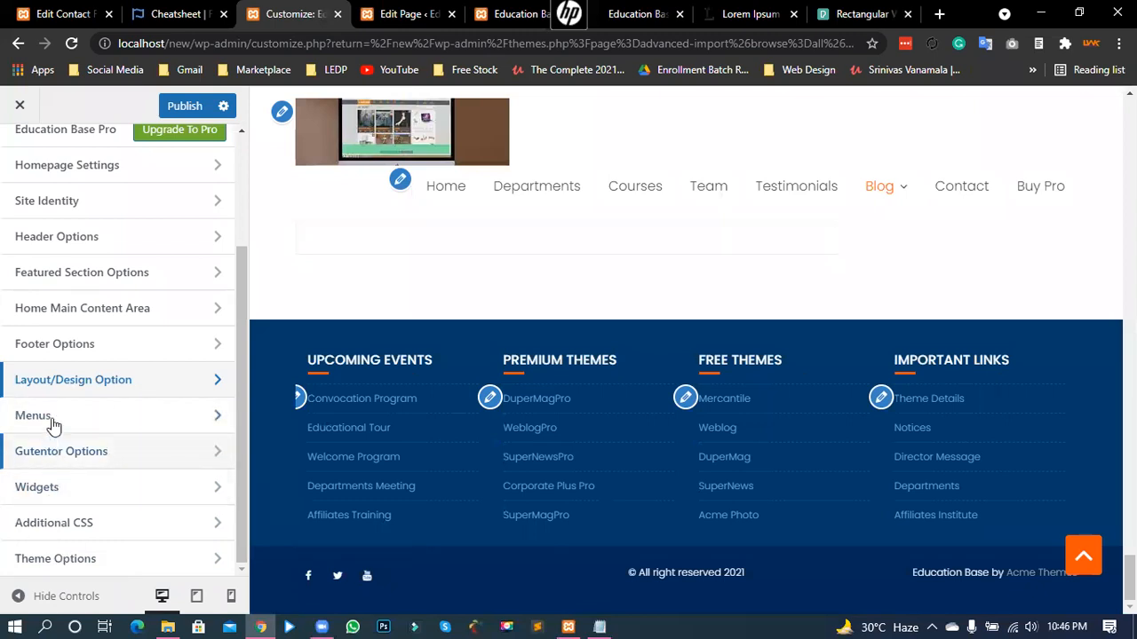
pyautogui.scroll(2, 82, 424)
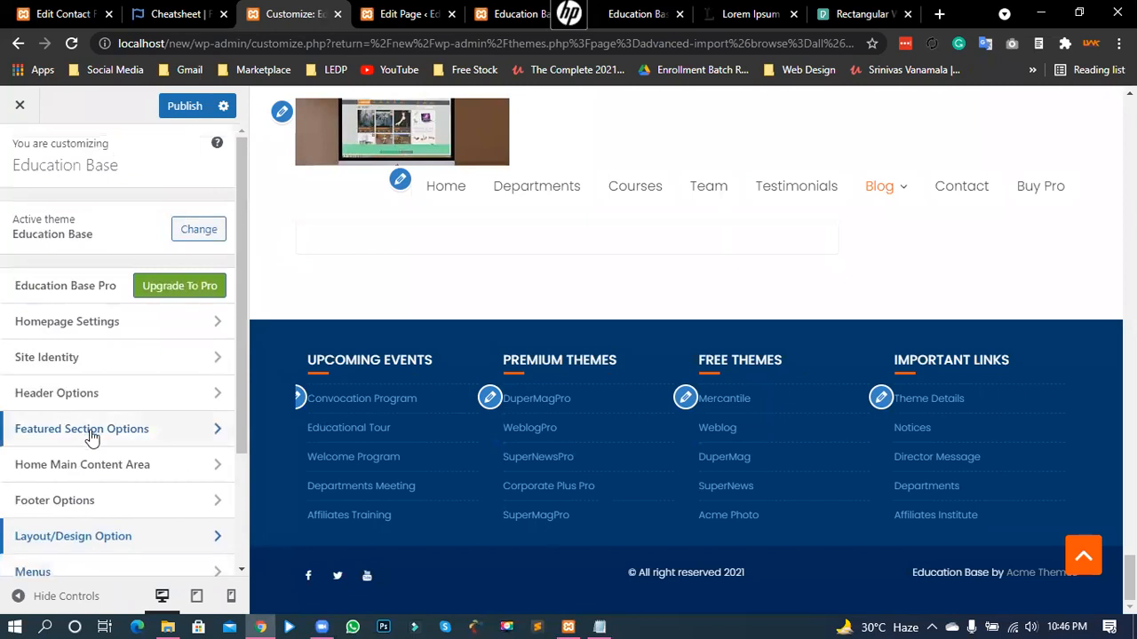
pyautogui.scroll(-2, 94, 427)
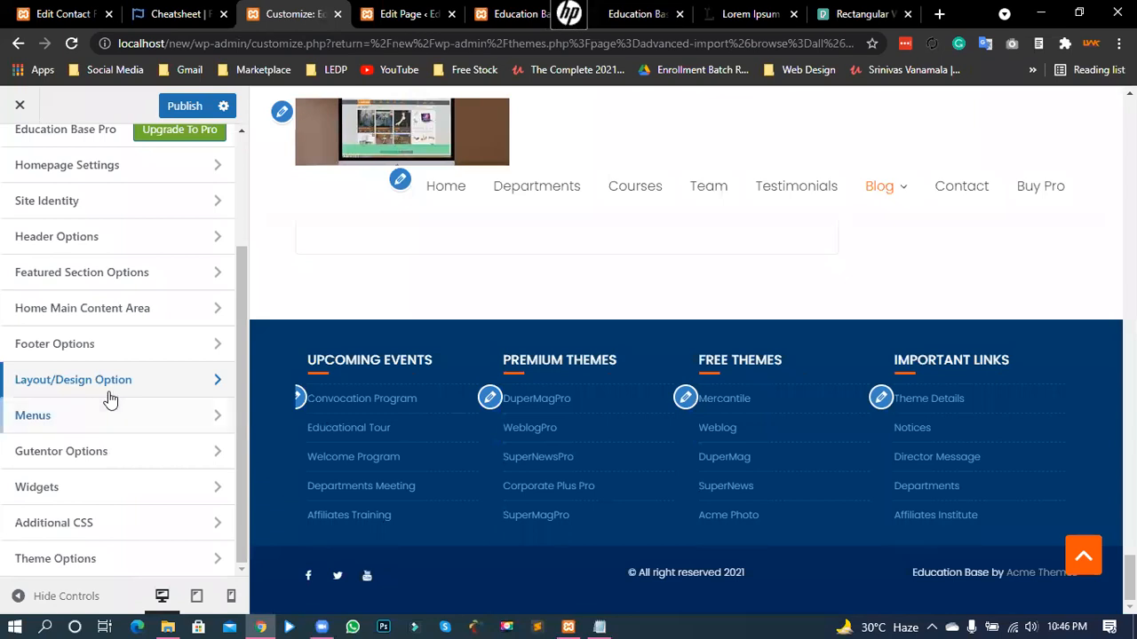
pyautogui.scroll(3, 80, 419)
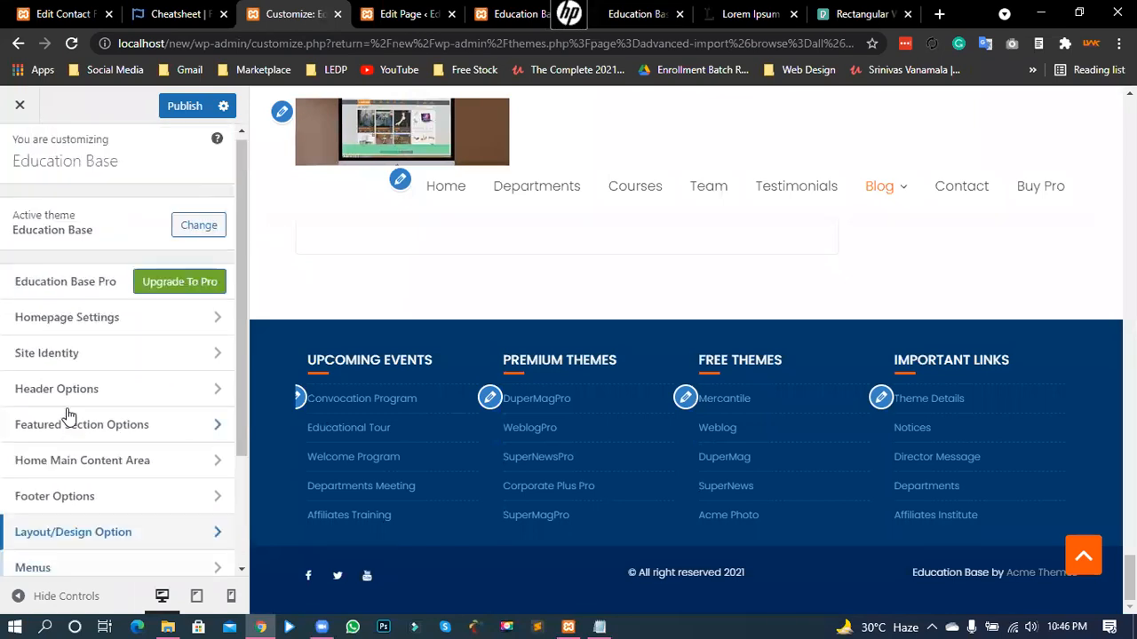
pyautogui.scroll(-3, 76, 414)
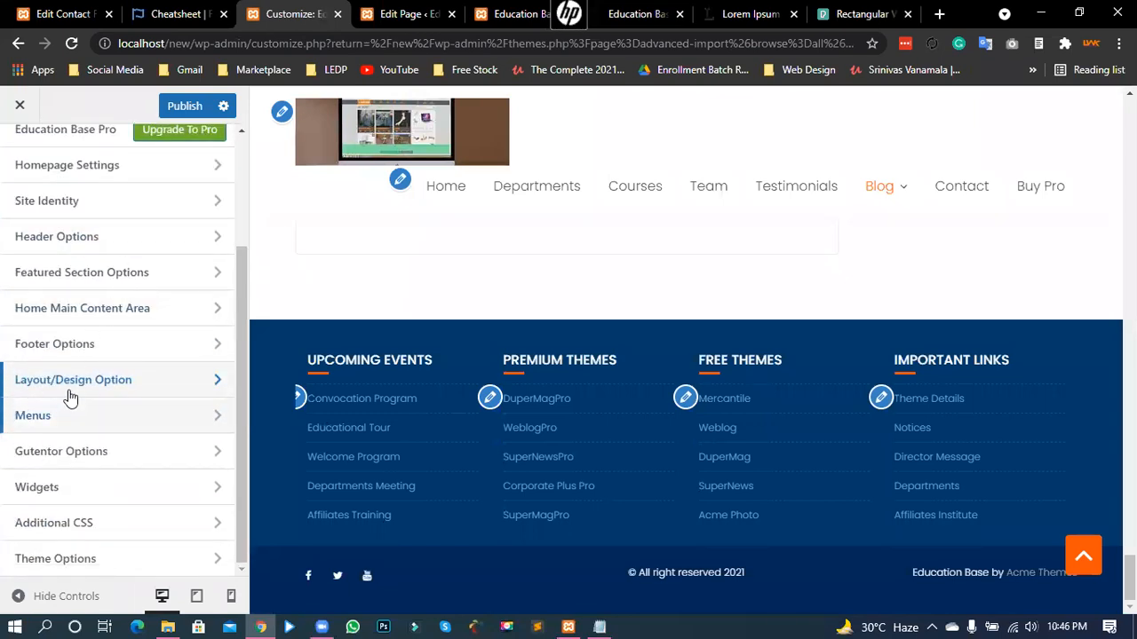
pyautogui.click(93, 349)
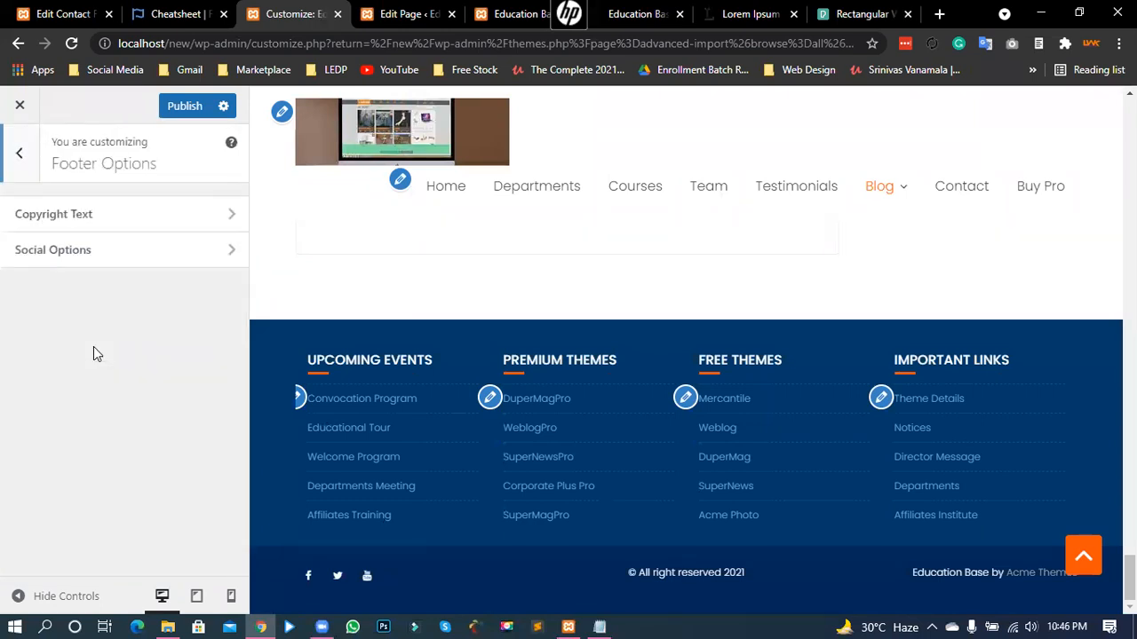
pyautogui.click(9, 163)
pyautogui.scroll(1, 71, 360)
pyautogui.scroll(1, 71, 366)
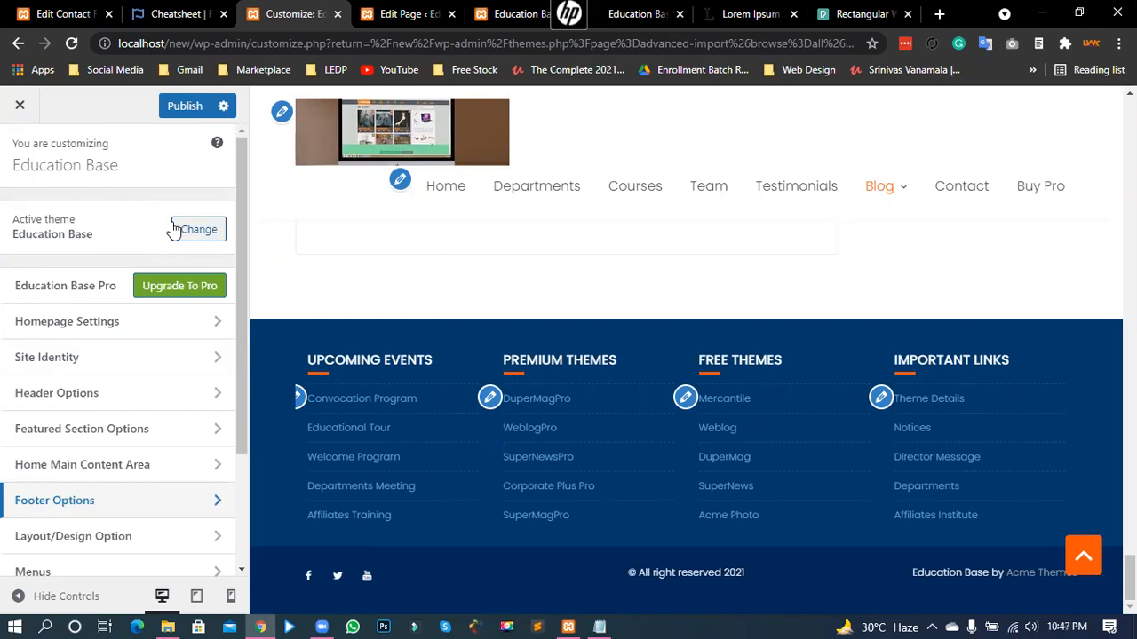
pyautogui.scroll(8, 563, 363)
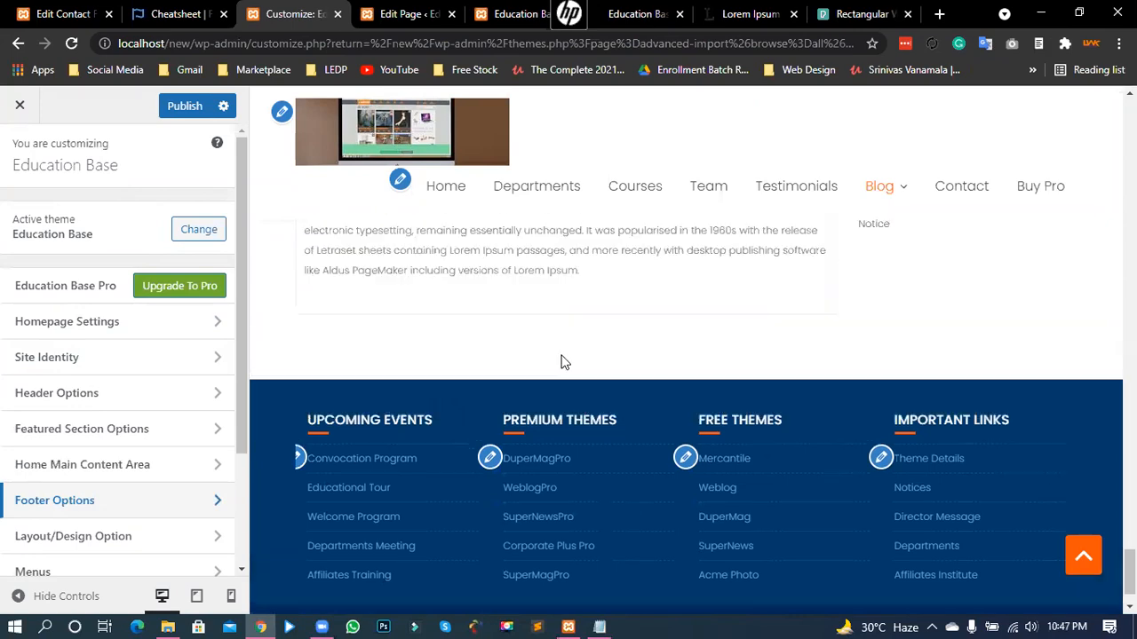
pyautogui.scroll(10, 550, 358)
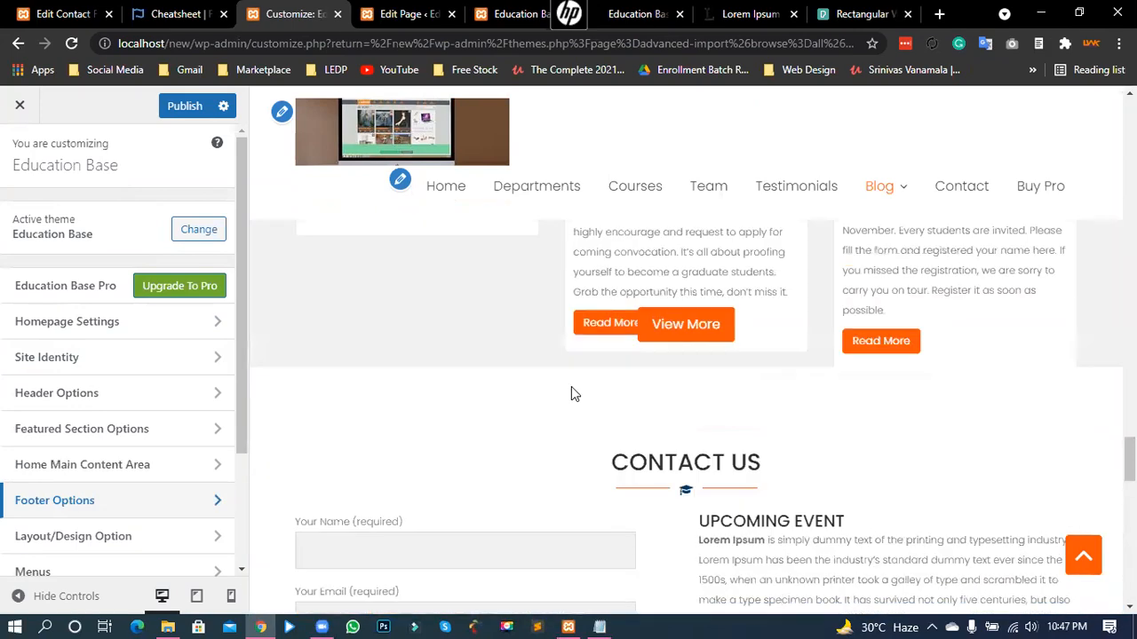
pyautogui.scroll(3, 571, 413)
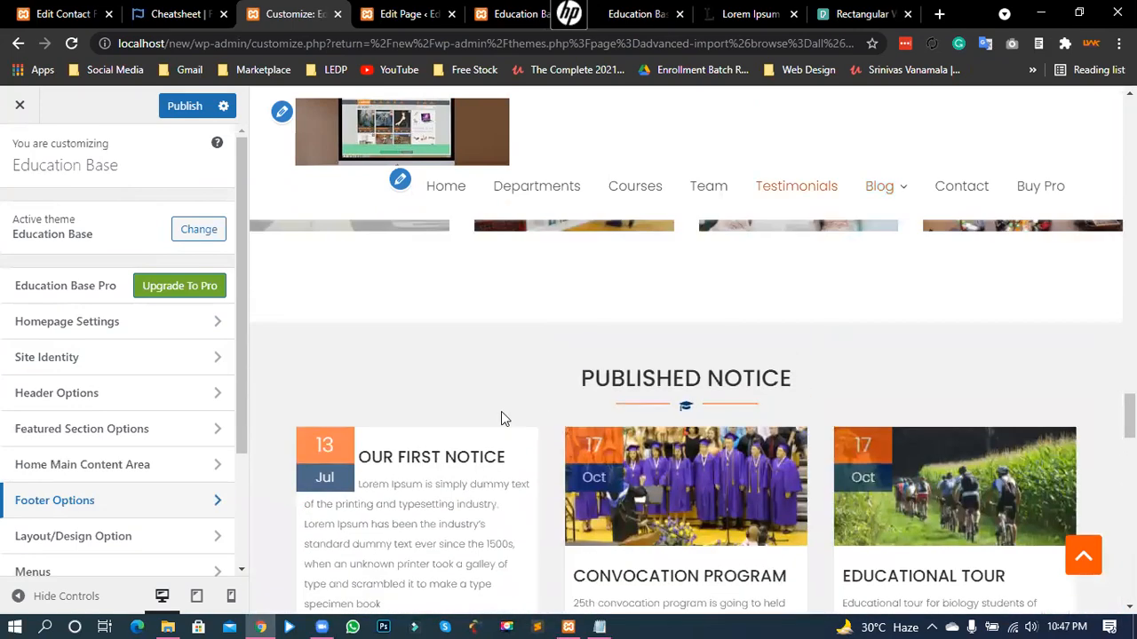
pyautogui.scroll(-1, 524, 411)
pyautogui.scroll(-1, 524, 411)
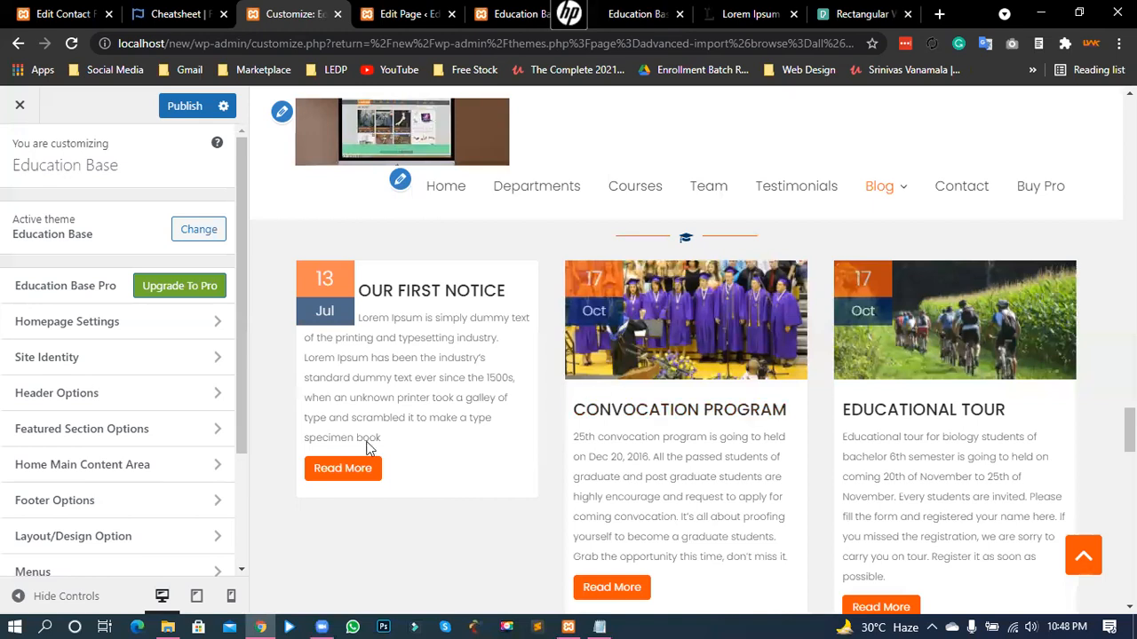
pyautogui.scroll(-3, 120, 451)
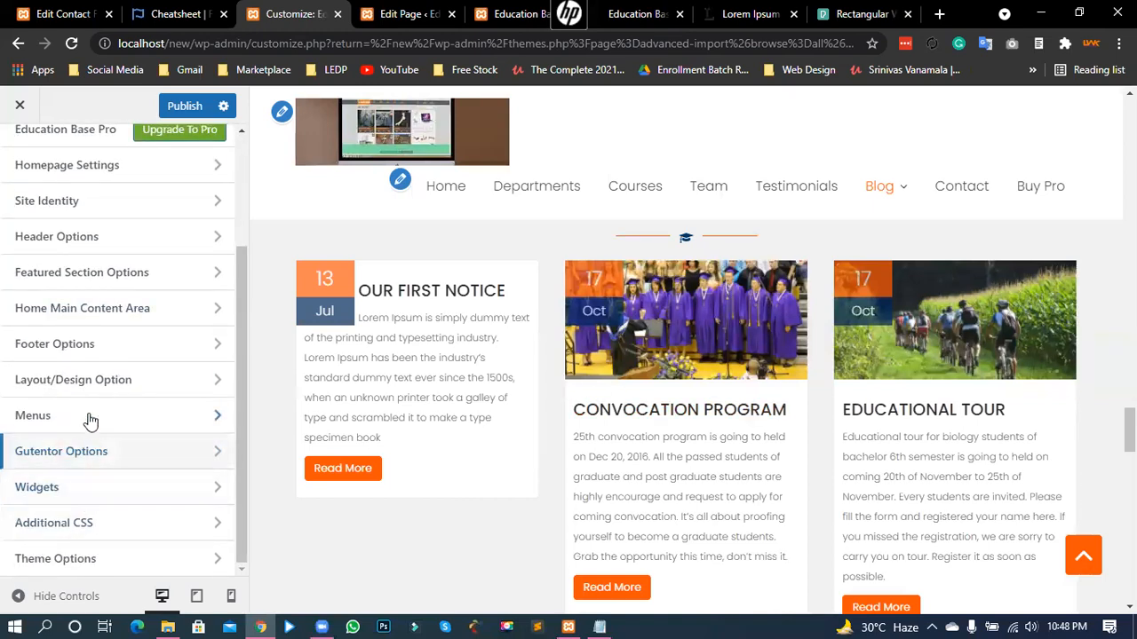
pyautogui.click(144, 386)
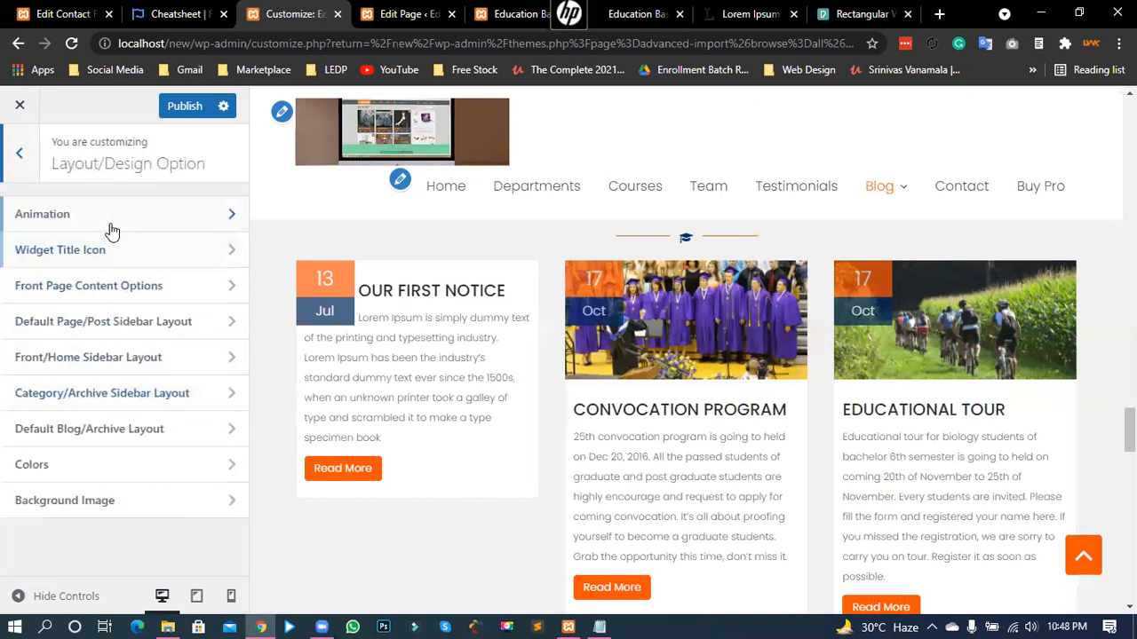
pyautogui.click(142, 465)
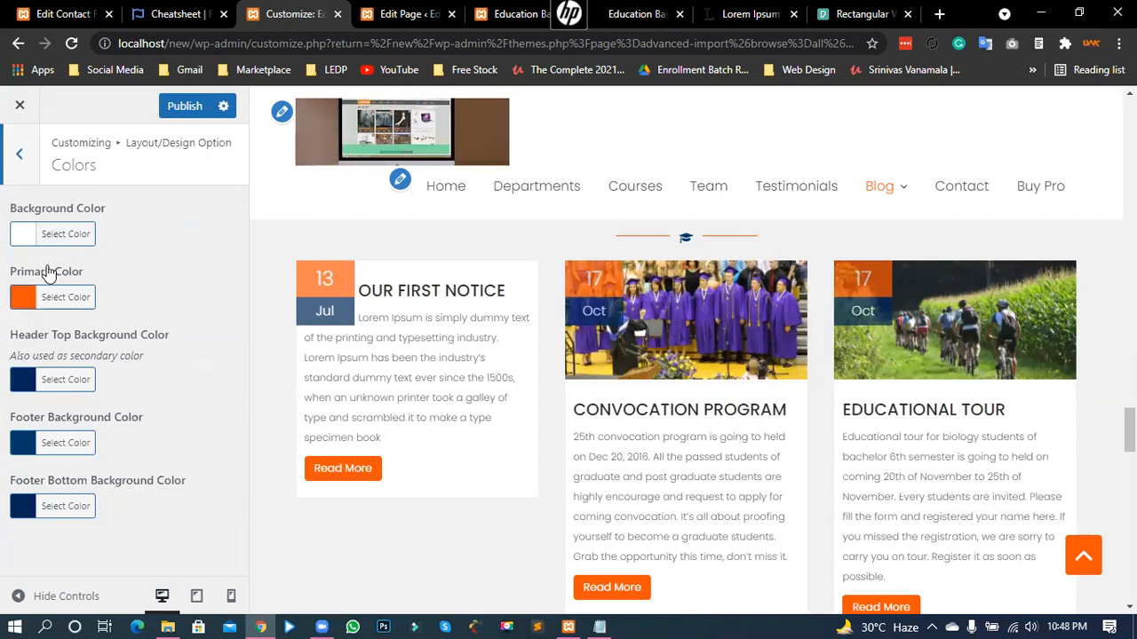
pyautogui.click(20, 154)
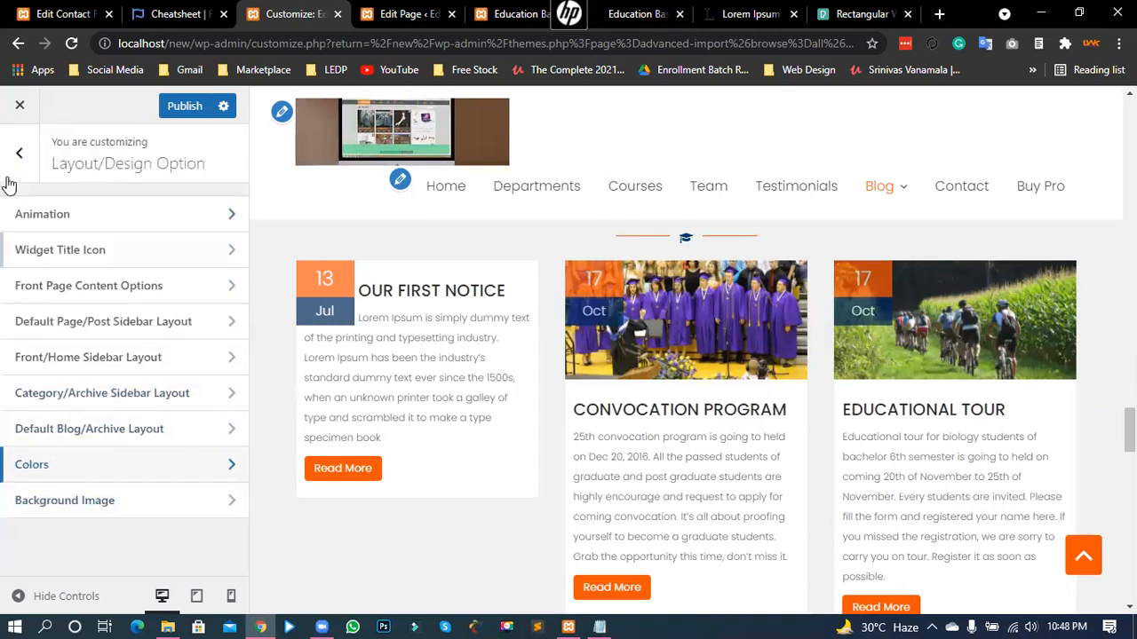
pyautogui.click(20, 153)
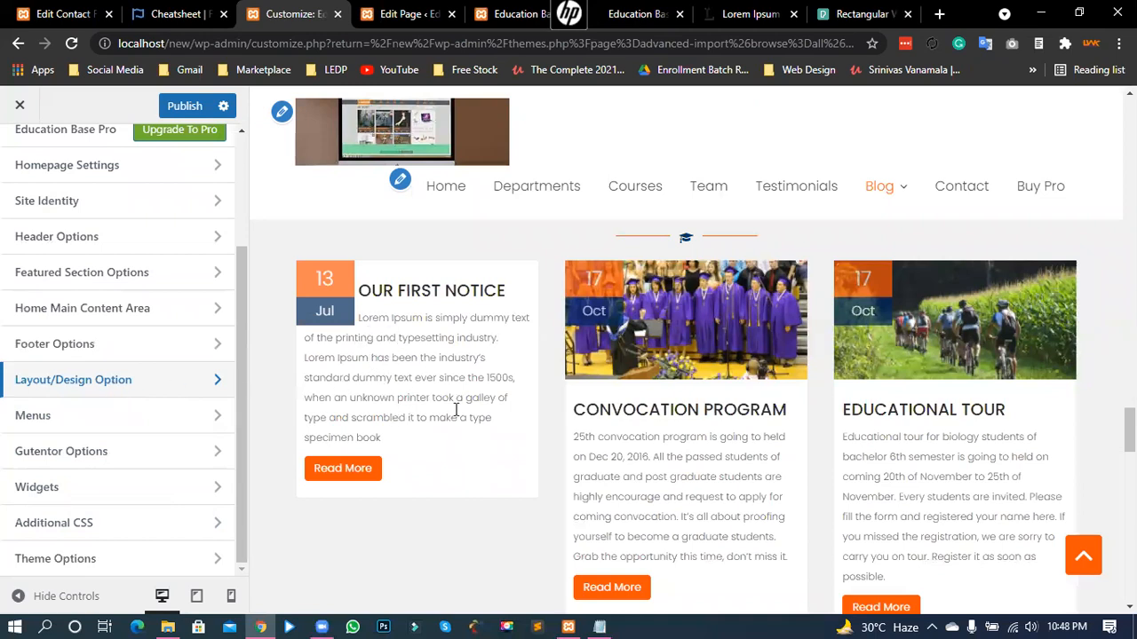
# - On the live site, open the Our First Notice post and read its paragraph
pyautogui.click(338, 477)
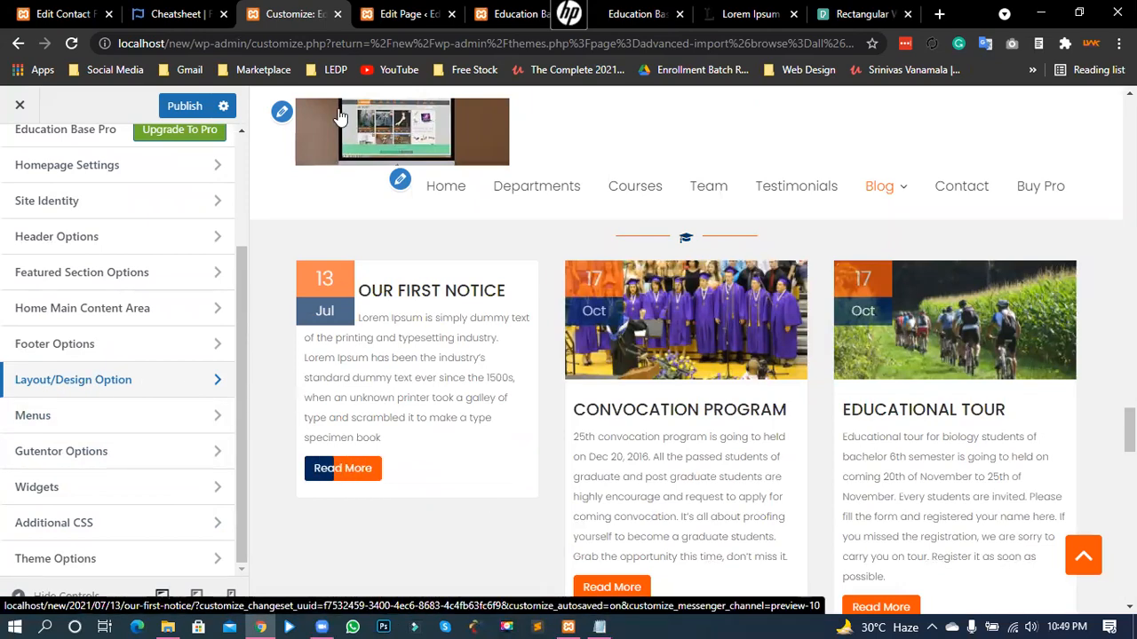
pyautogui.scroll(10, 324, 398)
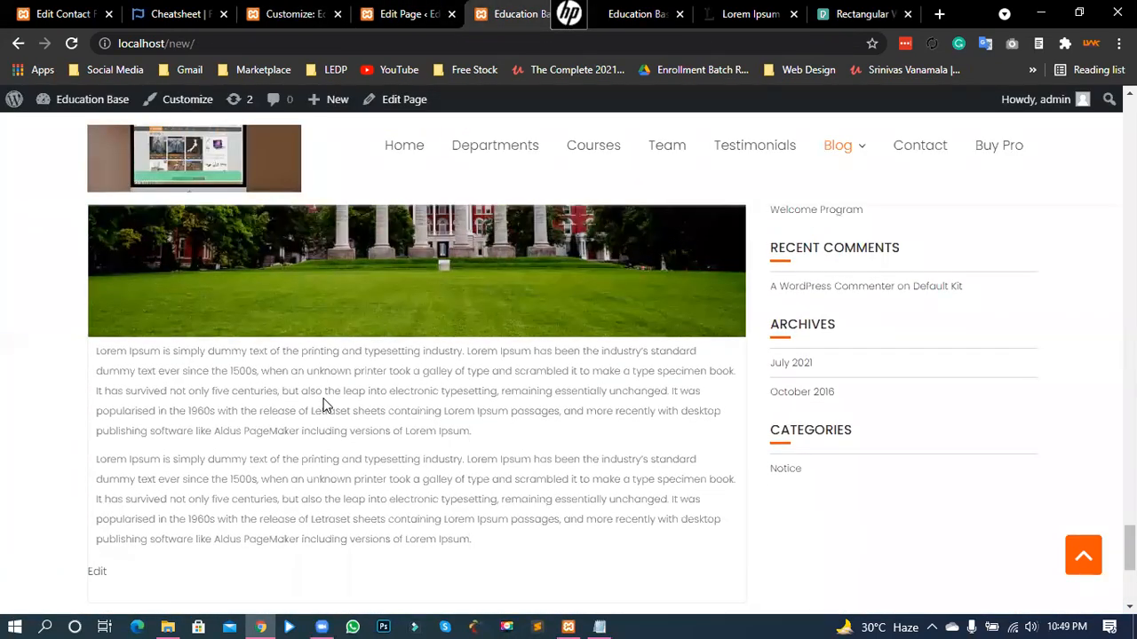
pyautogui.scroll(5, 265, 477)
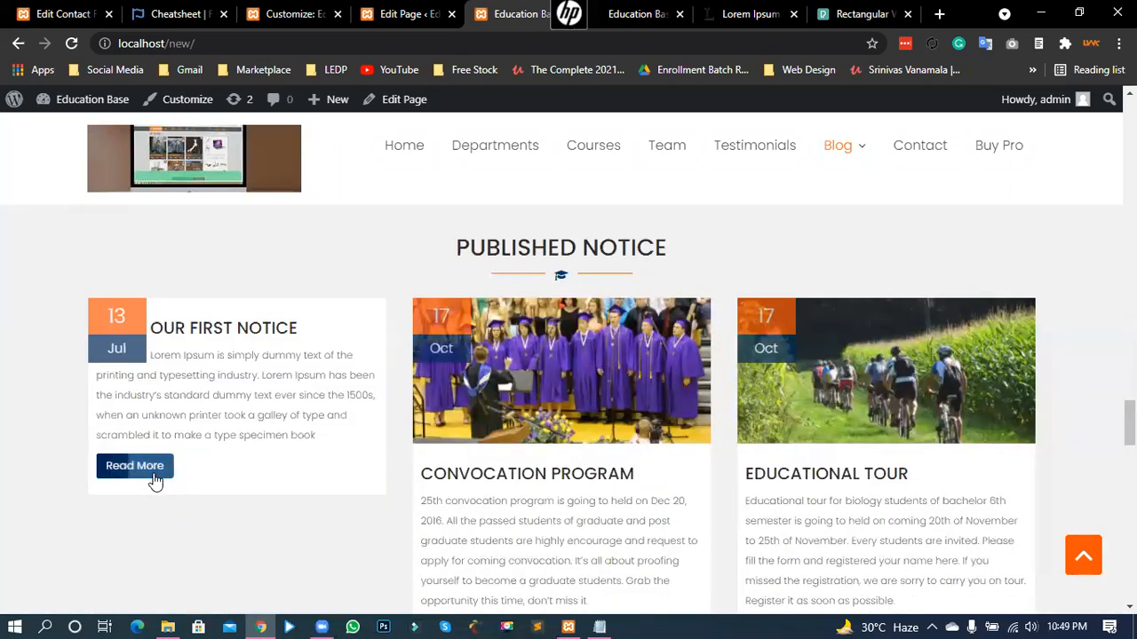
pyautogui.click(152, 470)
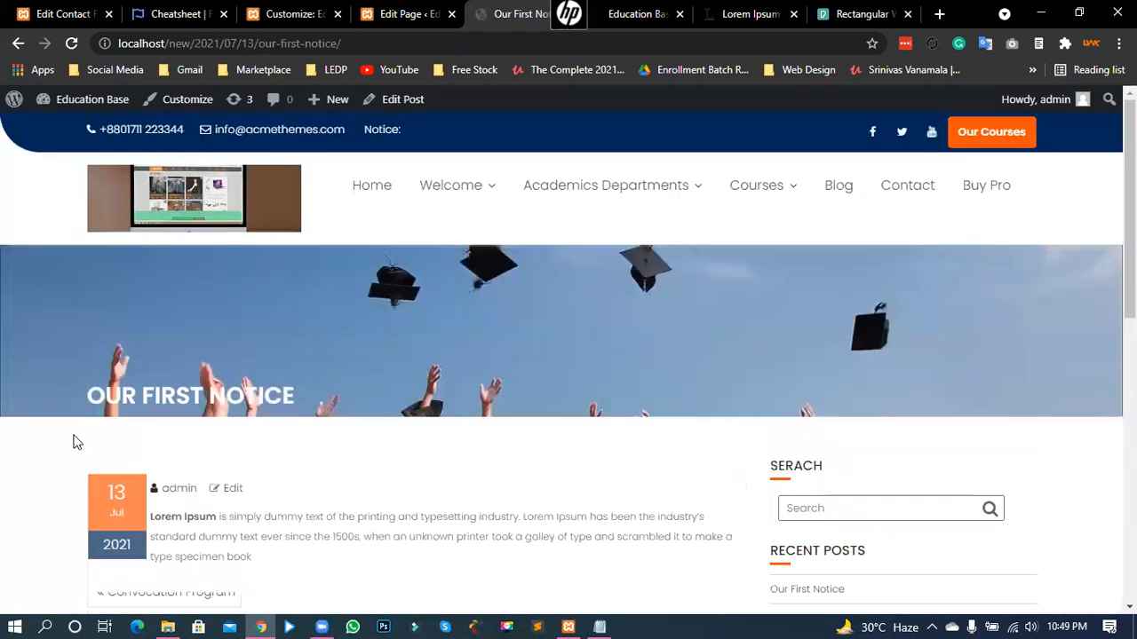
pyautogui.scroll(-3, 158, 397)
pyautogui.moveTo(166, 309); pyautogui.dragTo(278, 360)
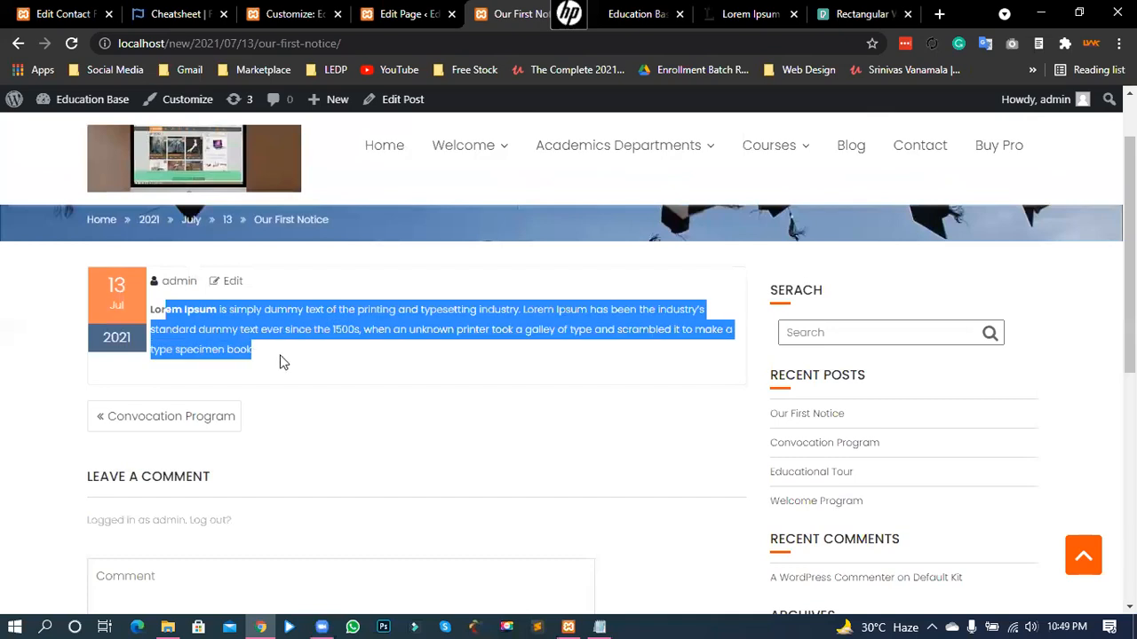
pyautogui.click(290, 328)
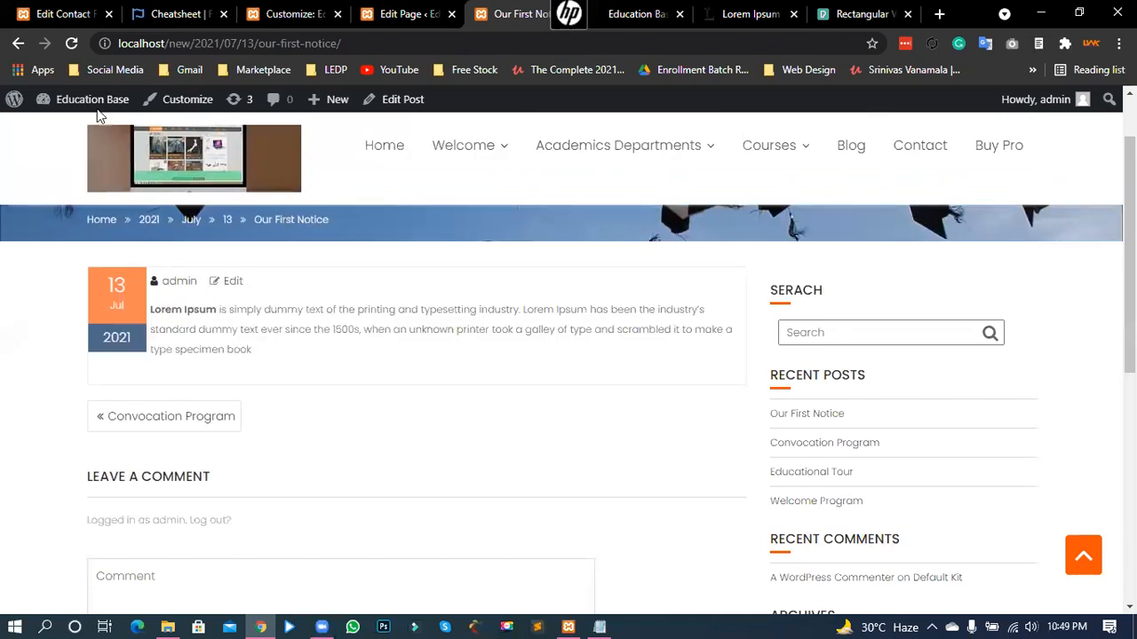
# - Go back to the homepage and read the Convocation Program notice card
pyautogui.click(18, 43)
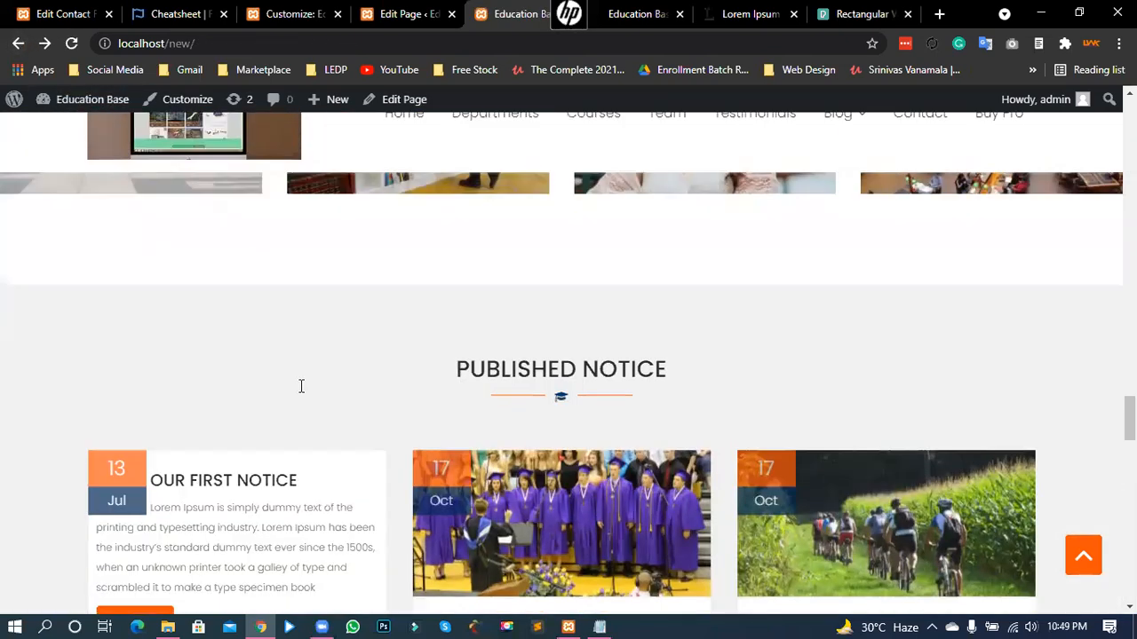
pyautogui.scroll(-3, 509, 480)
pyautogui.tripleClick(558, 524)
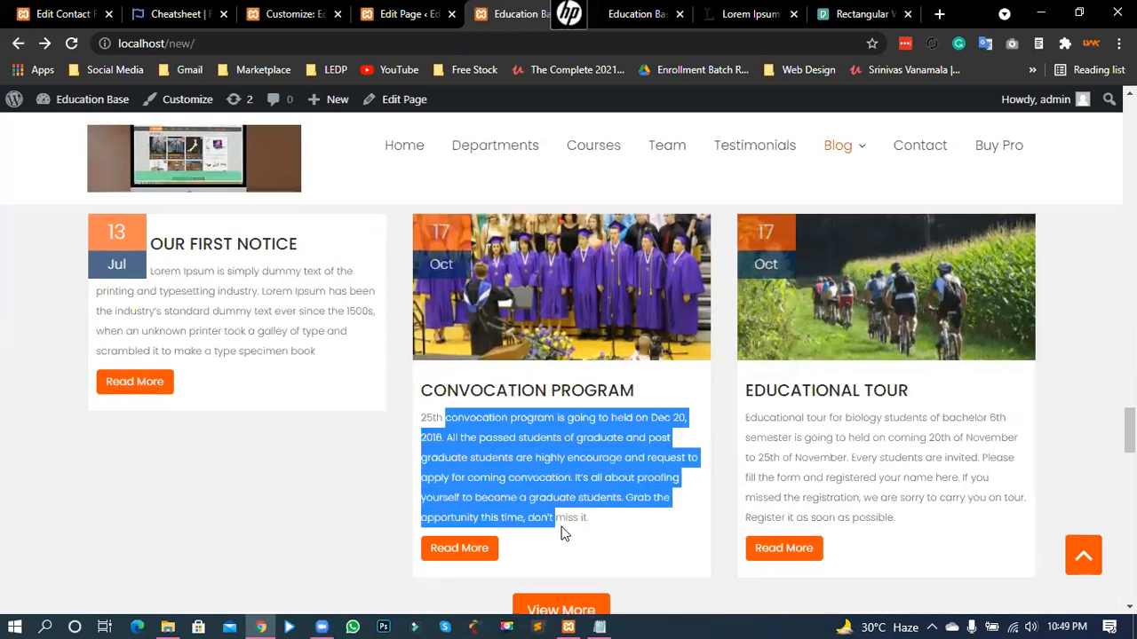
pyautogui.click(563, 527)
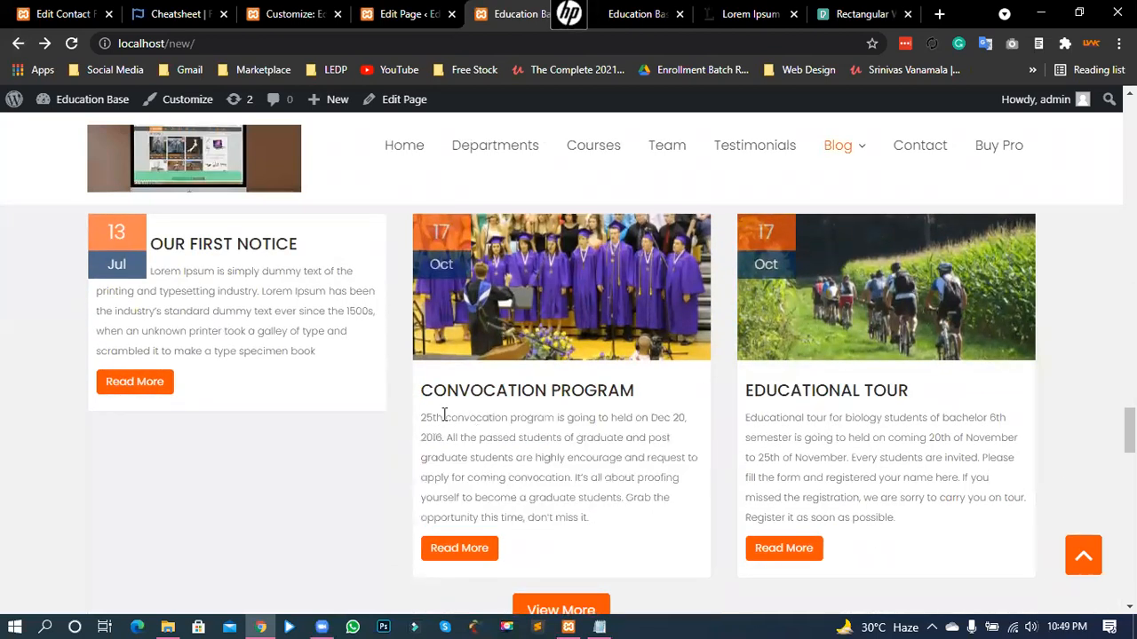
pyautogui.moveTo(458, 417); pyautogui.dragTo(520, 458)
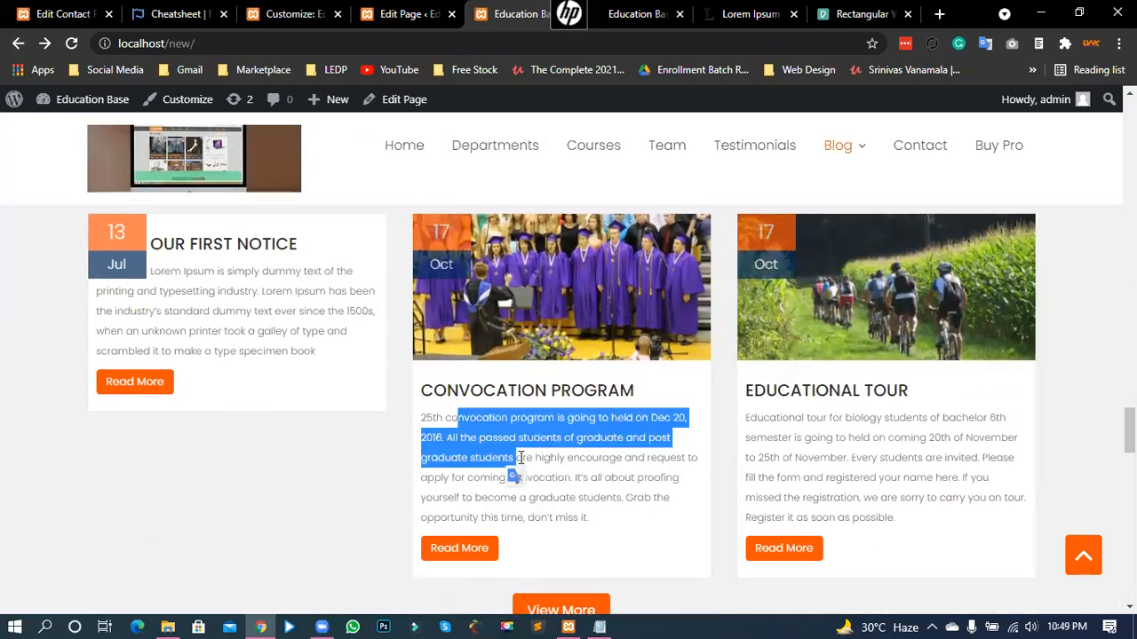
pyautogui.click(576, 444)
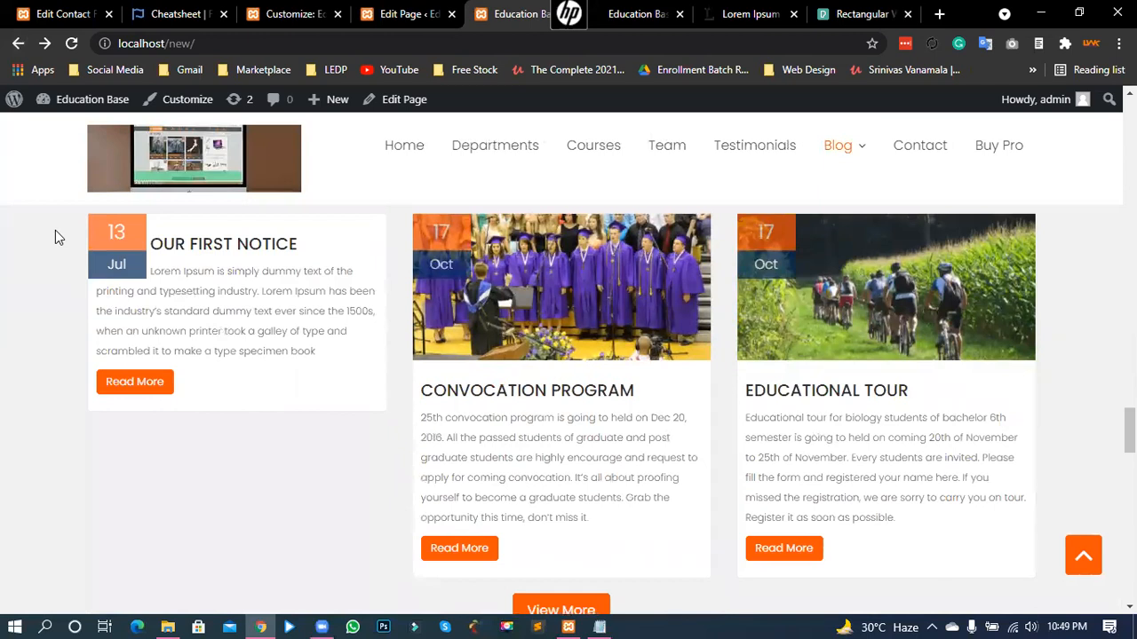
# - Look over the Our First Notice, Convocation Program and Educational Tour cards
pyautogui.scroll(1, 55, 230)
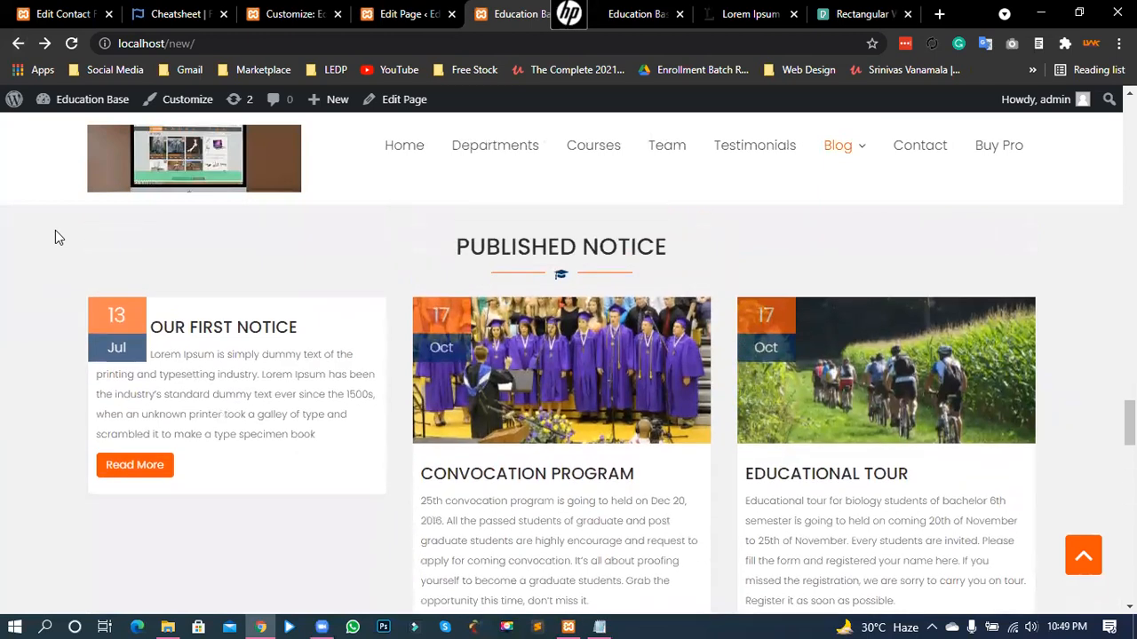
pyautogui.moveTo(120, 323); pyautogui.dragTo(126, 348)
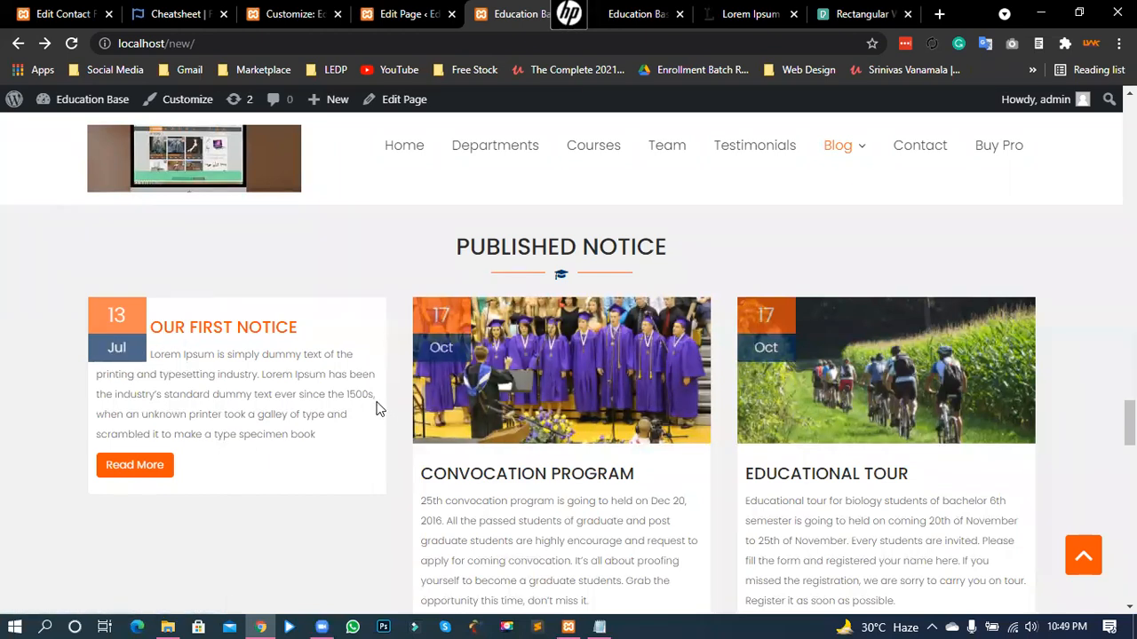
pyautogui.scroll(1, 377, 409)
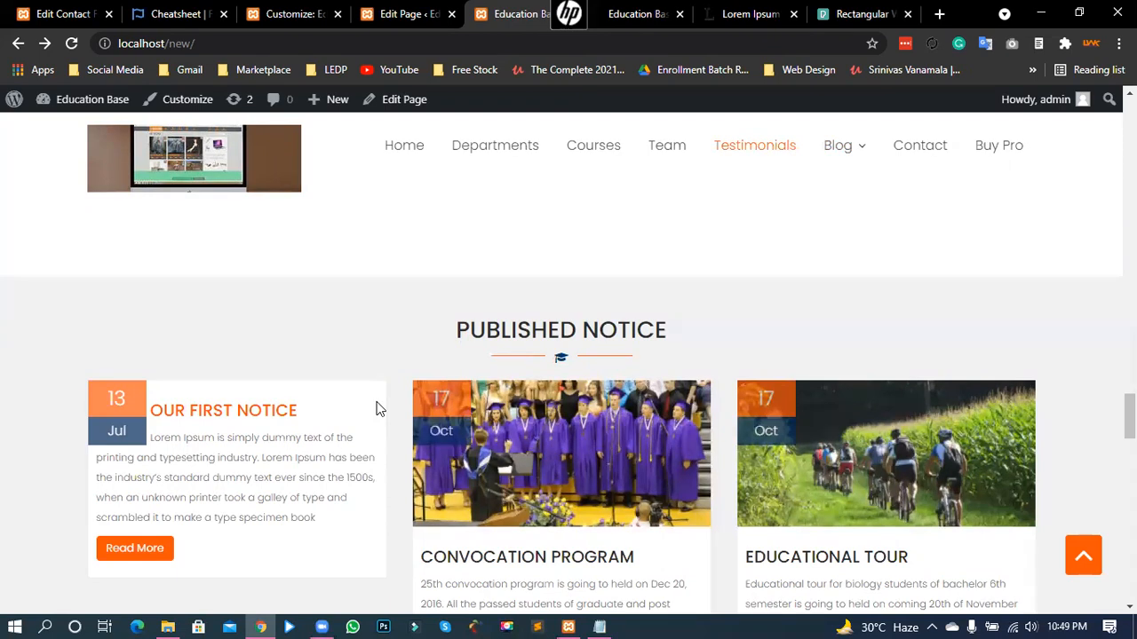
pyautogui.scroll(-1, 376, 408)
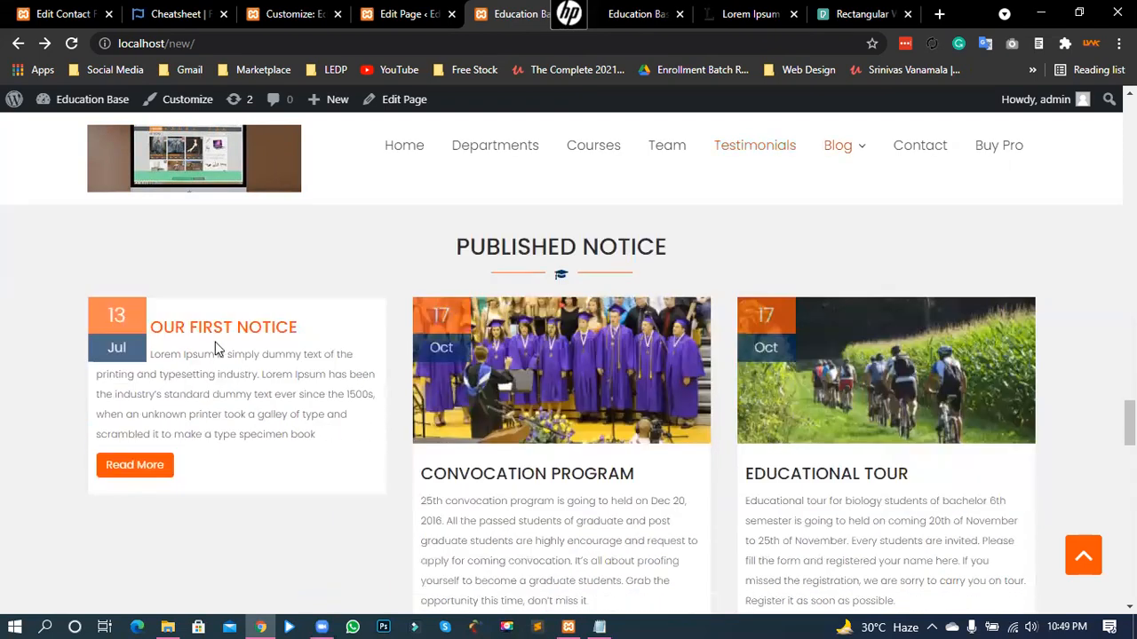
pyautogui.moveTo(189, 333); pyautogui.dragTo(218, 390)
pyautogui.click(222, 381)
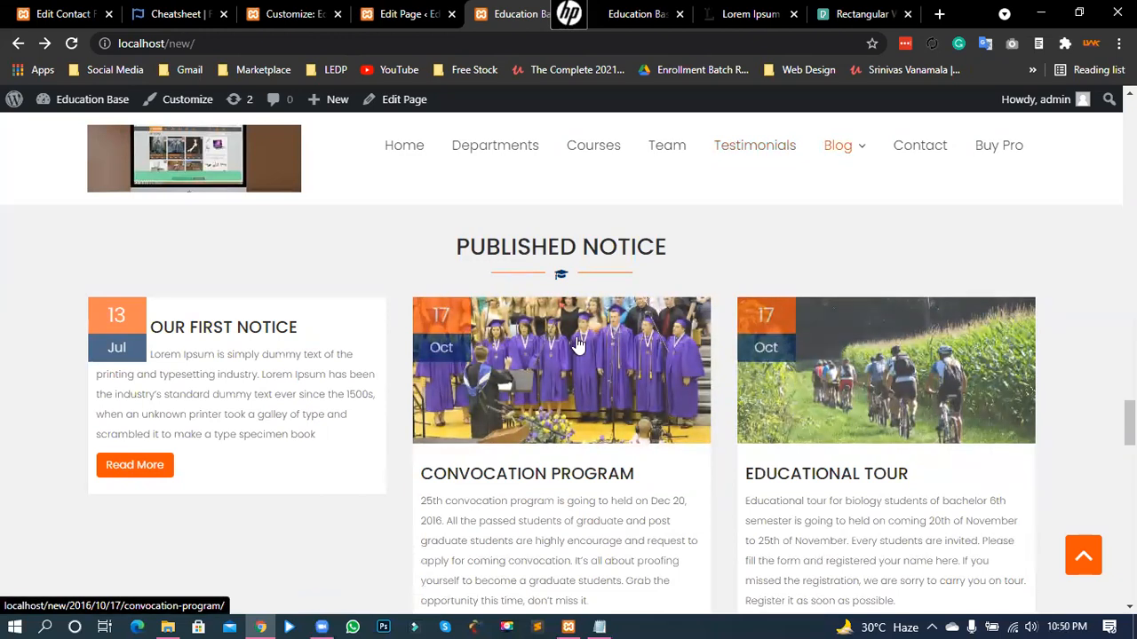